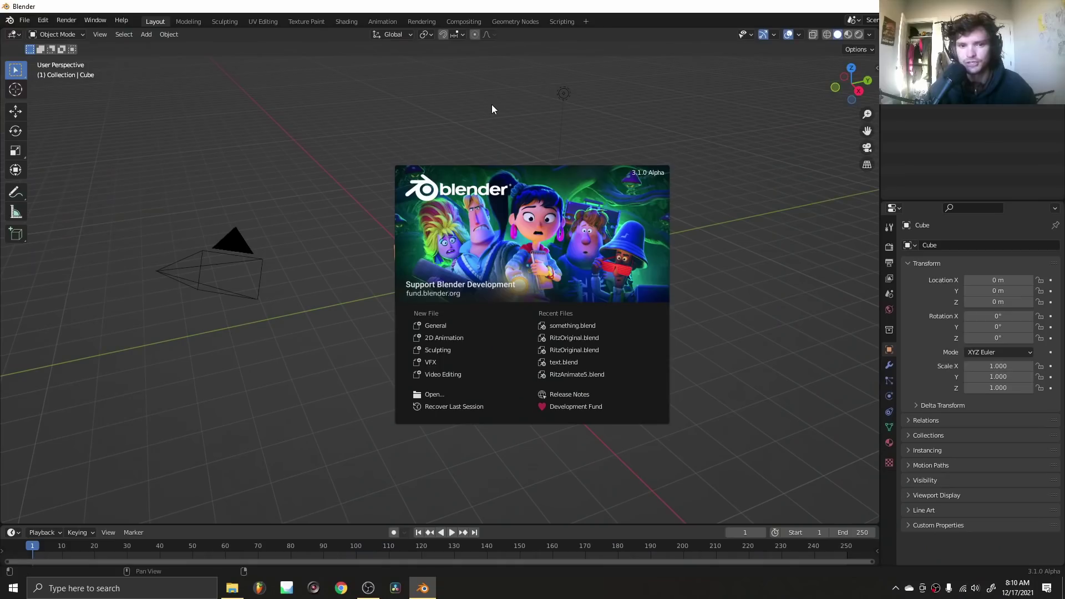
Step: Open the Geometry Nodes workspace and create a new geometry node tree for the default cube
click(491, 105)
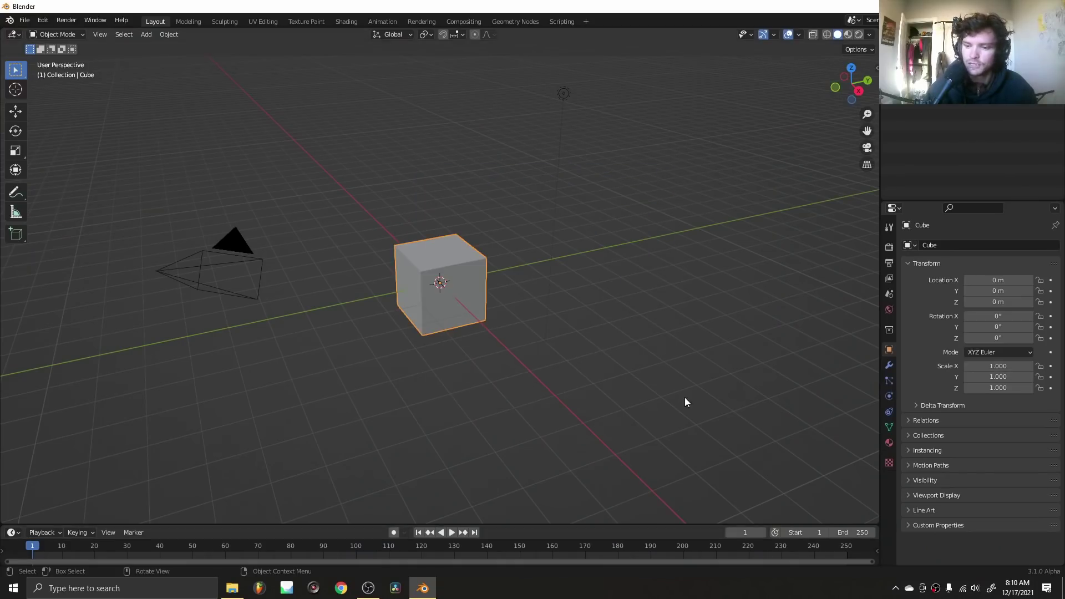
key(q)
click(484, 237)
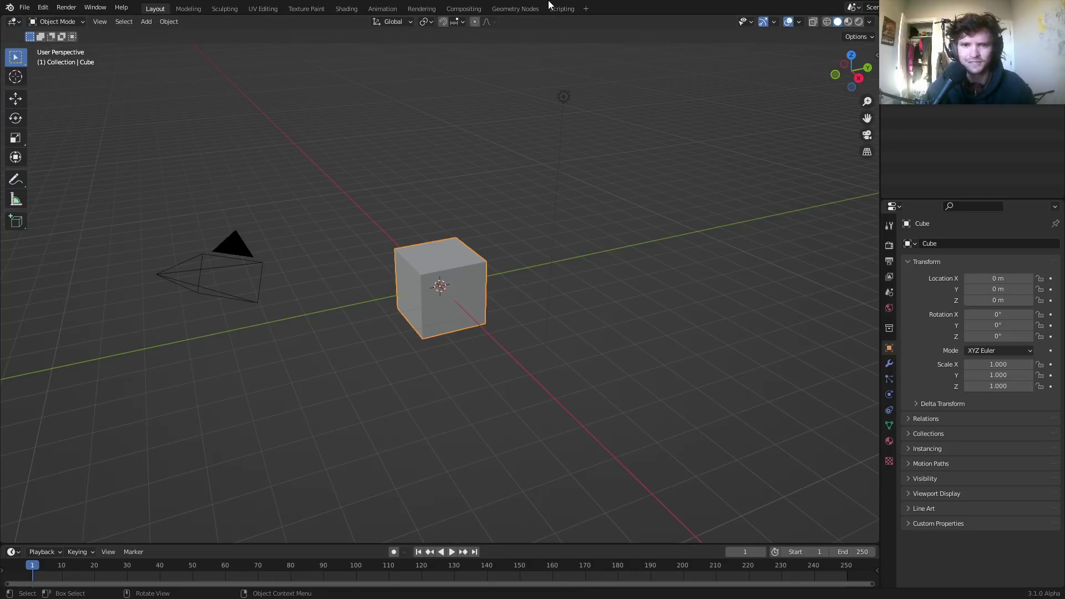
click(515, 9)
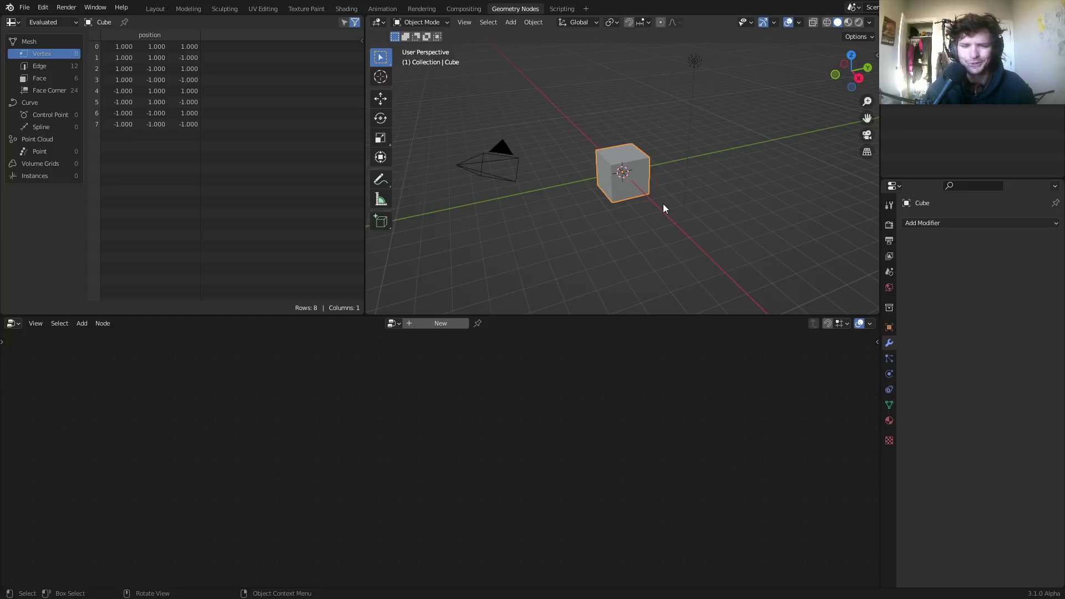
scroll(663, 204, up, 1)
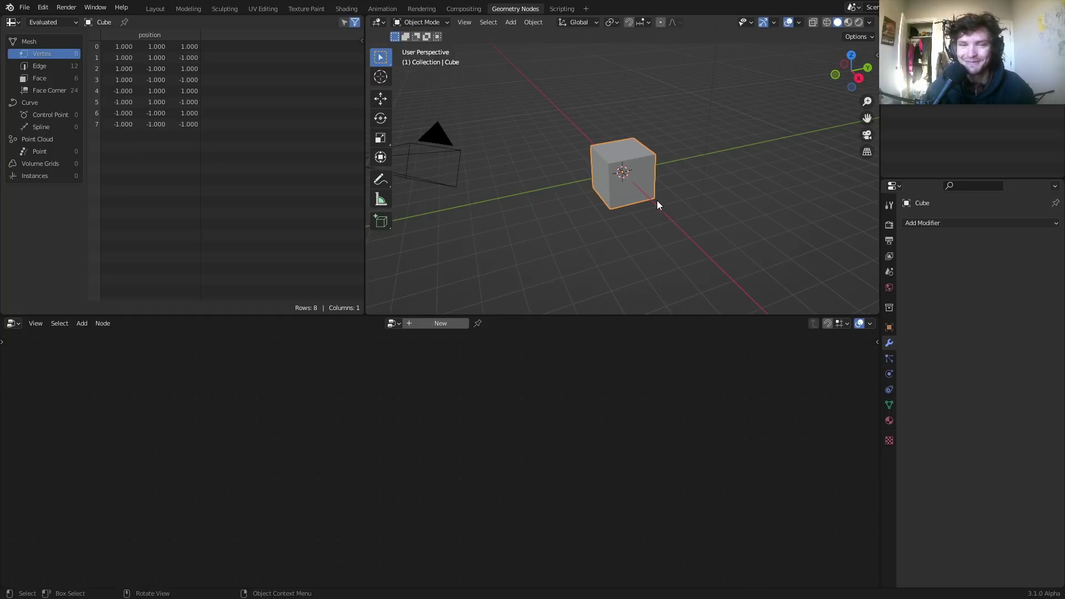
click(441, 323)
Step: Delete the Group Input node and add a Cone mesh primitive with its Mesh output connected to the Group Output's Geometry
drag(358, 521, 243, 441)
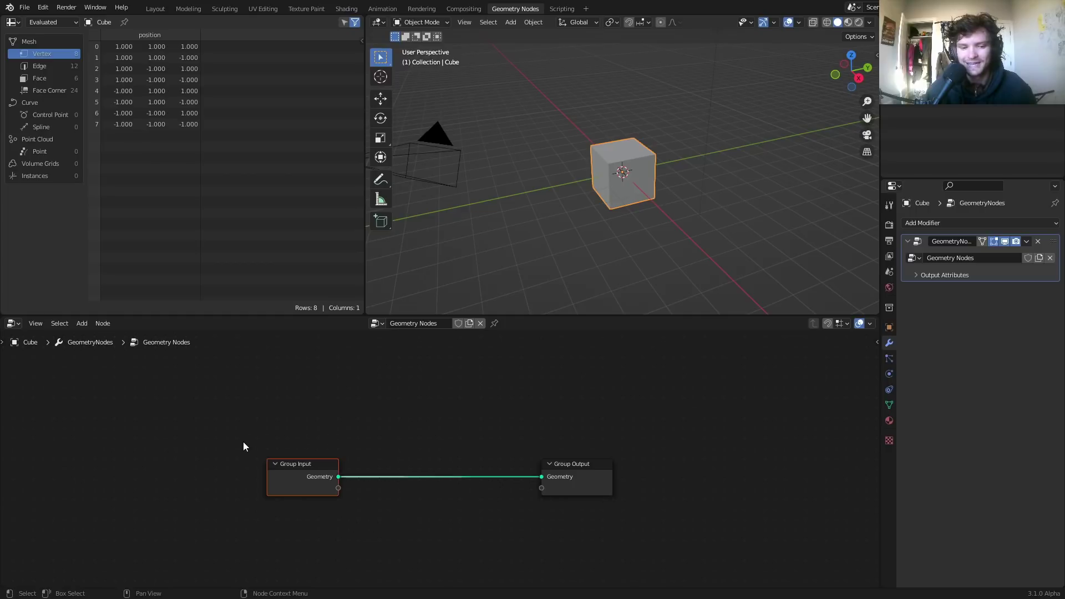
key(x)
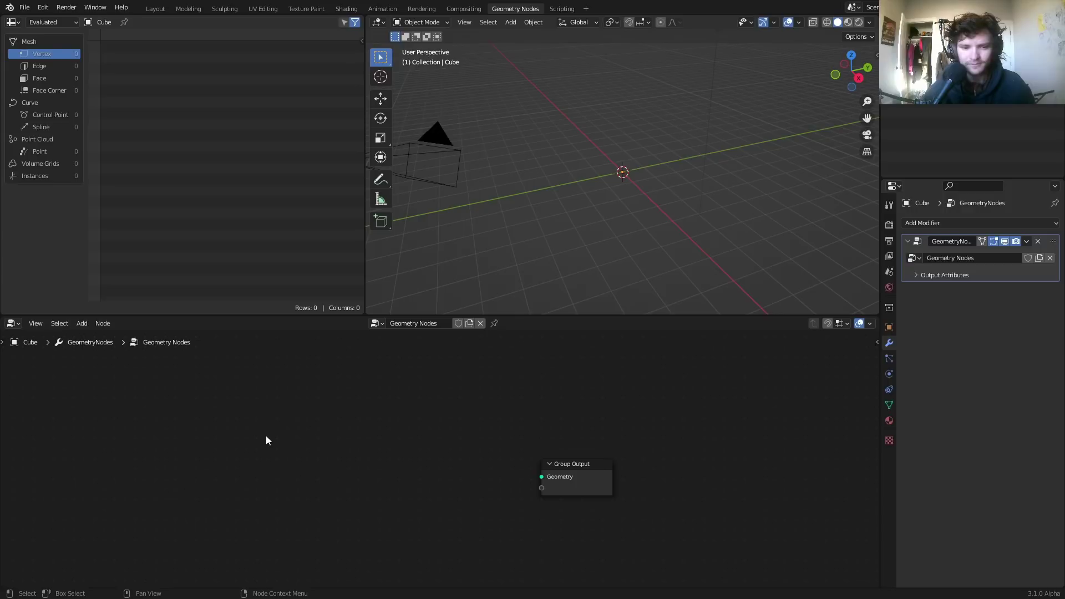
key(shift+a)
mouse_move(282, 410)
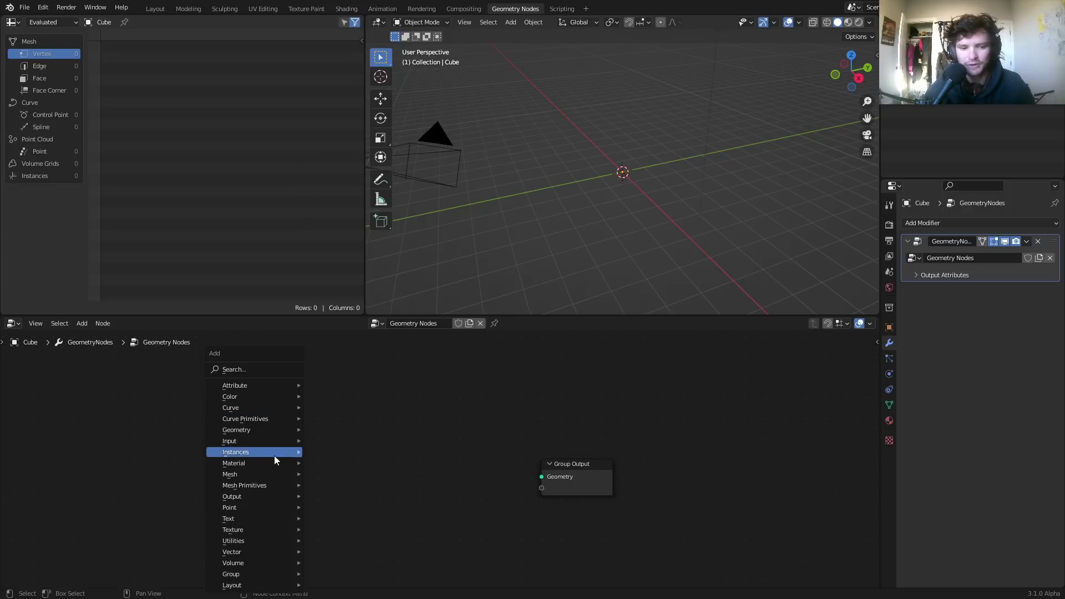
mouse_move(268, 487)
click(321, 487)
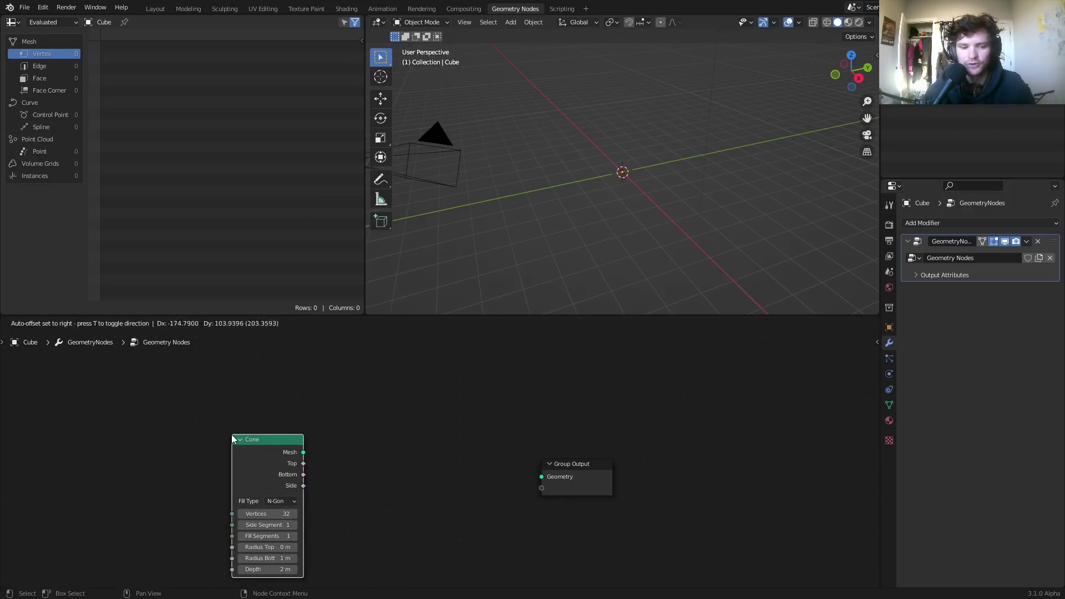
drag(297, 453, 541, 477)
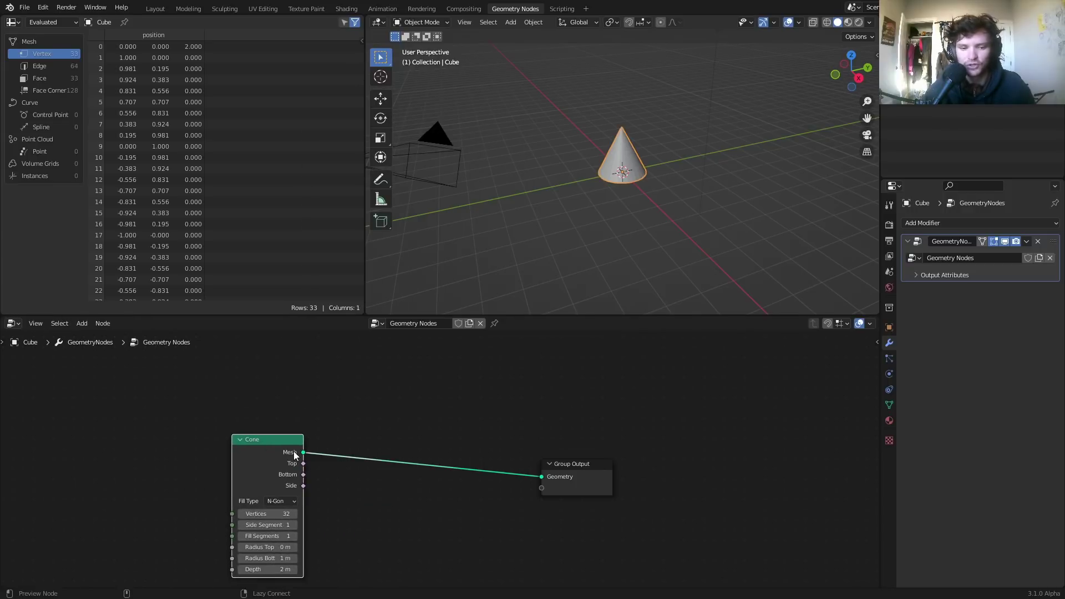
Step: Try a top radius of 0.38 m on the Cone node in the right orthographic view and undo it
scroll(636, 136, up, 3)
middle_drag(637, 136, 709, 125)
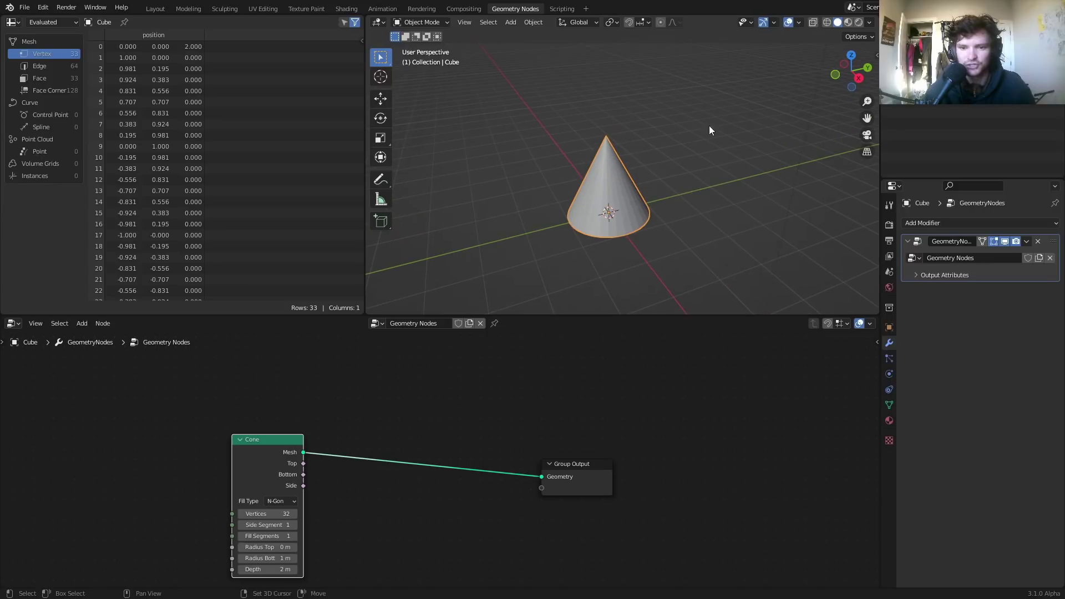
click(859, 78)
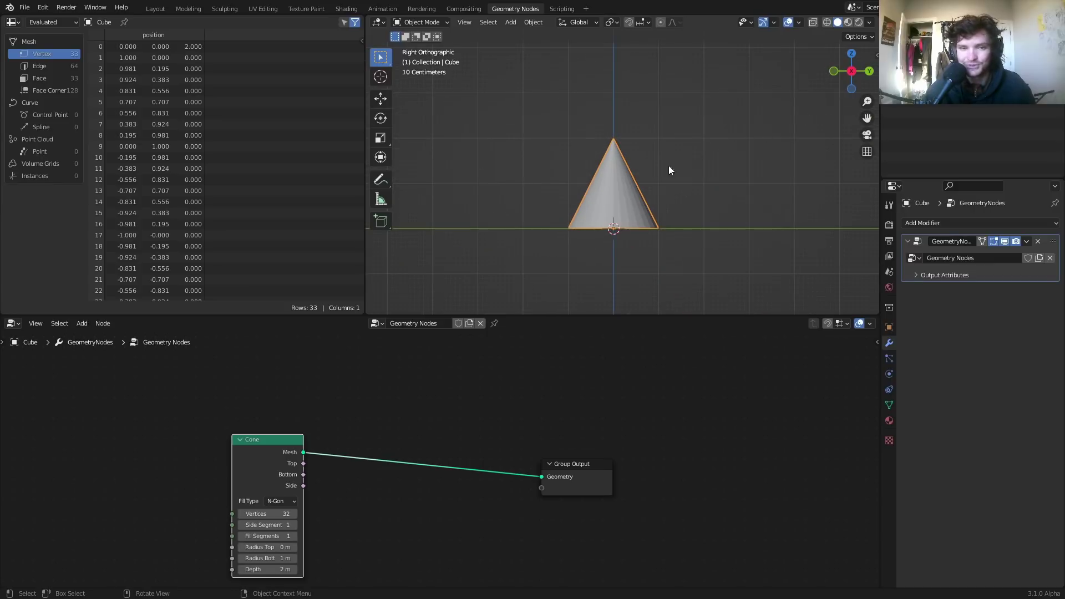
scroll(668, 165, up, 2)
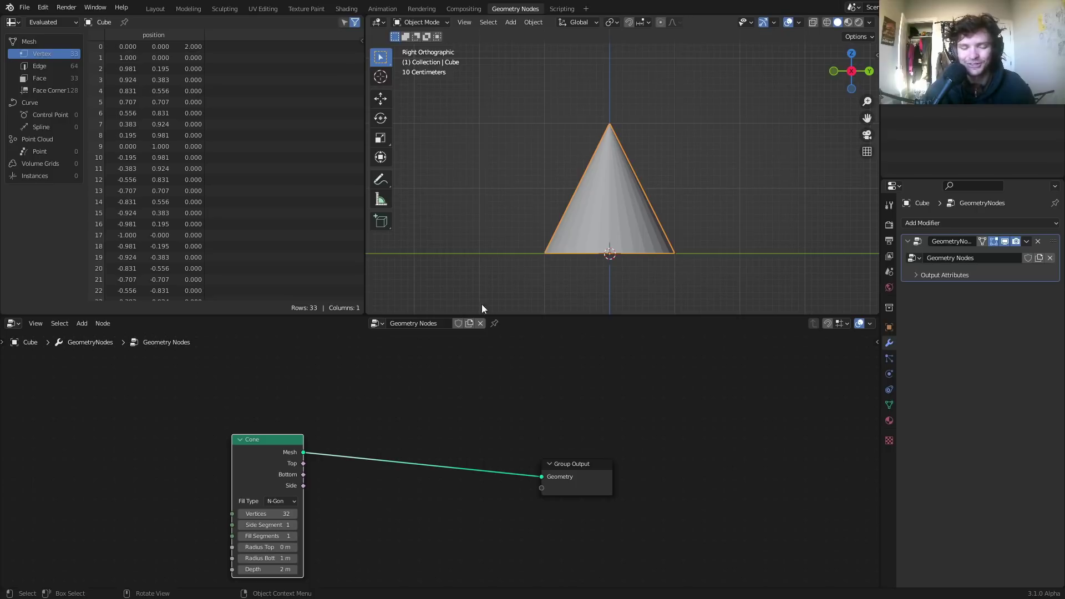
scroll(320, 482, up, 2)
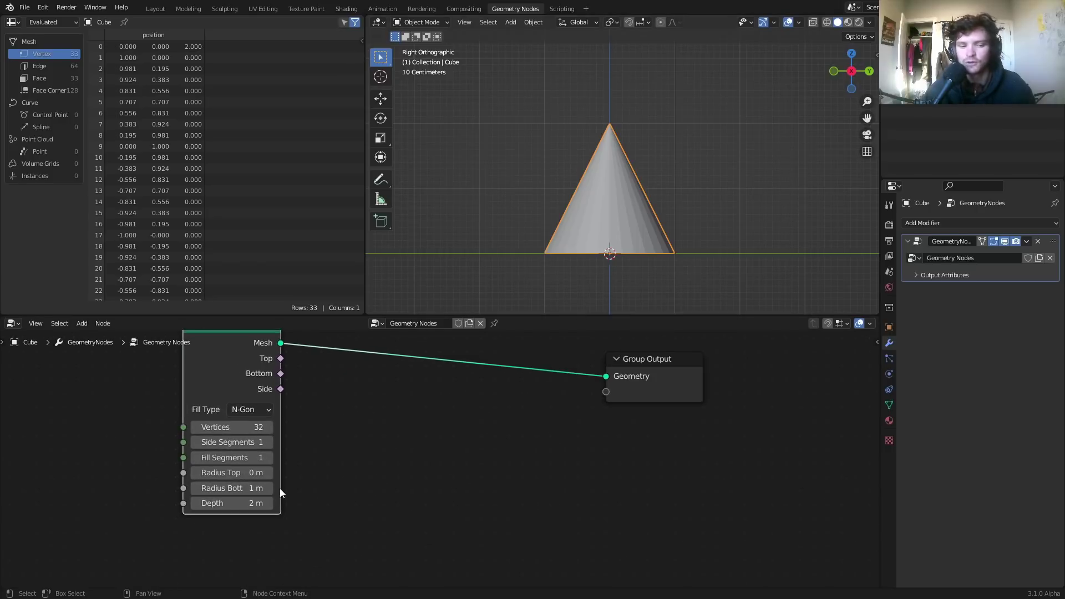
drag(233, 503, 234, 474)
key(ctrl+z)
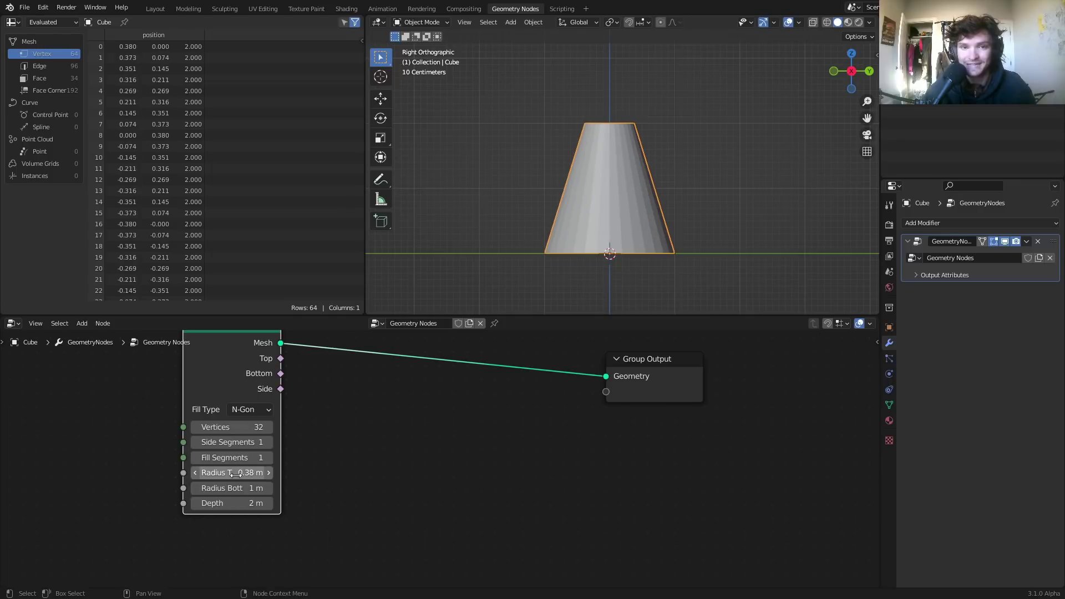
key(ctrl+z)
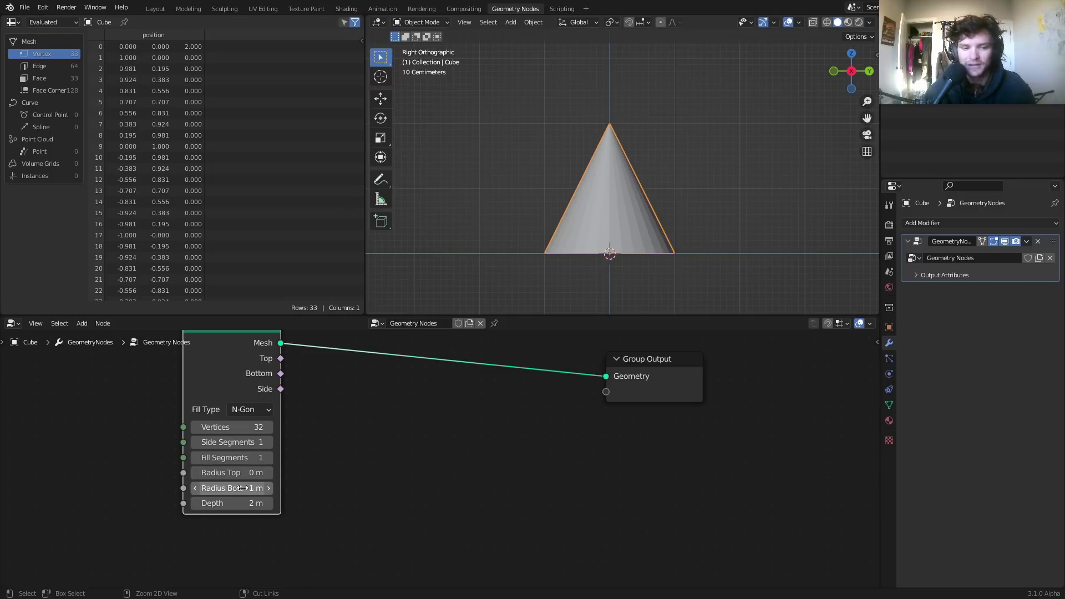
Step: Save the file to the Desktop as ihaveapatreon.blend
key(ctrl+s)
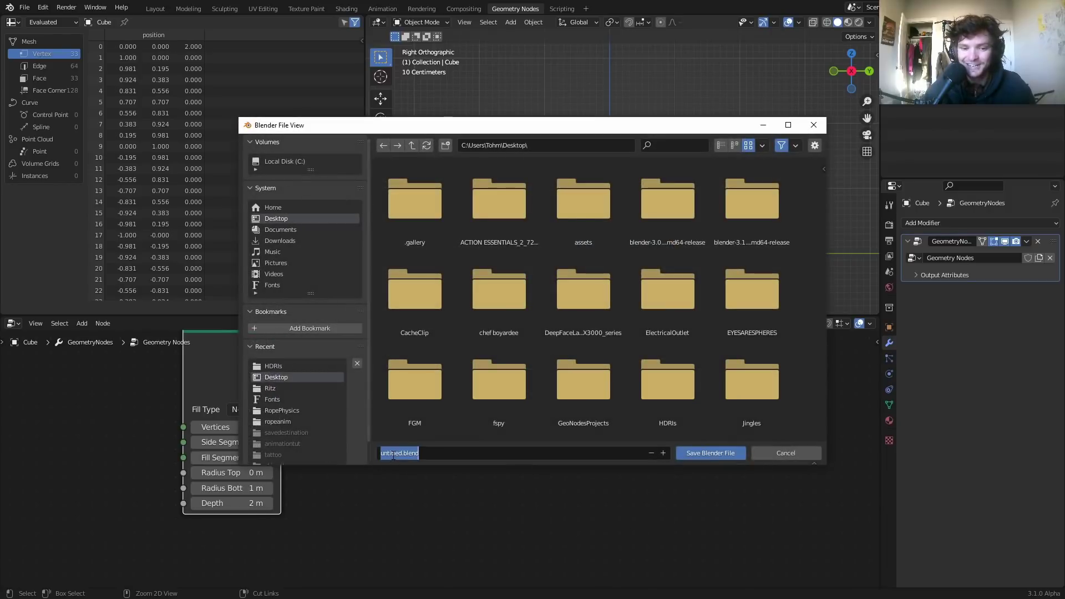
double_click(393, 453)
text(ihaveapatreo)
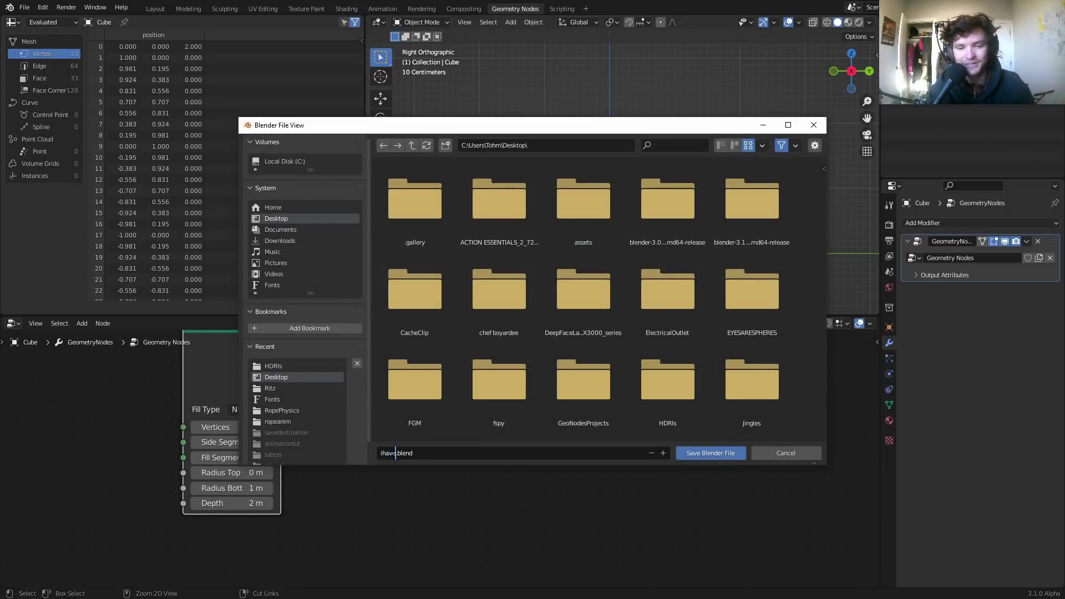
text(n)
key(Return)
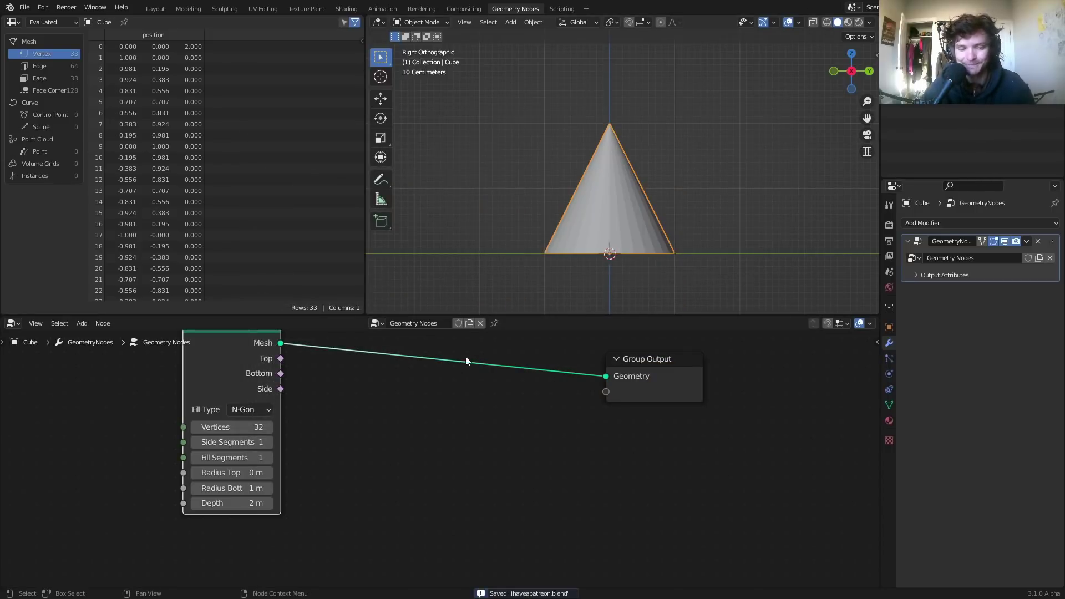
Step: Set the Cone node's vertices to 100
click(224, 425)
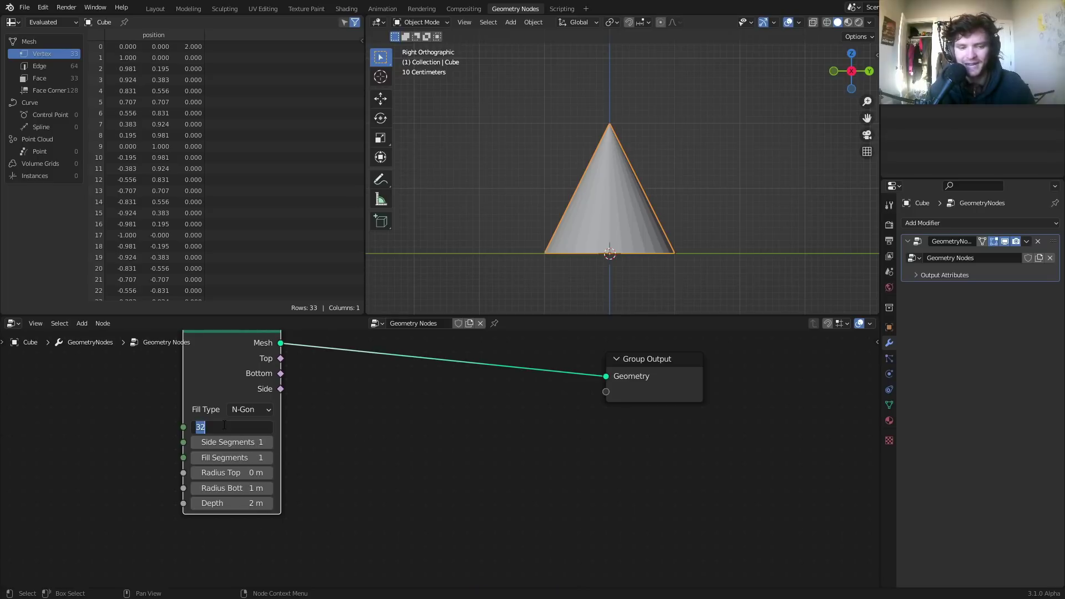
text(100)
key(Return)
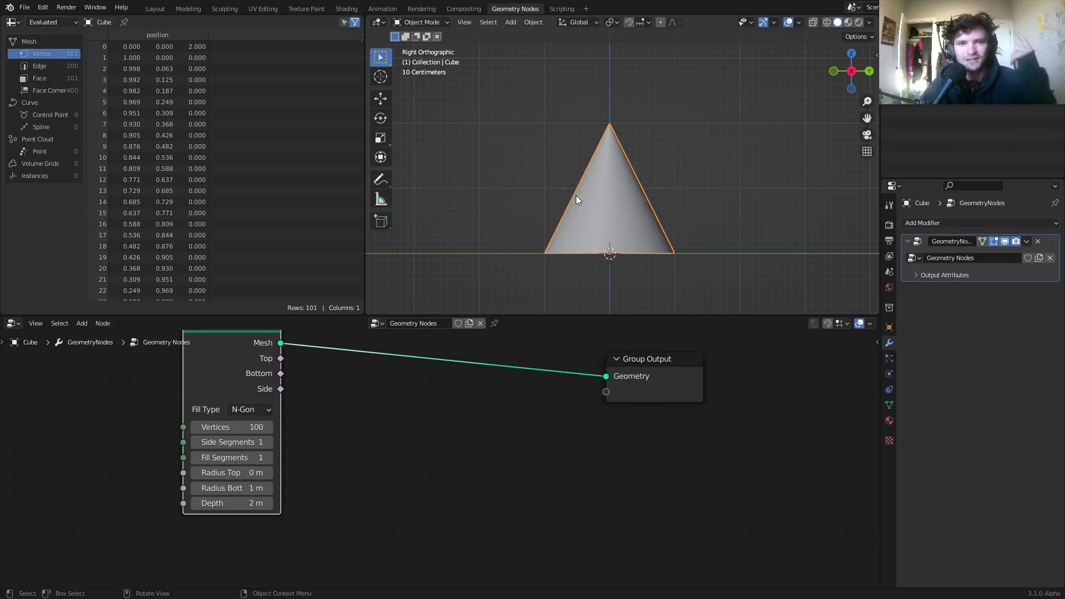
Step: Set the Cone node's side segments to 30
click(267, 447)
click(268, 446)
click(268, 447)
click(268, 446)
click(268, 447)
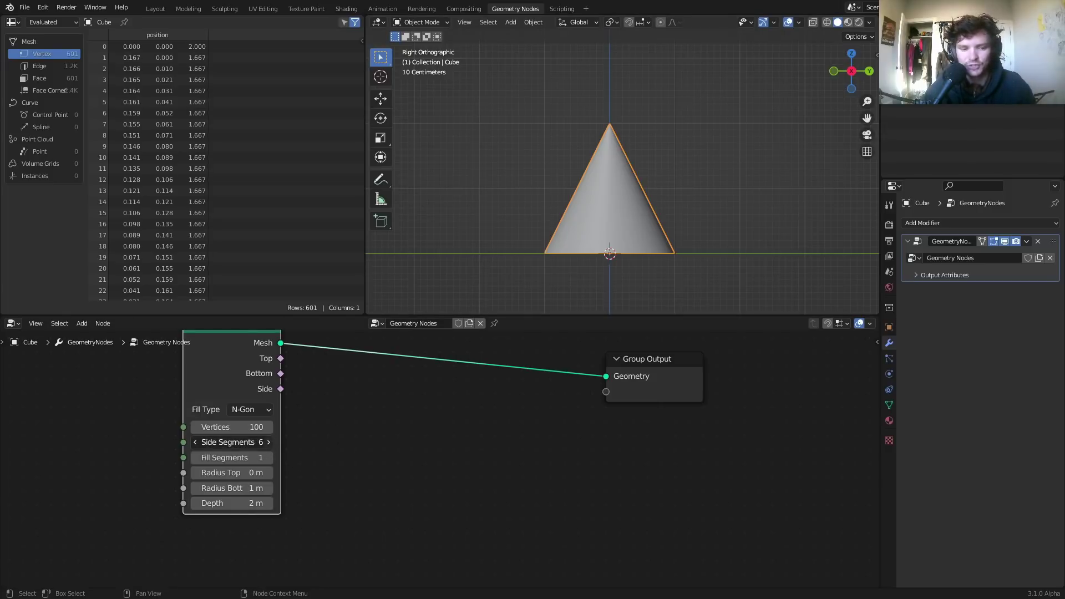
click(268, 446)
click(268, 446)
click(268, 447)
click(239, 442)
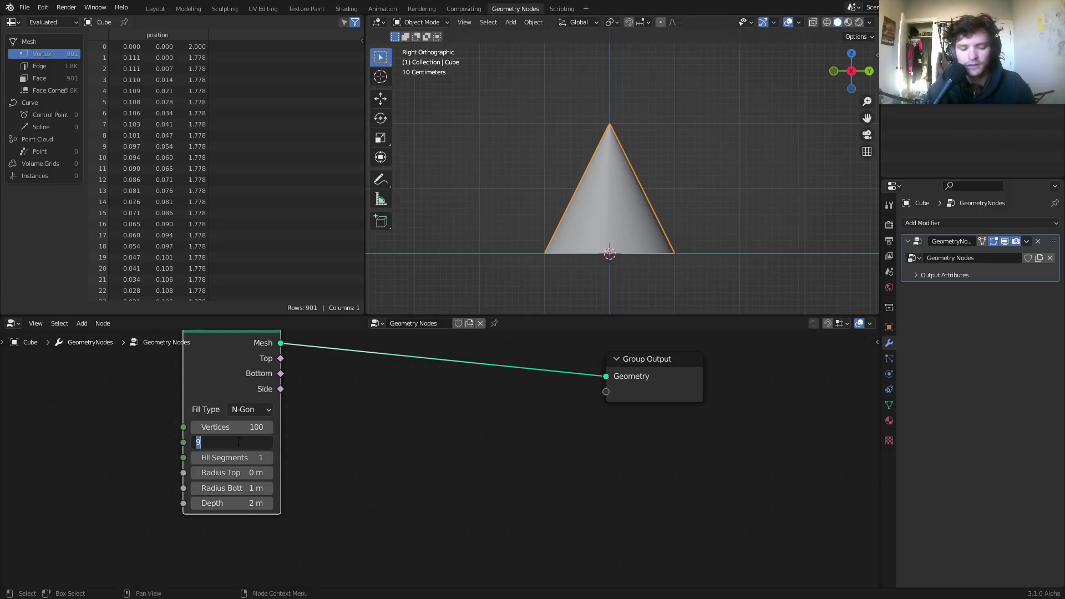
text(30)
key(Return)
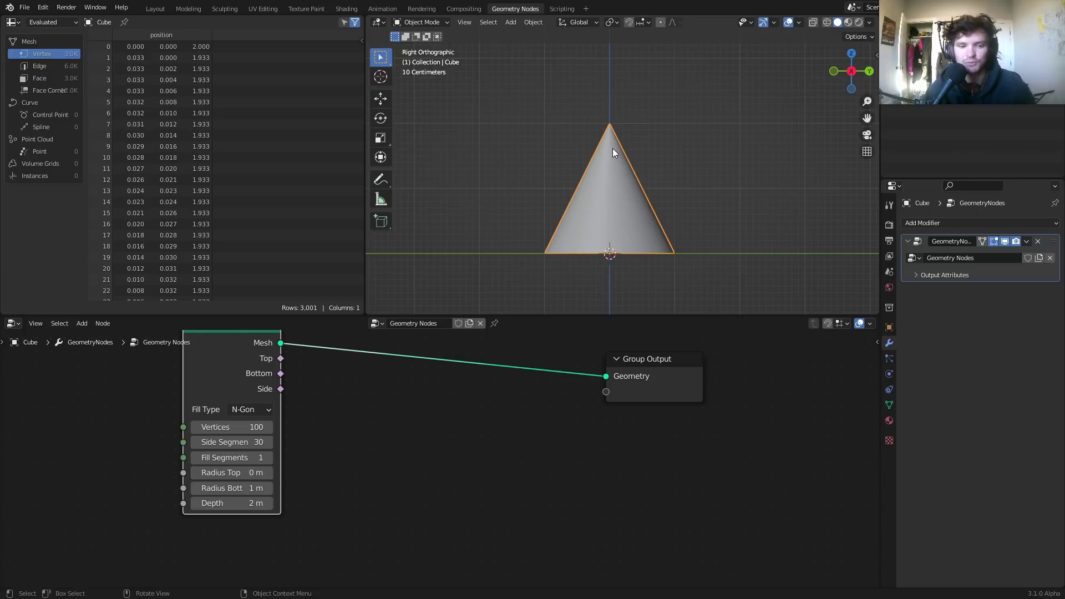
Step: Move the Cone node away from the Group Output and insert a Set Position node on the link between them
drag(258, 371, 178, 373)
middle_drag(261, 379, 227, 404)
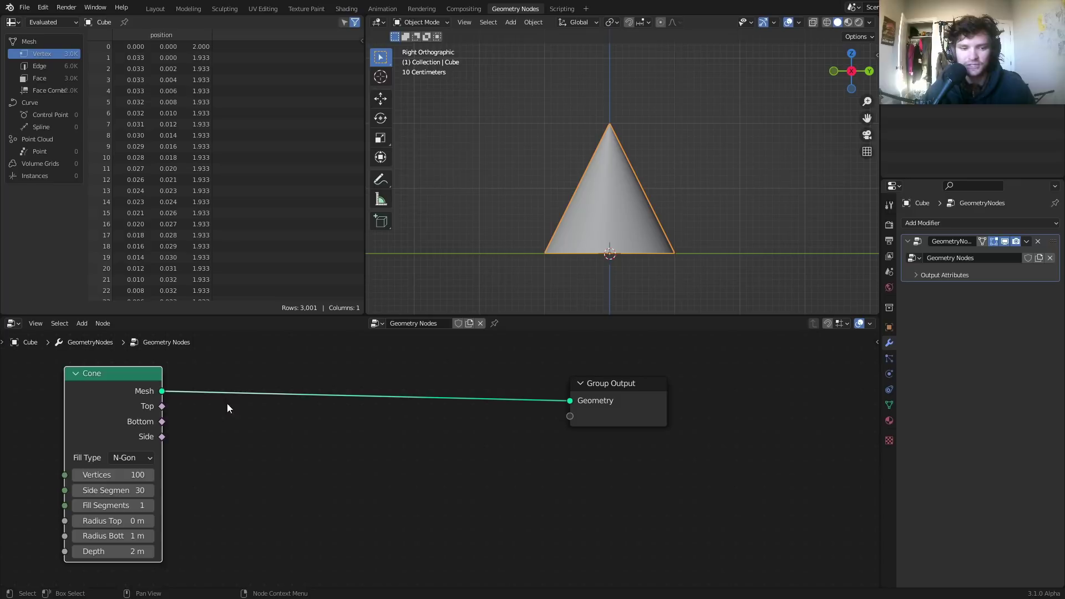
key(shift+a)
mouse_move(218, 348)
click(191, 227)
text(set)
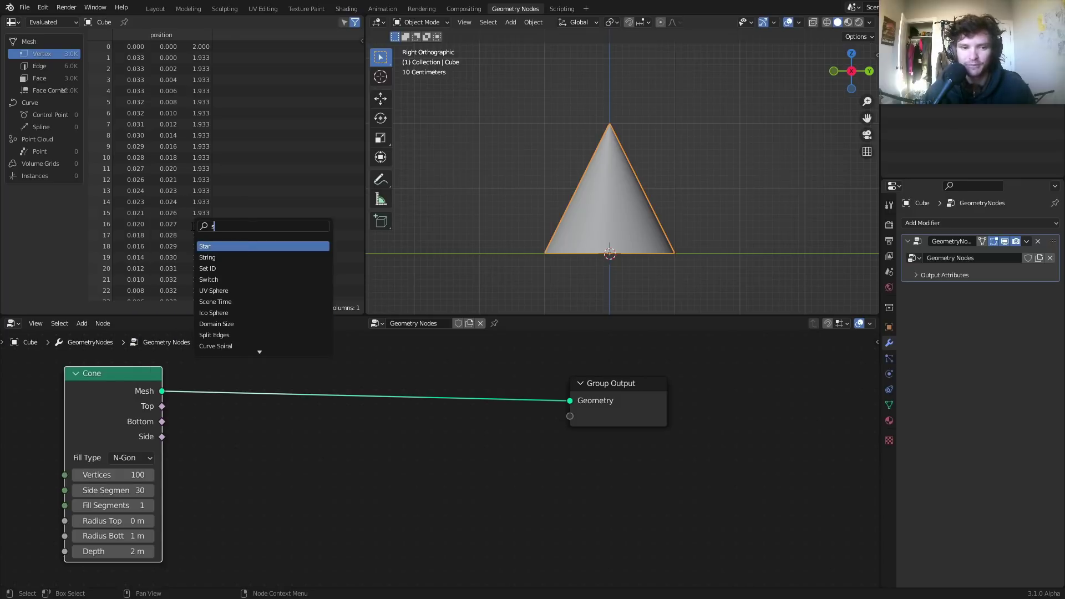
click(215, 257)
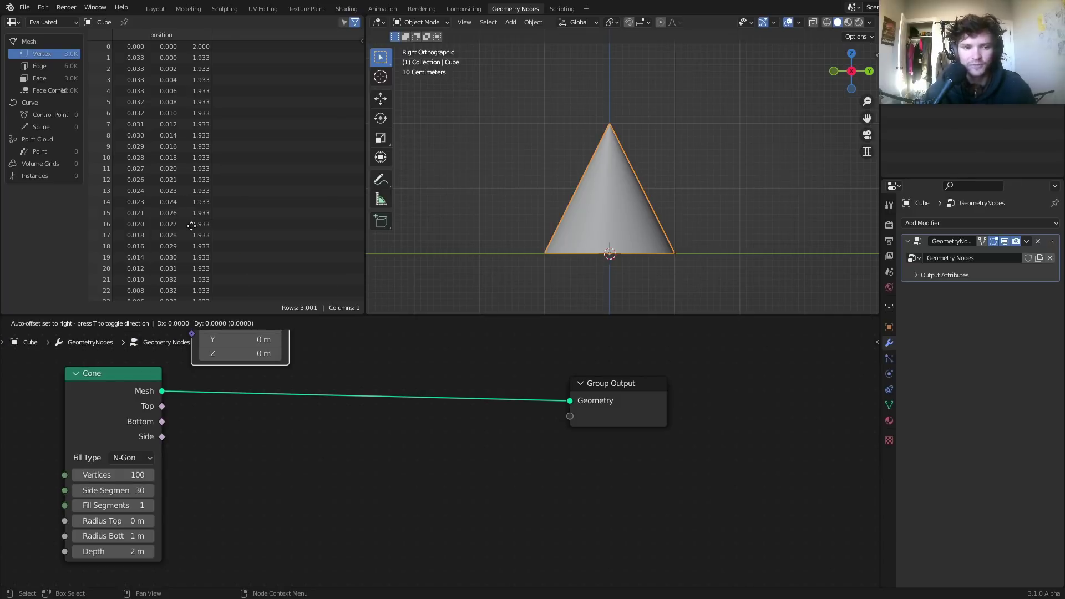
click(400, 375)
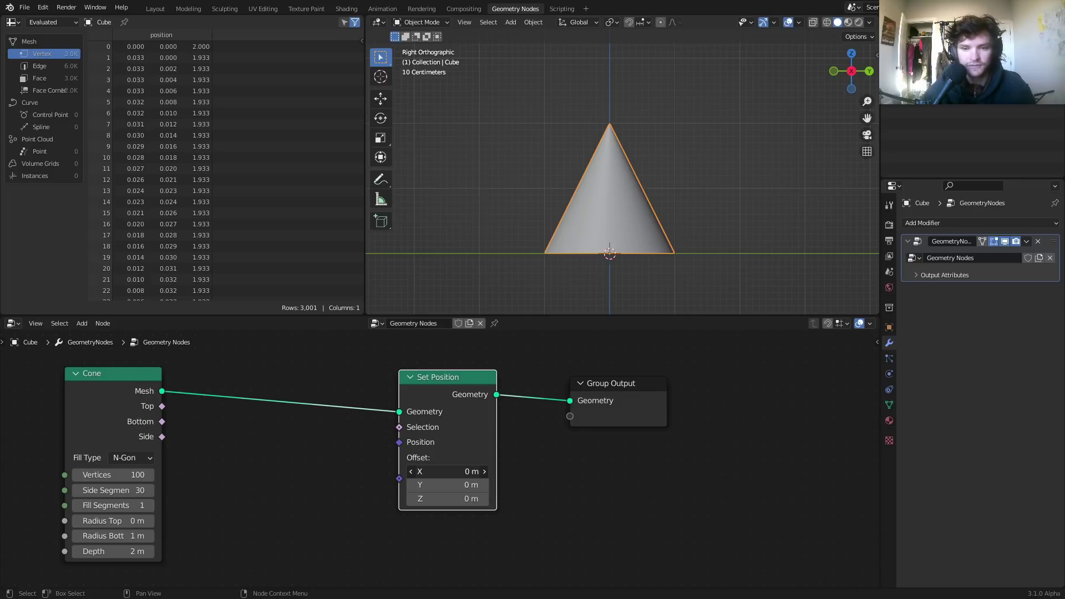
Step: Try Set Position offsets of 2.23 m in X and 1.61 m in Y on the cone, undoing each one
drag(448, 471, 571, 471)
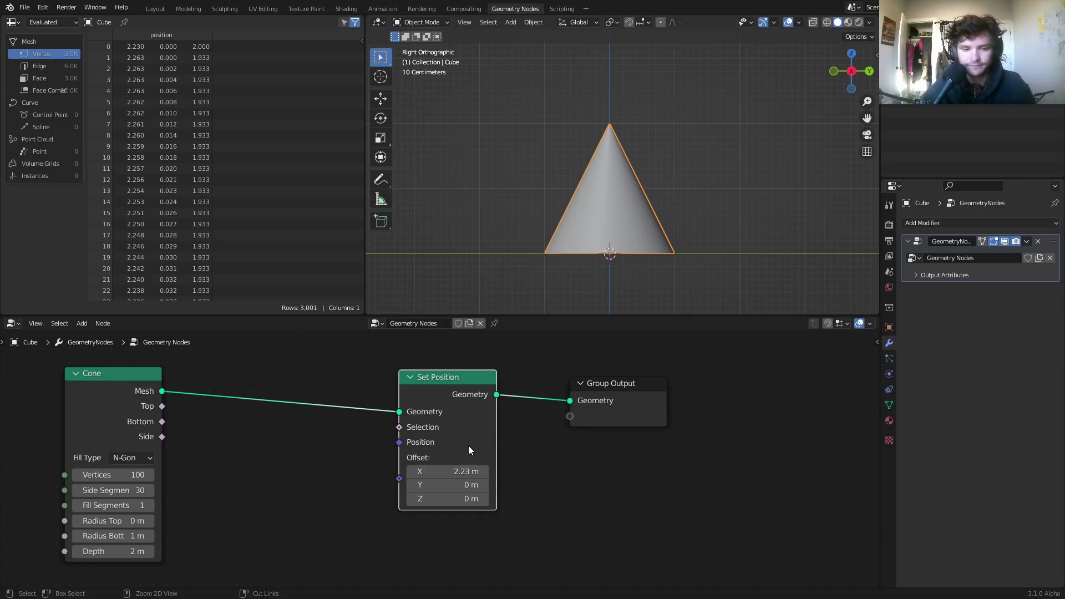
key(ctrl+z)
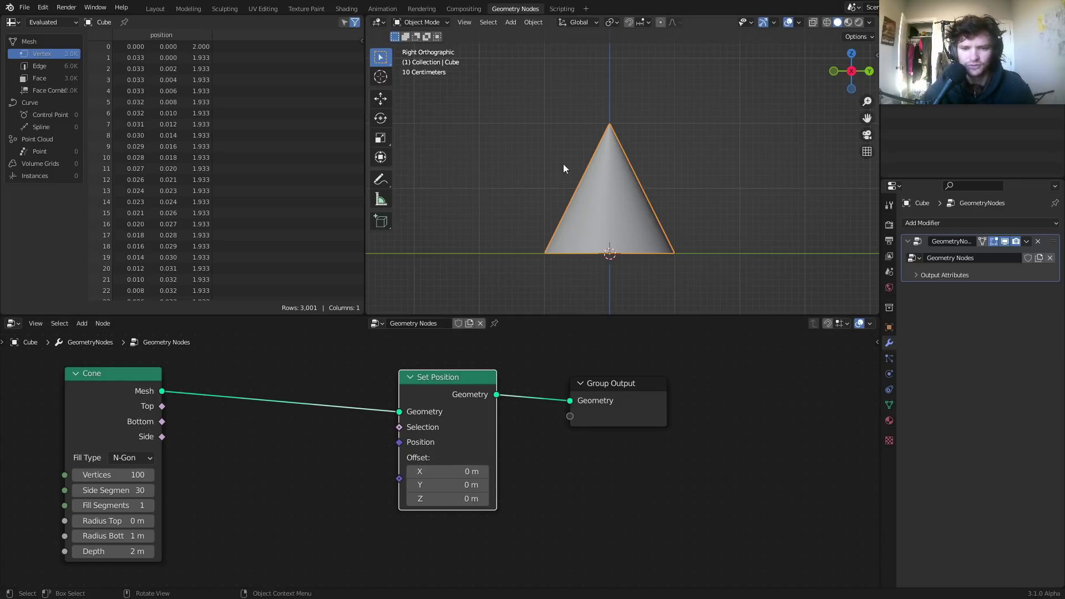
middle_drag(564, 164, 638, 233)
drag(444, 471, 543, 485)
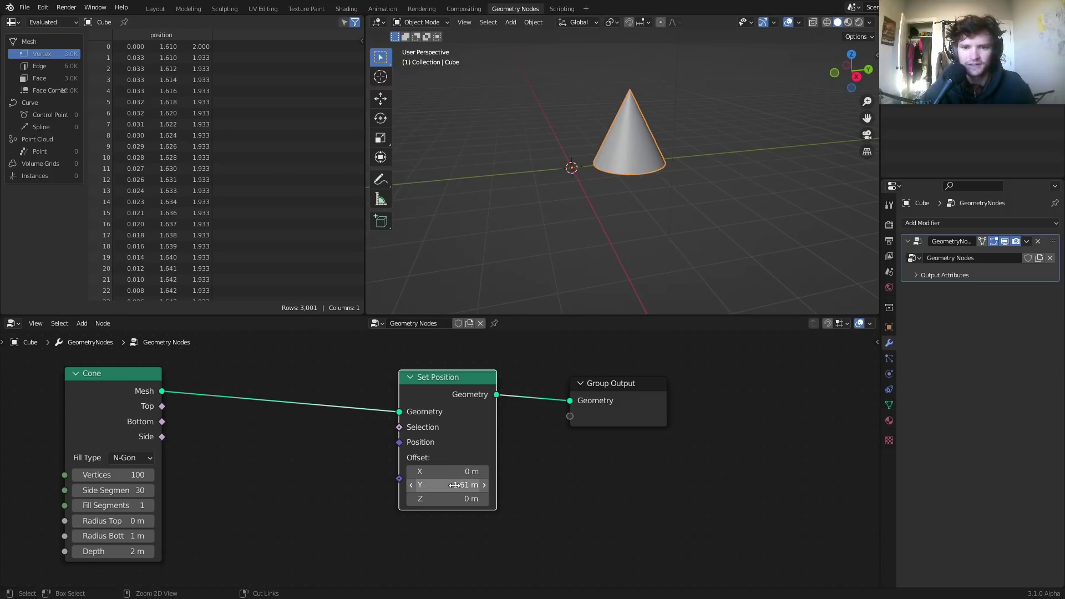
key(ctrl+z)
Step: Add a Noise Texture node, connect its Color to the Set Position Offset, and show the cone in the right orthographic view
middle_drag(198, 433, 384, 432)
drag(266, 405, 124, 398)
key(shift+a)
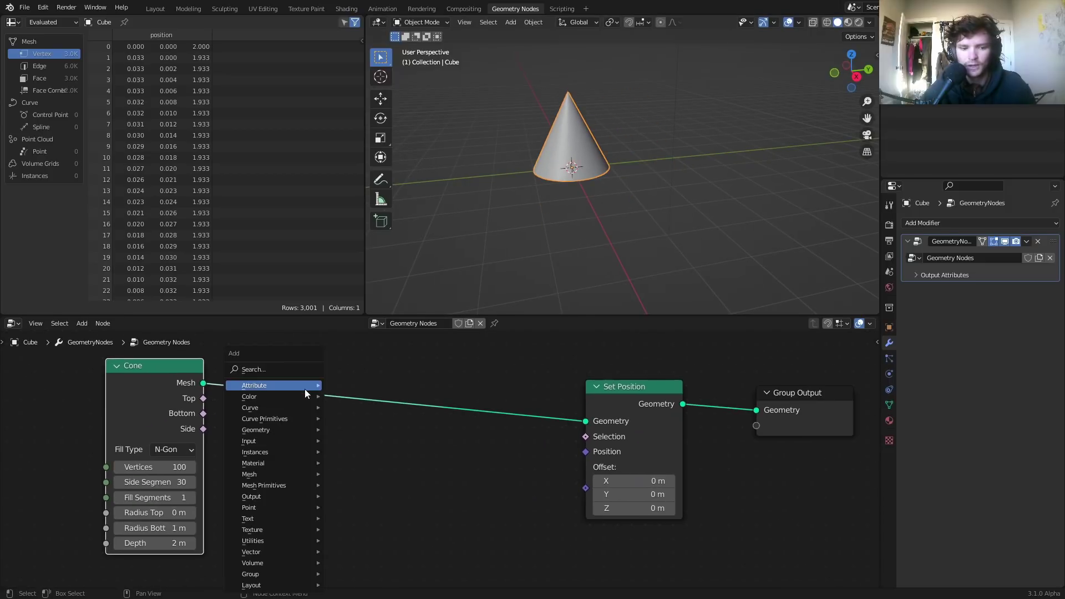
click(287, 369)
text(noi)
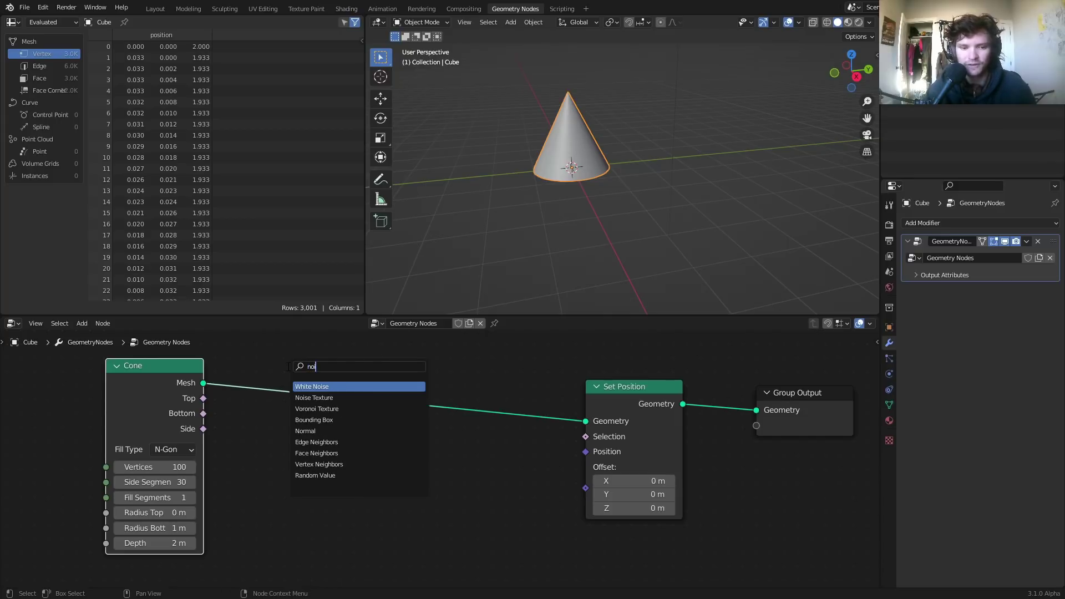
key(Down)
key(Return)
click(225, 452)
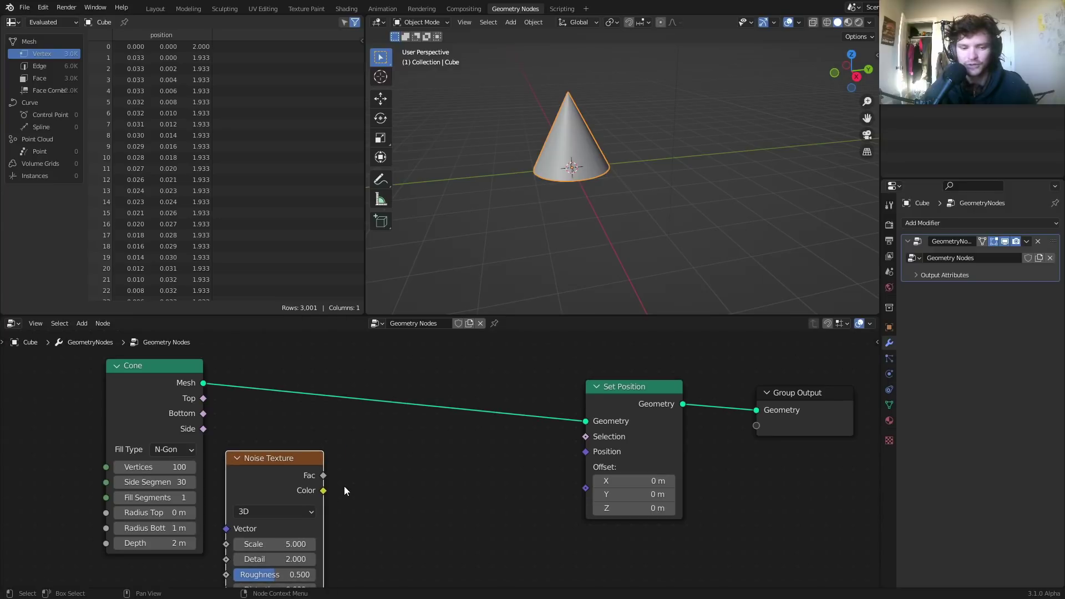
drag(323, 495, 585, 488)
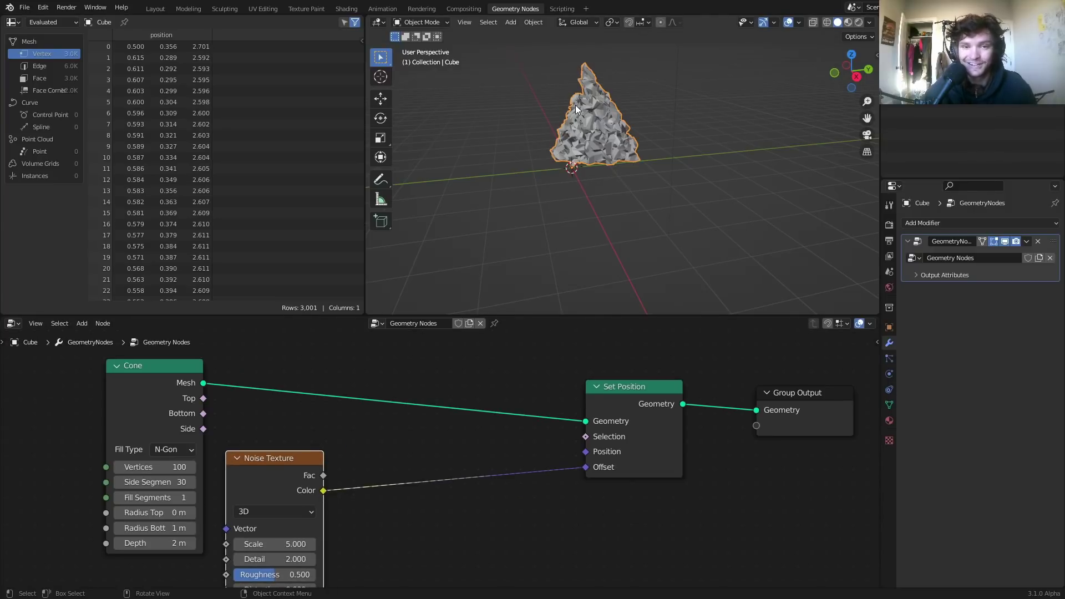
click(856, 76)
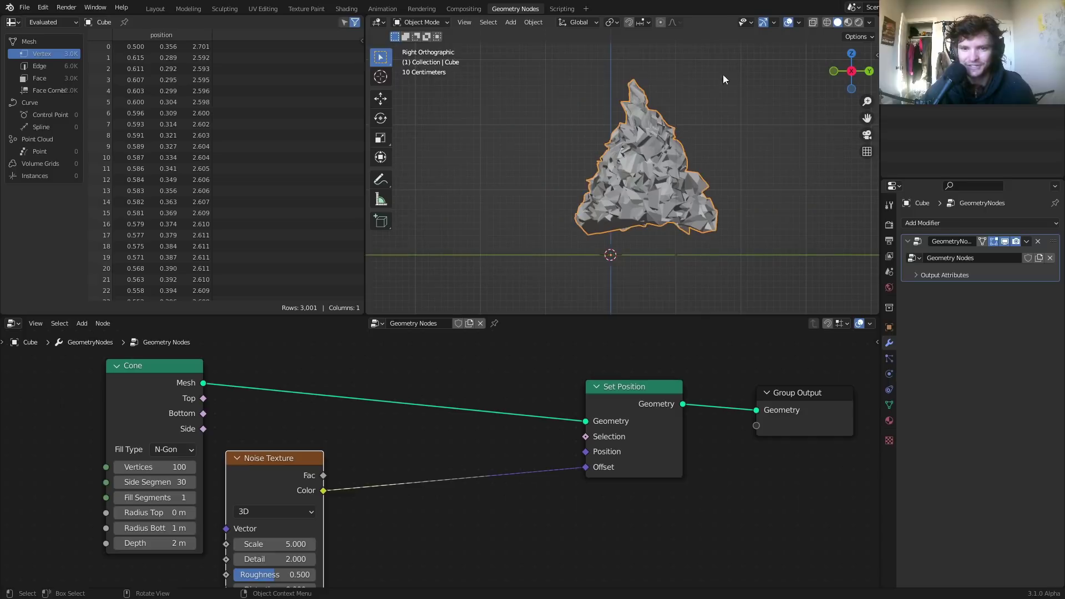
Step: Insert a Vector Math node set to Subtract on the link from the Noise Texture's Color to the Set Position Offset
scroll(295, 440, down, 2)
drag(318, 458, 238, 525)
key(shift+a)
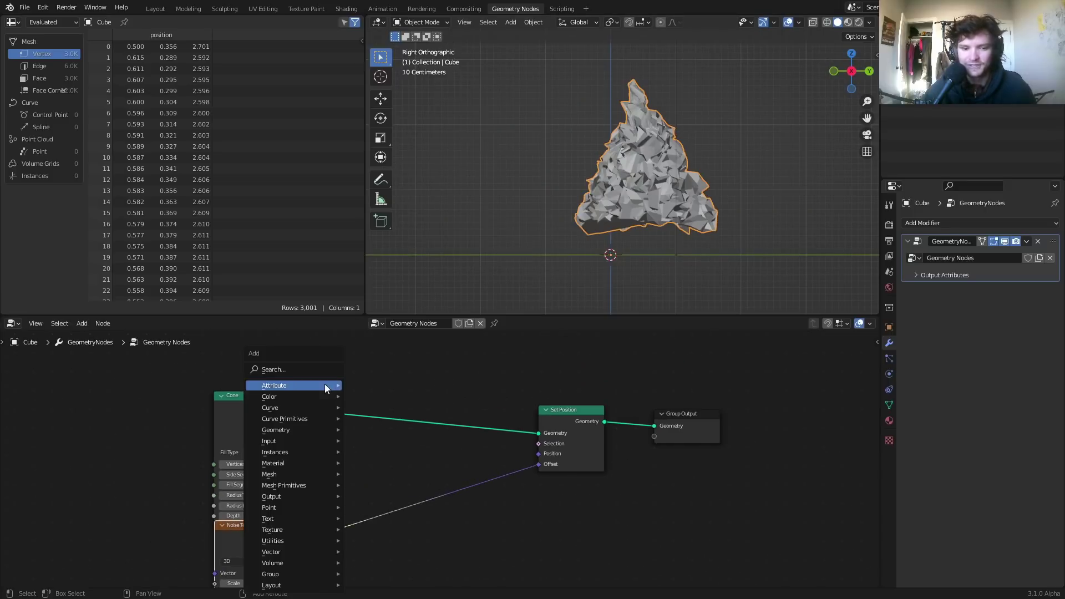
click(317, 371)
text(v sub)
key(Return)
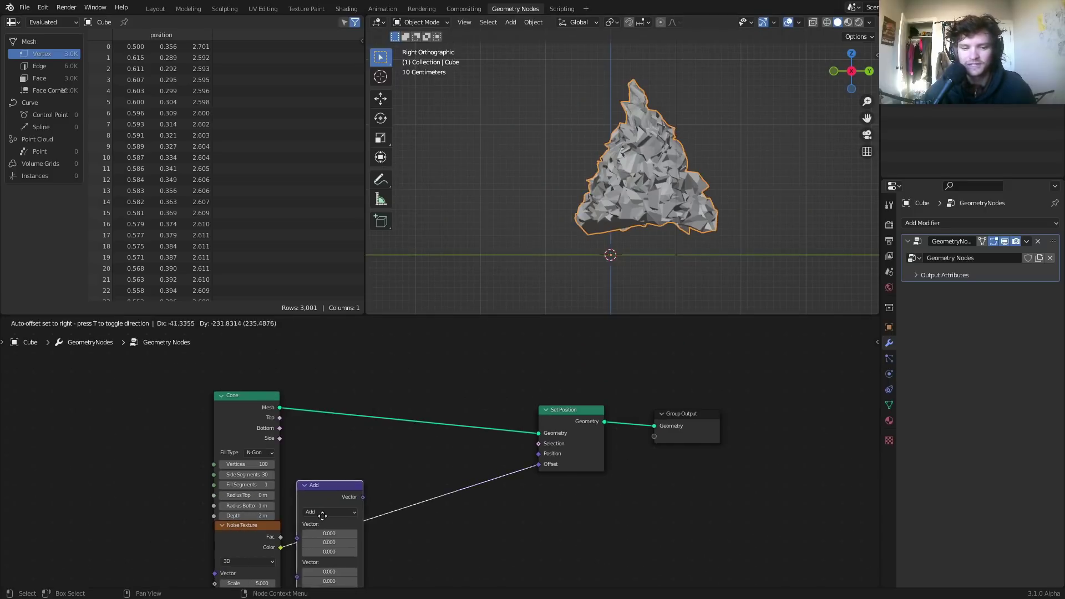
click(355, 500)
Step: Set all three components of the Subtract node's second vector to 0.5
click(353, 533)
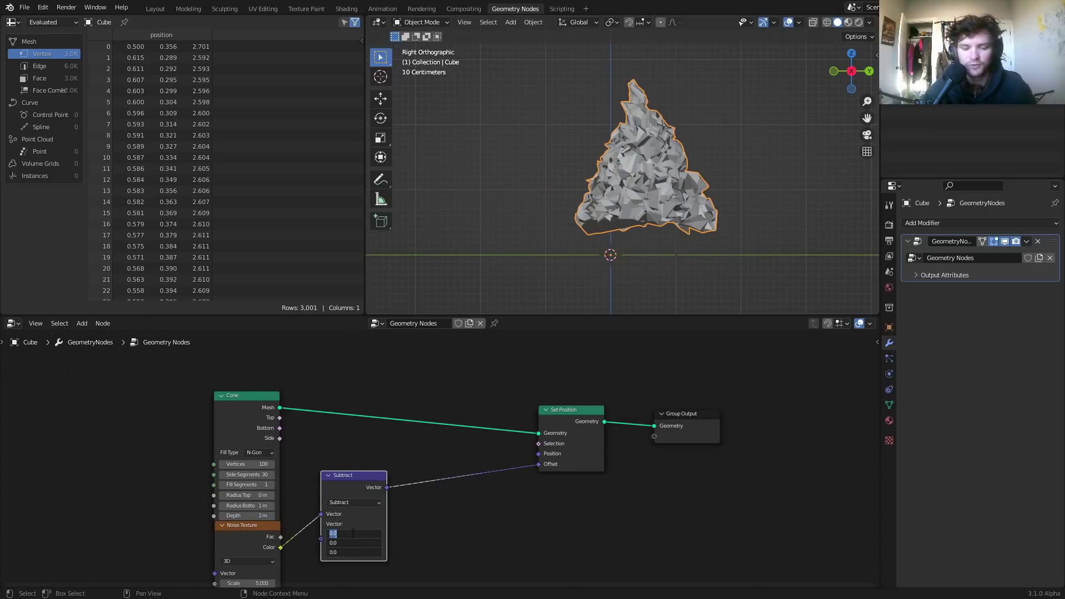
text(.5)
key(Return)
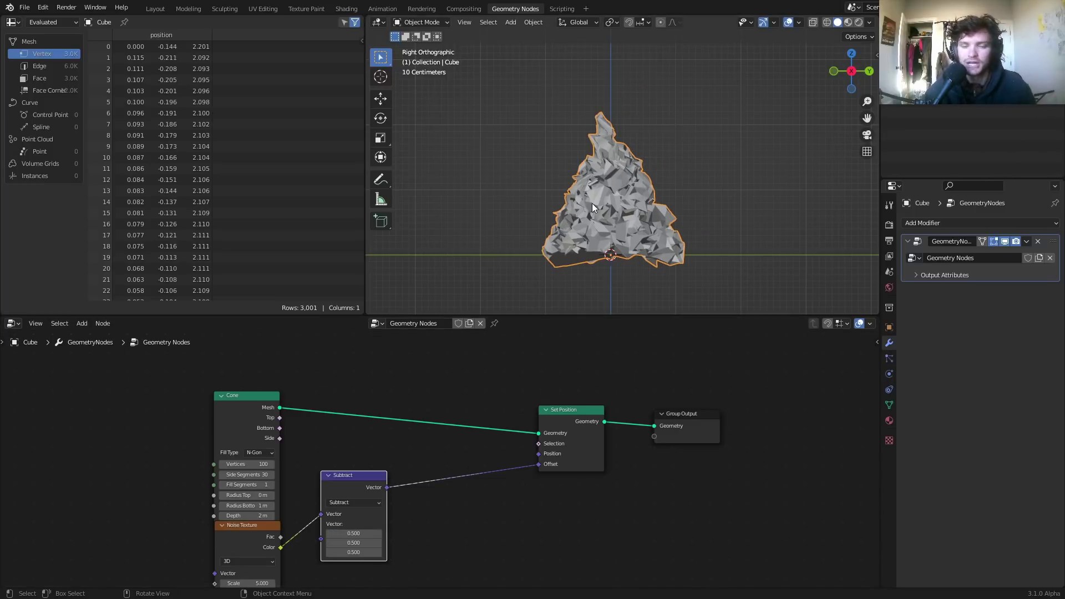
middle_drag(585, 180, 638, 266)
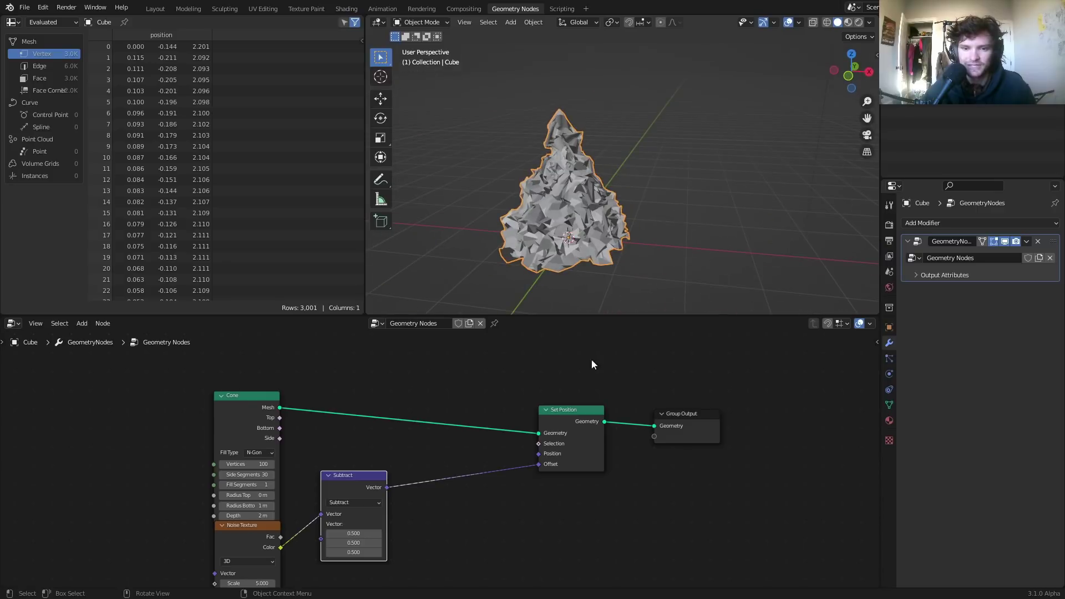
Step: Mute and unmute the Set Position node to compare the cone with and without the noise displacement
middle_drag(409, 494, 493, 449)
click(655, 368)
key(m)
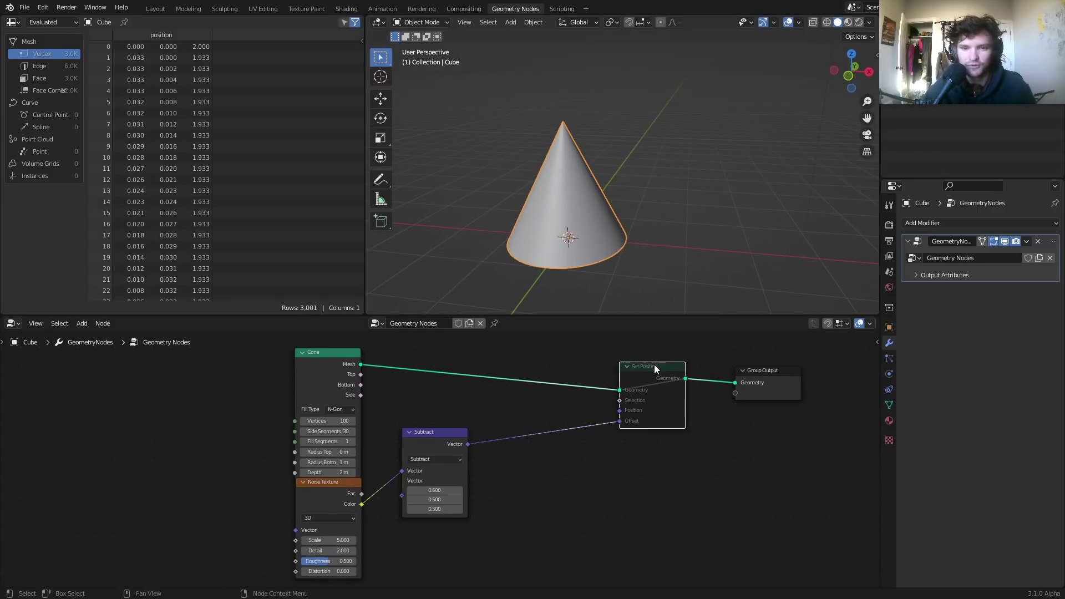
key(m)
Step: Duplicate the Subtract node onto the link to the Set Position Offset, change the copy to Scale and set its factor to 0.2
scroll(443, 463, up, 2)
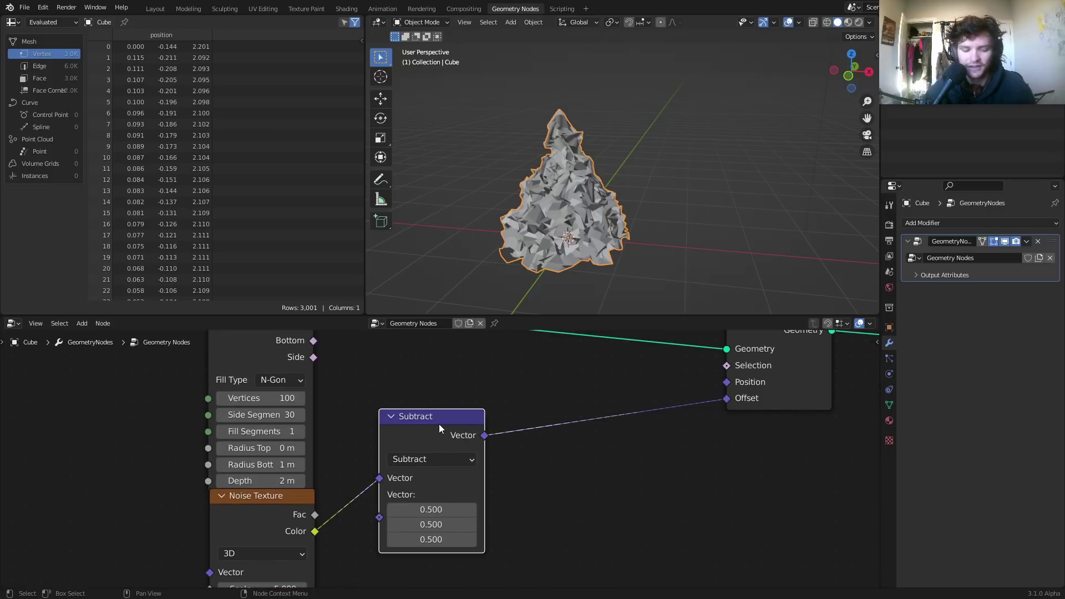
key(shift+d)
click(608, 392)
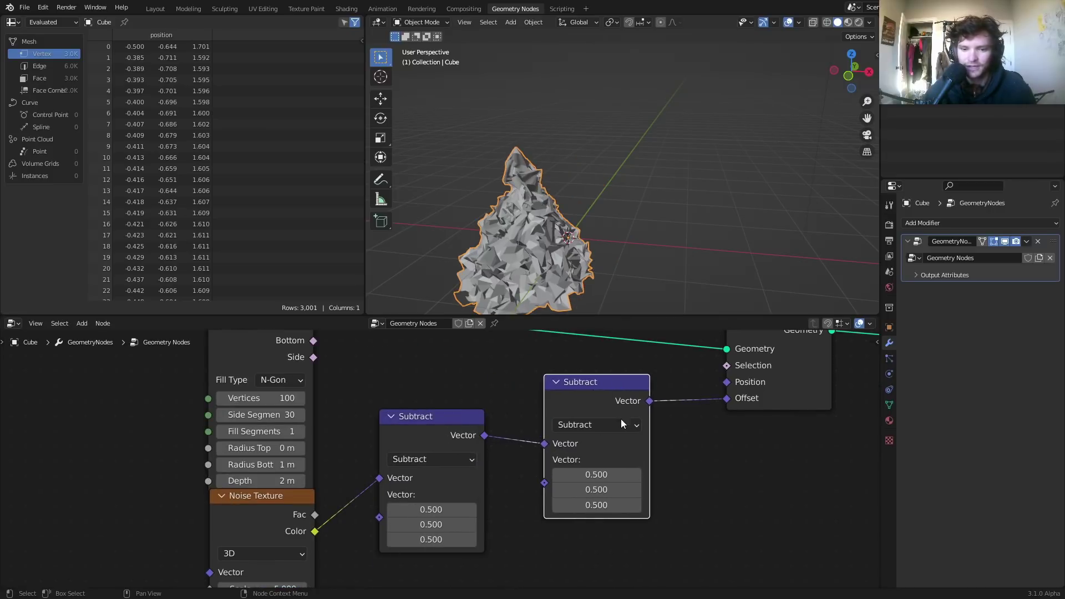
click(620, 428)
click(607, 175)
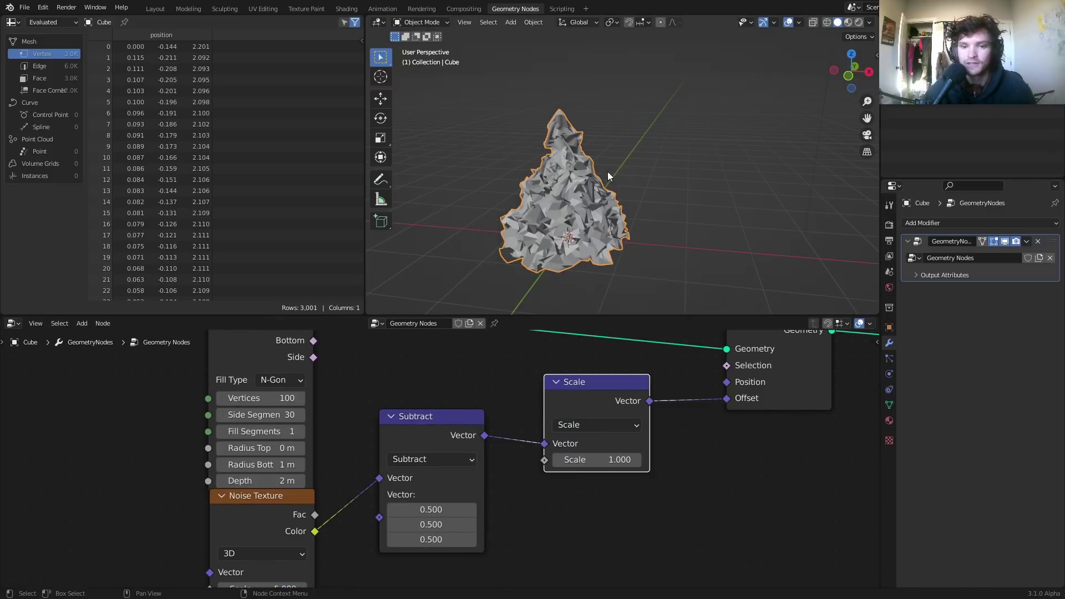
drag(618, 459, 573, 460)
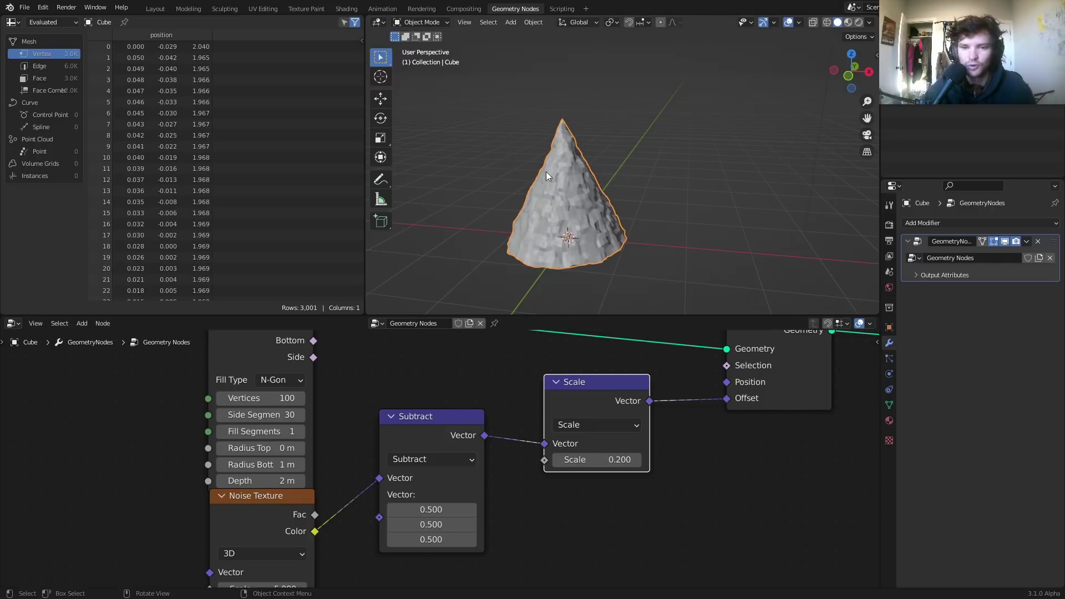
Step: Set the Noise Texture's scale to 2 and the Scale node's factor to 0.18
middle_drag(353, 499, 469, 388)
scroll(405, 473, up, 2)
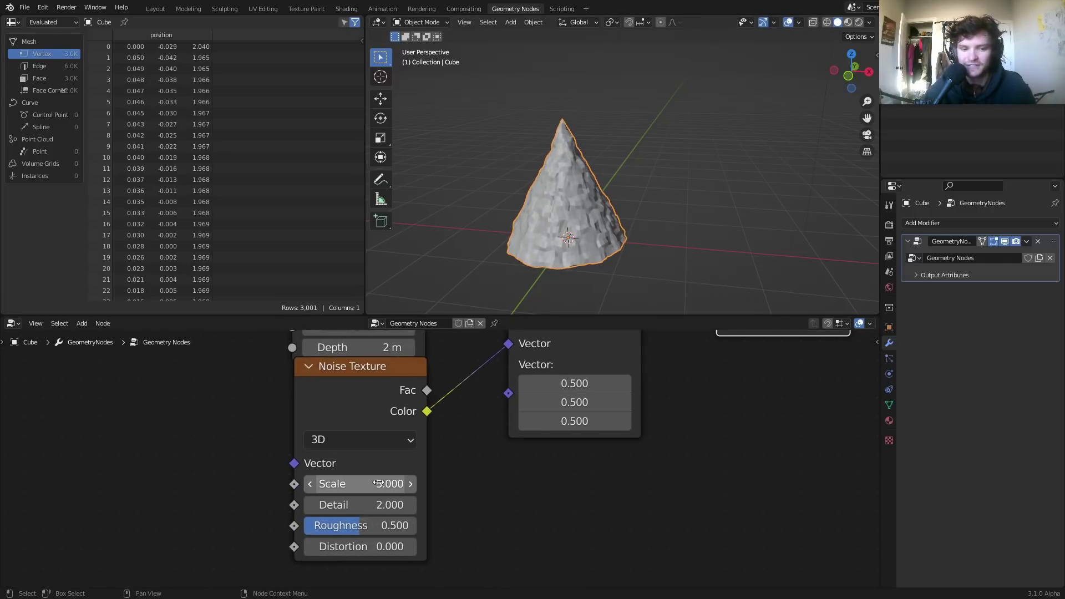
click(379, 483)
text(2)
key(Return)
middle_drag(820, 340, 584, 440)
mouse_move(582, 425)
shift+mouse_down()
mouse_move(610, 424)
mouse_move(575, 421)
shift+mouse_up()
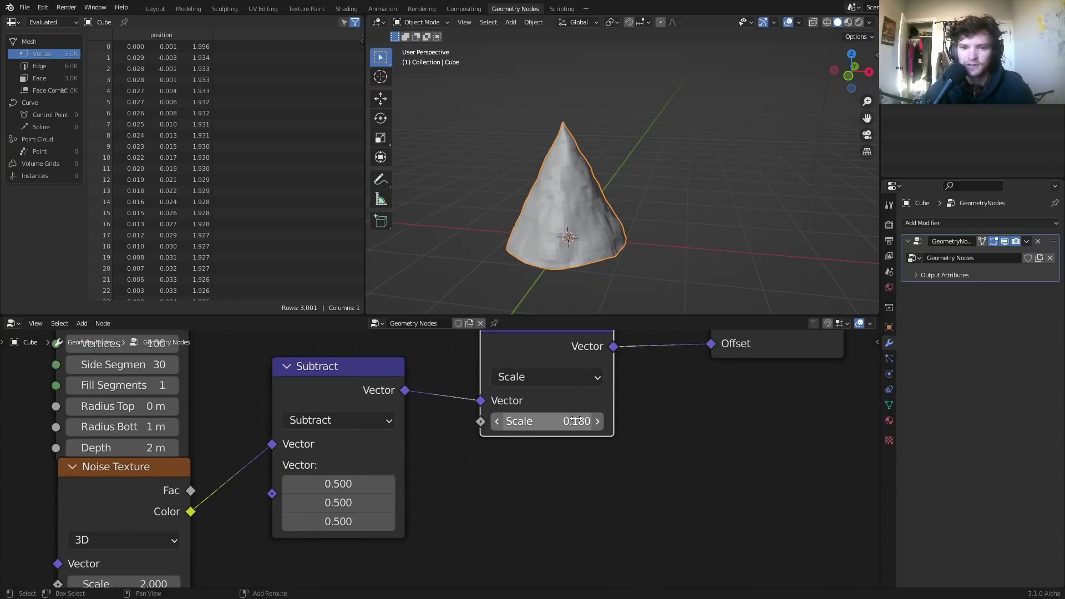
Step: Set the Noise Texture's detail to 3
middle_drag(317, 464, 433, 384)
drag(260, 524, 305, 524)
click(258, 526)
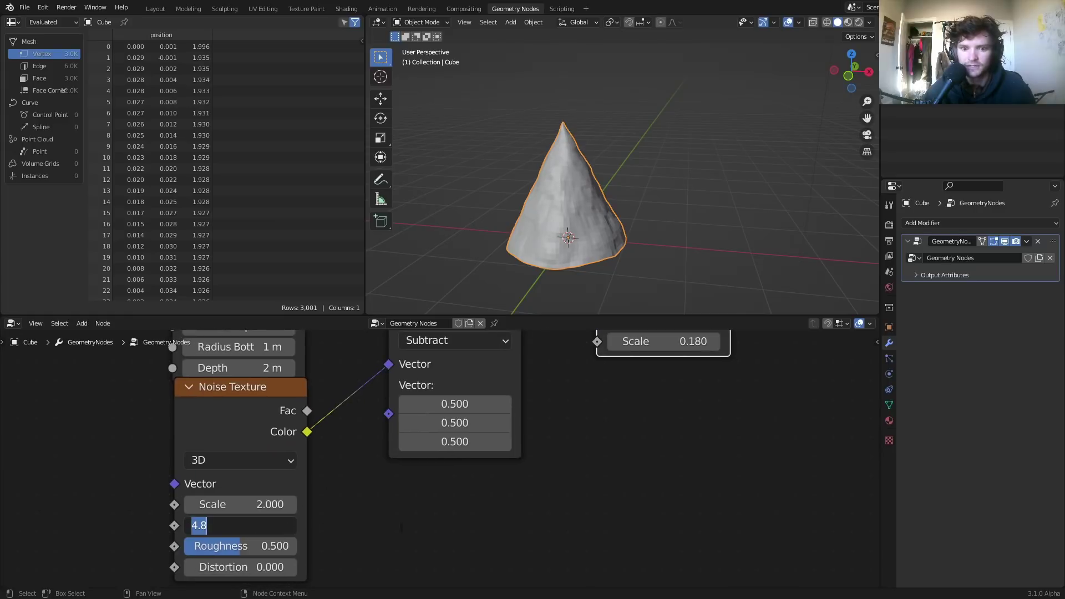
text(3)
key(Return)
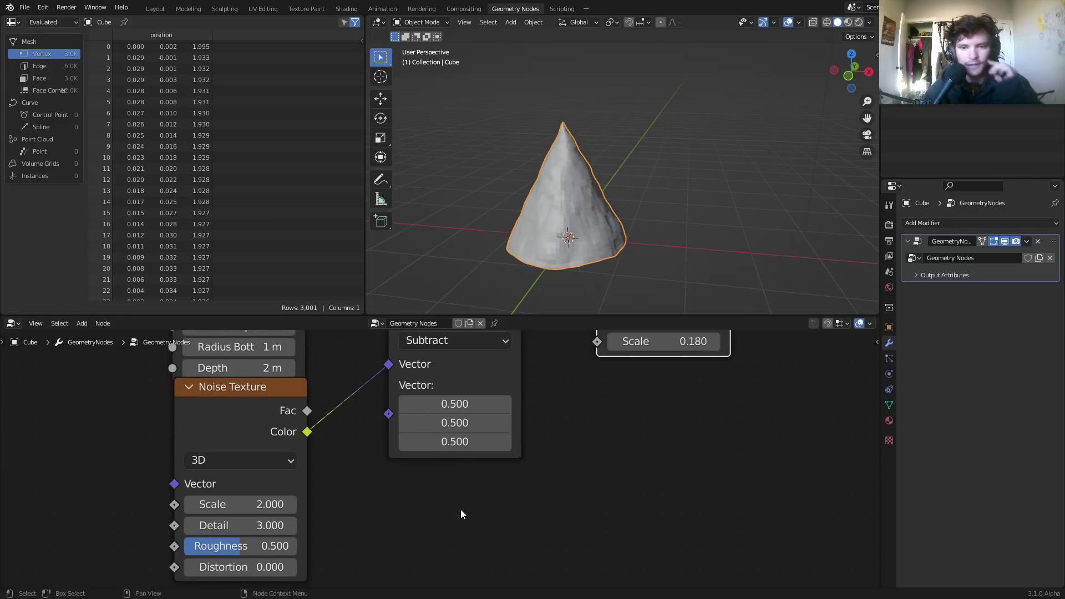
middle_drag(650, 110, 601, 174)
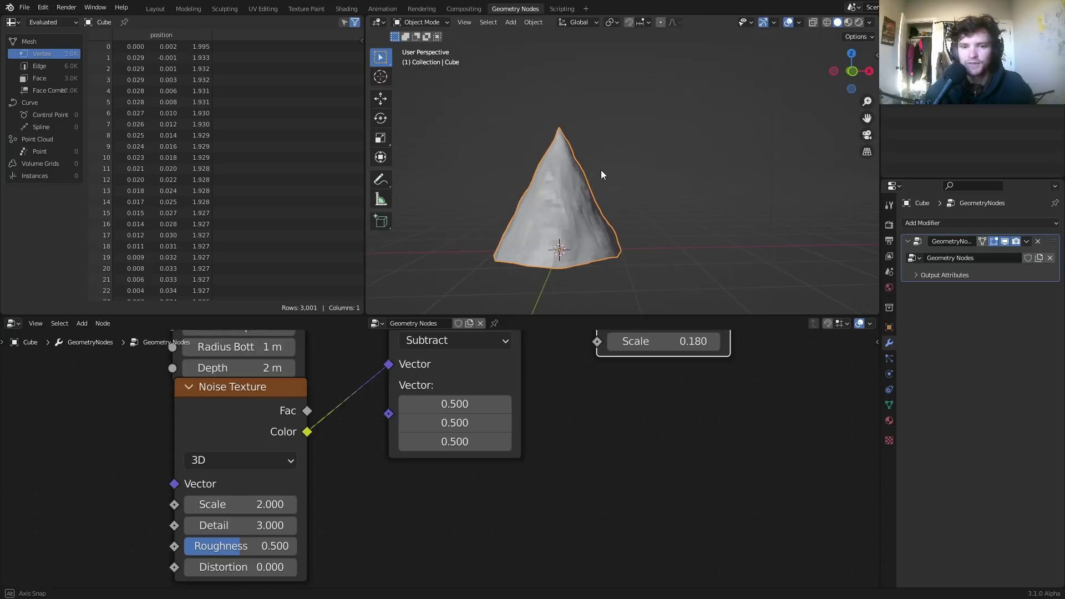
Step: Switch the Noise Texture's dimensions to 4D
middle_drag(572, 386, 565, 485)
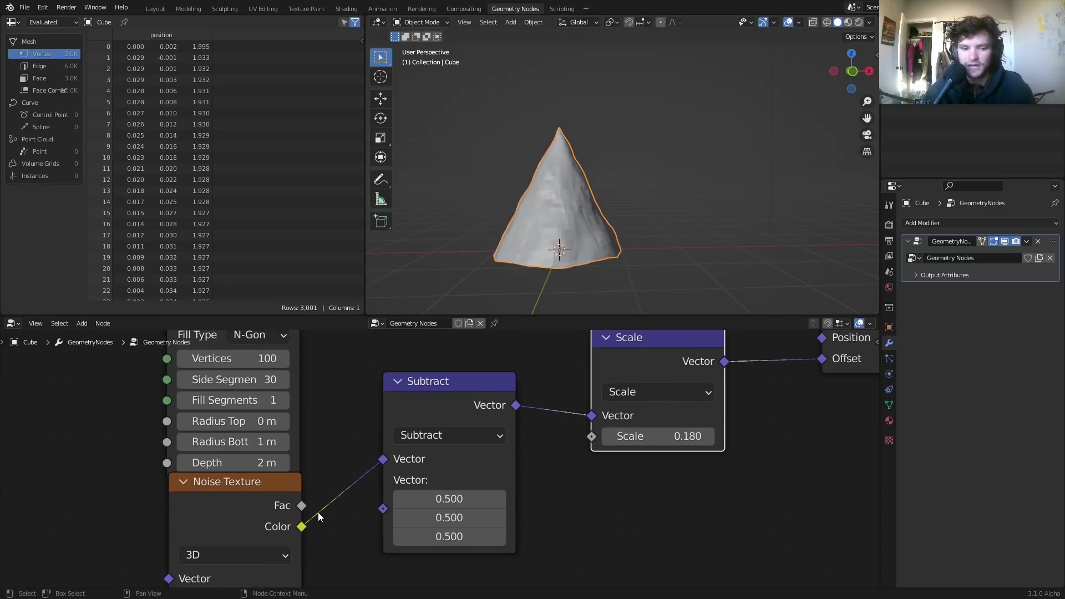
middle_drag(236, 556, 287, 476)
click(287, 475)
click(267, 389)
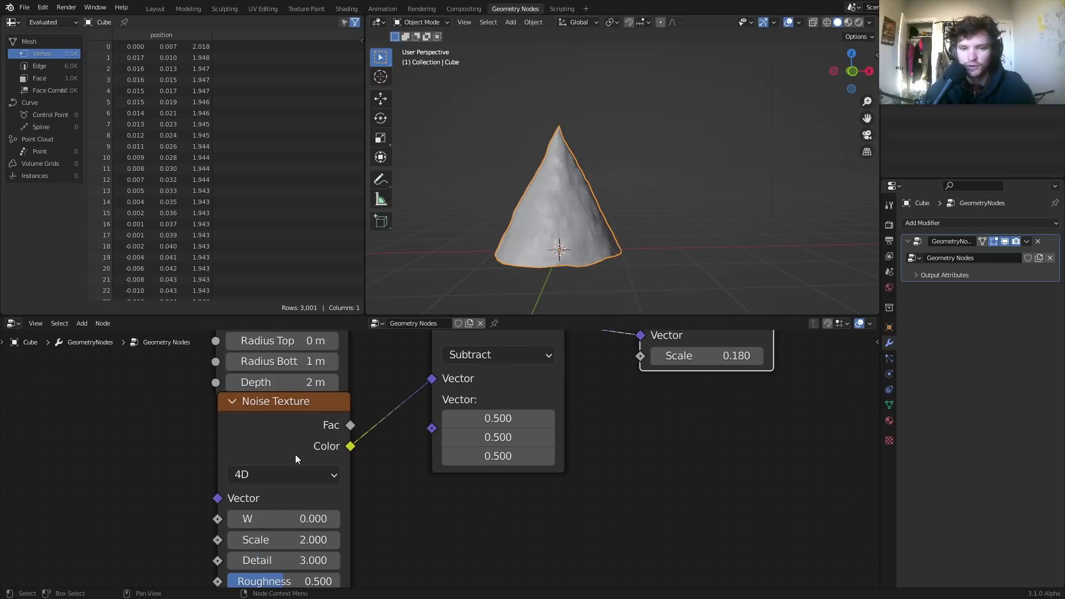
Step: Try different W values on the Noise Texture and undo the change
drag(295, 516, 314, 516)
drag(319, 519, 375, 519)
key(ctrl+z)
Step: Set the Cone node's depth to 2.87 m
middle_drag(319, 420, 316, 476)
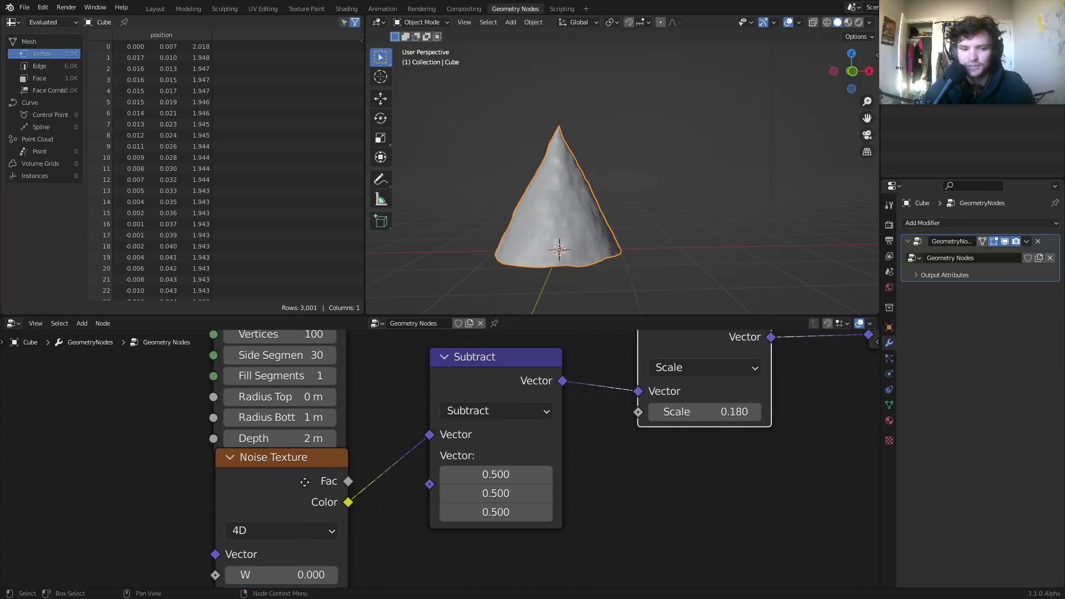
shift+drag(288, 438, 340, 438)
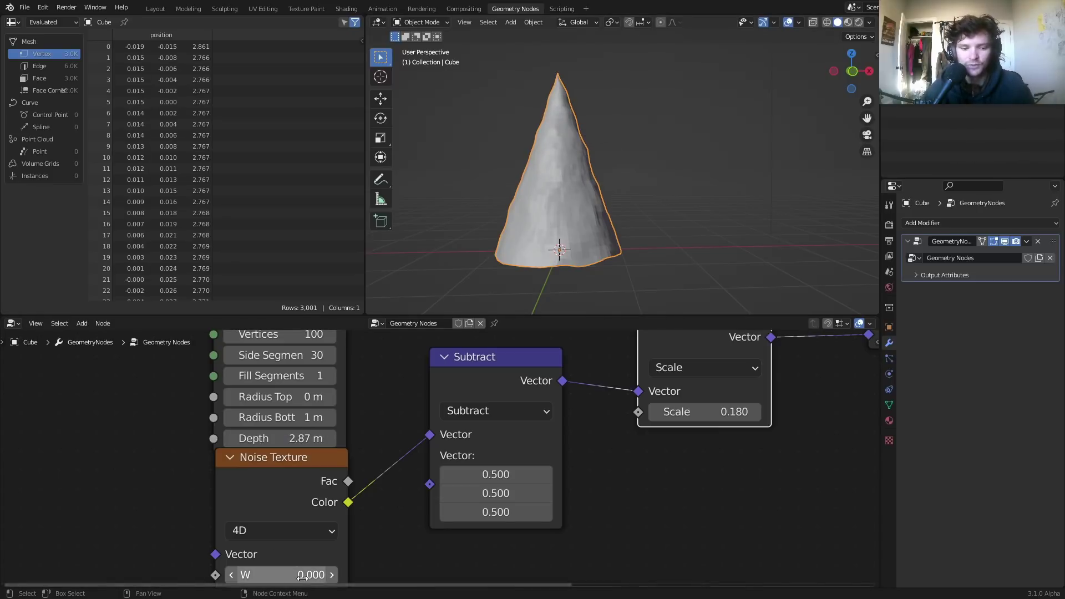
Step: Try another W value on the Noise Texture, undo it, and save the file
drag(274, 576, 340, 575)
key(ctrl+z)
key(ctrl+s)
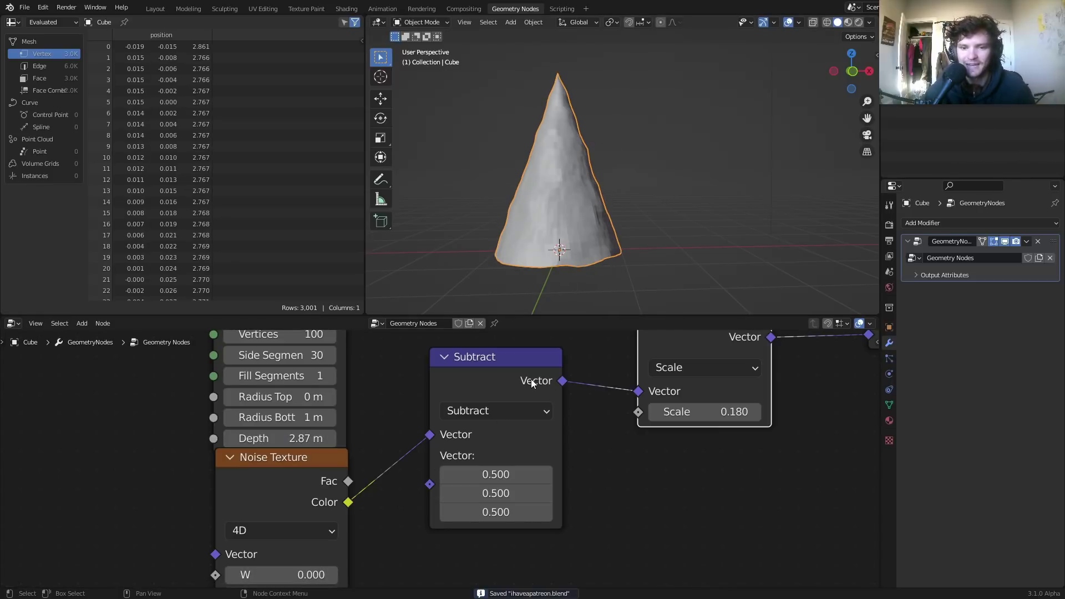
Step: Move the Group Output node farther away from the Set Position node
scroll(498, 416, down, 5)
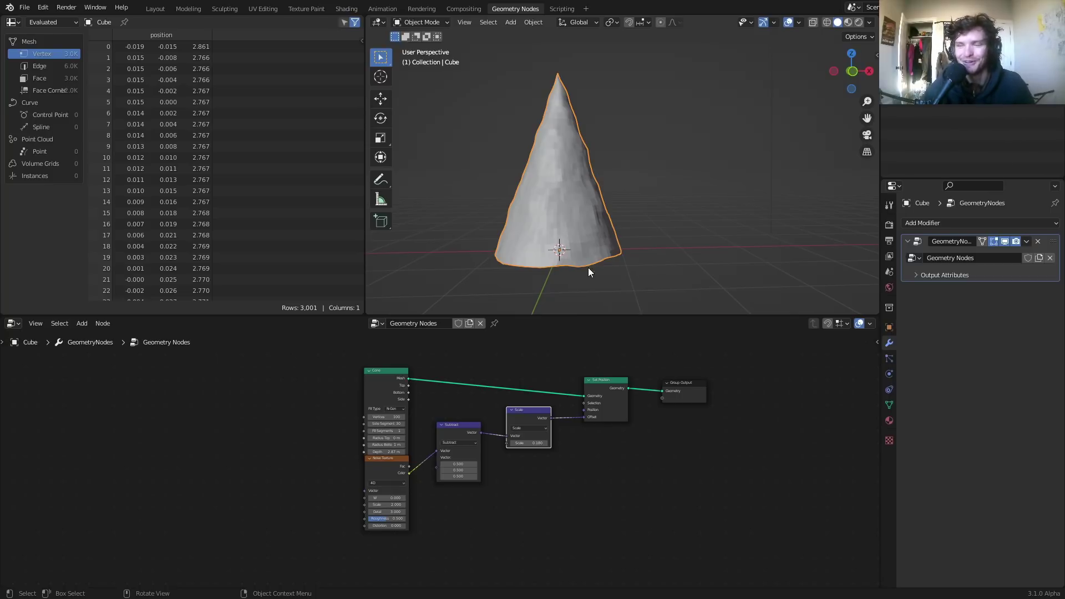
drag(674, 392, 783, 391)
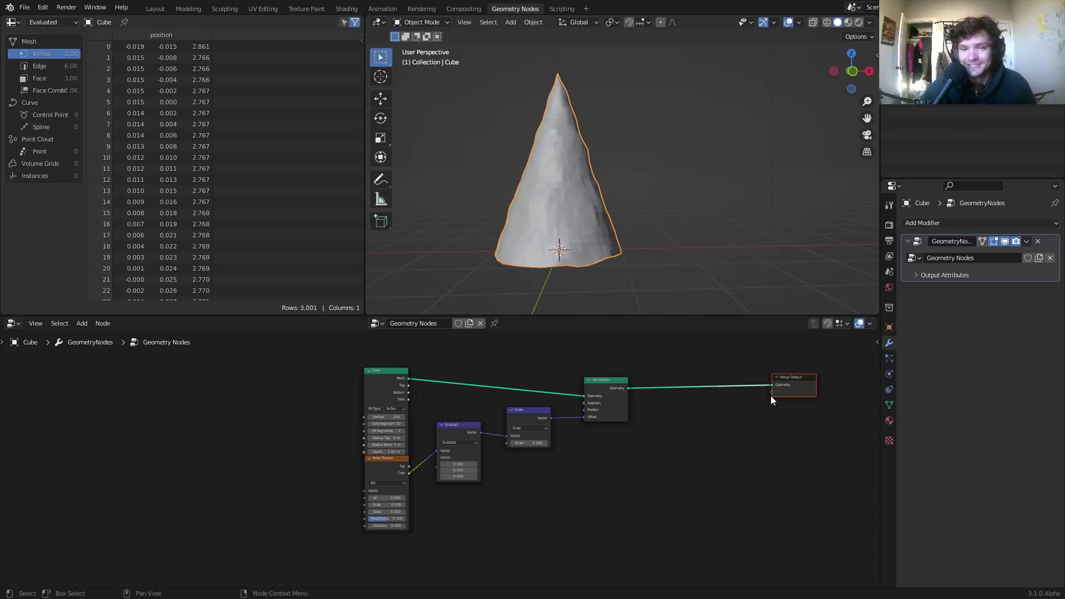
middle_drag(739, 416, 556, 425)
Step: Add a Cylinder mesh primitive node below the Set Position node and connect its Mesh to the Group Output
scroll(527, 402, up, 3)
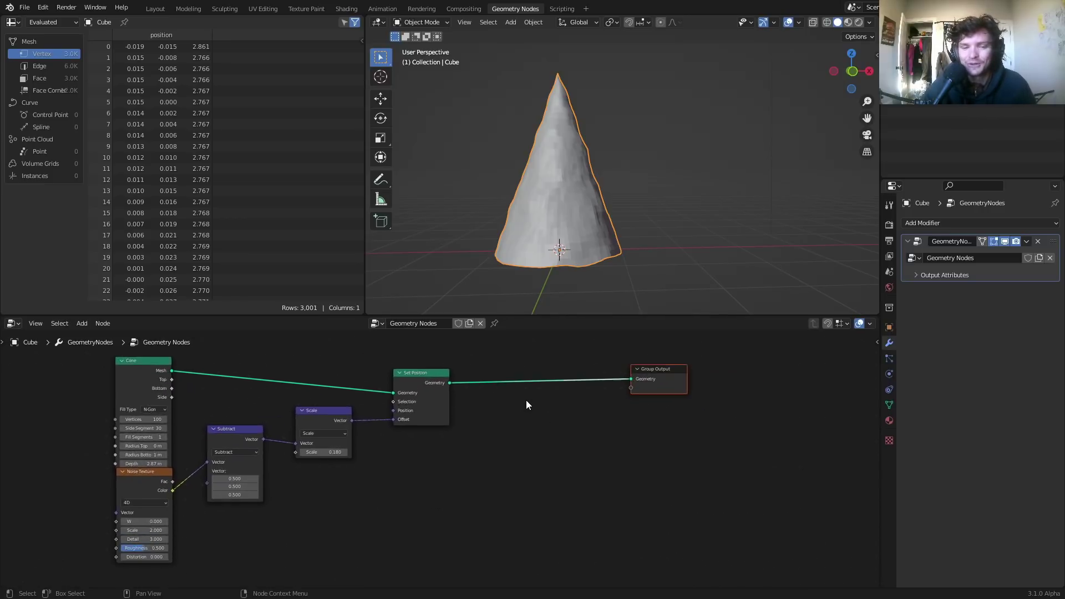
scroll(526, 400, up, 2)
key(shift+a)
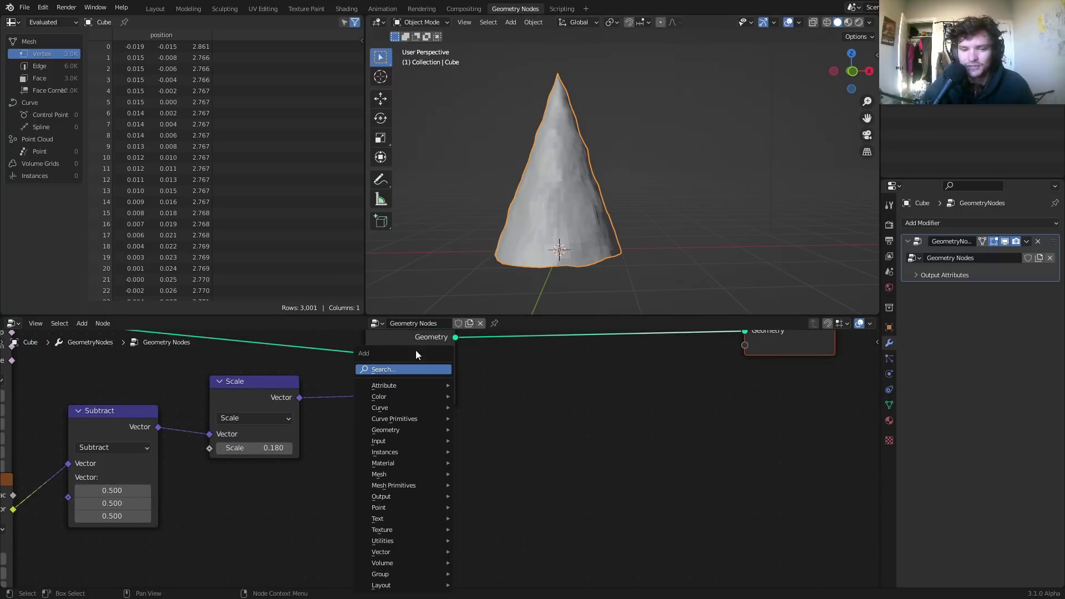
click(417, 366)
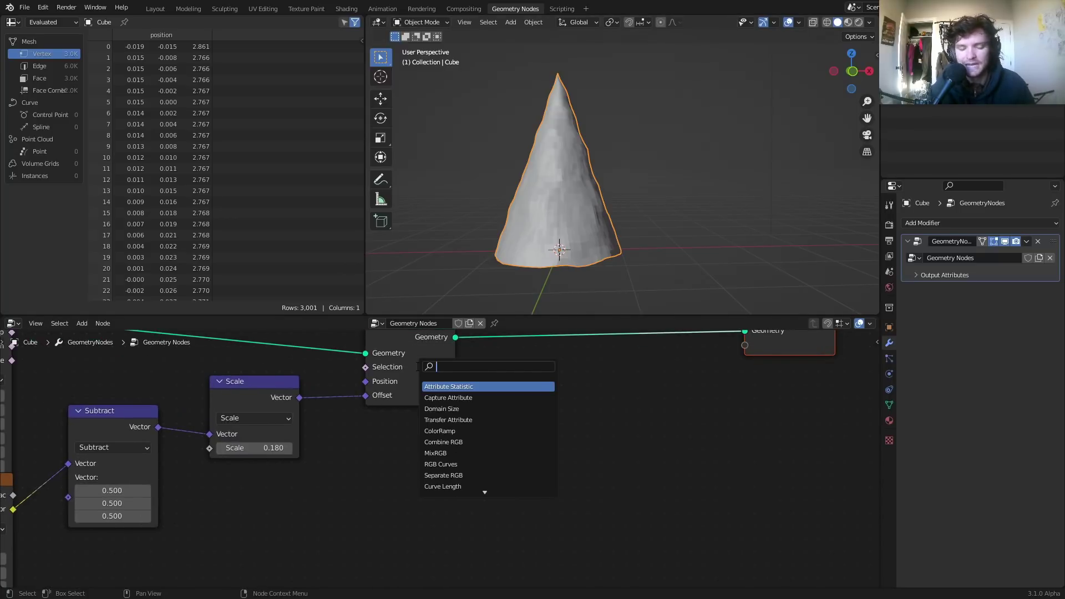
text(cylinder)
key(Return)
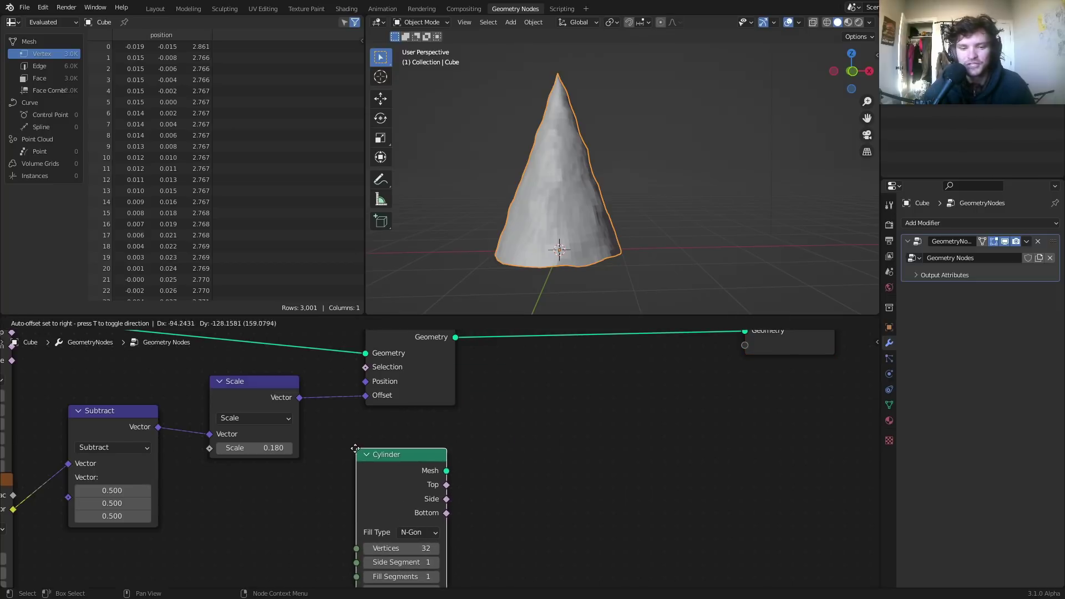
click(356, 448)
ctrl+shift+click(401, 463)
middle_drag(580, 231, 594, 225)
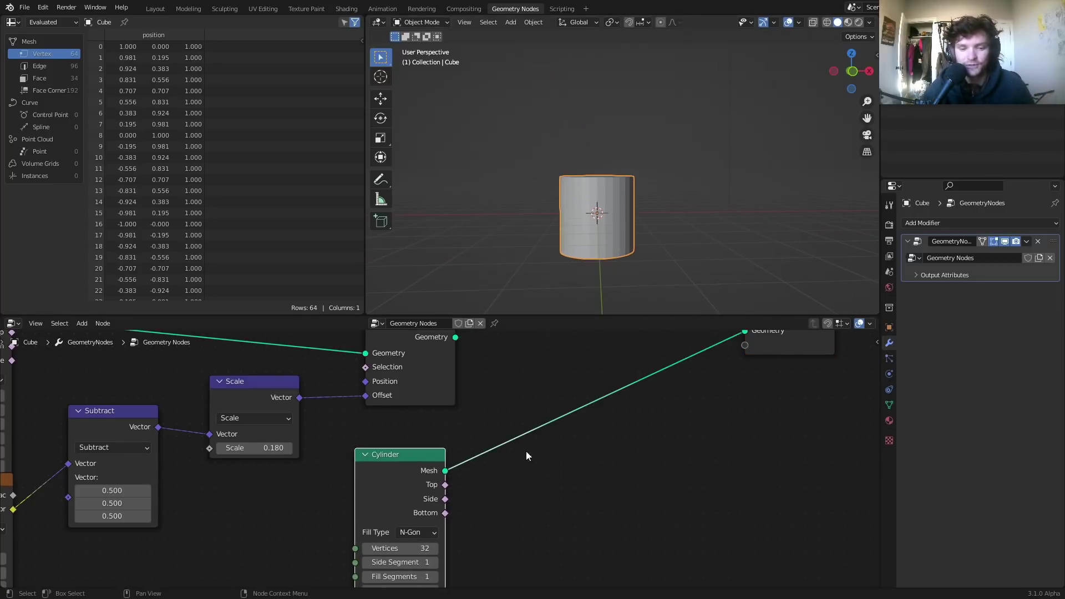
Step: Try radii of 0.1 m and 0.065 m on the Cylinder node
shift+scroll(526, 456, down, 3)
click(393, 531)
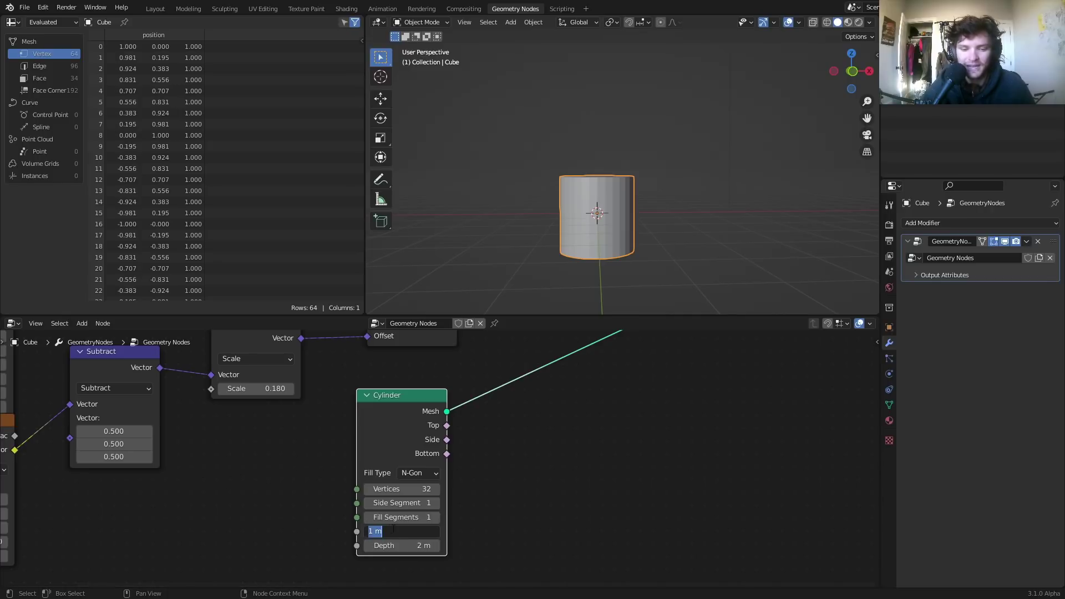
text(.1)
key(Return)
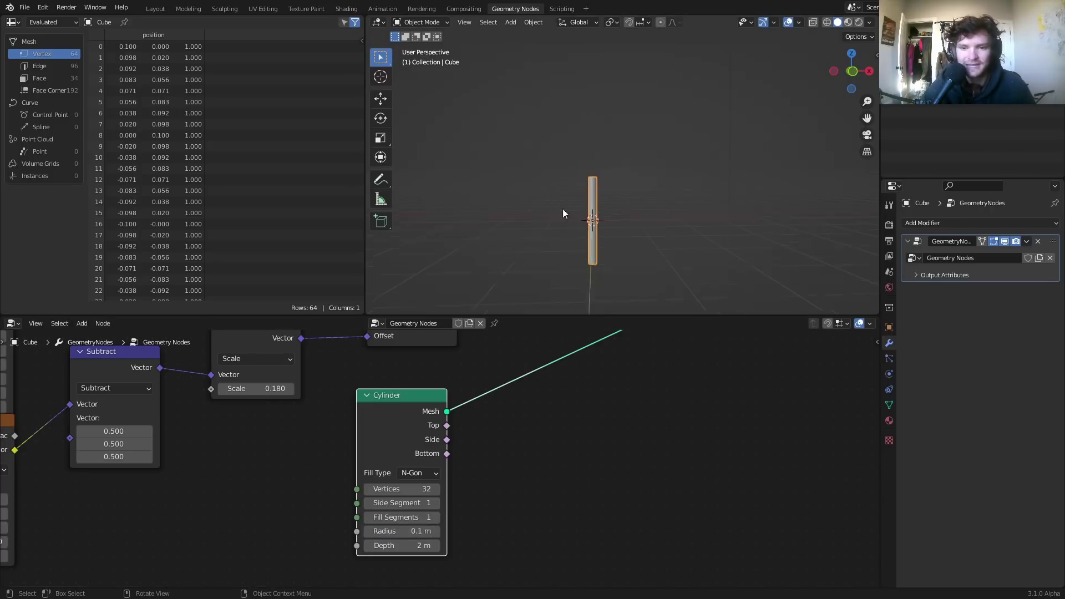
middle_drag(562, 209, 582, 258)
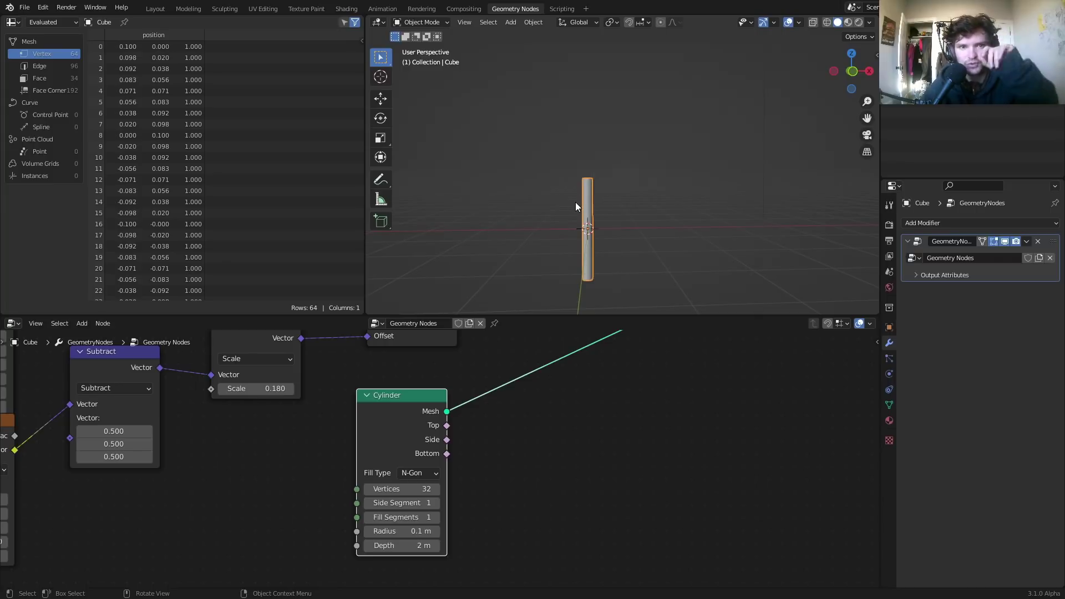
click(395, 531)
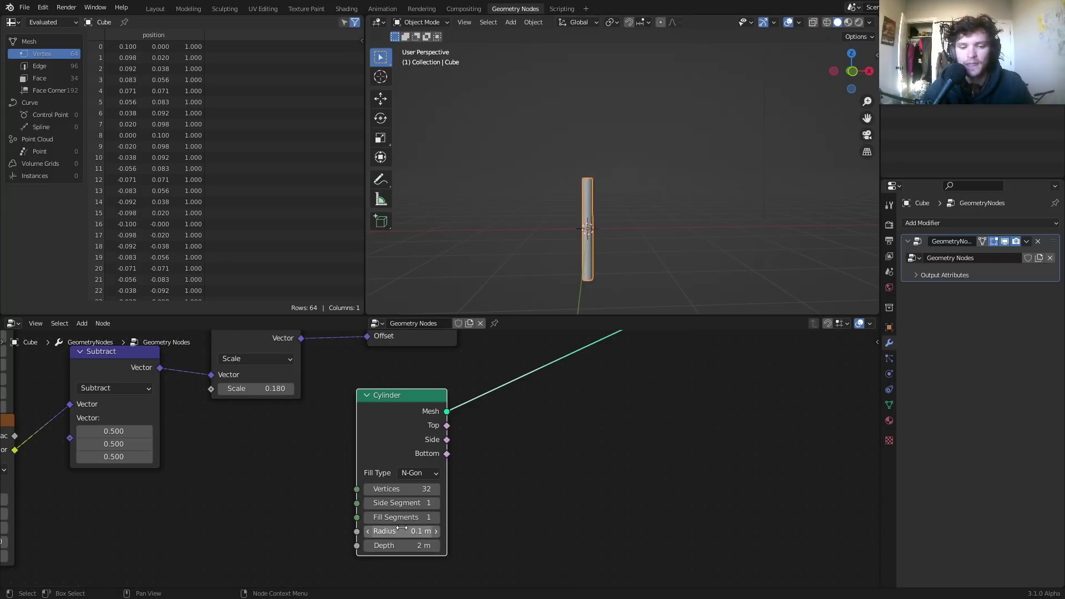
click(389, 530)
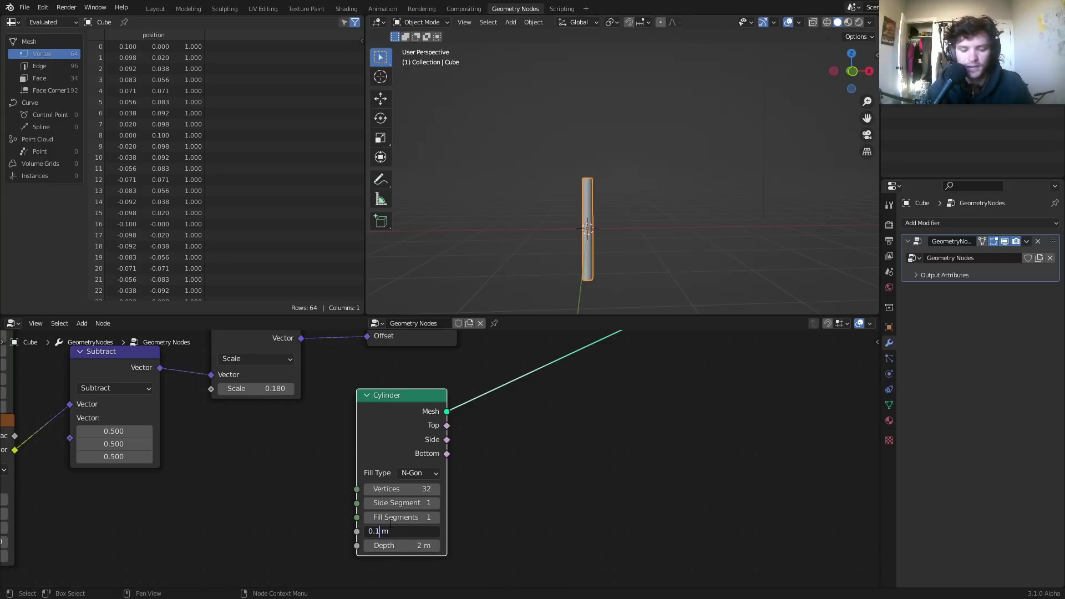
key(BackSpace)
text(065)
key(Return)
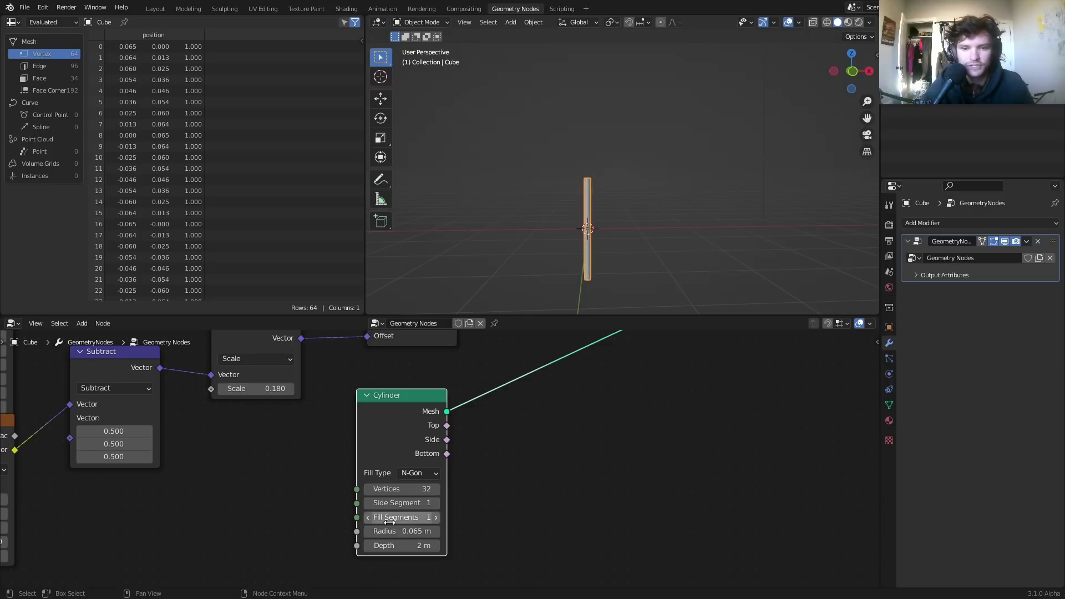
Step: Set the Cylinder node's radius to 0.05 m
click(390, 530)
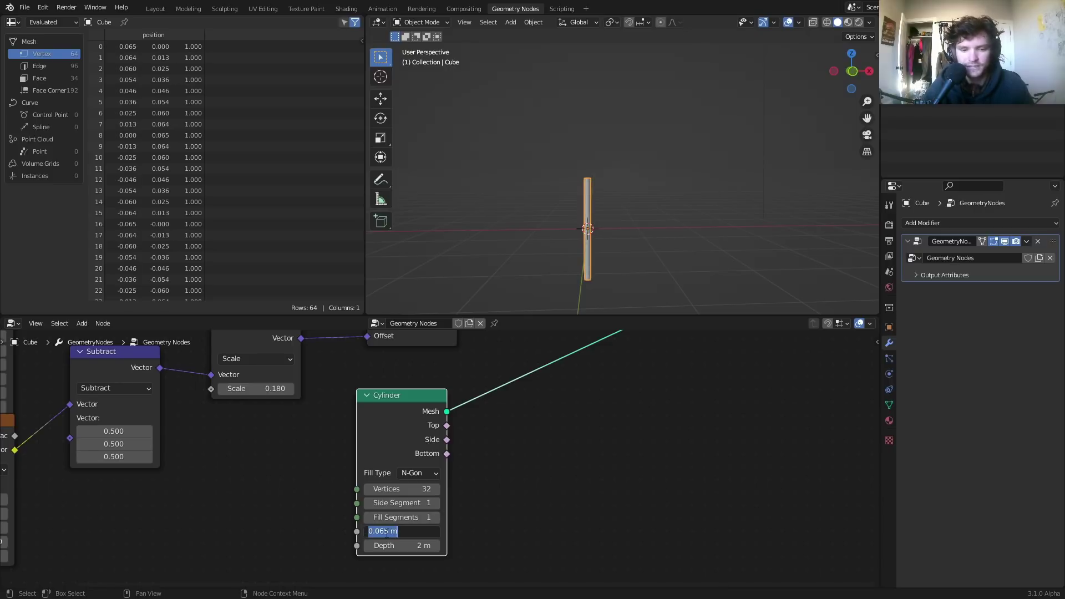
click(380, 531)
key(Delete)
key(Return)
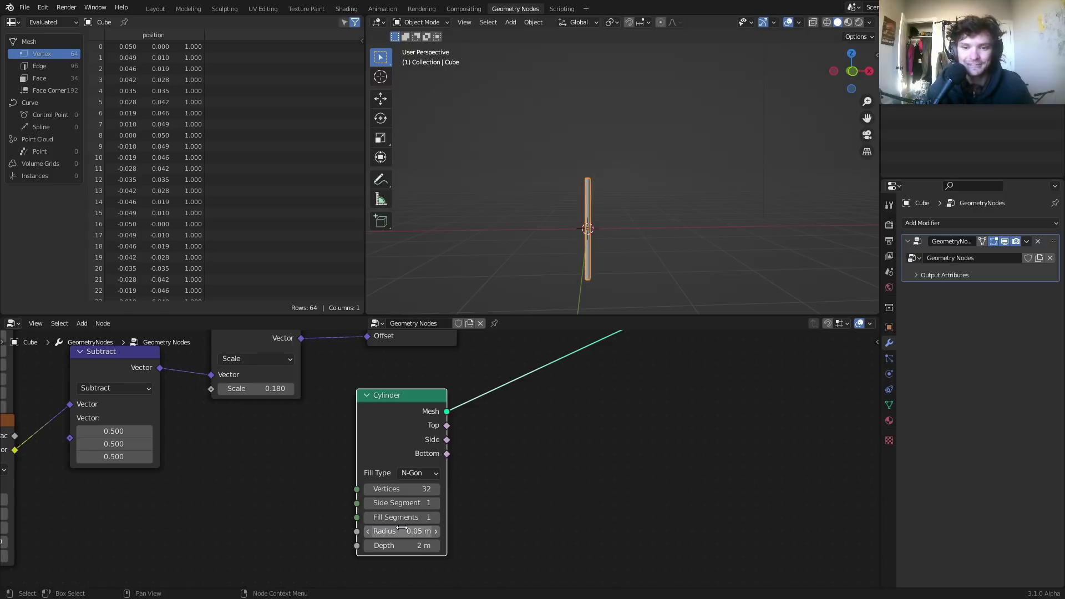
Step: Set the Cylinder node's vertices to 8 and save the file
scroll(631, 160, up, 2)
shift+middle_drag(601, 171, 608, 159)
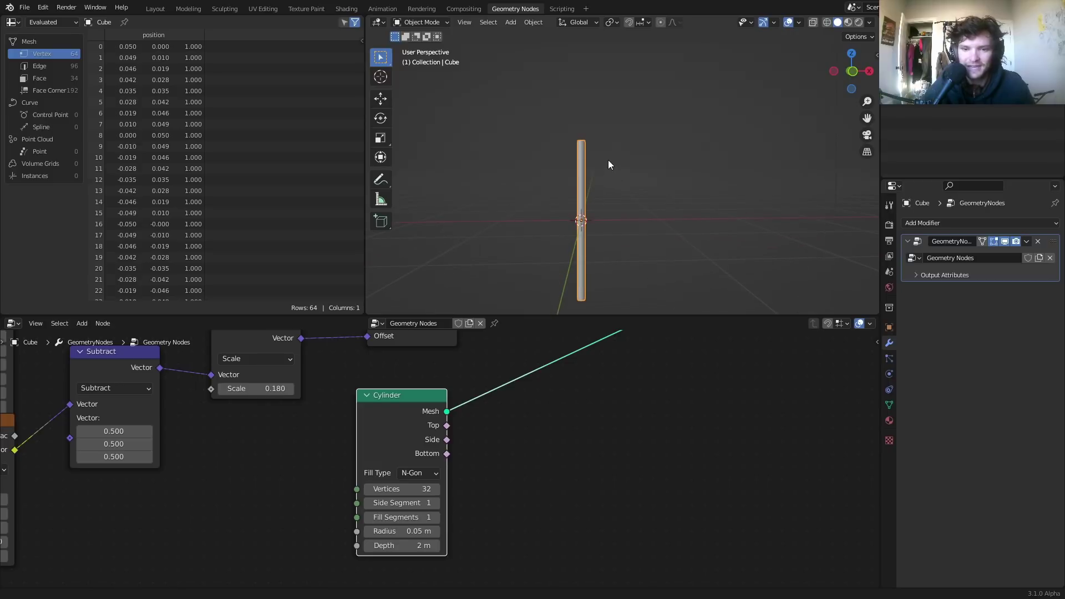
click(397, 491)
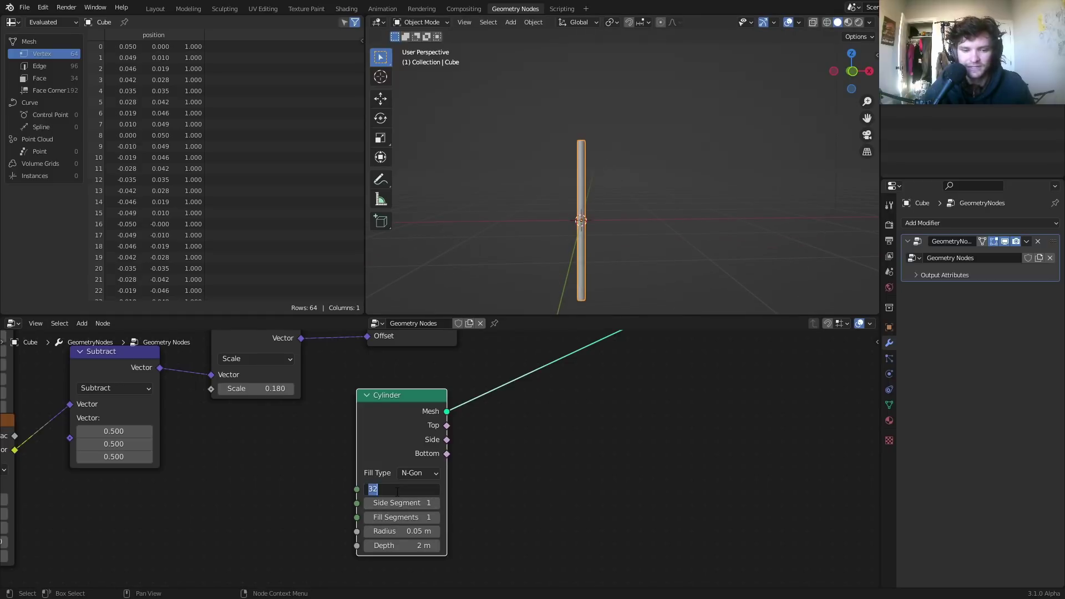
text(8)
key(Return)
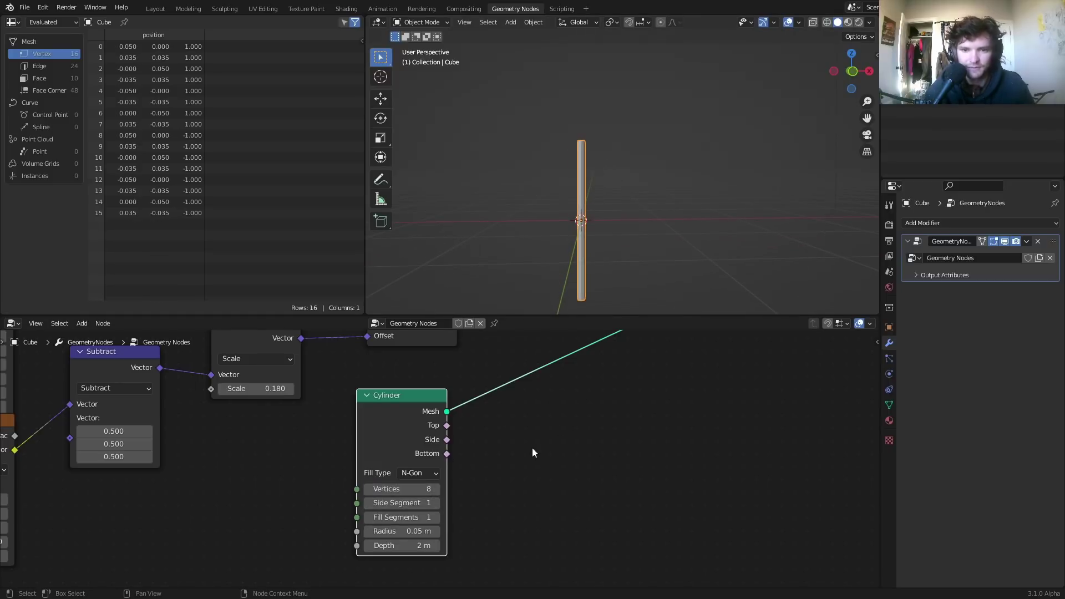
middle_drag(518, 250, 594, 118)
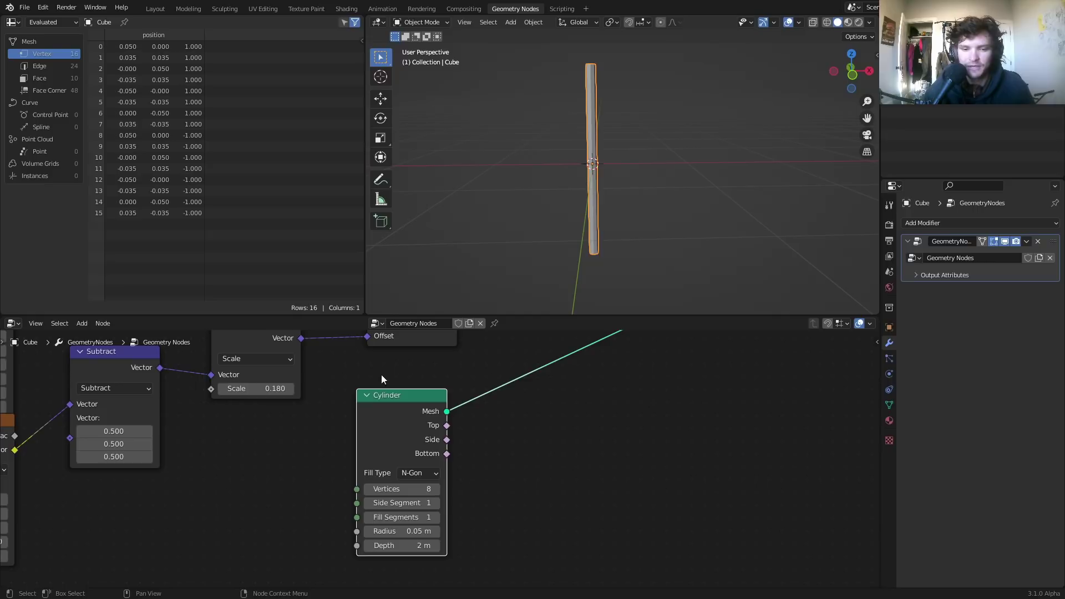
key(ctrl+s)
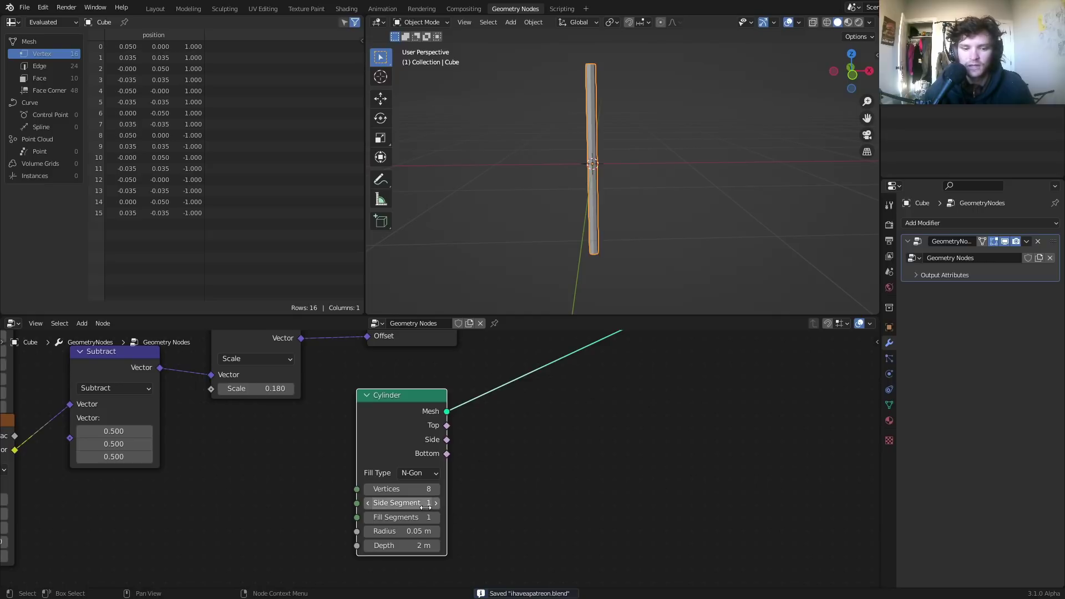
Step: Raise the Cylinder node's side segments to 15
click(437, 503)
click(437, 503)
click(437, 503)
click(437, 503)
click(437, 503)
click(437, 504)
click(437, 503)
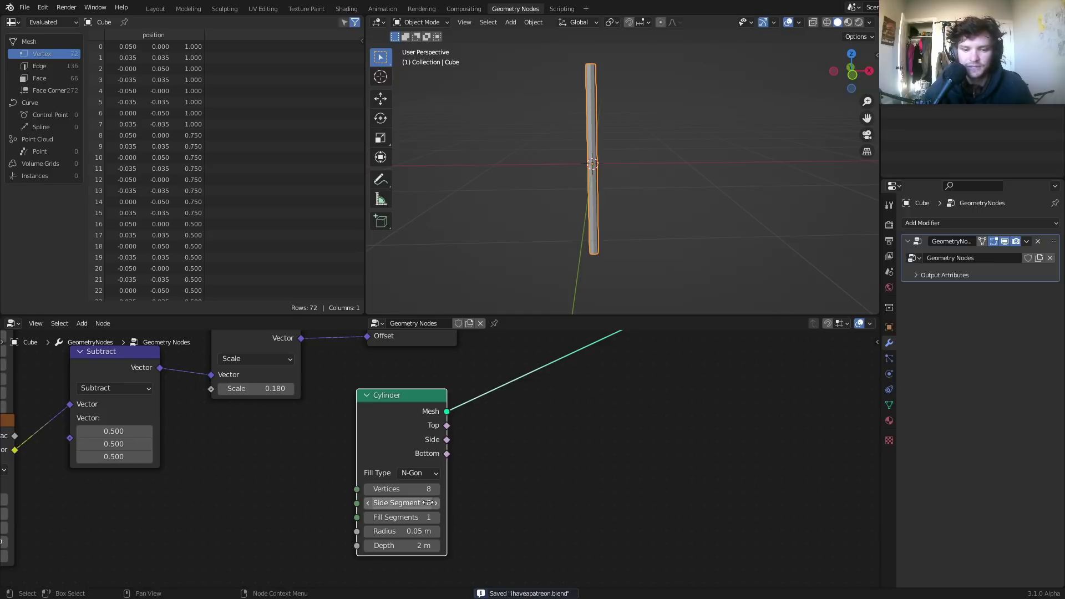
click(428, 502)
text(15)
key(Return)
Step: Move the Cone node up and away from the Noise Texture node to clear the overlap
scroll(391, 397, down, 3)
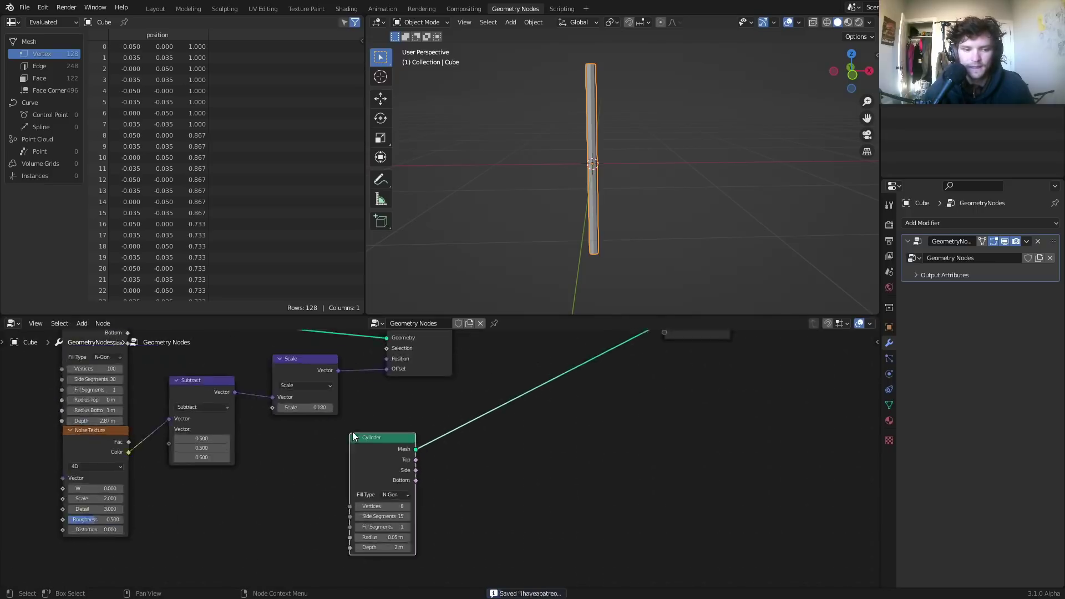
middle_drag(219, 390, 310, 442)
drag(288, 419, 236, 381)
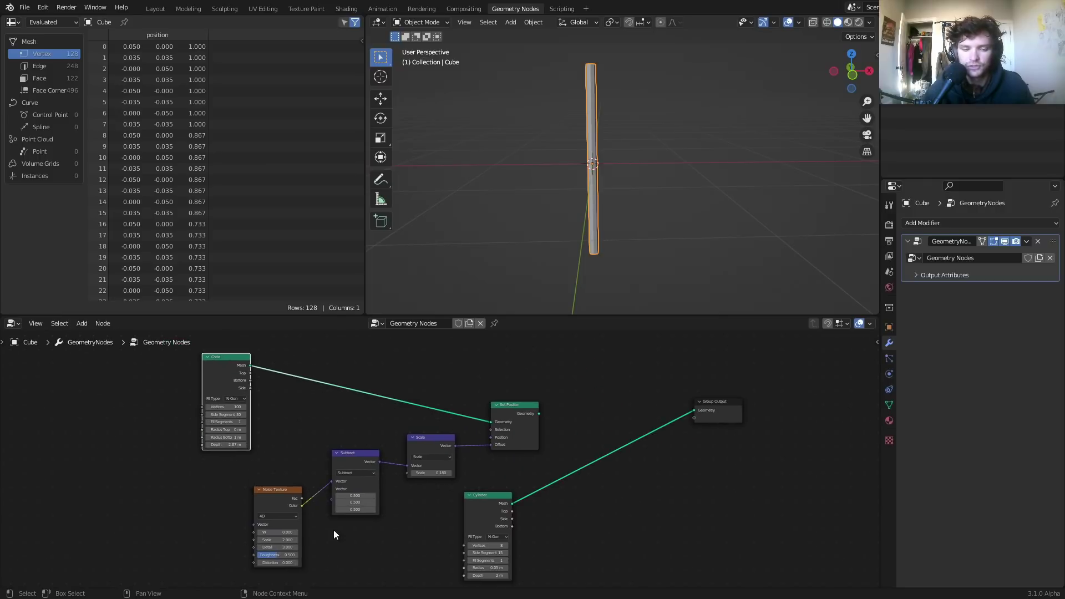
Step: Duplicate the Noise Texture, Subtract and Scale nodes together and place the copies below the Cylinder node
drag(221, 554, 437, 457)
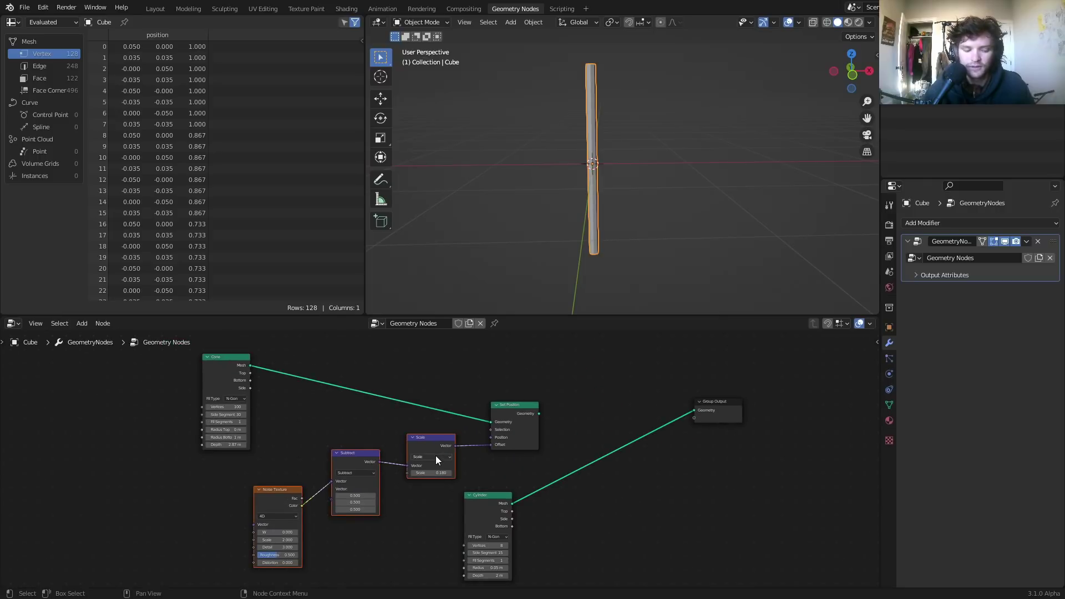
middle_drag(435, 455, 408, 406)
key(shift+d)
click(638, 495)
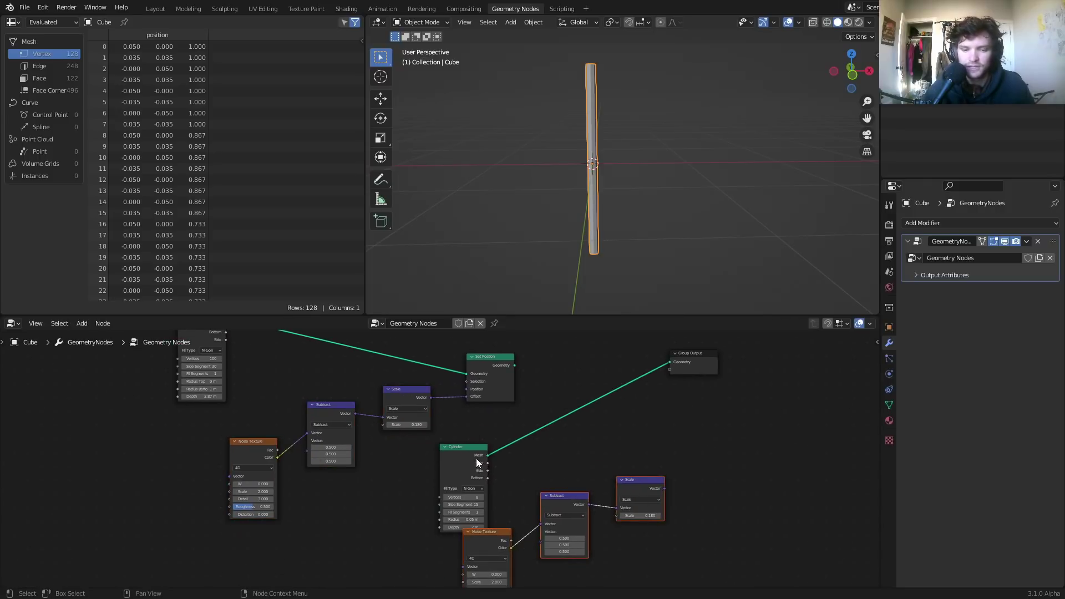
click(499, 466)
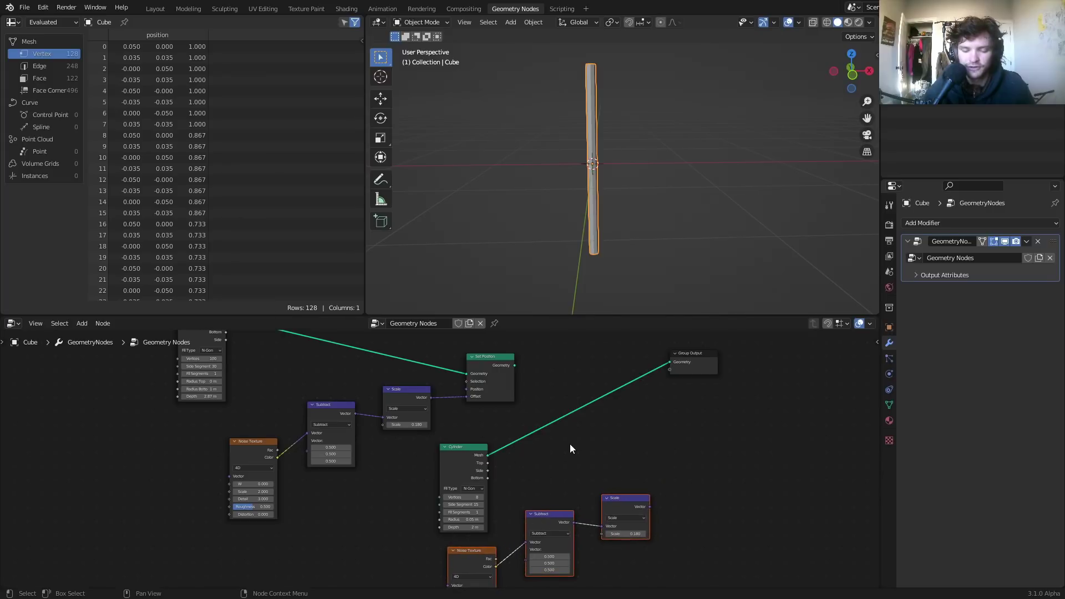
Step: Insert a duplicate Set Position node between Cylinder and Group Output, and feed its Offset from the copied Scale node's Vector
click(570, 443)
click(486, 362)
key(shift+d)
click(640, 490)
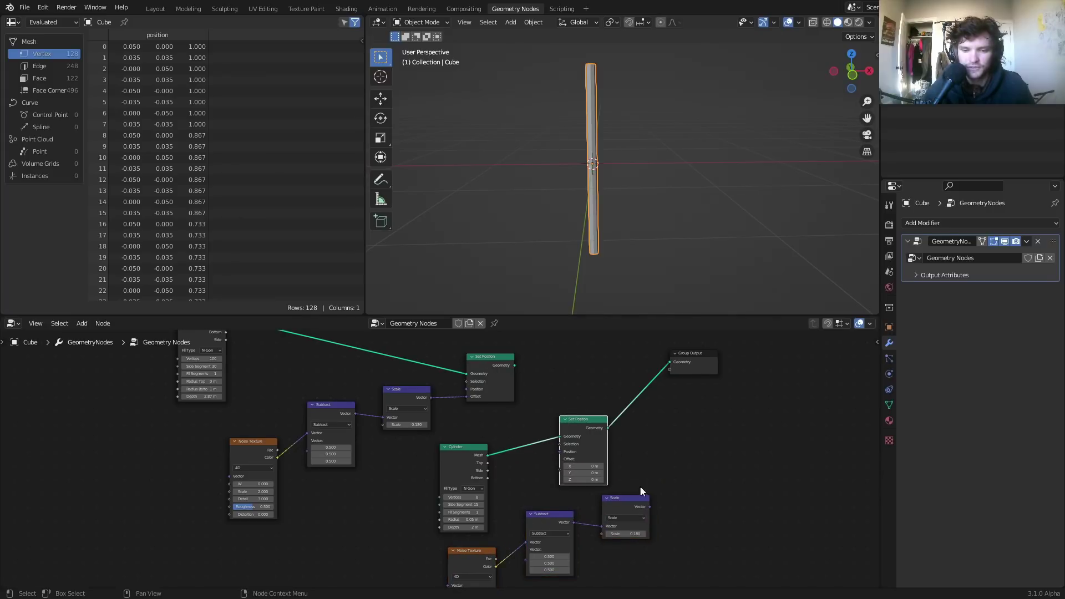
drag(650, 506, 557, 470)
middle_drag(557, 470, 562, 429)
drag(451, 563, 505, 541)
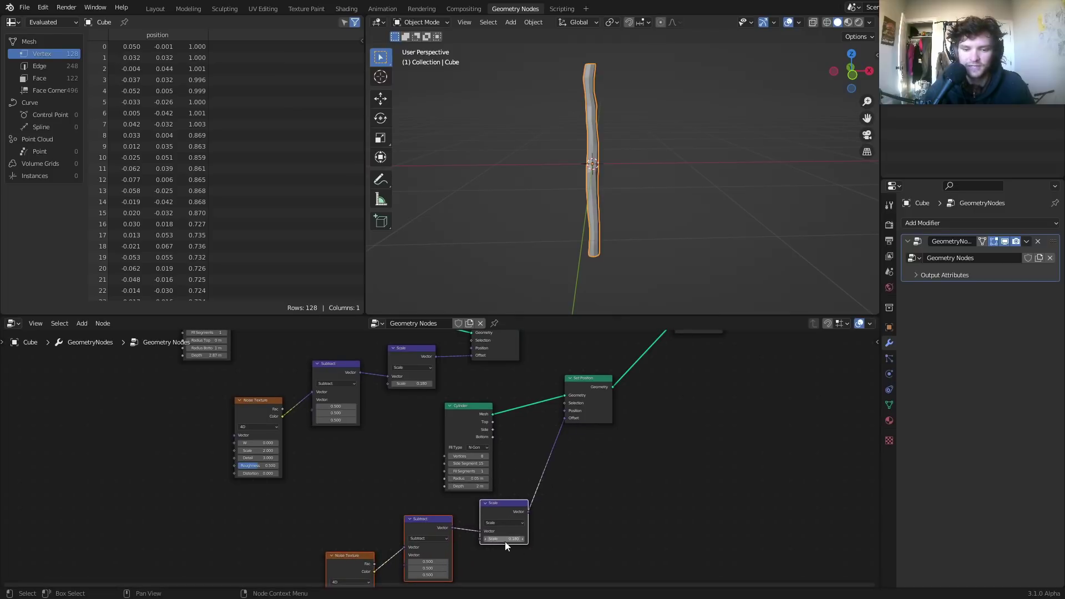
Step: Switch the viewport to front view and set the copied Scale node's scale to 0.280
click(852, 80)
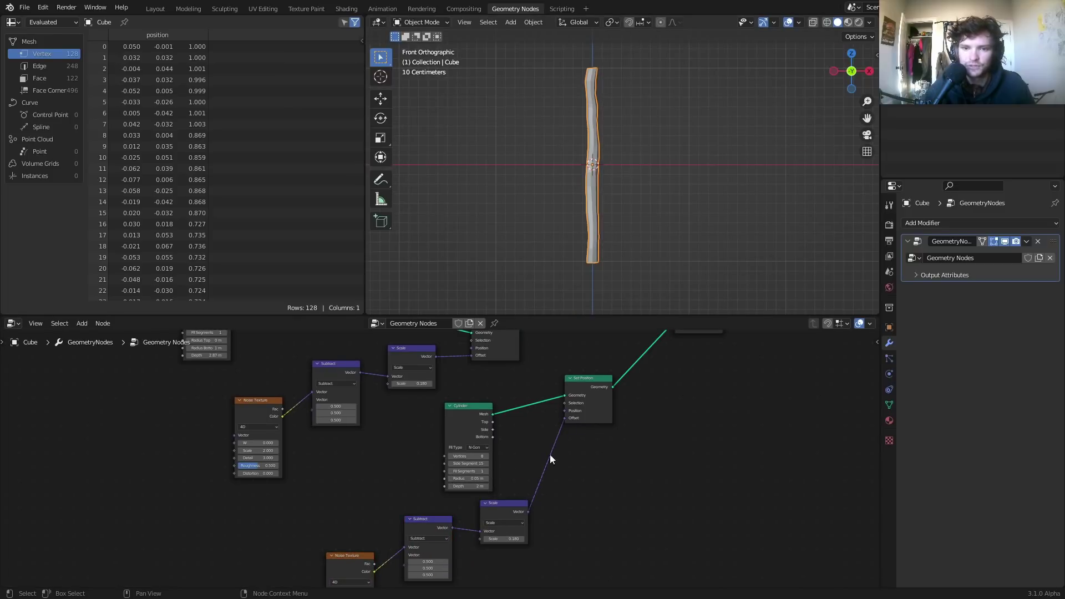
scroll(523, 507, up, 3)
mouse_move(520, 503)
mouse_down()
mouse_move(552, 503)
mouse_move(529, 504)
mouse_up()
Step: Set the scale of the cylinder's Noise Texture node to 1
middle_drag(409, 451, 422, 429)
scroll(421, 430, up, 2)
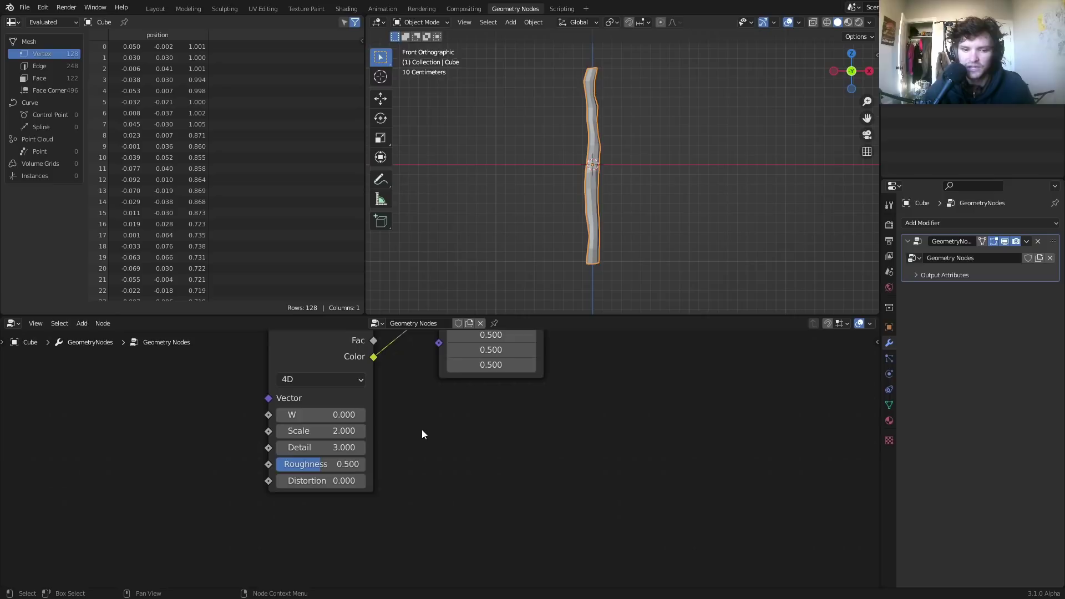
click(331, 430)
text(1)
key(Return)
Step: Increase the scale on the Scale node driving the cylinder's offset to 0.560
middle_drag(652, 366, 539, 566)
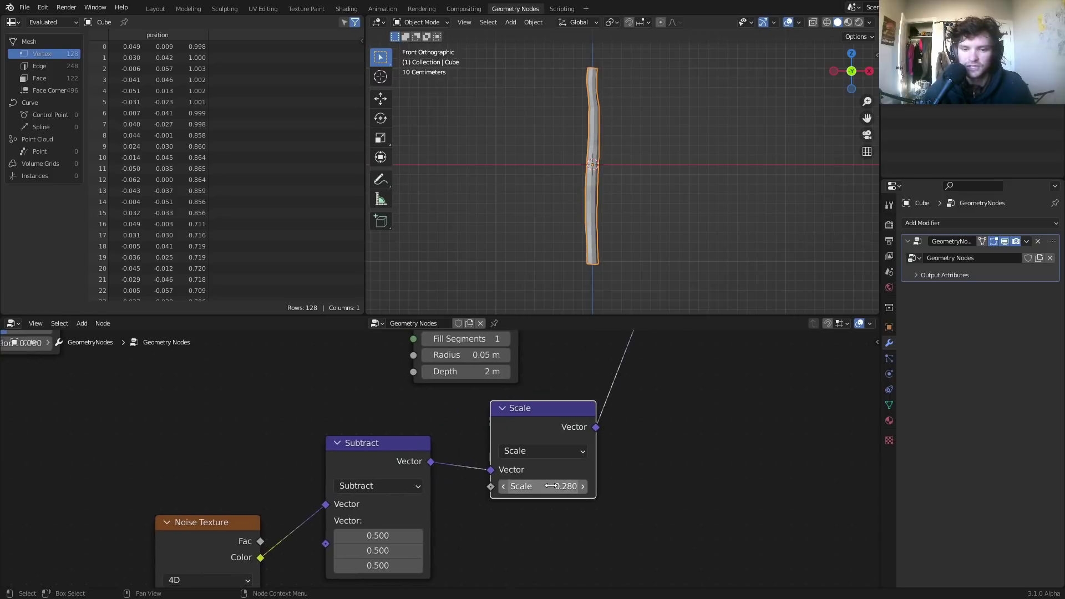
mouse_move(549, 487)
mouse_down()
mouse_move(574, 488)
mouse_move(549, 487)
mouse_up()
scroll(577, 184, down, 2)
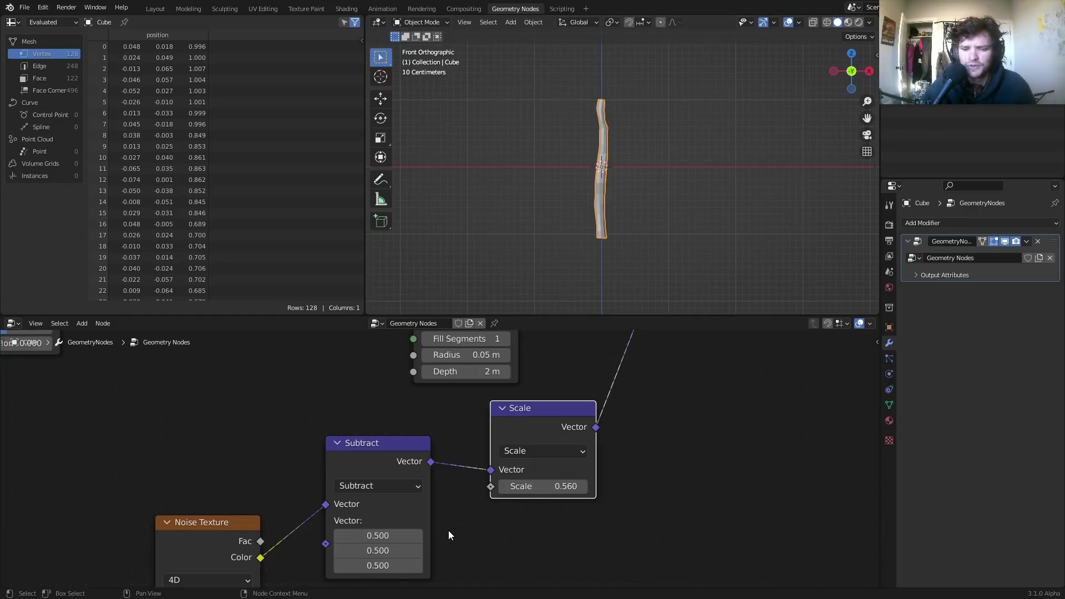
Step: Change the Detail value of the cylinder's Noise Texture node
scroll(488, 465, down, 2)
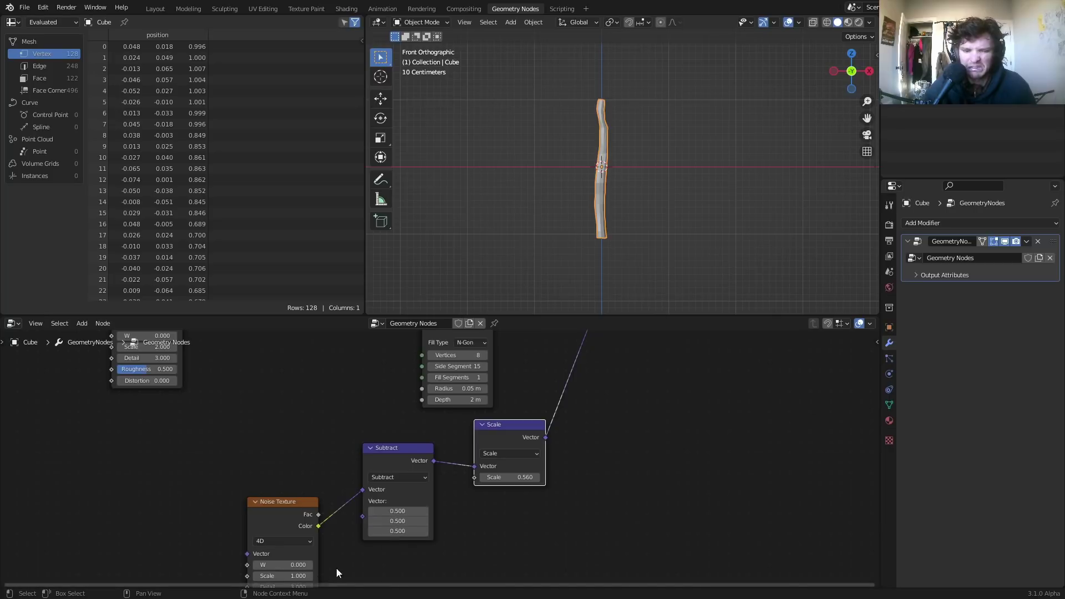
scroll(332, 565, up, 2)
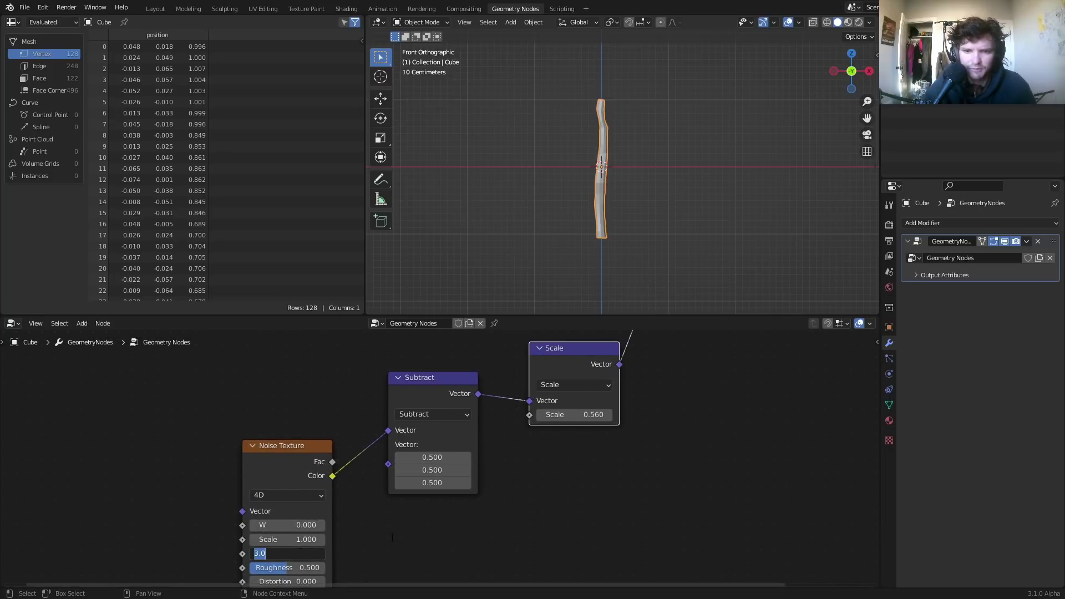
middle_drag(560, 420, 483, 554)
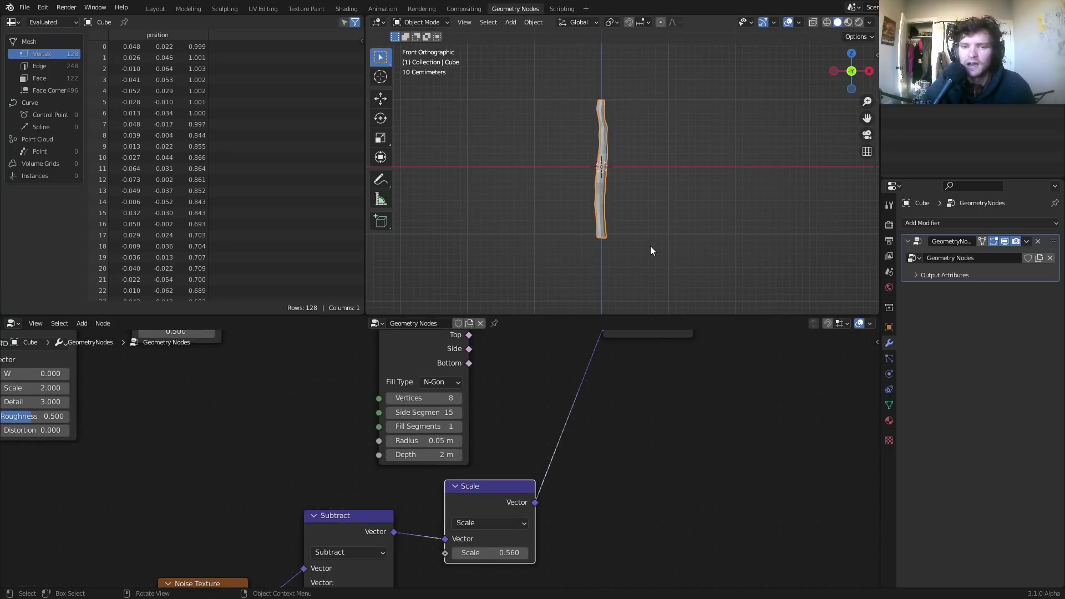
Step: Move the Group Output node farther from the cylinder's Set Position node to make room for more nodes
scroll(616, 438, down, 2)
middle_drag(615, 430, 611, 465)
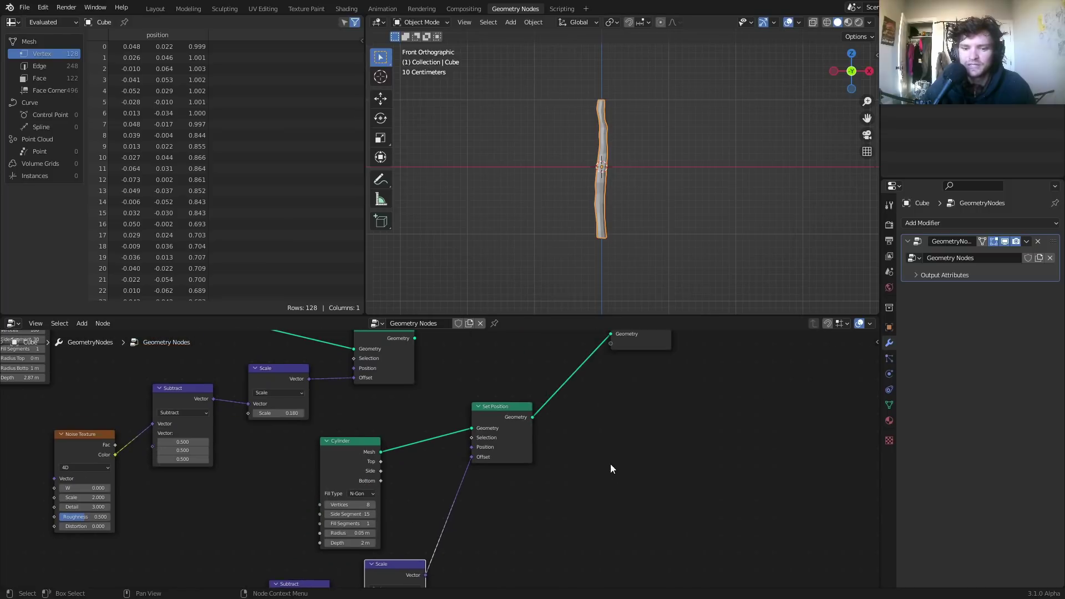
middle_drag(670, 411, 567, 425)
drag(516, 378, 779, 421)
middle_drag(590, 446, 536, 430)
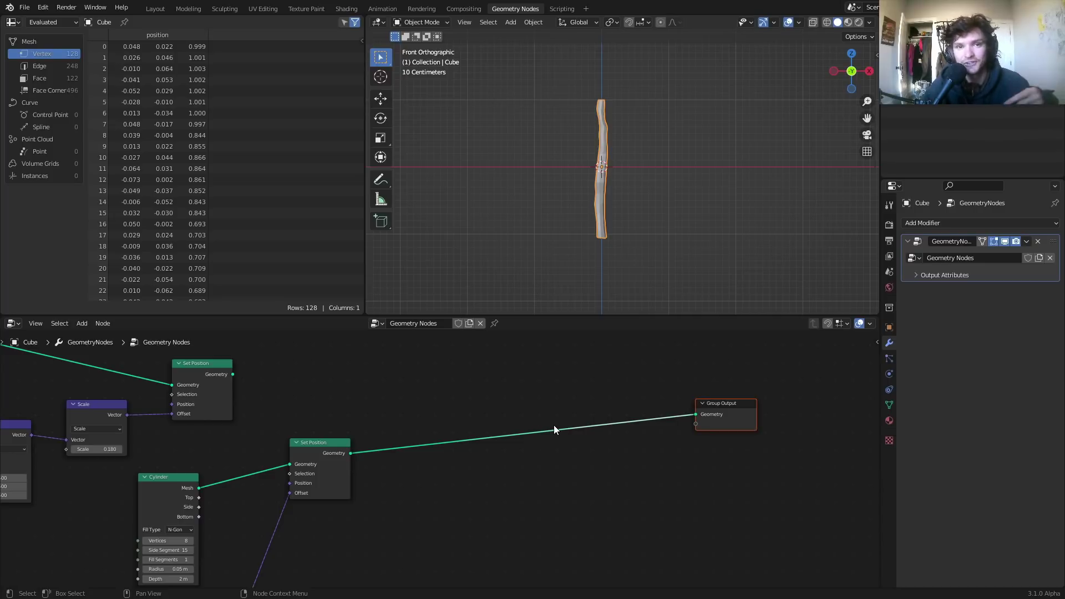
Step: Insert a Distribute Points on Faces node between the cylinder's Set Position and Group Output, and save the file
scroll(438, 427, up, 1)
key(shift+a)
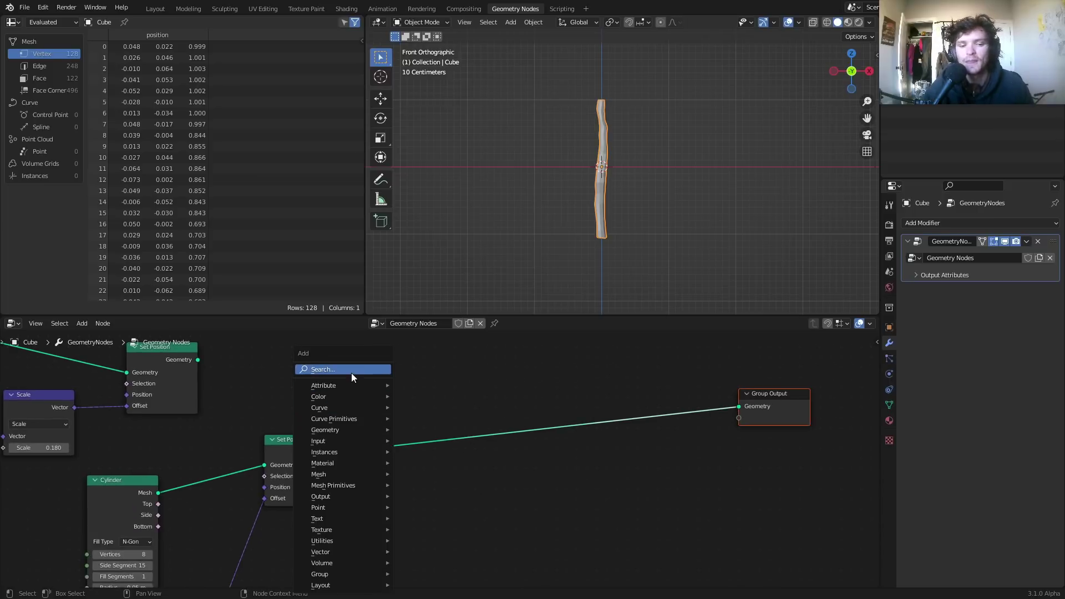
click(355, 369)
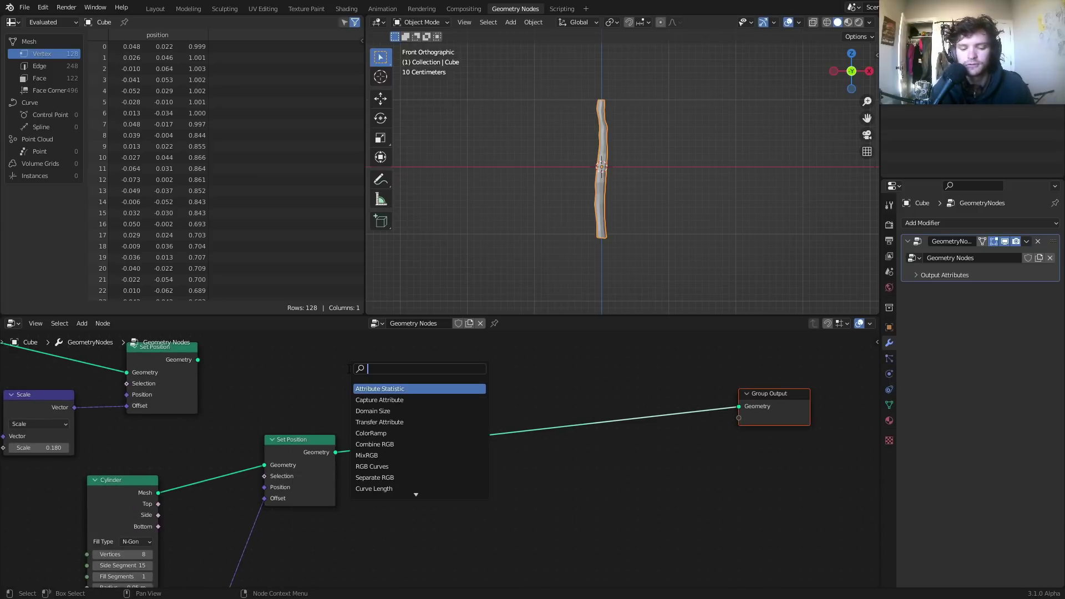
text(distr)
key(Return)
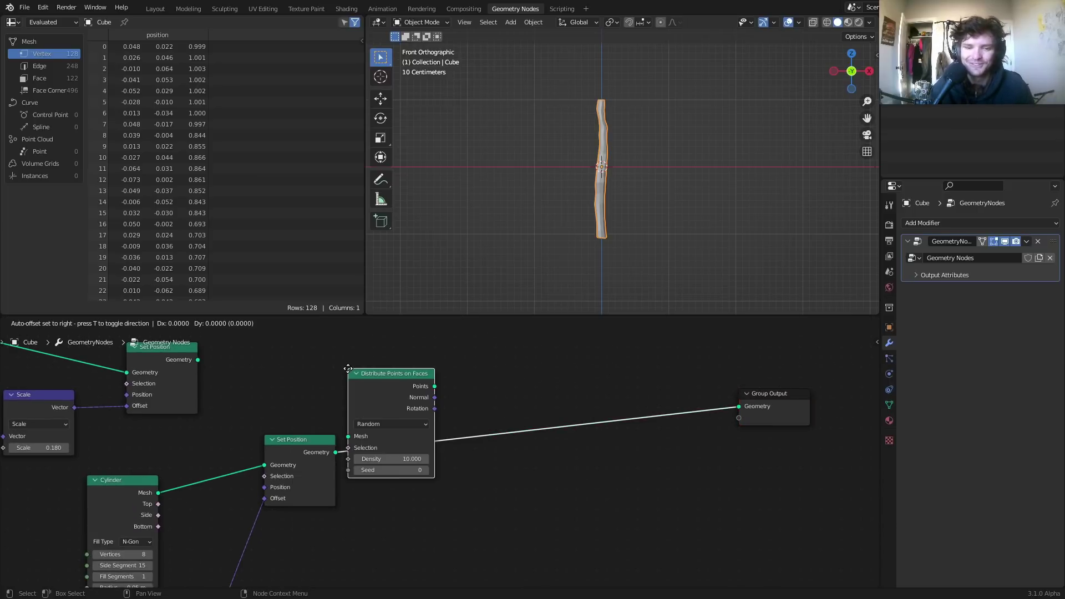
click(375, 391)
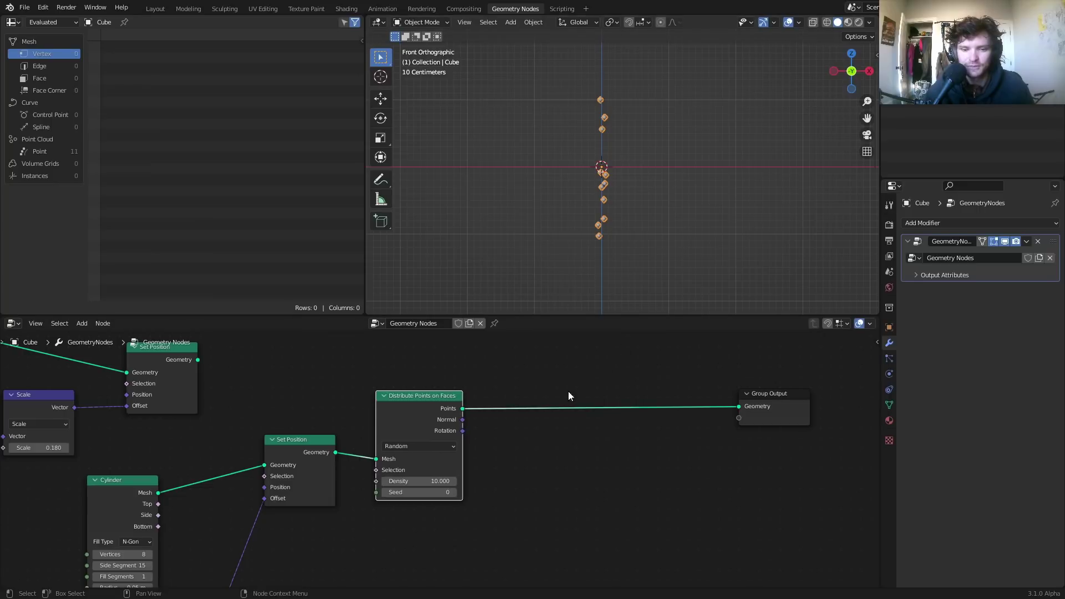
key(ctrl+s)
Step: Insert an Instance on Points node between Distribute Points on Faces and Group Output, positioned slightly lower than the points node
key(shift+a)
click(495, 375)
text(insta)
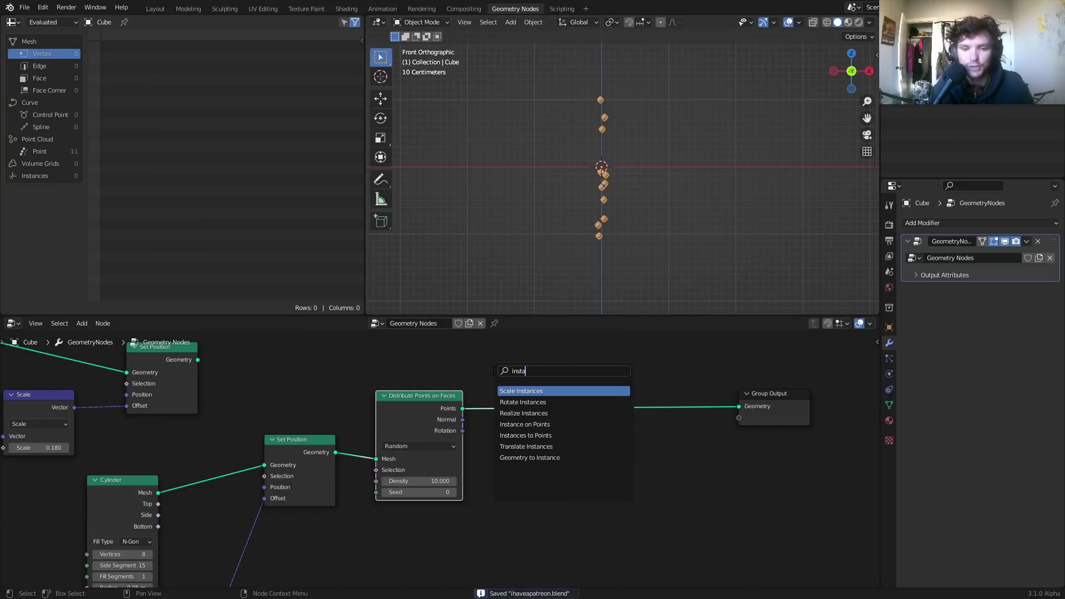
text(nce on p)
key(Return)
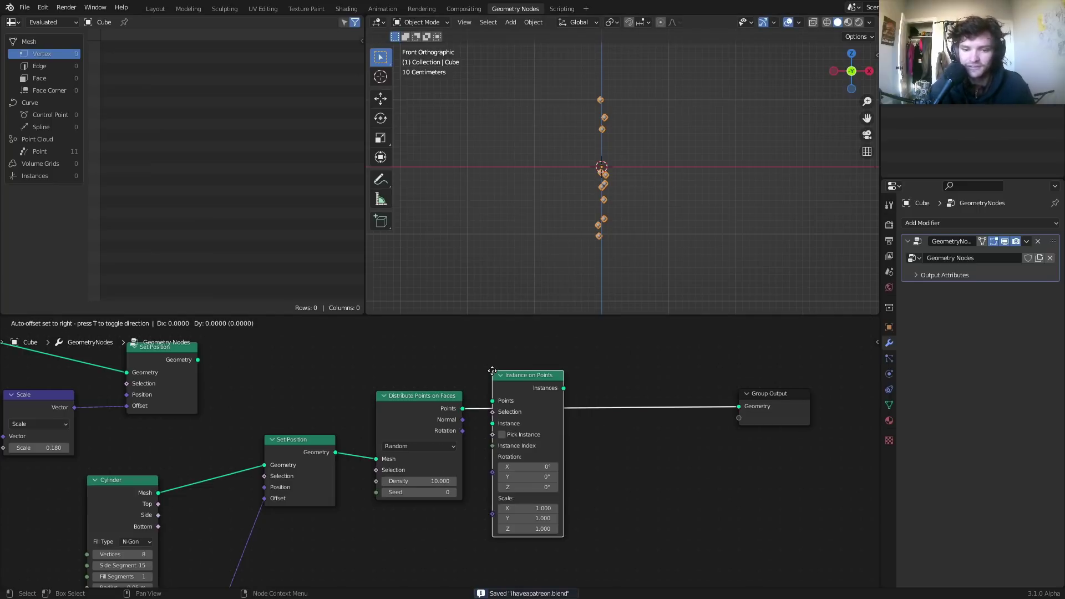
click(492, 370)
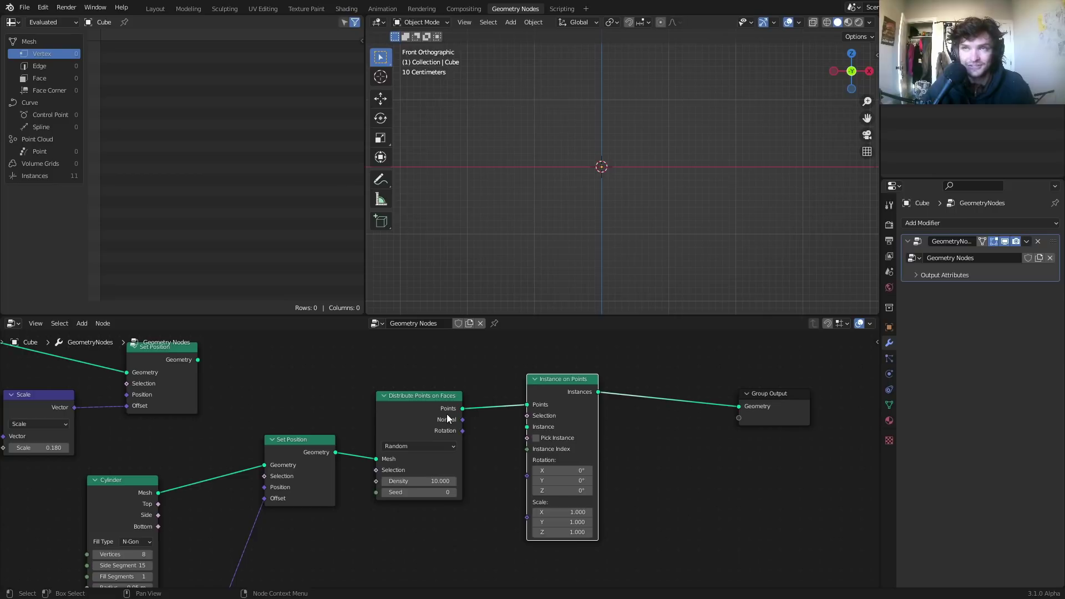
scroll(321, 450, up, 2)
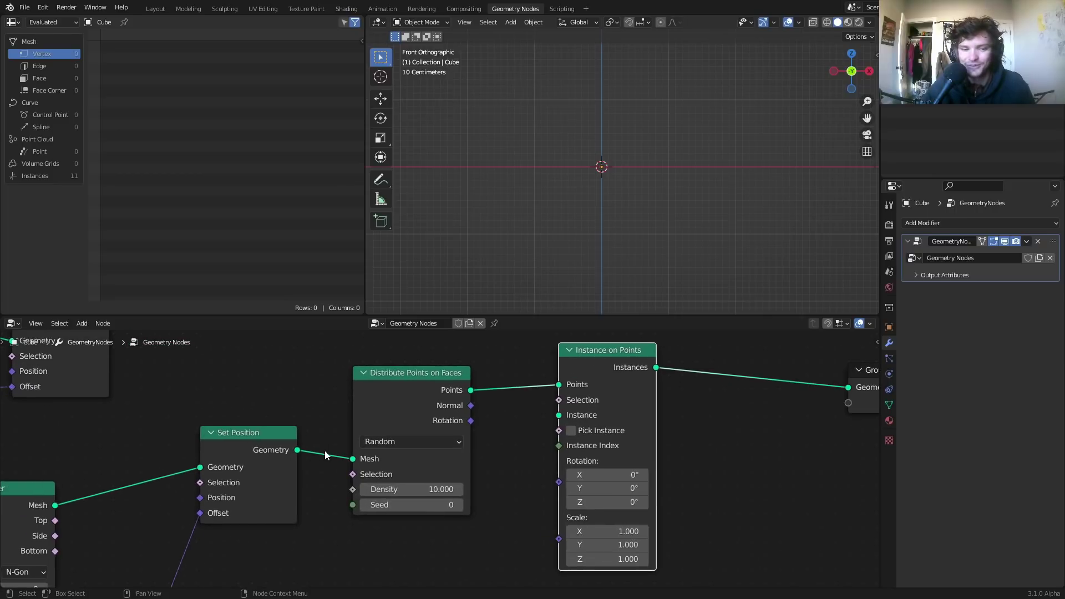
drag(589, 356, 594, 398)
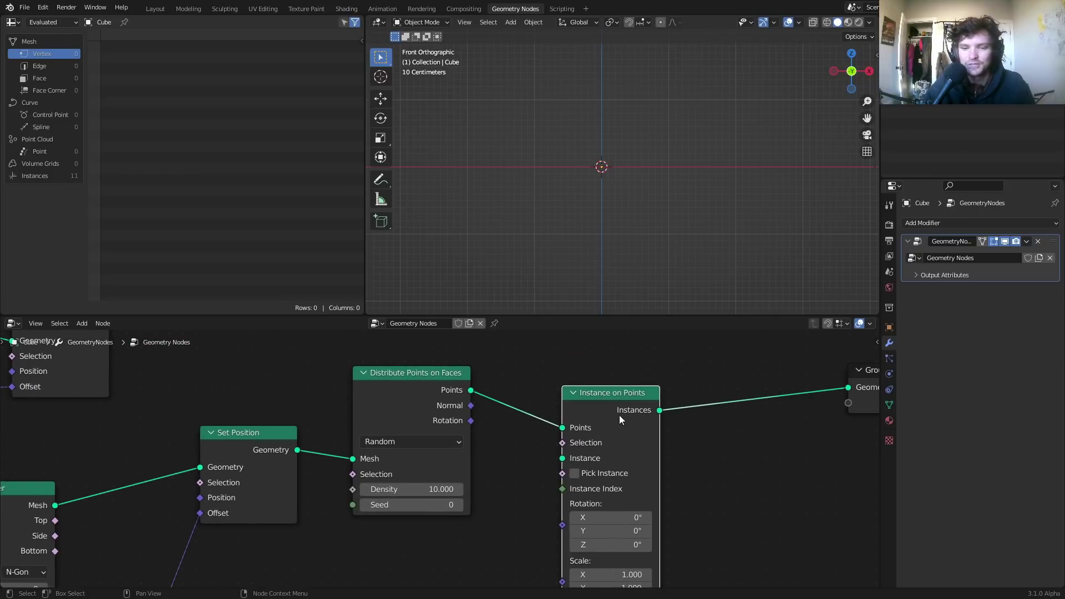
Step: Add a Grid node below Distribute Points on Faces and connect its Mesh to the Instance input of Instance on Points
middle_drag(518, 474, 514, 447)
key(shift+a)
click(426, 369)
text(gr)
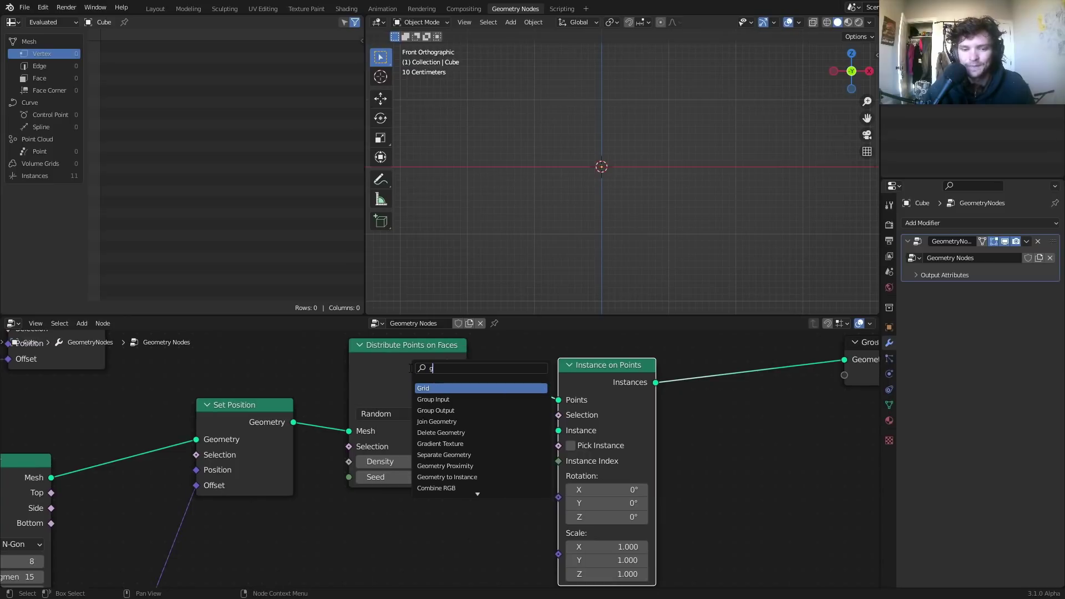
click(435, 388)
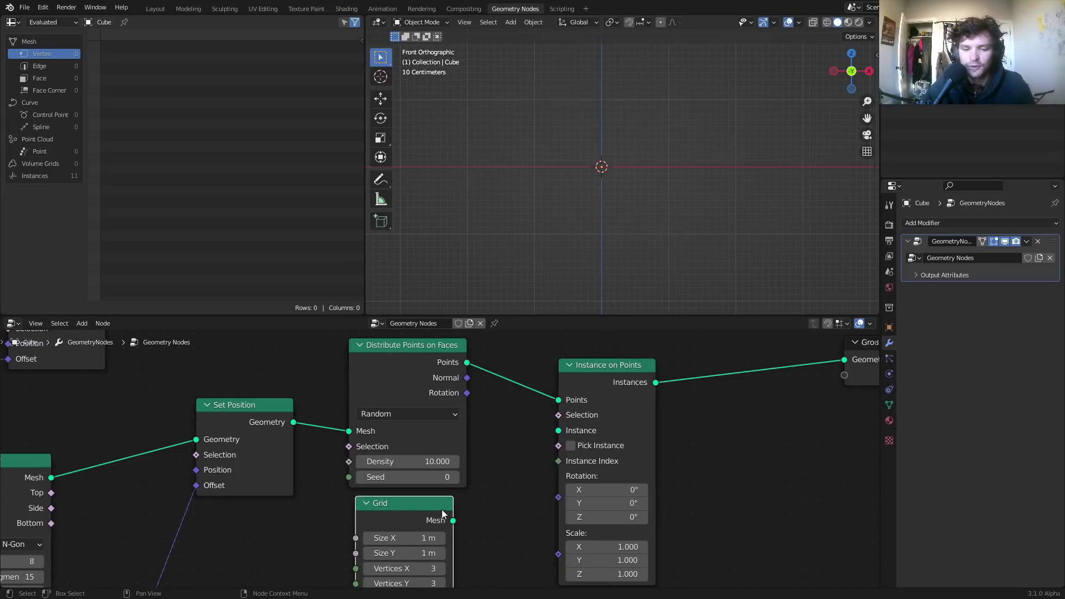
drag(453, 521, 559, 430)
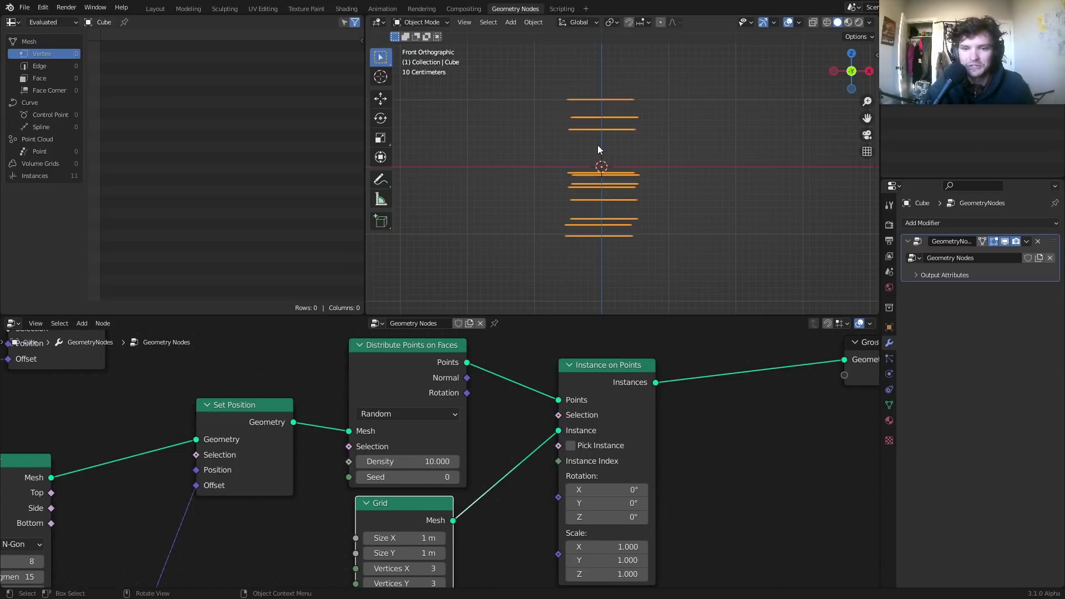
scroll(598, 127, up, 3)
middle_drag(597, 113, 608, 176)
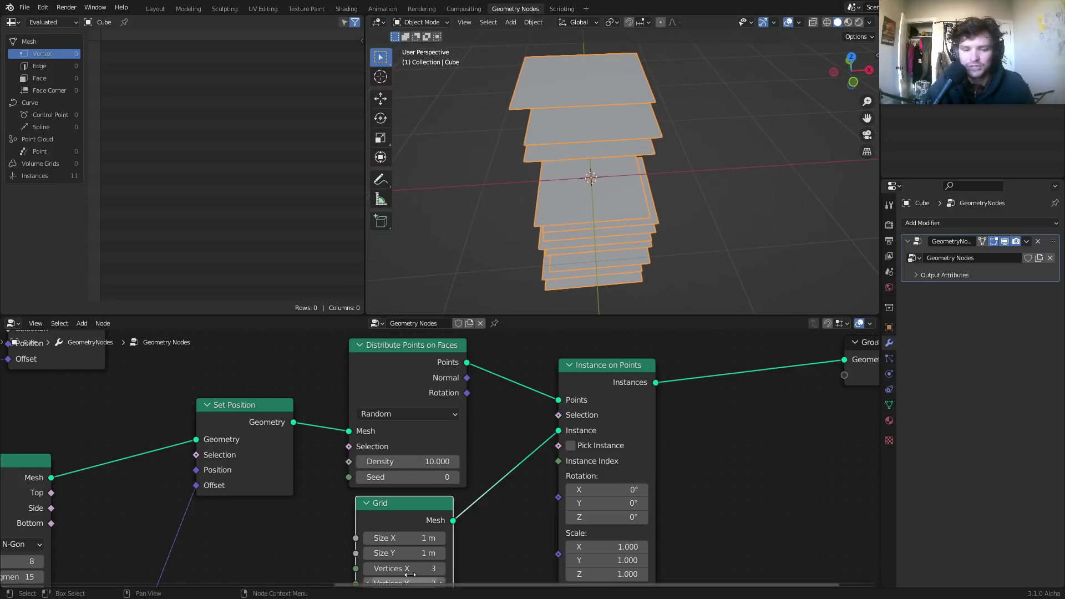
Step: Set the Grid node's Size Y to 0.16 m
middle_drag(404, 538, 402, 447)
mouse_move(402, 461)
mouse_down()
mouse_move(366, 461)
mouse_move(410, 461)
mouse_up()
scroll(461, 461, down, 3)
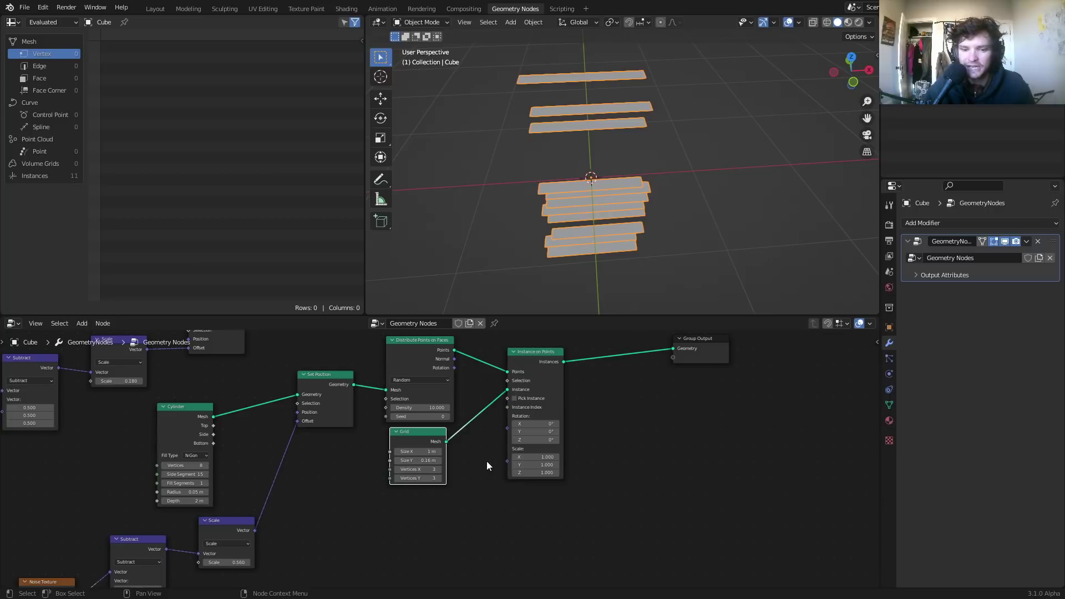
Step: Combine the cylinder's Set Position output with the Instance on Points output in a Join Geometry node, placed below the link to Group Output
drag(526, 367, 512, 375)
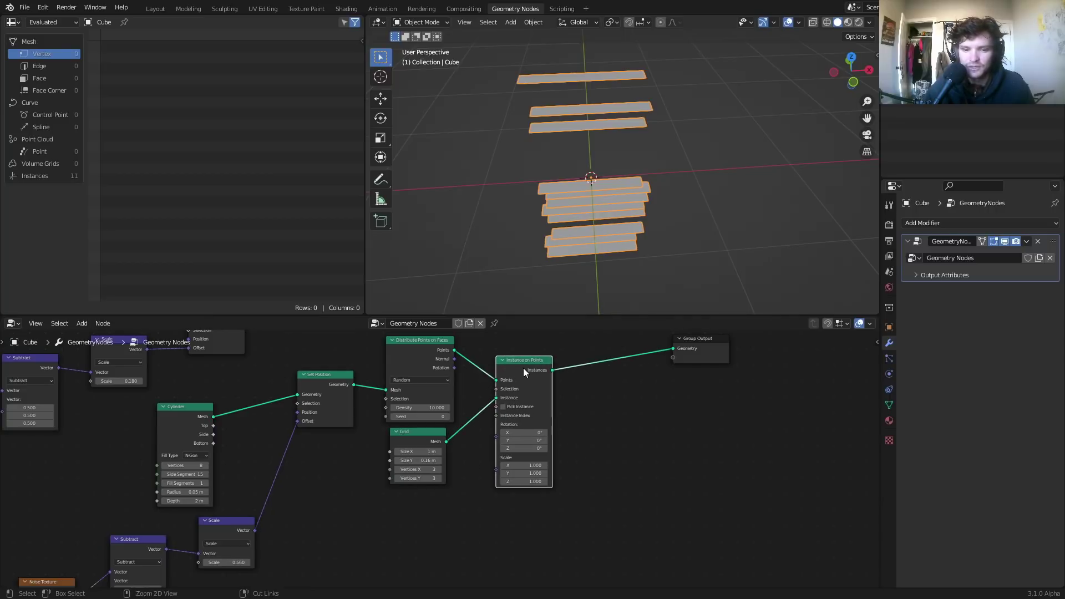
ctrl+shift+right_drag(523, 368, 320, 390)
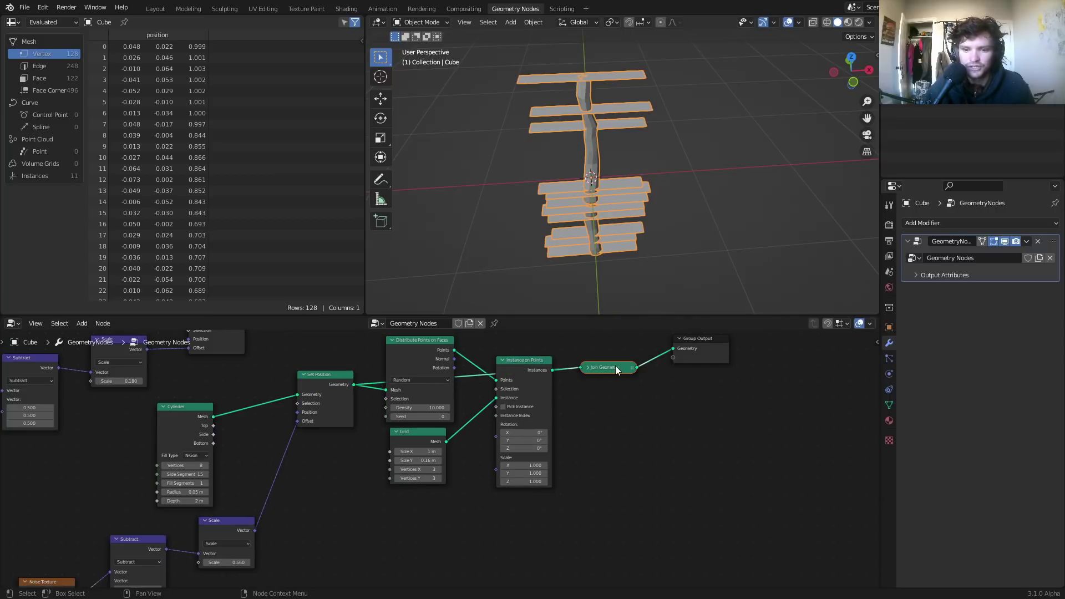
drag(614, 366, 603, 433)
click(672, 274)
middle_drag(744, 162, 634, 160)
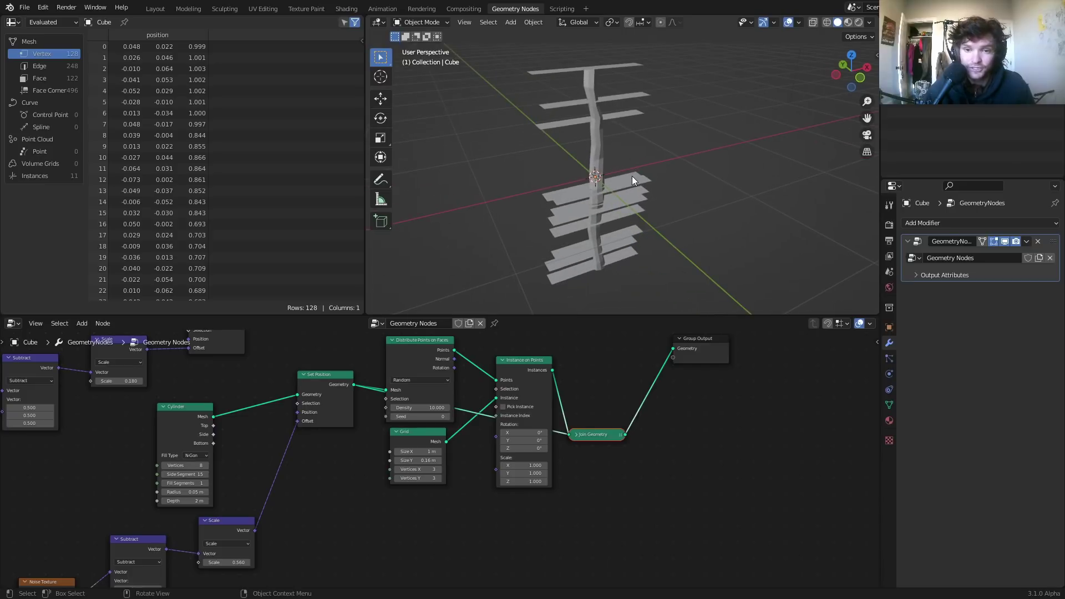
scroll(616, 427, up, 4)
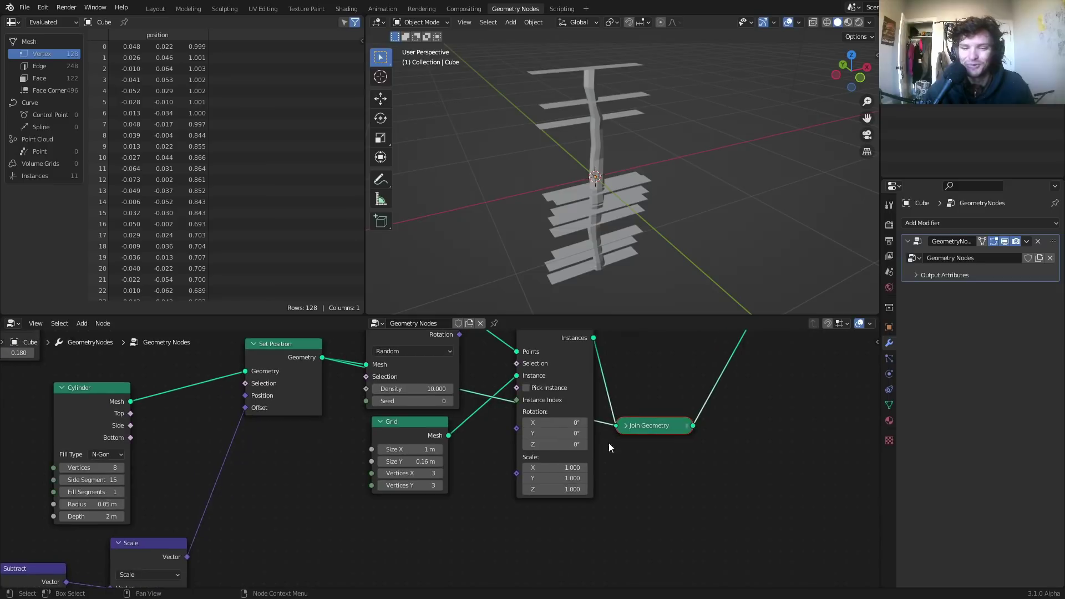
middle_drag(610, 442, 504, 519)
drag(542, 501, 578, 488)
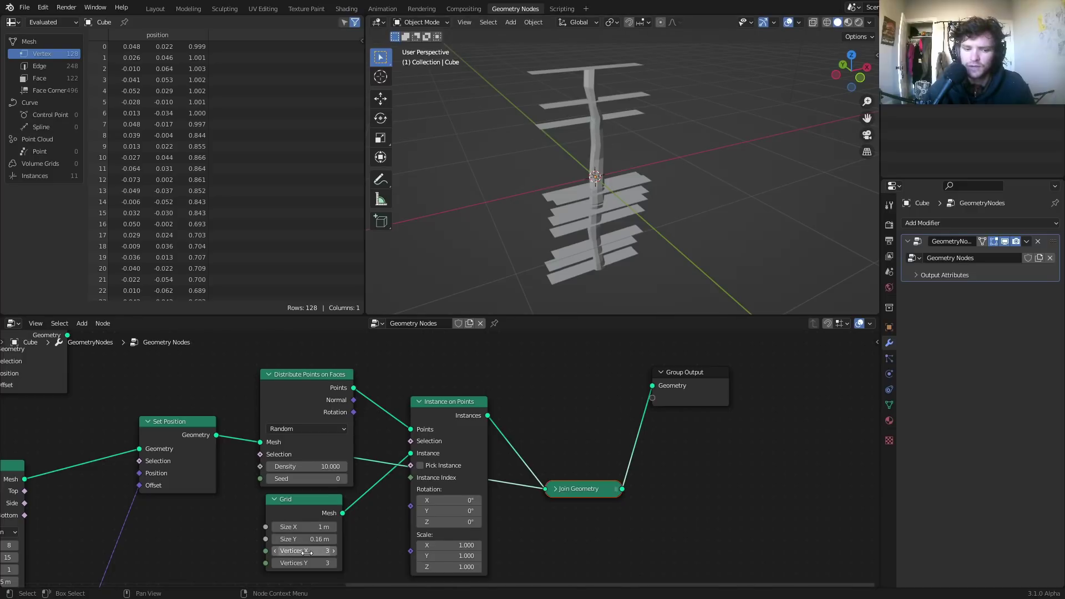
Step: Try shifting the instanced grid 0.46 m along X with a Transform node before Instance on Points, and take the node out again
drag(302, 501, 238, 529)
key(shift+a)
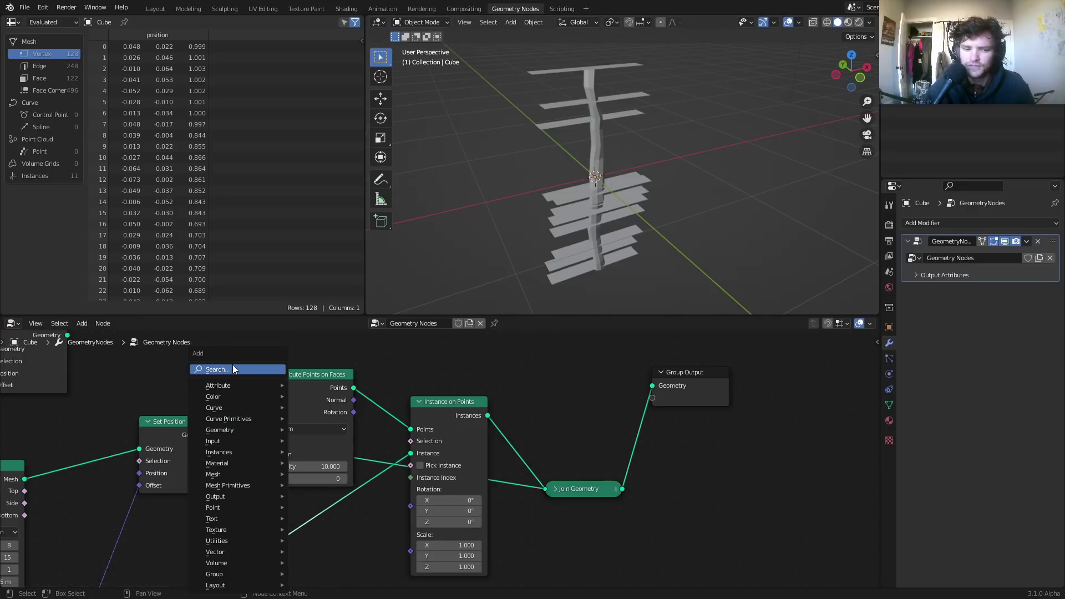
click(231, 364)
text(tr)
key(Return)
click(318, 523)
middle_drag(326, 527, 316, 487)
drag(340, 526, 365, 525)
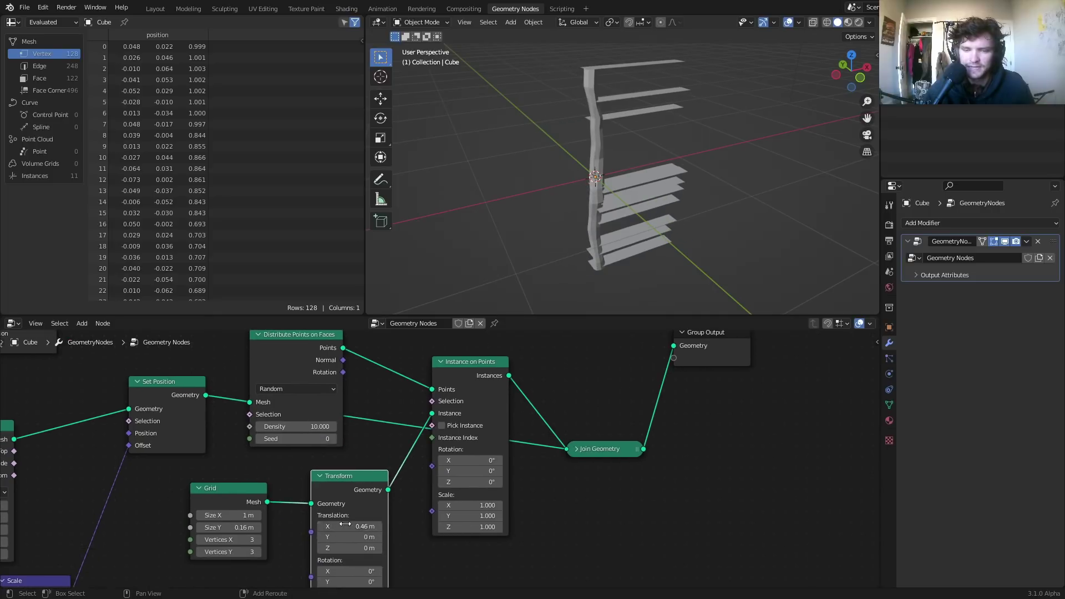
middle_drag(592, 176, 524, 200)
key(ctrl+x)
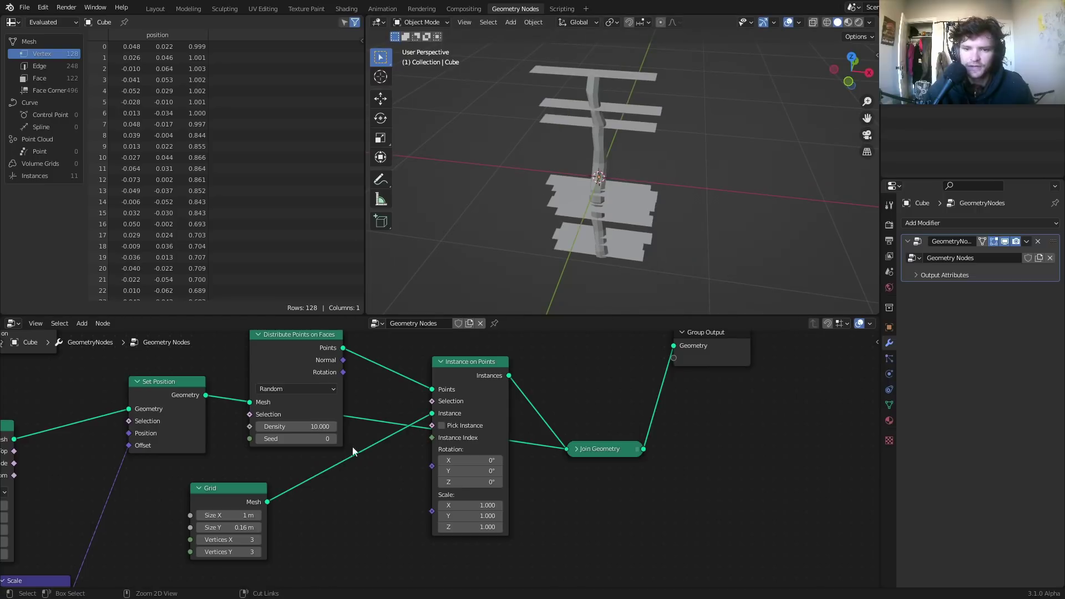
Step: Connect the Rotation output of Distribute Points on Faces to the Rotation input of Instance on Points
drag(457, 361, 447, 363)
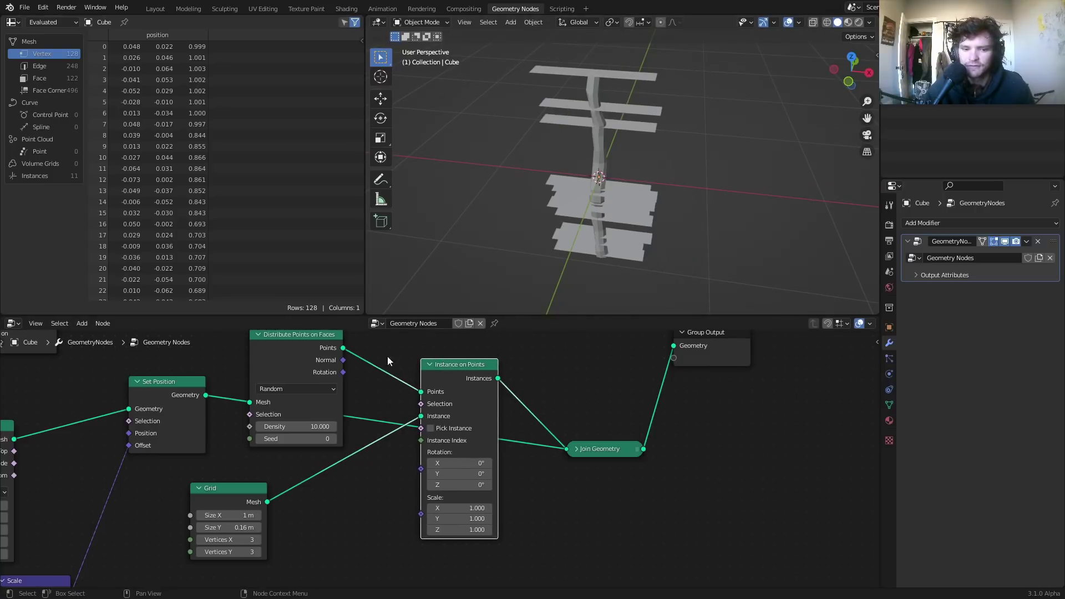
drag(343, 373, 421, 471)
middle_drag(620, 128, 653, 138)
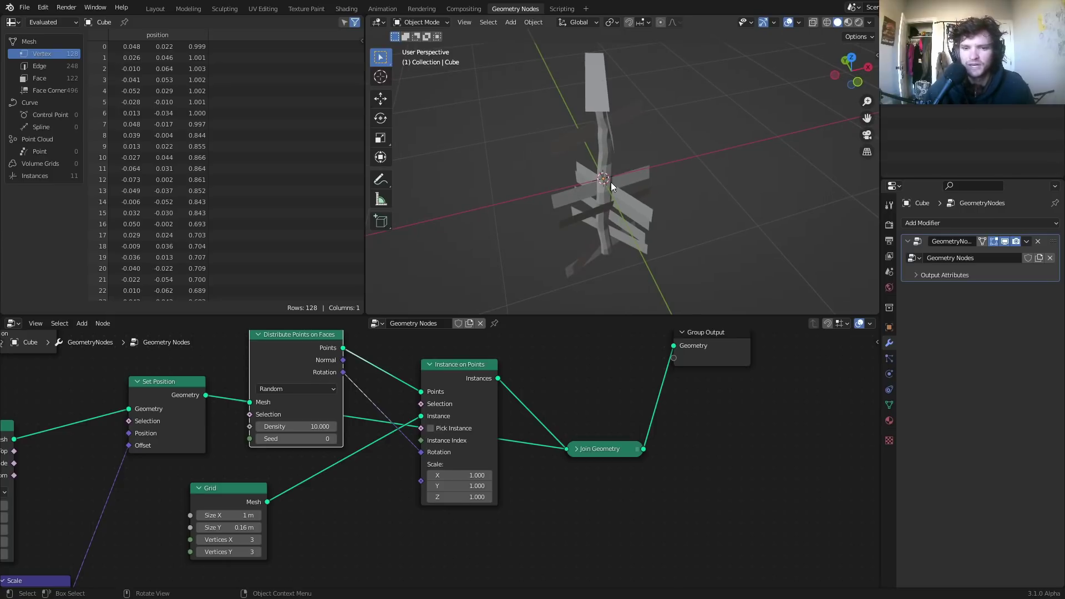
middle_drag(588, 145, 524, 138)
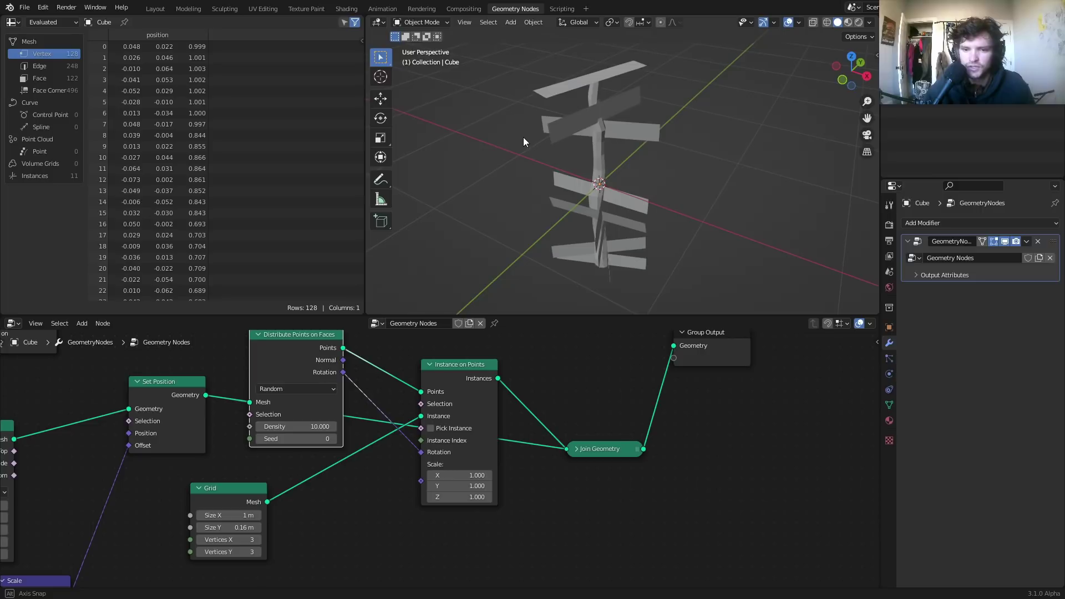
Step: Set the Density of Distribute Points on Faces to 70
middle_drag(419, 404, 522, 414)
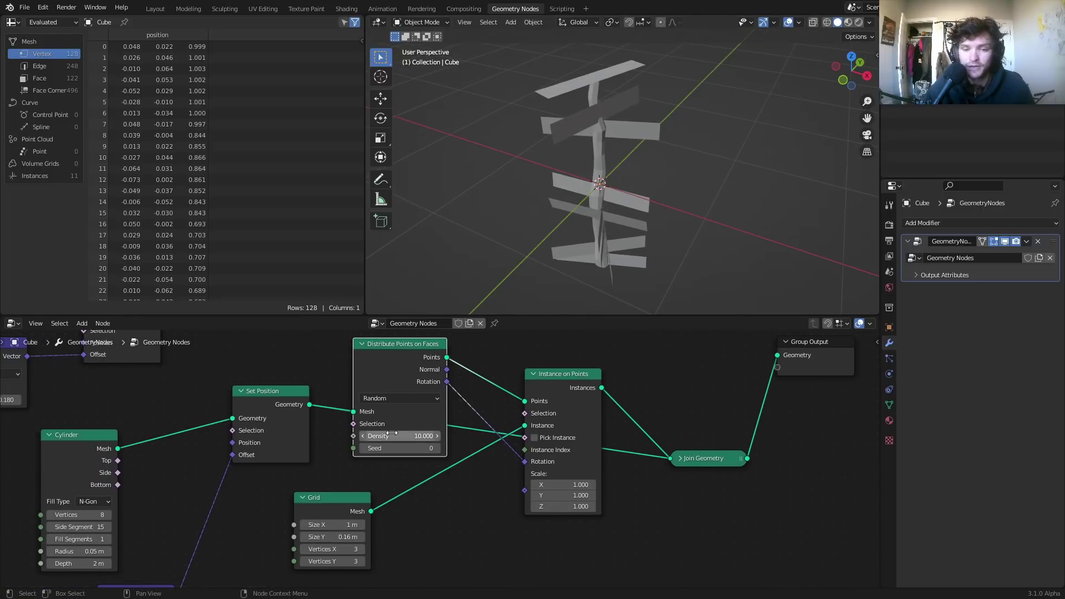
shift+drag(389, 436, 499, 436)
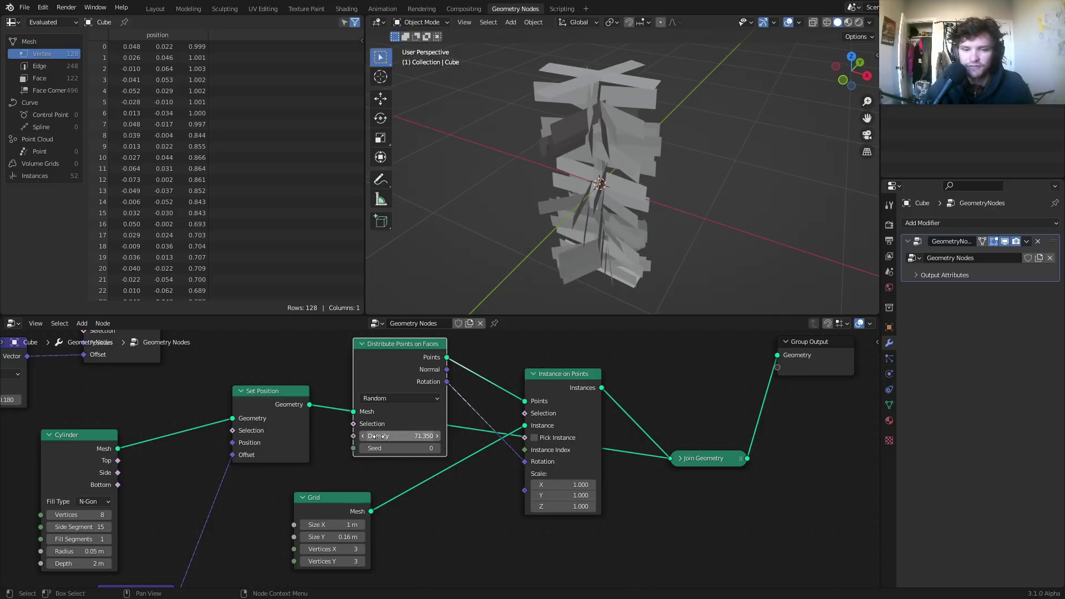
click(372, 437)
text(70)
key(Return)
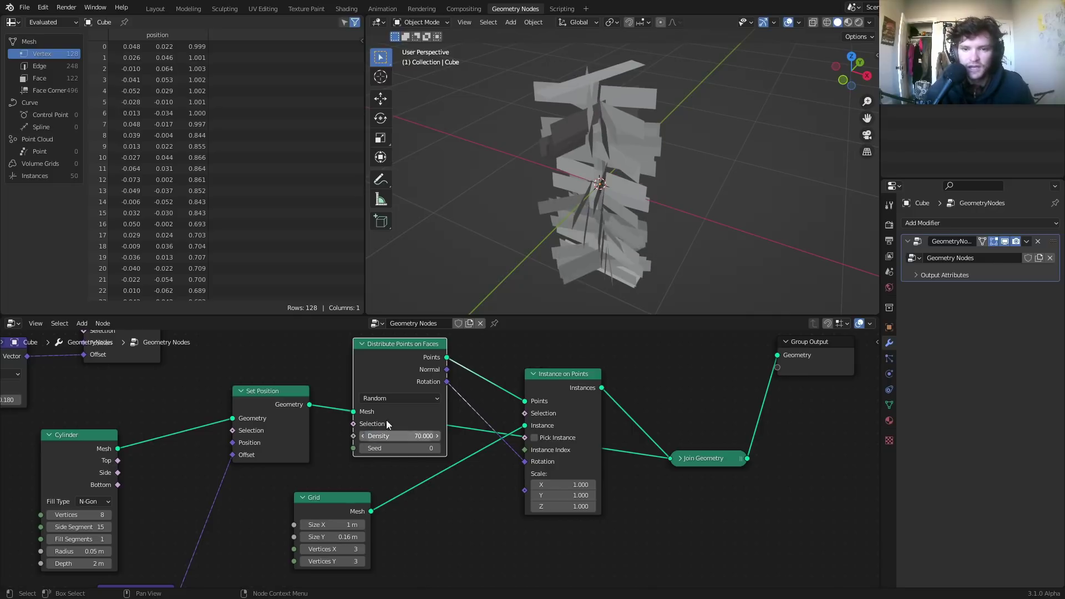
Step: Insert a Vector Math Add node on the Rotation link between Distribute Points on Faces and Instance on Points
drag(585, 373, 612, 379)
scroll(547, 341, up, 1)
key(shift+a)
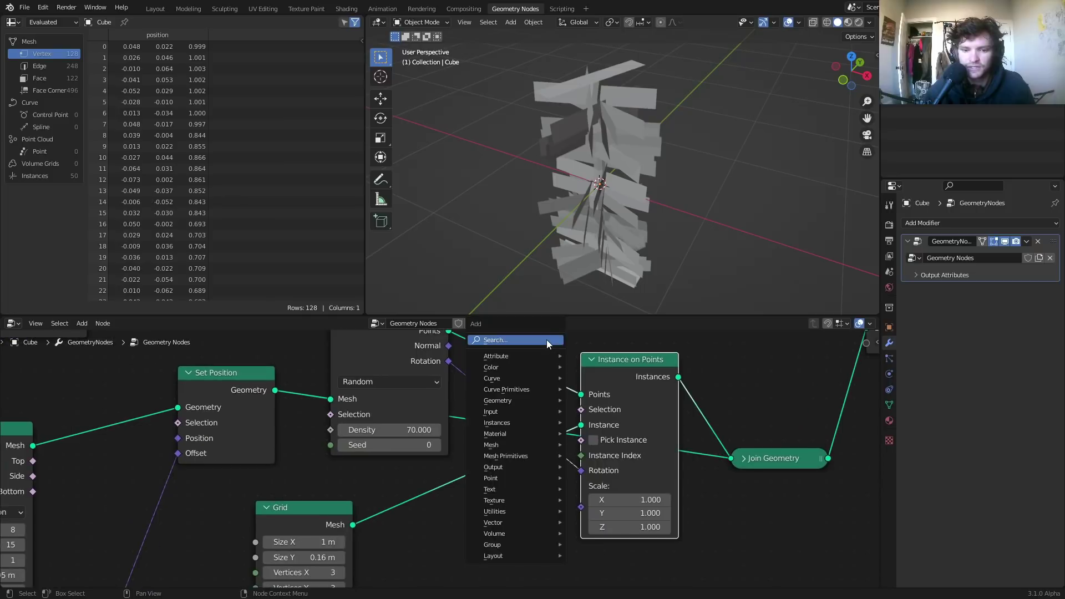
click(546, 341)
text(vec)
key(Down)
key(Return)
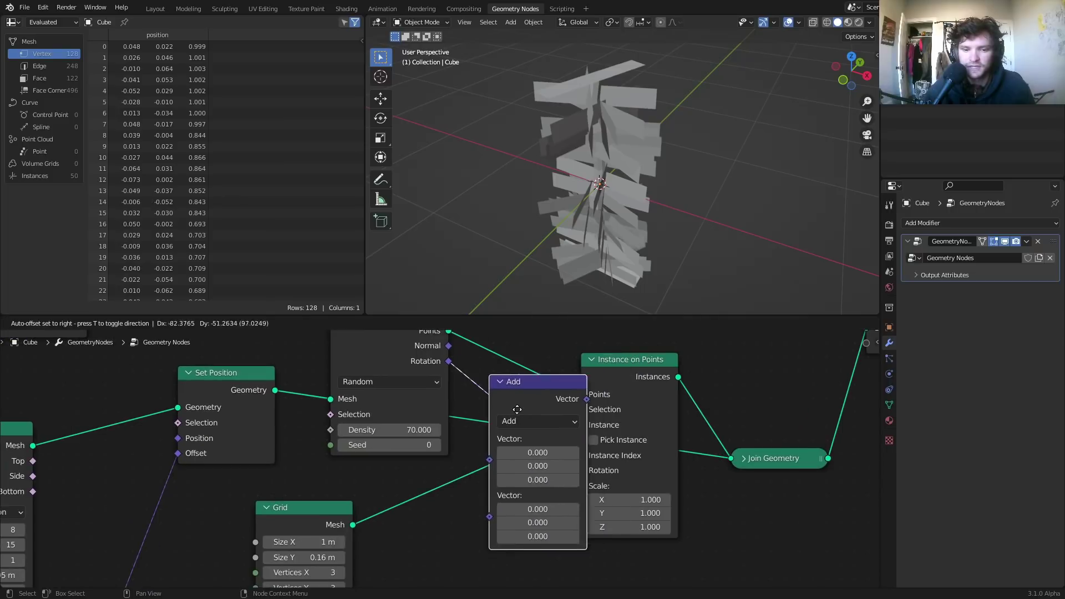
click(497, 406)
middle_drag(497, 406, 463, 437)
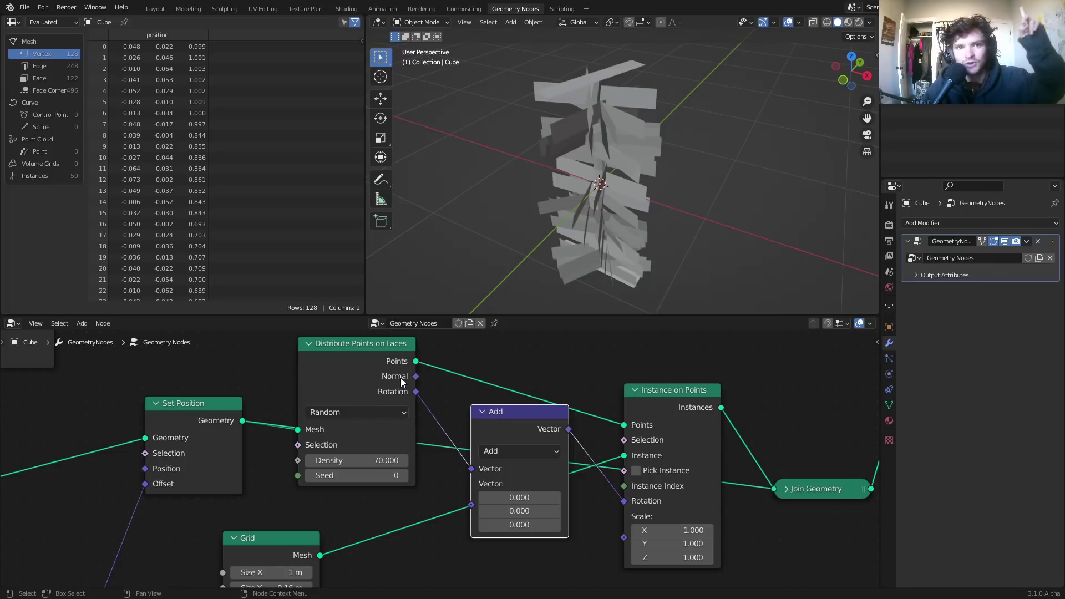
drag(415, 391, 626, 505)
right_click(627, 506)
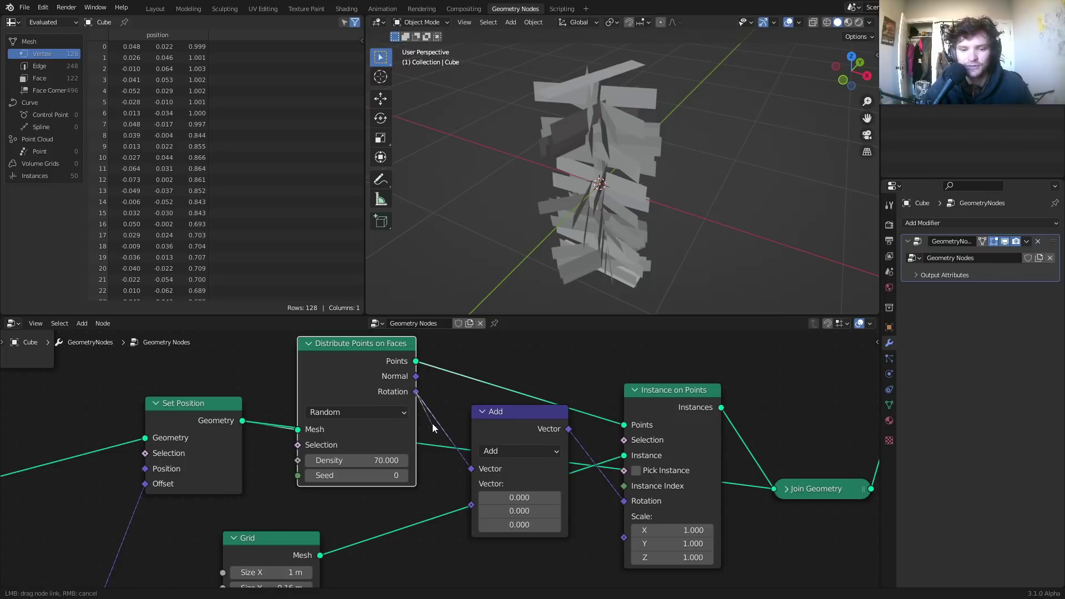
scroll(511, 435, up, 1)
click(534, 428)
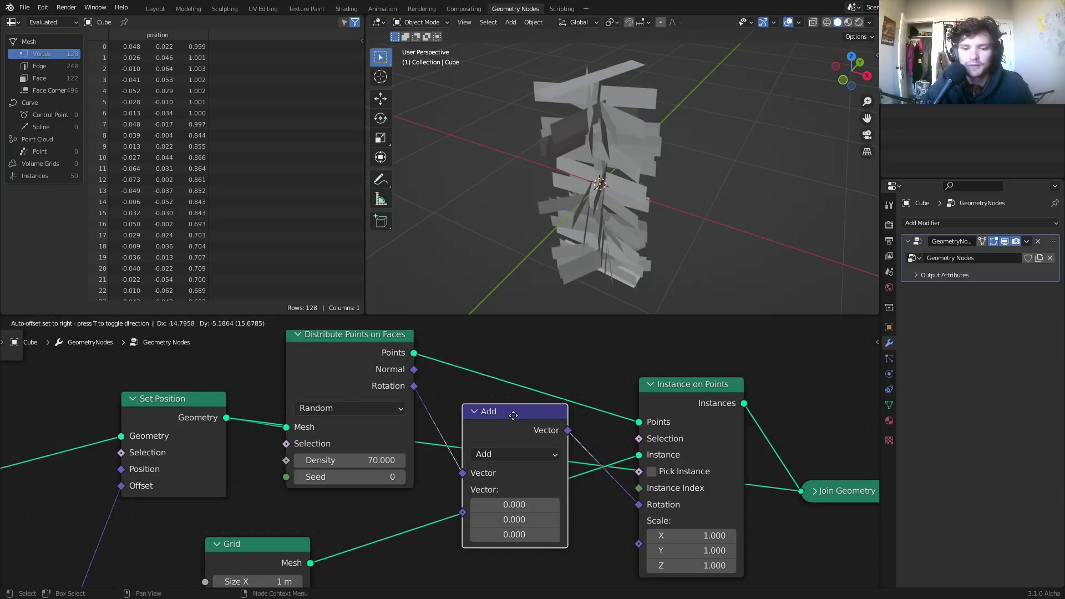
Step: Try an X value of about 1.21 in the Add node's second vector and reset it to zero
drag(507, 506, 543, 506)
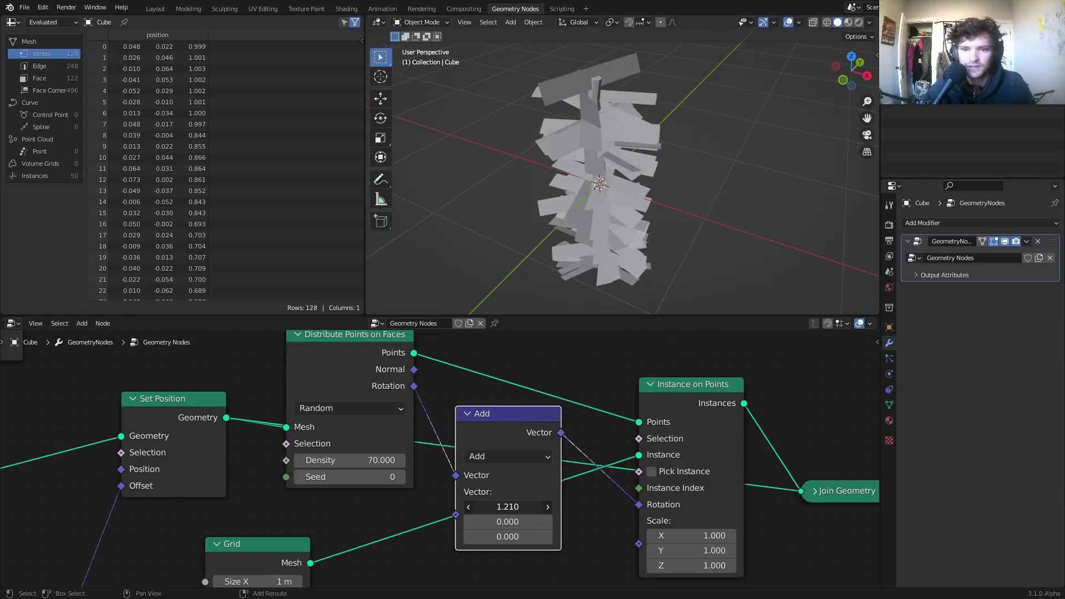
key(BackSpace)
click(505, 505)
text(0.2)
key(Return)
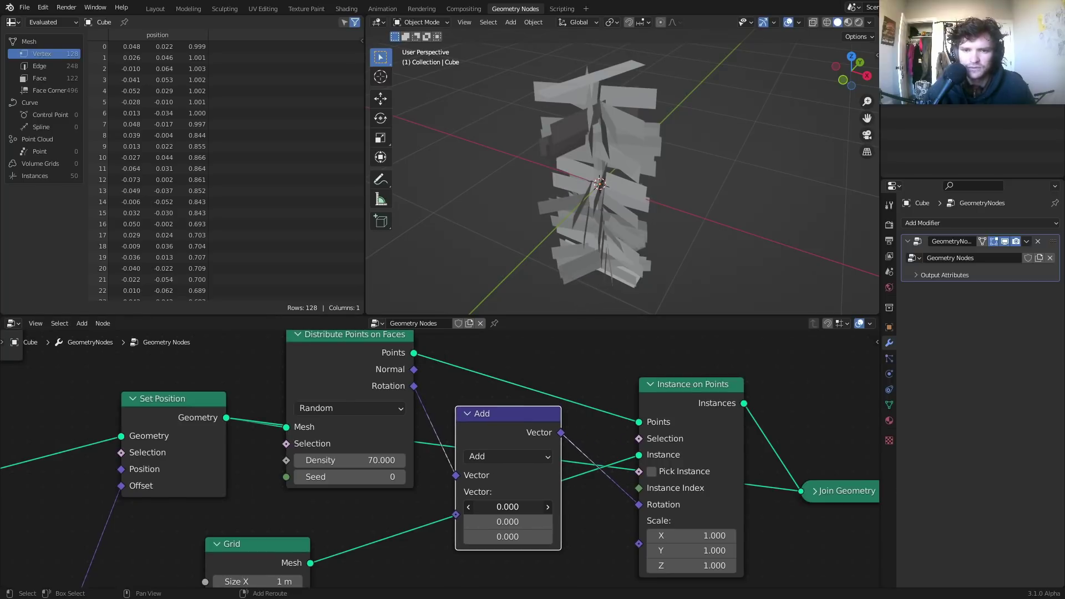
Step: Set the X value of the Add node's second vector to pi/2 and check the instances' orientation from several angles
drag(507, 506, 540, 507)
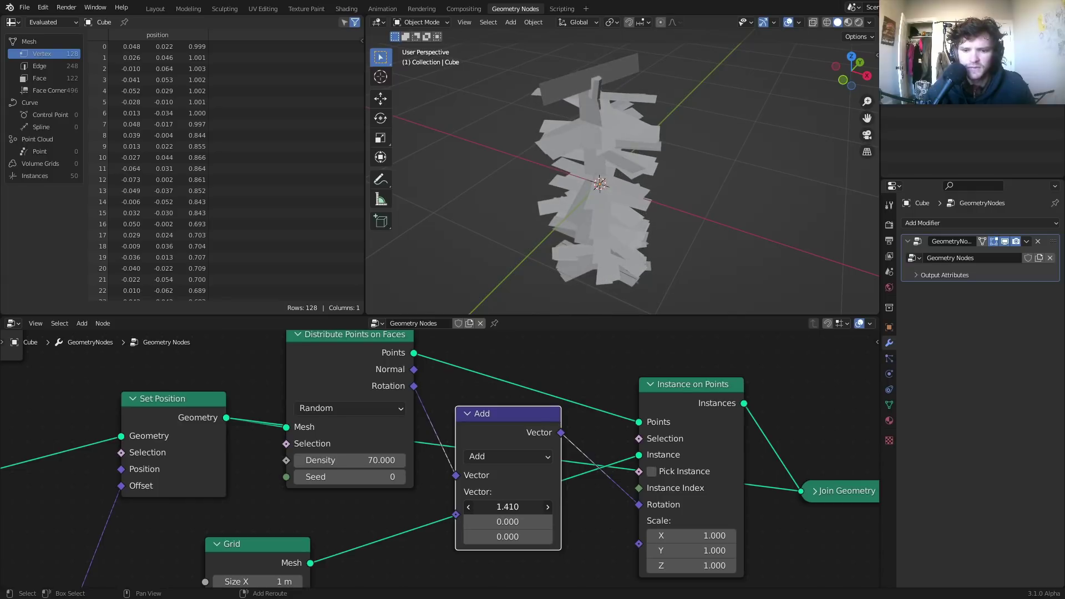
click(488, 506)
text(pi)
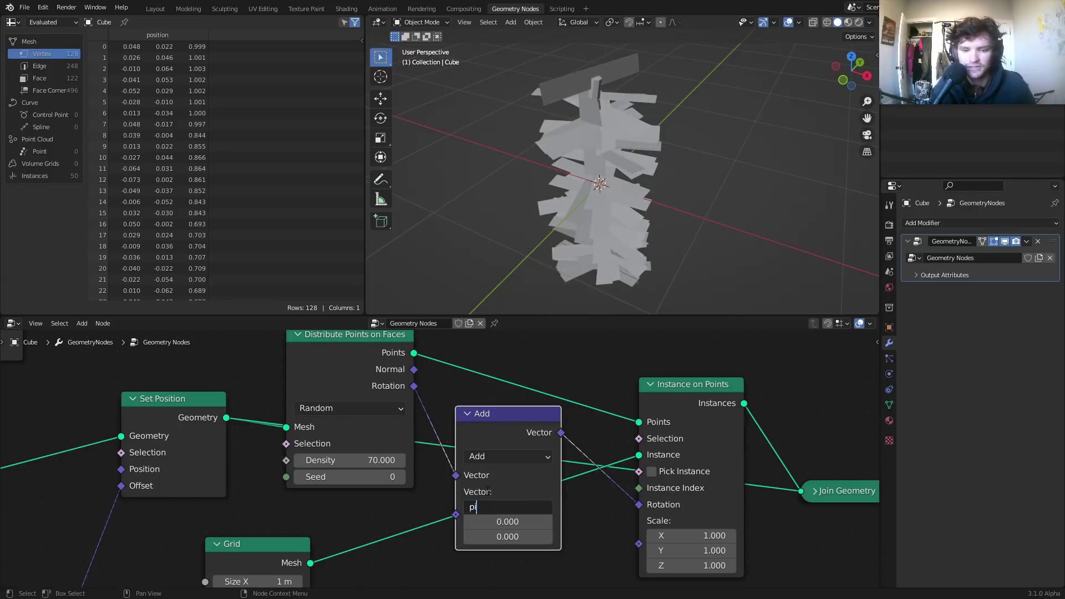
text(/2)
key(Return)
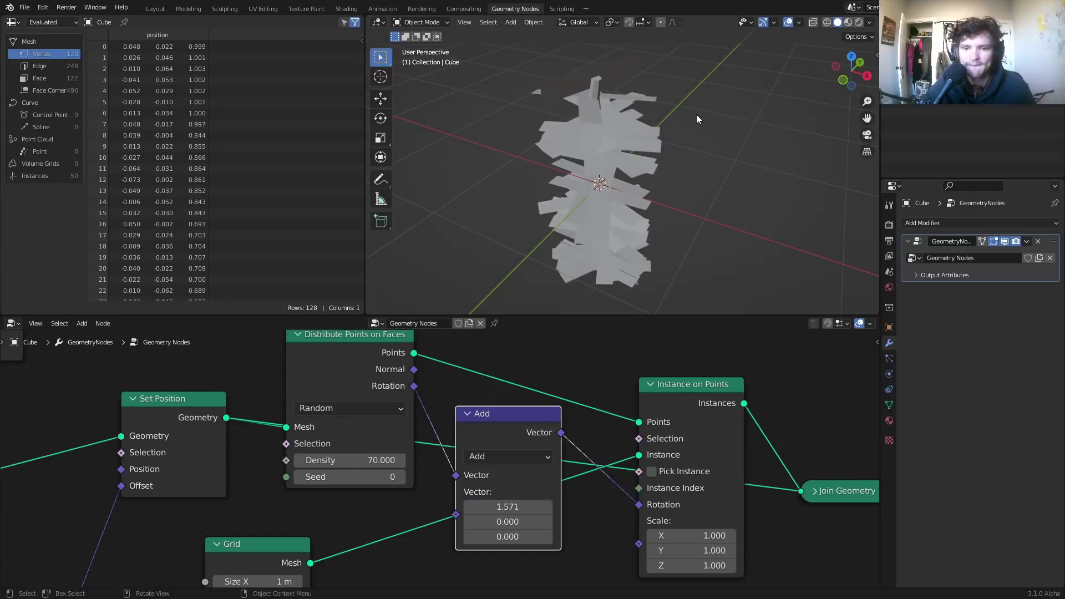
middle_drag(696, 114, 590, 308)
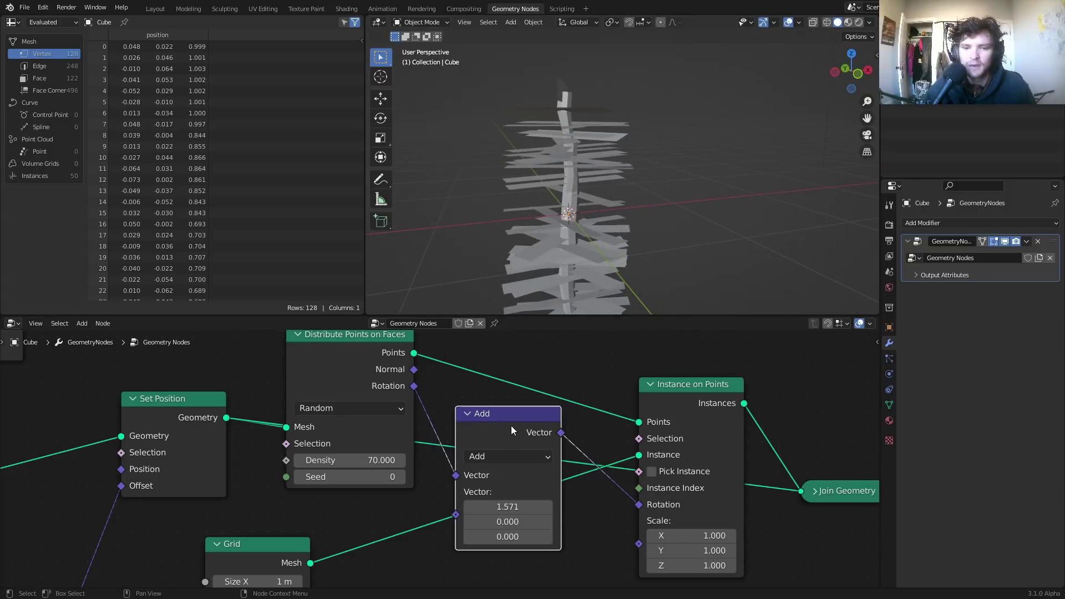
scroll(499, 430, down, 2)
middle_drag(591, 152, 574, 183)
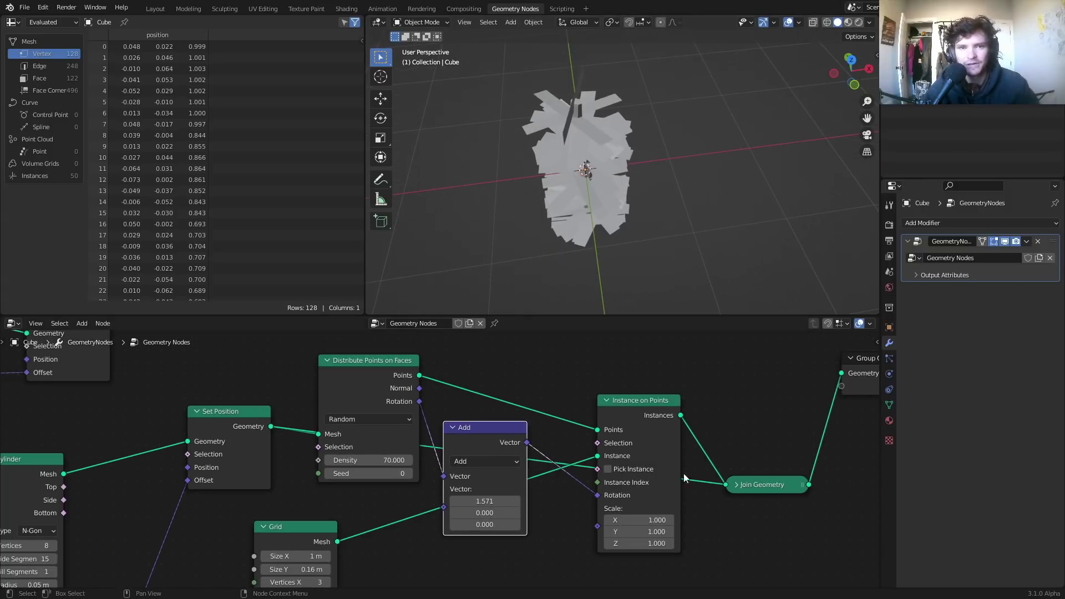
Step: Move Instance on Points, Join Geometry and Group Output farther from the Add node to make room for more nodes
middle_drag(686, 479, 454, 438)
drag(739, 504, 411, 330)
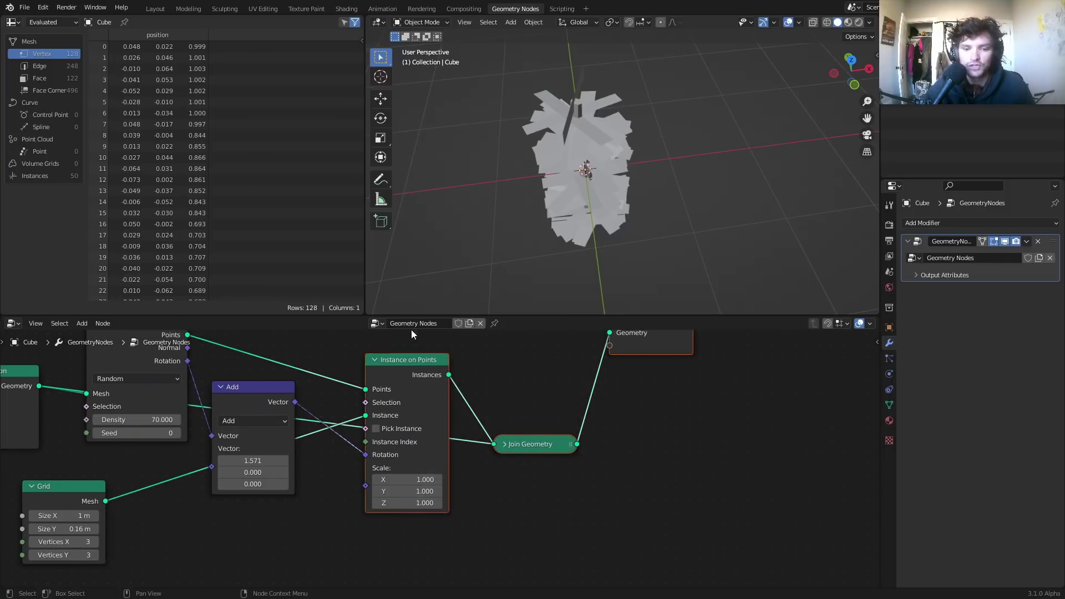
key(g)
click(563, 348)
Step: Add a Random Value node below the Add node and set its data type to Vector
key(shift+a)
click(472, 365)
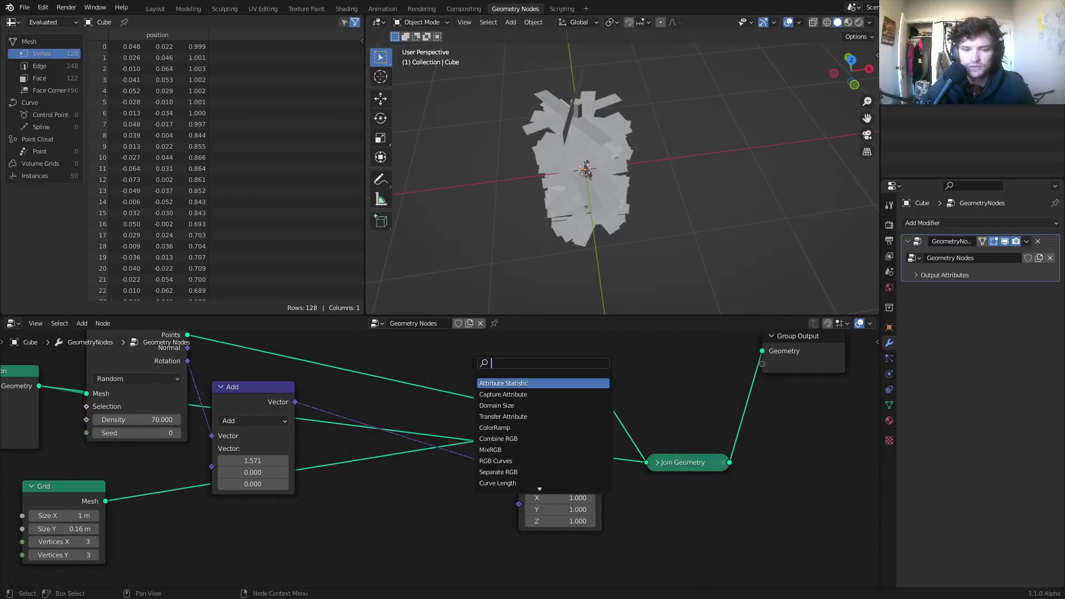
text(random)
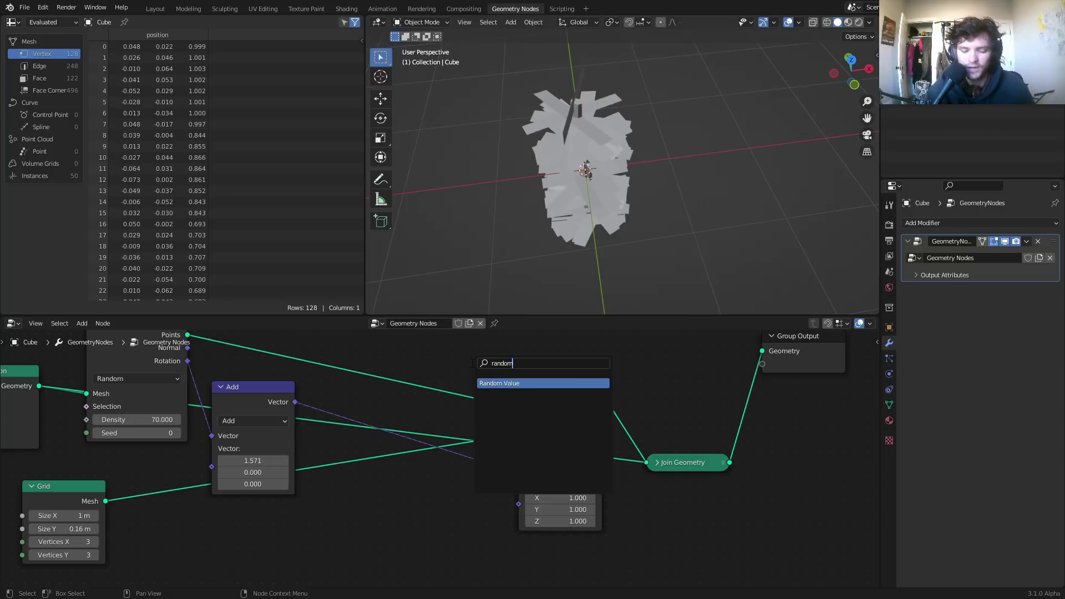
key(Return)
click(206, 504)
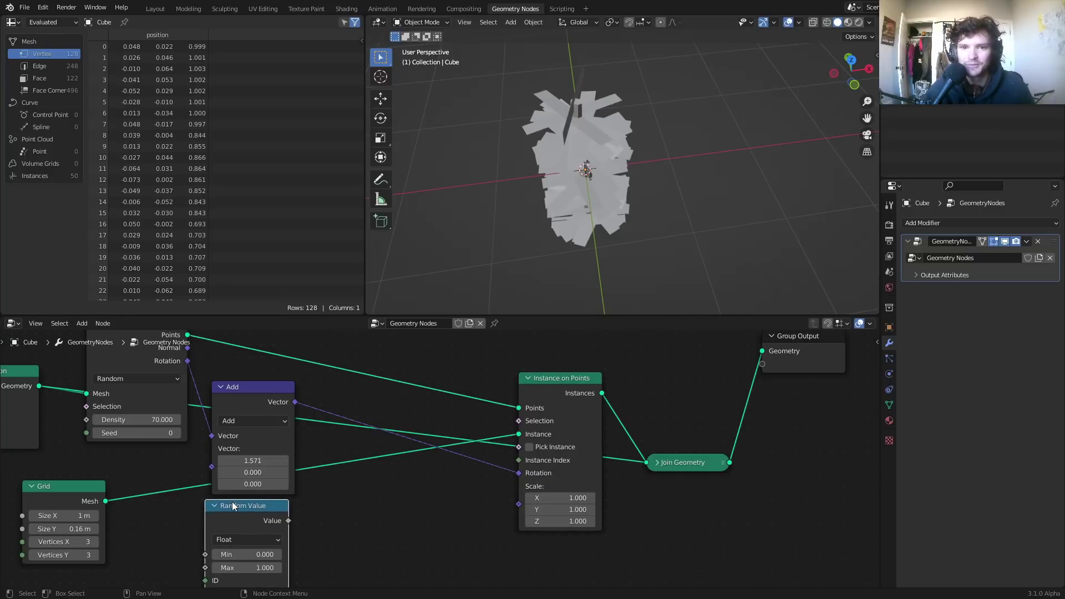
middle_drag(232, 501, 301, 454)
scroll(300, 455, up, 1)
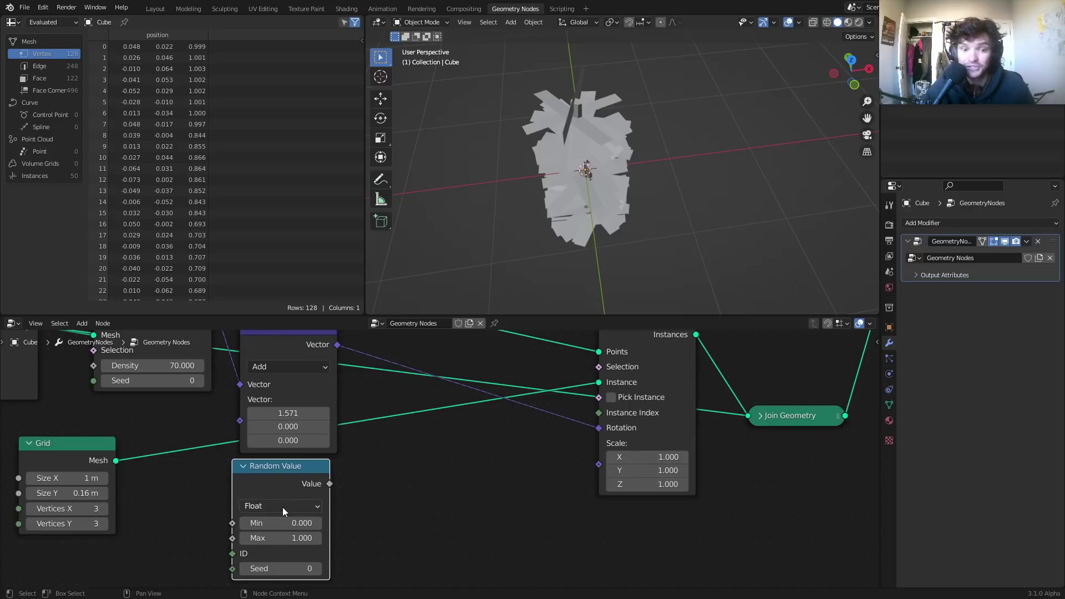
click(282, 507)
click(285, 459)
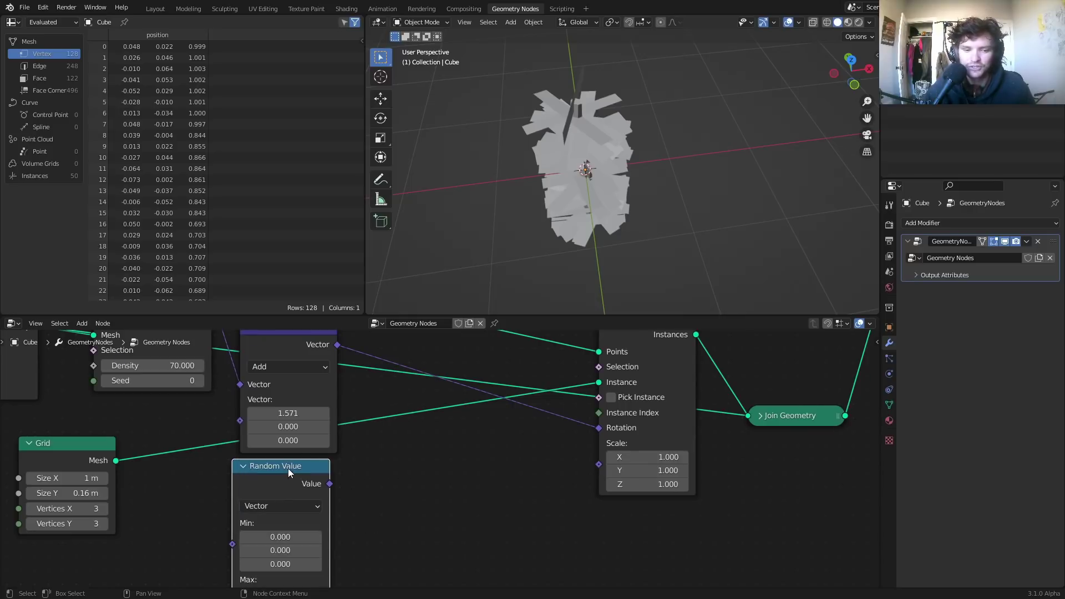
Step: Duplicate the Add node, insert the copy between the original and Instance on Points' Rotation, and set the copy's second-vector X to 0
shift+scroll(305, 388, up, 1)
click(305, 359)
key(shift+d)
click(438, 361)
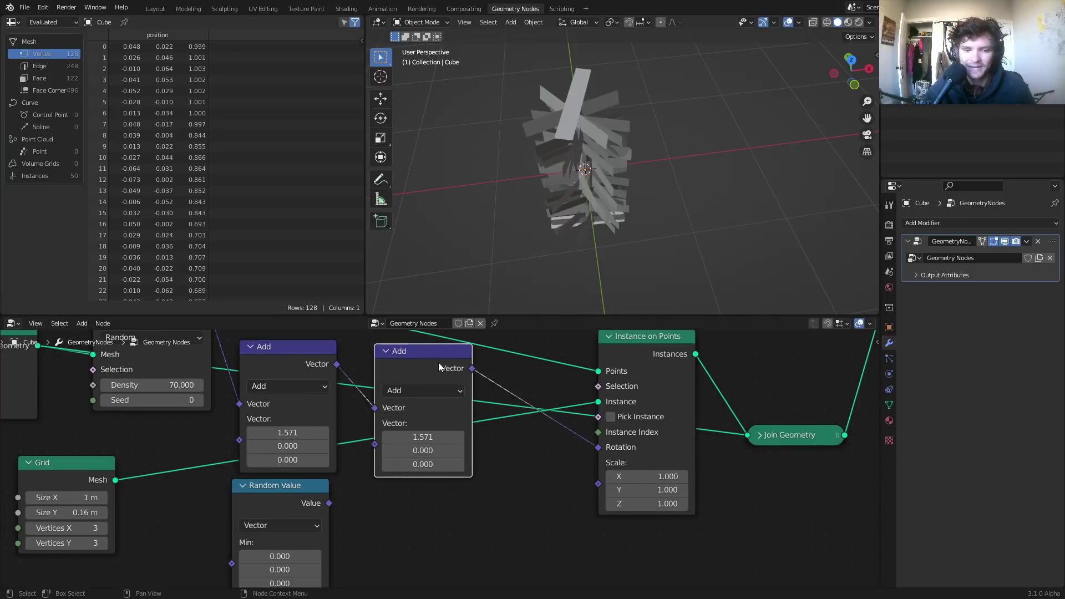
middle_drag(433, 437, 458, 414)
click(458, 413)
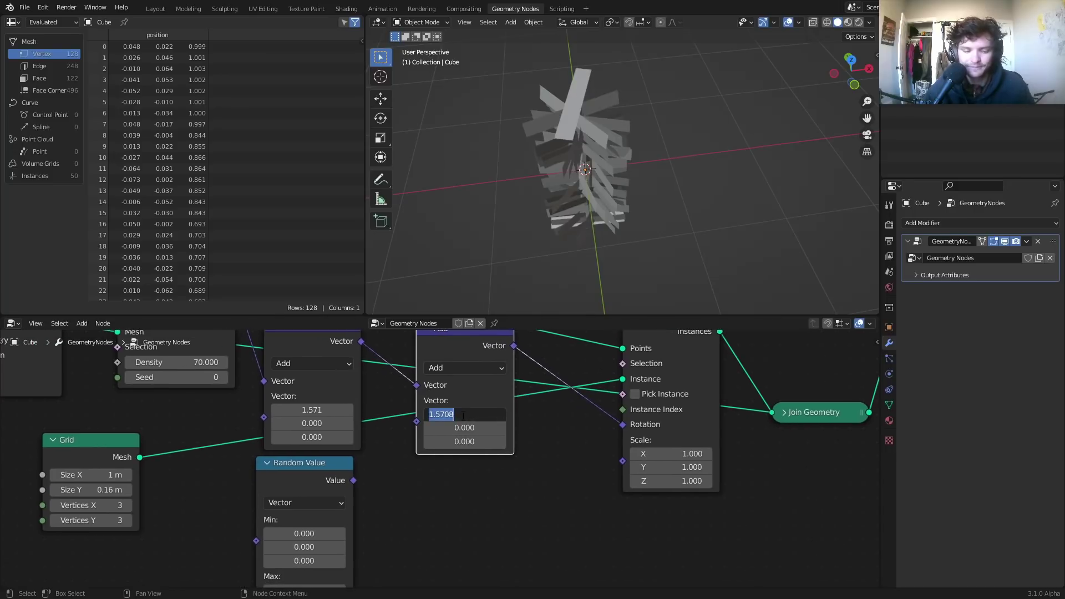
text(0)
key(Return)
Step: Connect the vector Random Value to the second Add node's lower vector input and set all three Max components to 0.35
drag(354, 478, 417, 422)
middle_drag(606, 165, 628, 105)
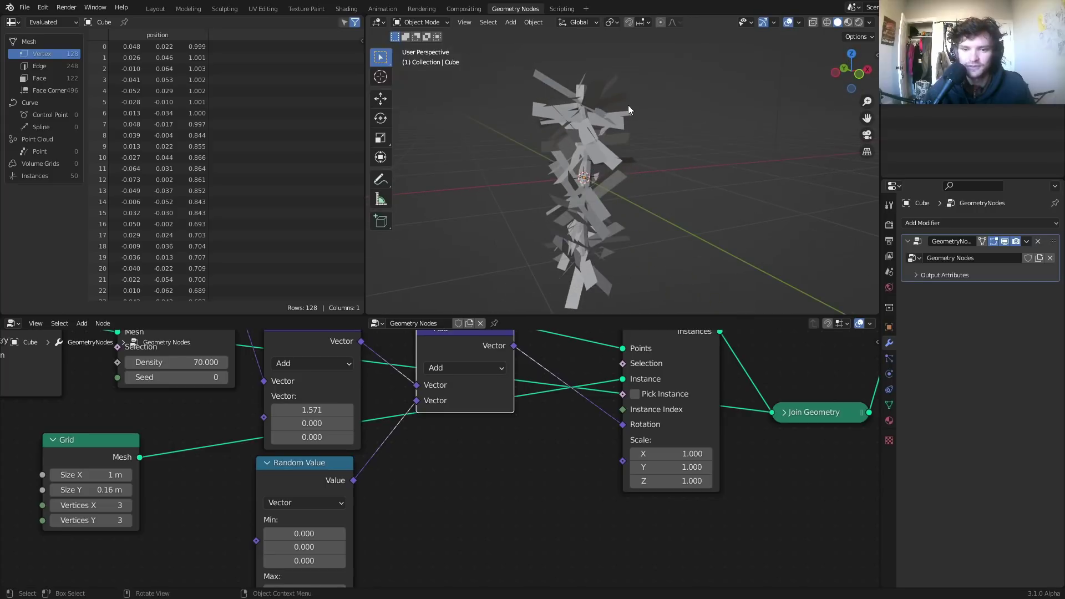
middle_drag(359, 586, 396, 497)
drag(361, 494, 241, 523)
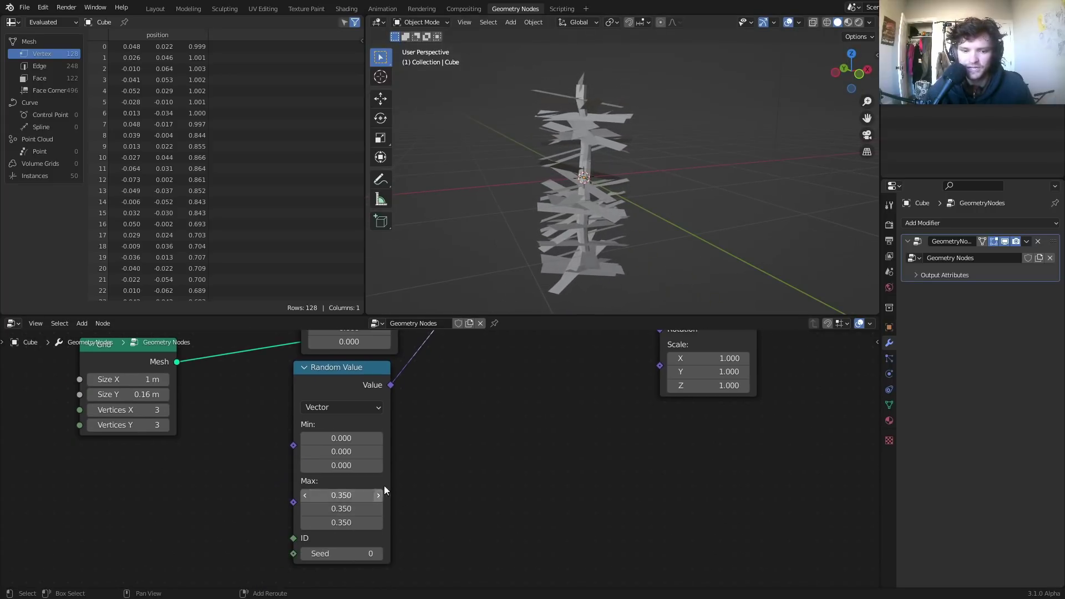
Step: Mute and unmute the second Add node to compare the instances with and without the random rotation
middle_drag(489, 419, 441, 570)
key(m)
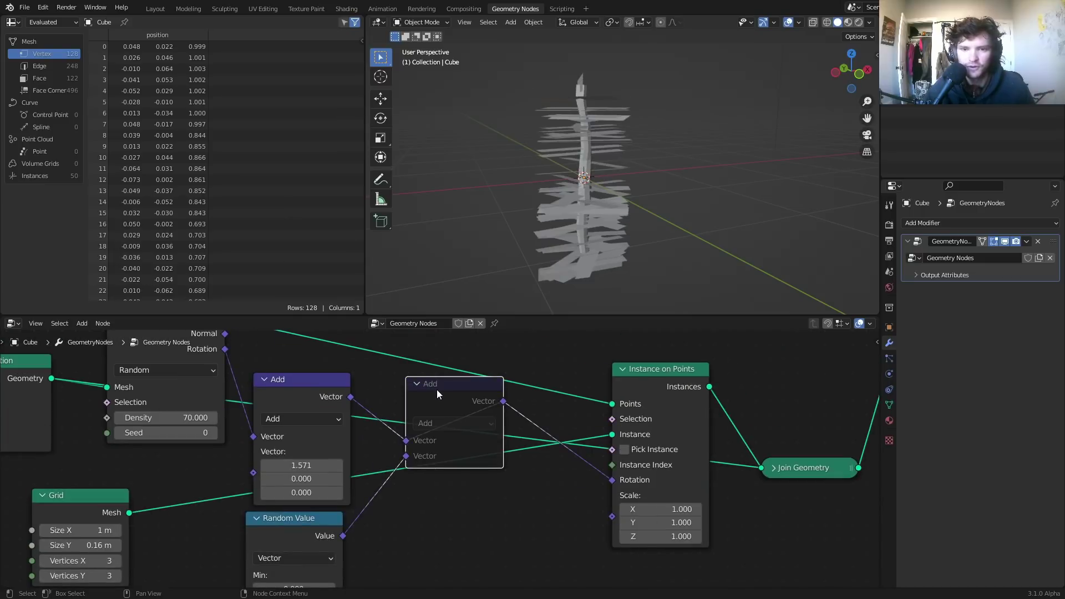
key(m)
Step: Duplicate the Random Value node, set the copy's data type to Float and place it below the second Add node
scroll(362, 454, down, 1)
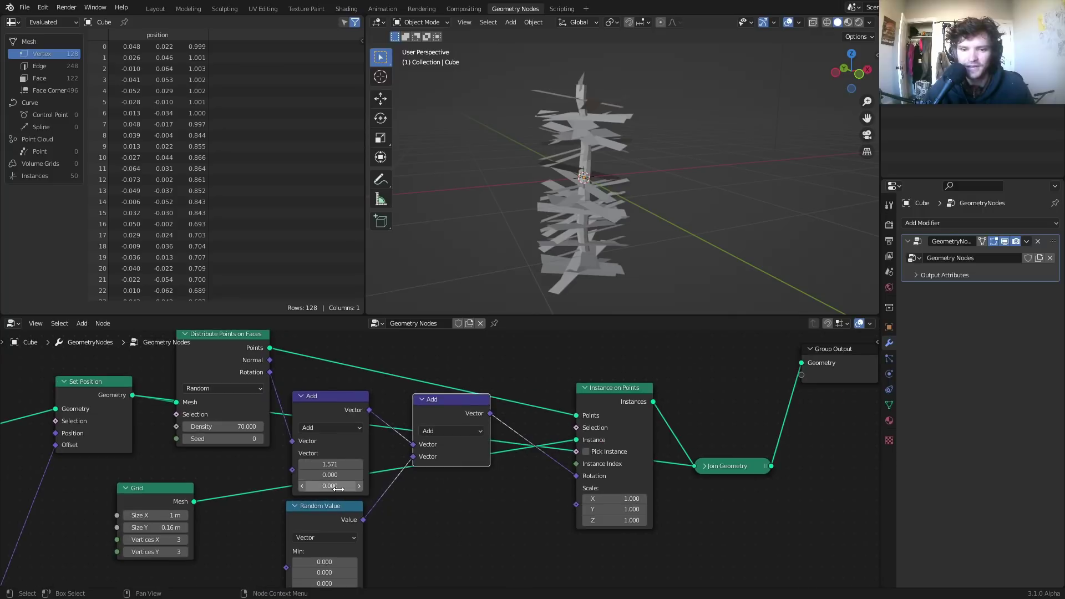
click(327, 513)
key(shift+d)
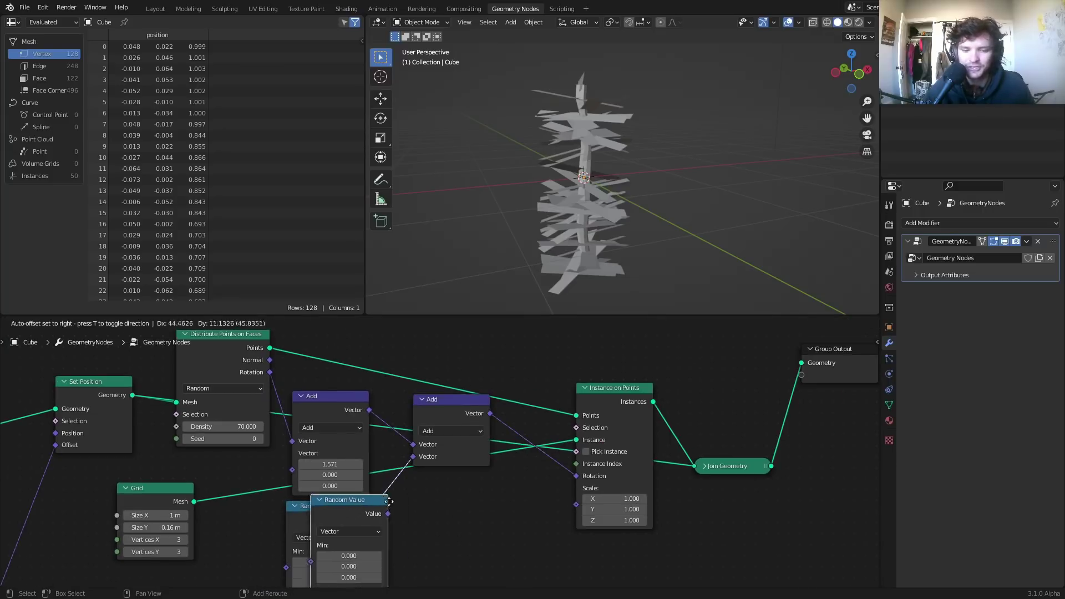
click(481, 508)
click(484, 532)
click(485, 524)
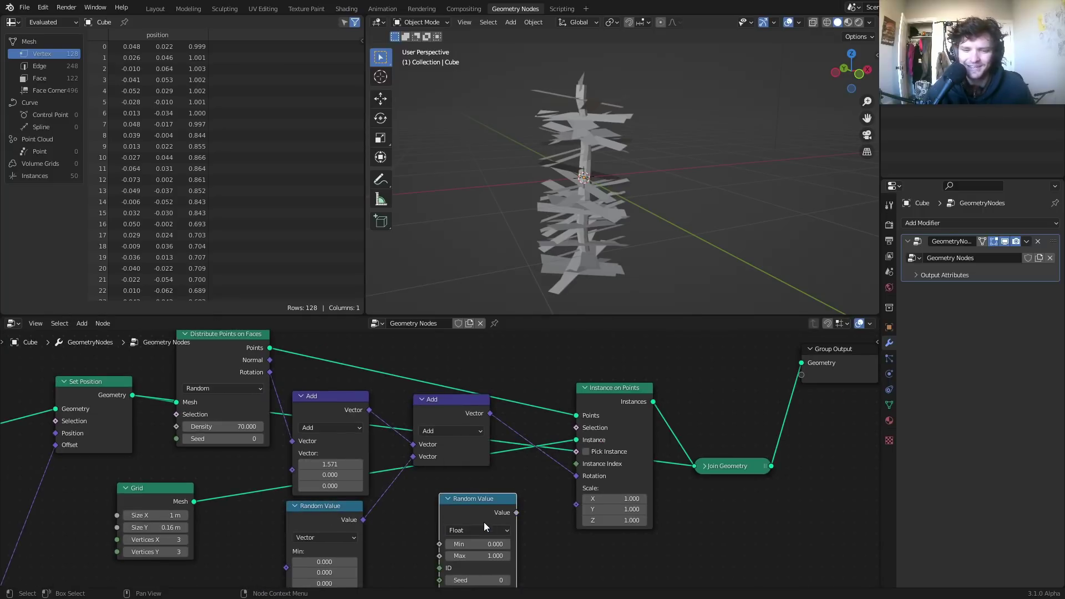
drag(475, 510, 459, 503)
click(457, 502)
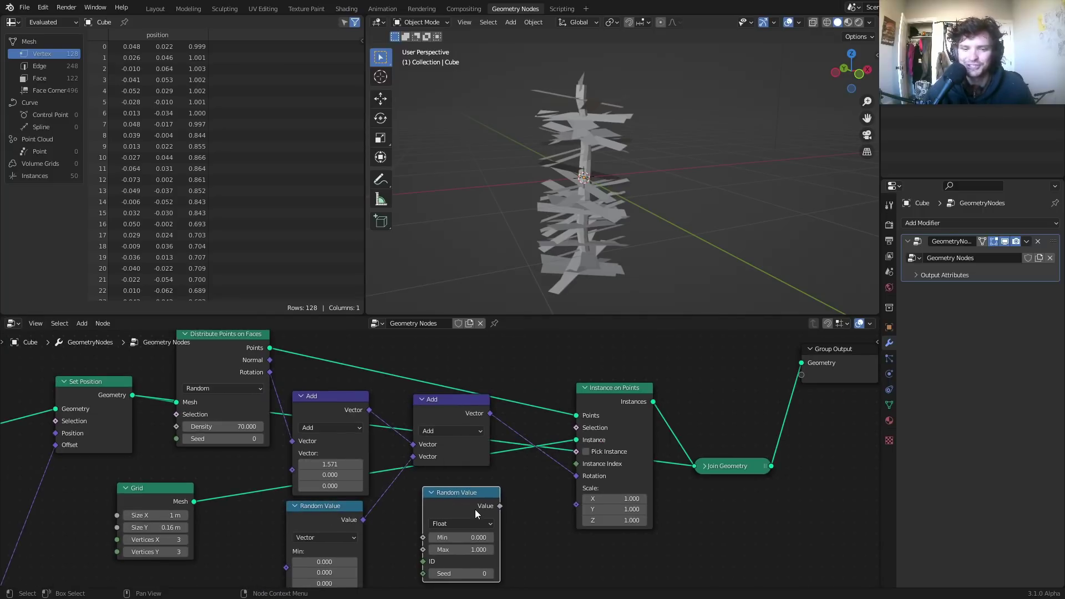
Step: Connect the float Random Value node's output to the Scale input of Instance on Points
scroll(475, 509, up, 2)
middle_drag(478, 510, 414, 502)
scroll(390, 481, up, 1)
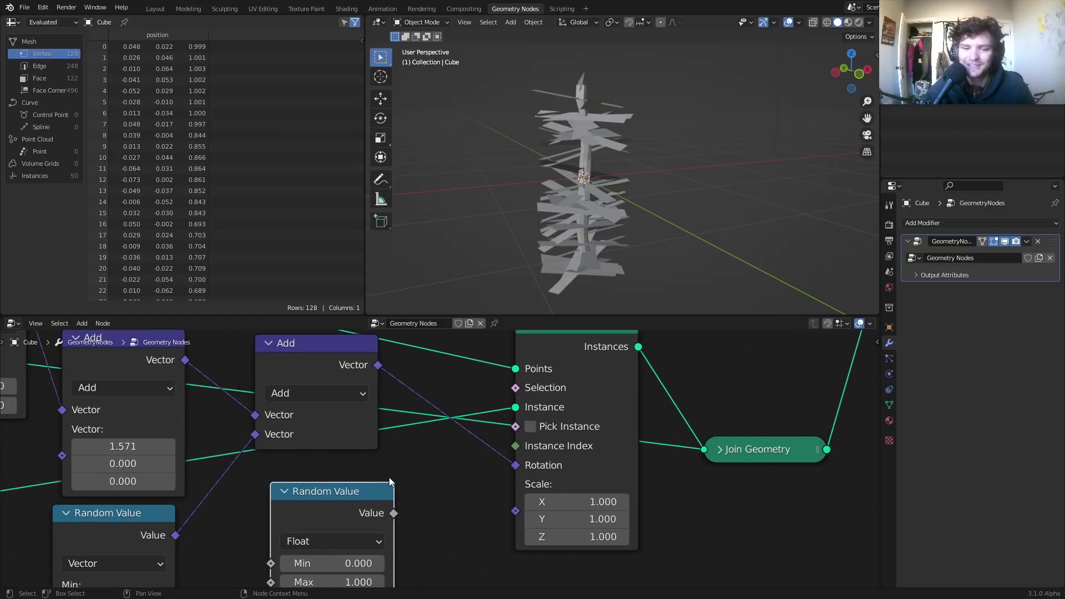
mouse_move(393, 516)
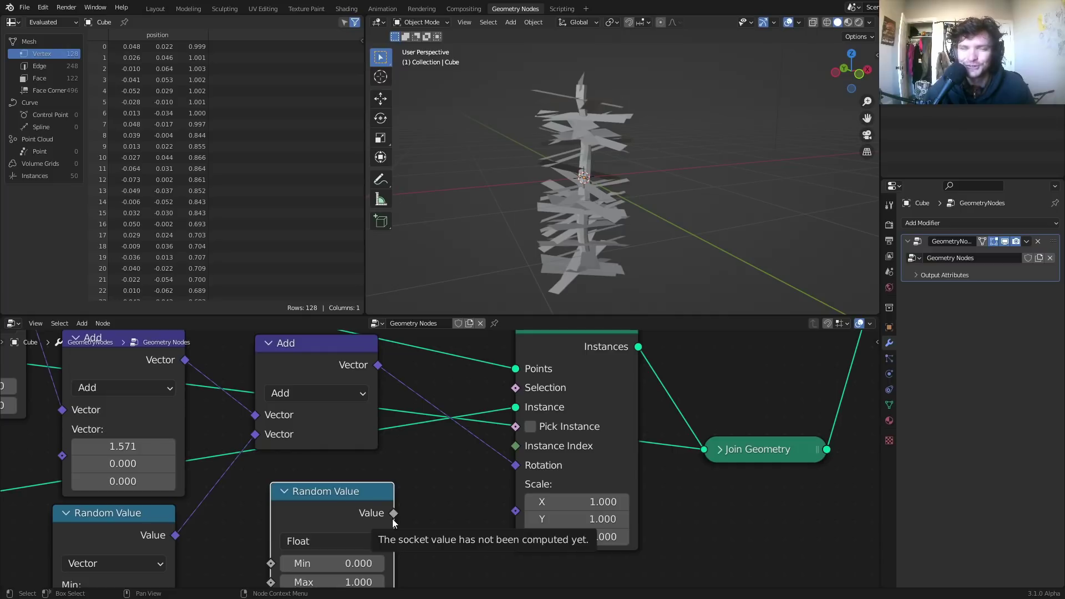
middle_drag(391, 518, 415, 484)
drag(415, 480, 538, 477)
middle_drag(480, 491, 501, 442)
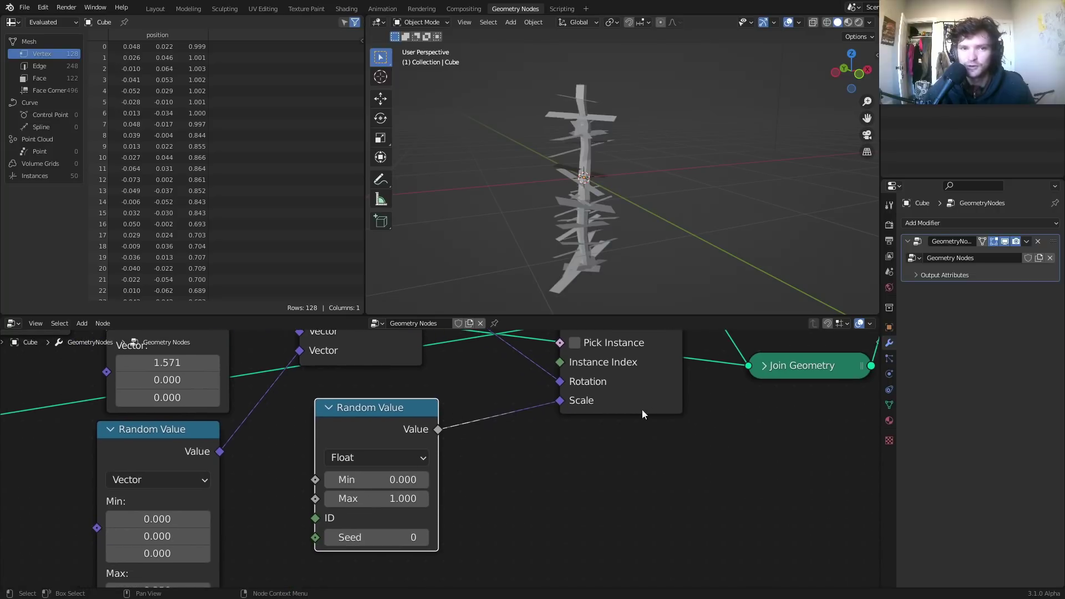
Step: Try a Min of 0.7 on the float Random Value node and toggle its mute to compare the instance sizes
click(379, 470)
text(.)
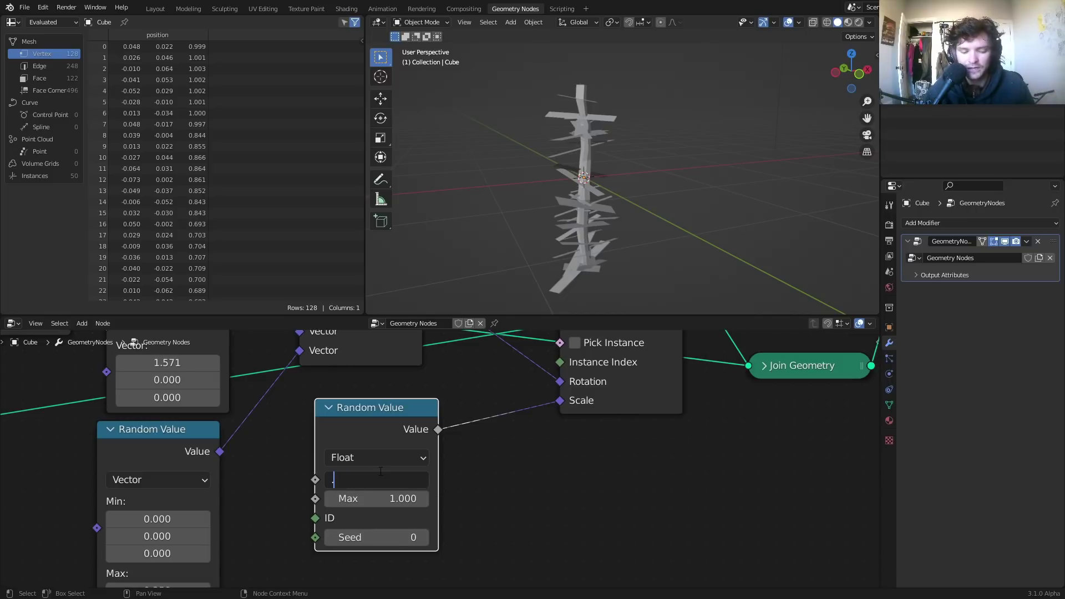
text(7)
key(Return)
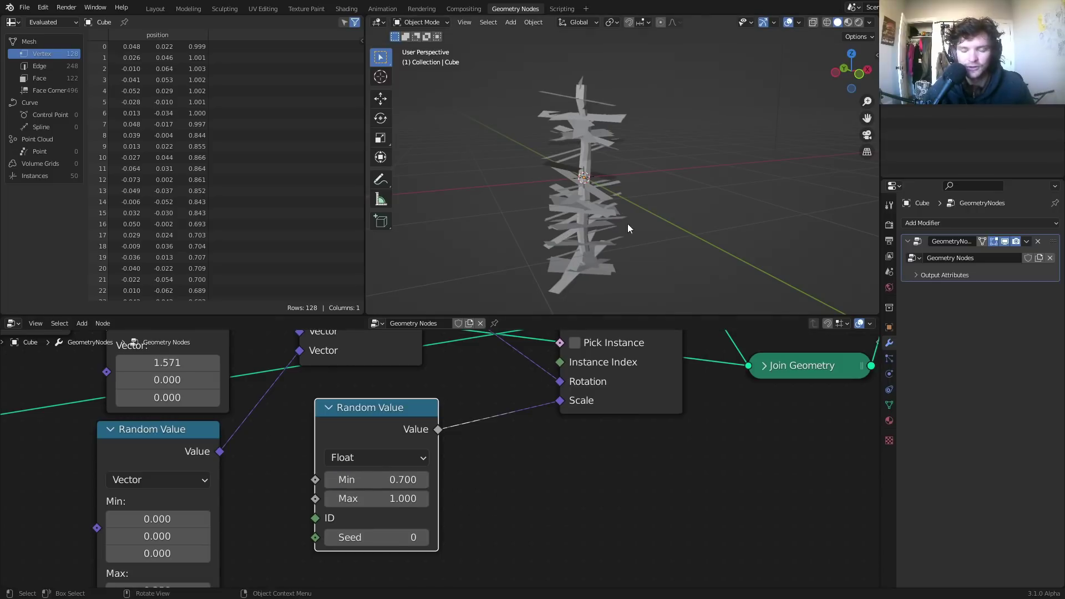
key(m)
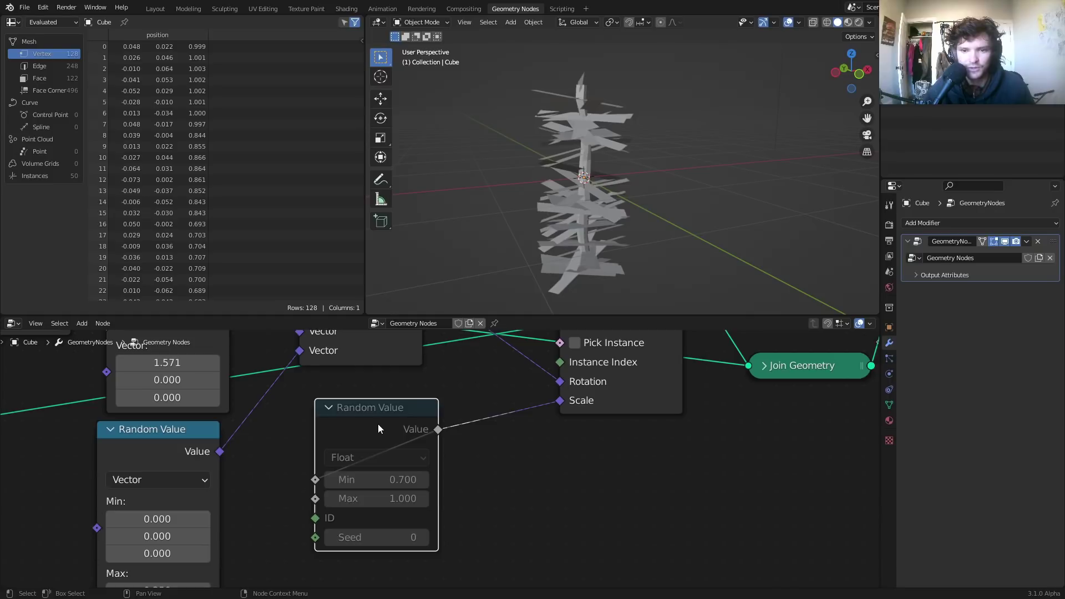
key(m)
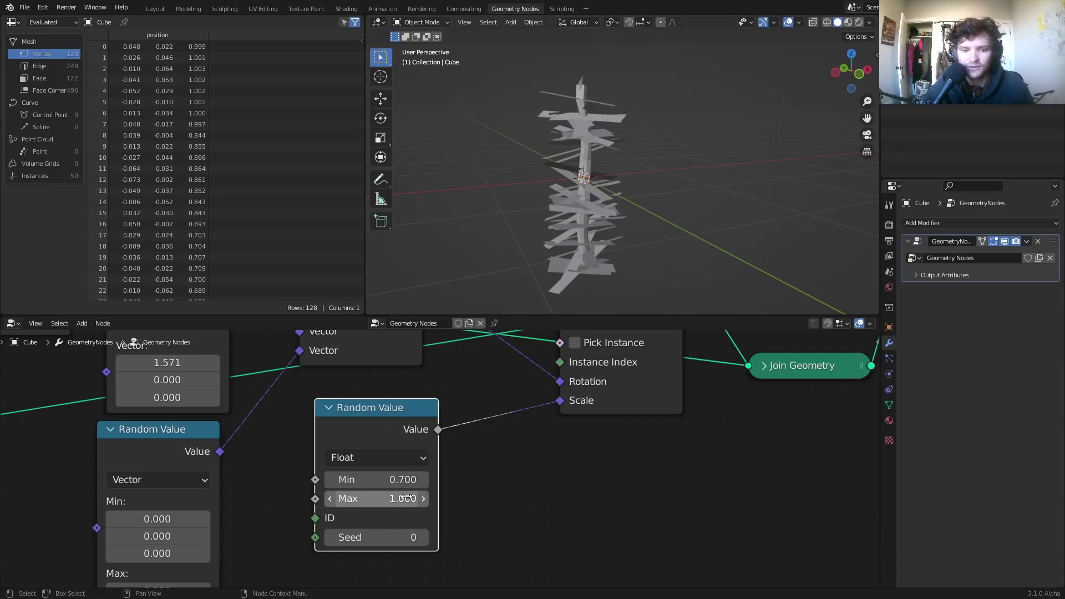
Step: Set the float Random Value node's Min to 0.6 and Max to 1.2
click(398, 478)
text(.)
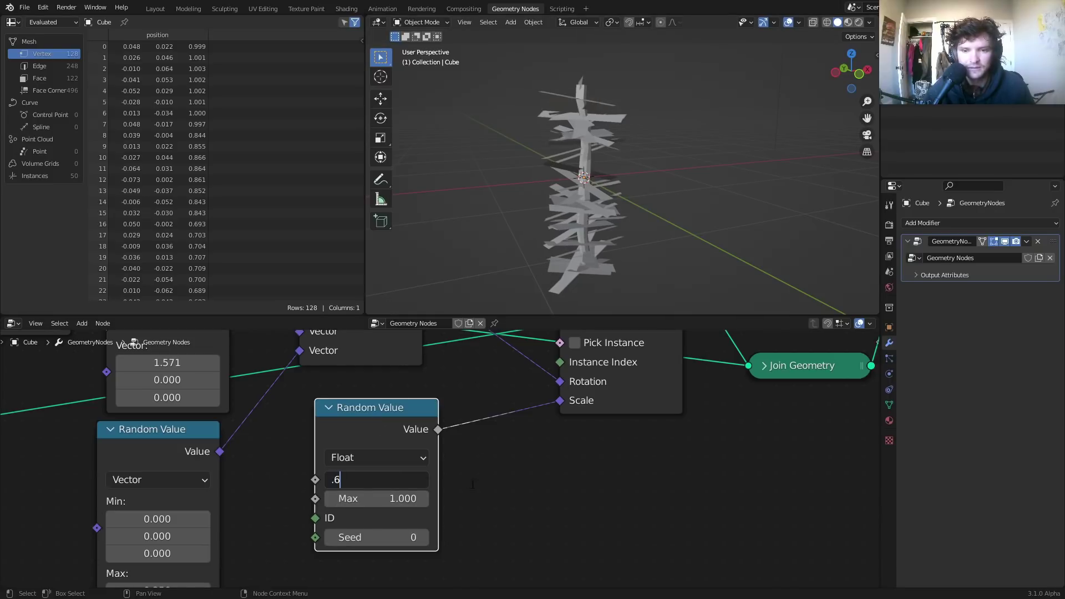
text(6)
key(Return)
drag(413, 498, 444, 498)
middle_drag(576, 160, 607, 177)
Step: Try a scale of 2.88 on the cylinder's noise-offset Scale node, undo it, and set the scale to 1.18
scroll(501, 417, down, 3)
middle_drag(197, 448, 565, 362)
drag(413, 447, 574, 447)
middle_drag(621, 158, 565, 126)
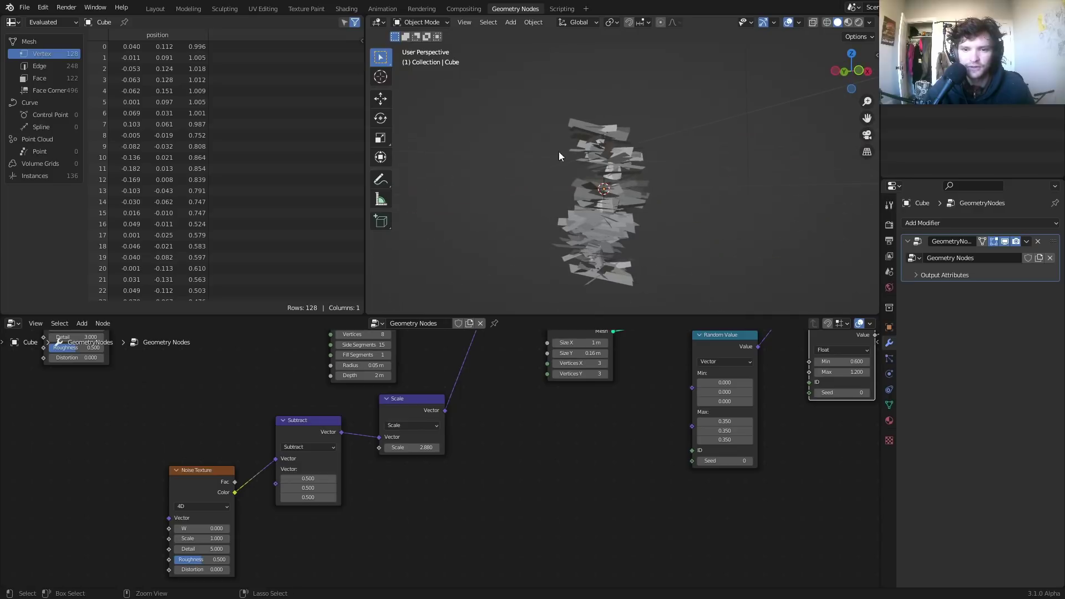
key(ctrl+z)
drag(413, 447, 439, 447)
Step: Set the density of the cylinder's Distribute Points on Faces node to 80
middle_drag(623, 397, 476, 520)
drag(494, 390, 506, 389)
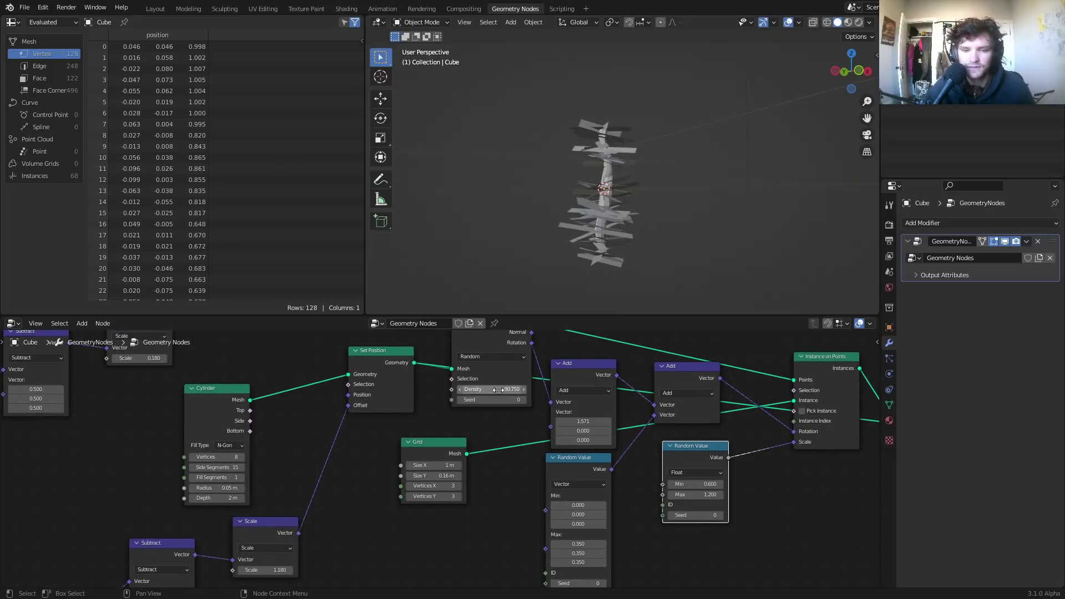
click(483, 389)
text(80)
key(Return)
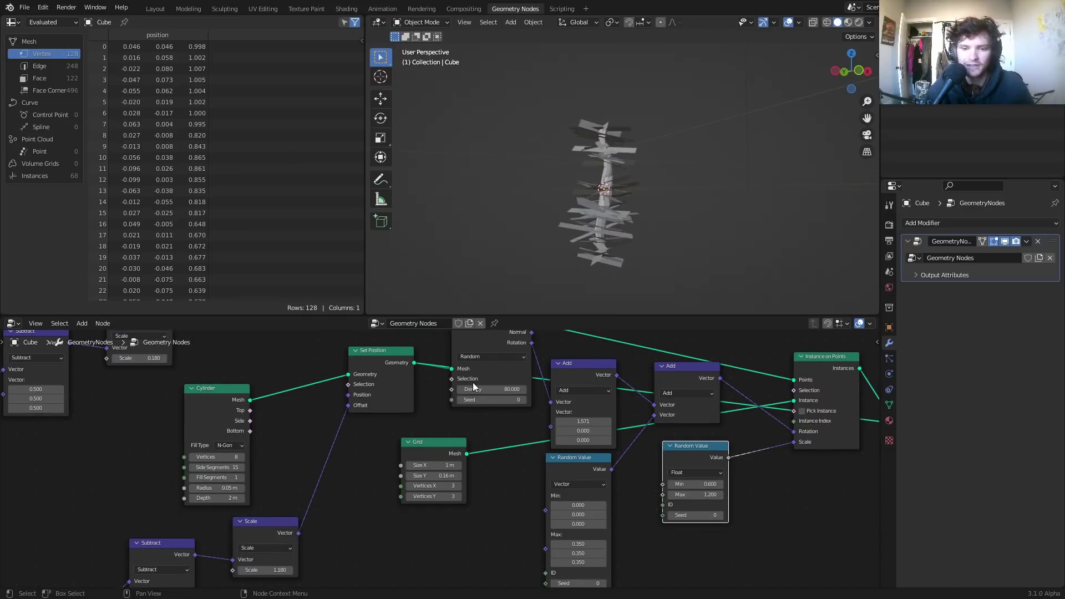
Step: Move the cone, its noise offset nodes and its Set Position node farther from the cylinder's node branch
scroll(501, 360, down, 11)
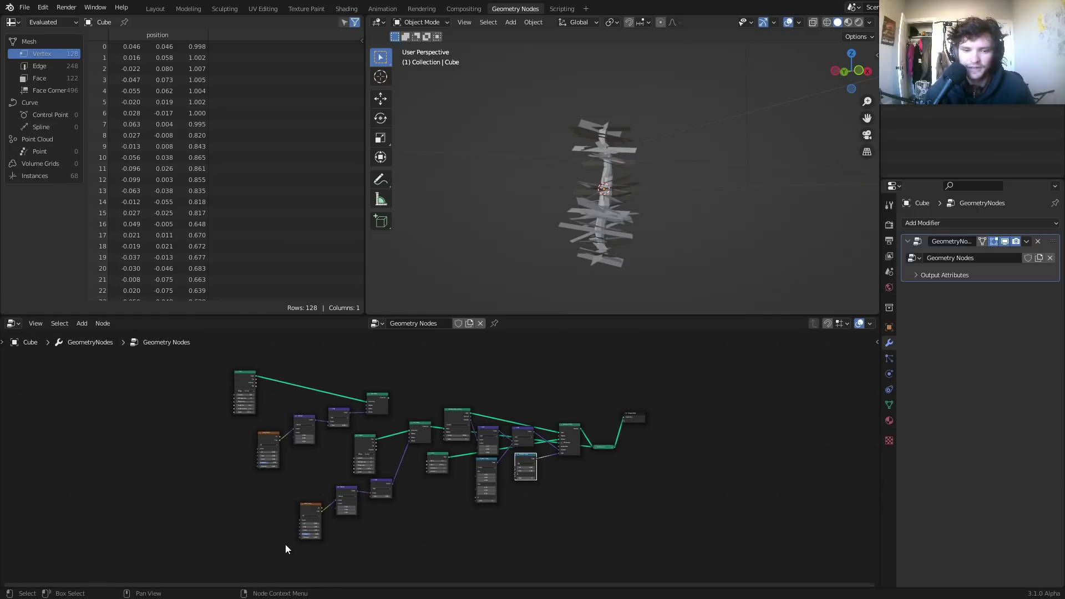
drag(178, 475, 316, 376)
key(g)
click(273, 358)
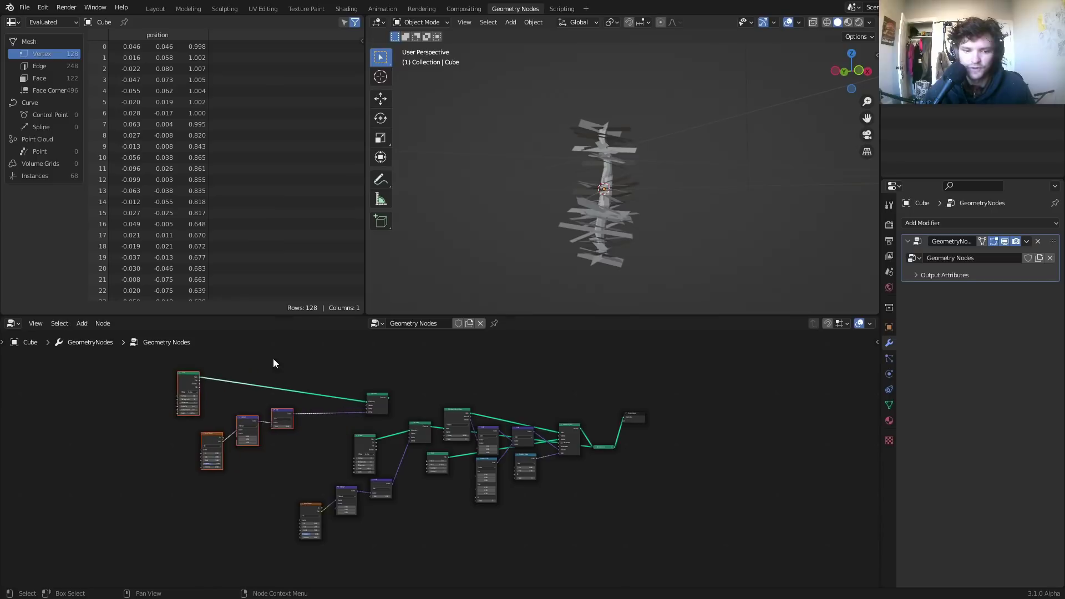
click(374, 392)
drag(377, 402, 344, 390)
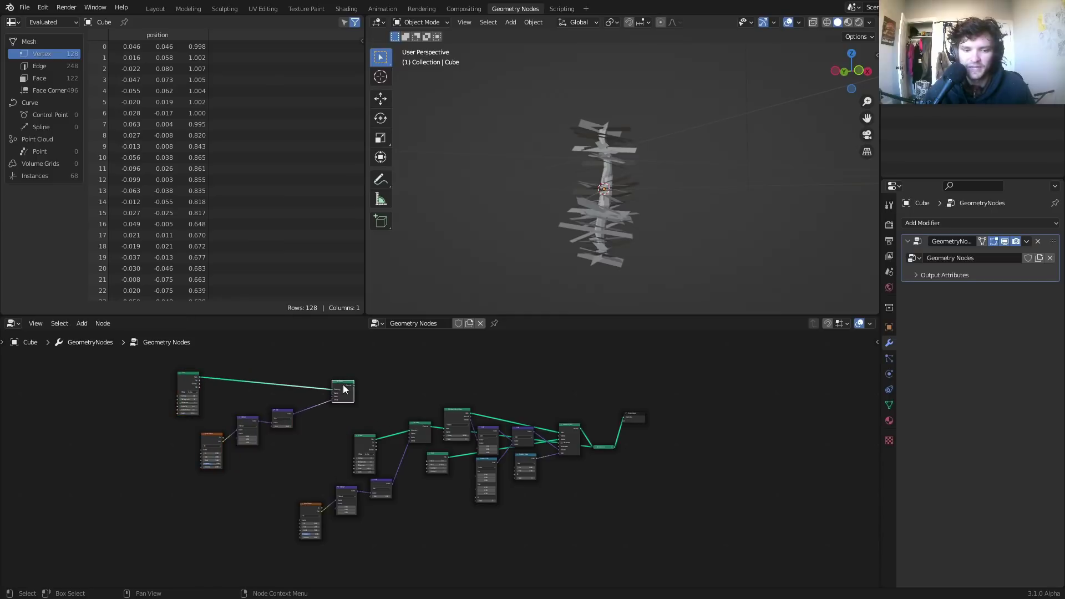
drag(255, 550, 581, 443)
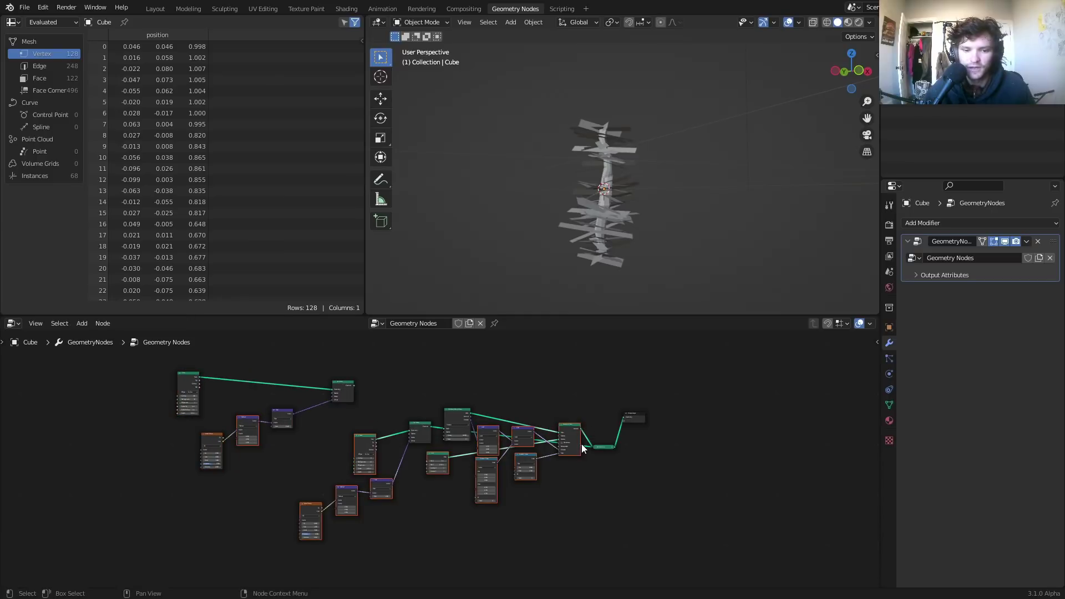
shift+drag(617, 508, 400, 404)
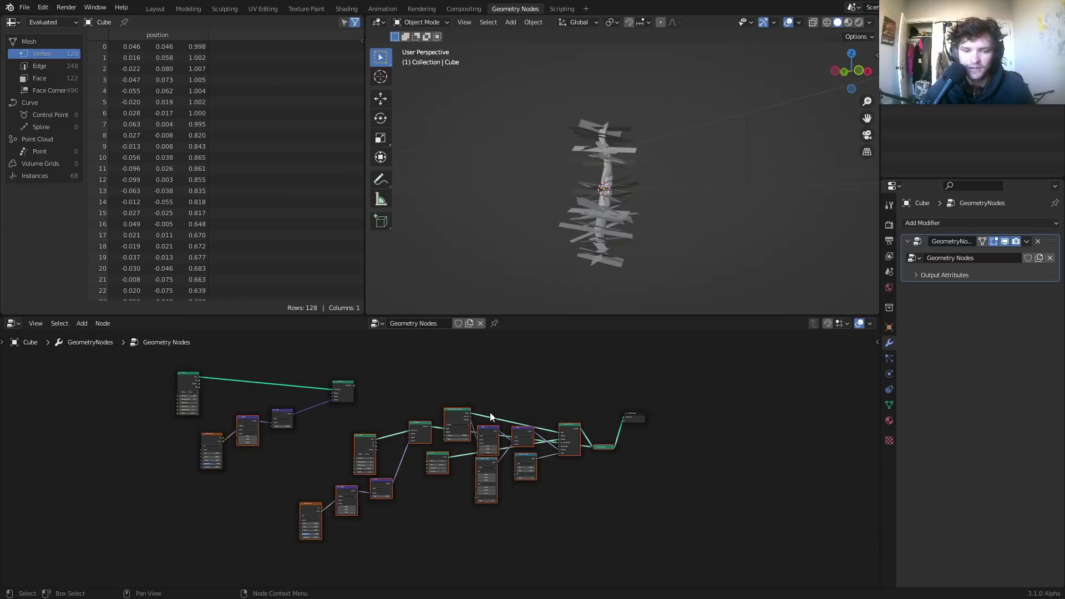
key(g)
click(381, 490)
key(ctrl+z)
click(245, 437)
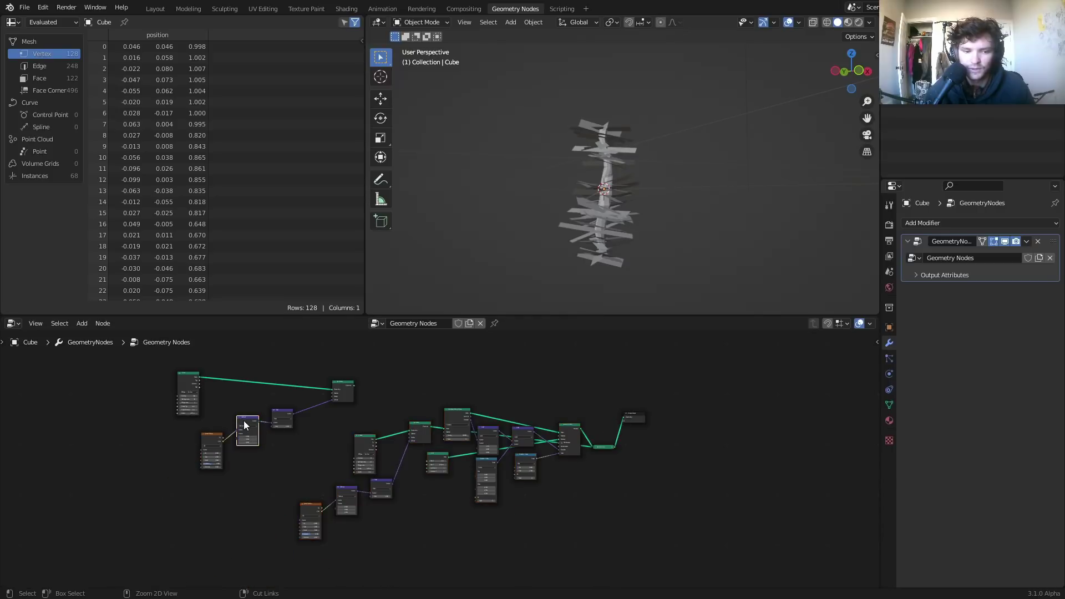
Step: Move the whole cylinder and instancing branch, including Join Geometry, below the cone nodes and enclose it in a frame
drag(620, 531, 360, 408)
drag(280, 547, 399, 468)
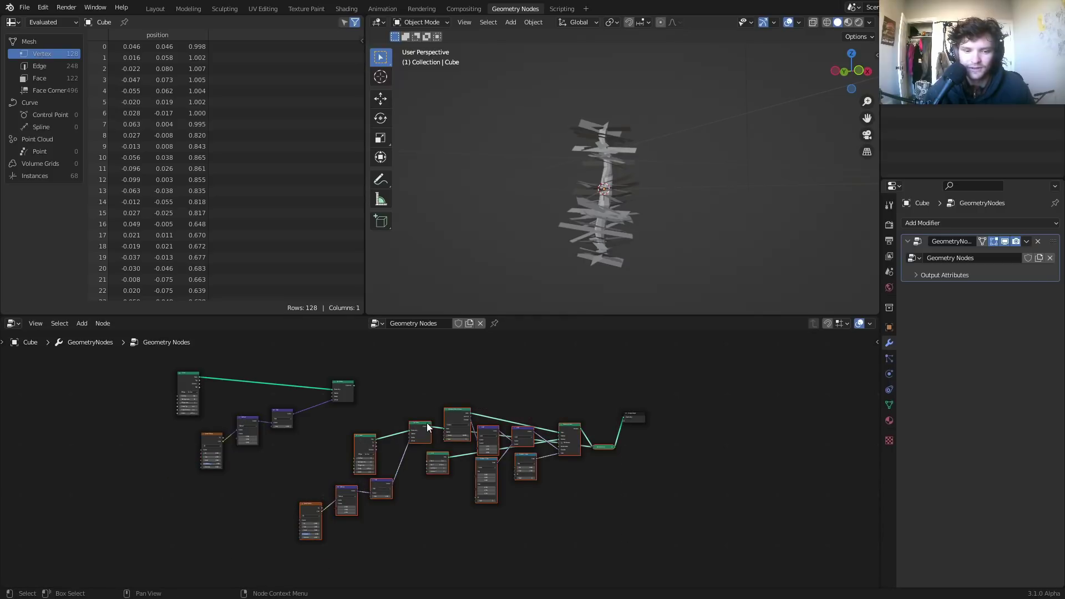
drag(428, 424, 280, 514)
middle_drag(307, 481, 375, 400)
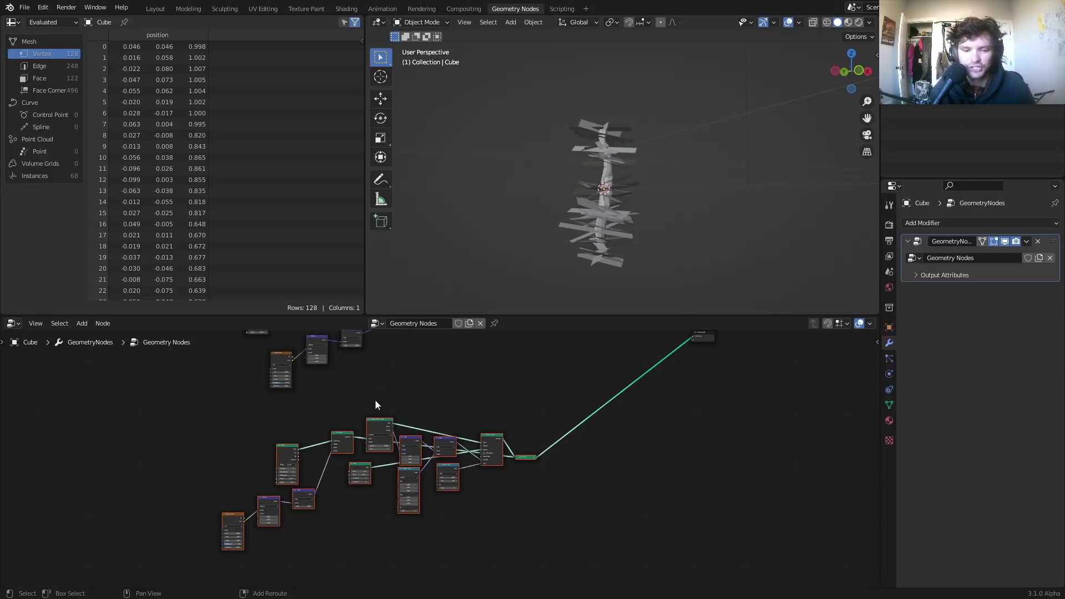
key(ctrl+j)
click(469, 390)
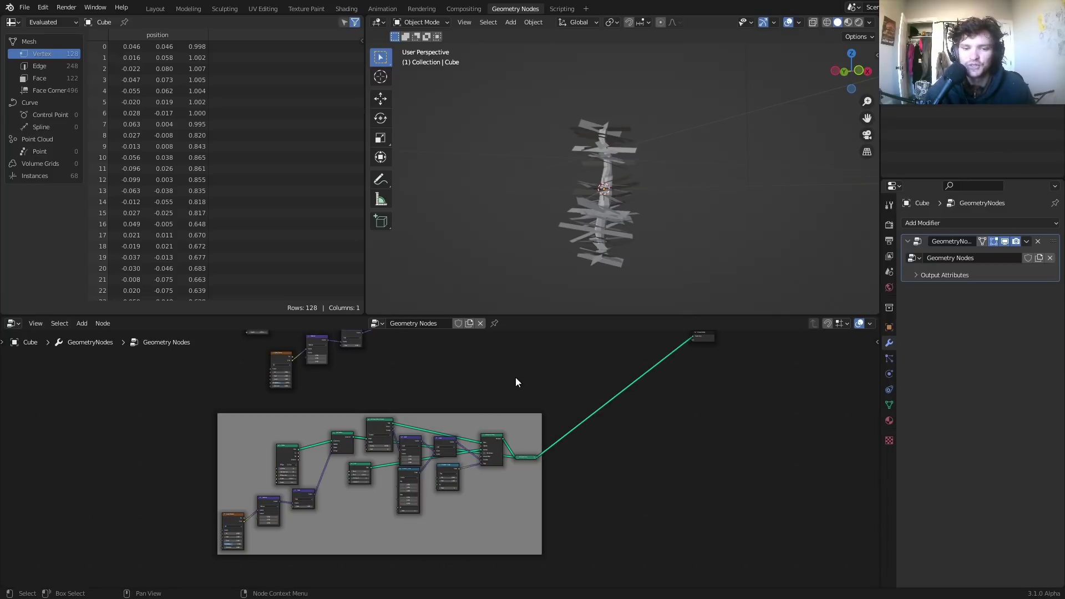
Step: Connect the cone's Set Position node to the Group Output and save the file
middle_drag(515, 377, 452, 430)
ctrl+shift+click(347, 354)
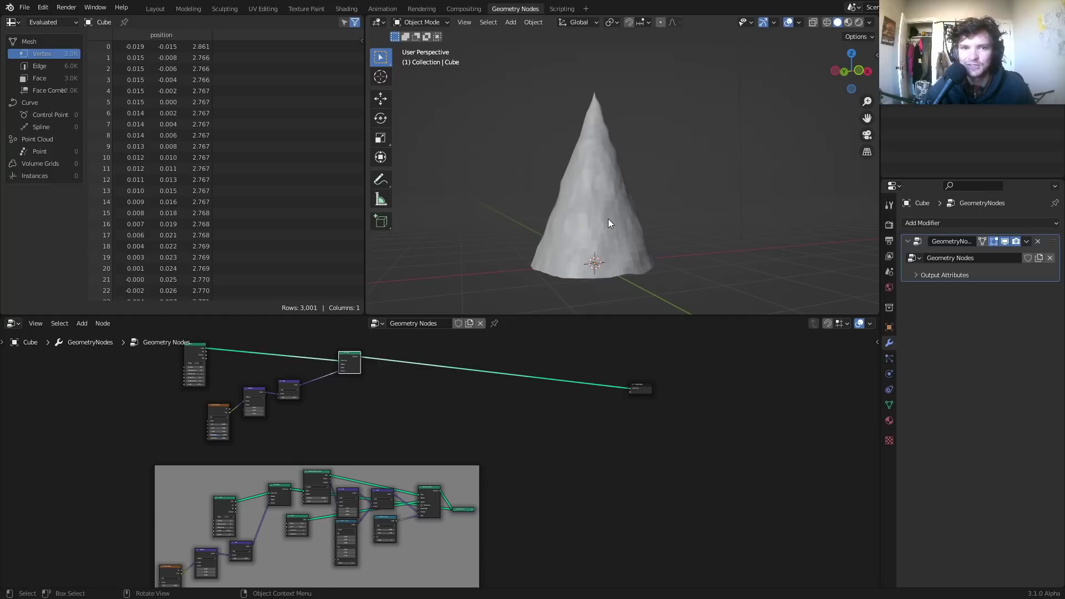
key(ctrl+s)
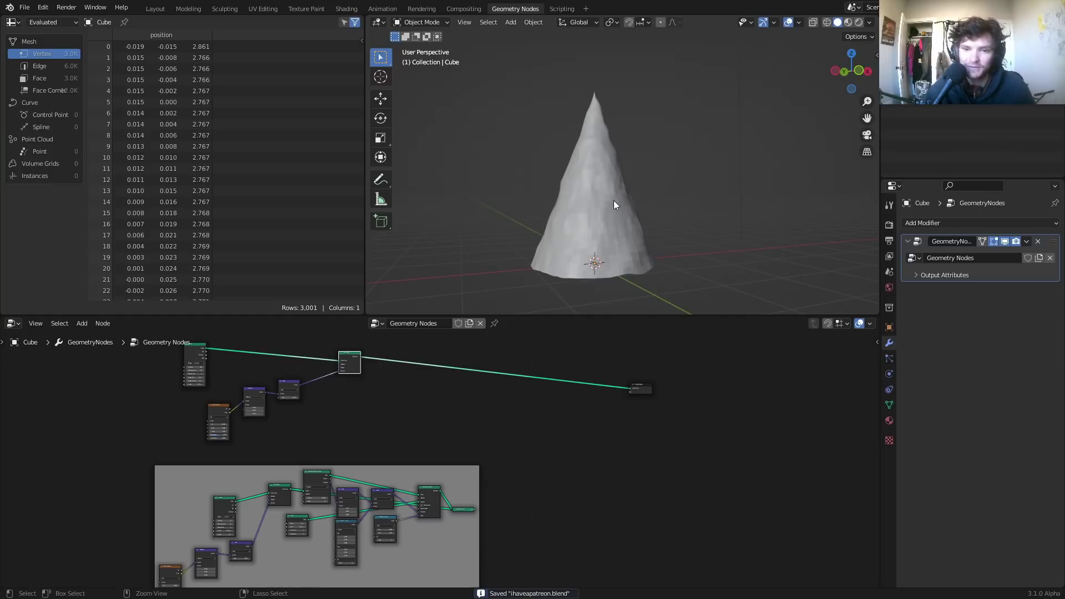
Step: Insert a Distribute Points on Faces node after the cone's Set Position node and set its density to about 146
scroll(485, 405, up, 3)
middle_drag(442, 364, 408, 447)
scroll(382, 427, up, 4)
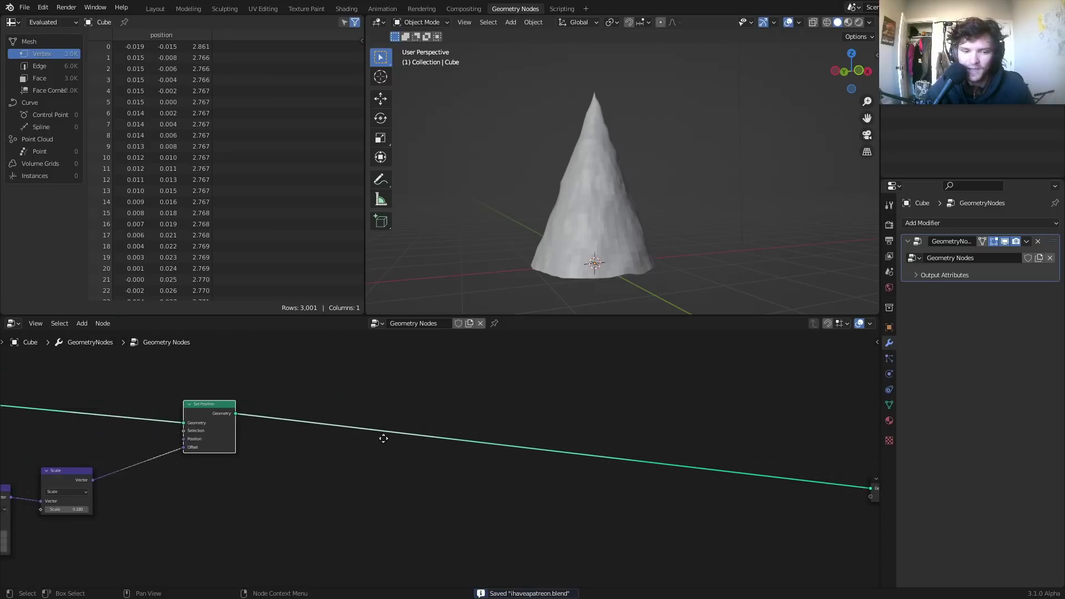
key(shift+a)
click(299, 367)
text(dist)
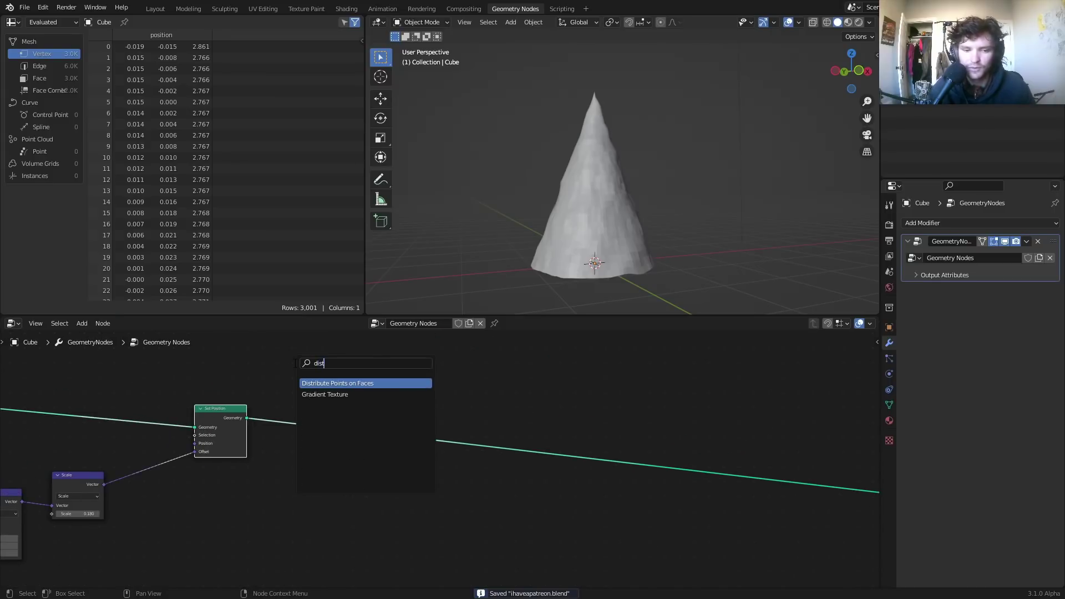
key(Return)
click(368, 345)
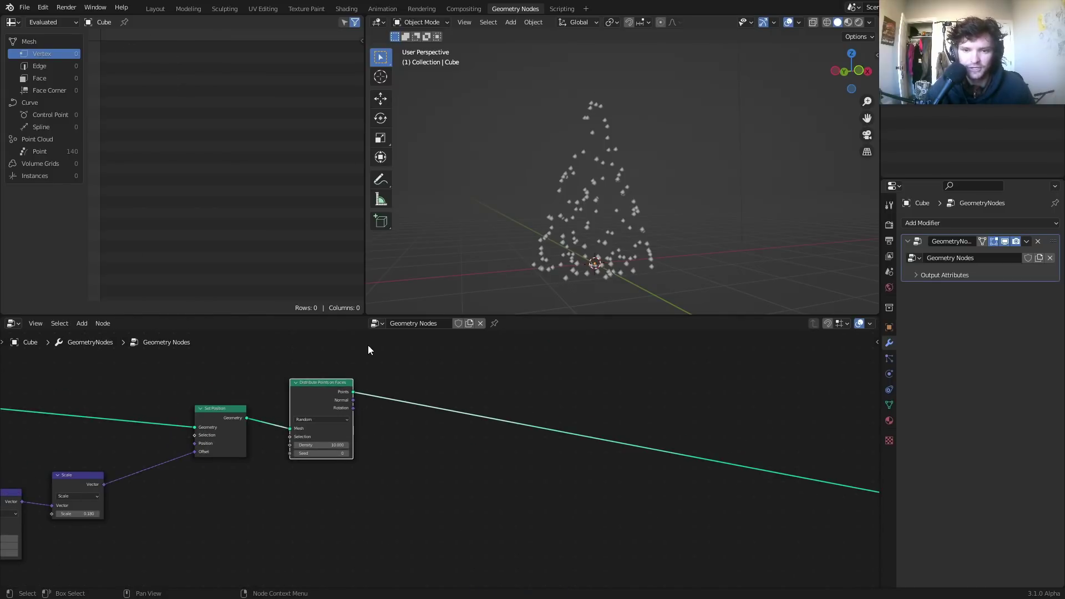
scroll(355, 398, up, 2)
drag(299, 440, 345, 459)
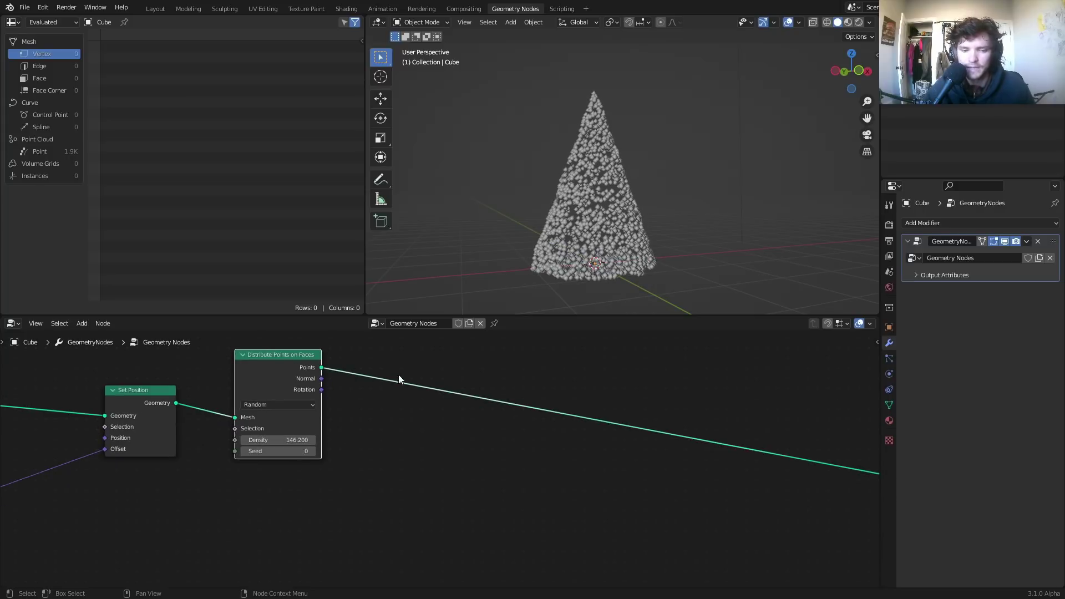
Step: Insert an Instance on Points node after the cone's Distribute Points on Faces node
key(shift+a)
click(391, 354)
text(inst)
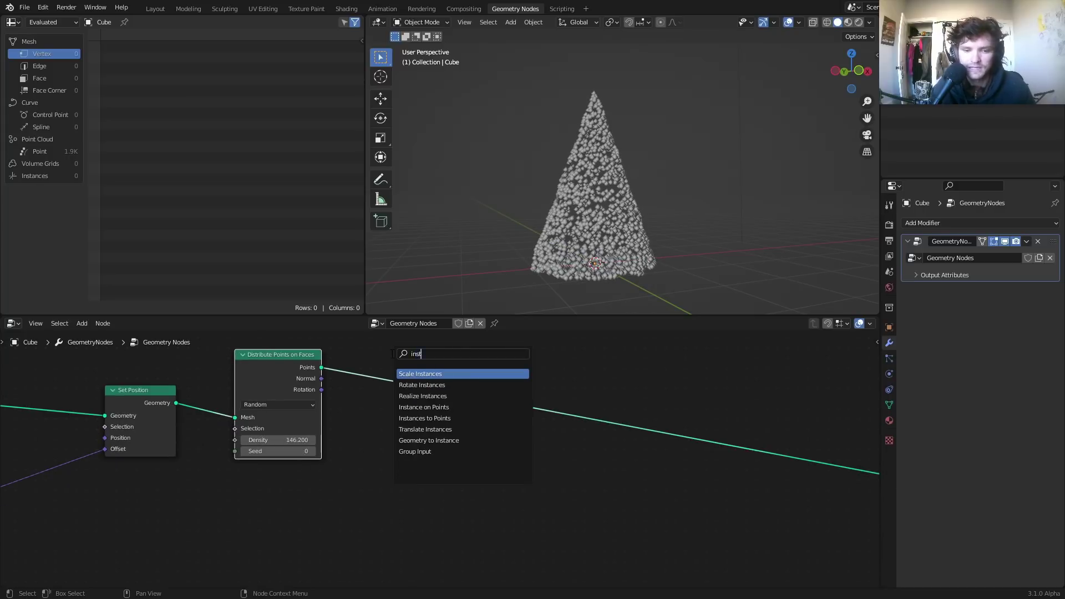
text(ance on p)
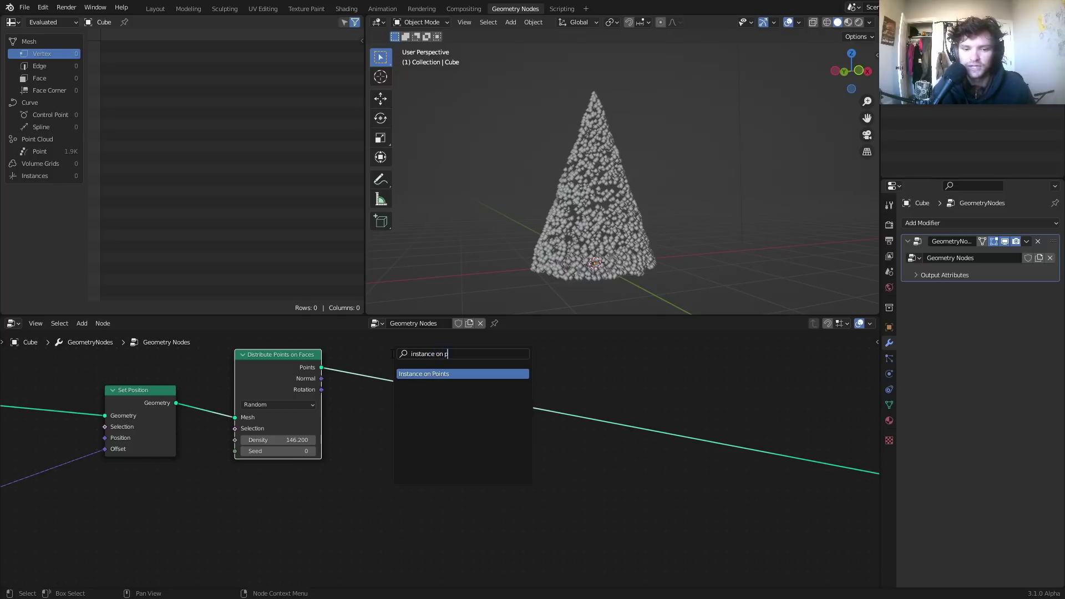
key(Return)
click(391, 354)
key(g)
click(580, 365)
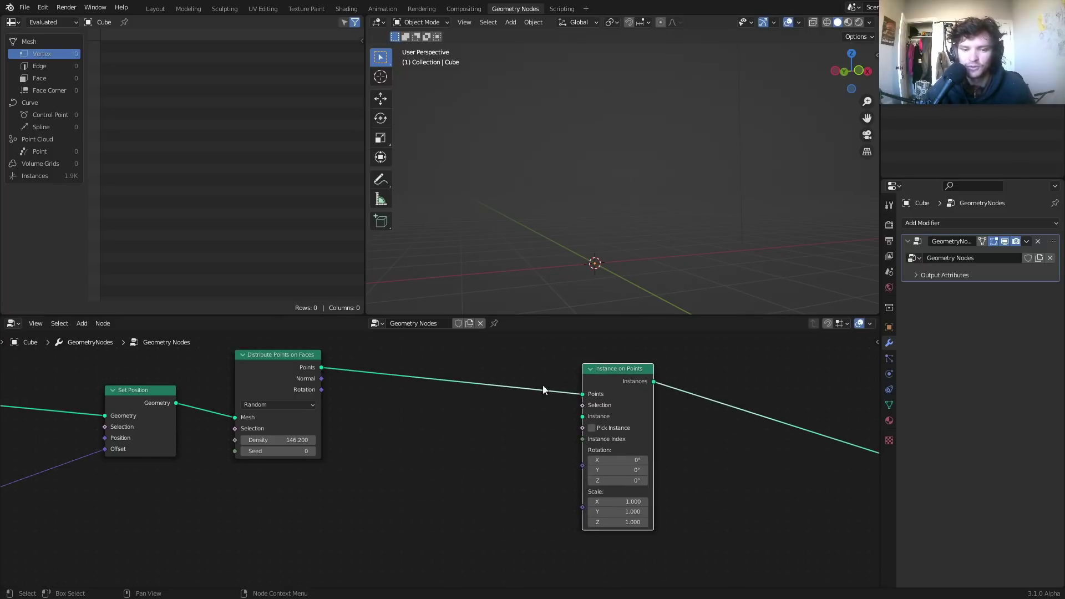
Step: Connect the framed branch's Join Geometry output to the Instance input of the new Instance on Points node and shift the frame aside
scroll(482, 421, down, 9)
middle_drag(491, 513, 459, 427)
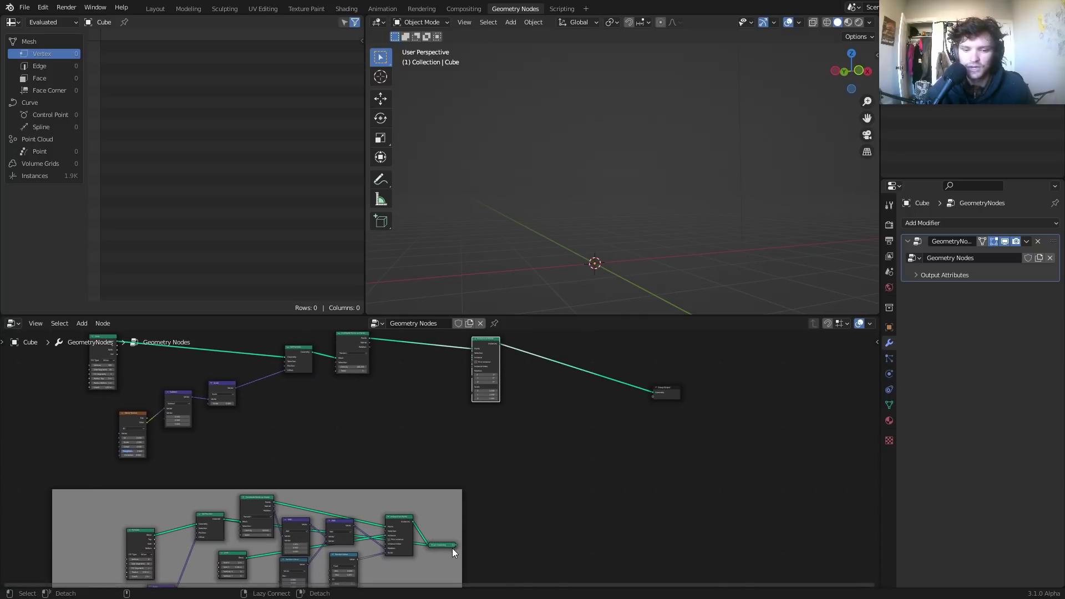
alt+right_drag(451, 546, 480, 377)
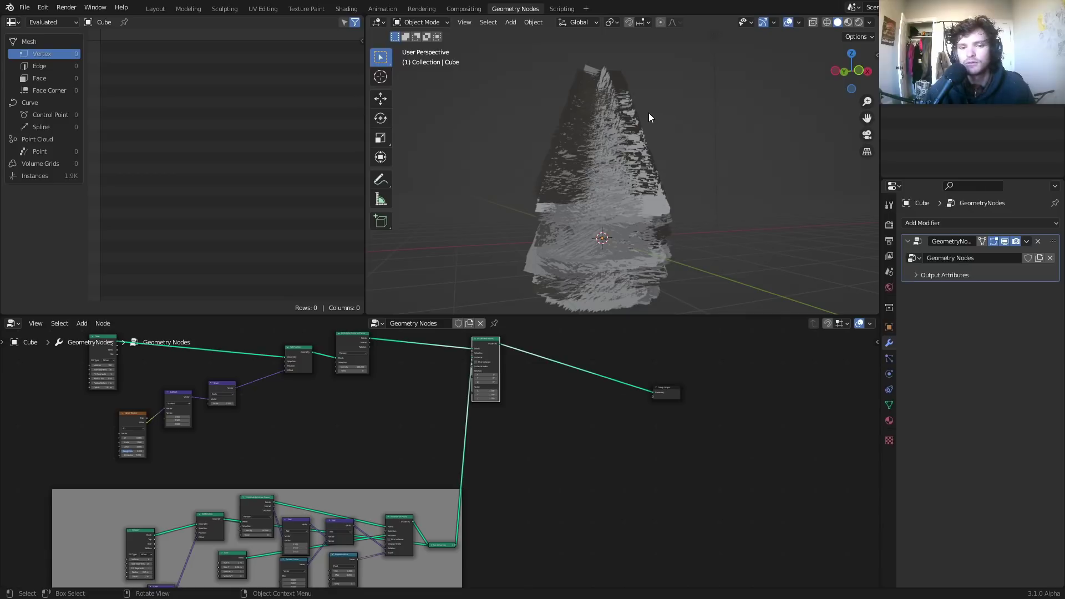
click(377, 493)
drag(378, 494, 310, 483)
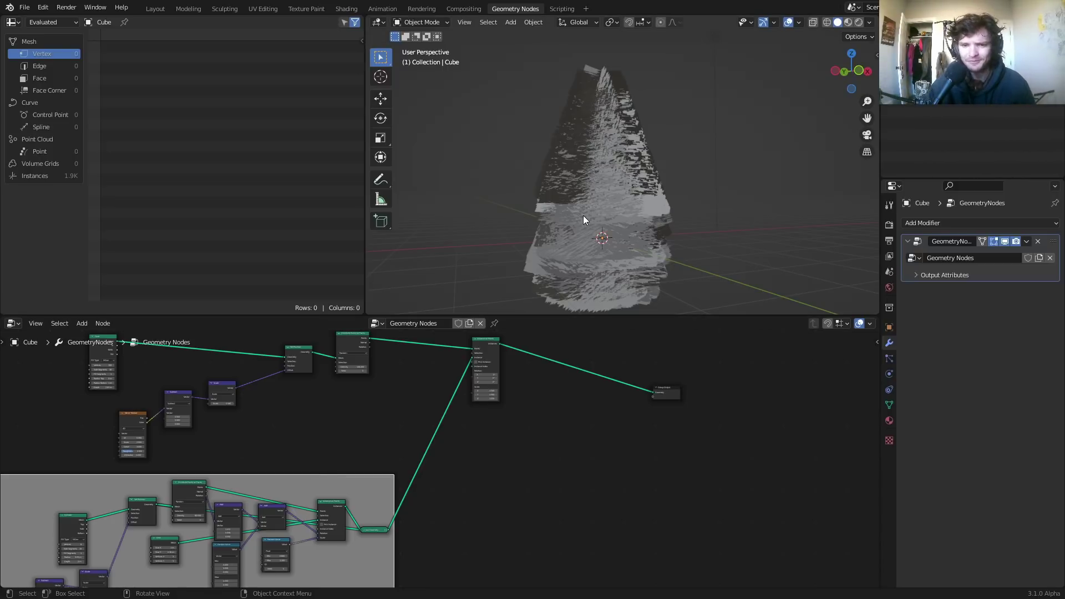
Step: Link the Rotation output of the cone's Distribute Points on Faces node to the Instance on Points Rotation input and save the file
scroll(507, 381, up, 5)
middle_drag(437, 385, 440, 488)
scroll(438, 483, up, 7)
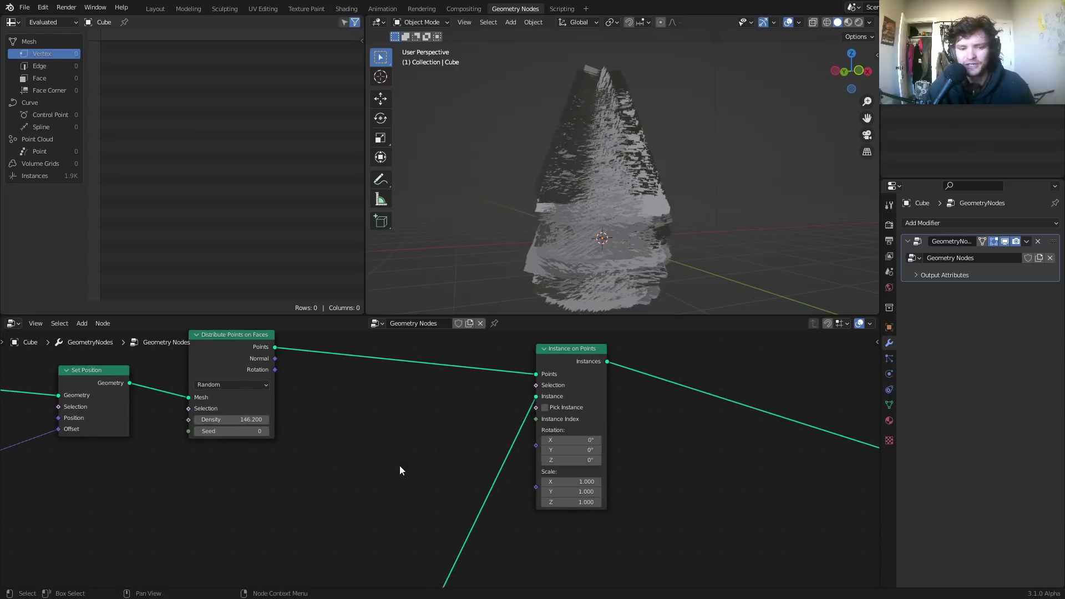
middle_drag(617, 128, 636, 164)
middle_drag(267, 383, 258, 421)
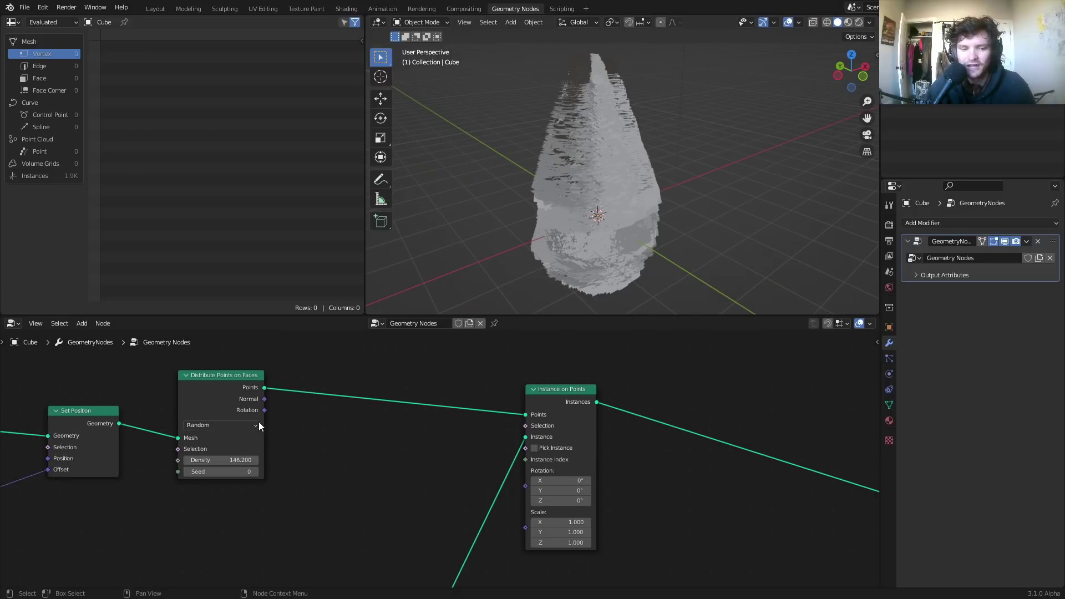
scroll(257, 421, up, 4)
drag(200, 392, 557, 496)
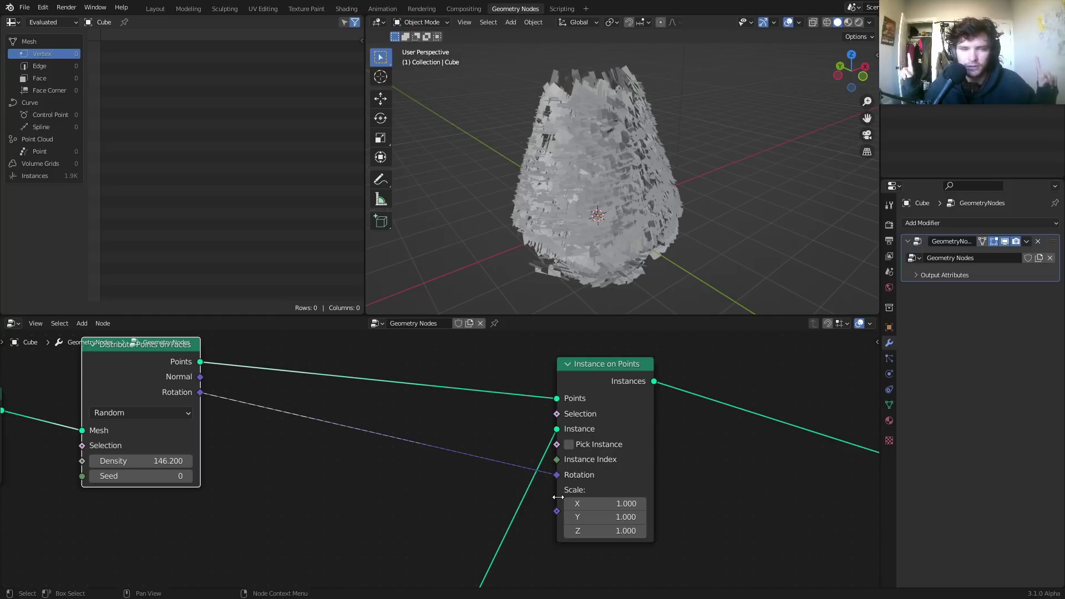
scroll(601, 163, up, 2)
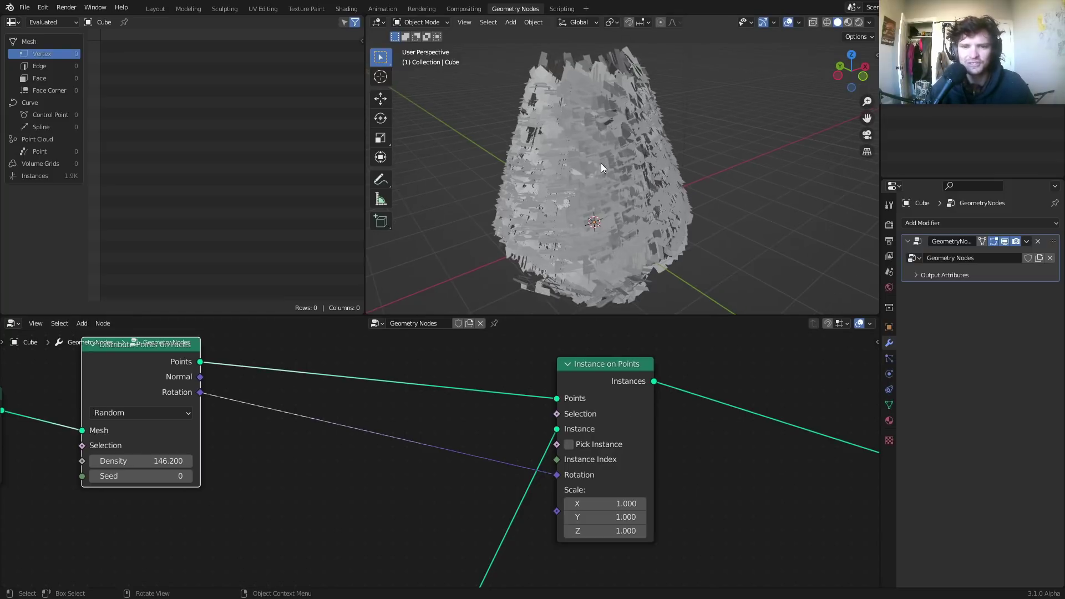
shift+middle_drag(574, 123, 584, 164)
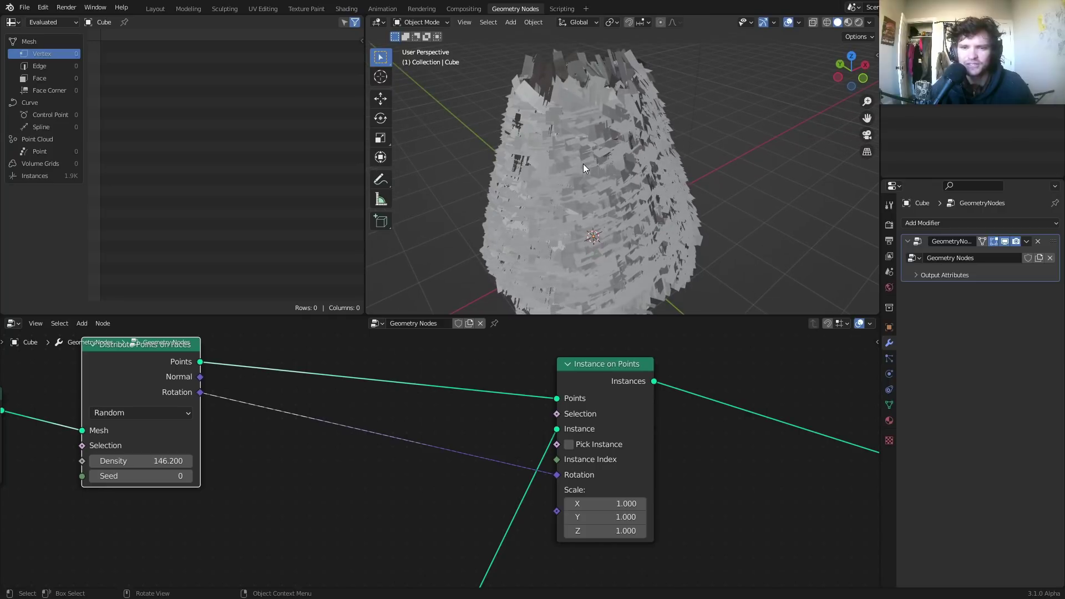
key(ctrl+s)
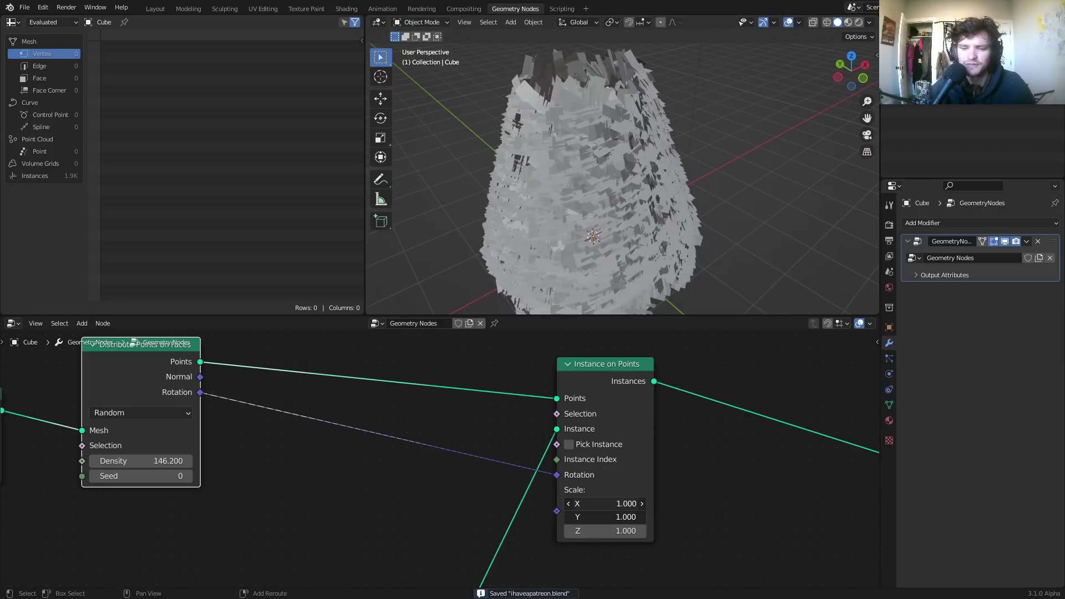
Step: Set the Instance on Points scale to 0.060 on X, Y and Z
drag(605, 503, 541, 504)
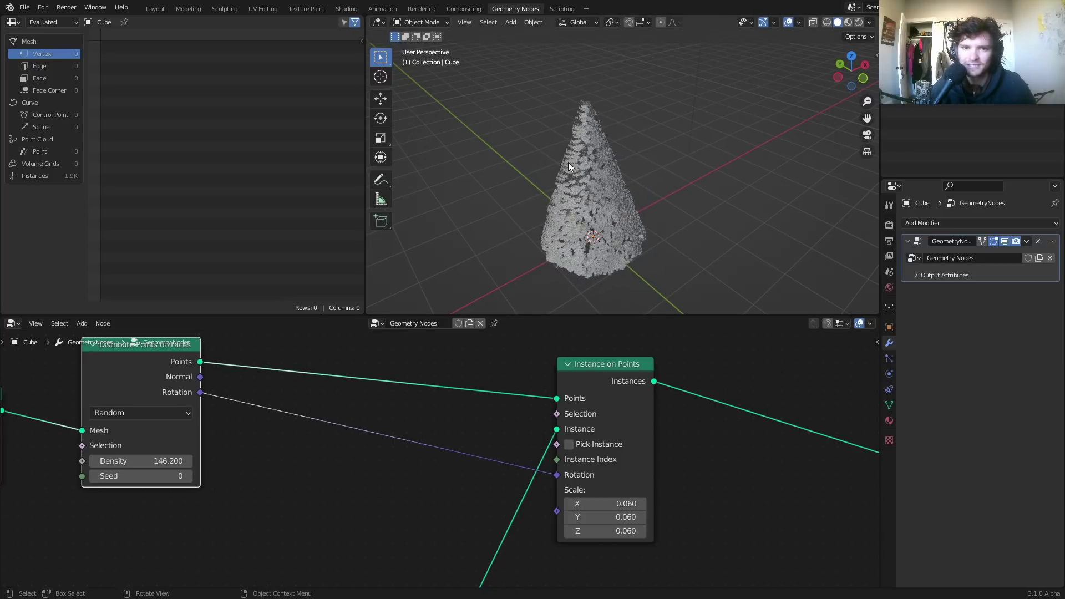
scroll(596, 168, up, 6)
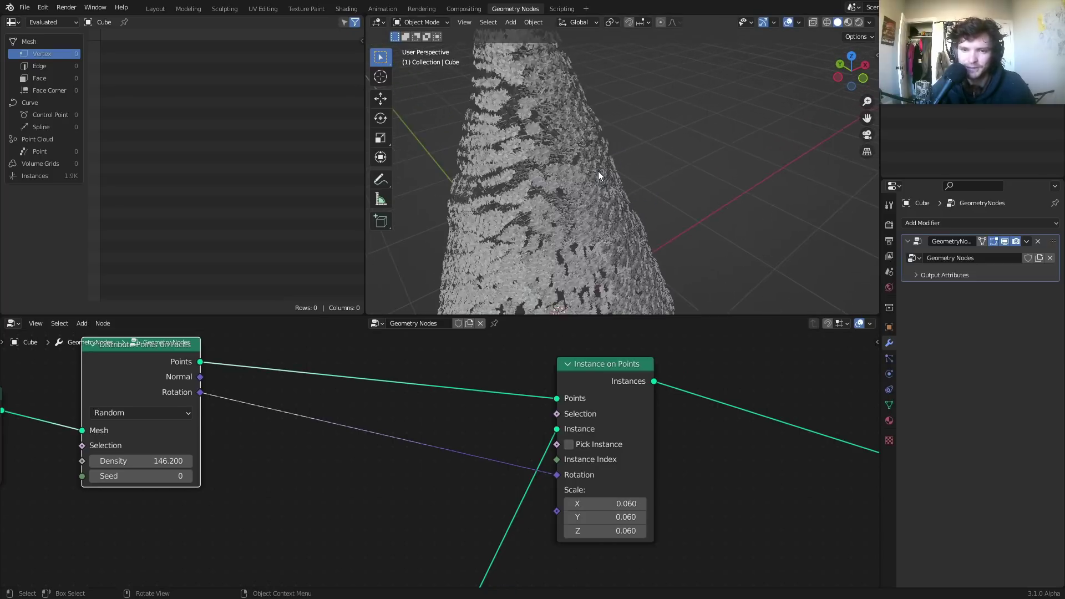
middle_drag(590, 179, 673, 153)
scroll(583, 401, down, 4)
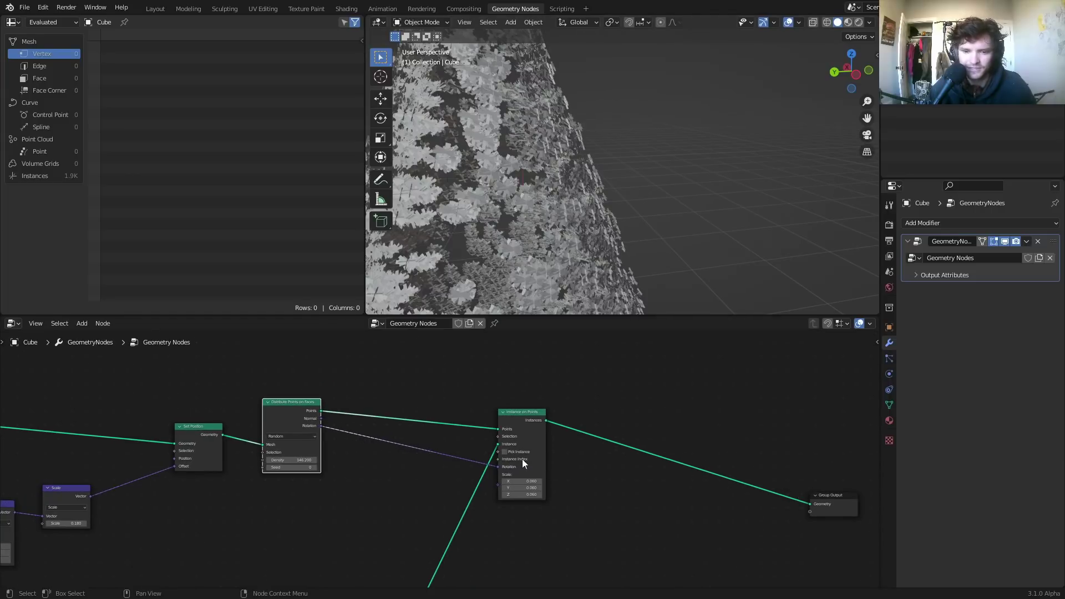
Step: Combine the cone's Set Position mesh with the branch instances through a Join Geometry node, and move that node closer to the Group Output
ctrl+shift+right_drag(522, 411, 180, 426)
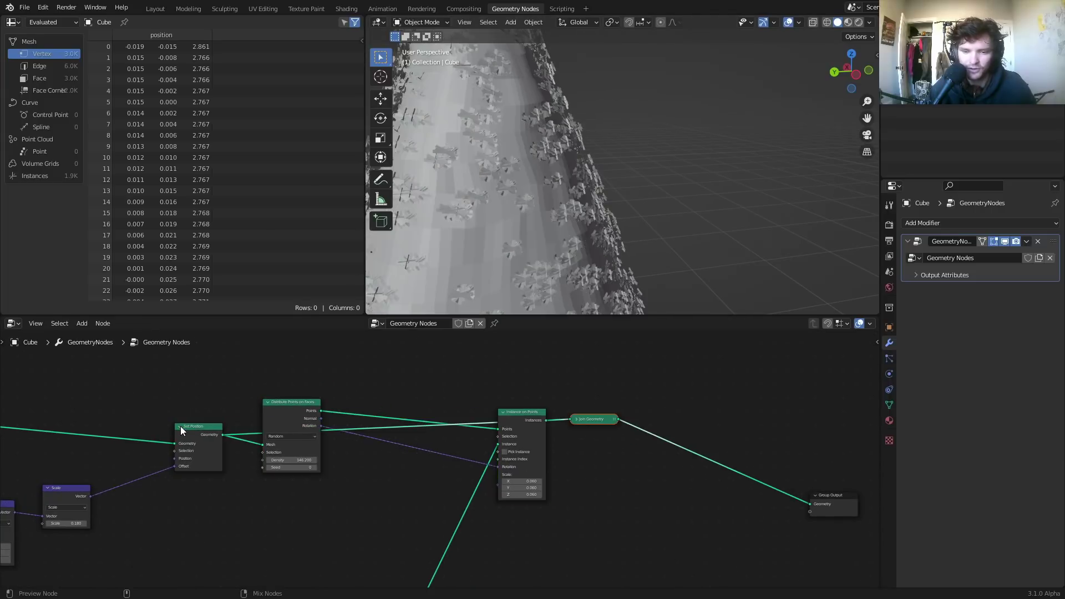
scroll(589, 177, up, 5)
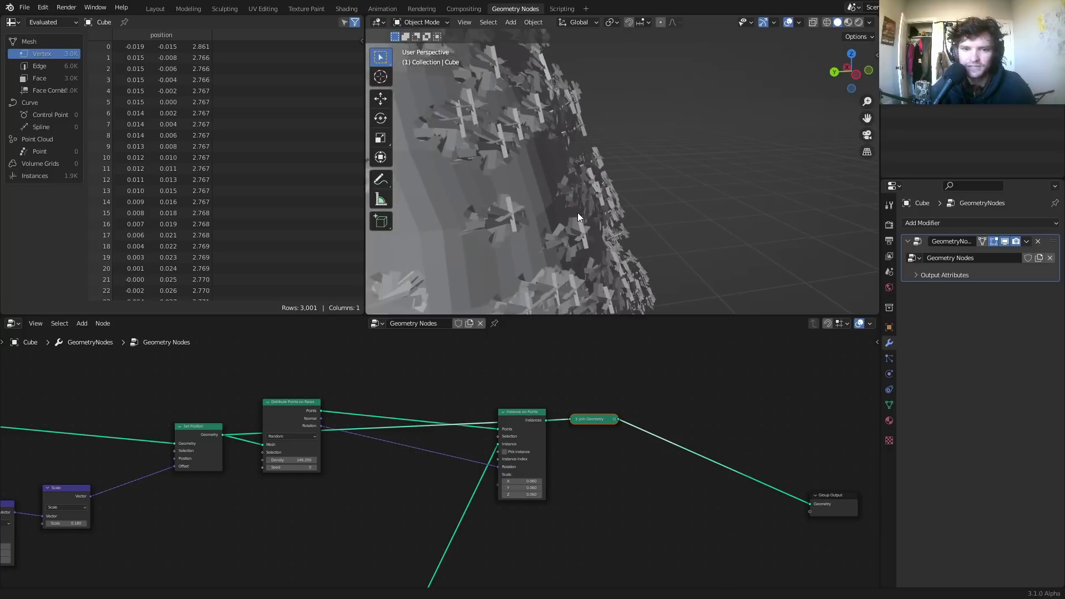
middle_drag(578, 196, 654, 201)
scroll(671, 202, up, 4)
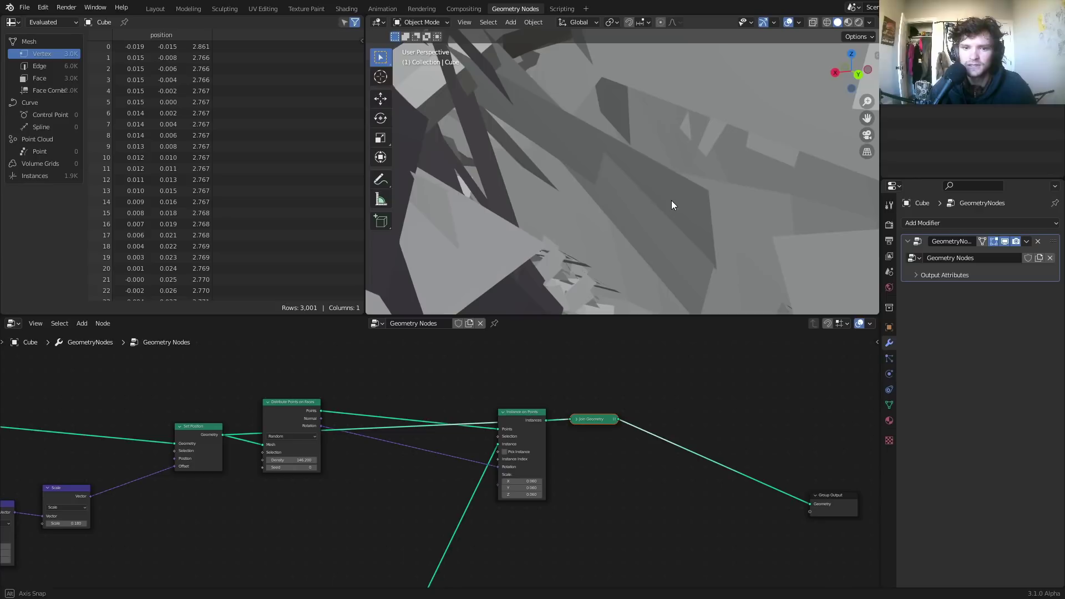
middle_drag(544, 140, 507, 142)
mouse_move(624, 138)
middle_down()
mouse_move(612, 142)
mouse_move(640, 133)
middle_up()
scroll(640, 133, up, 3)
scroll(638, 134, up, 3)
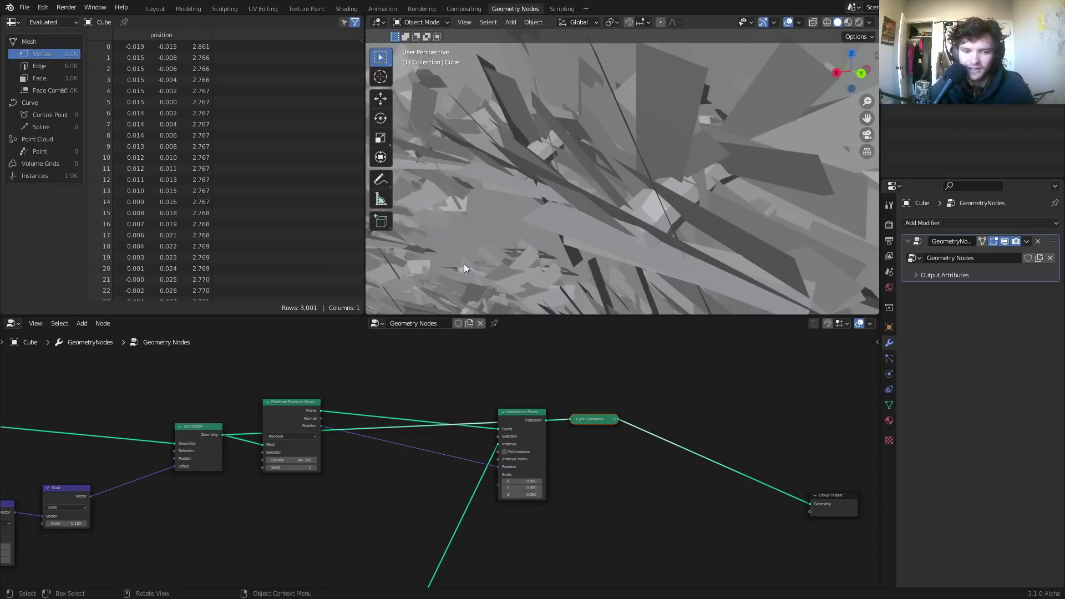
scroll(447, 441, up, 3)
ctrl+scroll(531, 441, right, 2)
drag(590, 414, 818, 493)
scroll(499, 411, up, 2)
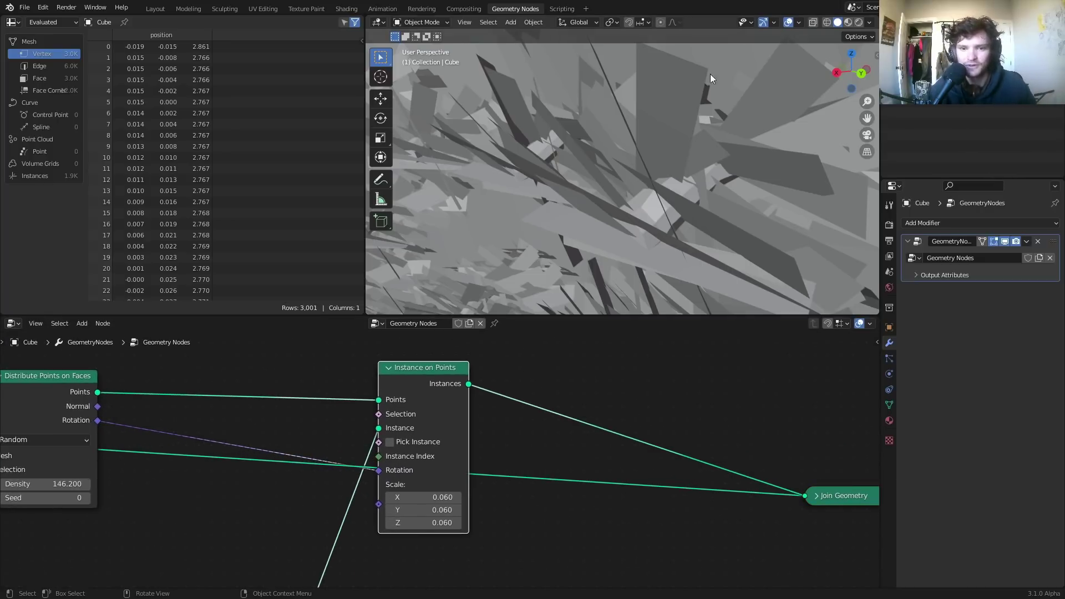
Step: Insert a Translate Instances node between Instance on Points and Join Geometry, undoing the trial change to its X translation
middle_drag(710, 75, 591, 179)
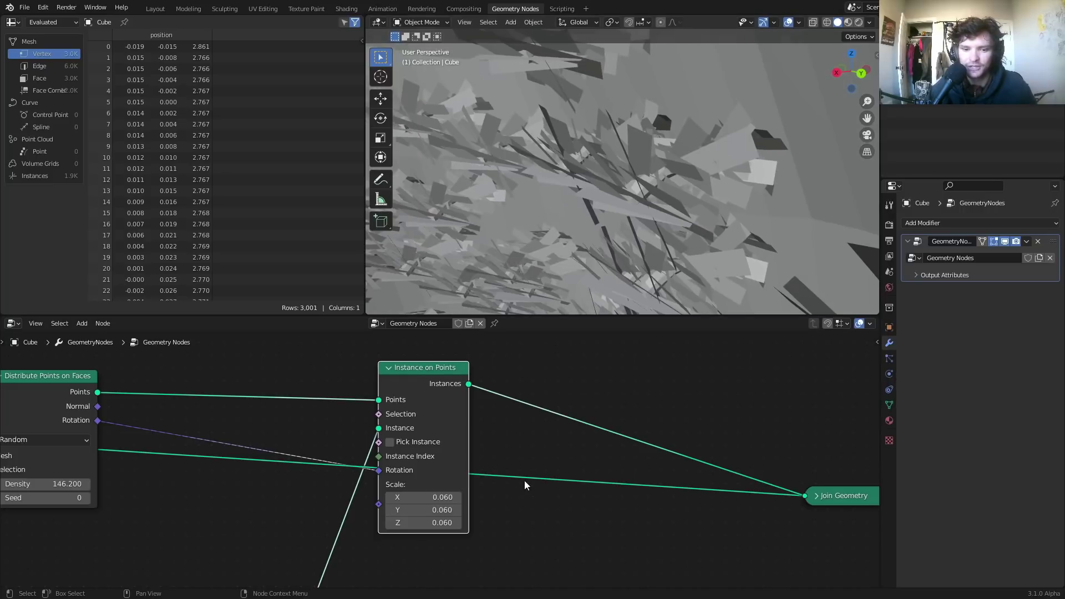
scroll(526, 484, up, 1)
key(shift+a)
text(tra)
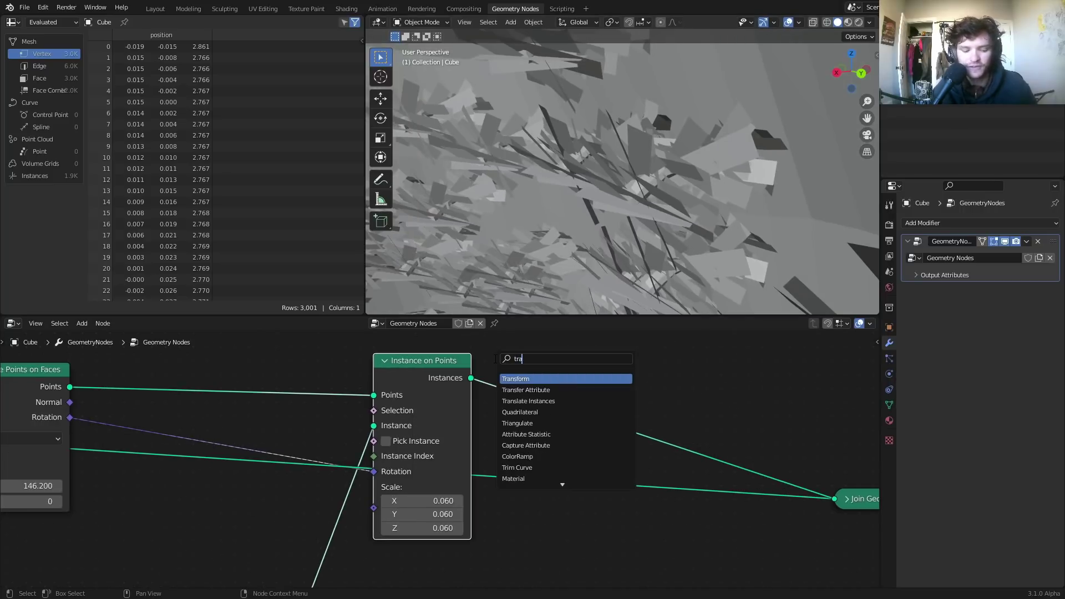
text(ns)
click(588, 379)
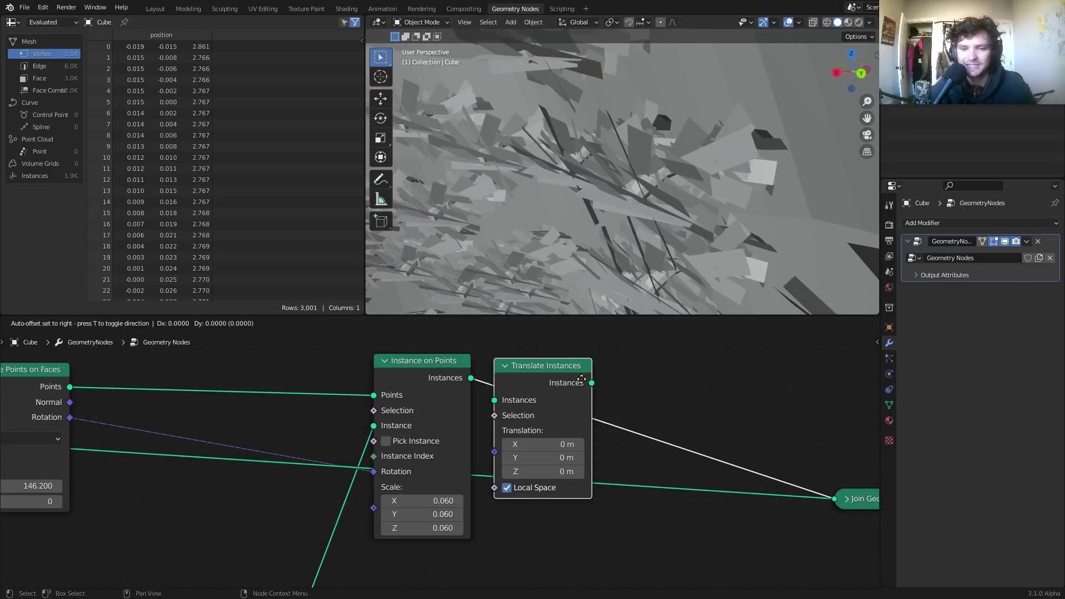
click(616, 355)
drag(576, 414, 608, 414)
key(ctrl+z)
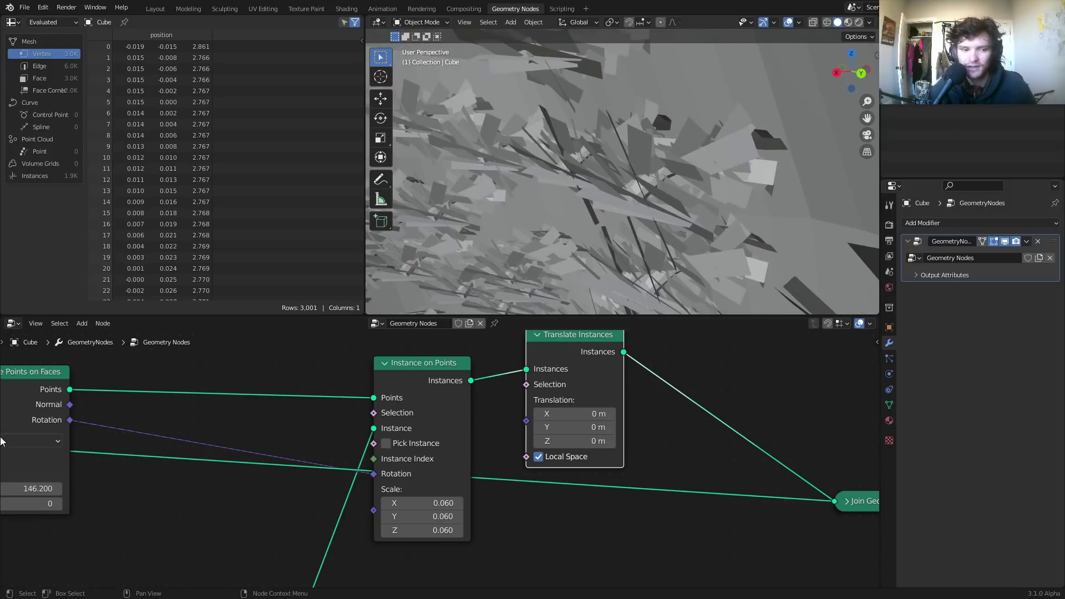
Step: Connect the Normal output of Distribute Points on Faces to the Translation input of Translate Instances
mouse_move(67, 404)
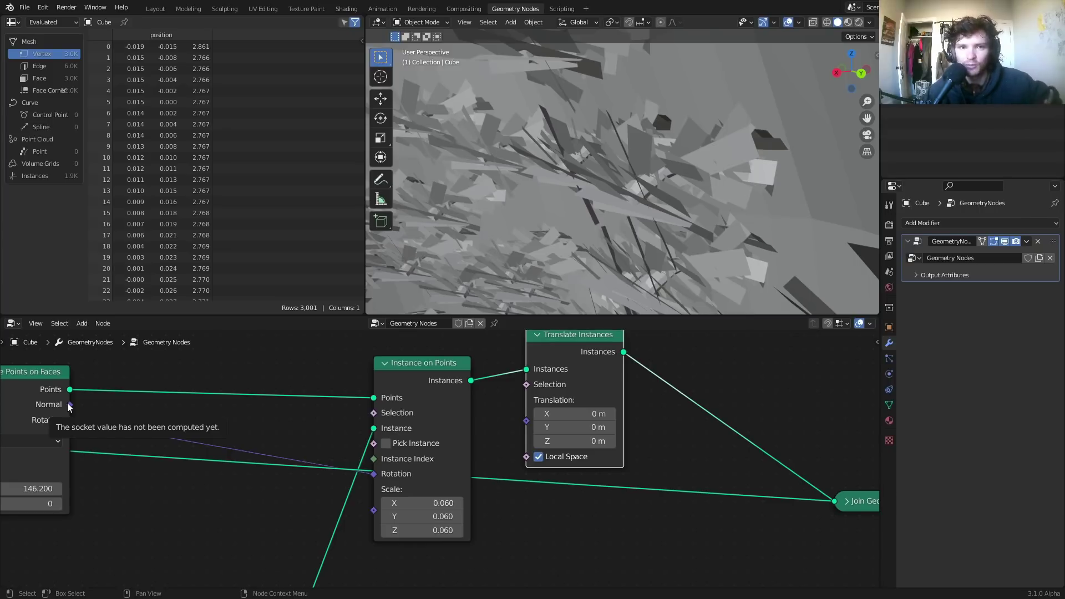
drag(68, 404, 558, 389)
middle_drag(659, 181, 543, 192)
scroll(540, 192, down, 5)
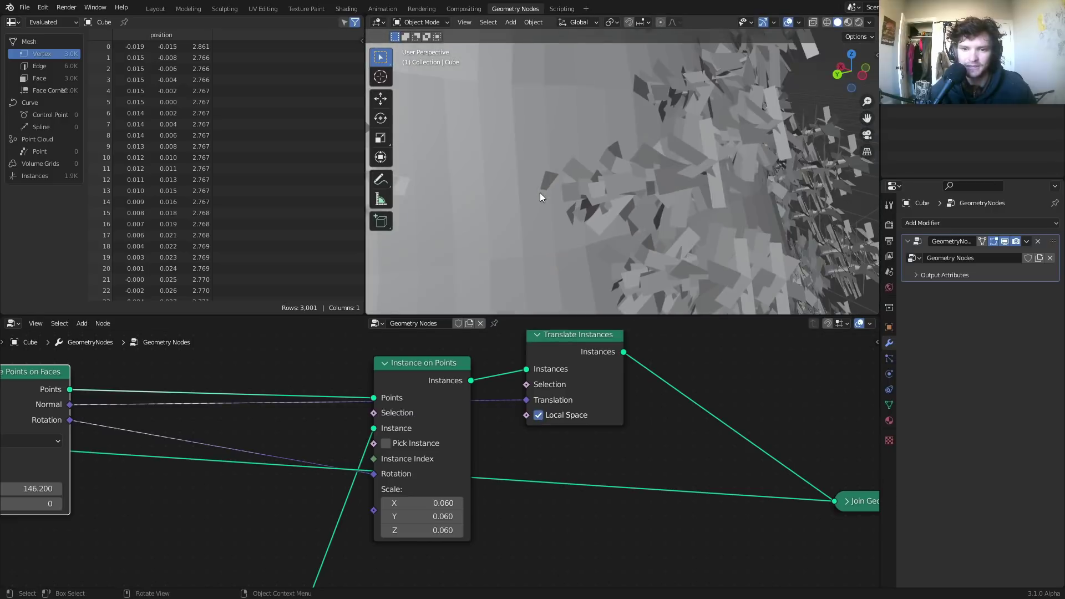
scroll(540, 192, down, 4)
middle_drag(615, 148, 585, 264)
Step: Mute and re-enable the Translate Instances node to compare its effect on the instances
click(560, 344)
key(m)
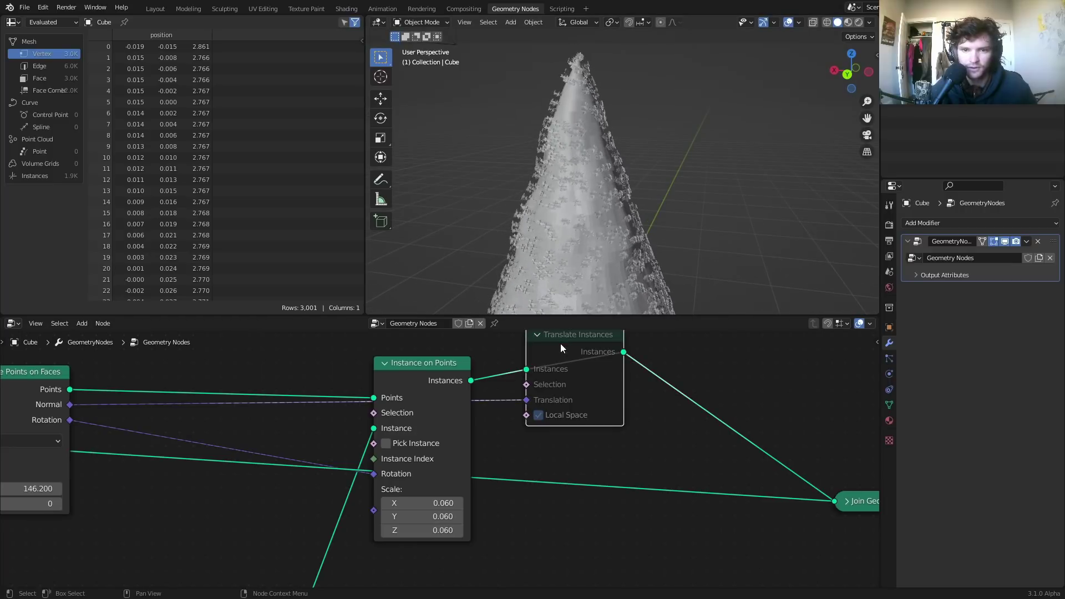
key(m)
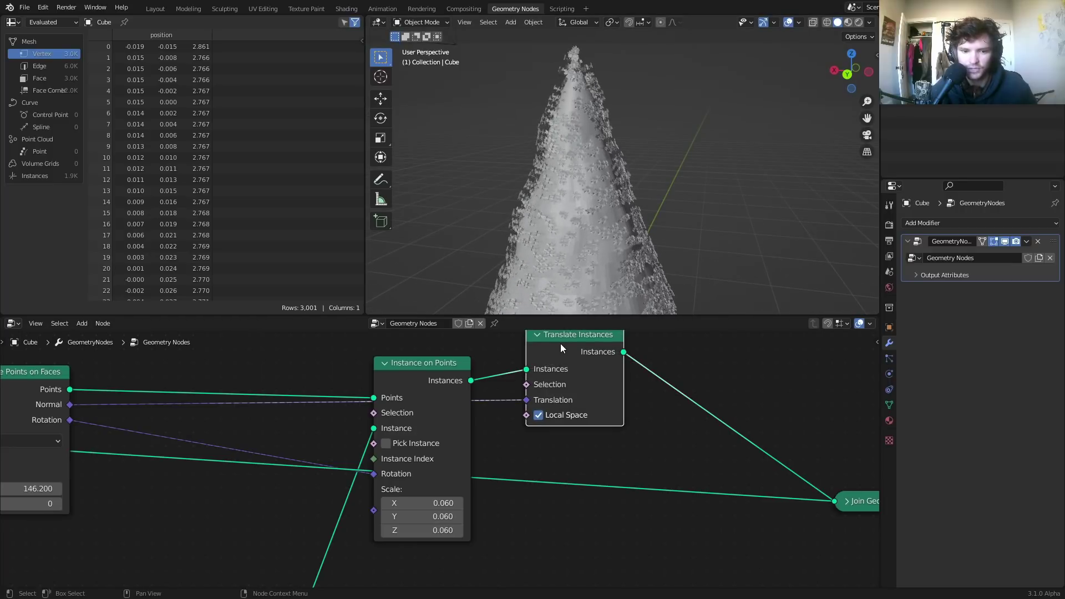
Step: Move Translate Instances farther along and insert a Vector Math node set to Scale on the link from Normal to Translation
drag(560, 348, 670, 371)
scroll(553, 360, up, 1)
key(shift+a)
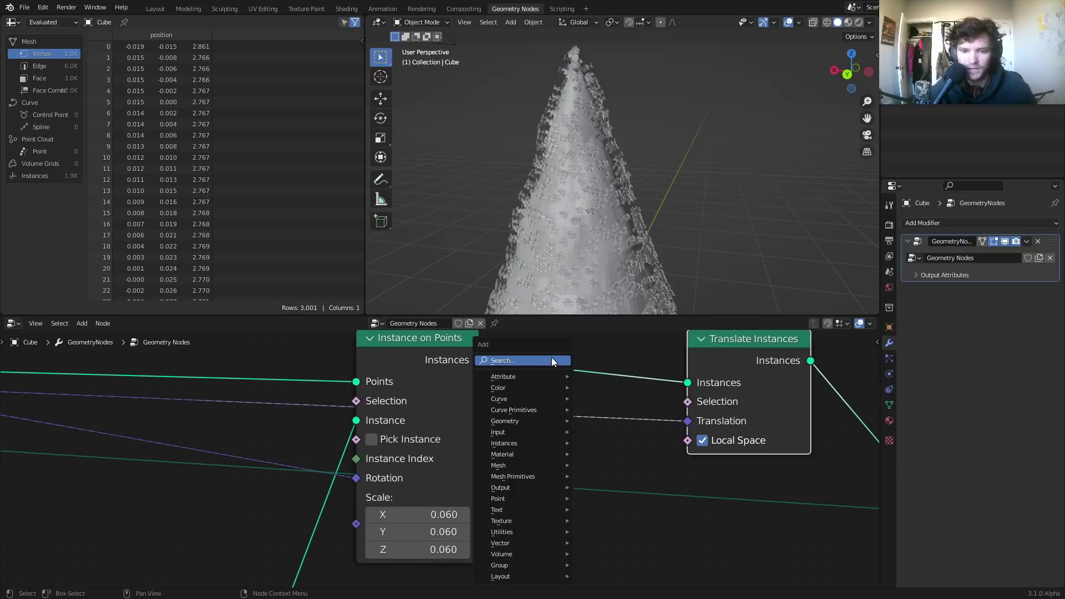
click(551, 361)
text(vec)
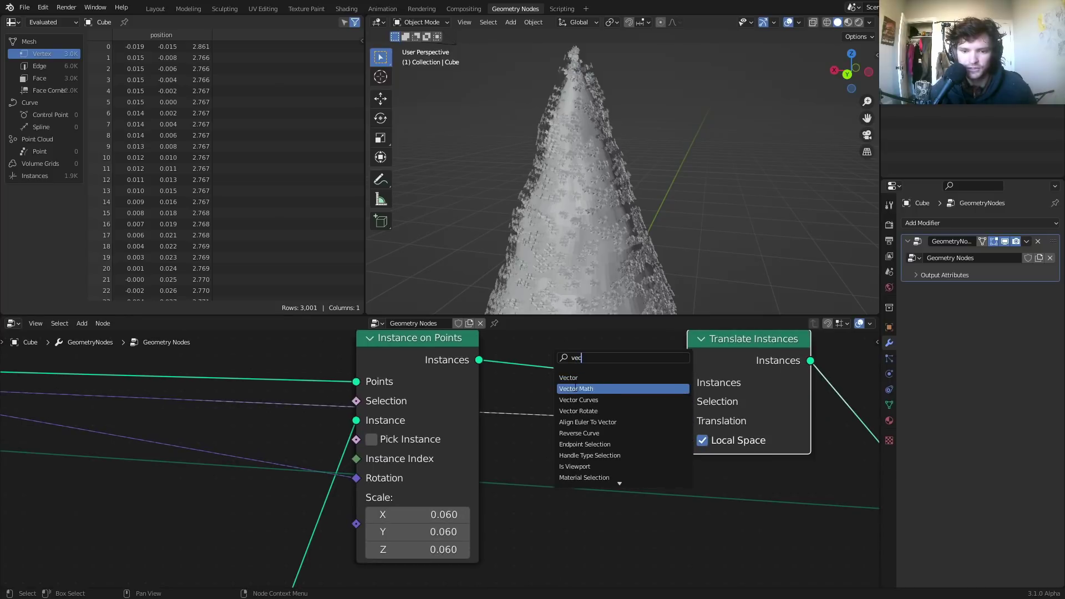
click(576, 388)
click(551, 410)
click(567, 442)
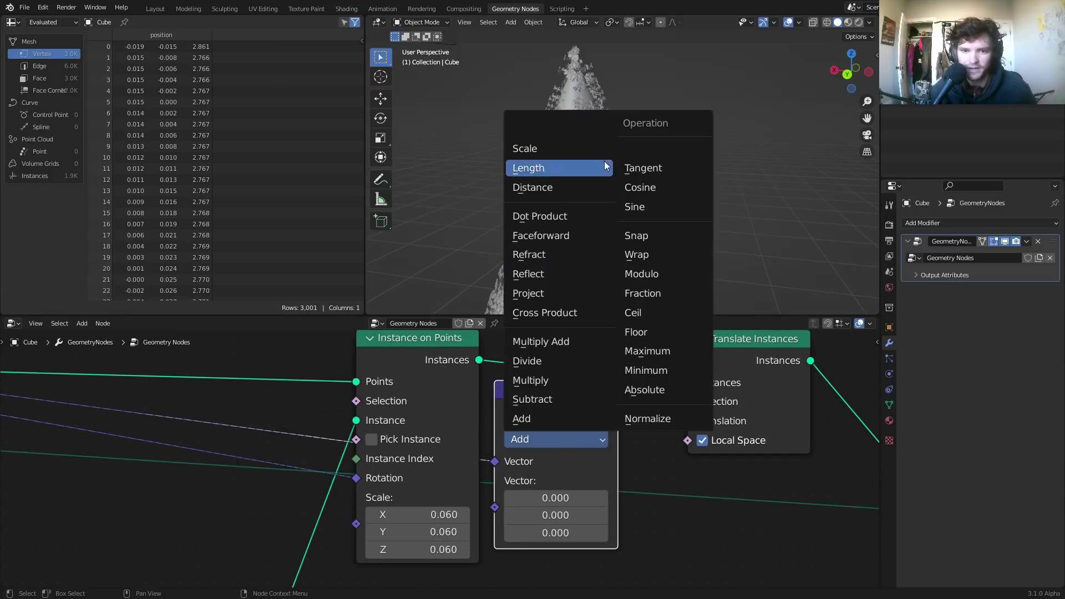
click(560, 150)
Step: Cut the Rotation link into Instance on Points and set the vector Scale node's factor to about 2.92
drag(555, 480, 636, 481)
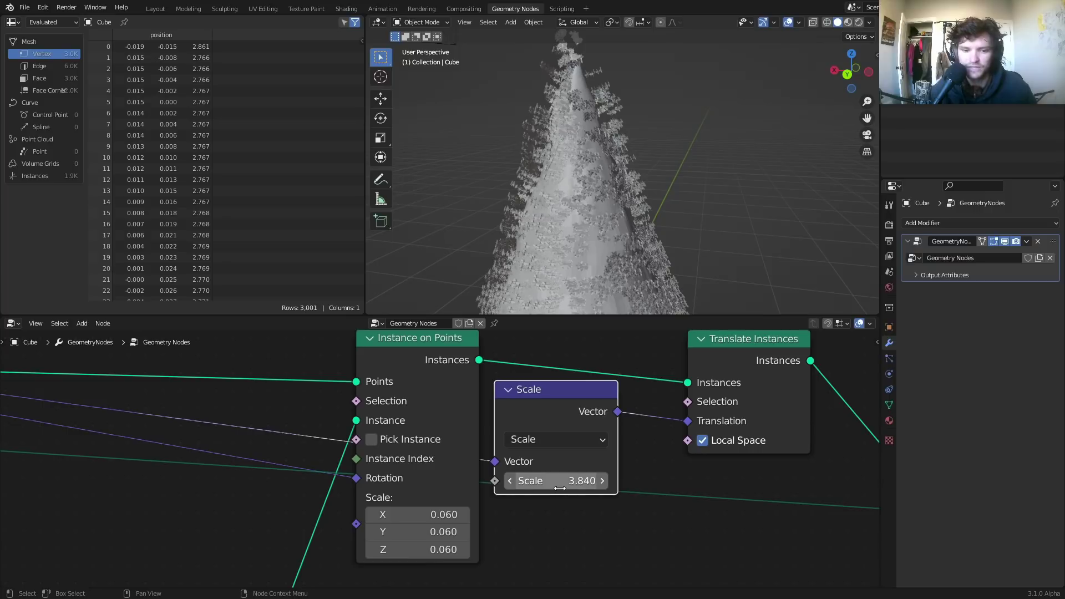
key(ctrl+z)
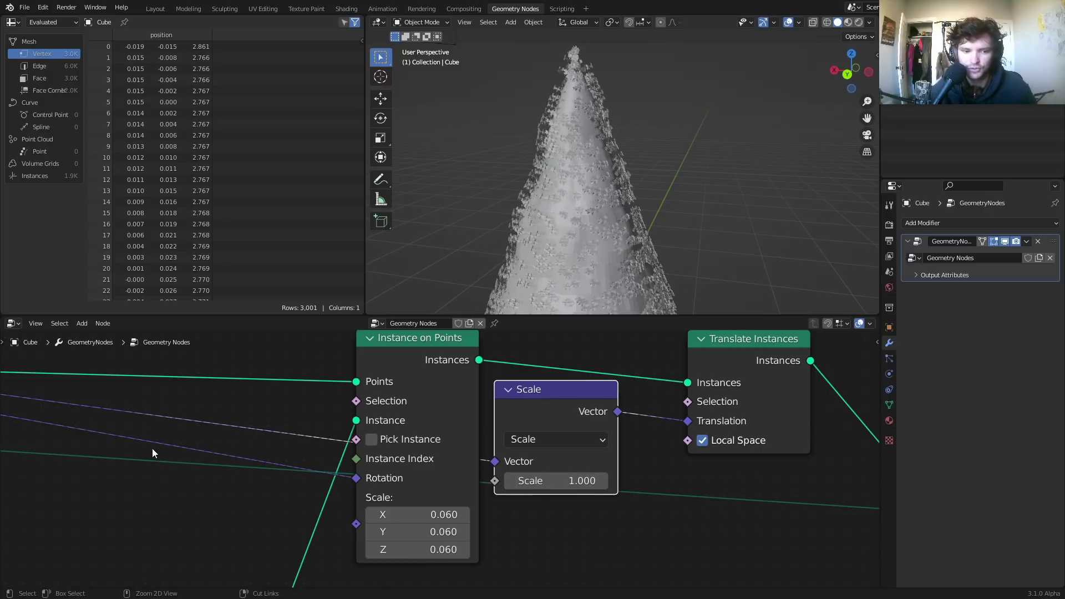
ctrl+right_drag(143, 436, 148, 431)
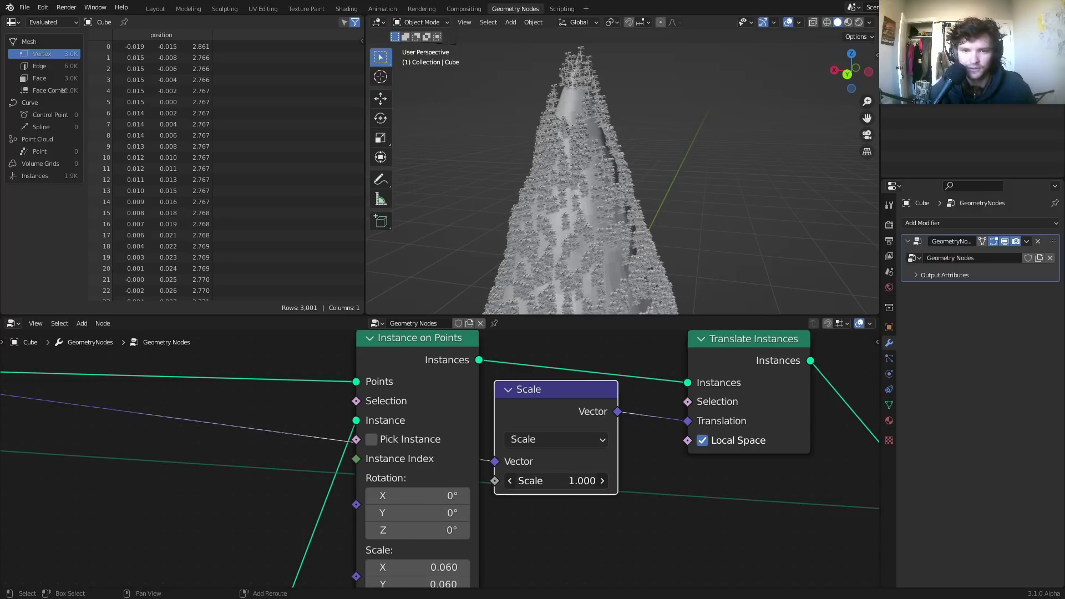
mouse_move(554, 481)
mouse_down()
mouse_move(645, 481)
mouse_move(574, 482)
mouse_up()
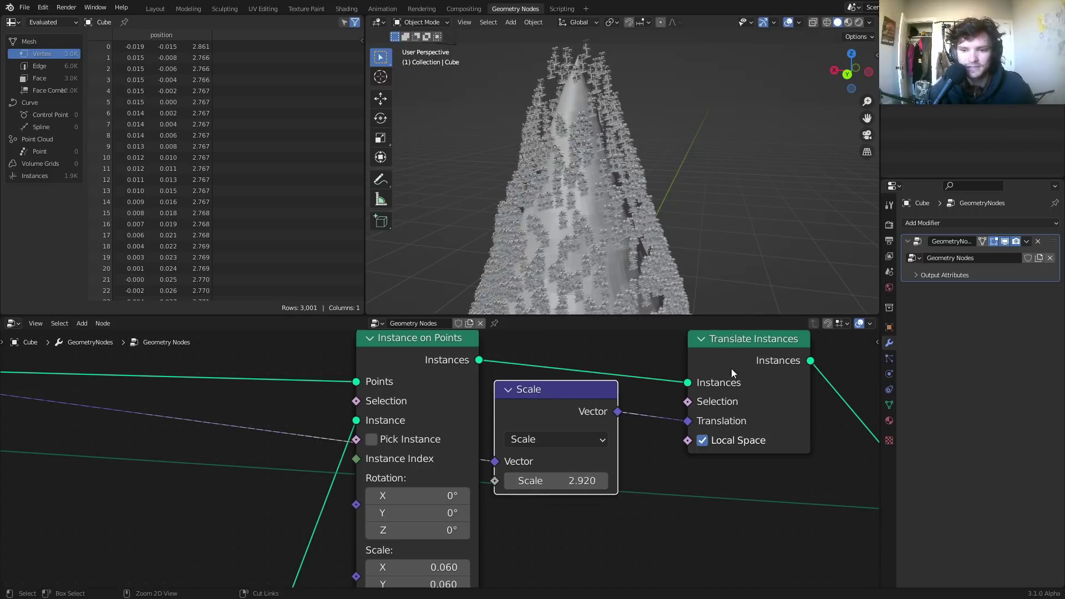
Step: Dissolve the vector Scale and Translate Instances nodes, and link the Rotation output of Distribute Points on Faces to Instance on Points
key(ctrl+x)
click(750, 355)
key(ctrl+x)
scroll(146, 426, down, 3)
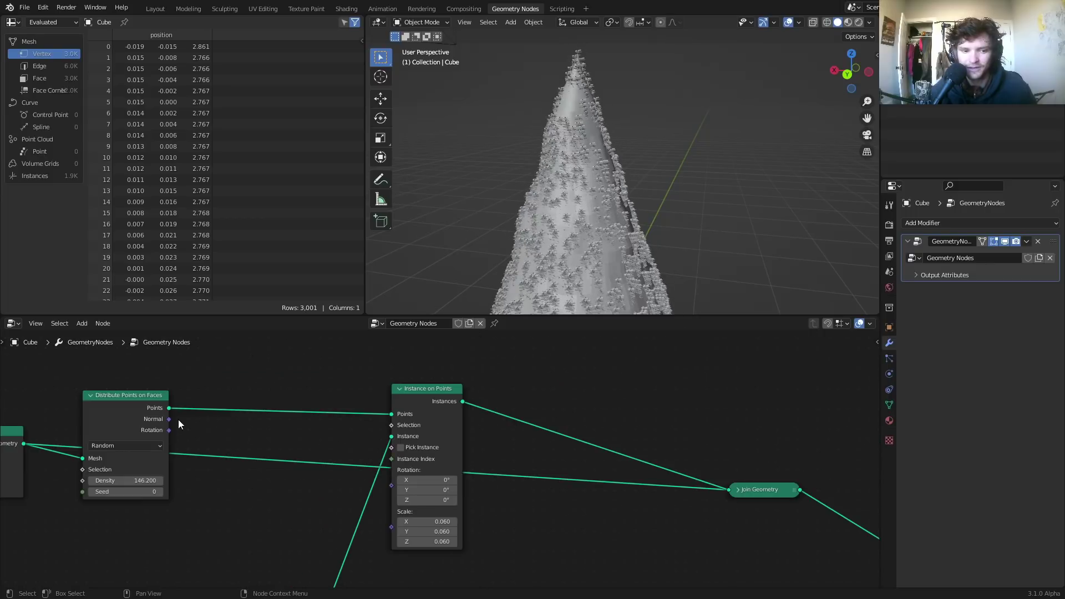
drag(169, 430, 394, 483)
drag(414, 418, 464, 424)
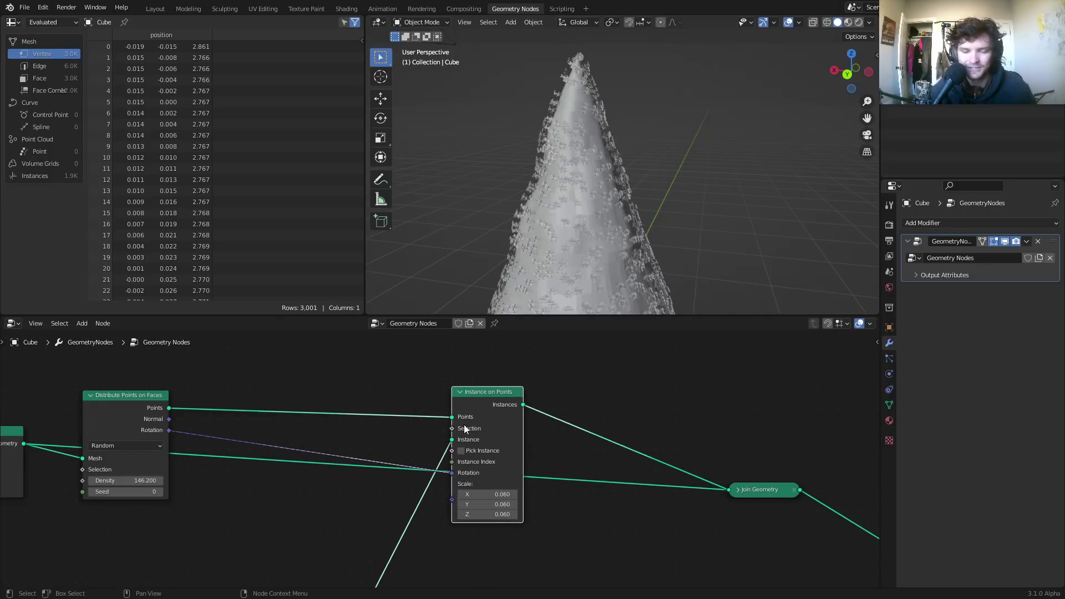
Step: Insert a Transform node on the link feeding the branch geometry into the Instance input of Instance on Points
scroll(391, 378, down, 2)
scroll(391, 379, down, 1)
scroll(422, 430, up, 2)
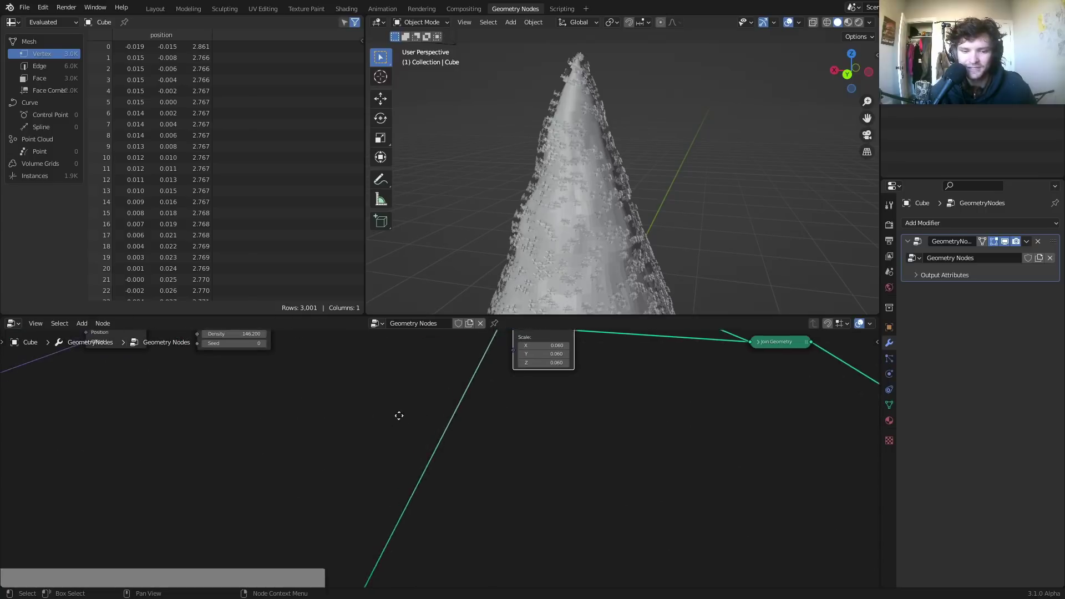
key(shift+a)
click(373, 384)
text(tr)
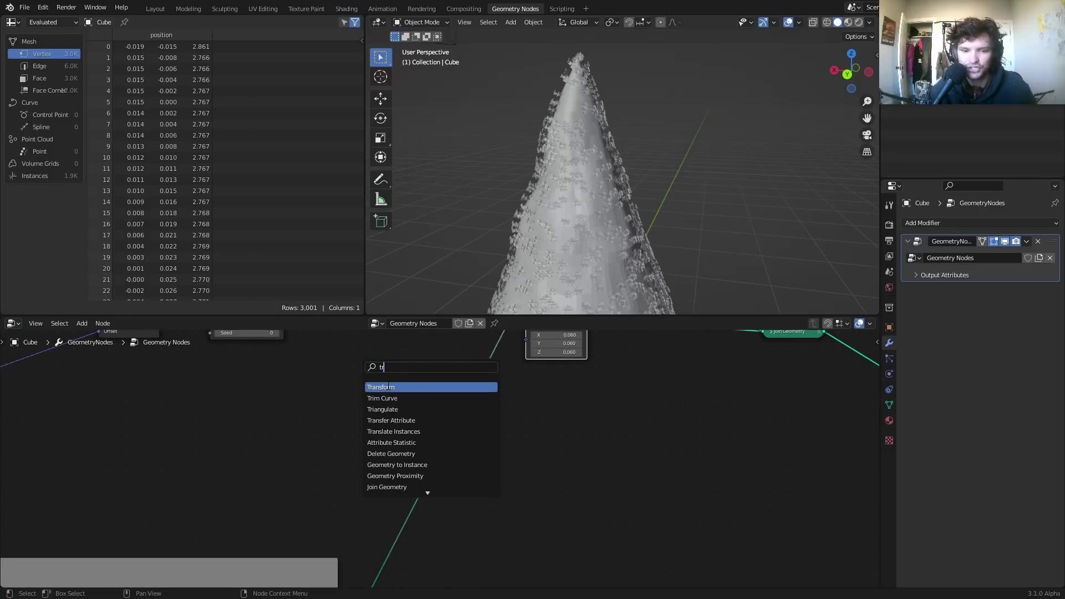
key(Return)
click(435, 404)
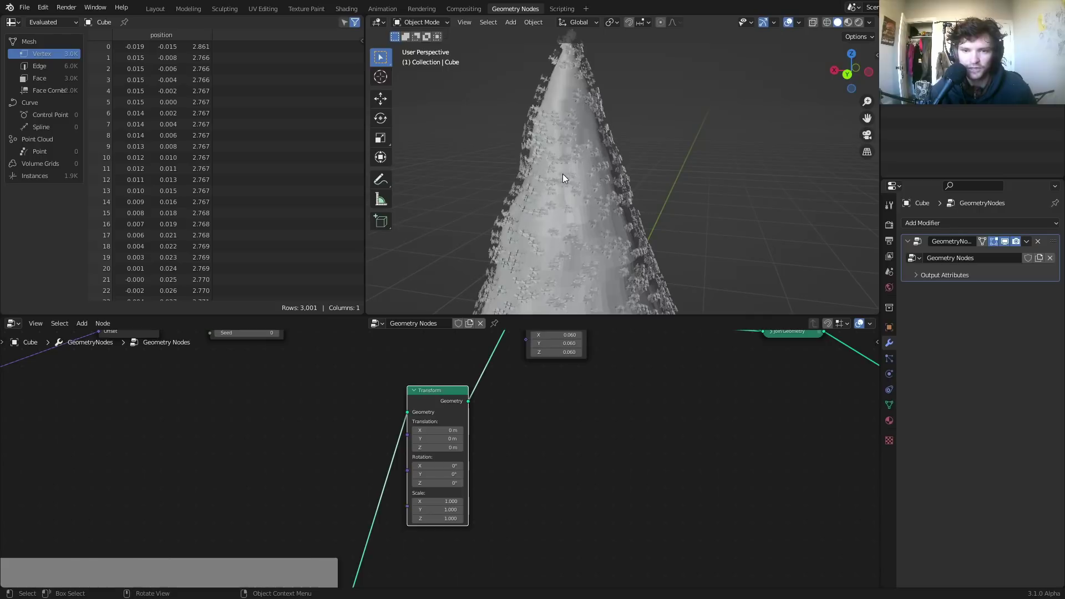
Step: Set the Transform node's Z translation to 0.8 m so the branches are offset from the cone surface
scroll(423, 460, up, 1)
drag(428, 443, 477, 443)
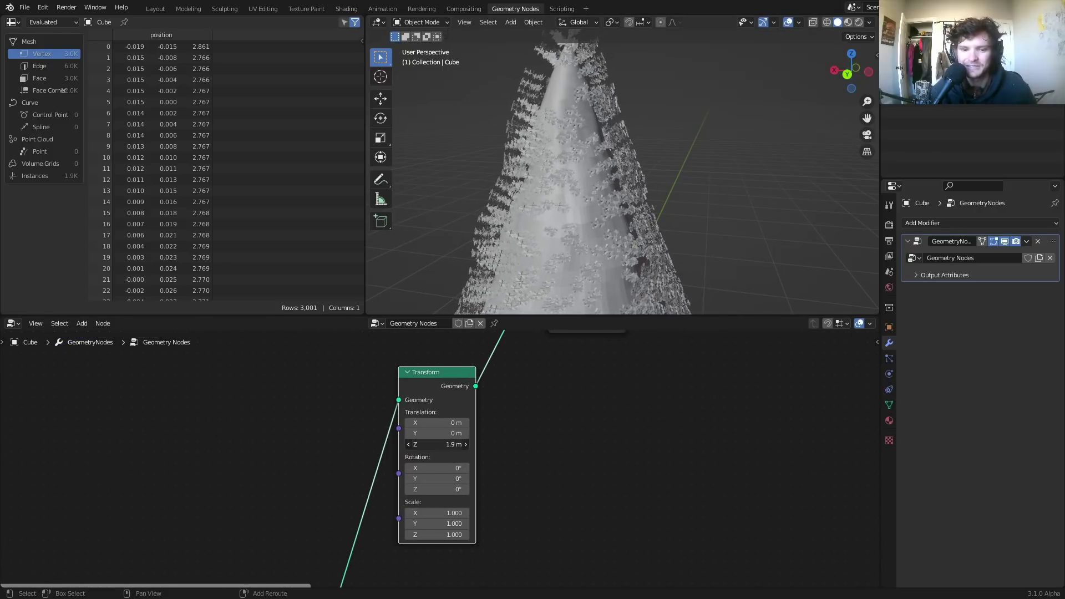
key(ctrl+z)
scroll(604, 168, up, 6)
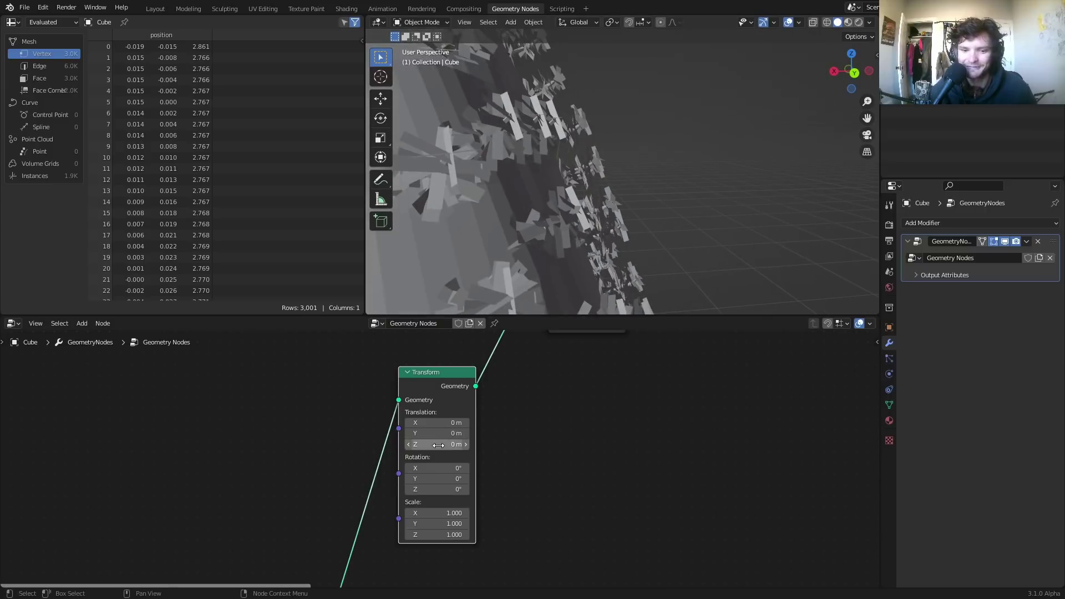
mouse_move(460, 444)
mouse_down()
mouse_move(479, 444)
mouse_move(438, 445)
mouse_up()
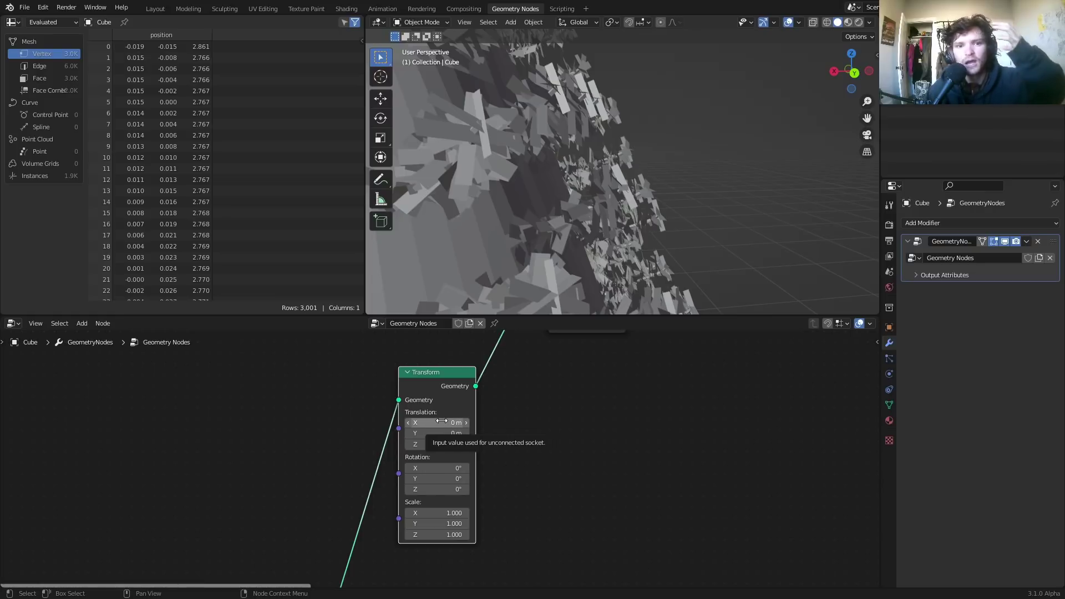
scroll(557, 168, down, 5)
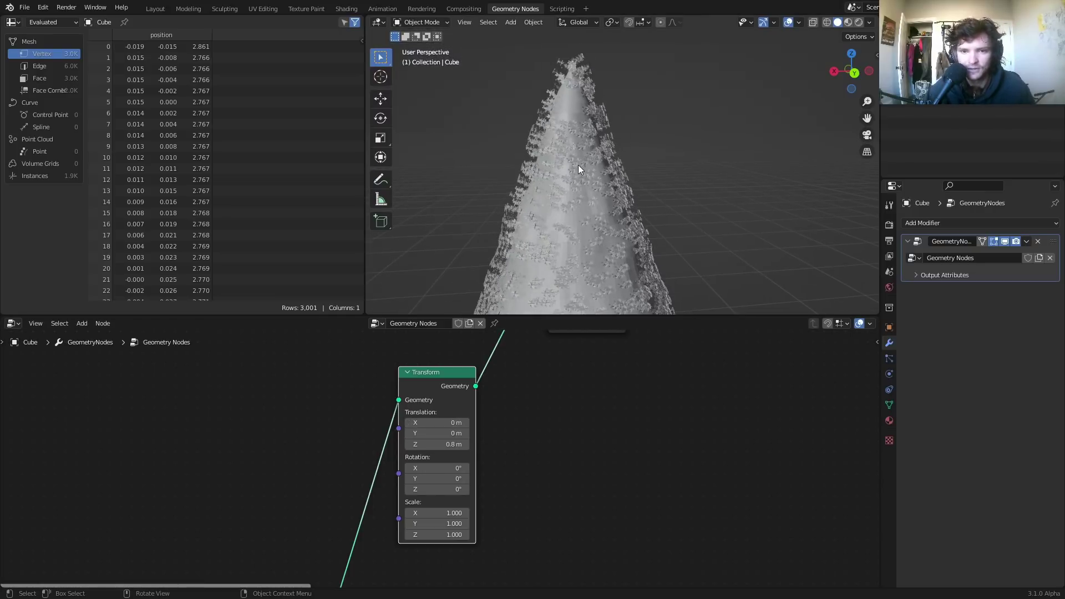
mouse_move(578, 167)
middle_down()
mouse_move(528, 194)
mouse_move(499, 231)
mouse_move(572, 182)
middle_up()
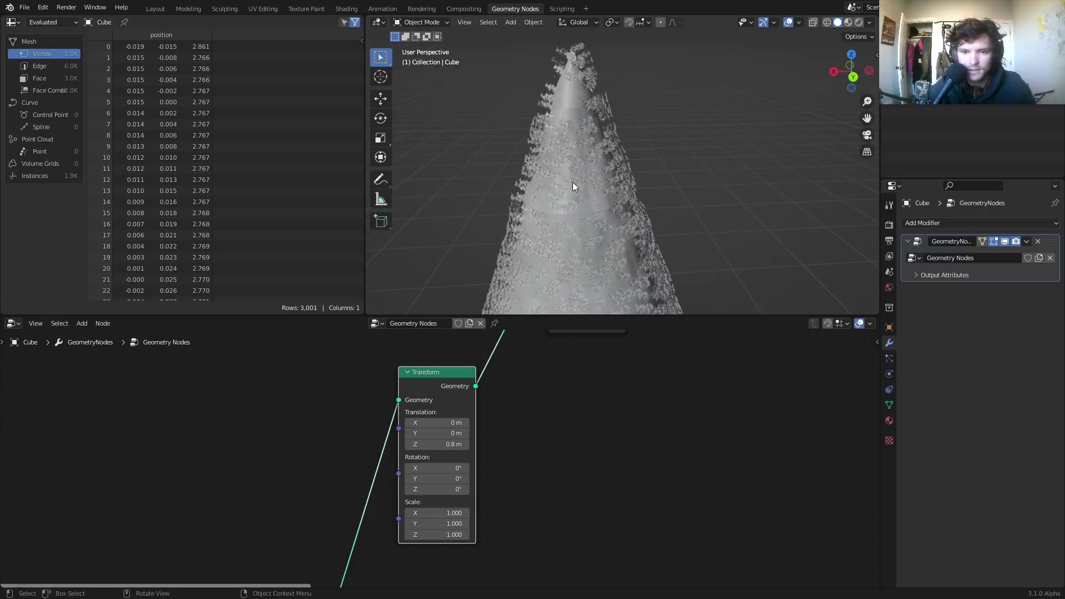
scroll(480, 428, down, 1)
Step: Dissolve the Join Geometry node so only the branch instances reach the Group Output, and save the file
scroll(530, 412, down, 6)
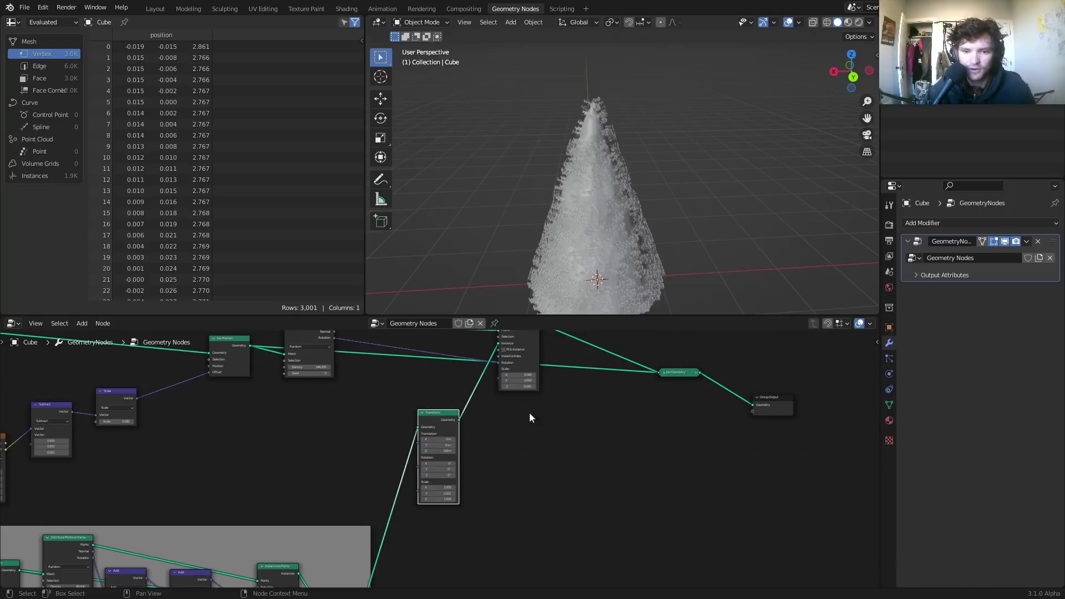
middle_drag(520, 383, 523, 444)
scroll(517, 420, up, 4)
middle_drag(603, 397, 588, 418)
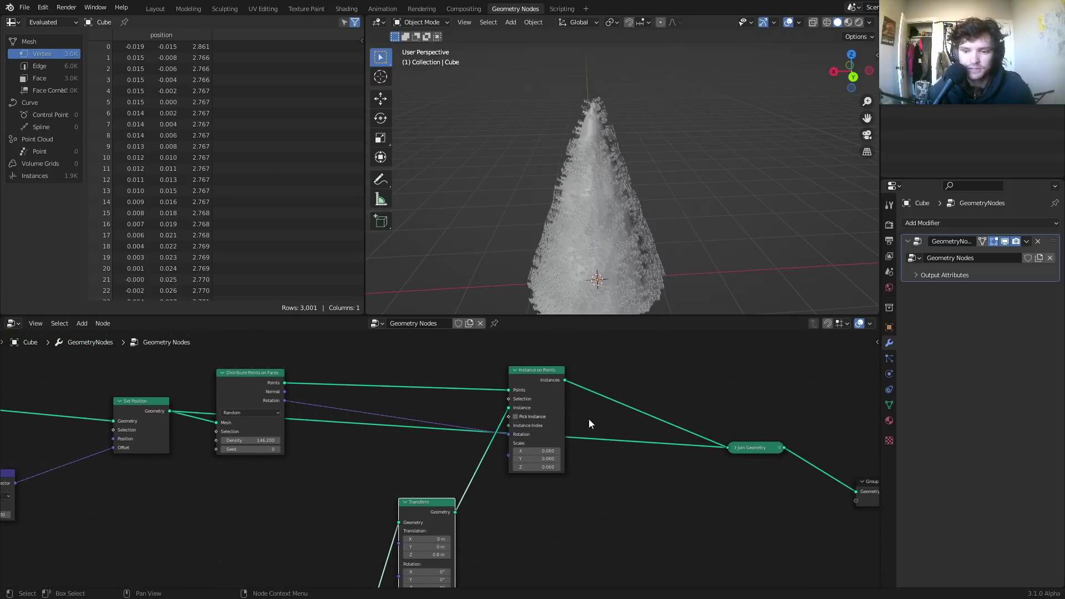
click(747, 440)
click(751, 451)
key(ctrl+x)
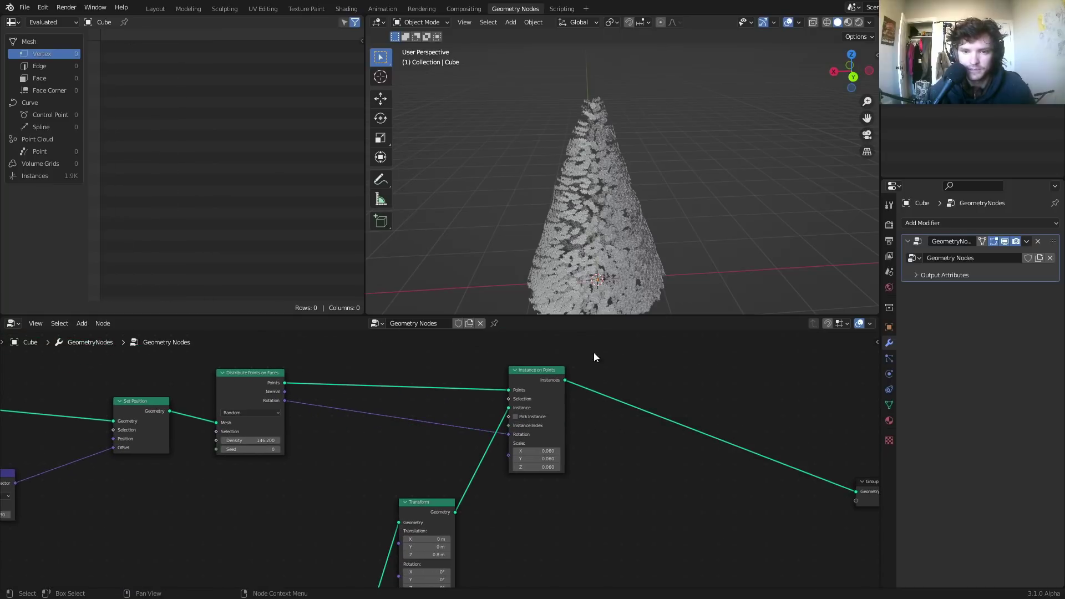
middle_drag(618, 202, 629, 194)
key(ctrl+s)
Step: Set the Density of Distribute Points on Faces to 400
middle_drag(233, 452, 367, 447)
scroll(368, 448, up, 1)
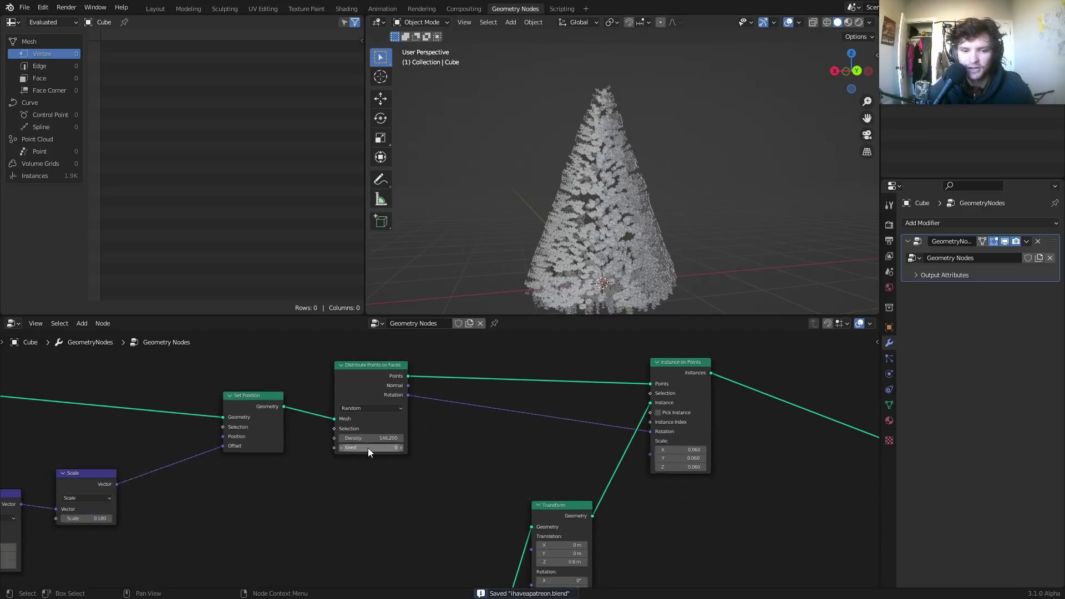
scroll(367, 448, up, 2)
double_click(371, 432)
text(400)
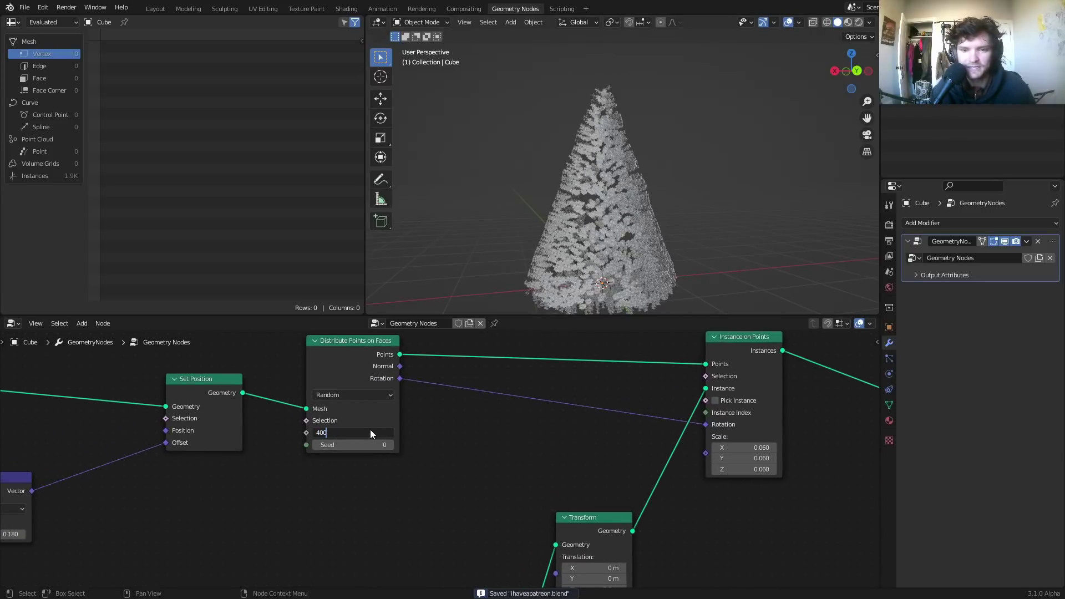
key(Return)
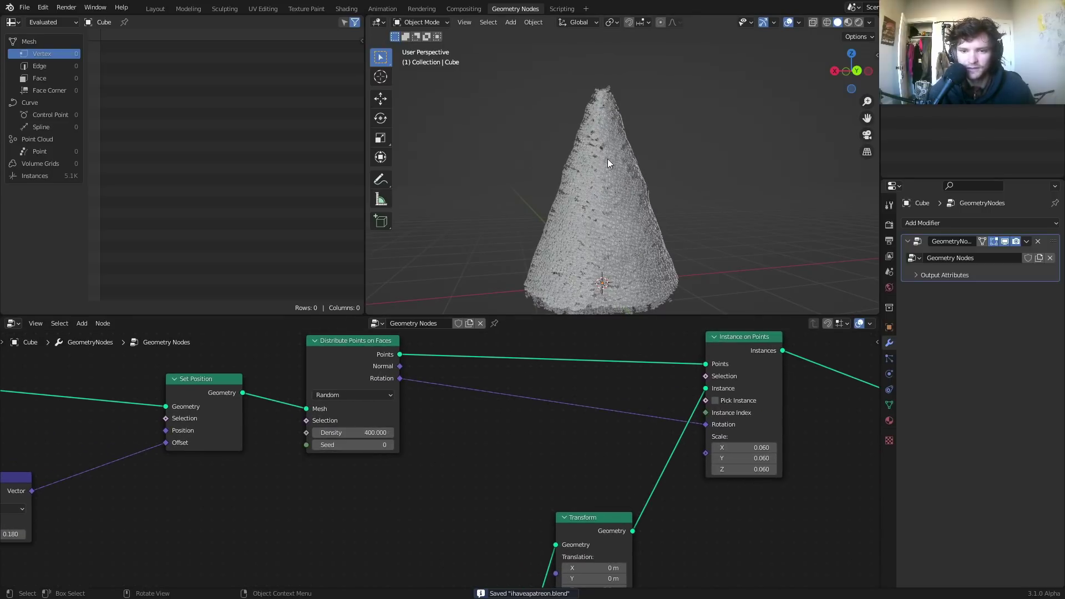
middle_drag(607, 158, 664, 161)
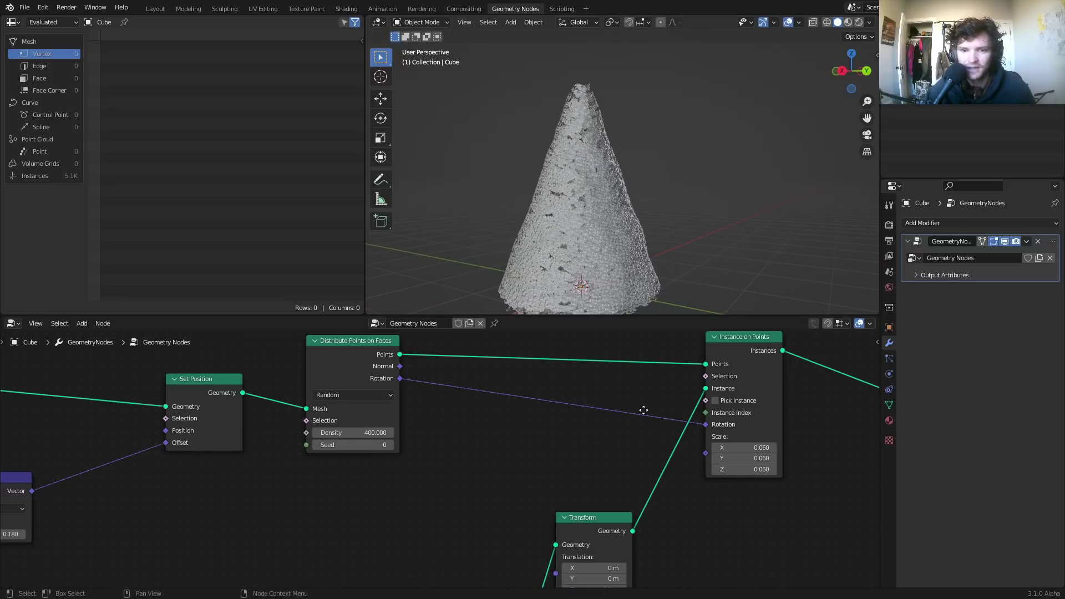
Step: Space out the Instance on Points and Transform nodes, and add a Float Random Value node linked to the instances' Scale
middle_drag(643, 410, 493, 433)
drag(602, 367, 683, 366)
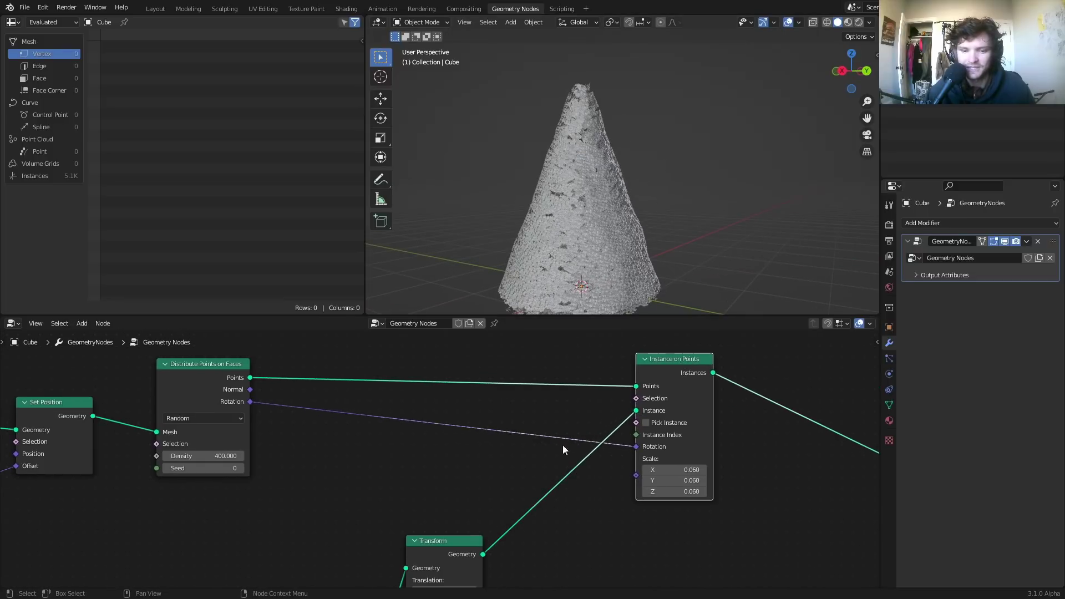
middle_drag(538, 461, 537, 426)
click(425, 512)
drag(426, 512, 309, 501)
key(shift+a)
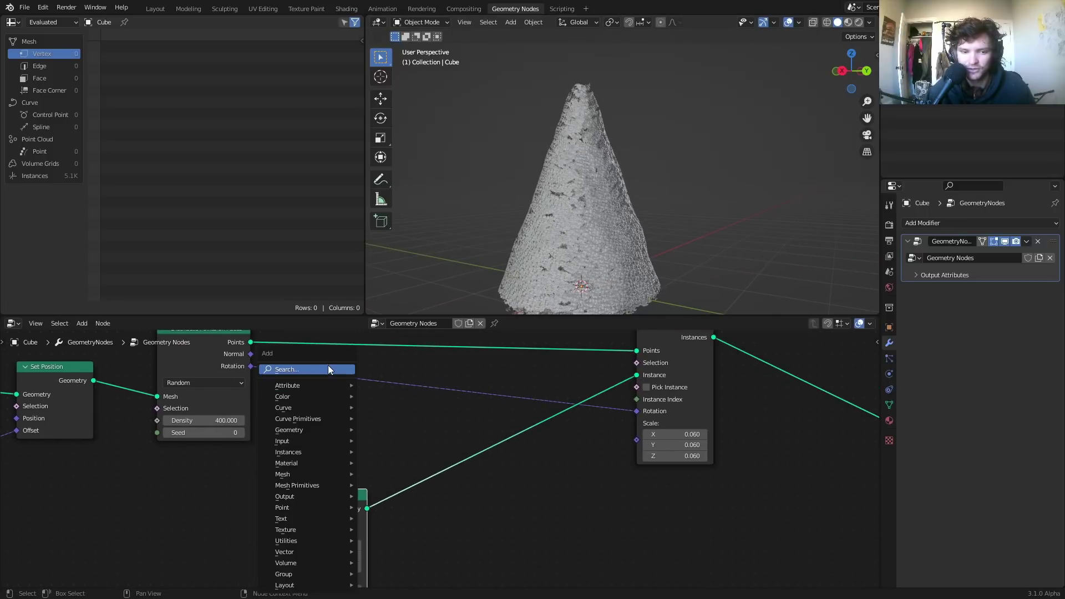
click(328, 363)
text(random)
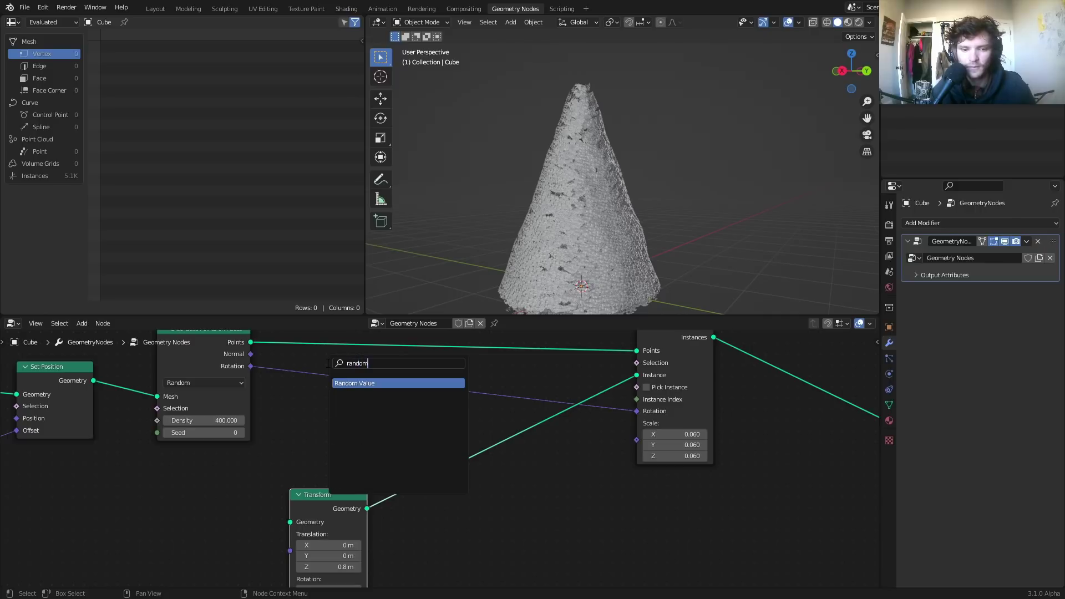
key(Return)
click(504, 453)
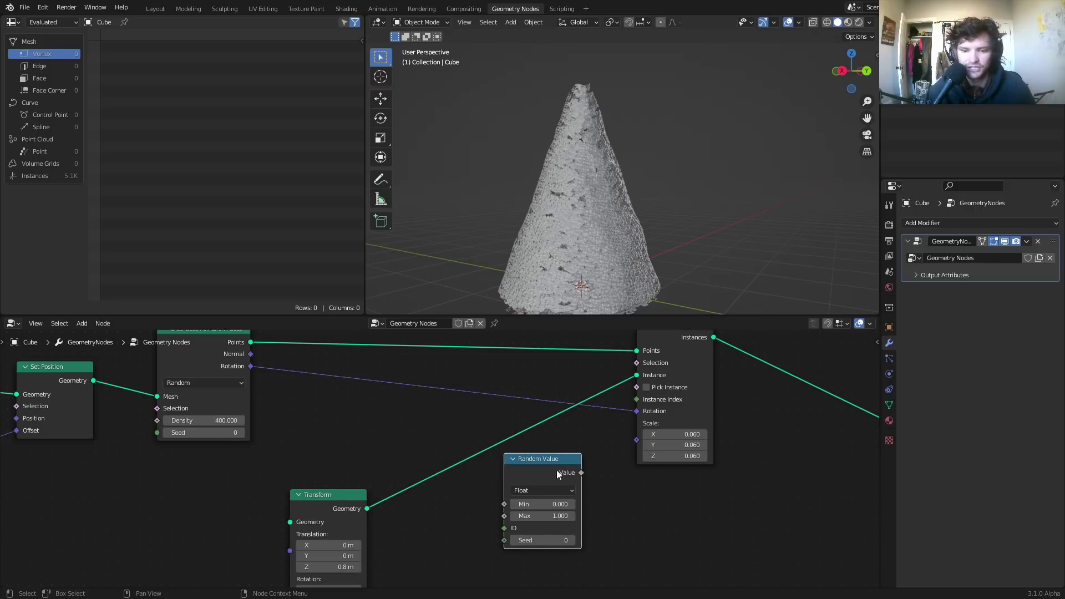
drag(582, 472, 637, 440)
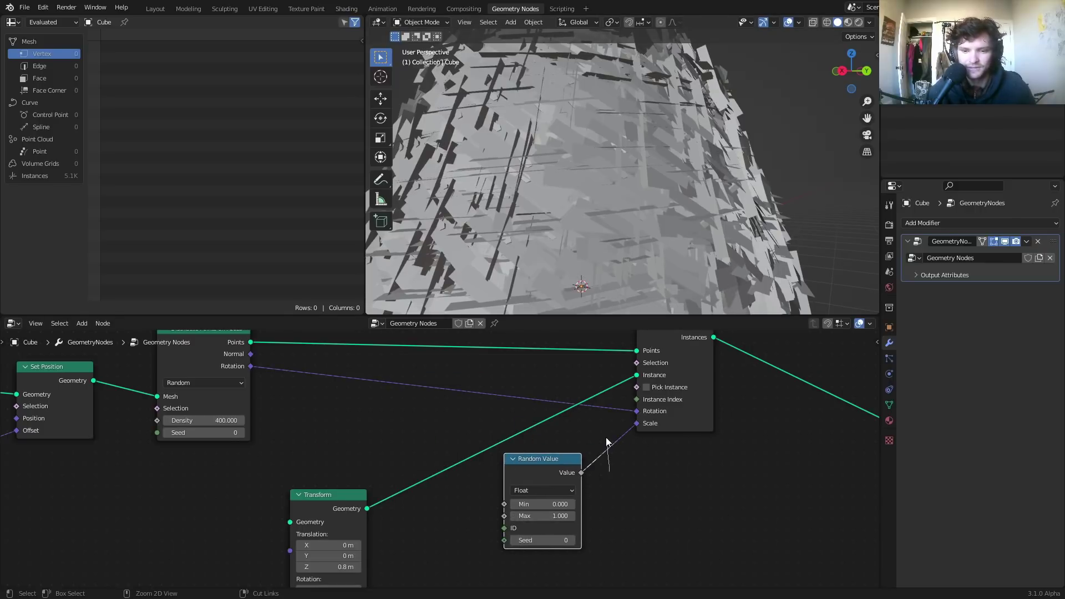
Step: Cut the link from Random Value to Scale to check the fixed instance scale, and undo the cut
ctrl+right_drag(605, 437, 606, 436)
scroll(720, 430, up, 1)
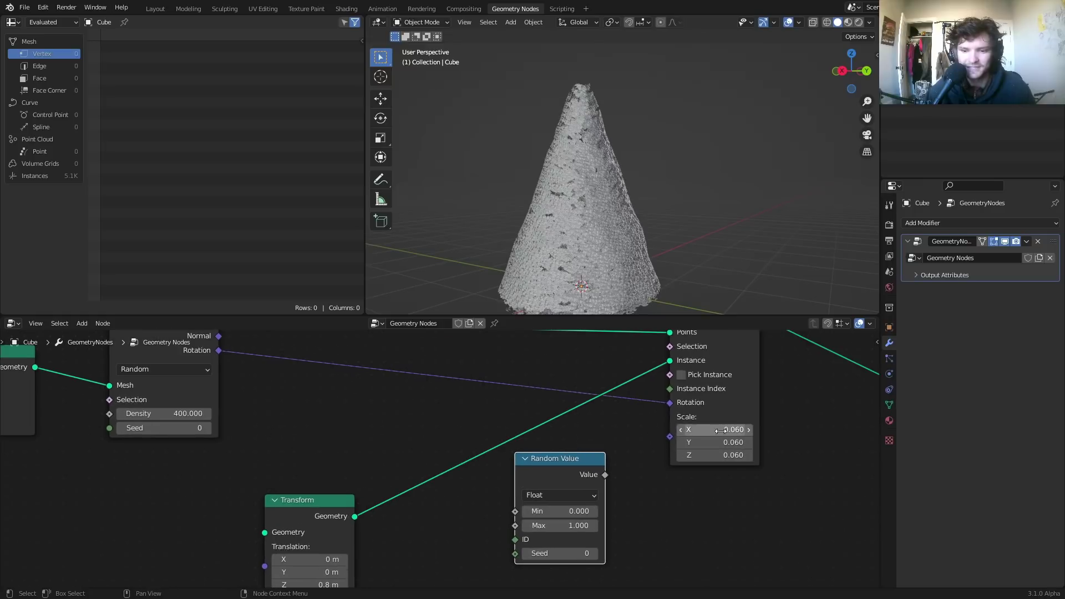
key(ctrl+z)
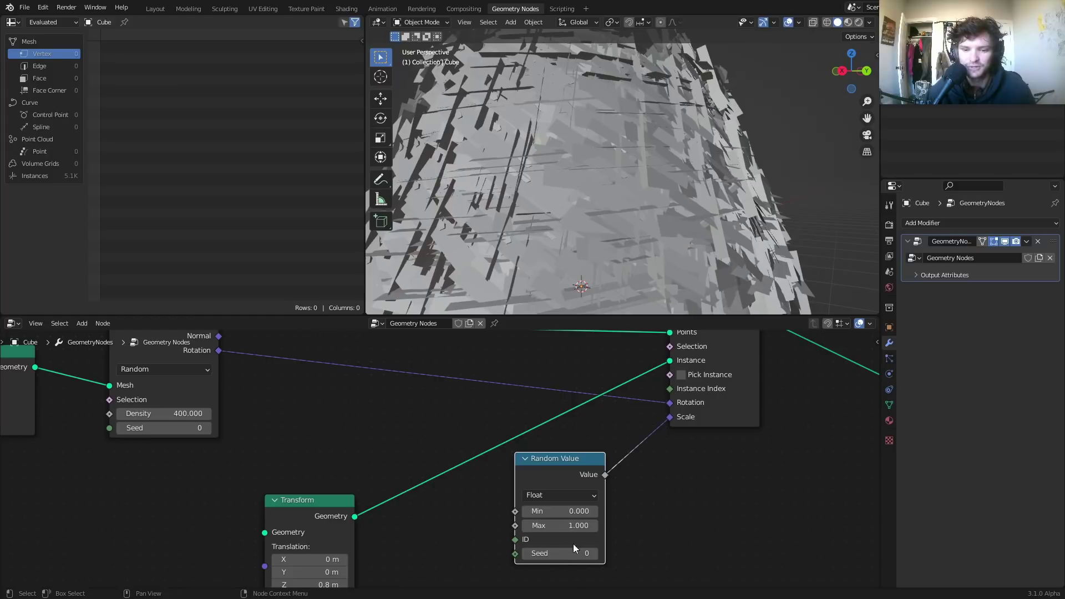
Step: Set the Random Value node's Max to 0.06
click(559, 526)
text(.0)
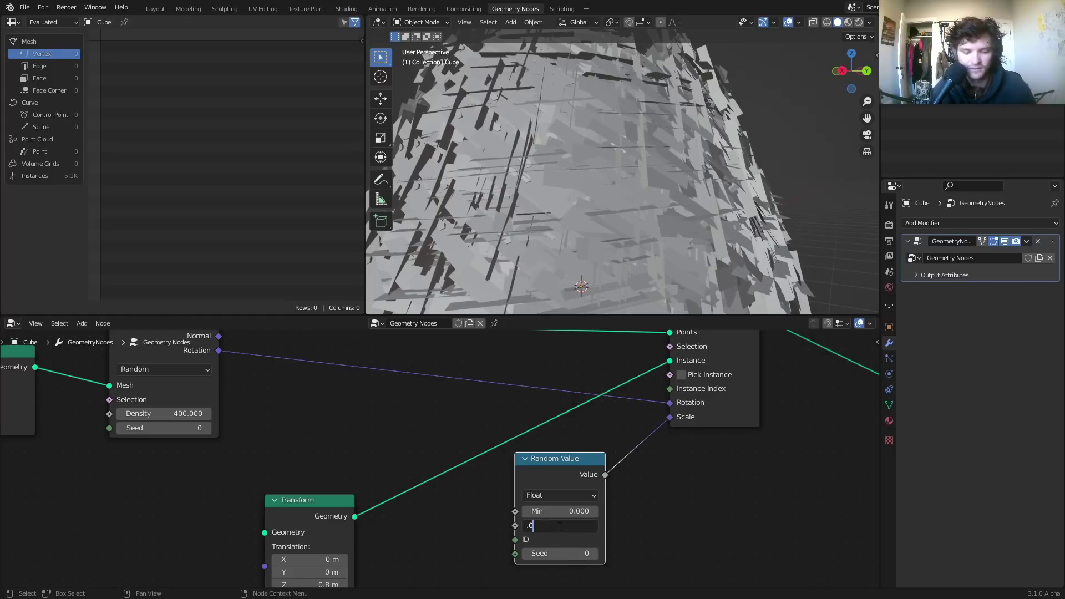
text(6)
key(Return)
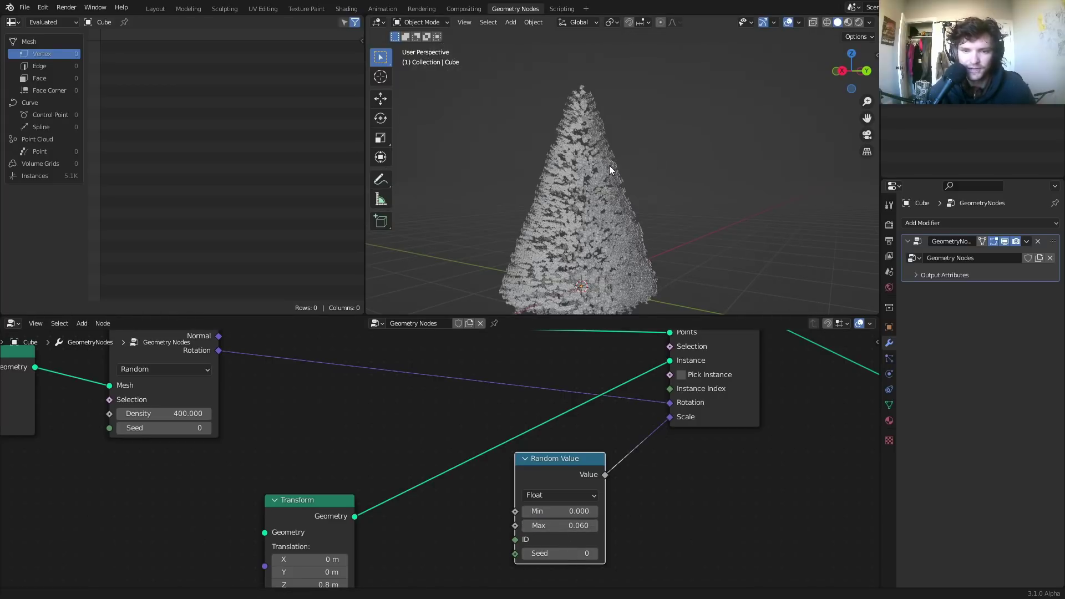
middle_drag(609, 170, 583, 184)
Step: Mute and re-enable the Random Value node to compare uniform and random branch scales
key(m)
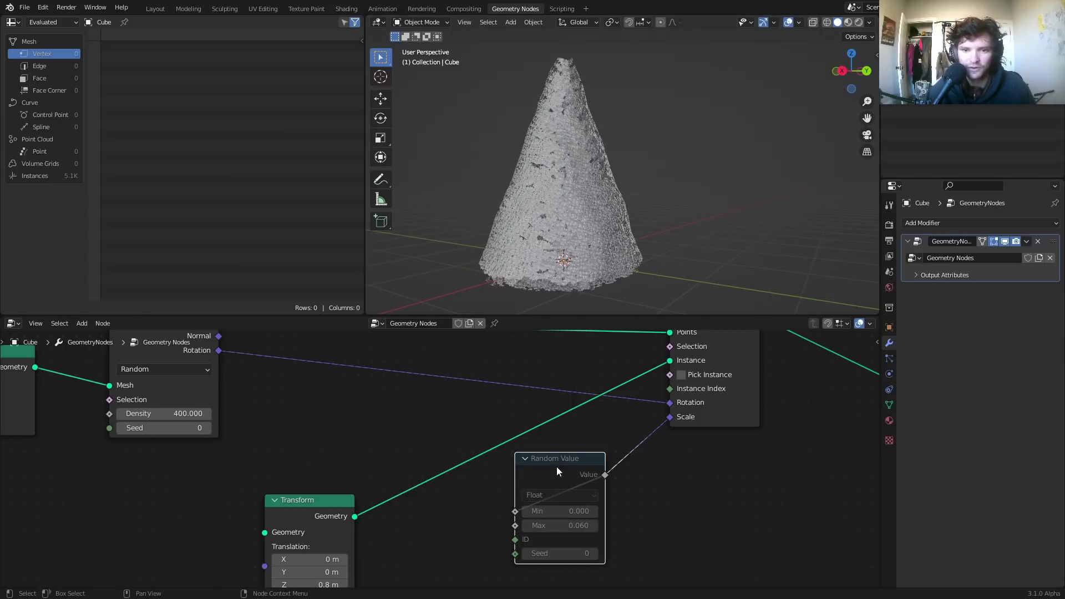
key(m)
middle_drag(615, 158, 637, 158)
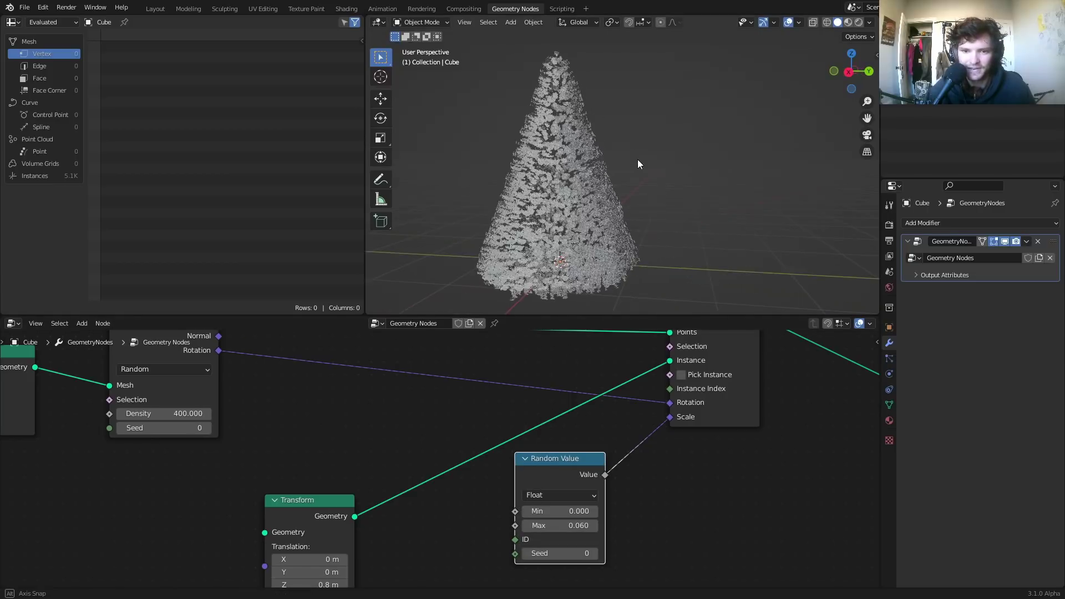
Step: Raise the Random Value node's Max to 0.07 and move the node lower in the tree
click(571, 526)
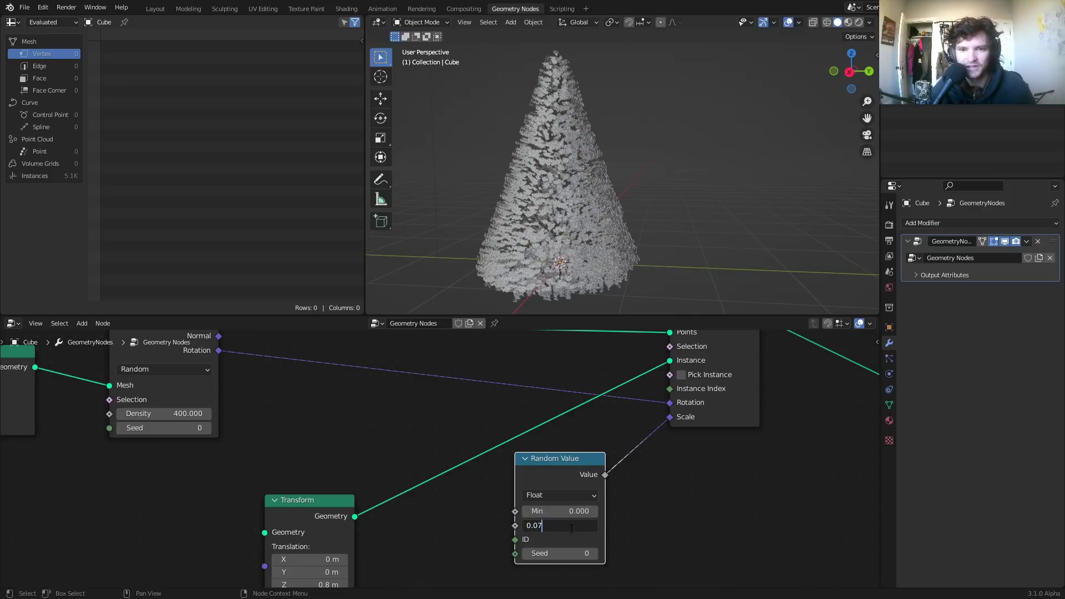
key(Return)
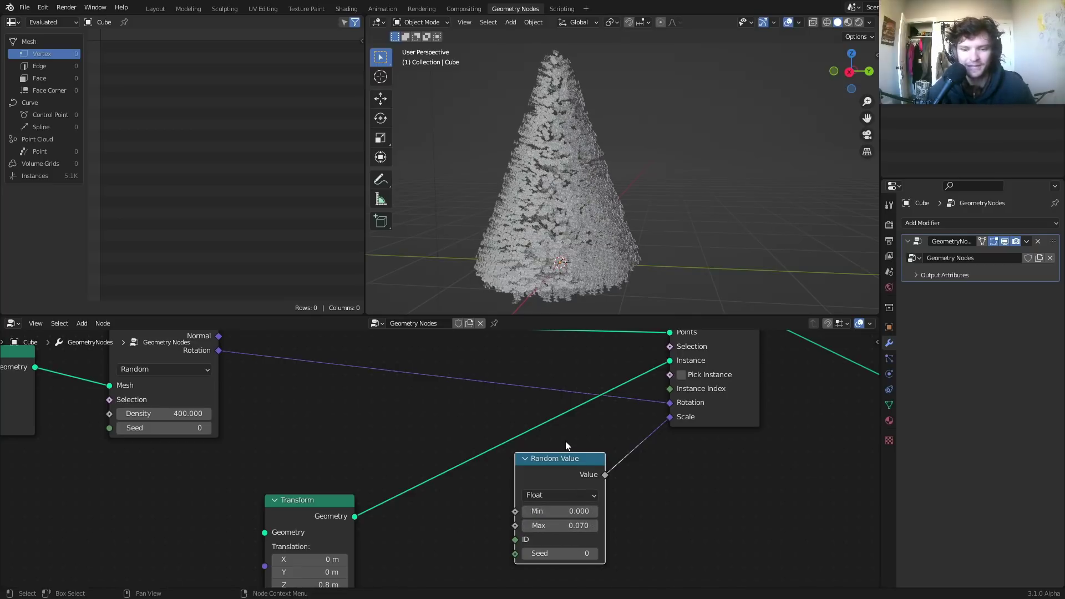
drag(561, 461, 549, 504)
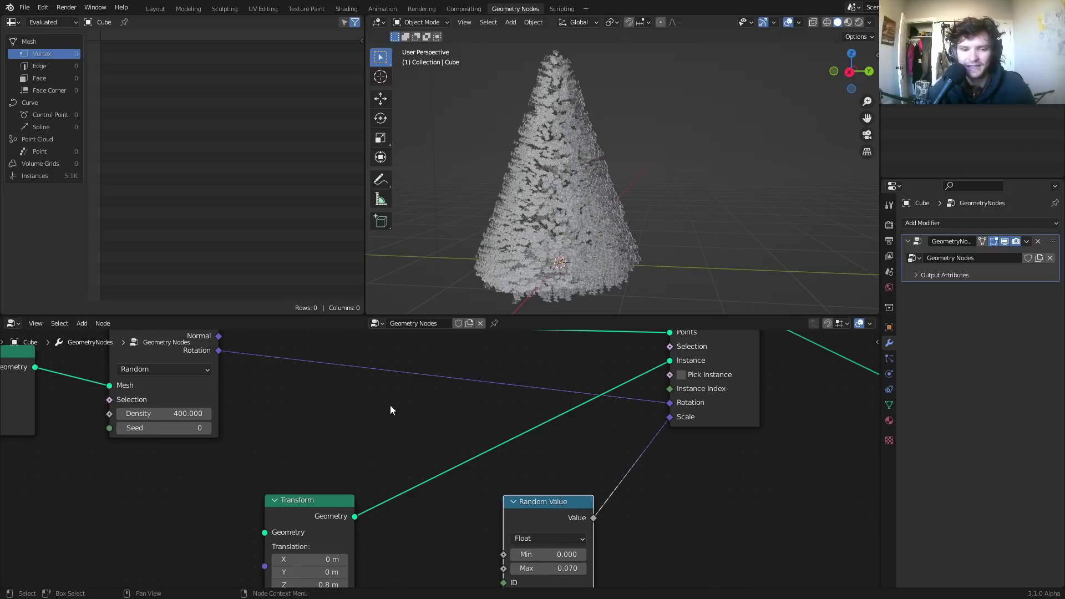
Step: Insert a Vector Math node set to Add on the Rotation link between Distribute Points on Faces and Instance on Points
scroll(391, 405, down, 1)
key(shift+a)
click(379, 369)
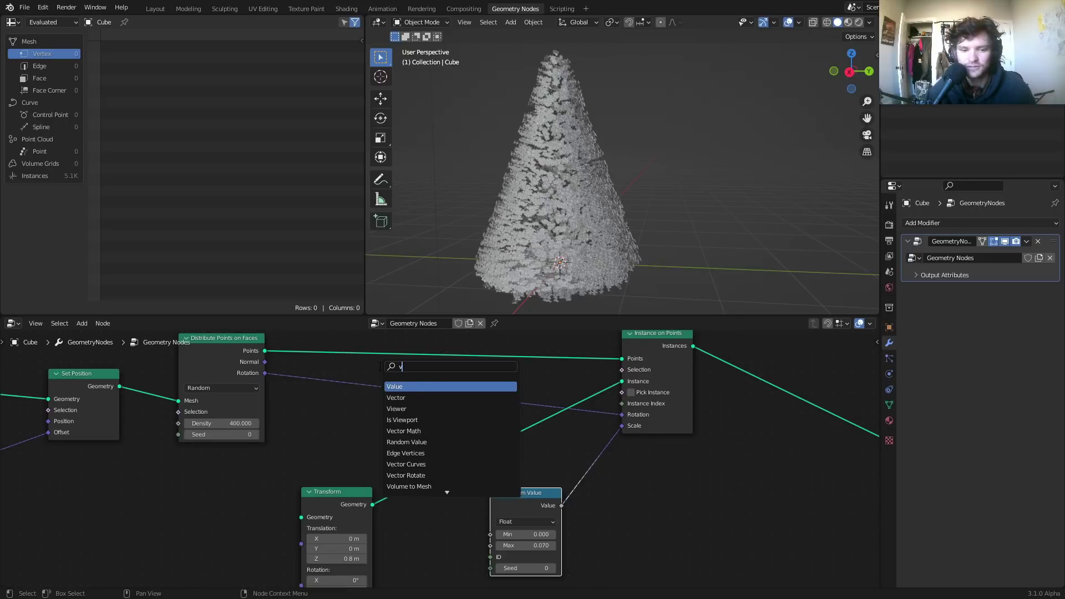
text(add)
click(414, 397)
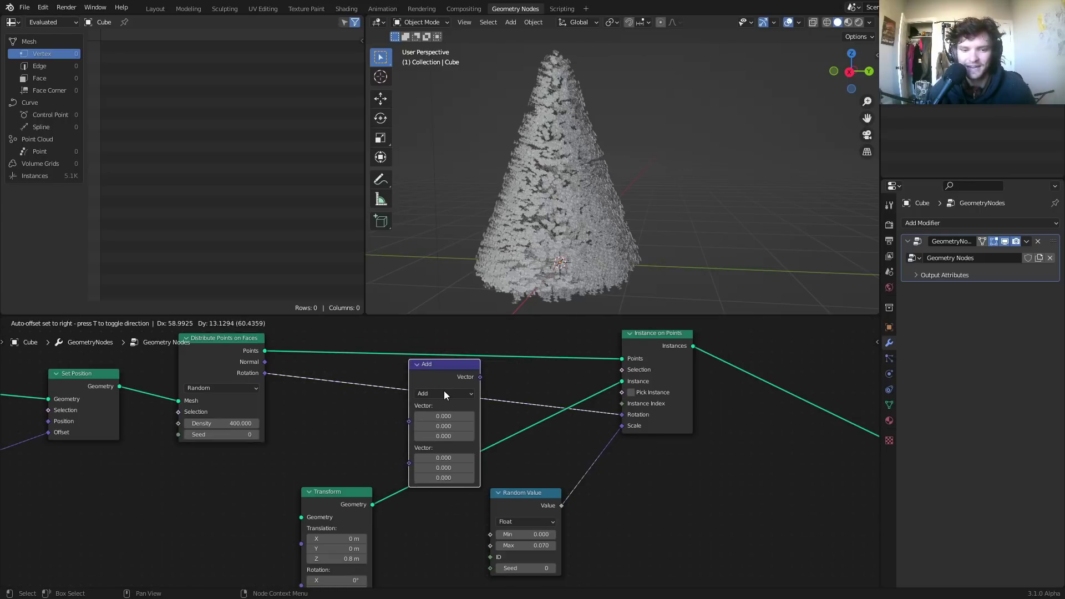
click(443, 391)
key(g)
click(555, 411)
Step: Move the Random Value node aside, below Instance on Points, to free space under the Add node
middle_drag(530, 499, 525, 474)
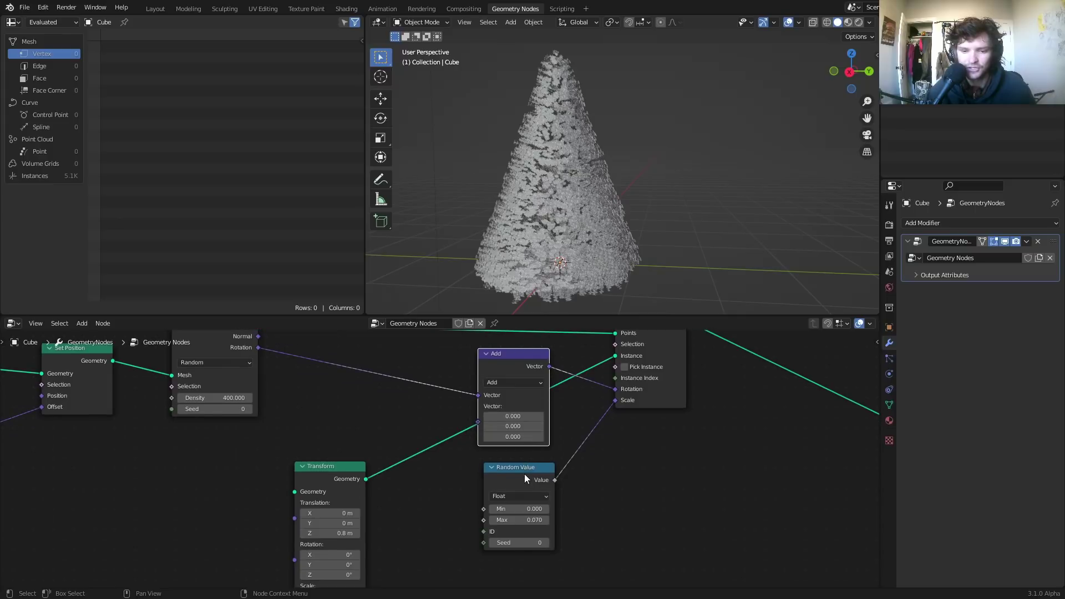
click(521, 477)
key(g)
click(618, 485)
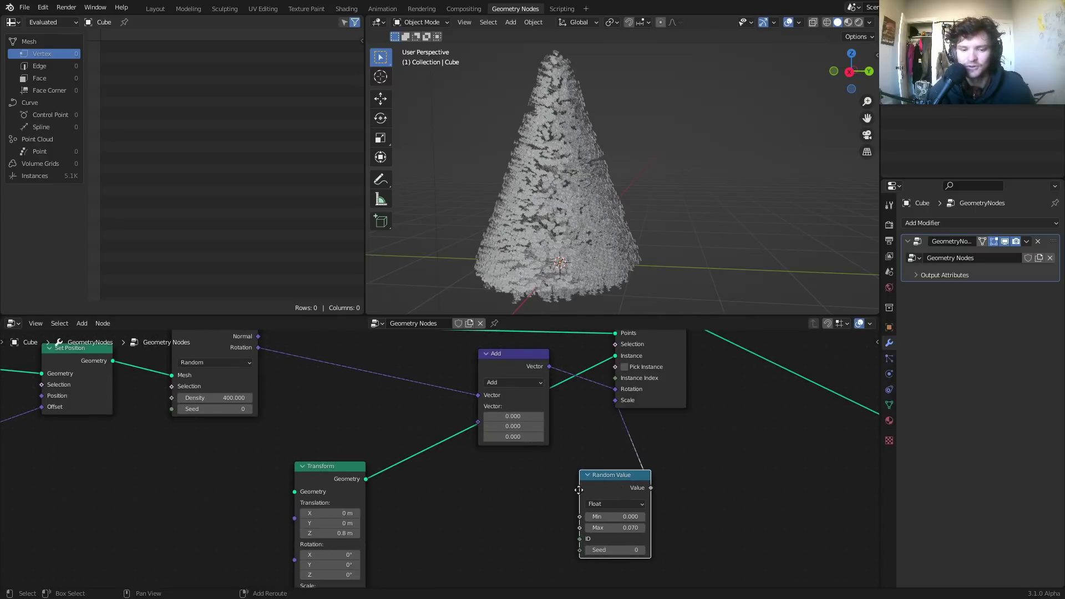
Step: Duplicate the Random Value node, set the copy to Vector, and connect its Value to the Add node's second Vector input
key(shift+d)
click(458, 494)
click(454, 513)
click(440, 547)
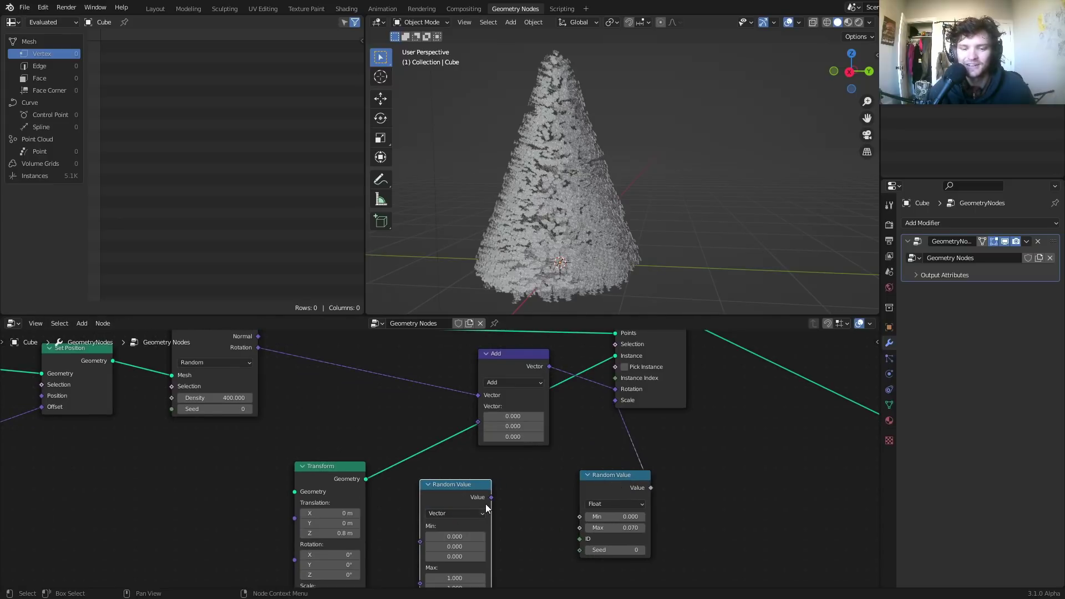
drag(491, 497, 480, 416)
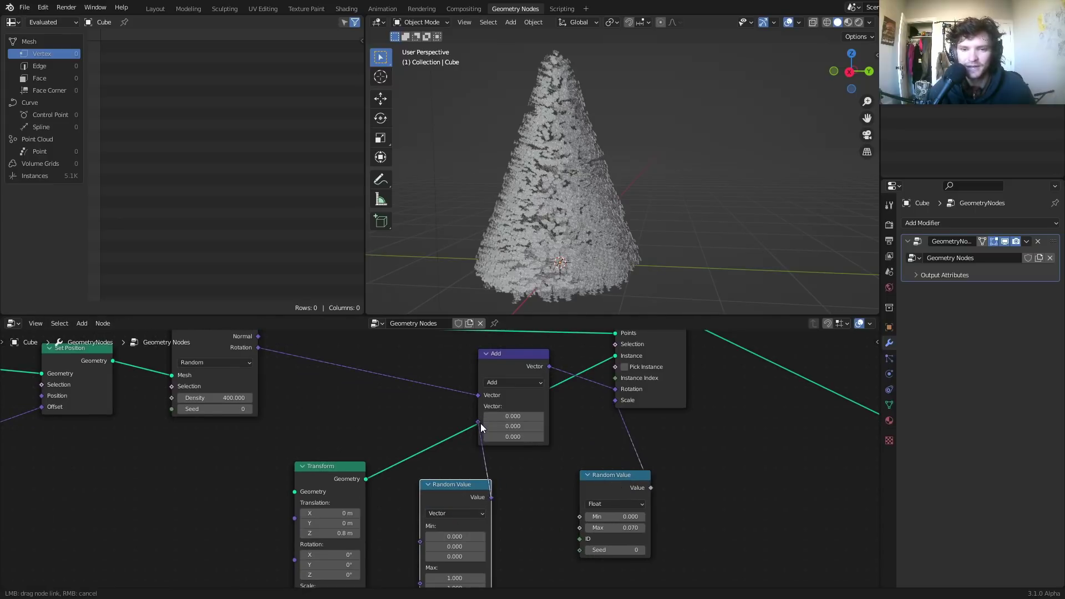
drag(480, 423, 481, 424)
Step: Set all three Max components of the vector Random Value node to 1.310
middle_drag(469, 568, 469, 471)
scroll(469, 472, up, 2)
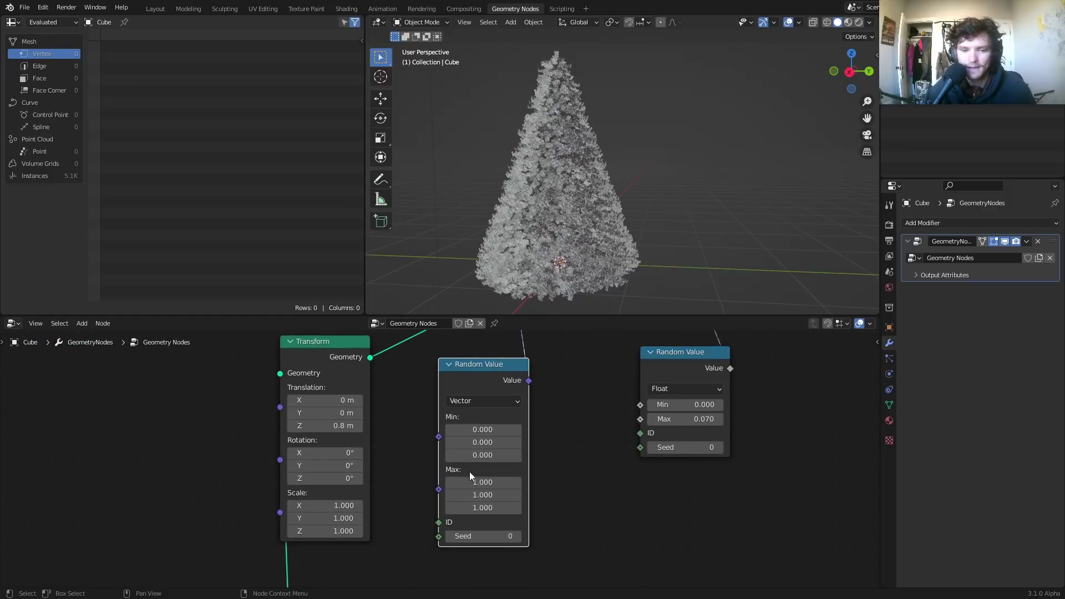
drag(482, 483, 508, 507)
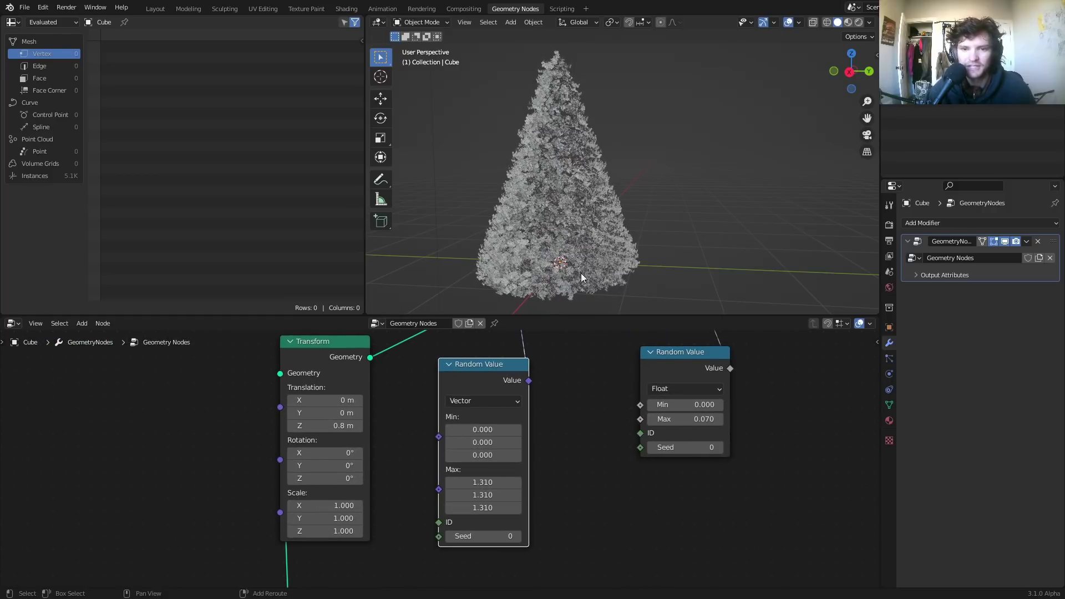
scroll(585, 181, down, 1)
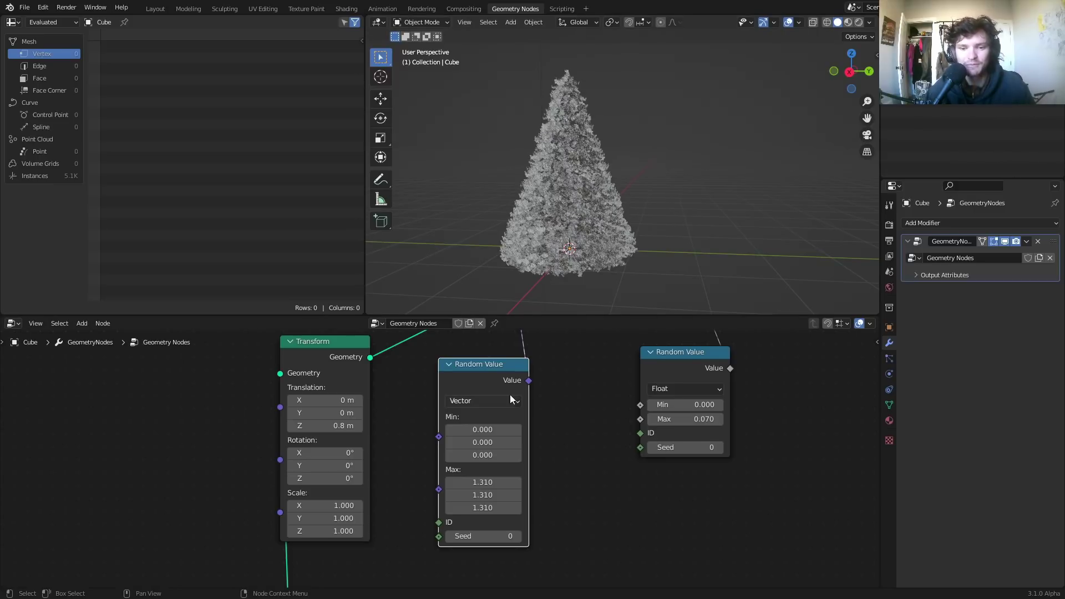
Step: Mute and re-enable the Add node to compare the tree with and without random rotation, and save the file
middle_drag(491, 370, 520, 442)
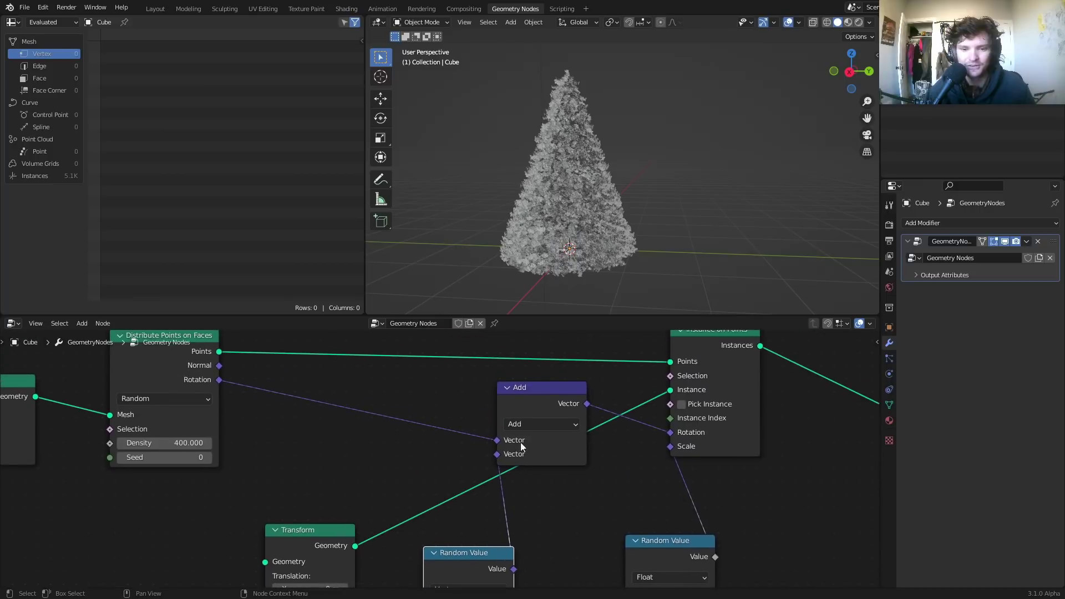
click(525, 393)
key(m)
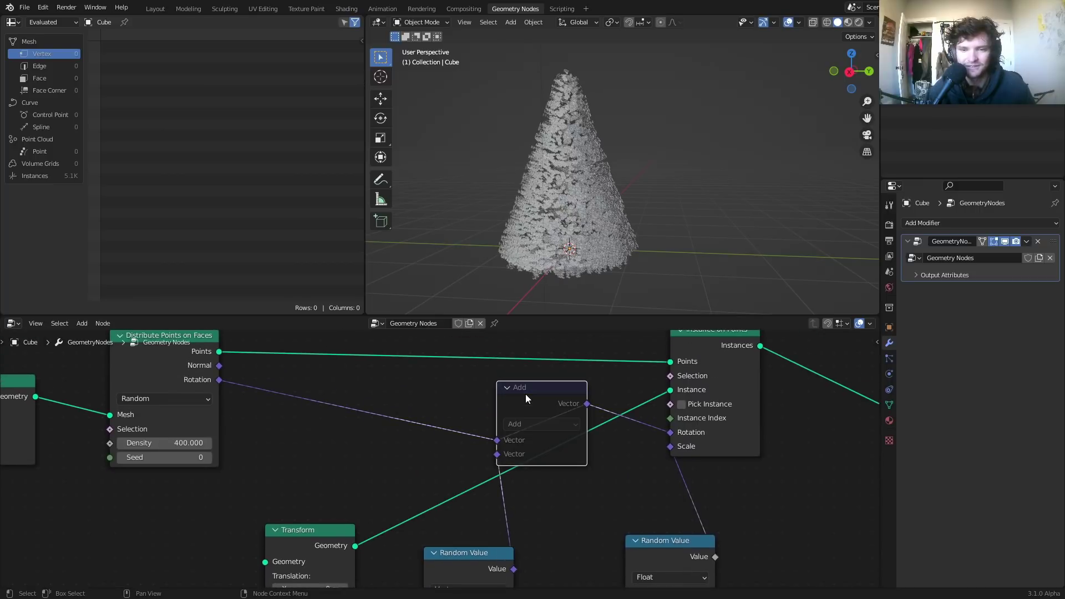
key(m)
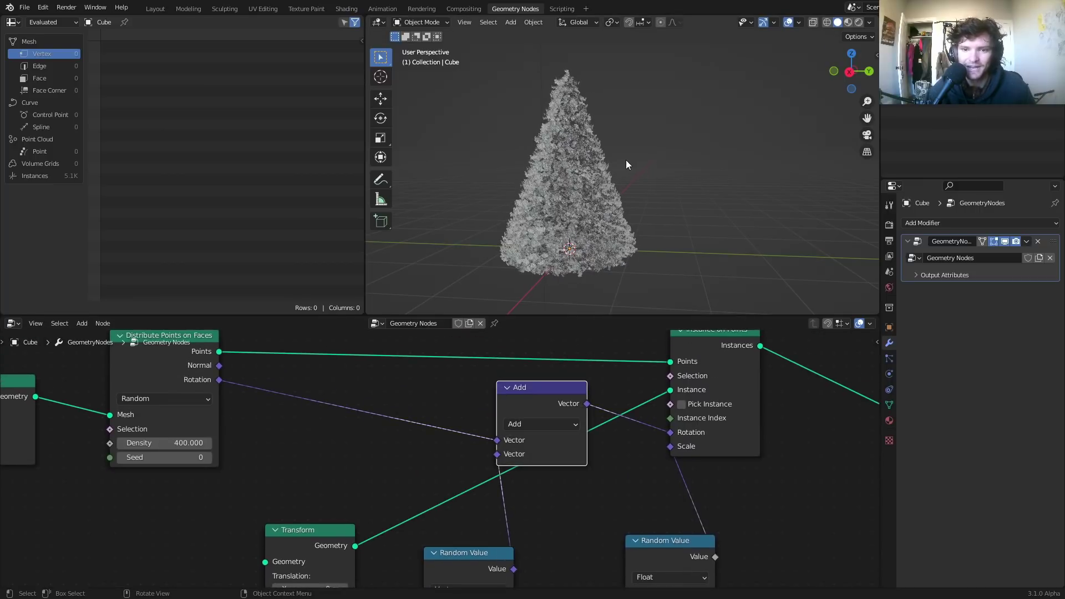
middle_drag(727, 161, 727, 160)
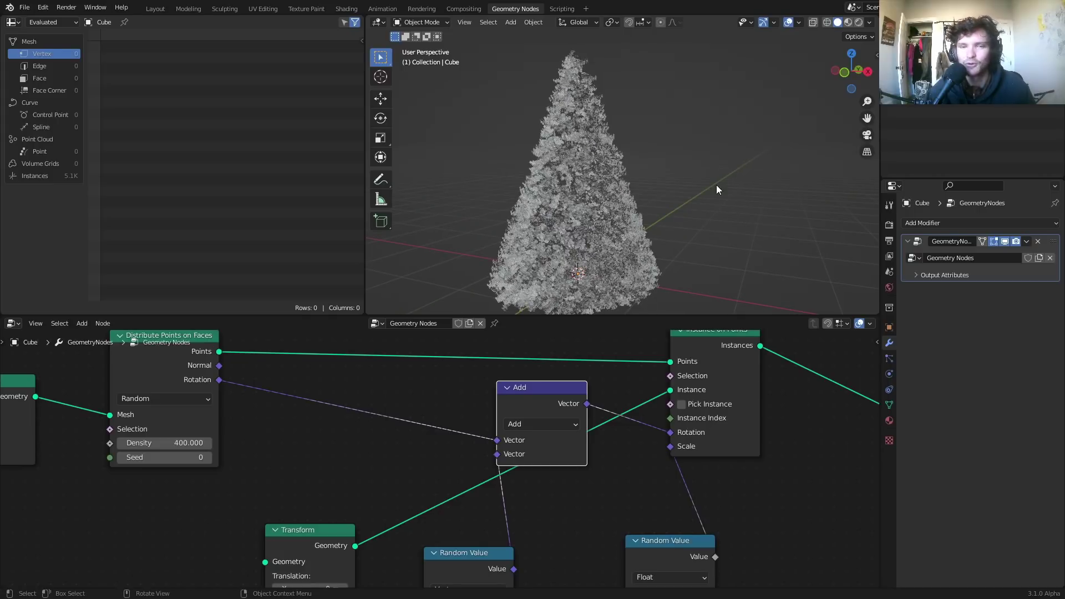
scroll(580, 216, down, 4)
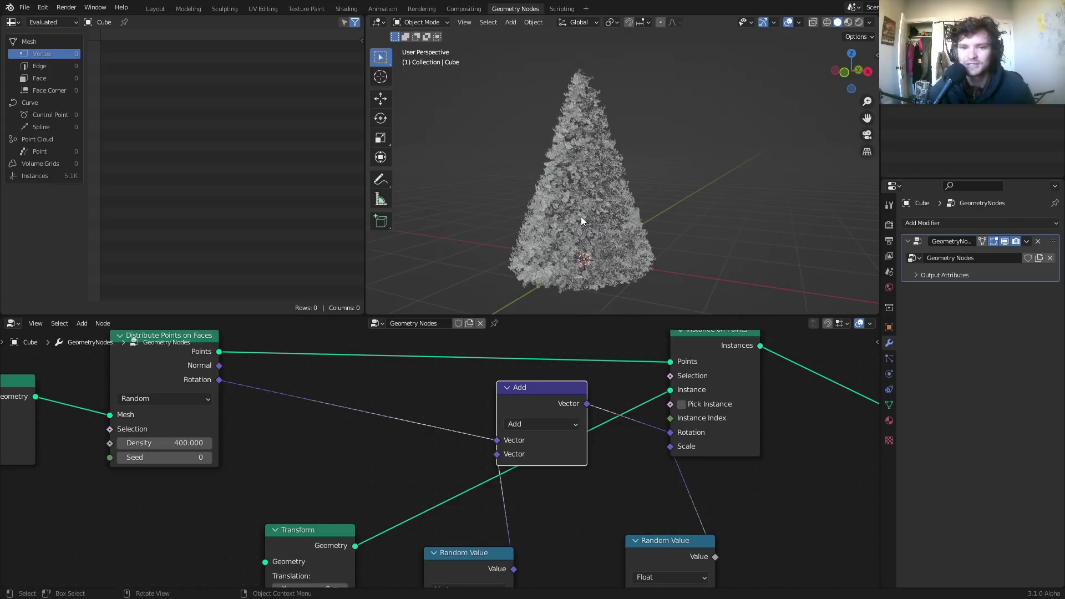
key(ctrl+s)
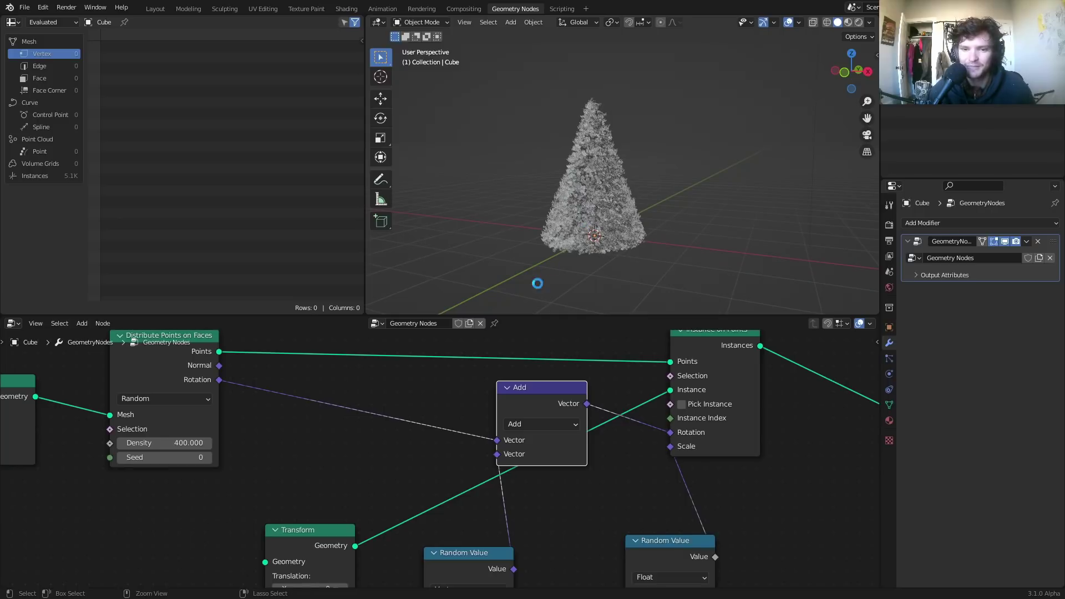
Step: Try a Depth of 4.95 m on the Cone node and undo the change
middle_drag(299, 433, 751, 397)
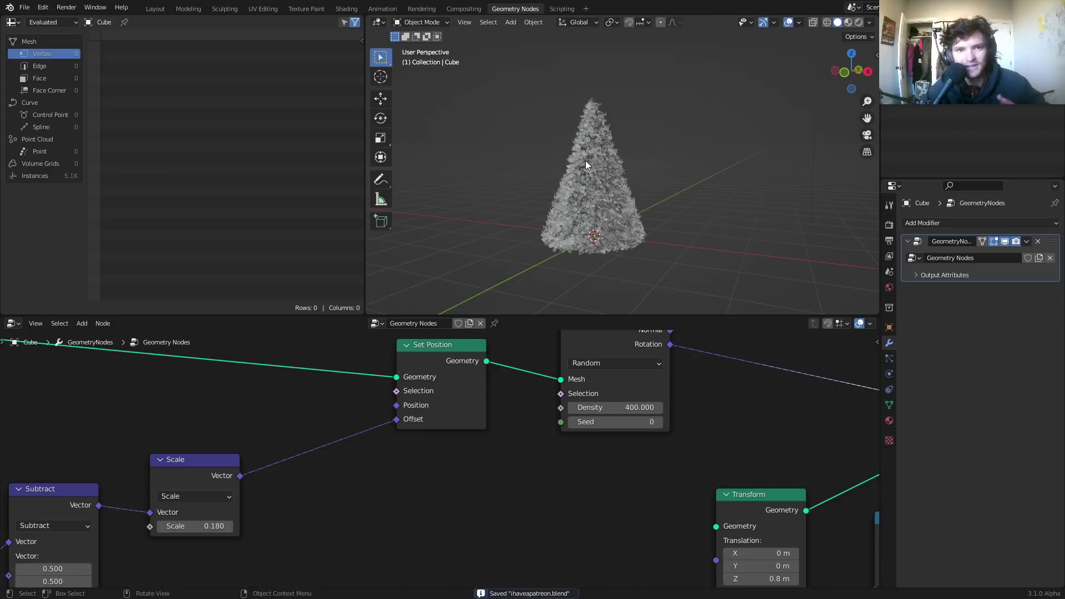
scroll(332, 469, down, 4)
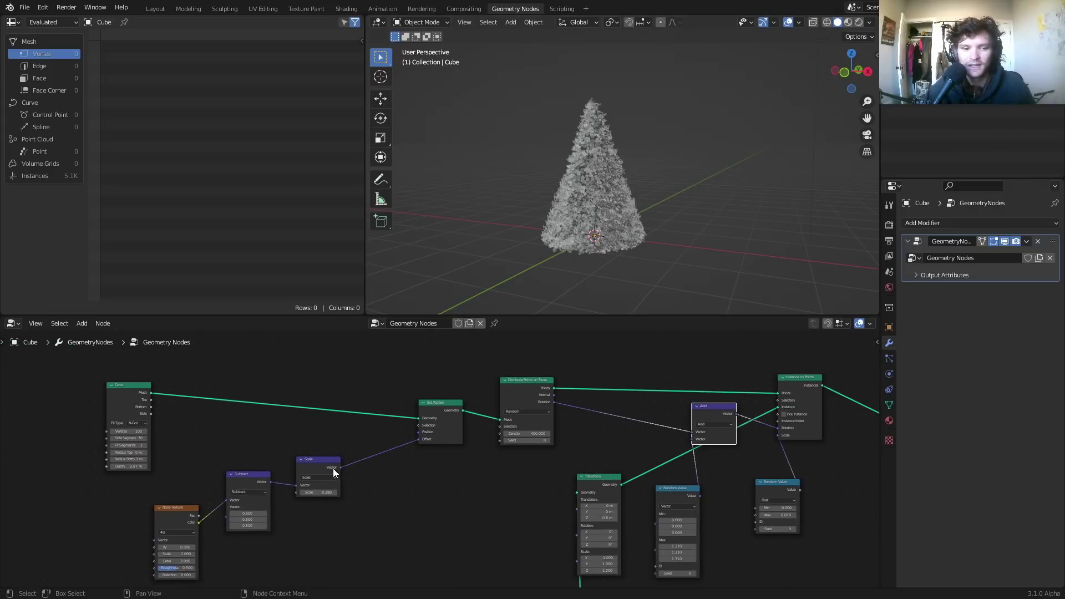
middle_drag(211, 400, 455, 402)
scroll(389, 443, up, 4)
shift+drag(328, 471, 651, 138)
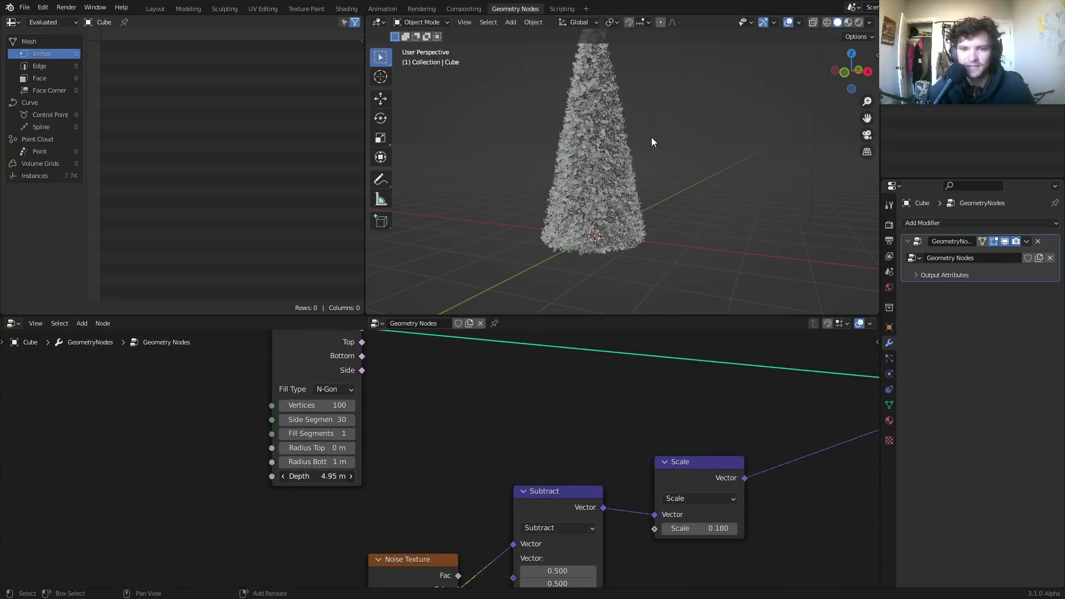
key(ctrl+z)
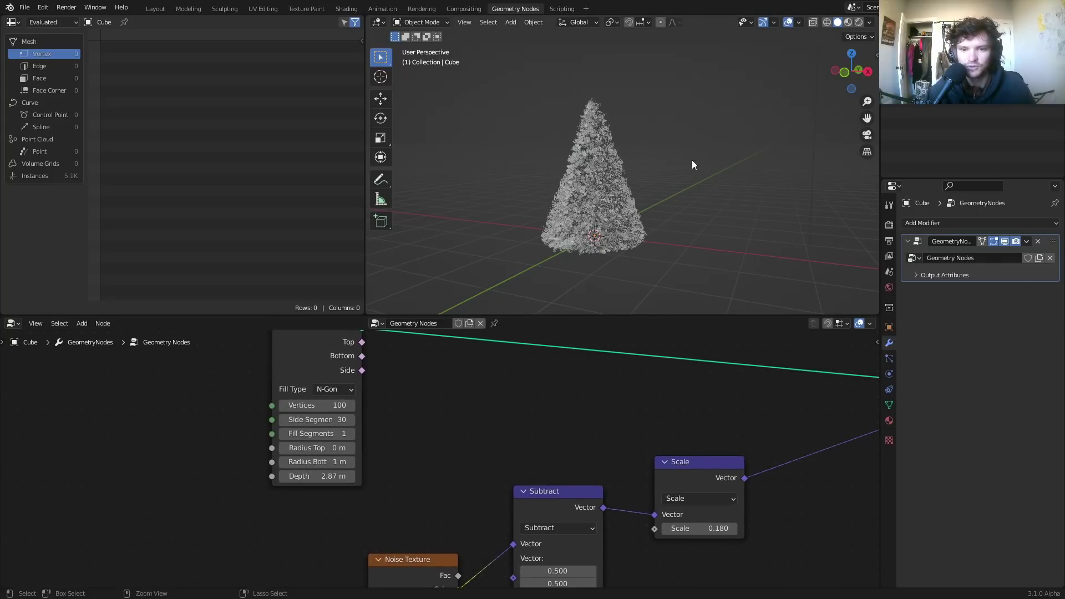
Step: Set the Cone node's Depth to 3.1 m
scroll(554, 454, down, 3)
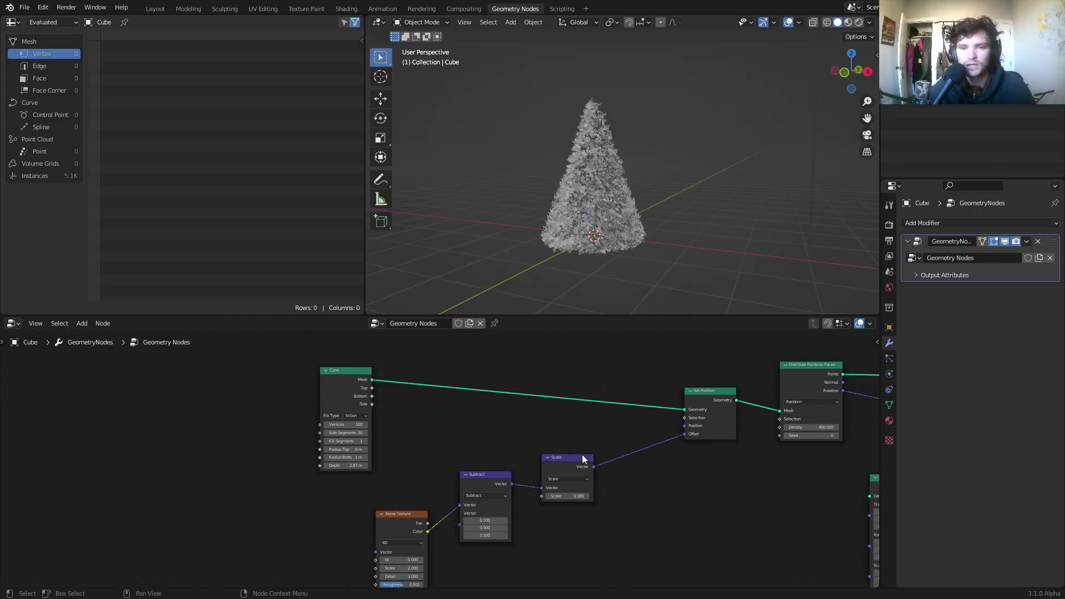
scroll(327, 483, up, 1)
scroll(328, 486, up, 1)
click(328, 467)
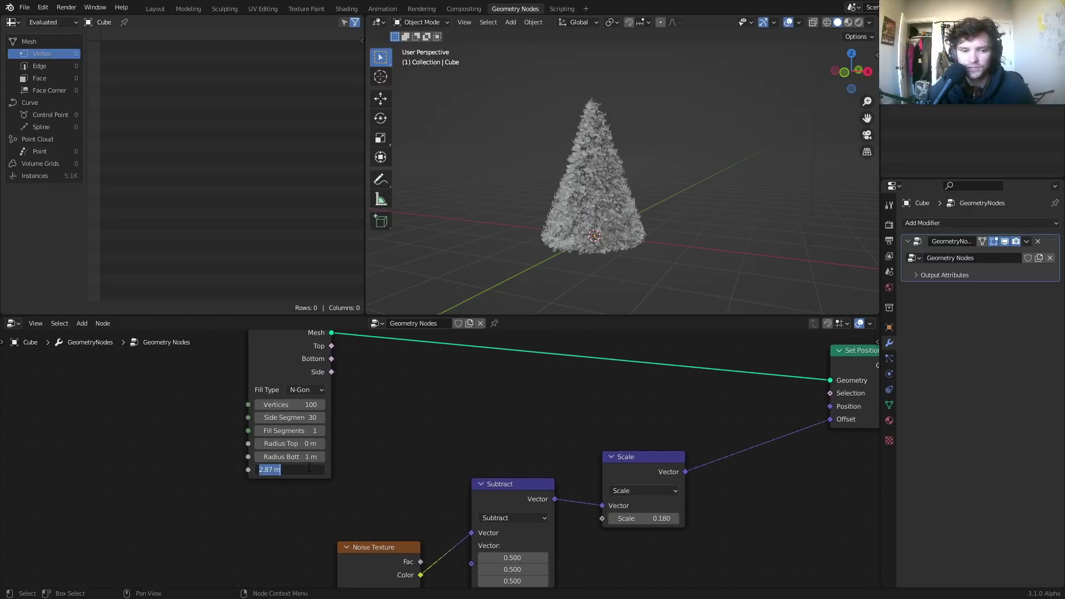
text(3.1)
key(Return)
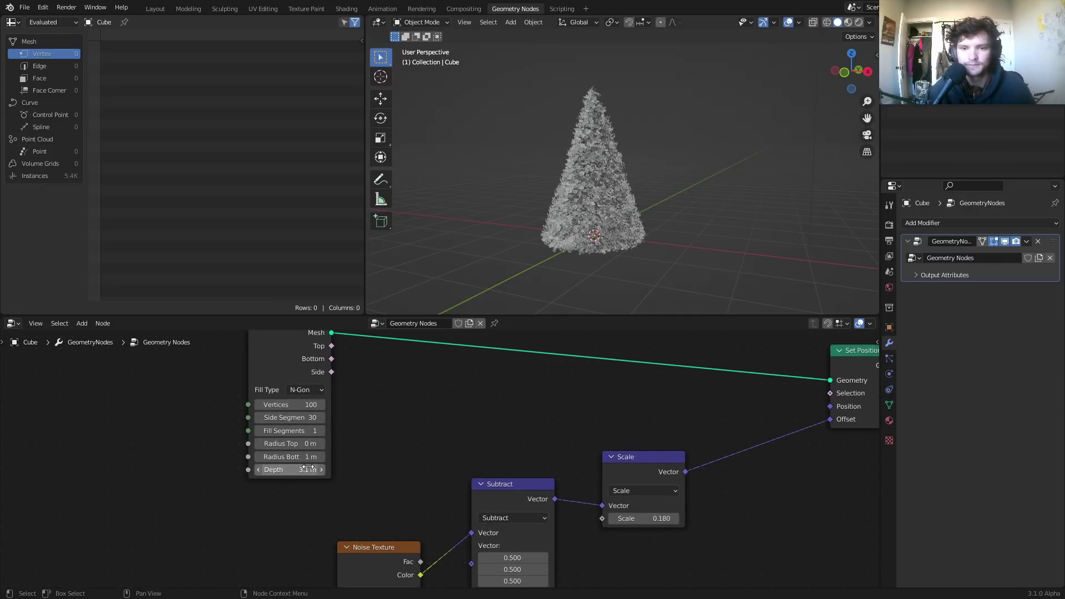
Step: Try values of 0.3 and 1 on the Scale node feeding Set Position's Offset, and undo the last change
middle_drag(505, 462, 366, 449)
click(508, 504)
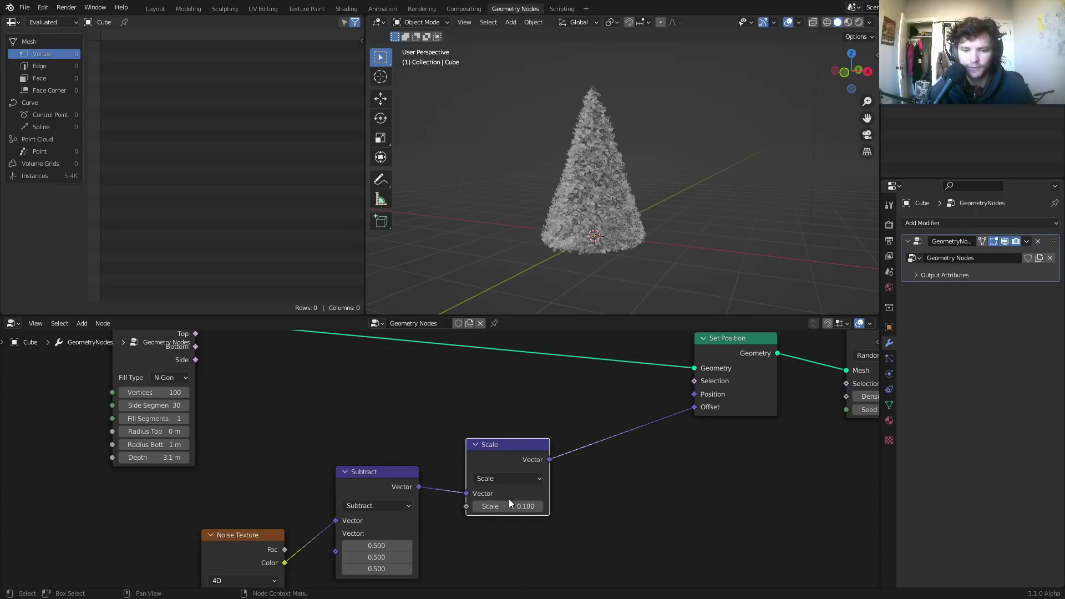
text(.3)
key(Return)
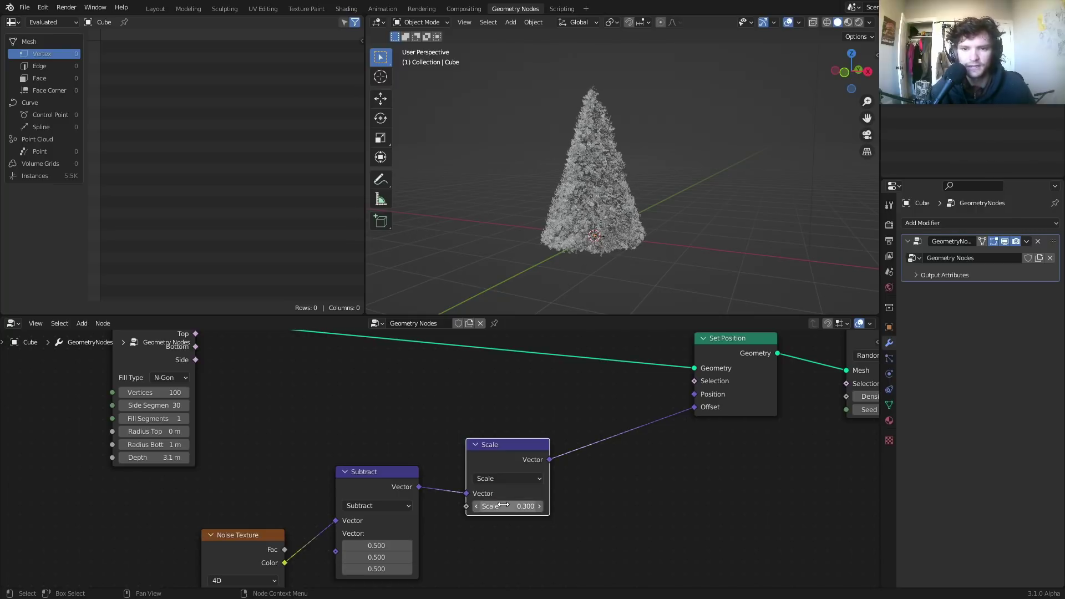
click(503, 505)
text(1)
key(Return)
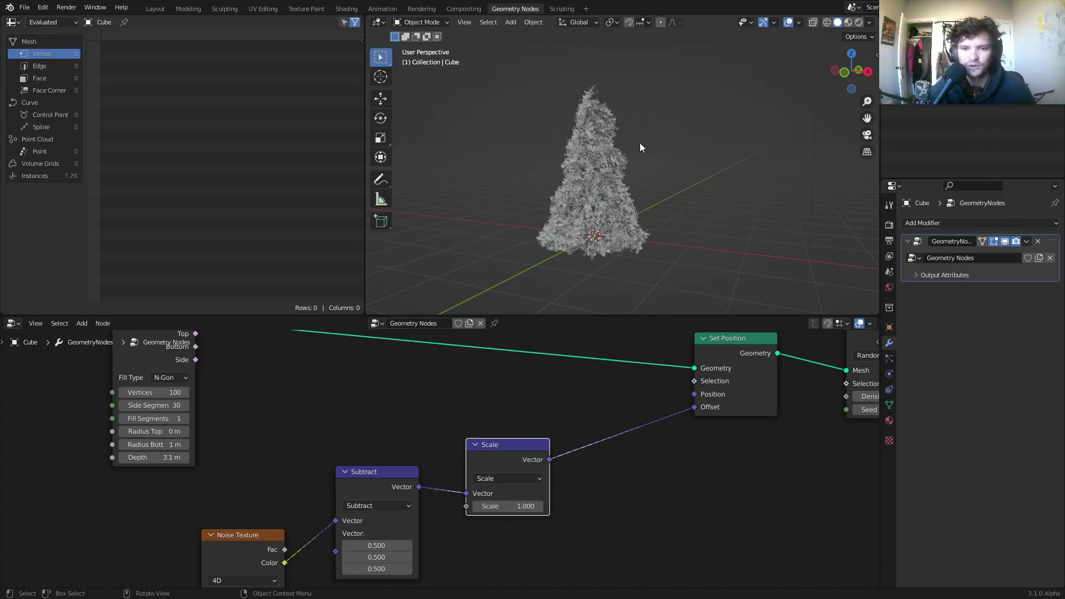
key(KP_4)
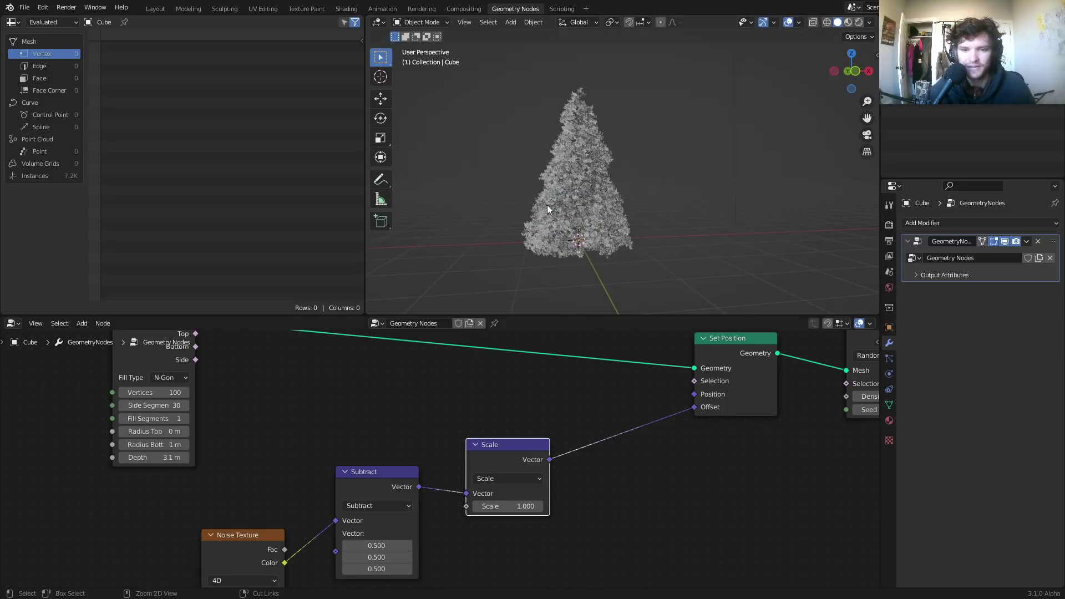
key(ctrl+z)
Step: Set the Scale node's value to 0.5 for the cone's noise displacement
click(495, 511)
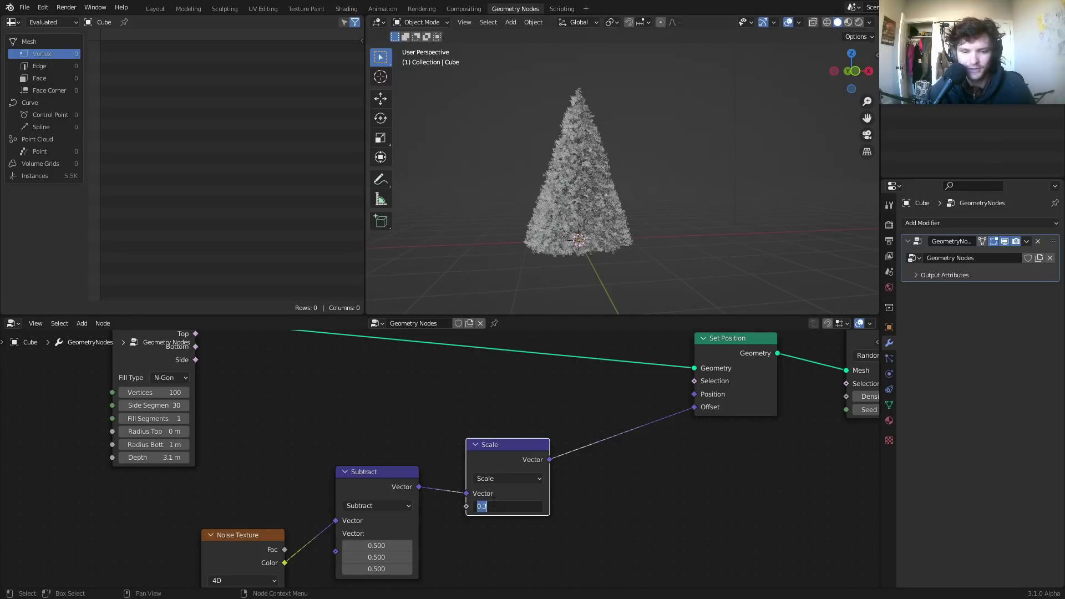
text(0.5)
key(Return)
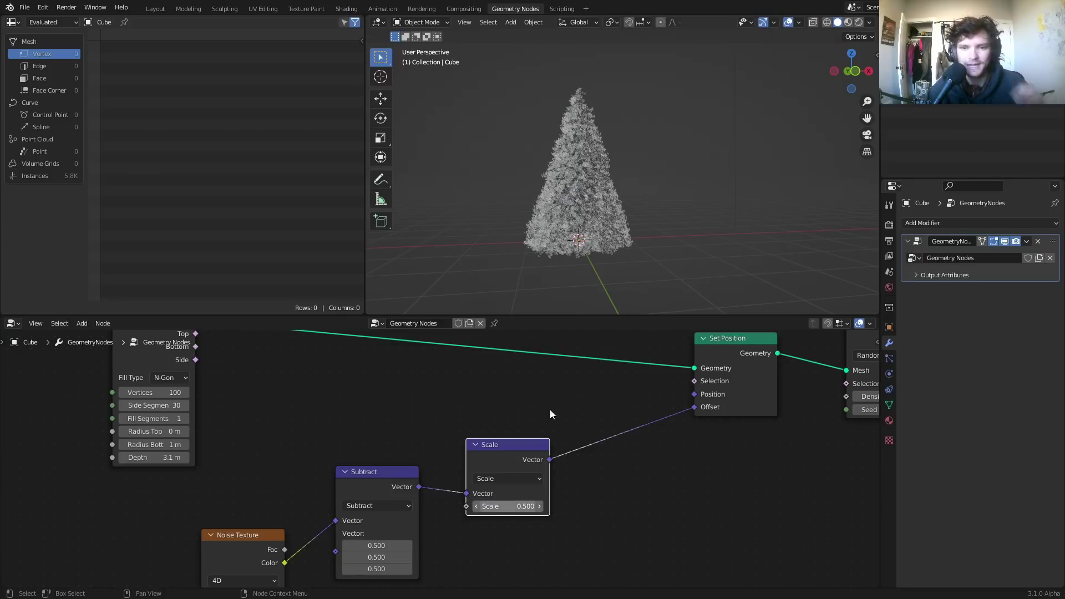
middle_drag(612, 121, 596, 125)
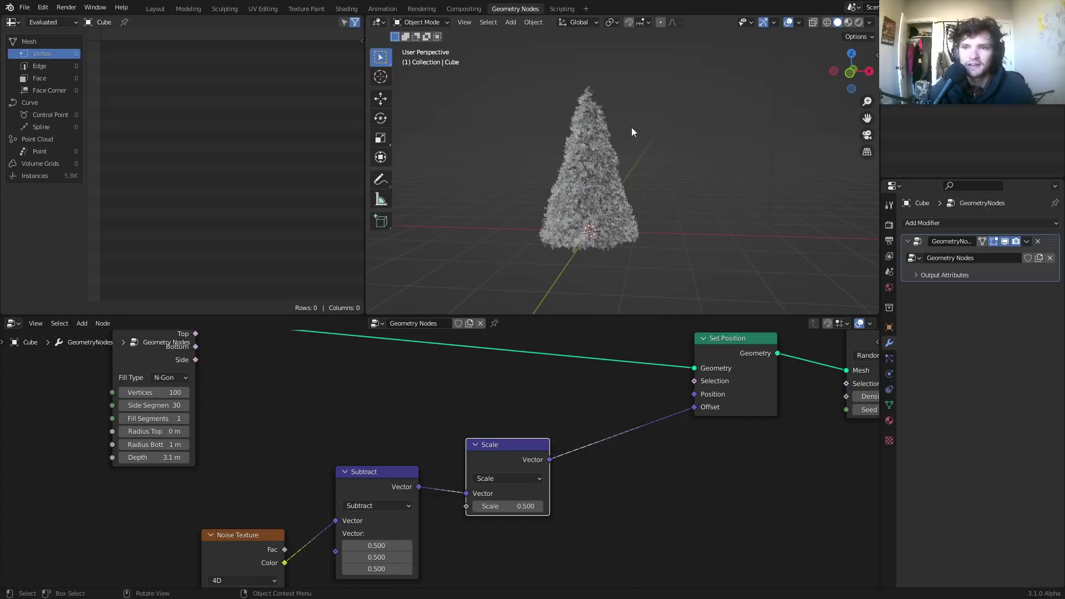
Step: Set the render engine to Cycles with GPU Compute as the device, and display the viewport in Rendered shading
click(889, 224)
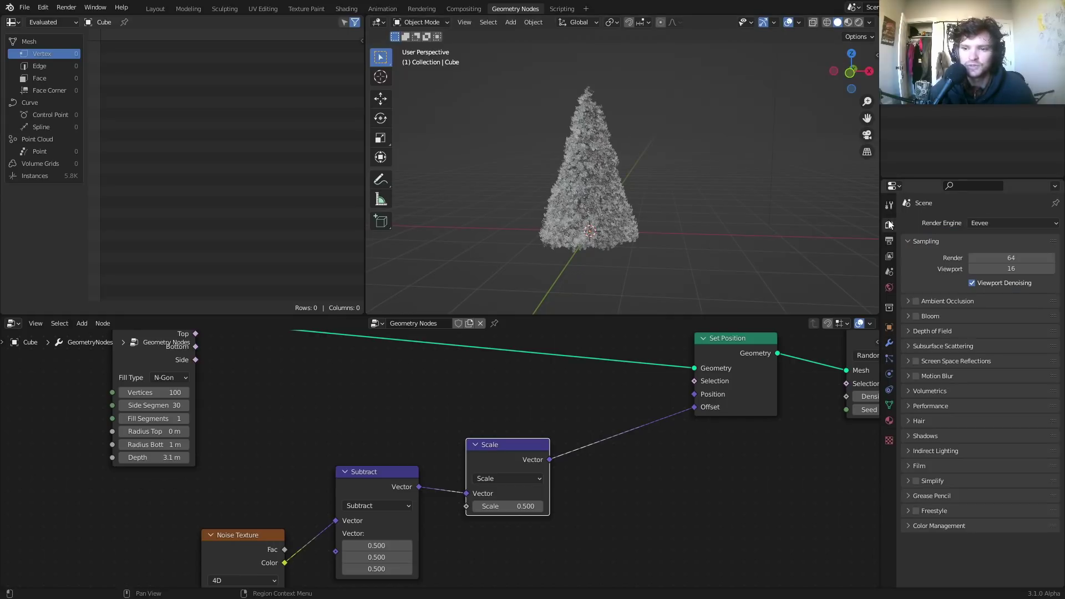
click(1007, 224)
click(989, 257)
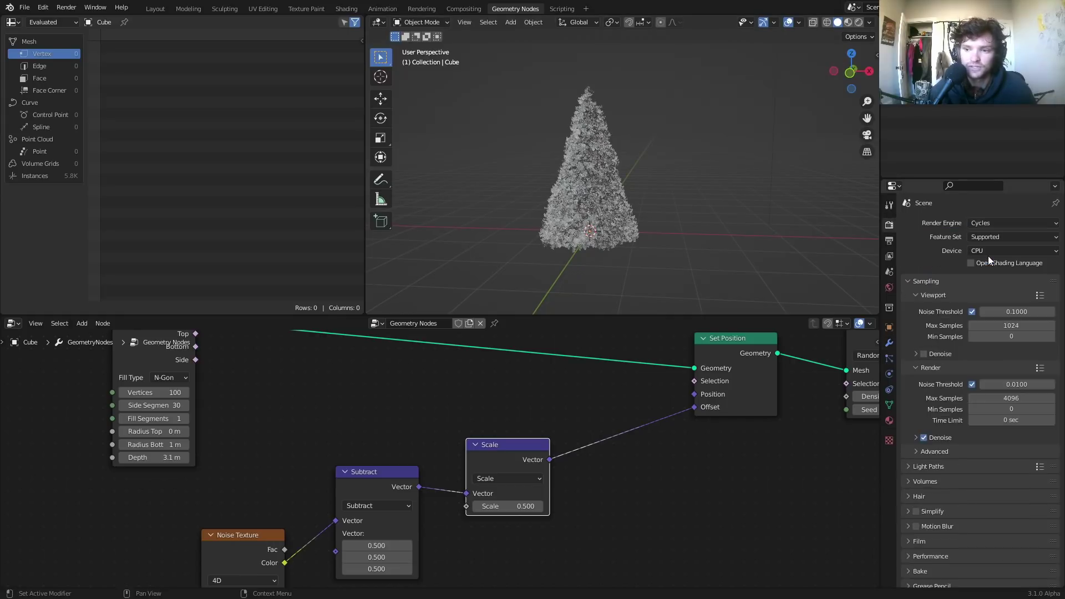
click(980, 251)
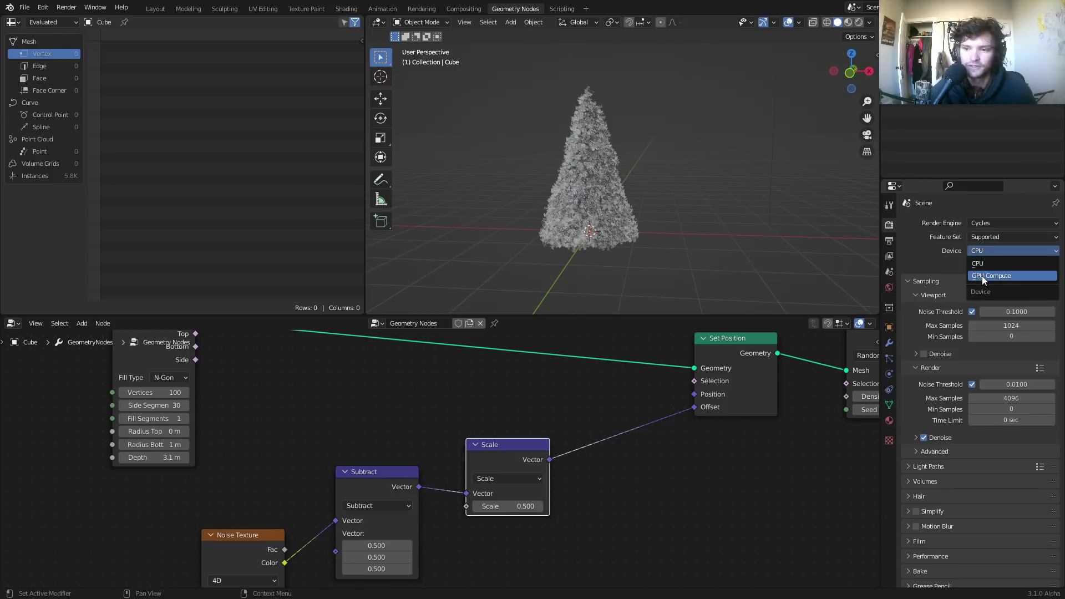
click(981, 275)
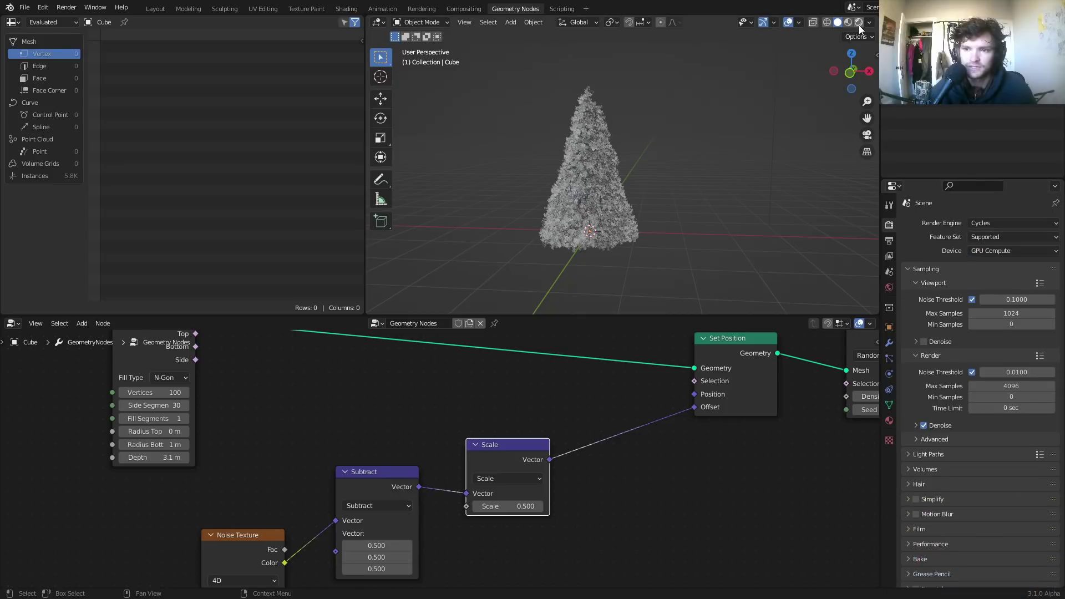
click(858, 24)
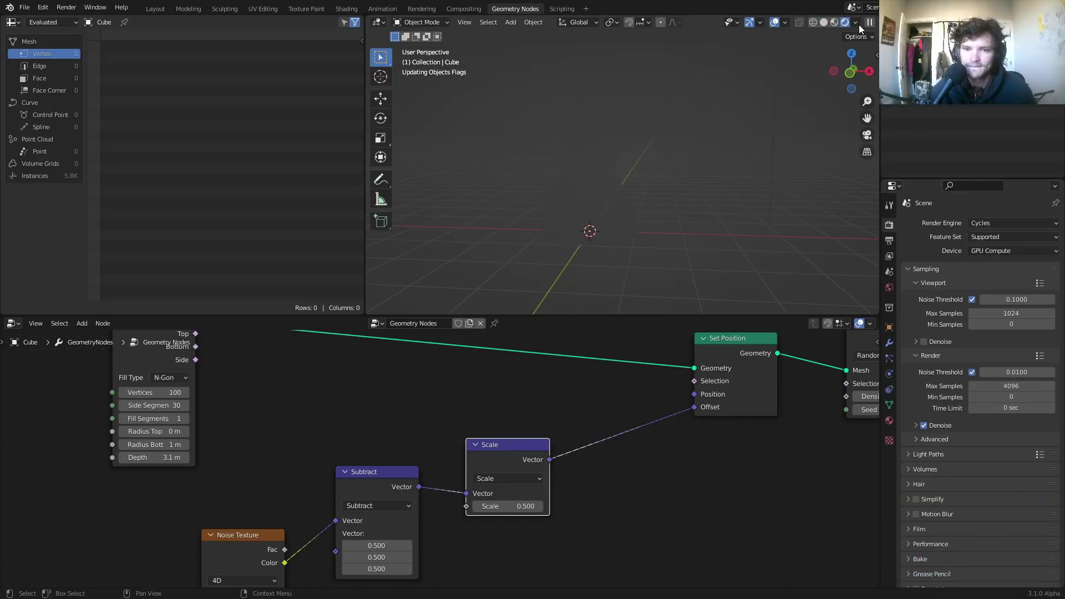
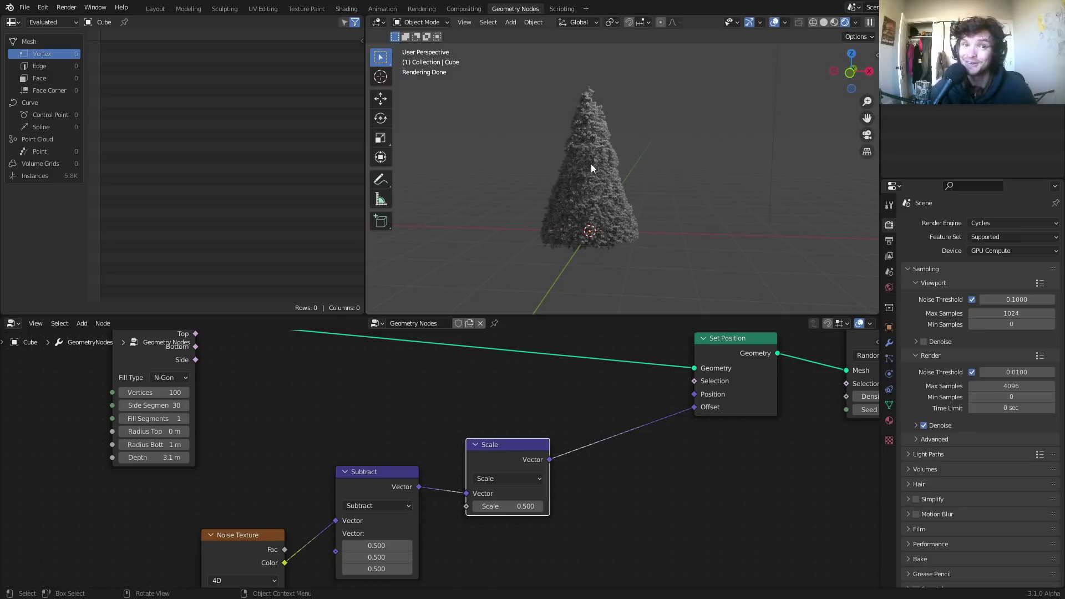
Step: Delete the light above the tree and save the file
middle_drag(597, 164, 624, 139)
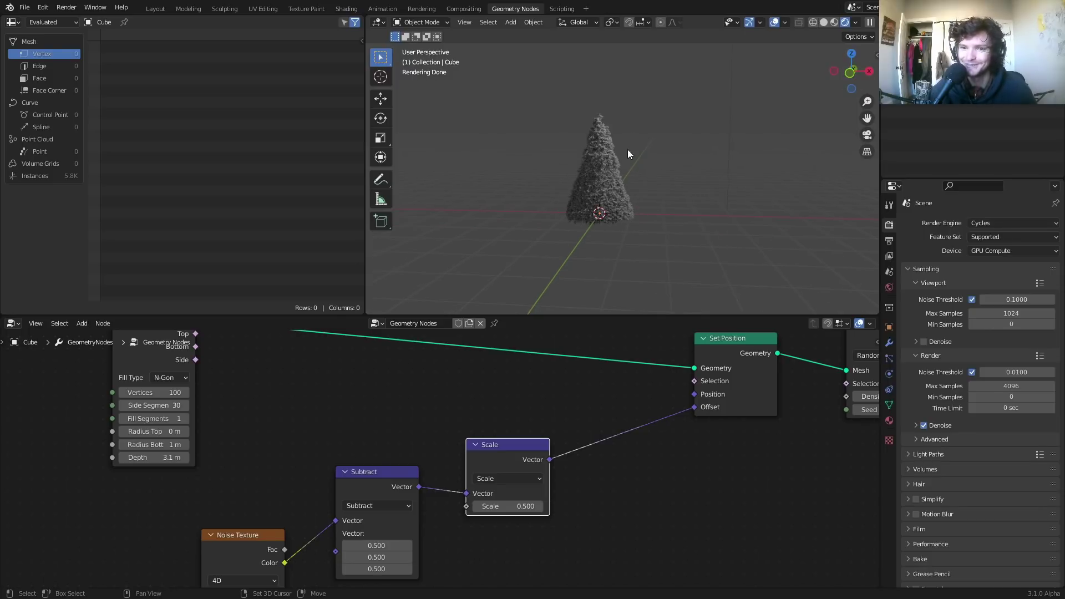
middle_drag(615, 209, 681, 144)
drag(701, 130, 749, 81)
key(x)
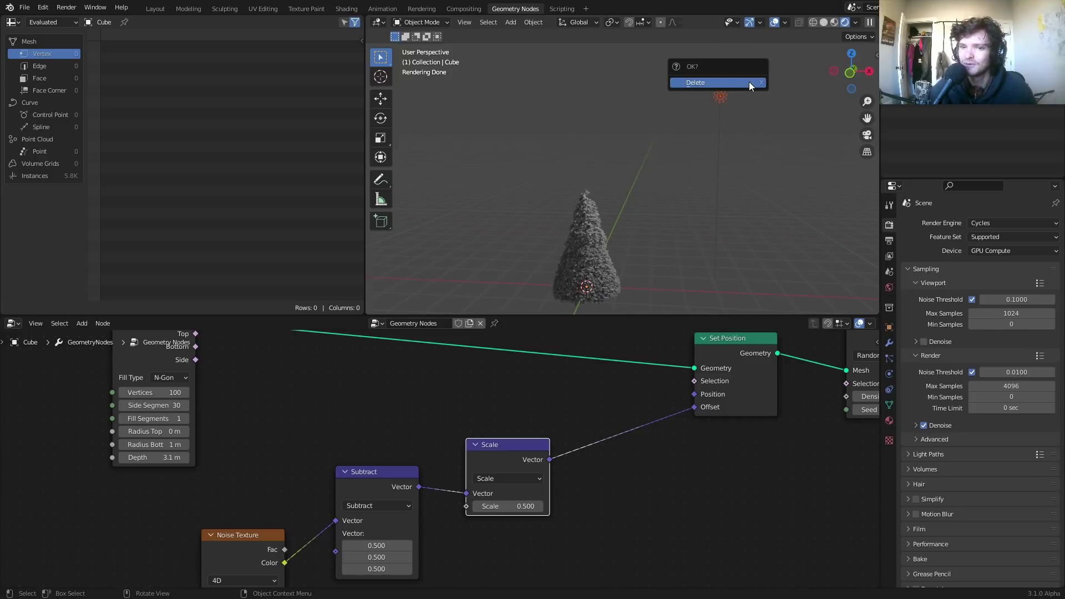
click(749, 83)
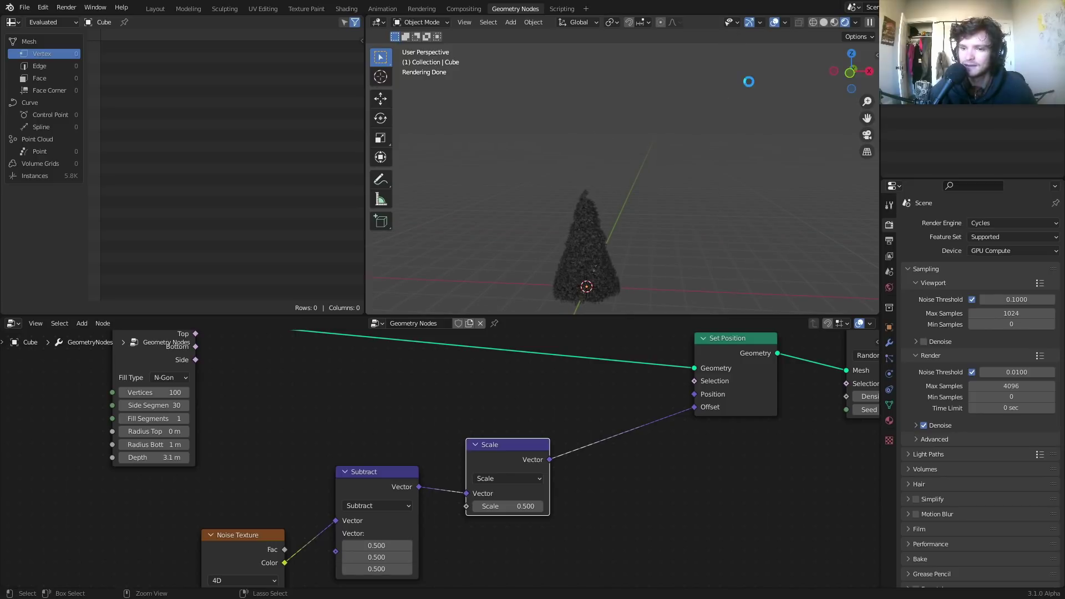
key(ctrl+s)
Step: Assign an Environment Texture to the world background colour and load the peppermint_powerplant HDR image from the HDRIs folder
click(886, 288)
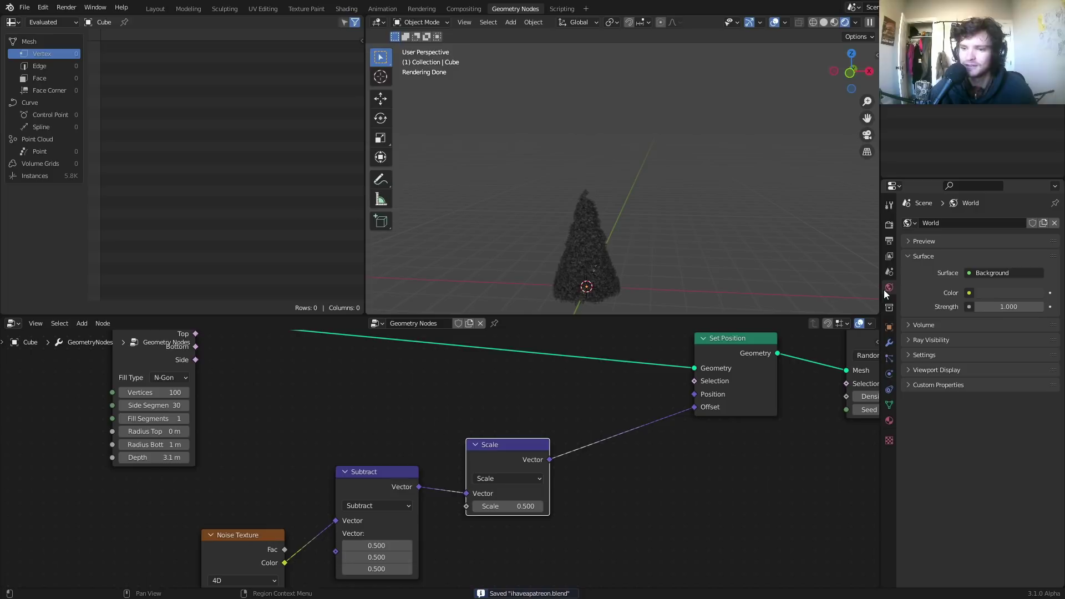
click(968, 292)
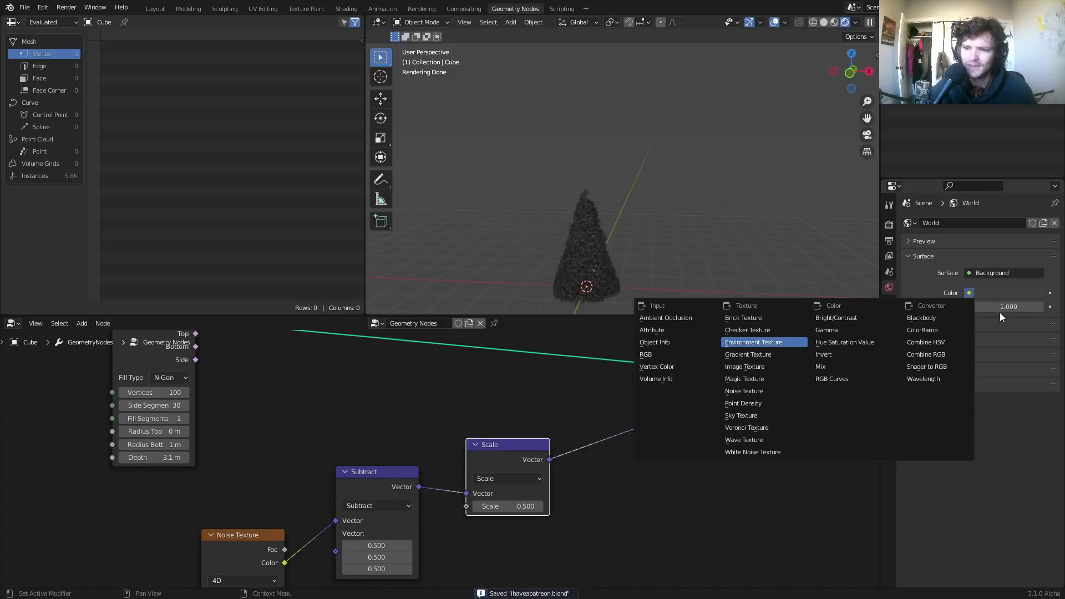
key(Return)
click(1016, 305)
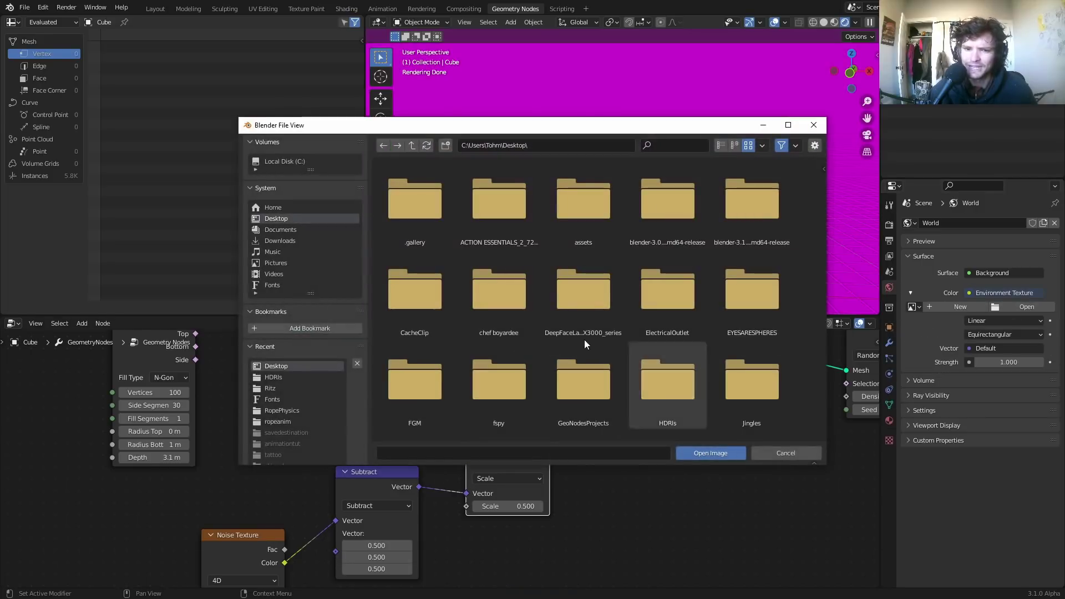
click(277, 377)
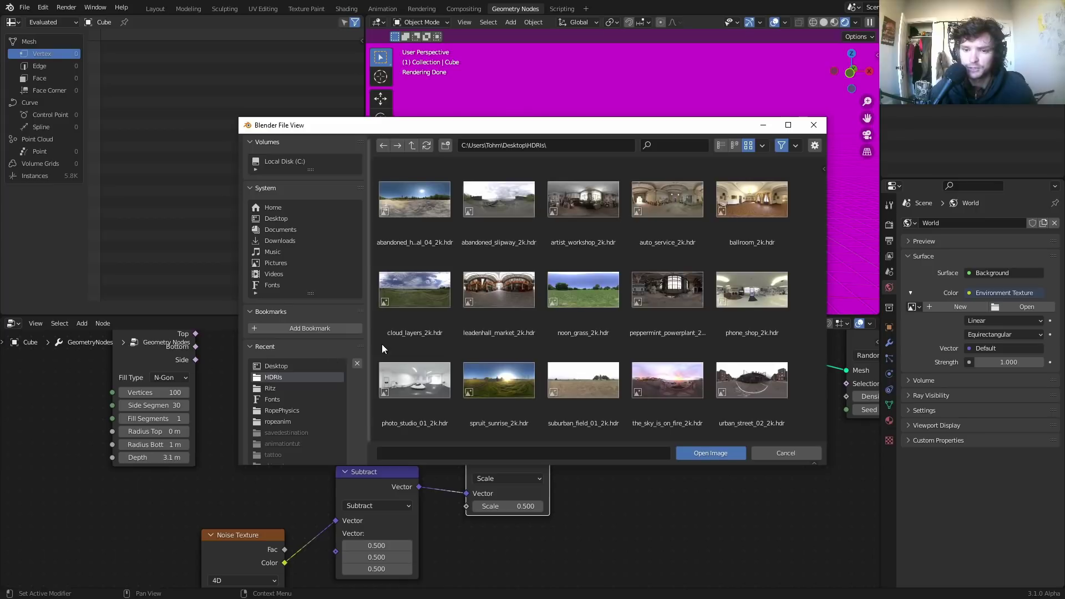
double_click(688, 286)
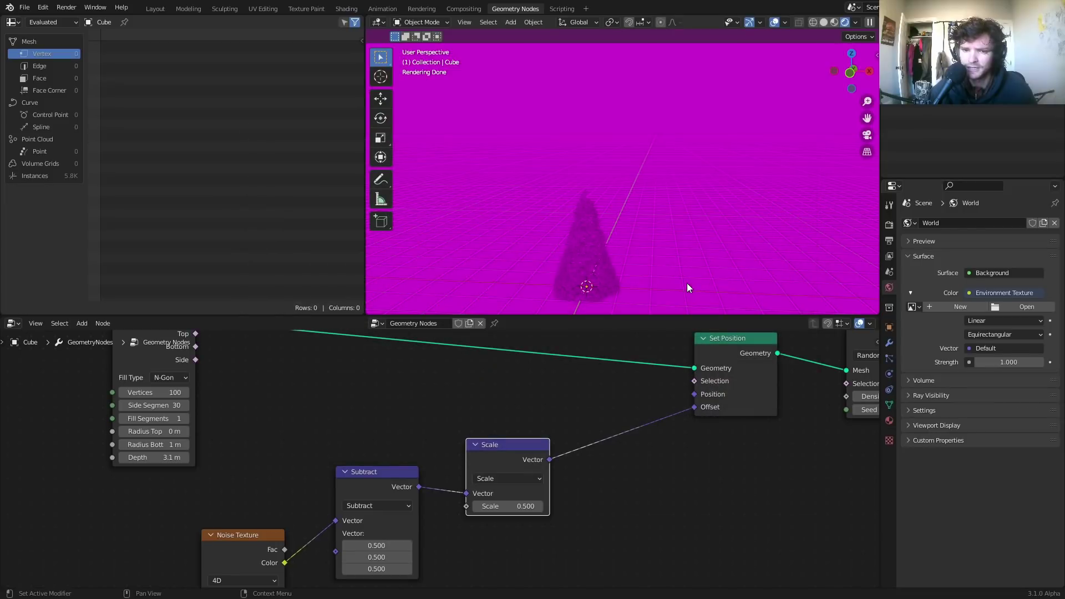
Step: Make the render film transparent to hide the HDRI background, frame the tree in the viewport and save the file
click(889, 224)
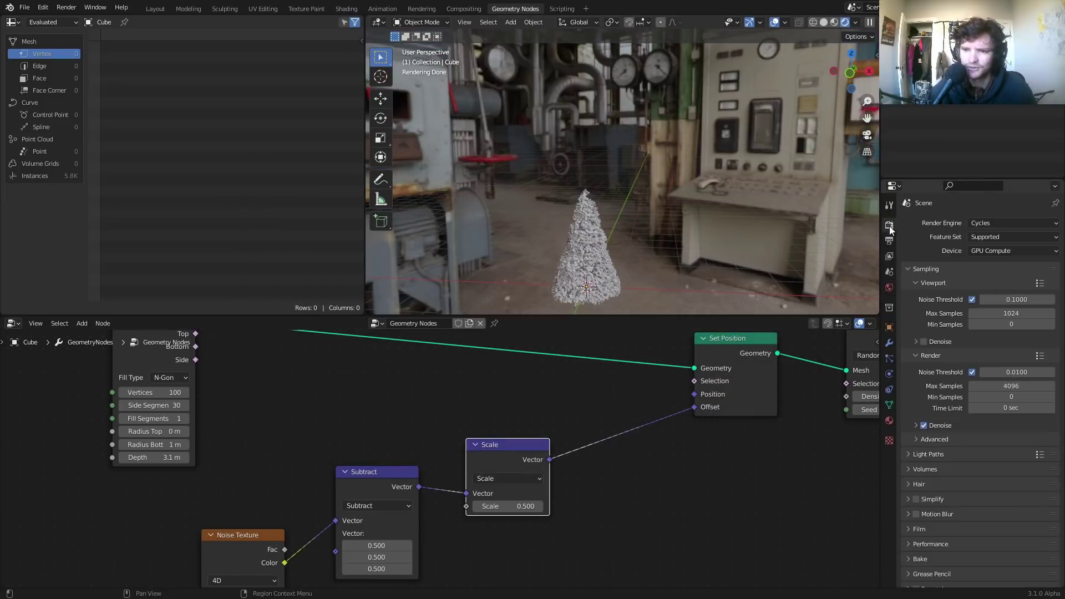
click(923, 528)
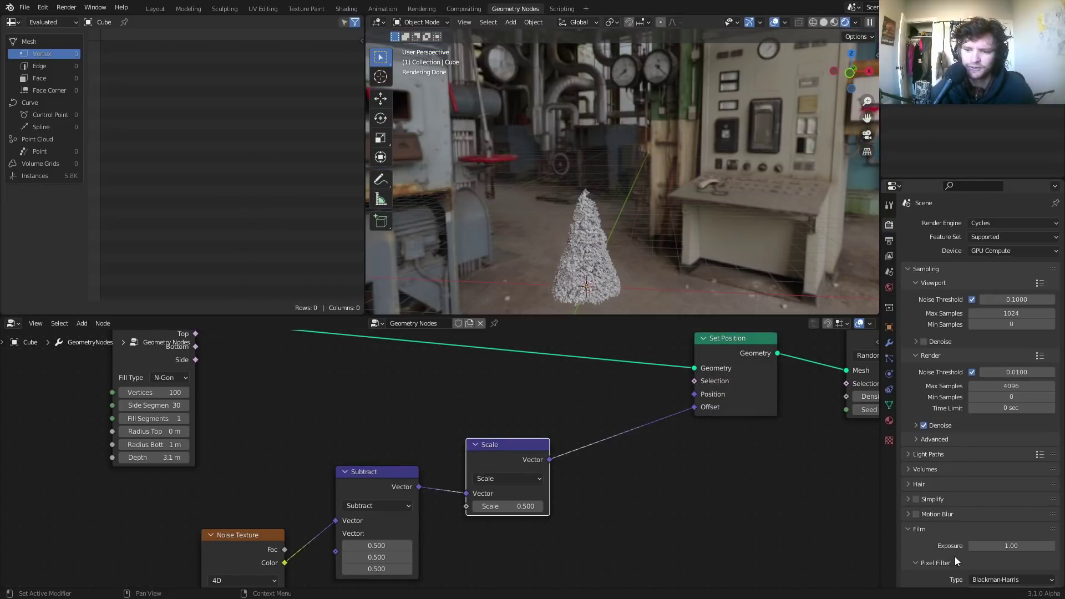
scroll(954, 556, down, 4)
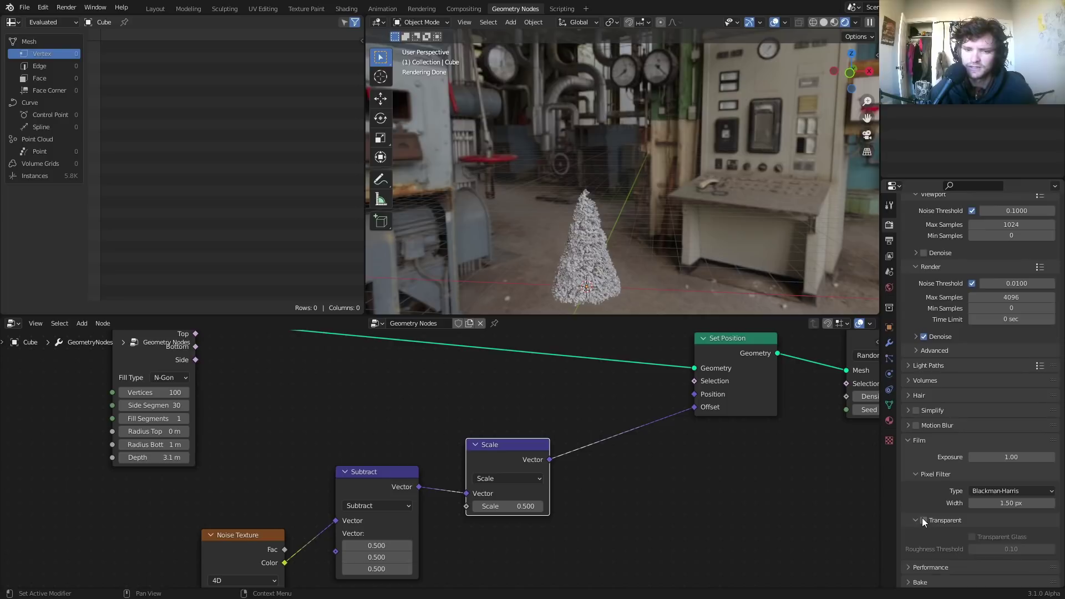
click(922, 519)
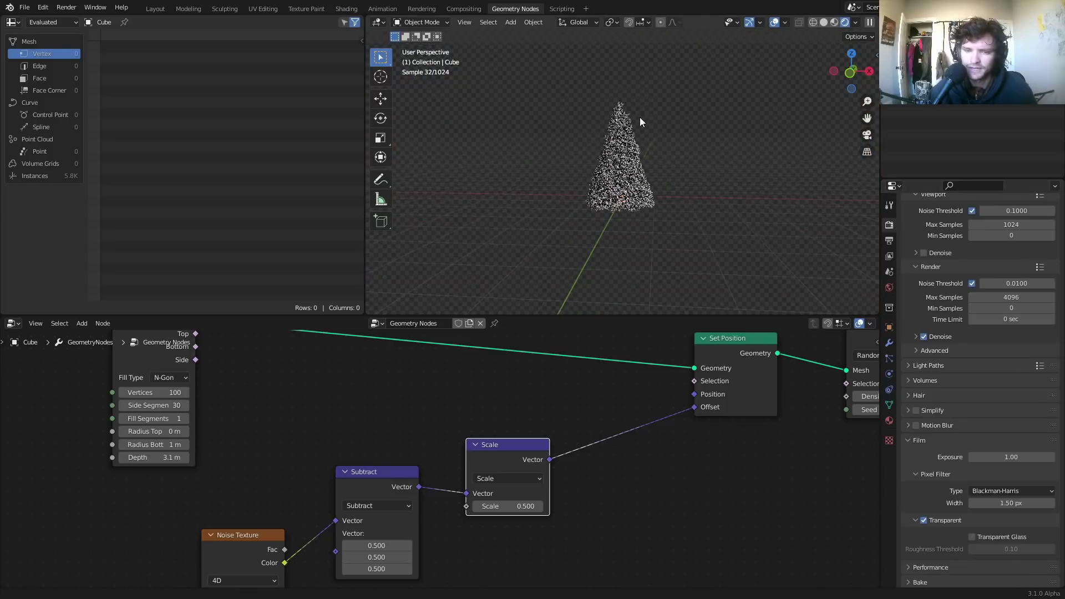
scroll(633, 137, up, 4)
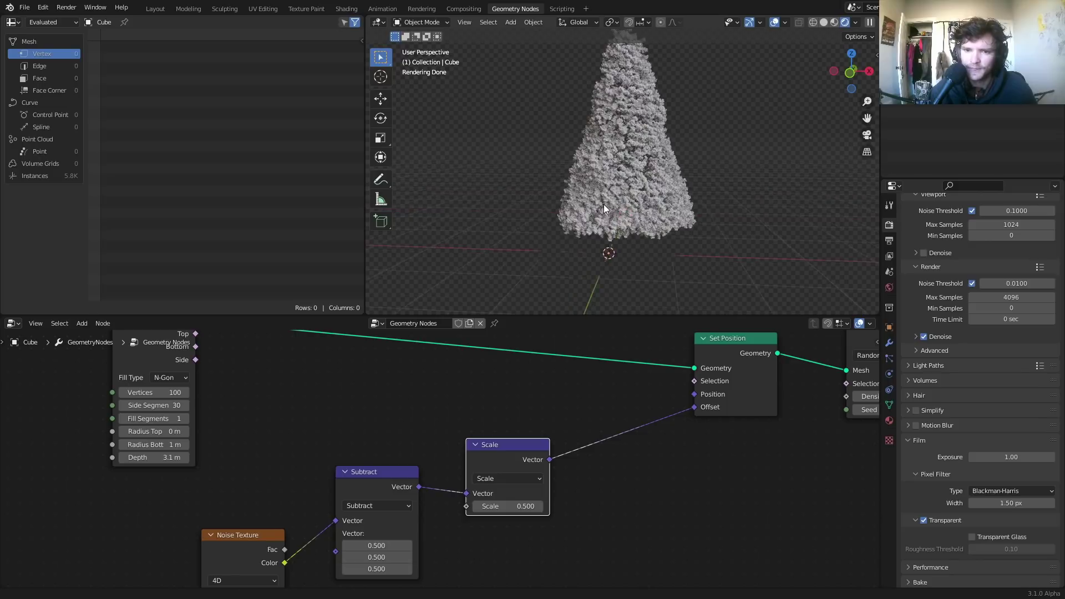
key(KP_Decimal)
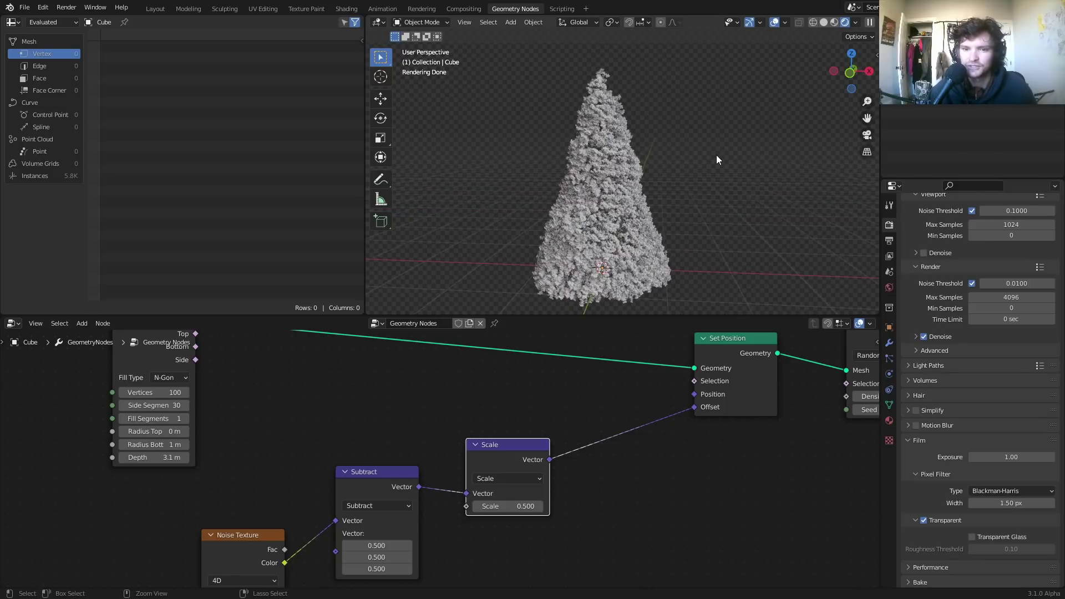
key(ctrl+s)
scroll(677, 392, down, 3)
scroll(681, 392, down, 3)
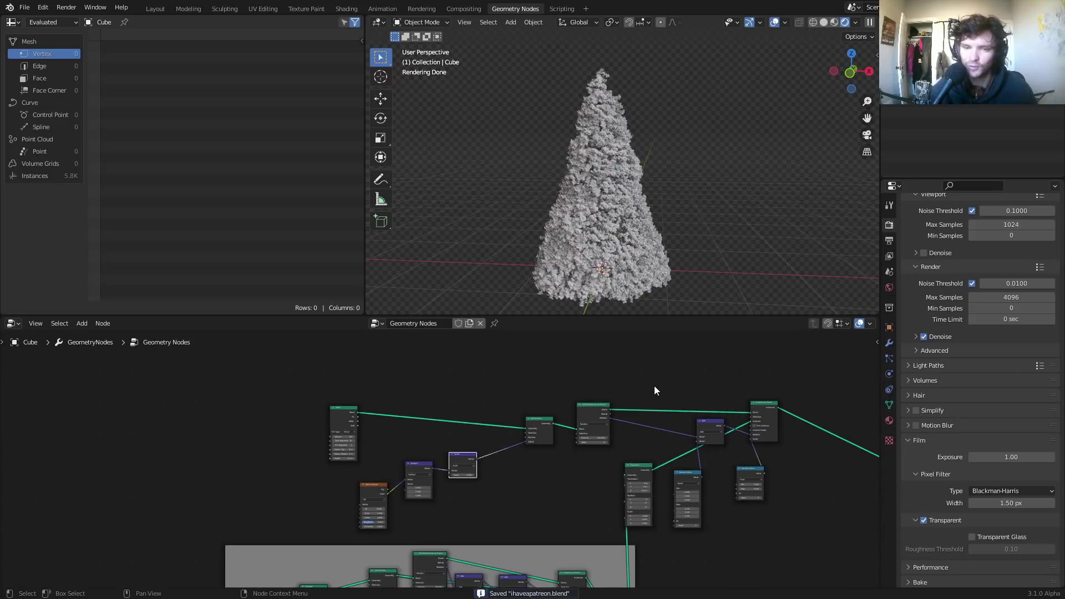
middle_drag(654, 392, 366, 376)
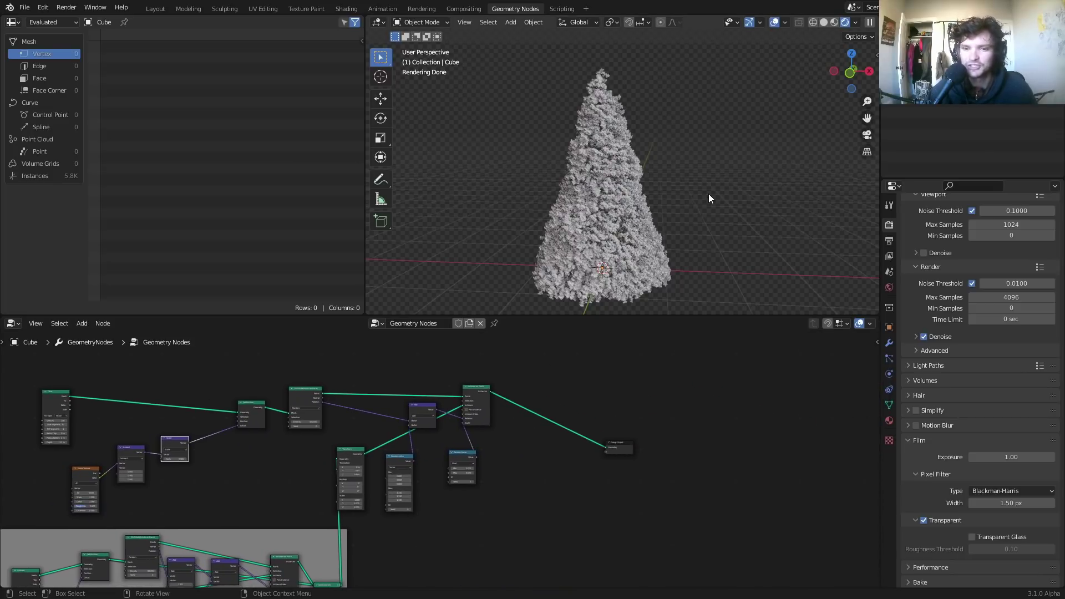
key(ctrl+s)
Step: Try a Max of 0.1 on the Float Random Value node driving the instance scale, and undo that change
middle_drag(611, 218, 619, 208)
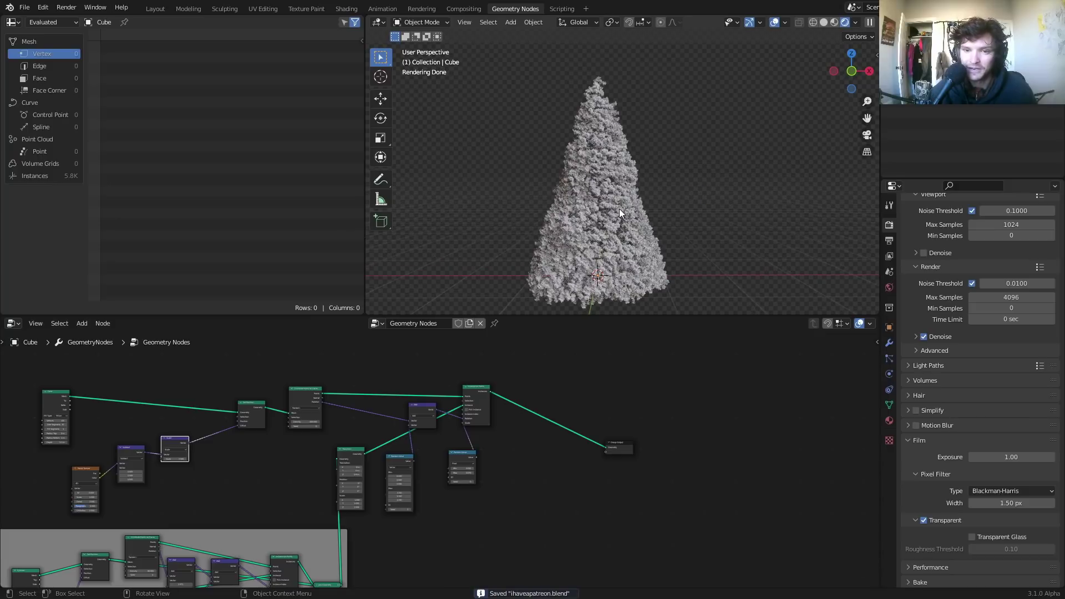
scroll(616, 199, up, 1)
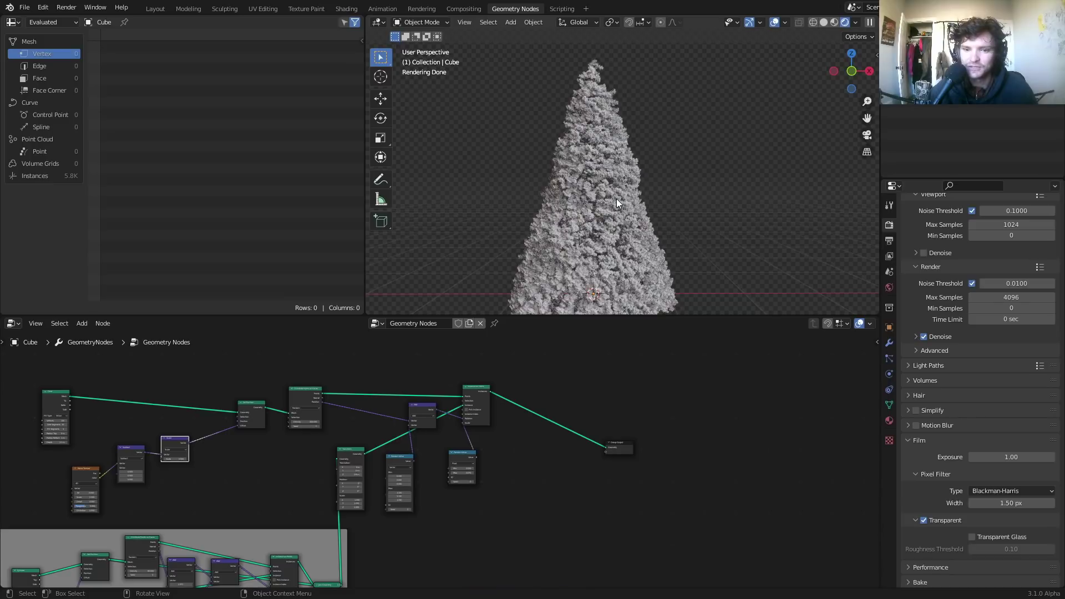
scroll(617, 198, down, 1)
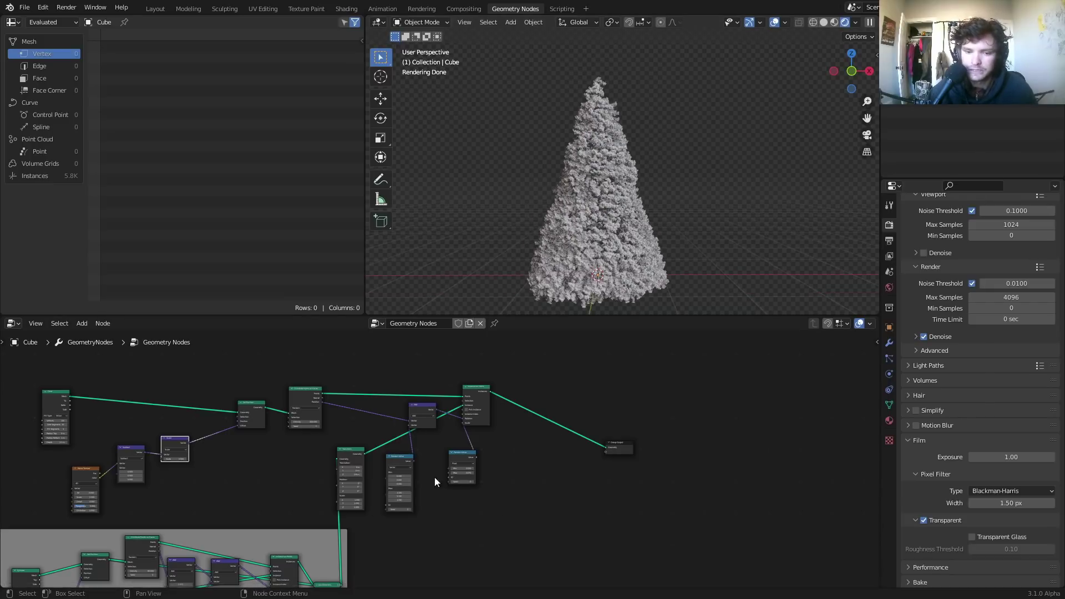
scroll(444, 471, up, 6)
scroll(464, 464, up, 1)
click(530, 512)
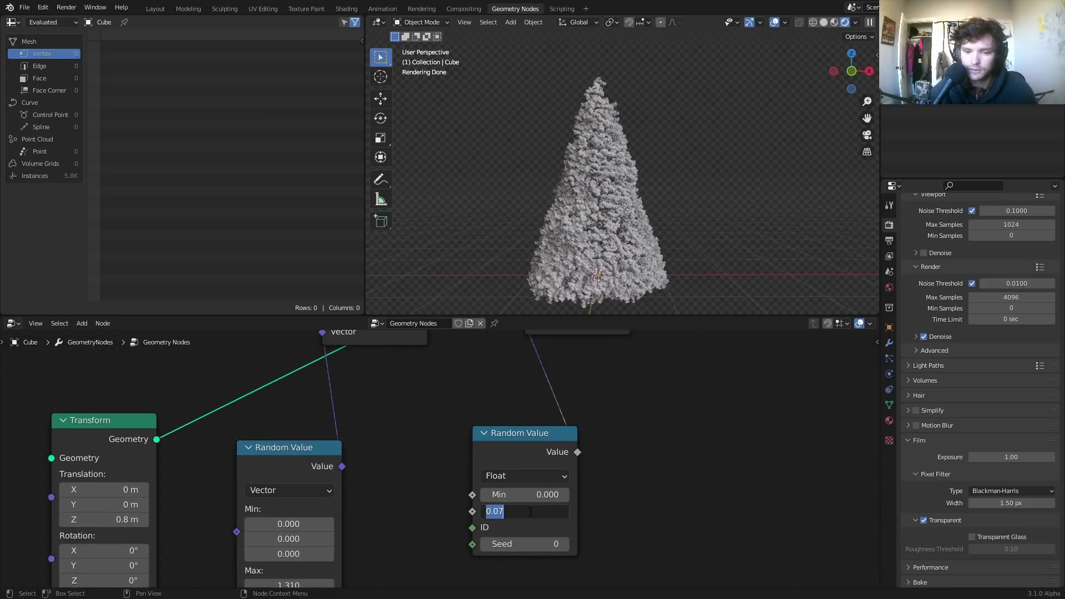
text(.1)
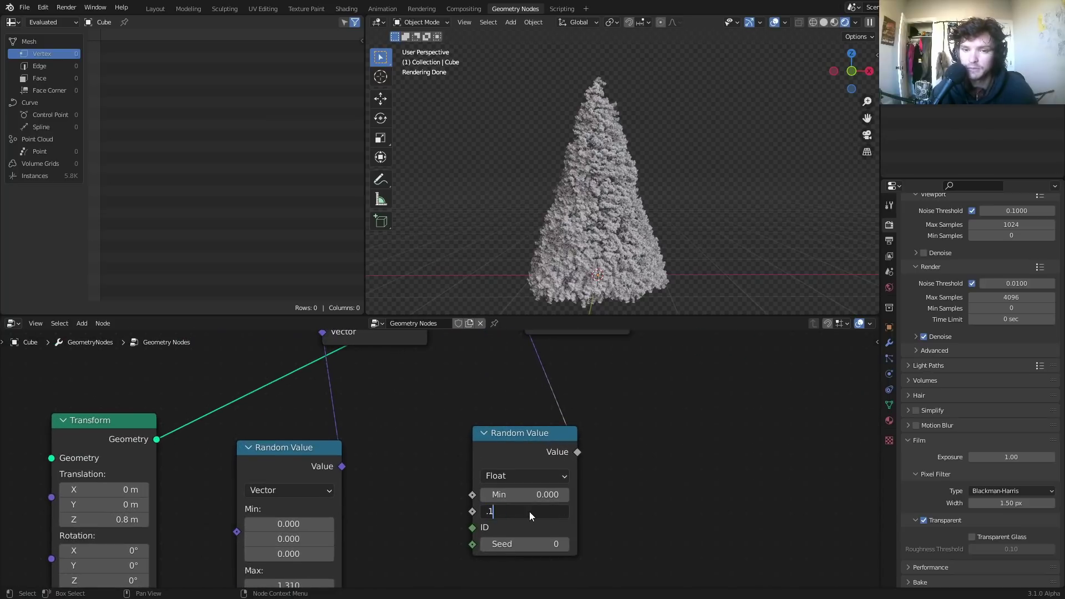
key(Return)
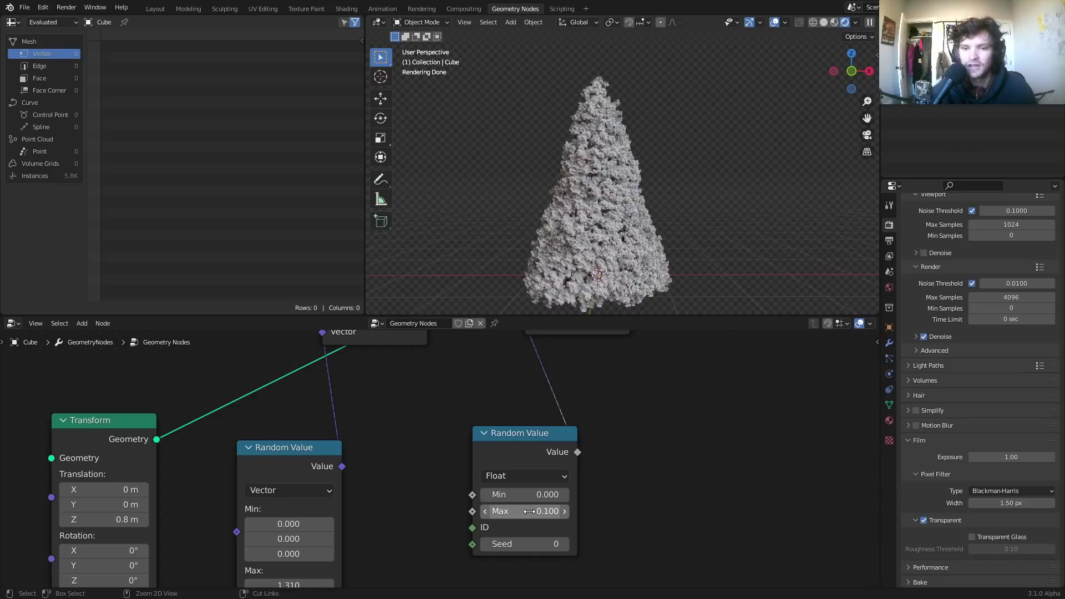
key(ctrl+z)
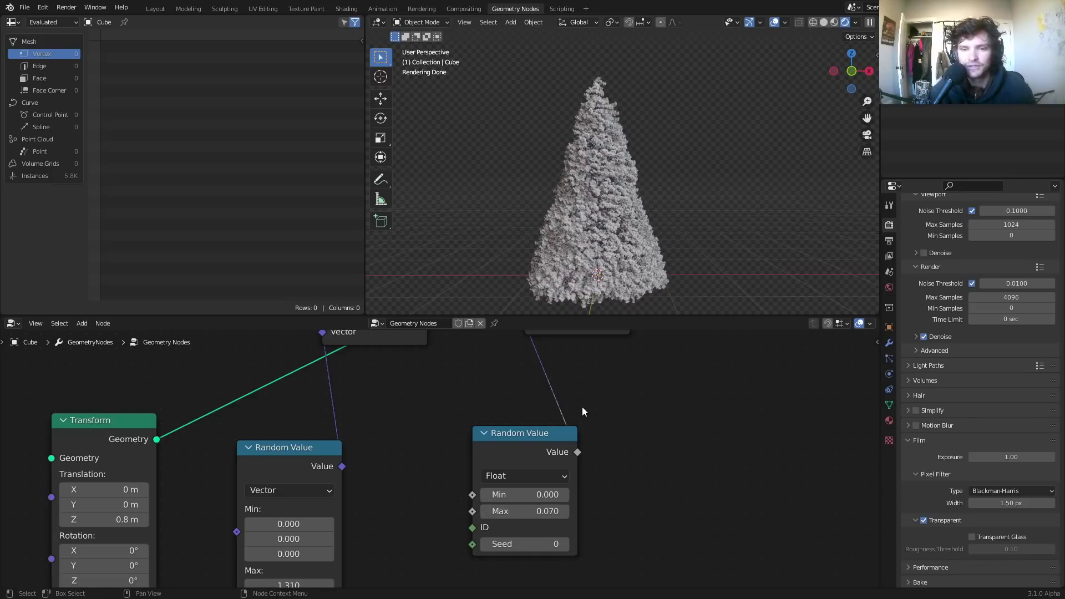
Step: Move the Instance on Points node slightly closer to the Group Output node and save the file
scroll(581, 407, down, 4)
middle_drag(578, 370, 527, 422)
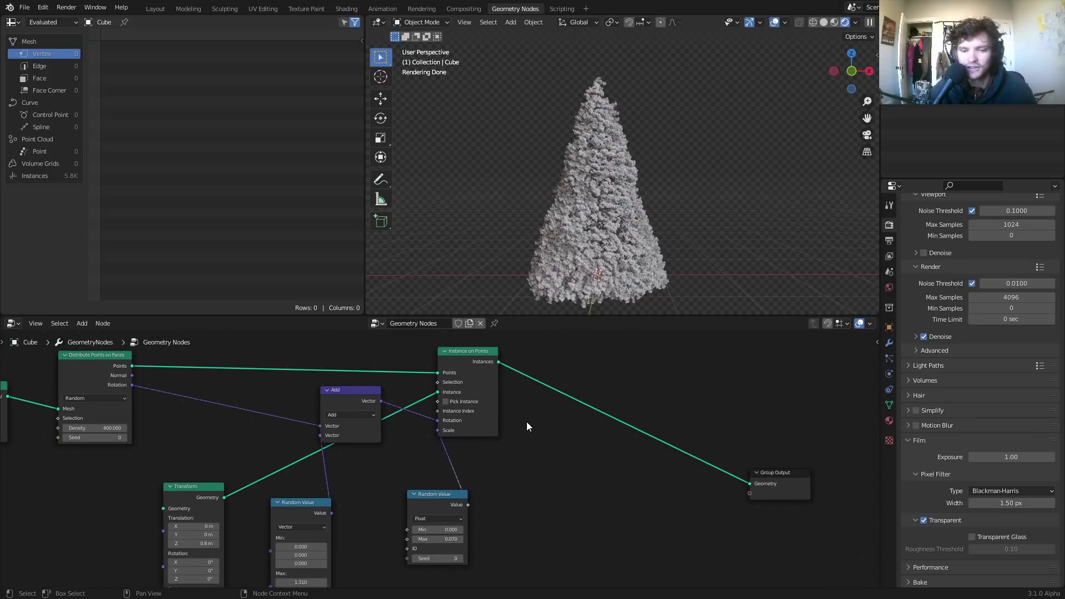
drag(476, 361, 501, 376)
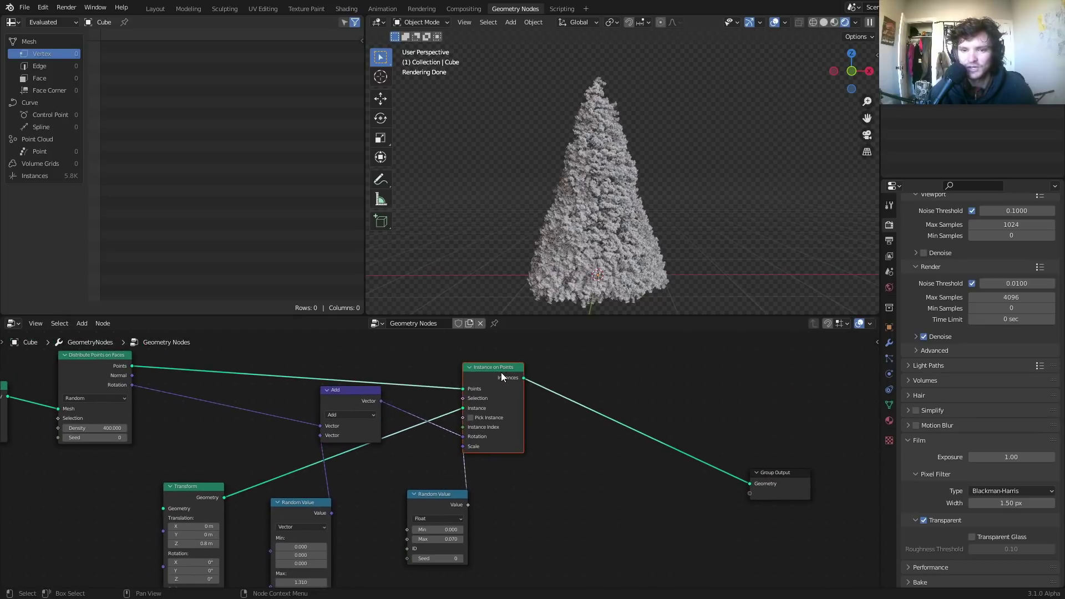
key(ctrl+s)
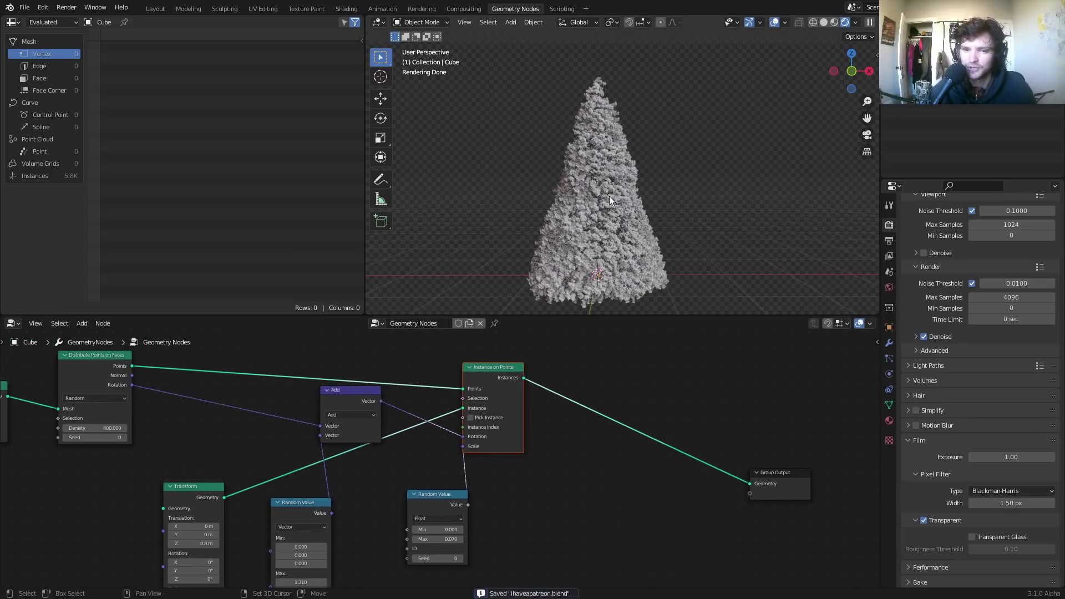
shift+middle_drag(609, 200, 609, 185)
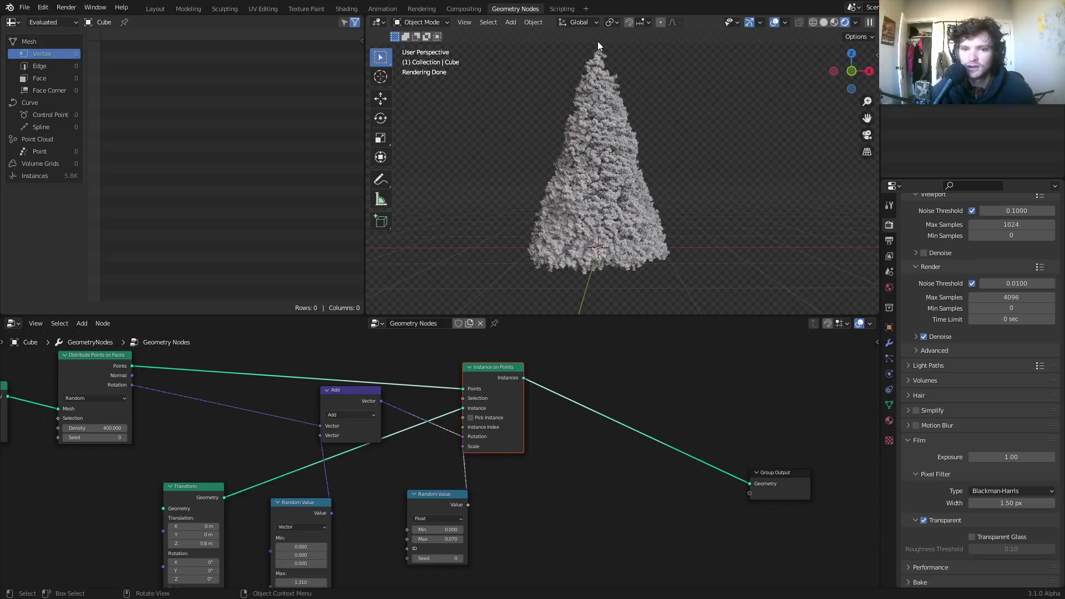
key(ctrl)
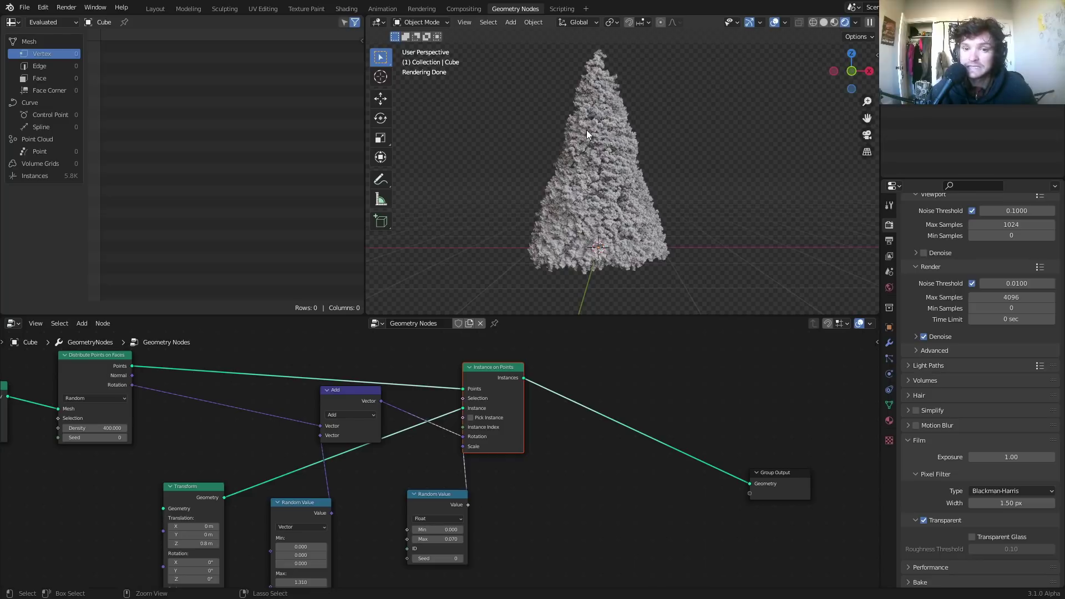
key(ctrl+s)
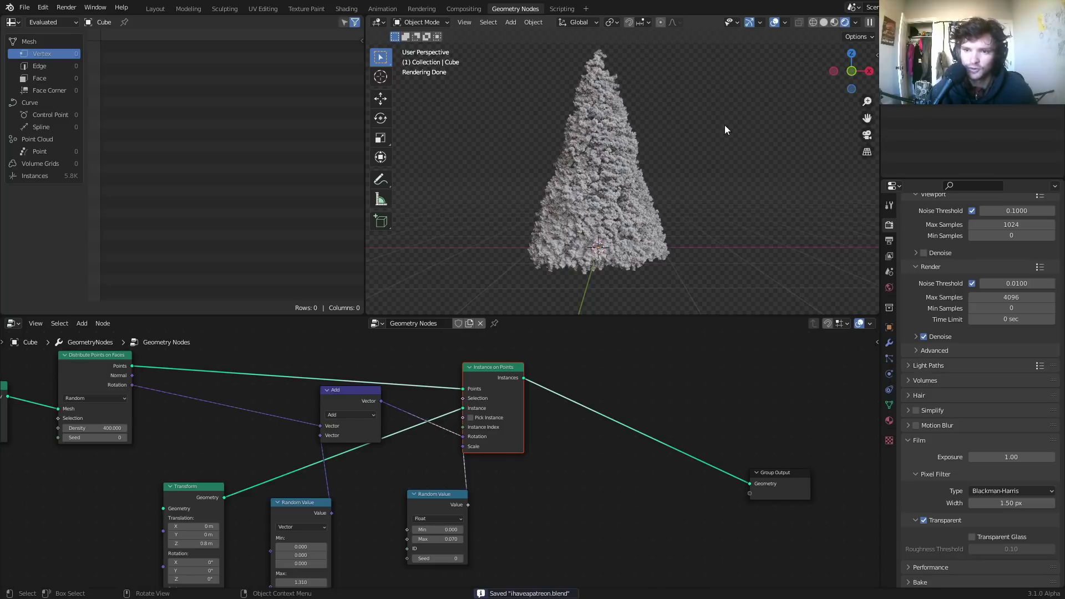
Step: Save the file with the tree in front orthographic view, and shift the Instance on Points node slightly lower
click(856, 71)
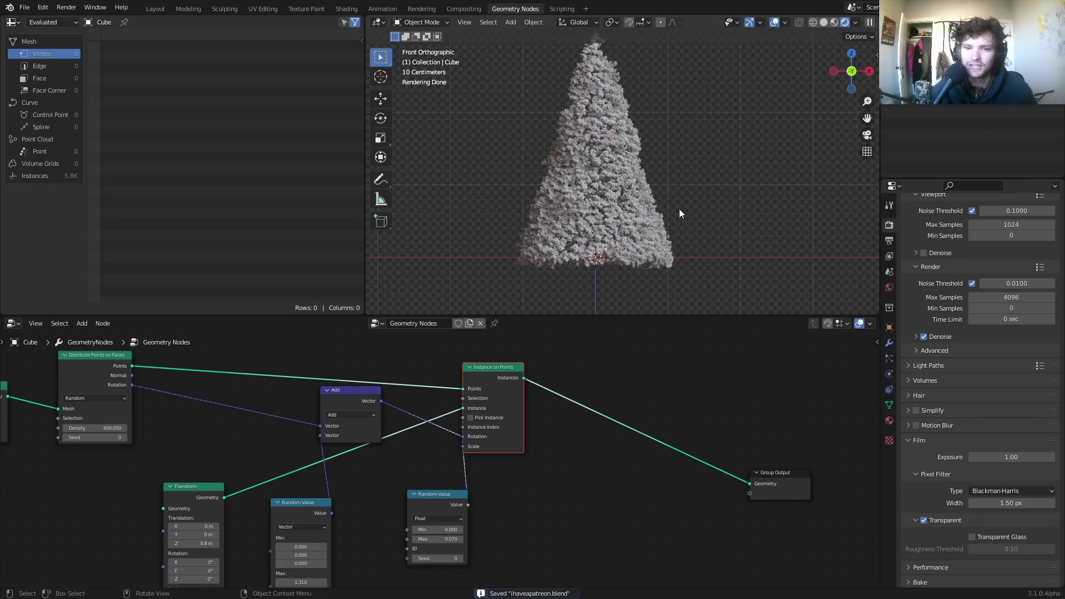
scroll(591, 218, down, 1)
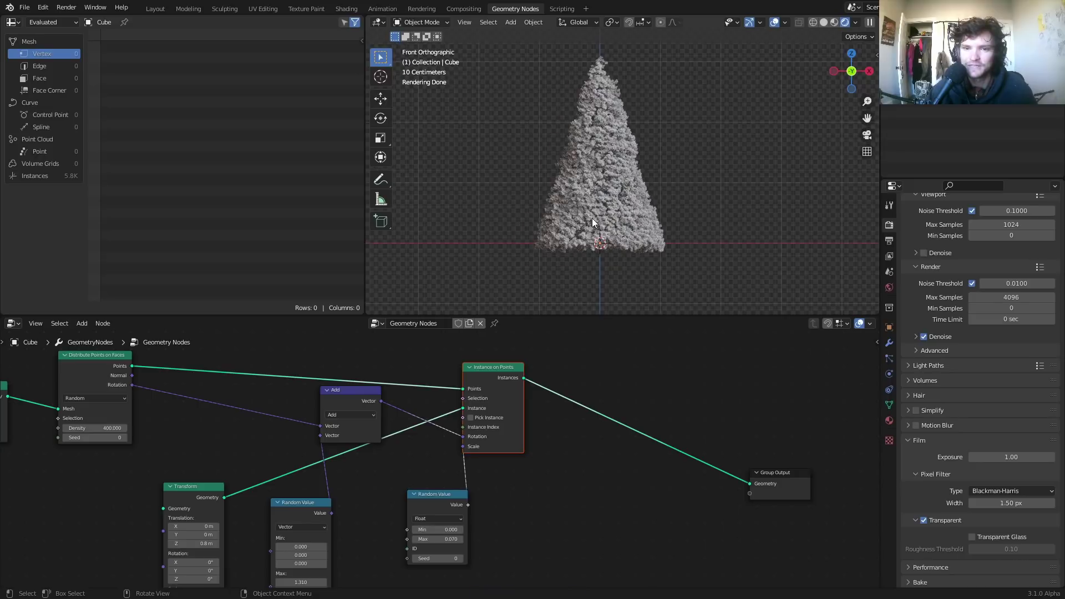
scroll(571, 413, down, 1)
scroll(572, 409, down, 1)
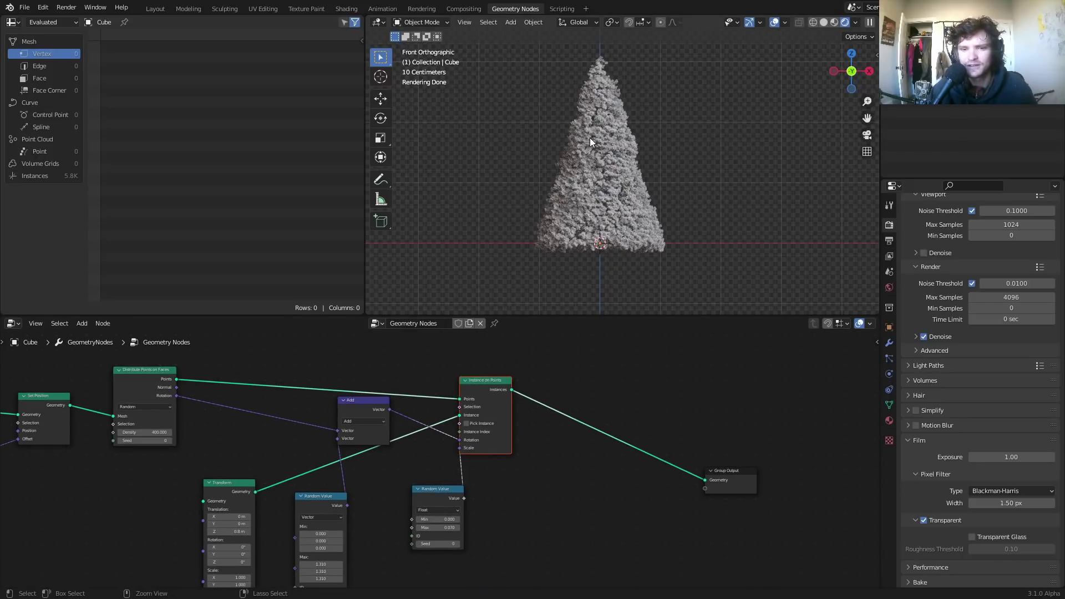
key(ctrl+s)
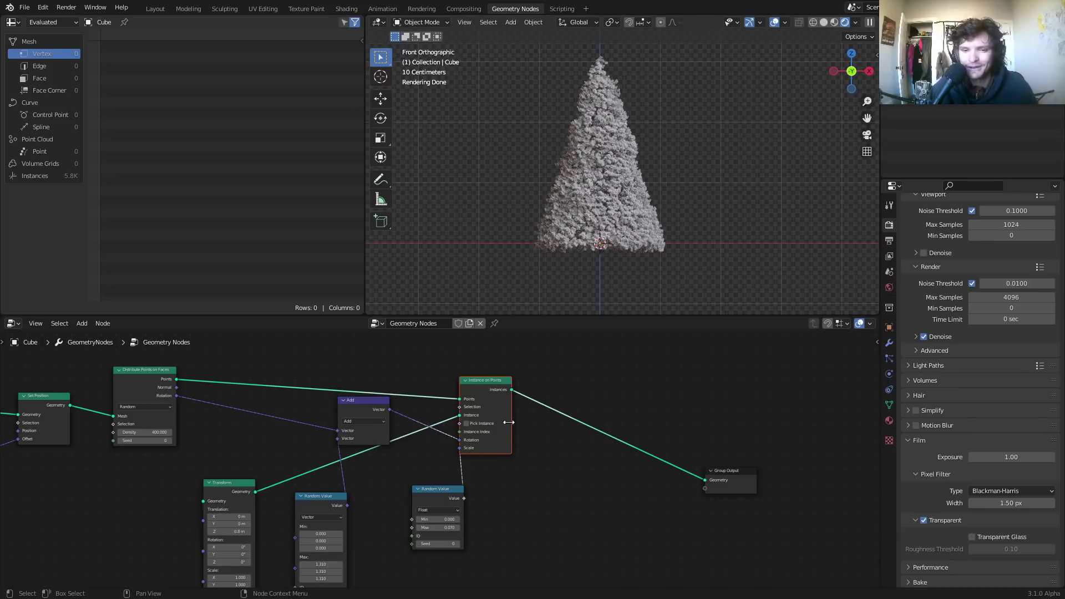
drag(495, 397, 501, 410)
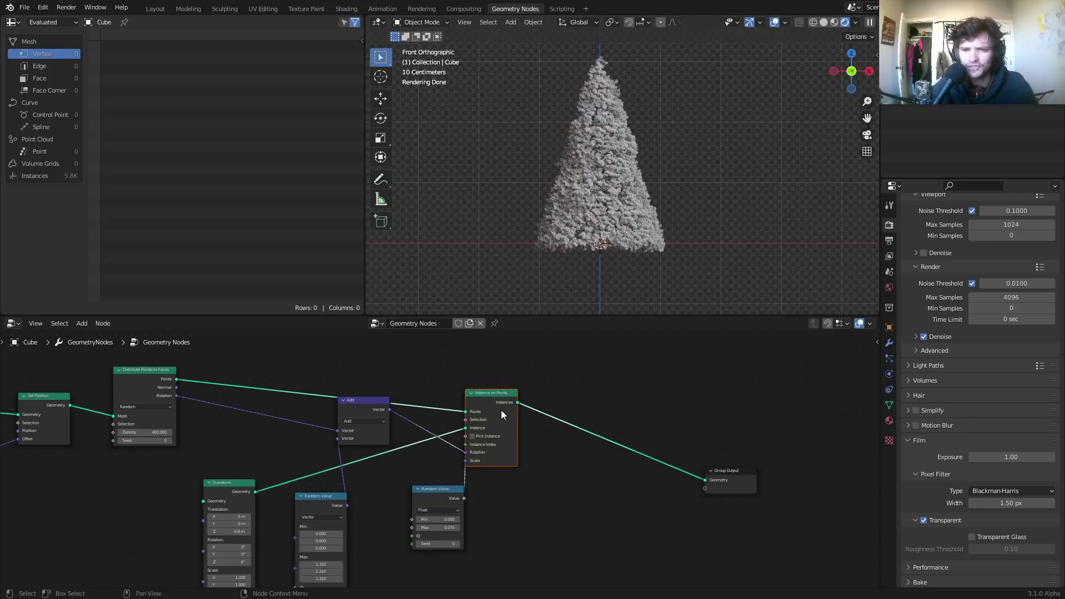
Step: Add a Cylinder node in the empty space beside the framed branch nodes
scroll(500, 411, down, 6)
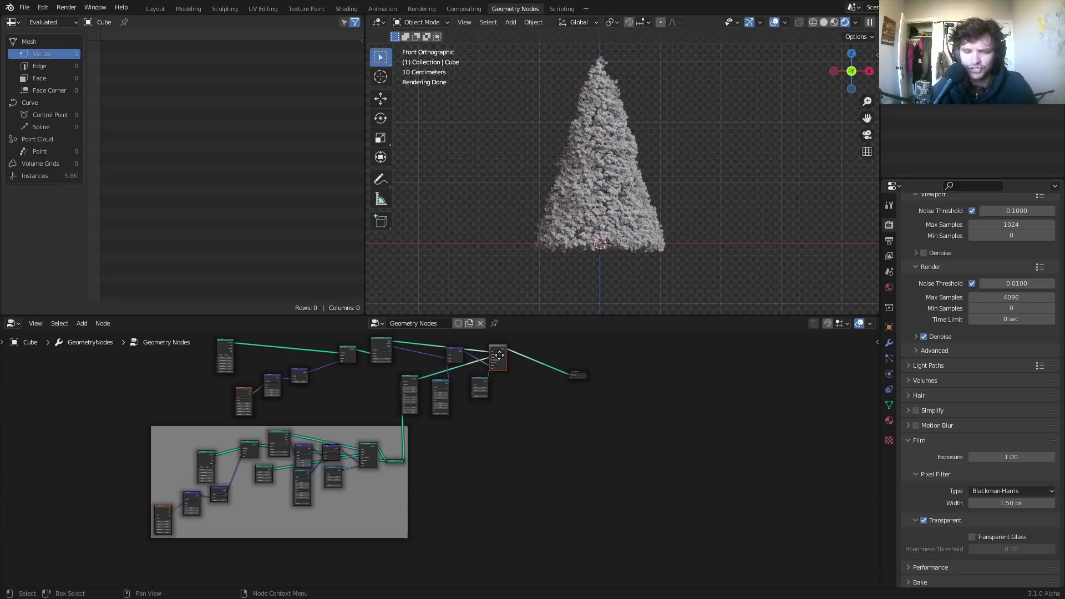
middle_drag(499, 356, 520, 332)
scroll(418, 432, up, 2)
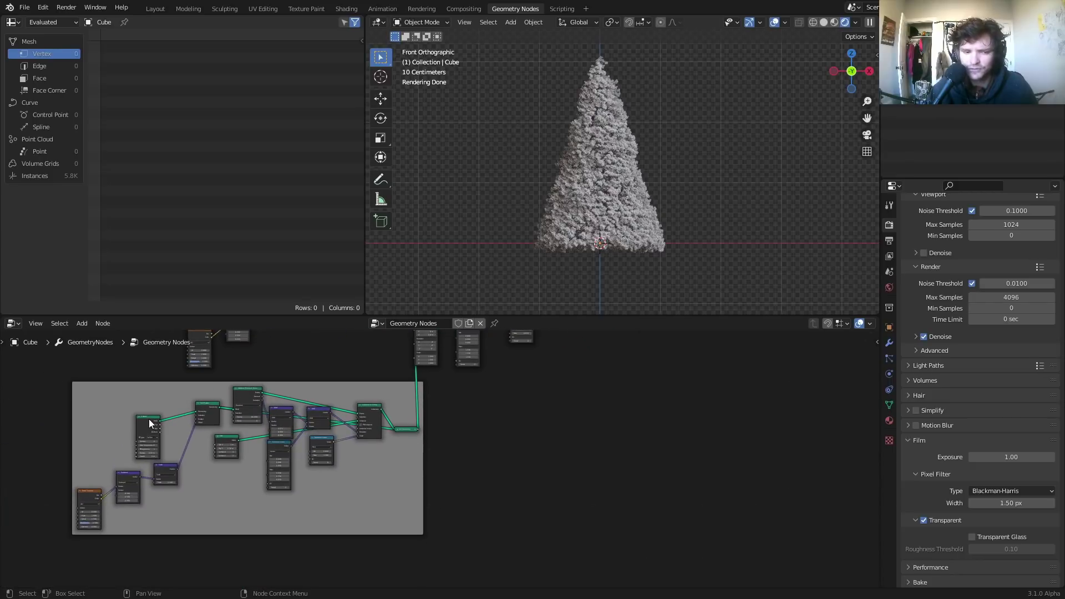
scroll(149, 424, up, 3)
key(shift+a)
click(527, 366)
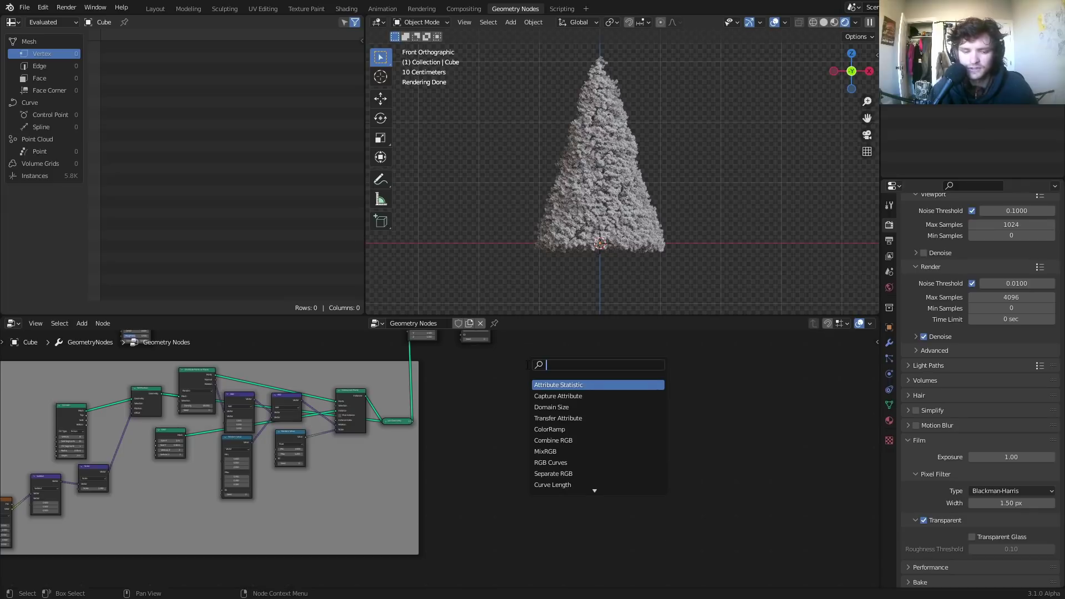
text(cylin)
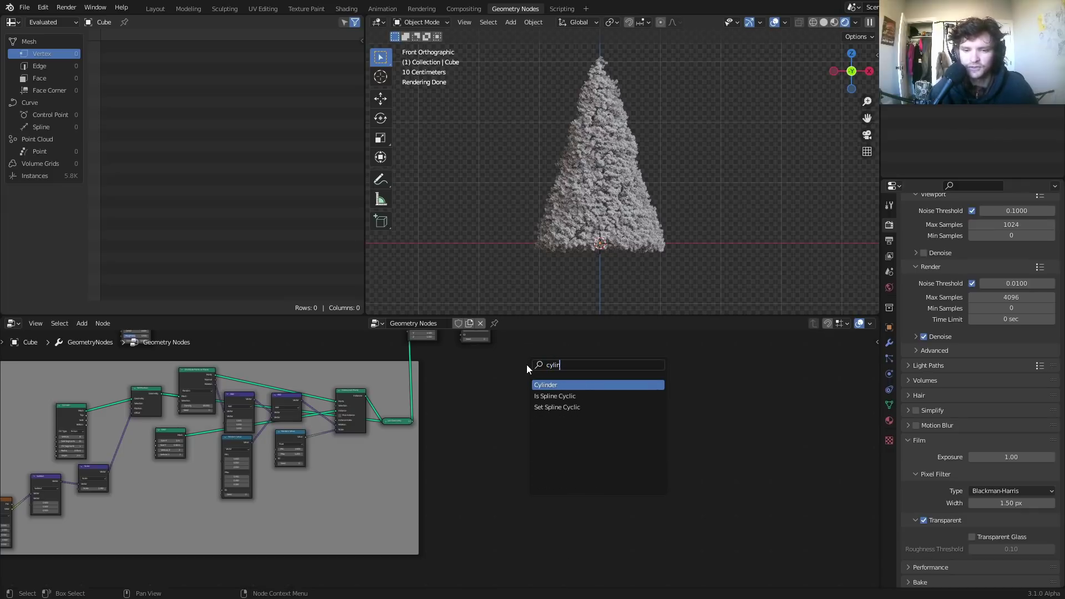
key(Return)
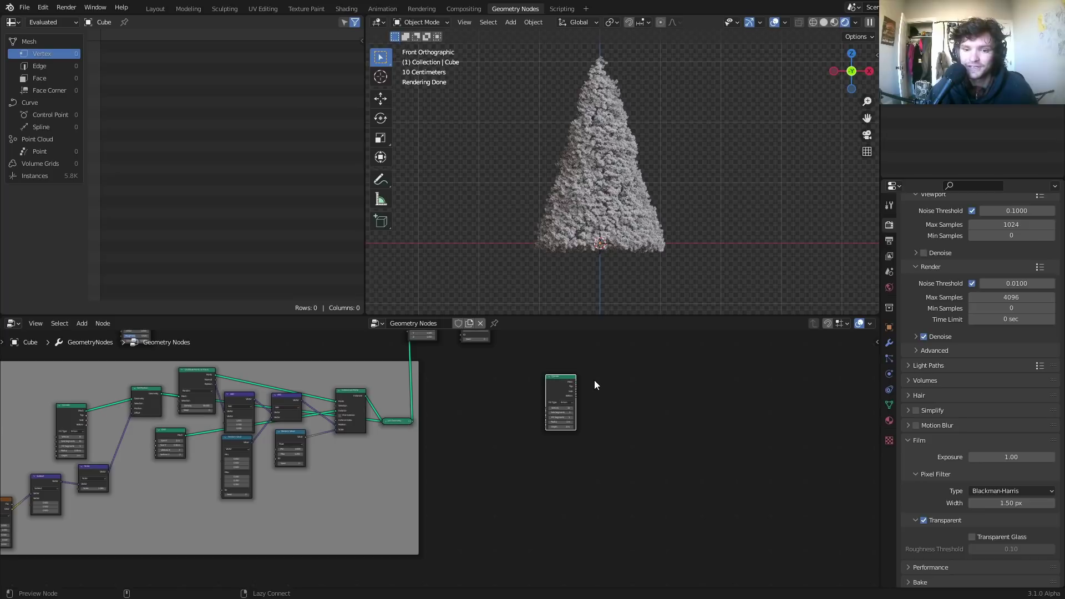
Step: Preview the Cylinder node's mesh as the geometry output and display the viewport in Solid shading
ctrl+shift+click(562, 384)
scroll(535, 344, up, 4)
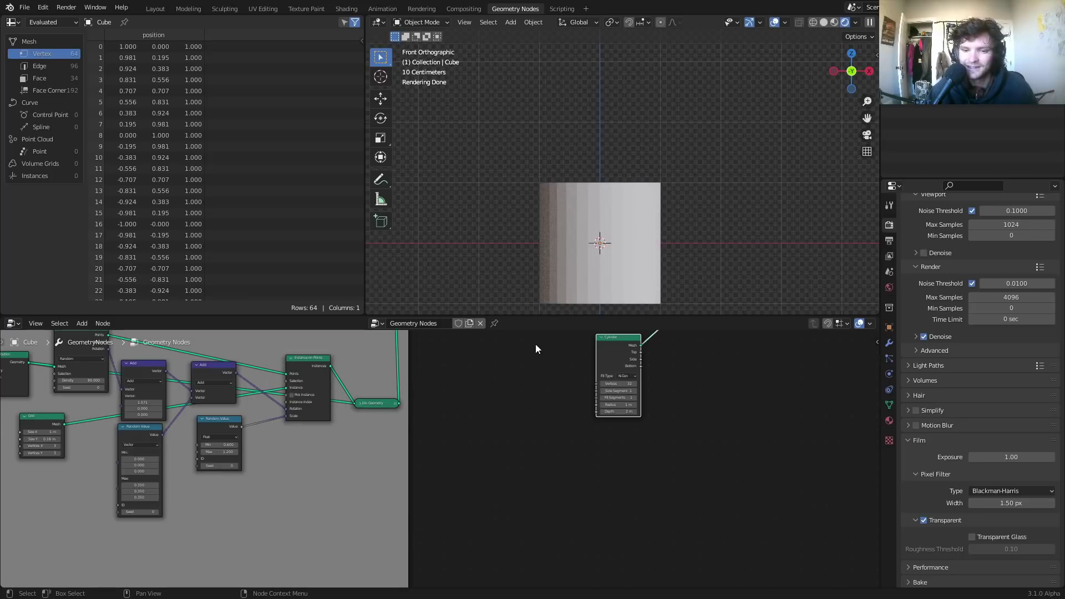
middle_drag(576, 384, 486, 440)
middle_drag(608, 238, 597, 264)
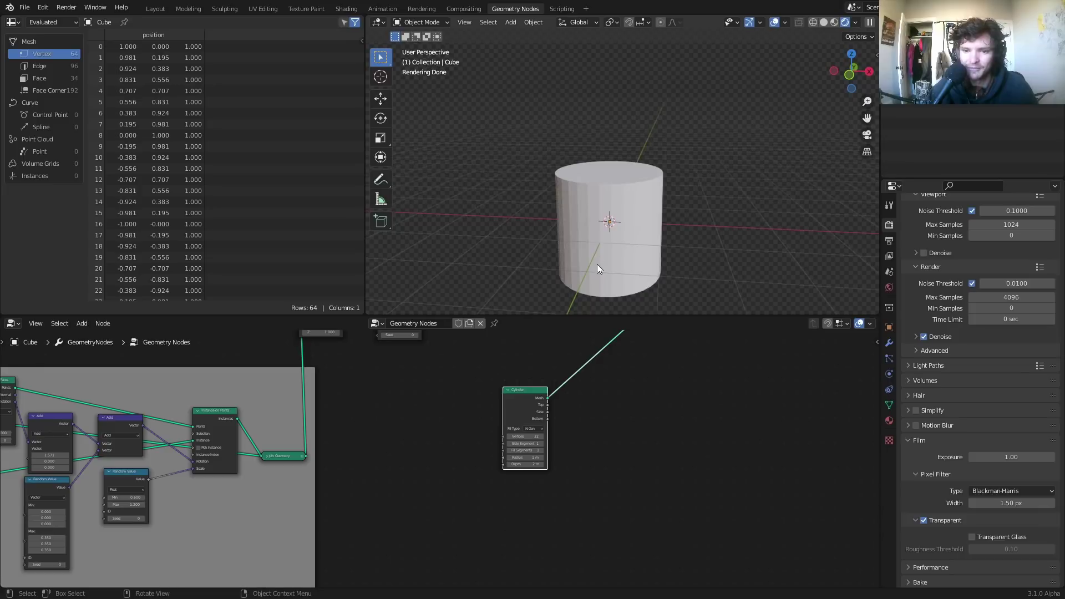
click(824, 23)
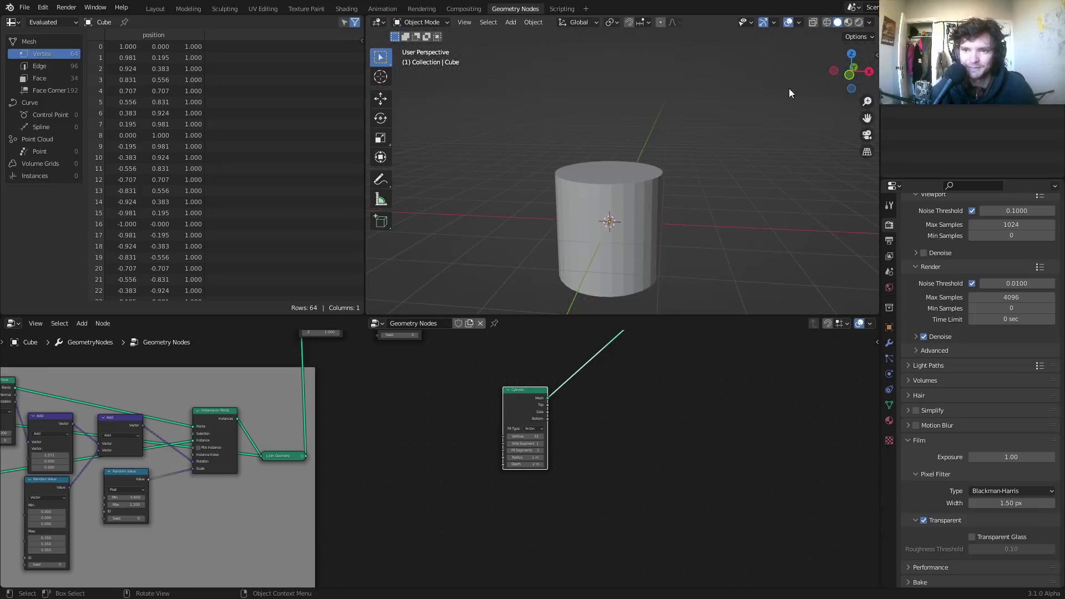
Step: Duplicate the Noise Texture, Subtract, Scale and Set Position nodes from the framed group and place the copies beside the separate Cylinder node
scroll(510, 405, down, 2)
middle_drag(310, 458, 553, 382)
click(178, 461)
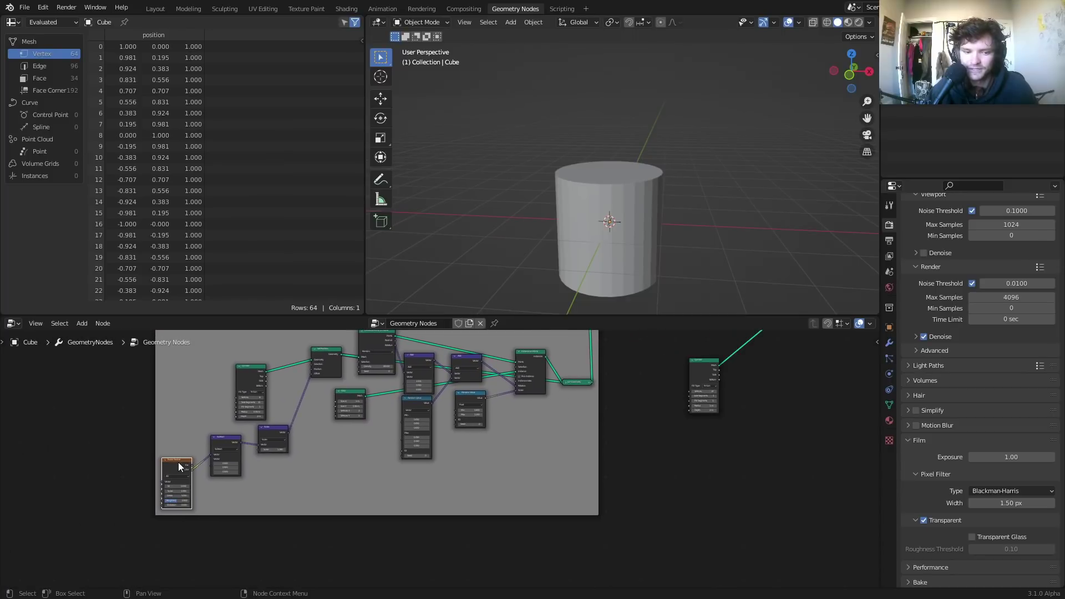
shift+click(231, 442)
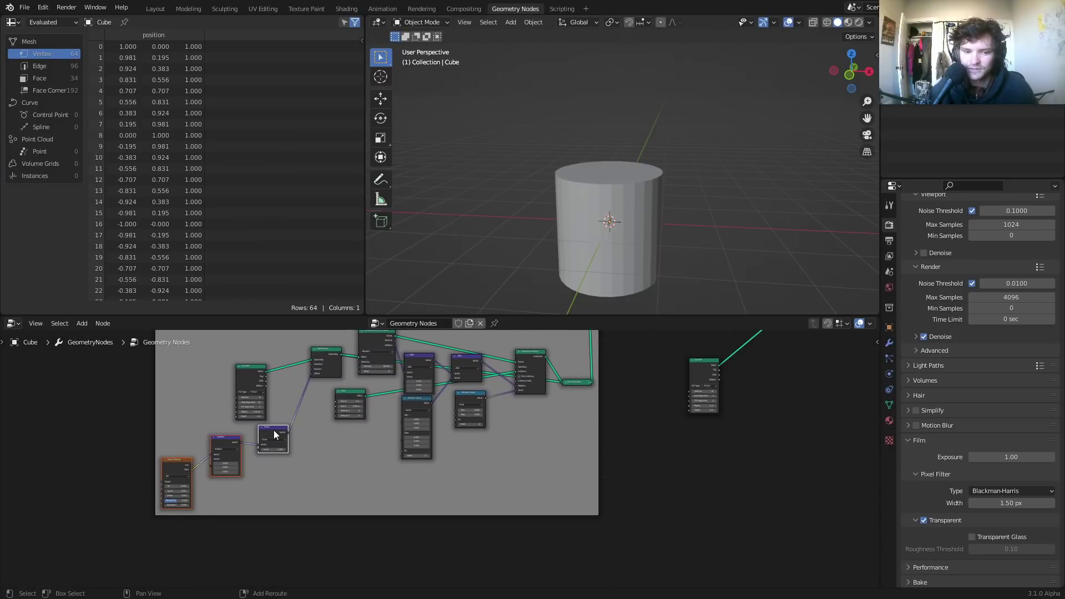
key(ctrl+c)
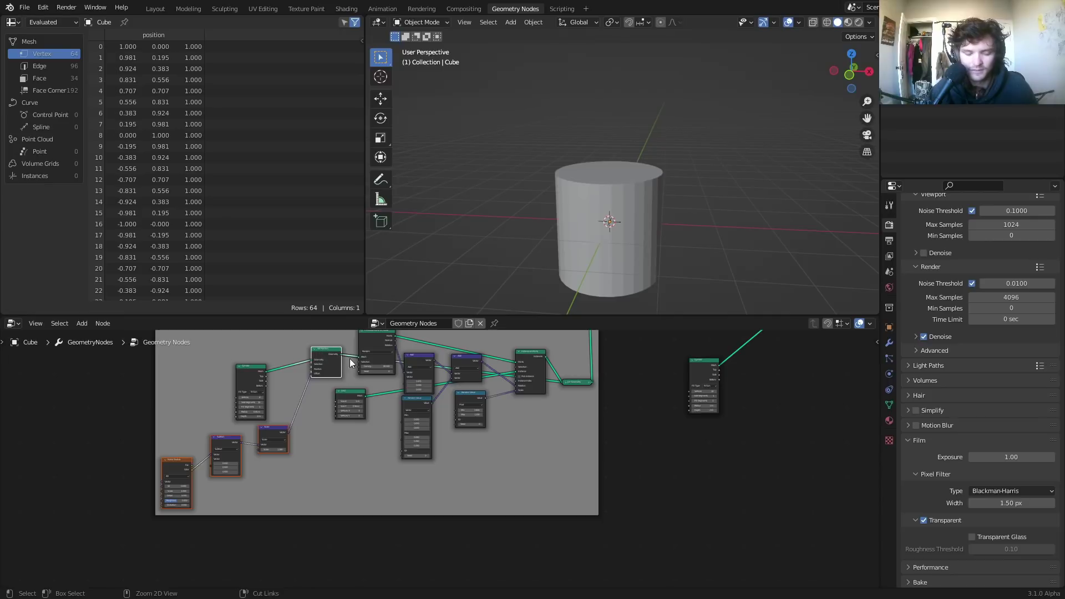
click(836, 482)
key(ctrl+z)
key(shift+d)
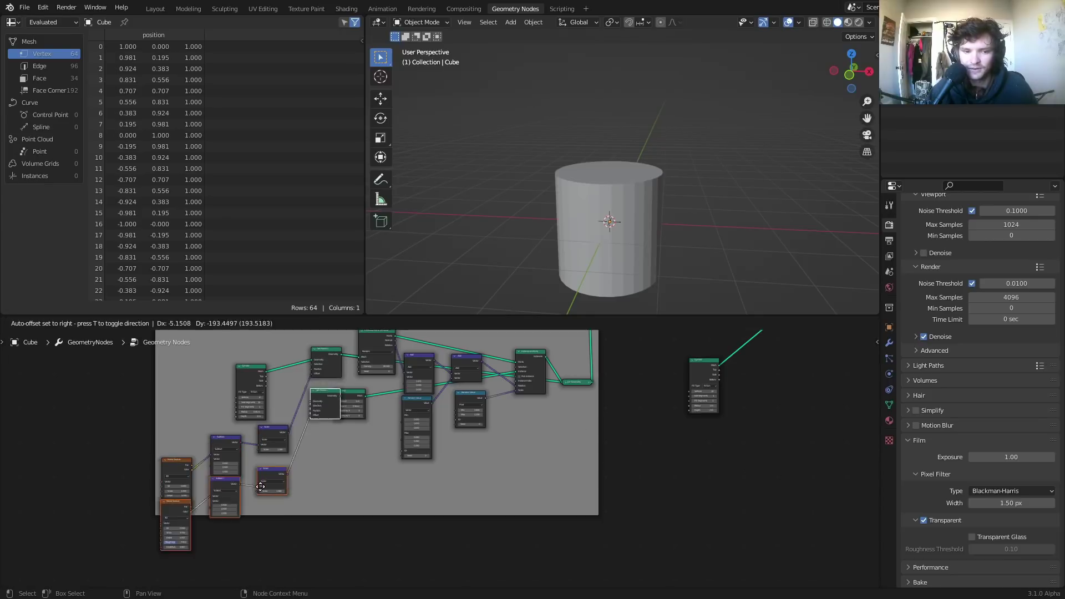
click(806, 404)
middle_drag(747, 417, 561, 463)
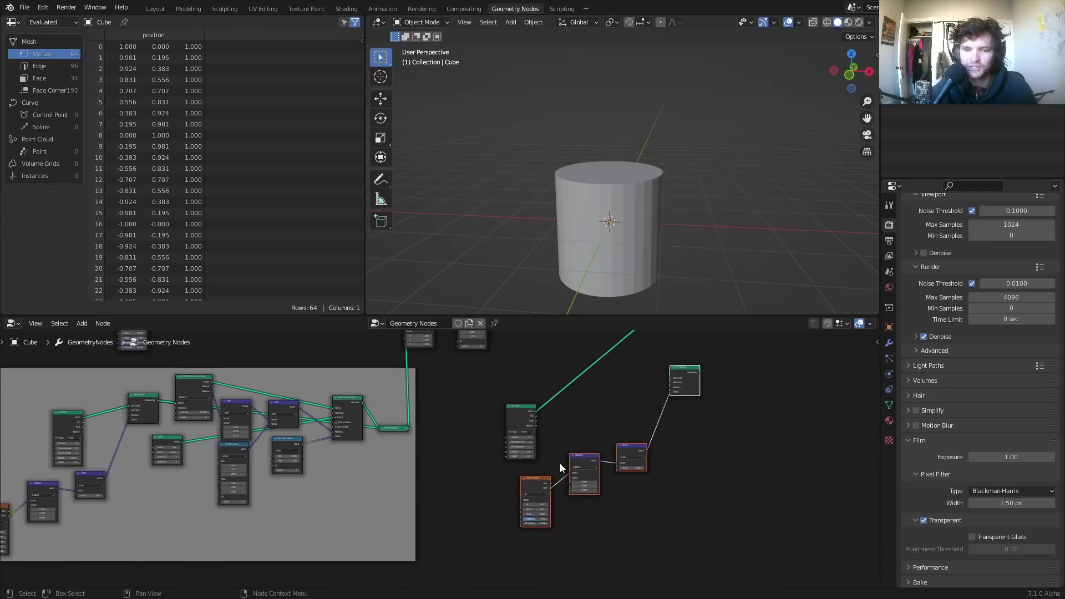
Step: Duplicate the copied Set Position node, insert the duplicate into the Cylinder's mesh output link, and delete the spare one
scroll(561, 464, up, 4)
click(701, 365)
middle_drag(702, 365, 600, 413)
click(674, 385)
key(shift+d)
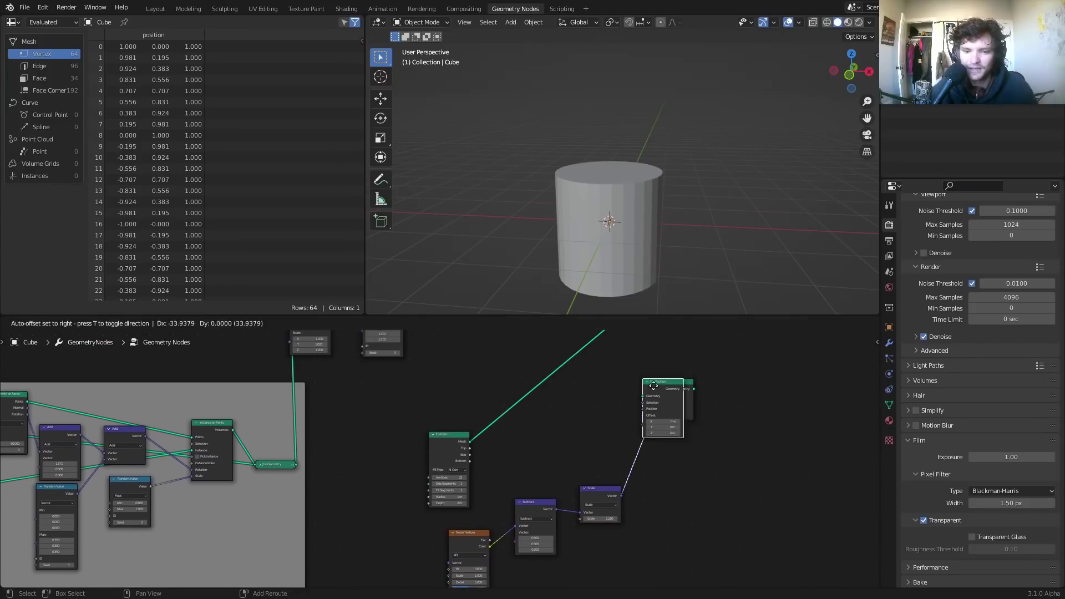
click(556, 370)
key(x)
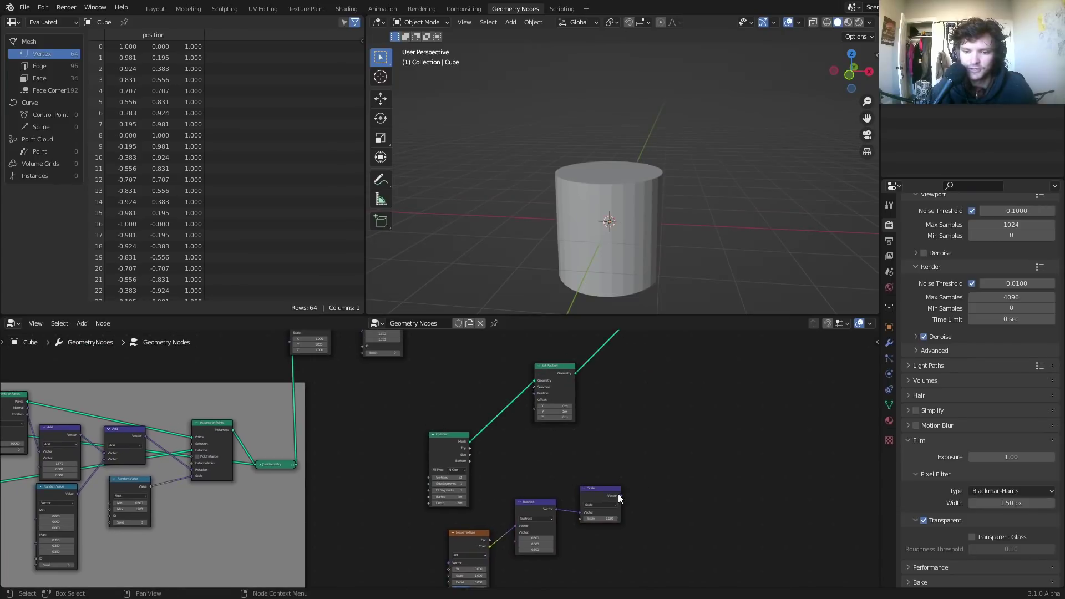
Step: Connect the Scale node's Vector output to Set Position's Offset and move the three noise nodes closer beneath the Cylinder
drag(621, 495, 534, 411)
middle_drag(530, 423, 534, 388)
drag(404, 549, 621, 486)
key(g)
click(500, 450)
Step: Raise the Cylinder node's Side Segments gradually to 13 and set the value to 15
scroll(501, 451, up, 4)
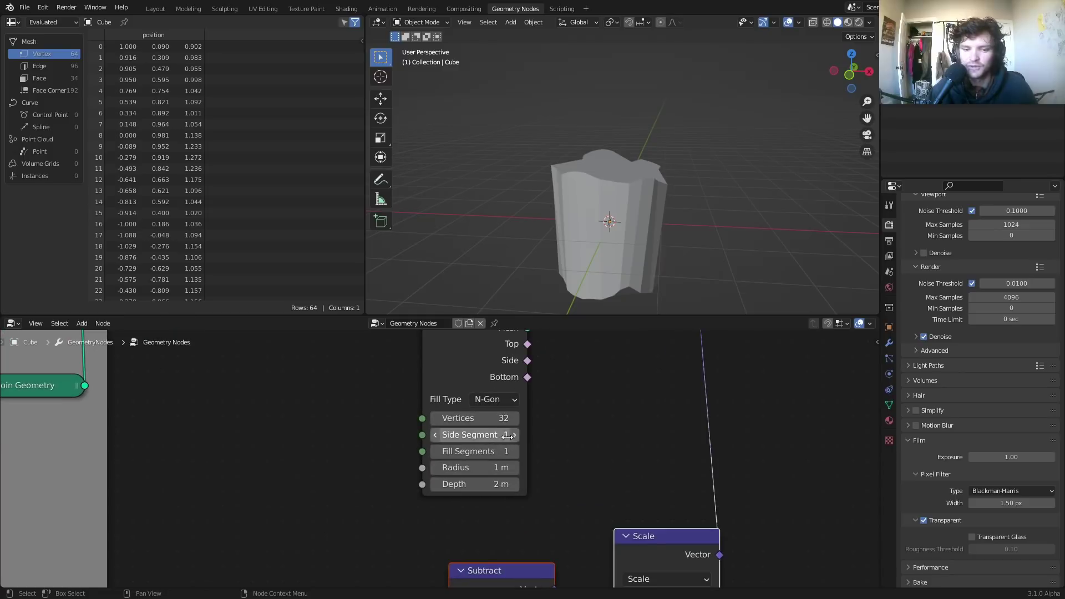
click(513, 434)
click(513, 434)
click(514, 434)
click(514, 434)
click(514, 434)
click(513, 433)
click(514, 433)
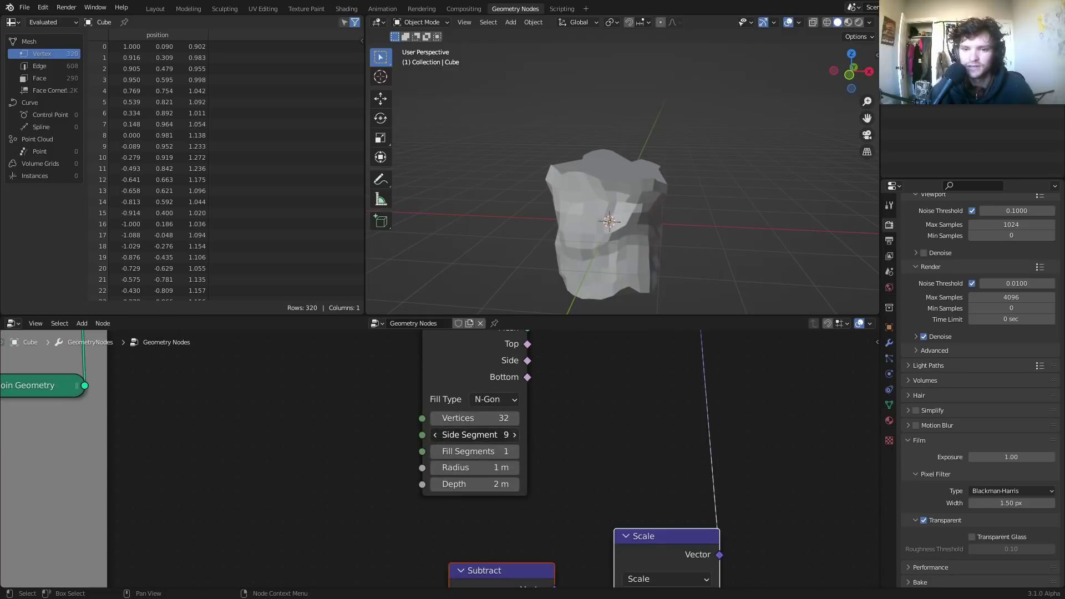
click(514, 434)
click(514, 433)
click(513, 434)
click(513, 433)
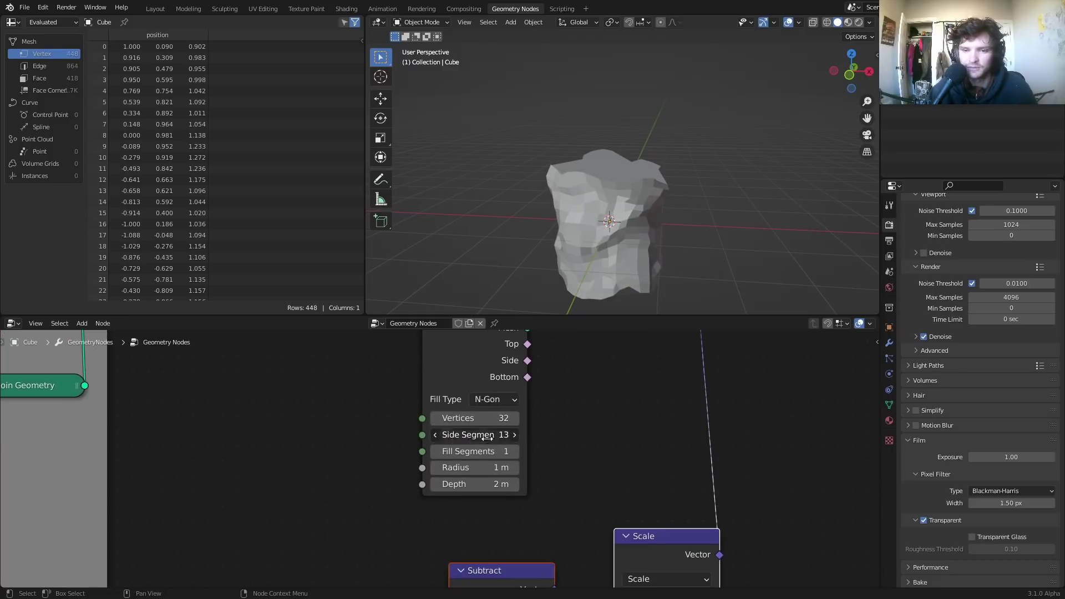
click(488, 436)
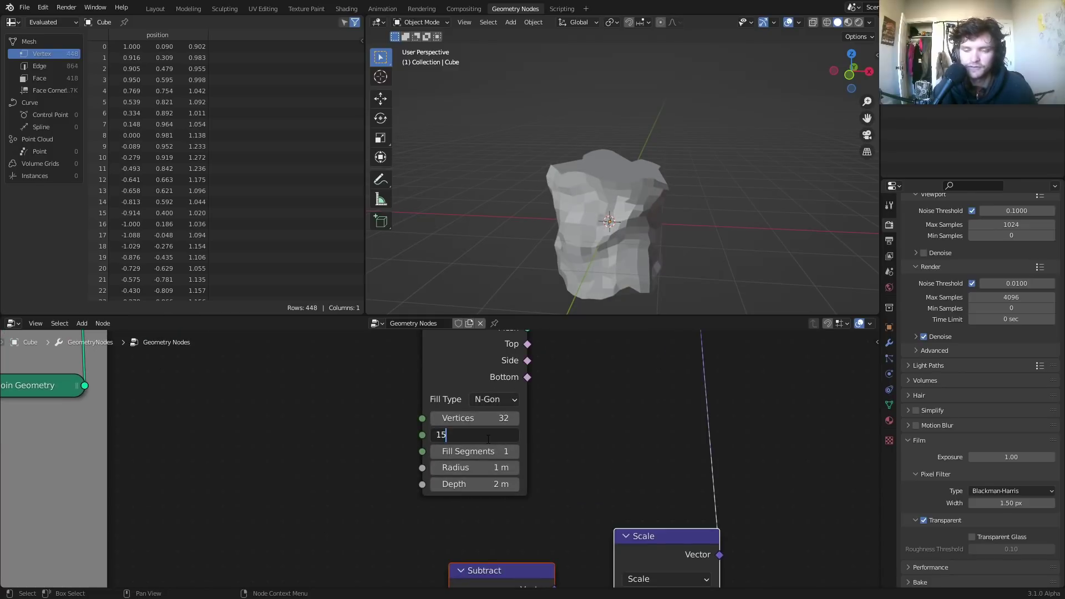
key(Return)
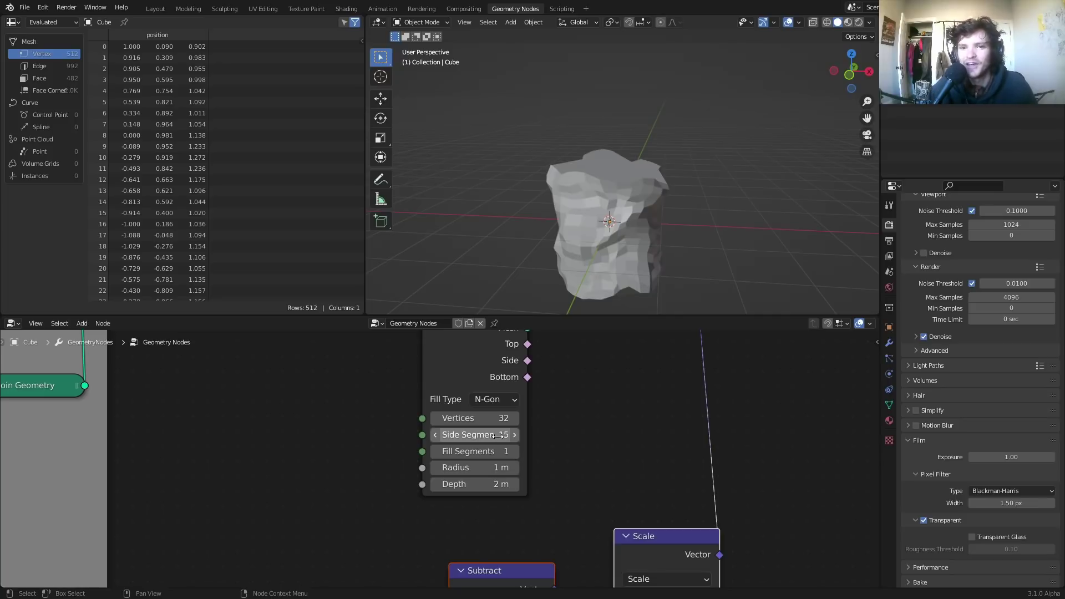
scroll(534, 423, down, 5)
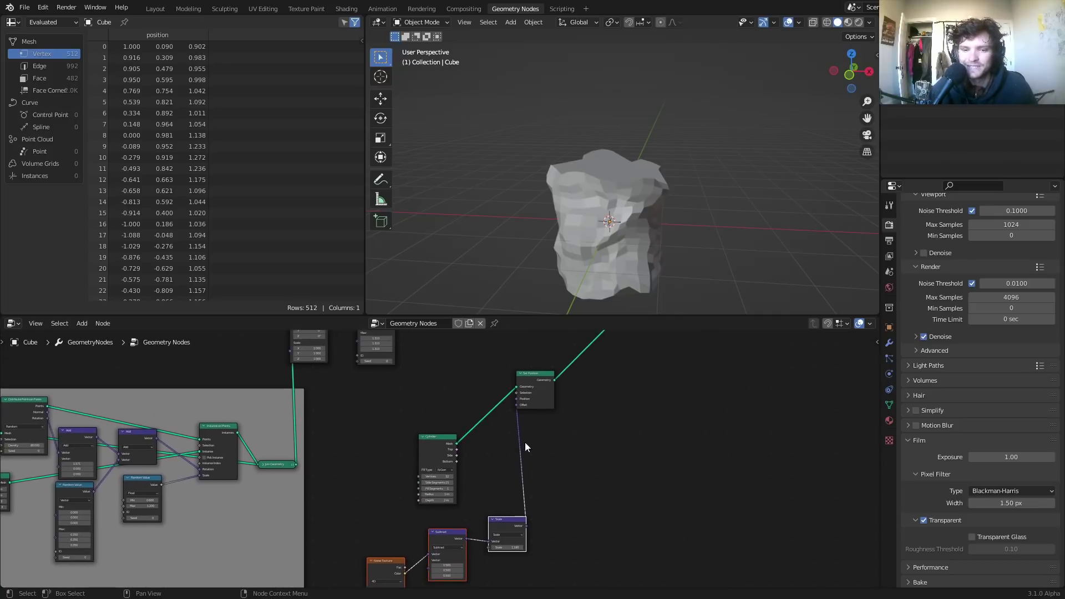
click(537, 381)
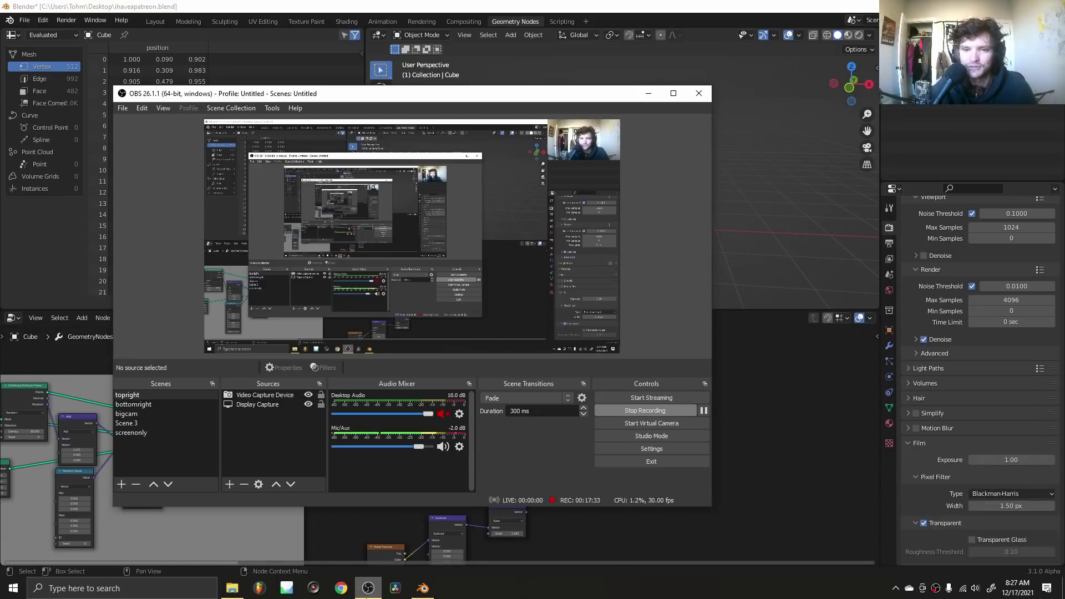
click(369, 588)
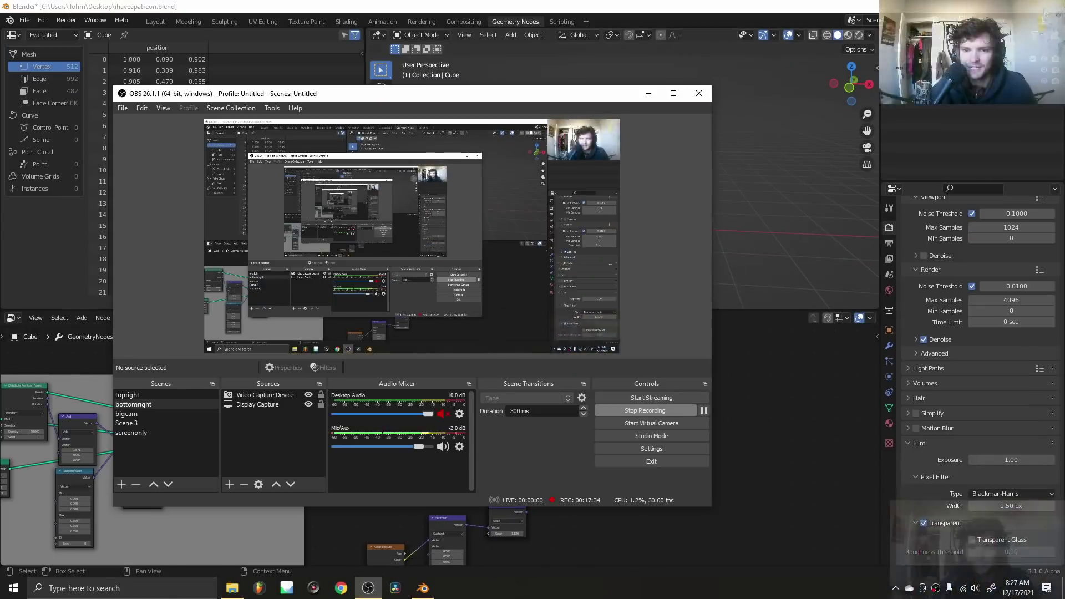
click(591, 6)
key(F3)
click(571, 109)
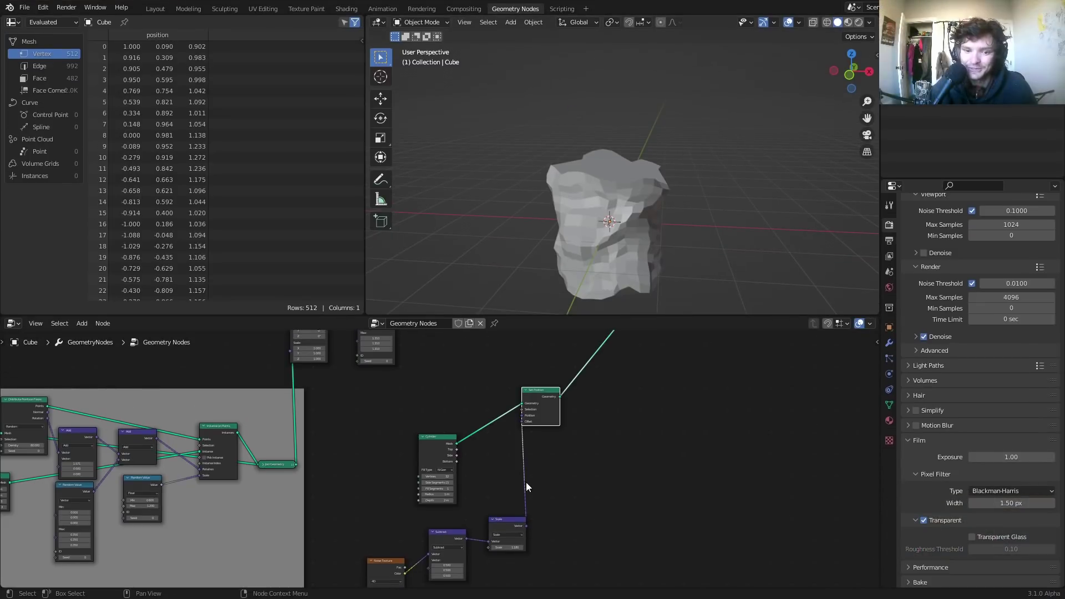
Step: Set the Cylinder node's Side Segments to 30 and its Vertices to 60
scroll(525, 481, up, 2)
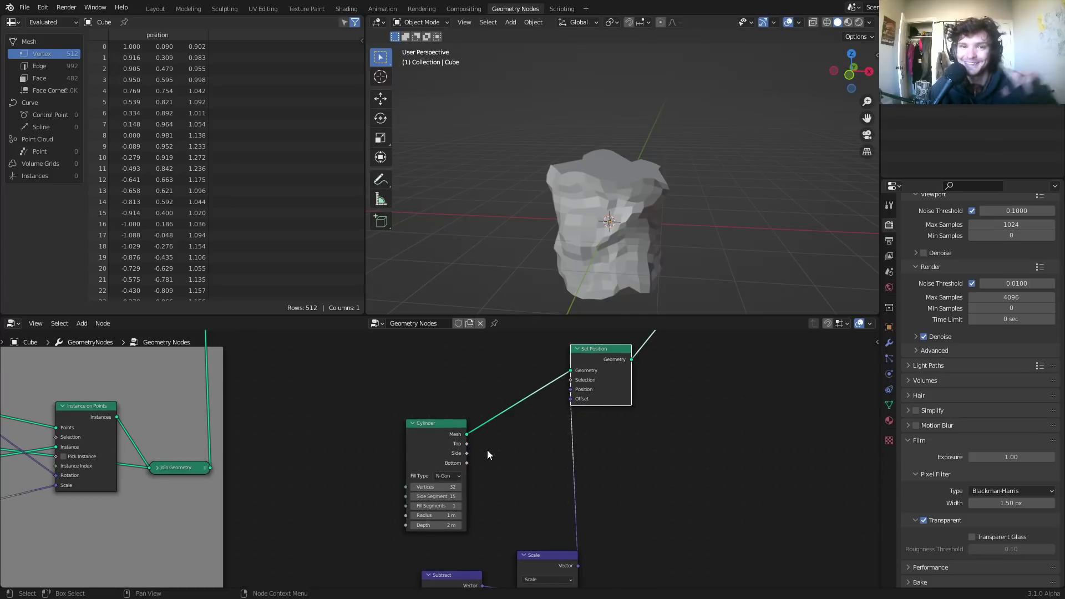
scroll(482, 444, up, 1)
shift+scroll(474, 444, down, 3)
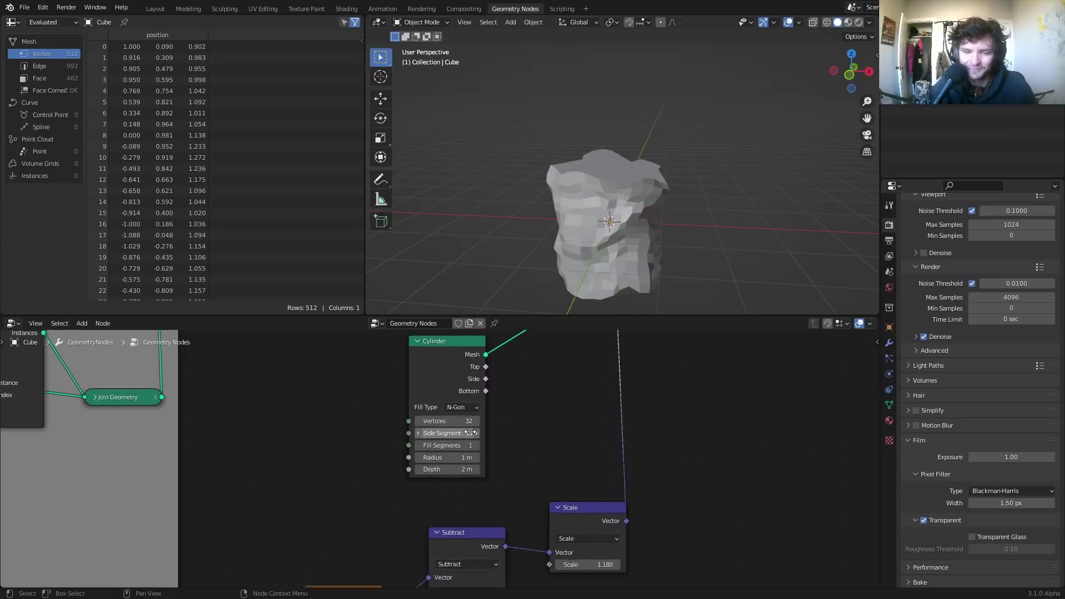
scroll(471, 432, up, 1)
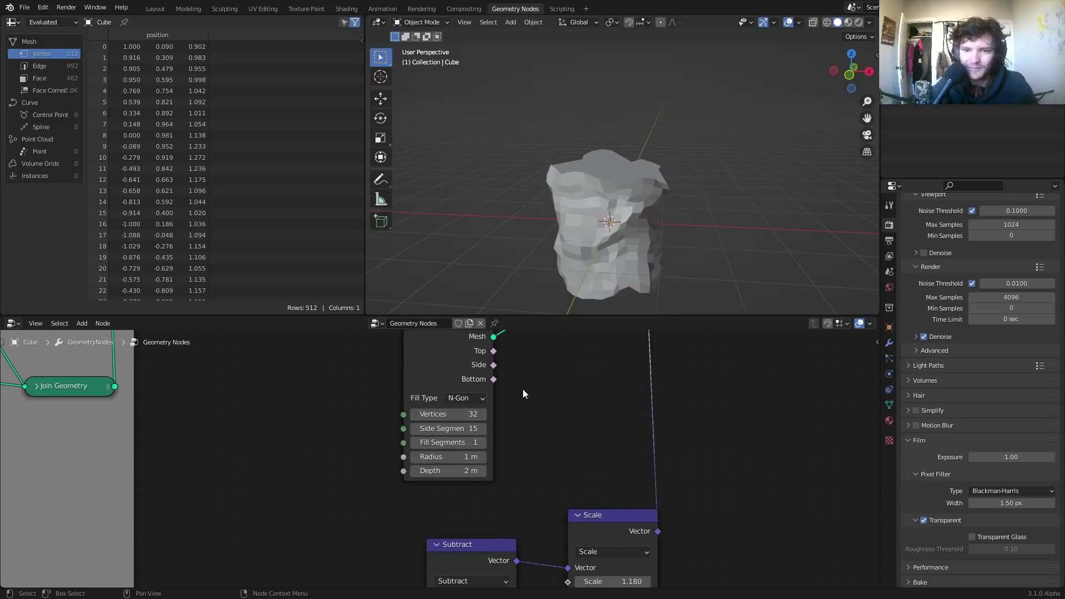
click(465, 428)
text(30)
key(Return)
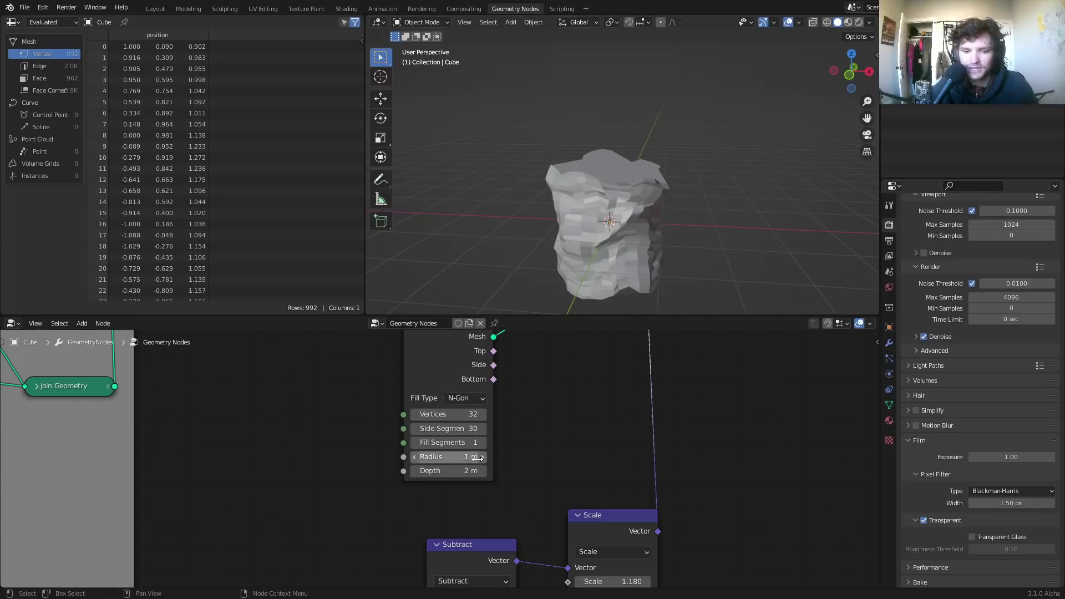
click(465, 414)
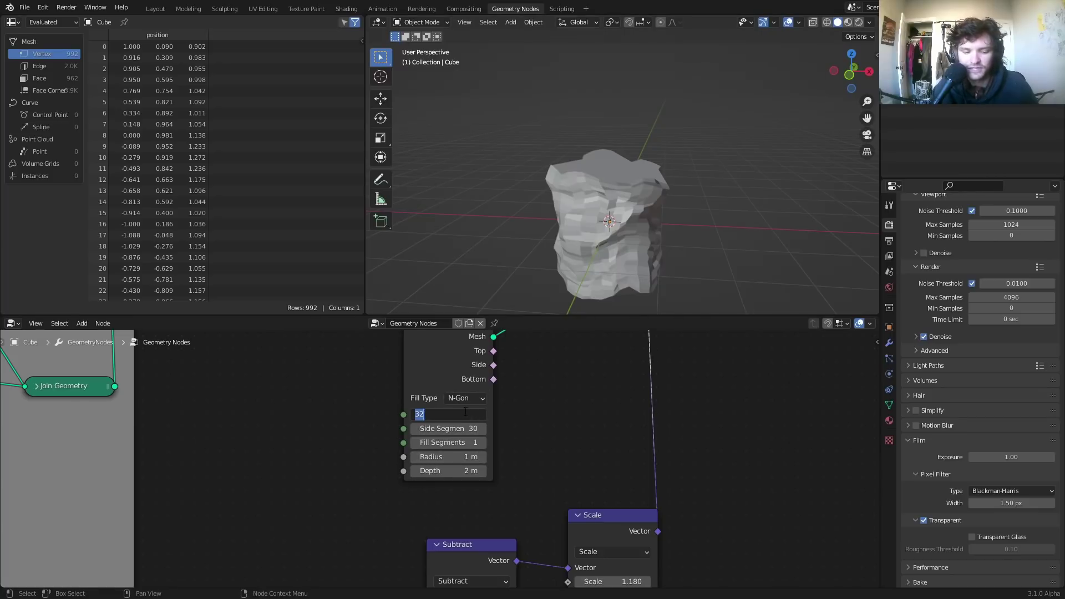
text(60)
key(Return)
mouse_move(449, 470)
mouse_down()
mouse_move(485, 470)
mouse_move(438, 470)
mouse_move(491, 470)
mouse_move(452, 470)
mouse_up()
Step: Move the Set Position node closer to the Cylinder and insert a Set Shade Smooth node into its geometry output link
scroll(564, 474, down, 4)
middle_drag(564, 475, 539, 483)
drag(514, 411, 477, 434)
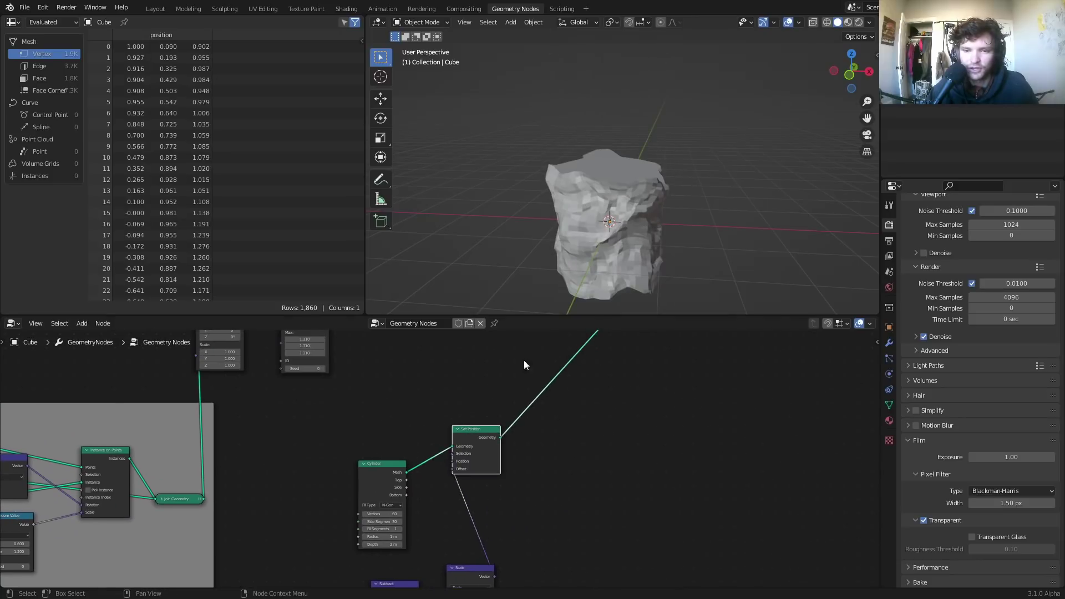
scroll(635, 191, up, 3)
scroll(532, 400, up, 2)
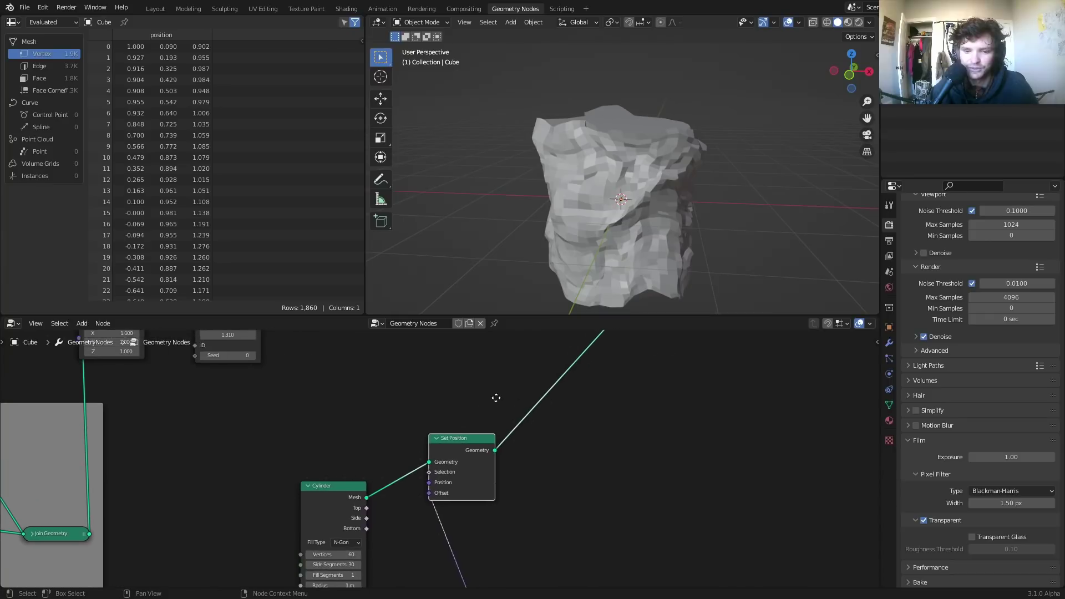
key(shift+a)
click(467, 369)
text(set shade)
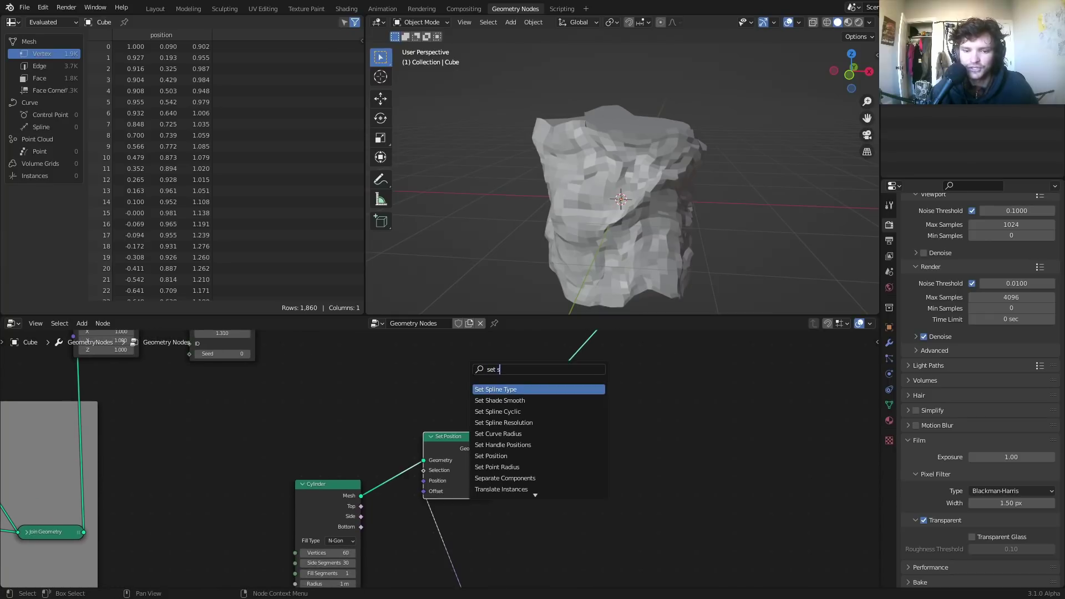
key(Return)
click(539, 444)
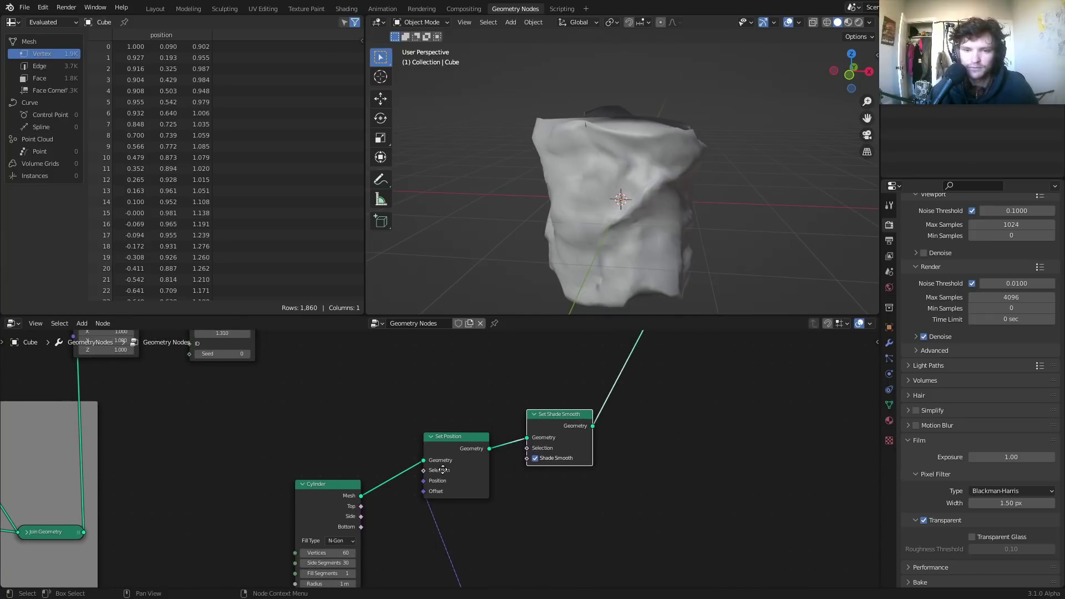
Step: Try a greater Depth on the Cylinder node and undo the change
middle_drag(442, 470, 479, 407)
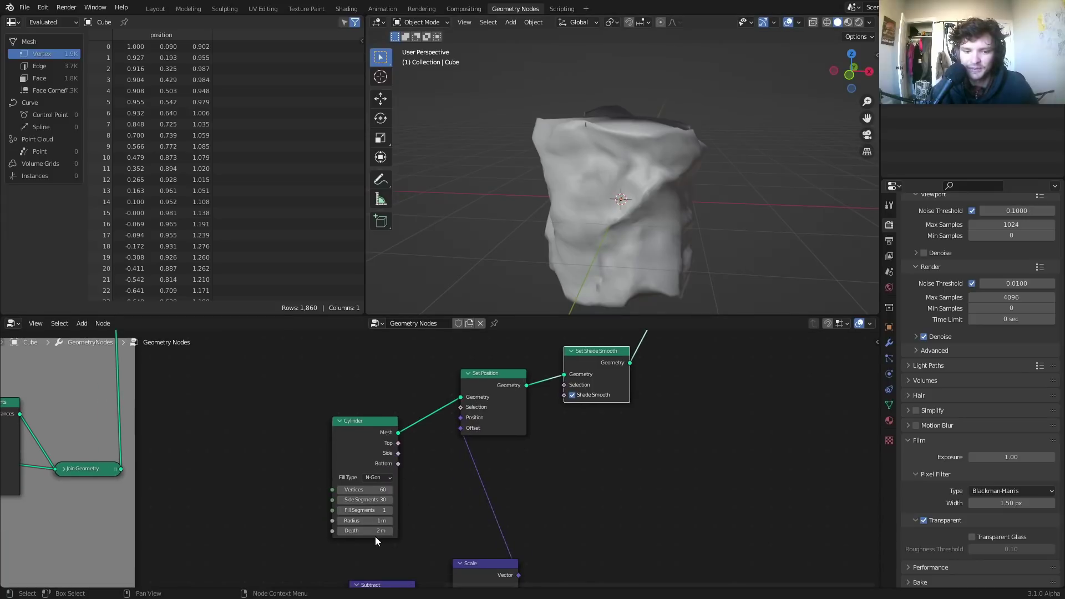
drag(373, 531, 411, 530)
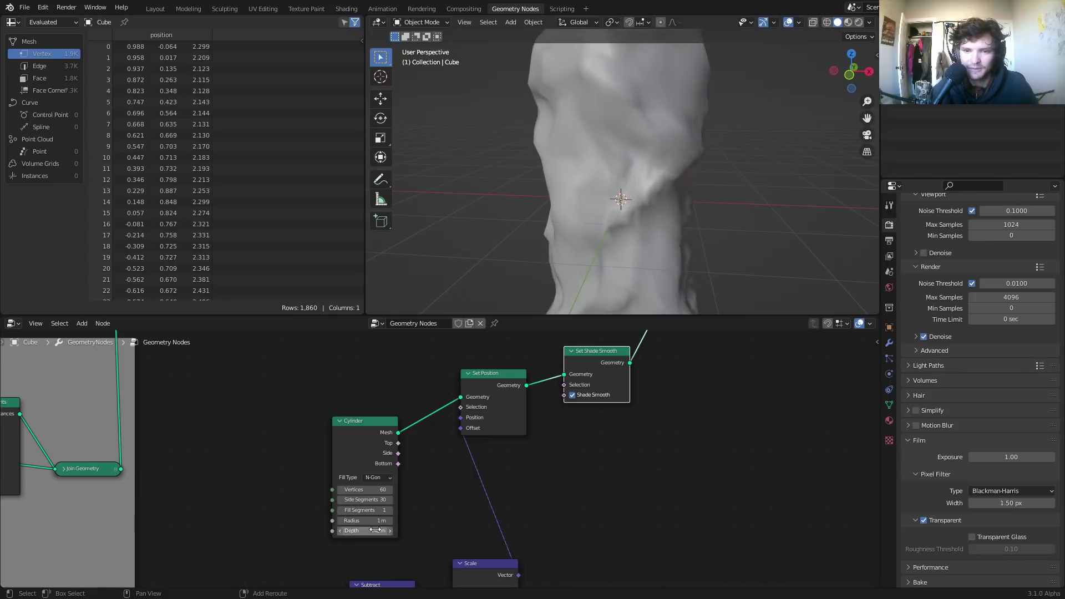
key(ctrl+z)
Step: Set the Cylinder node's Side Segments to 50 and its Vertices to 100
scroll(355, 508, up, 1)
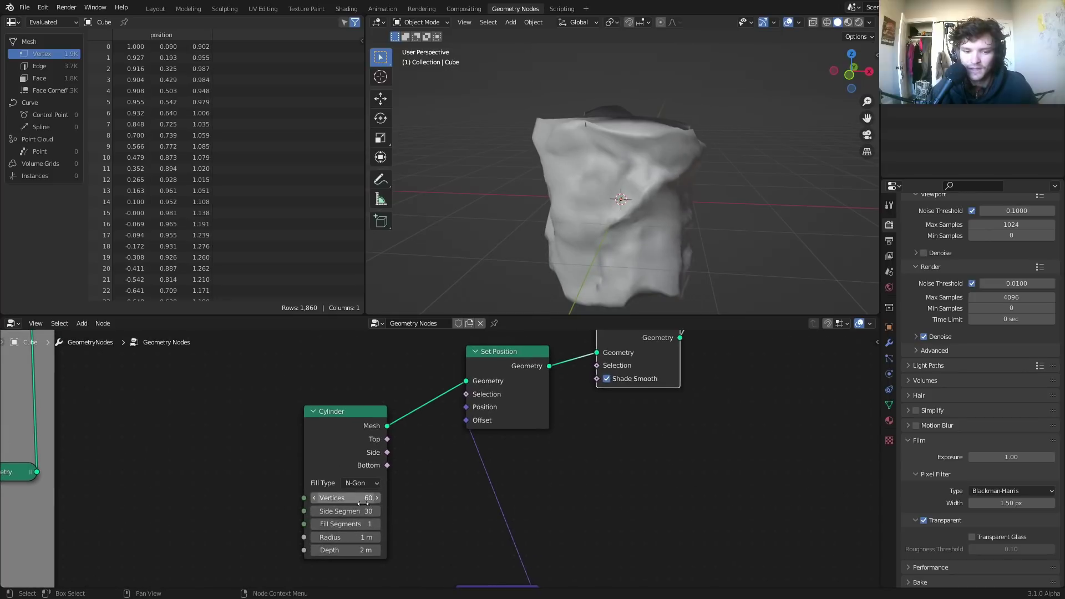
double_click(350, 510)
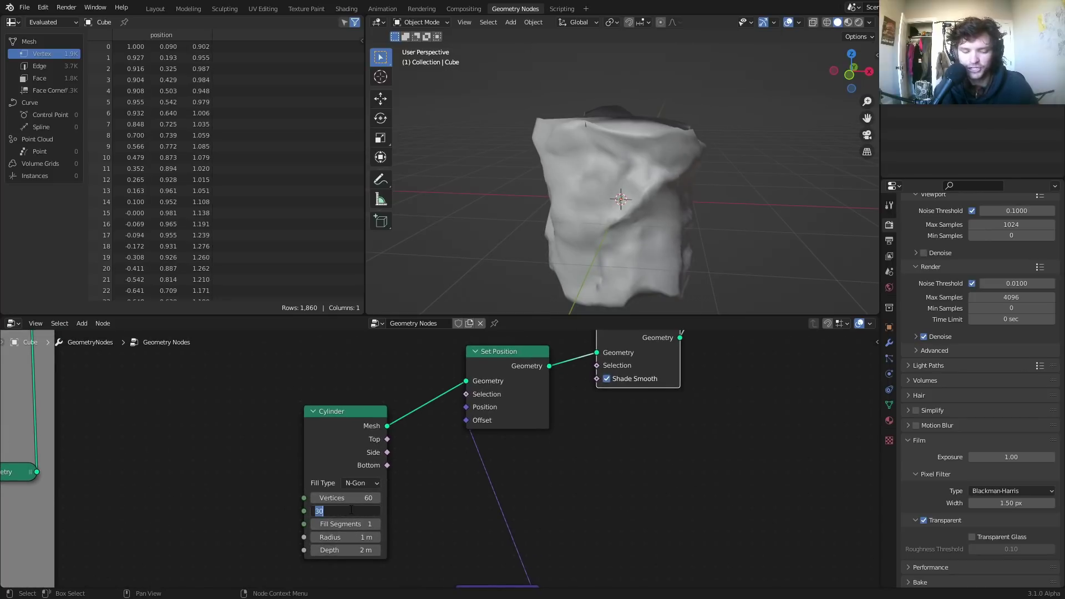
text(50)
key(Return)
double_click(353, 499)
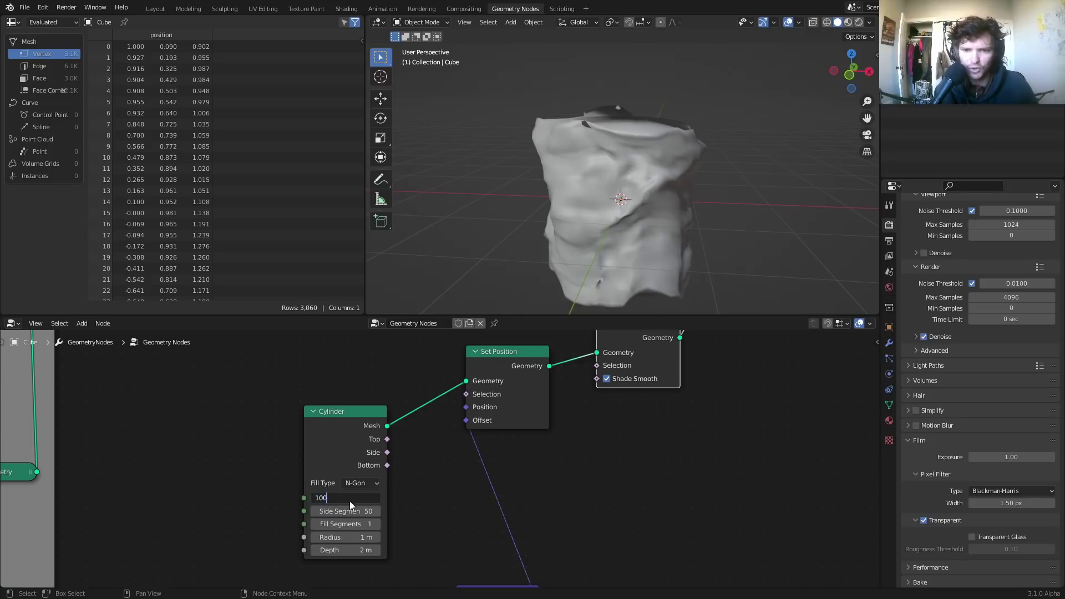
key(Return)
Step: Set the Detail of the Noise Texture that displaces the cylinder to 8
middle_drag(627, 218, 611, 201)
middle_drag(490, 487, 423, 561)
scroll(362, 526, up, 3)
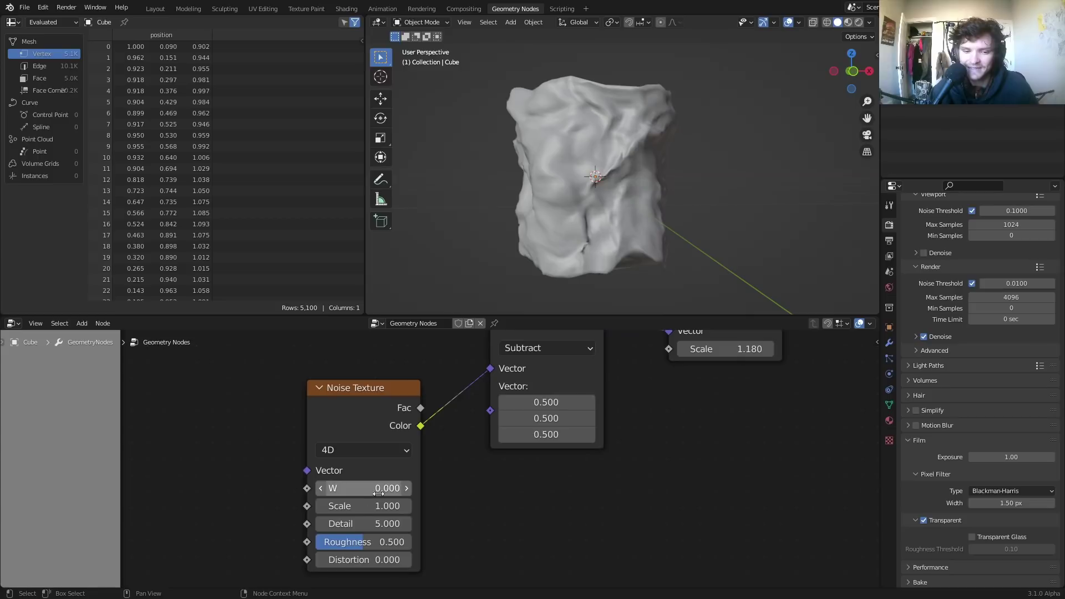
click(362, 525)
text(8)
key(Return)
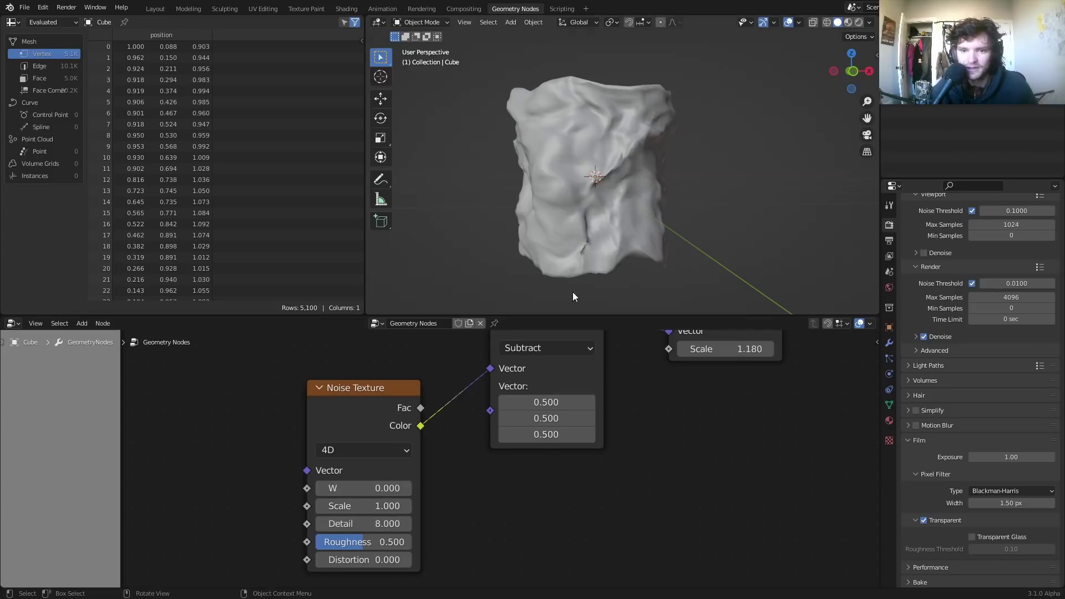
Step: Try lower Detail values, including 2, on the cylinder's Noise Texture and return it to 8
scroll(608, 166, up, 4)
click(377, 524)
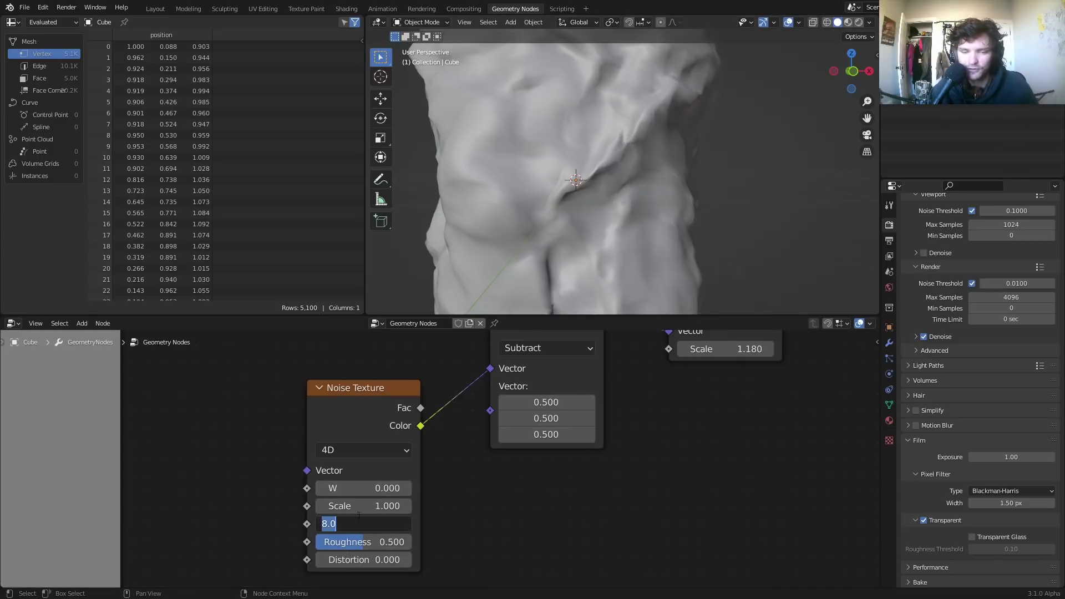
text(2)
key(Return)
drag(366, 523, 389, 524)
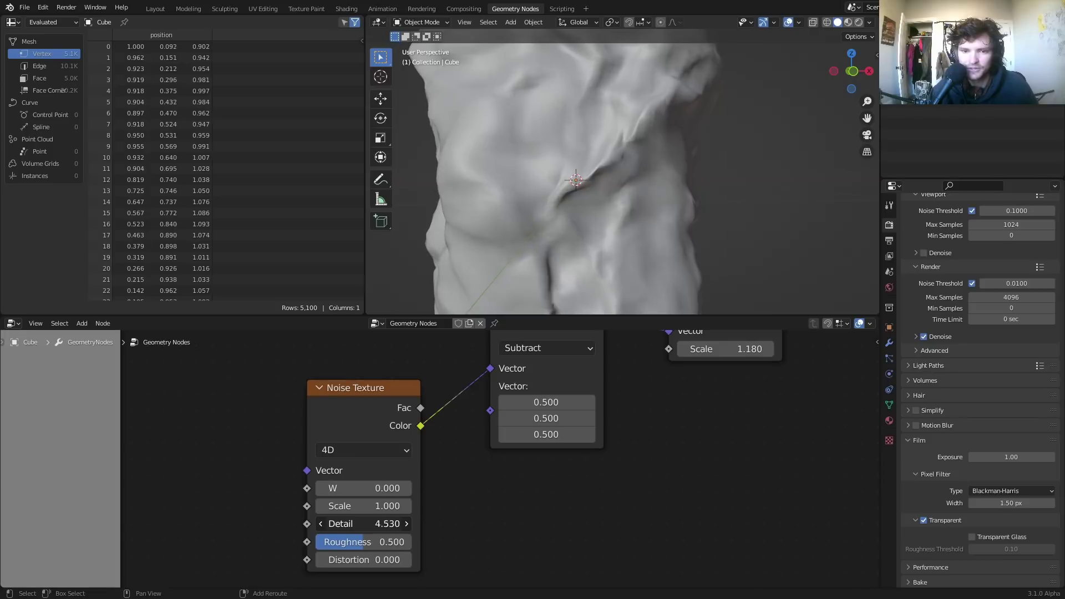
click(363, 523)
text(9)
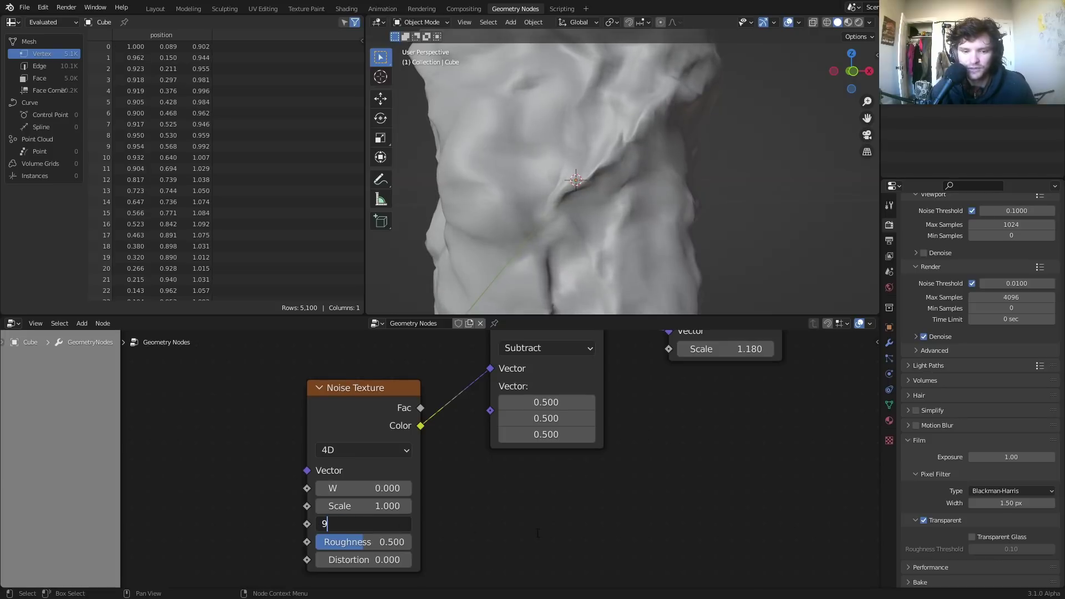
text(8)
key(Return)
Step: Try 100 Side Segments on the Cylinder node and undo the change
scroll(557, 415, down, 8)
middle_drag(498, 336, 484, 435)
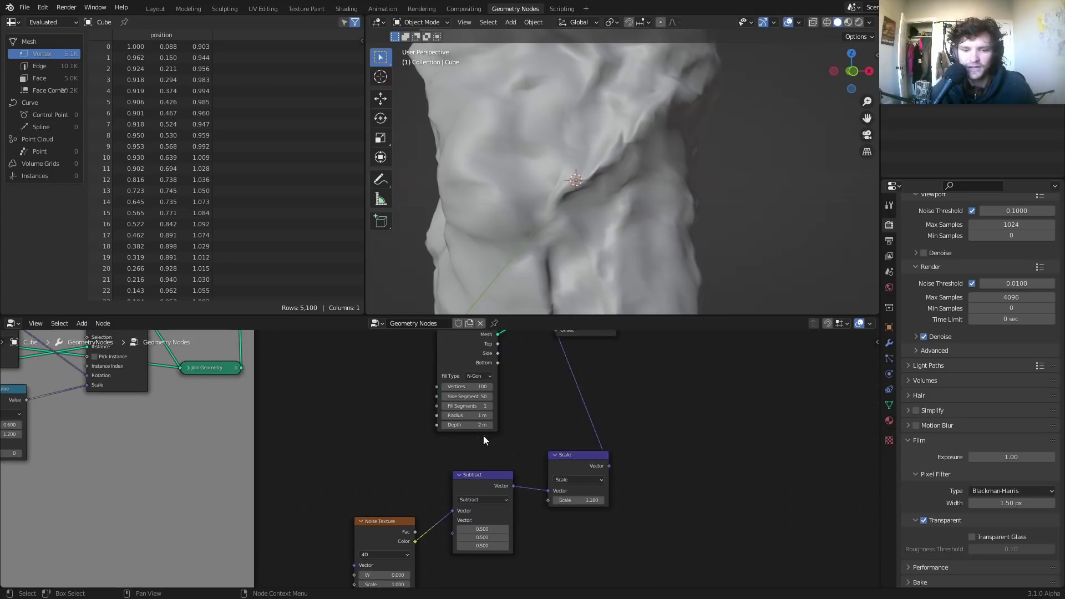
scroll(484, 416, up, 3)
click(487, 381)
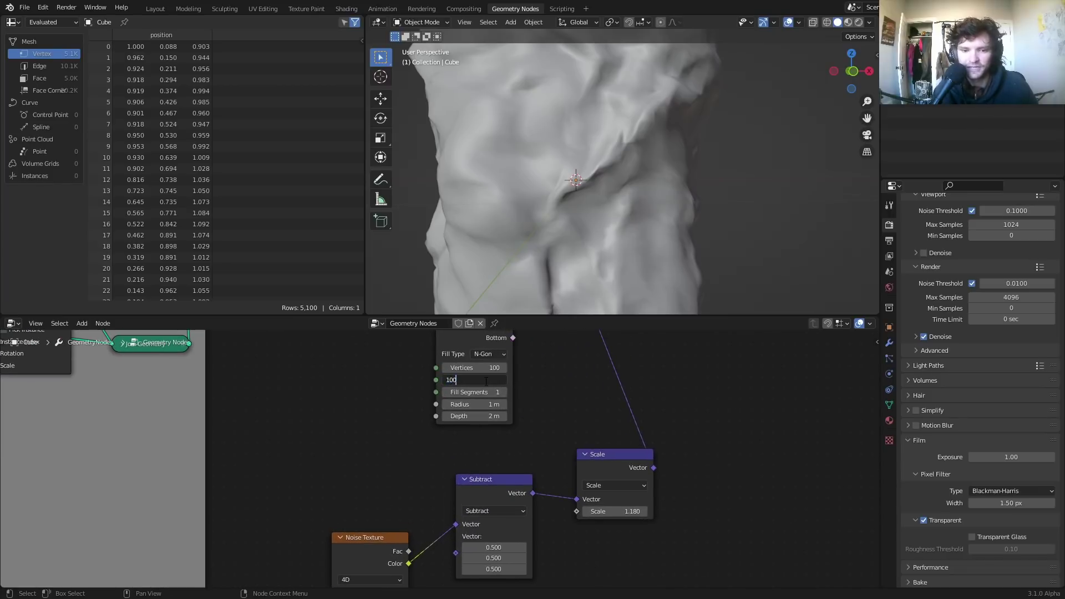
text(100)
key(Return)
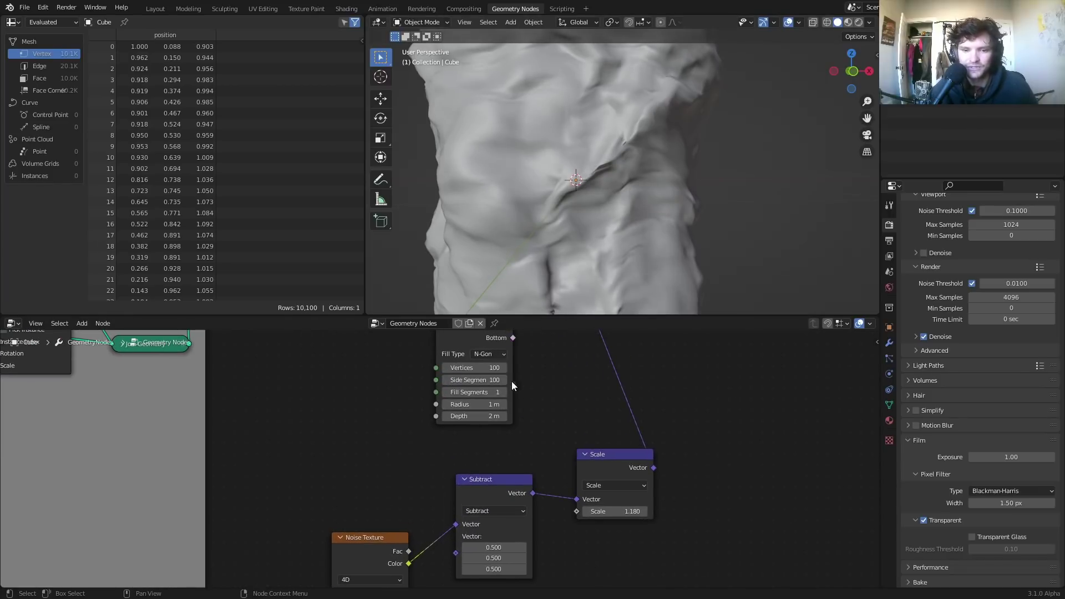
key(ctrl+z)
Step: Set the Cylinder node's Side Segments to 70 and its Vertices to 120
click(490, 381)
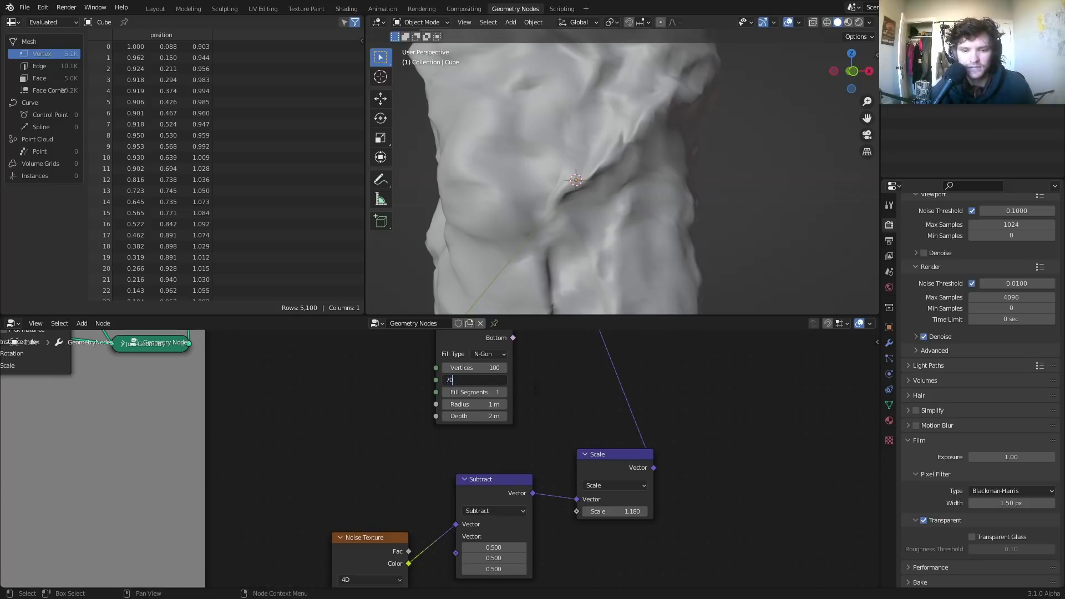
text(70)
key(Return)
click(487, 368)
text(120)
key(Return)
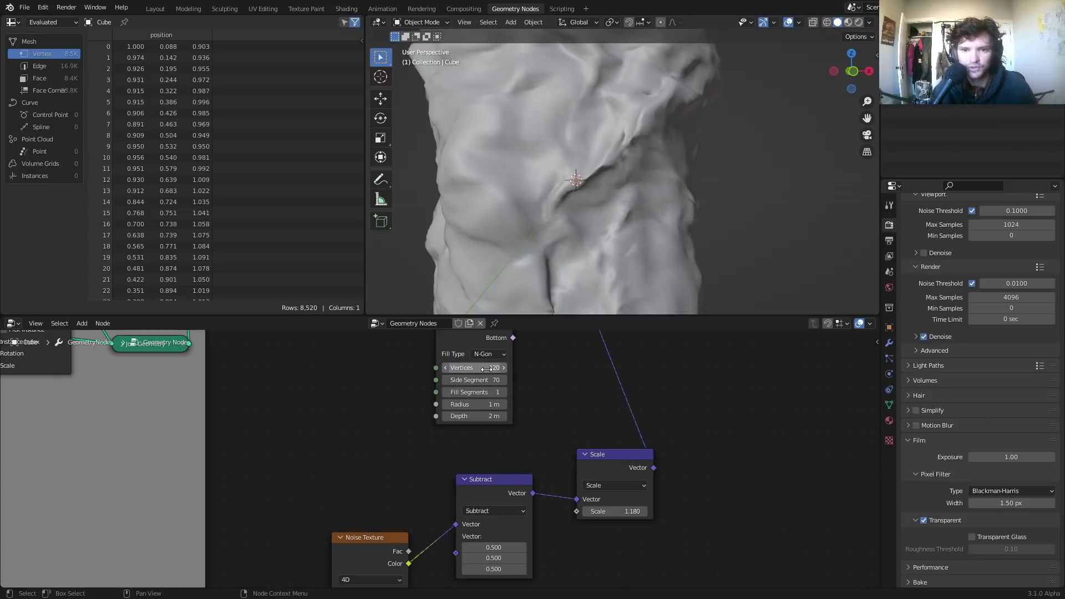
Step: Lower the factor of the Scale node driving the cylinder's displacement to about 0.8 and save the file
click(616, 512)
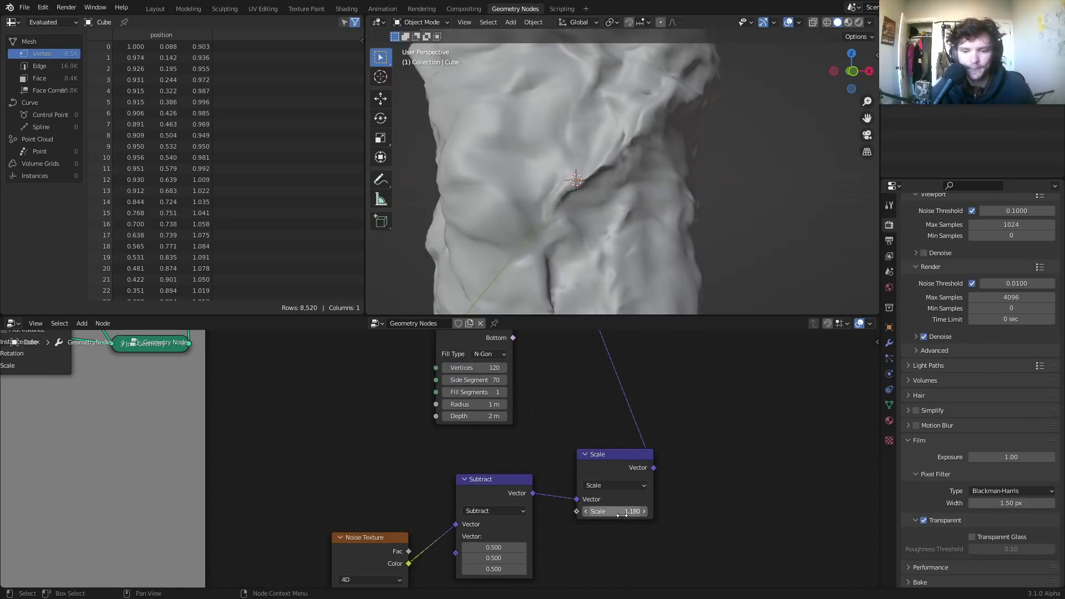
text(0.88)
key(Return)
drag(616, 511, 611, 511)
mouse_move(463, 405)
mouse_down()
mouse_move(423, 405)
mouse_move(444, 405)
mouse_up()
right_click(444, 405)
scroll(682, 378, down, 7)
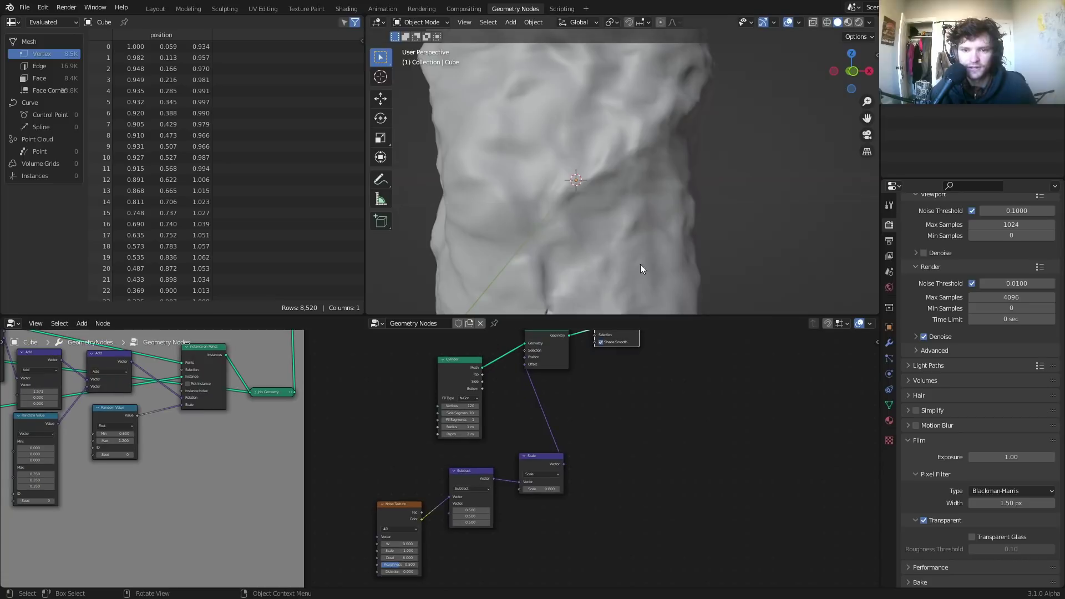
scroll(642, 249, down, 5)
key(ctrl+s)
Step: Merge the cylinder's Set Shade Smooth output with the foliage's Instance on Points output through a Join Geometry node, and move Group Output farther away
middle_drag(643, 433, 599, 575)
middle_drag(600, 442, 548, 520)
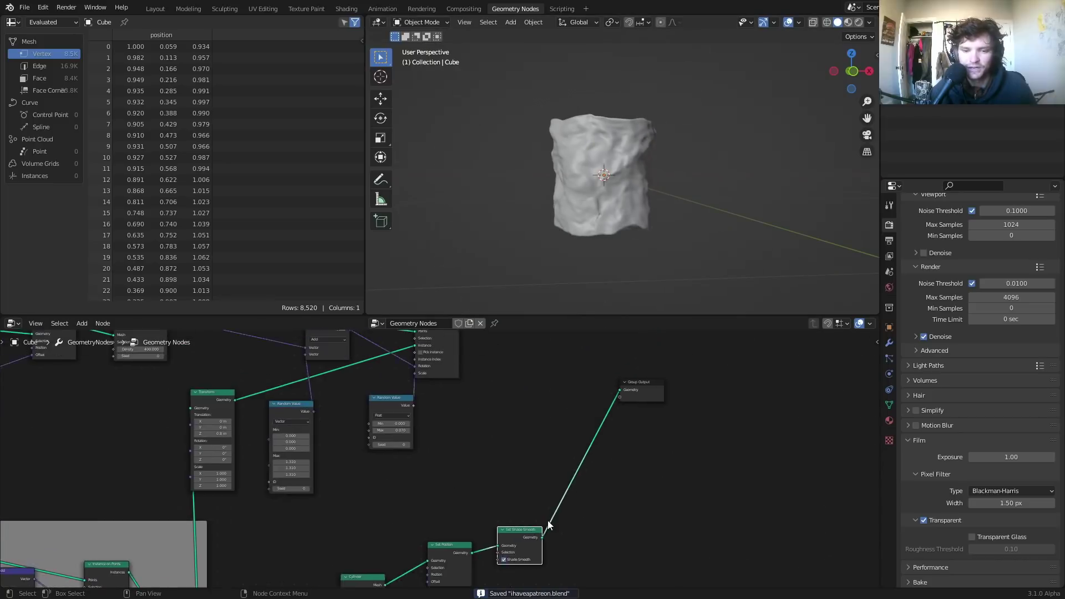
scroll(547, 520, down, 6)
ctrl+shift+right_drag(496, 513, 453, 387)
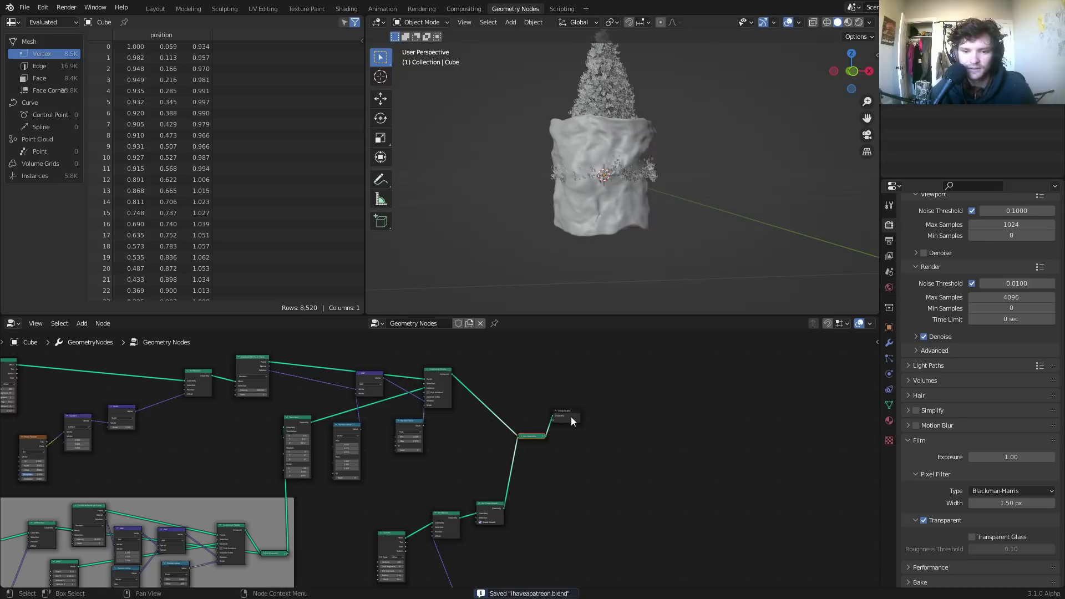
drag(571, 417, 672, 444)
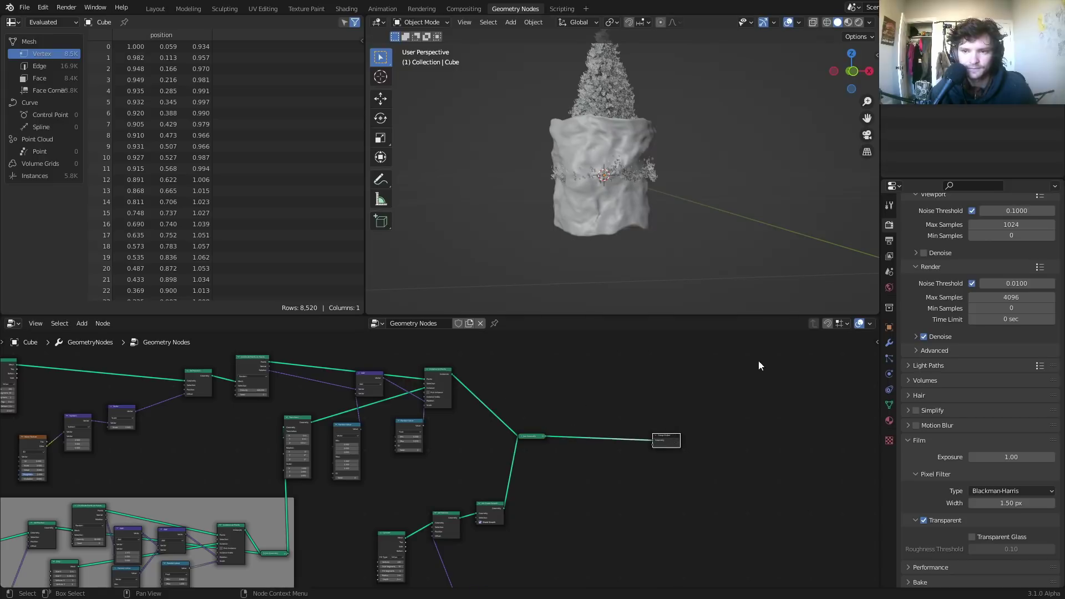
Step: Switch to the front view and set the trunk Cylinder node's Radius to 0.1 m
click(853, 72)
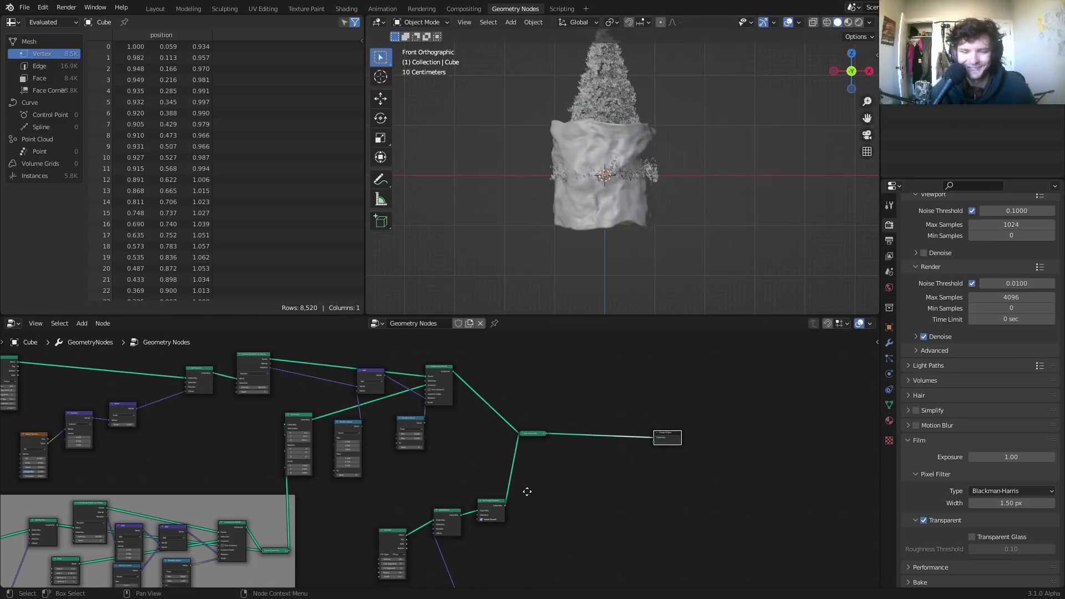
scroll(499, 466, up, 6)
scroll(509, 527, up, 2)
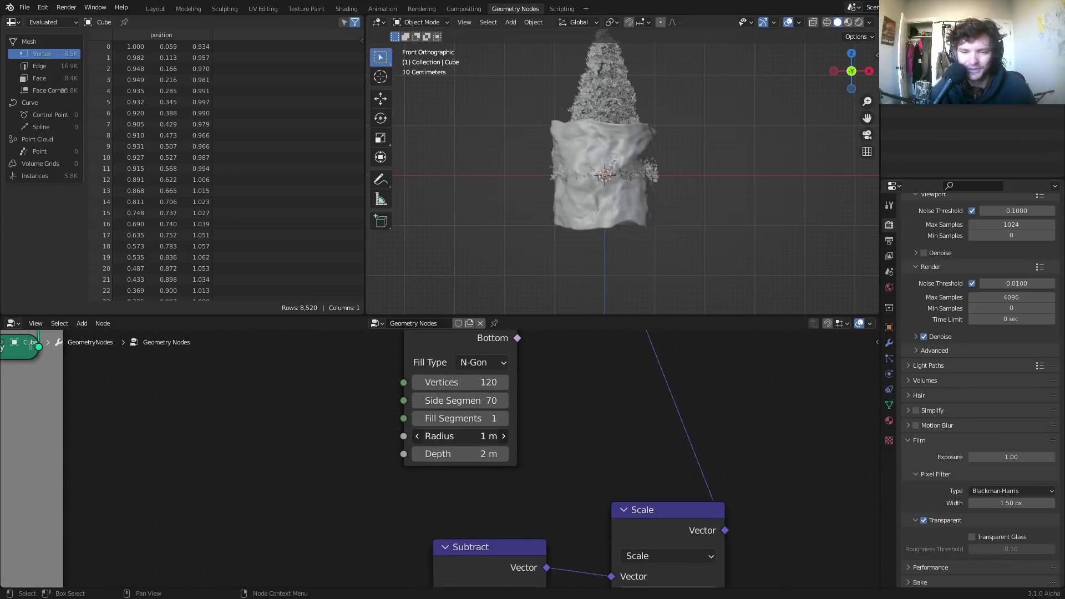
drag(460, 436, 415, 436)
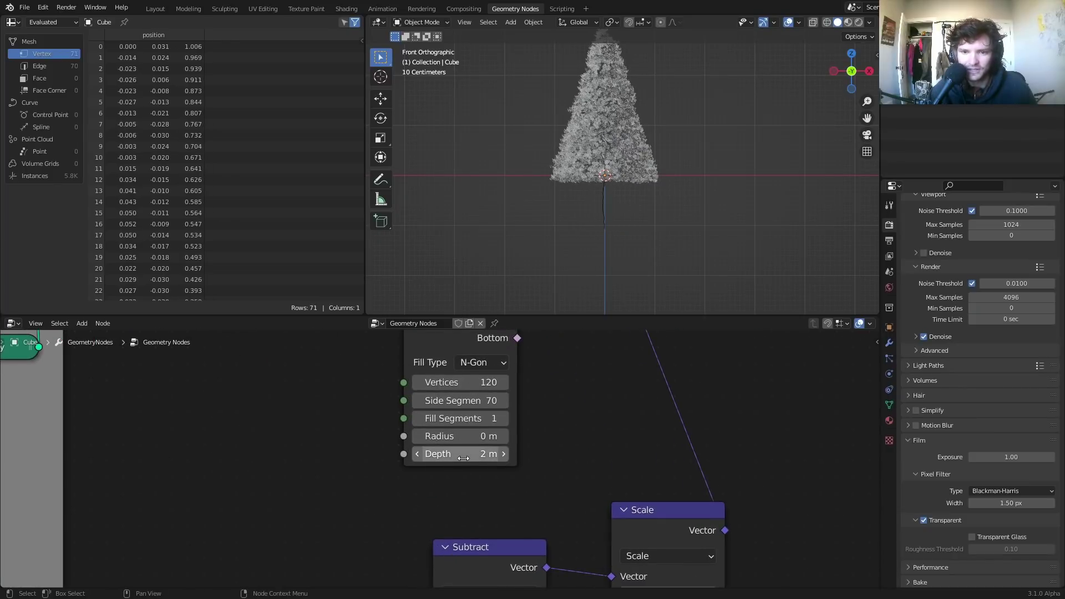
click(474, 435)
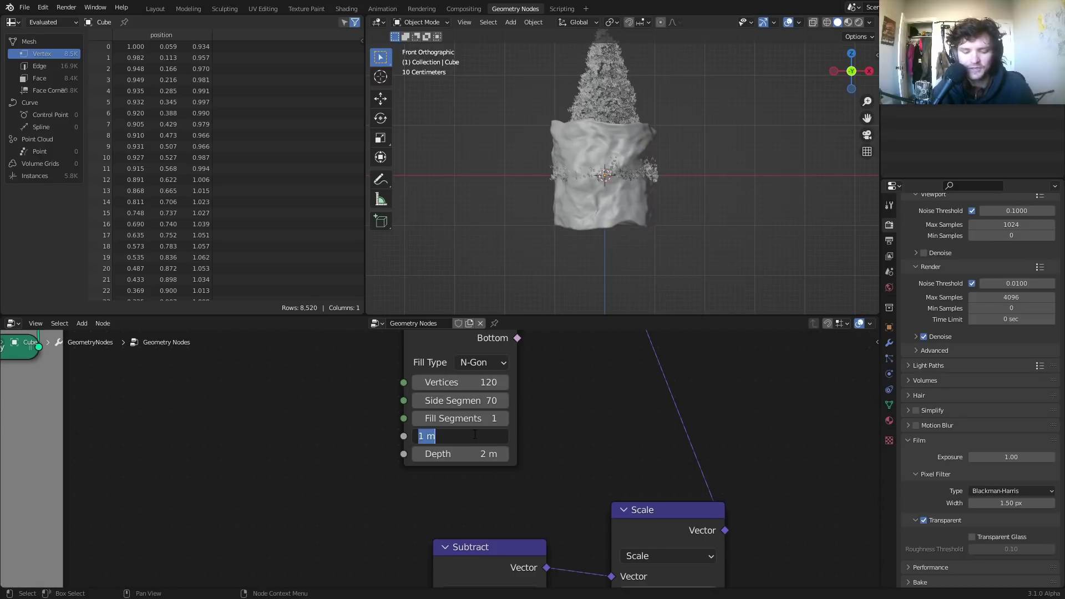
text(.1)
key(Return)
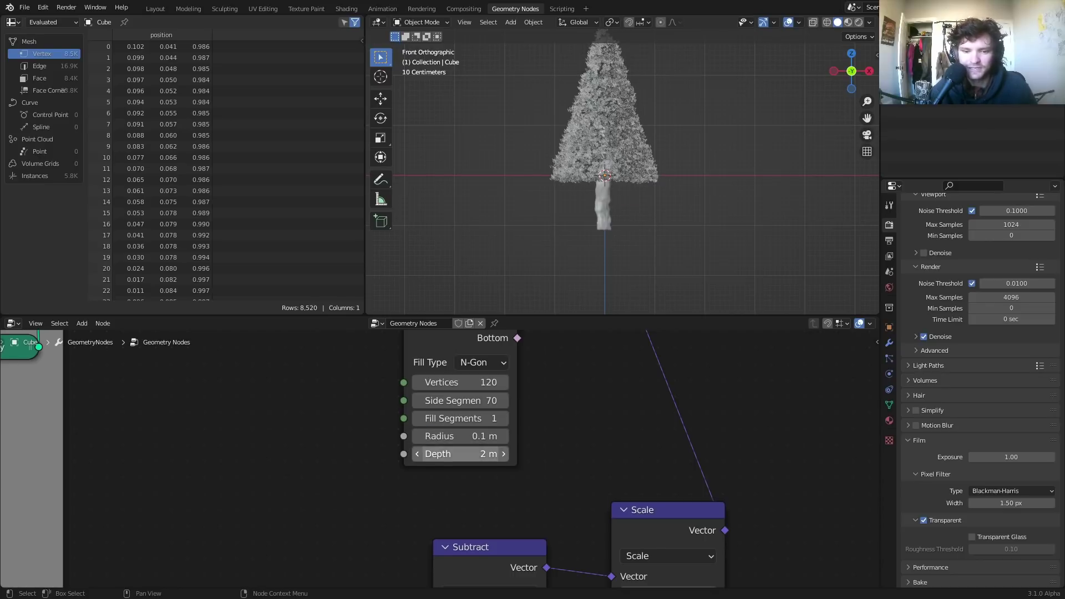
Step: Shorten the trunk cylinder to a Depth of 0.7 m and reduce its Radius to 0.08 m
drag(477, 454, 423, 454)
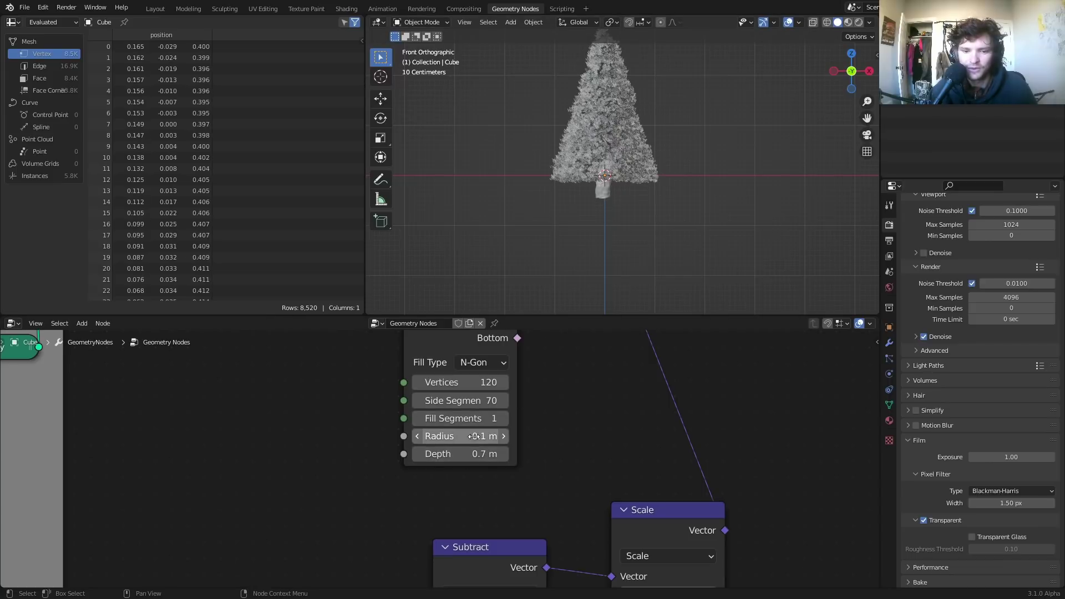
scroll(627, 154, down, 1)
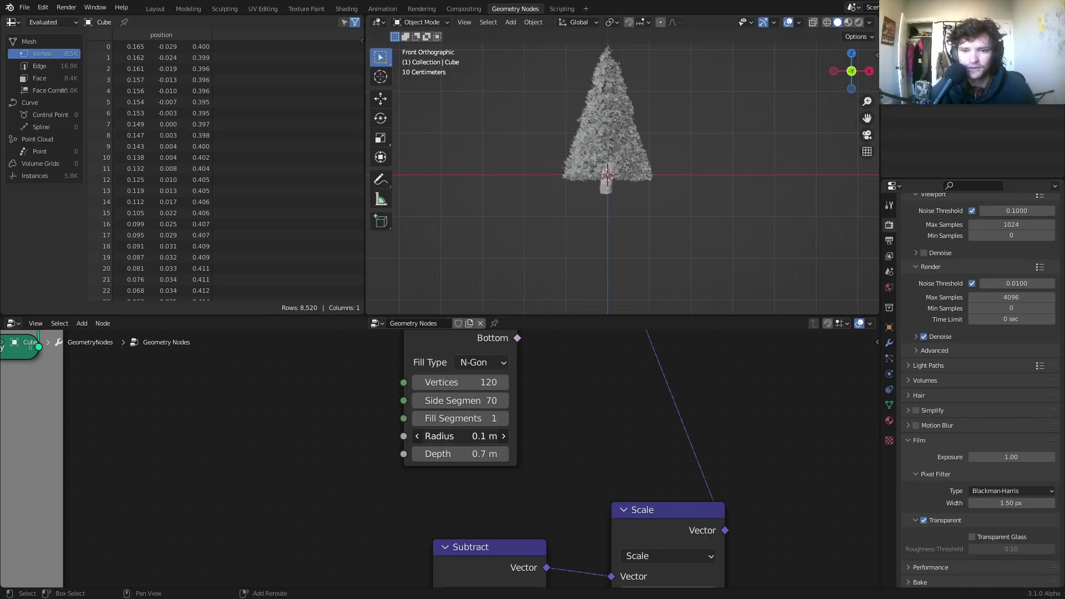
mouse_move(460, 437)
mouse_down()
mouse_move(427, 436)
mouse_move(466, 437)
mouse_up()
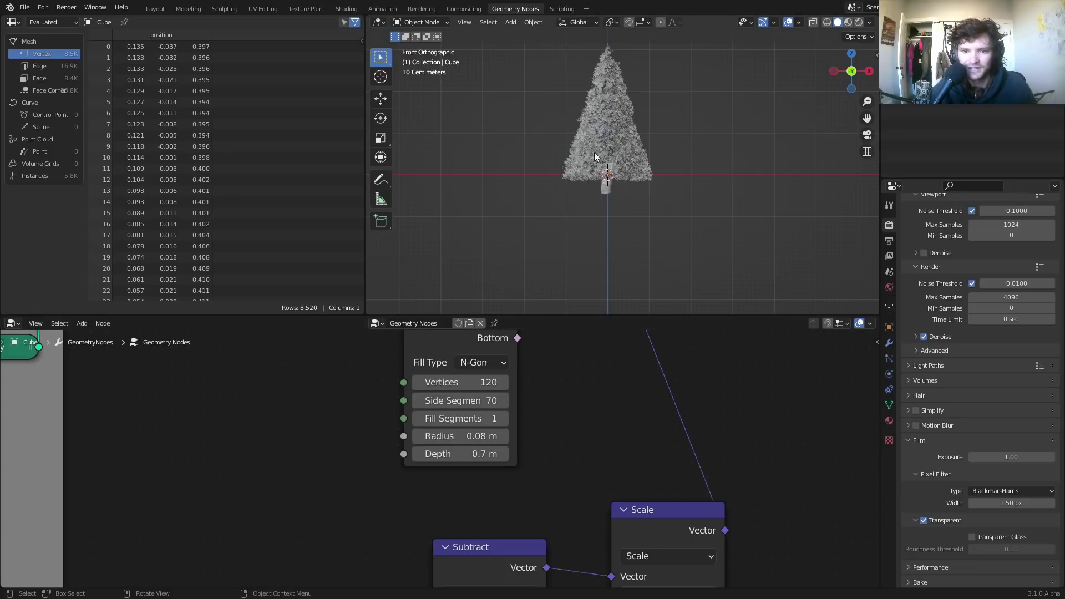
Step: Inspect the trunk up close from the front and save the file
middle_drag(625, 182, 625, 182)
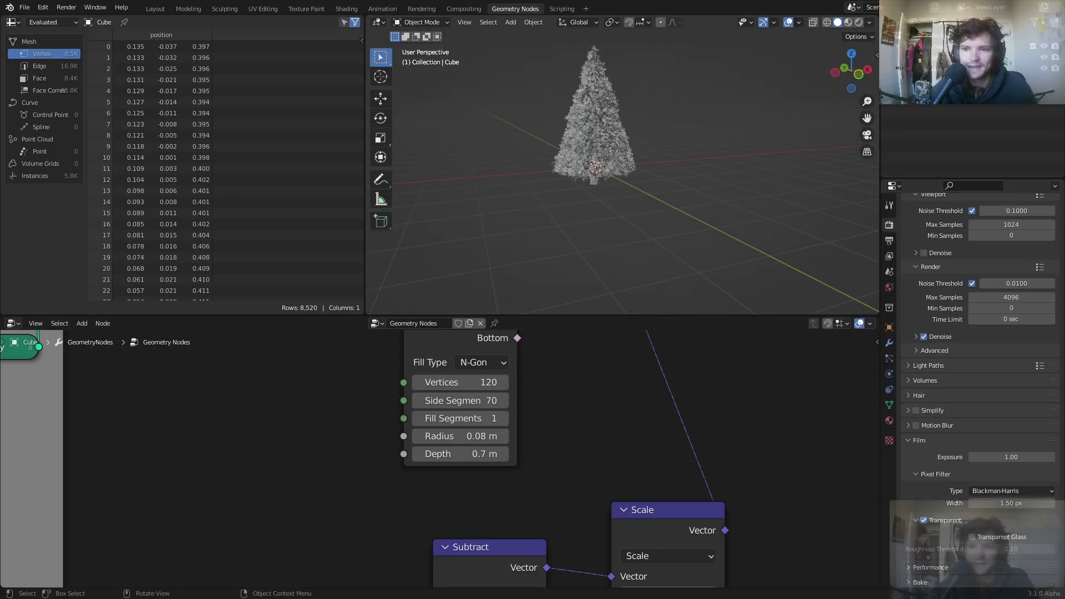
click(860, 73)
scroll(607, 187, up, 8)
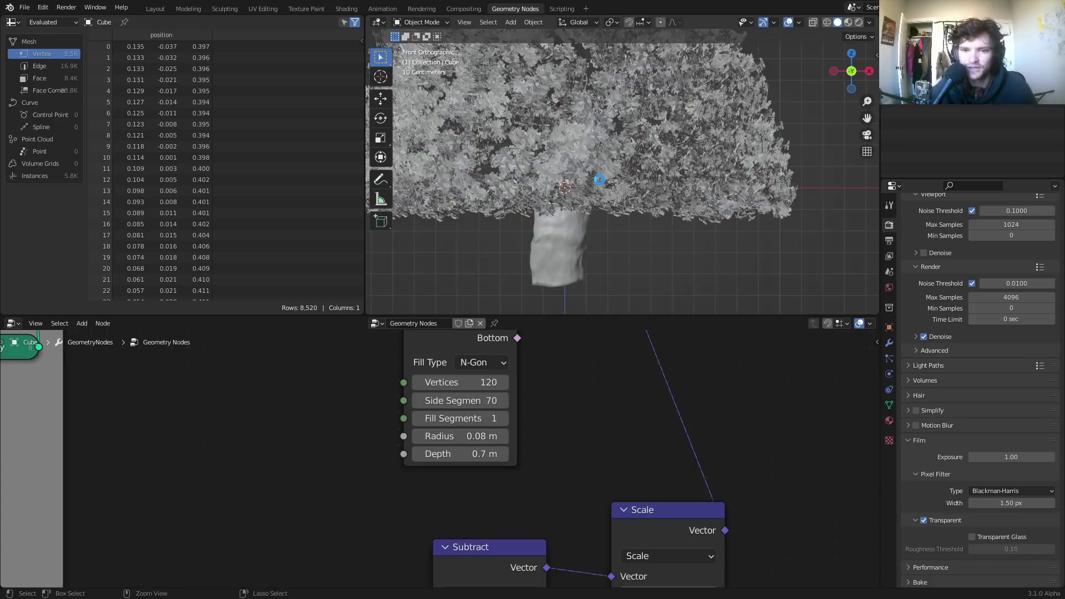
key(ctrl+s)
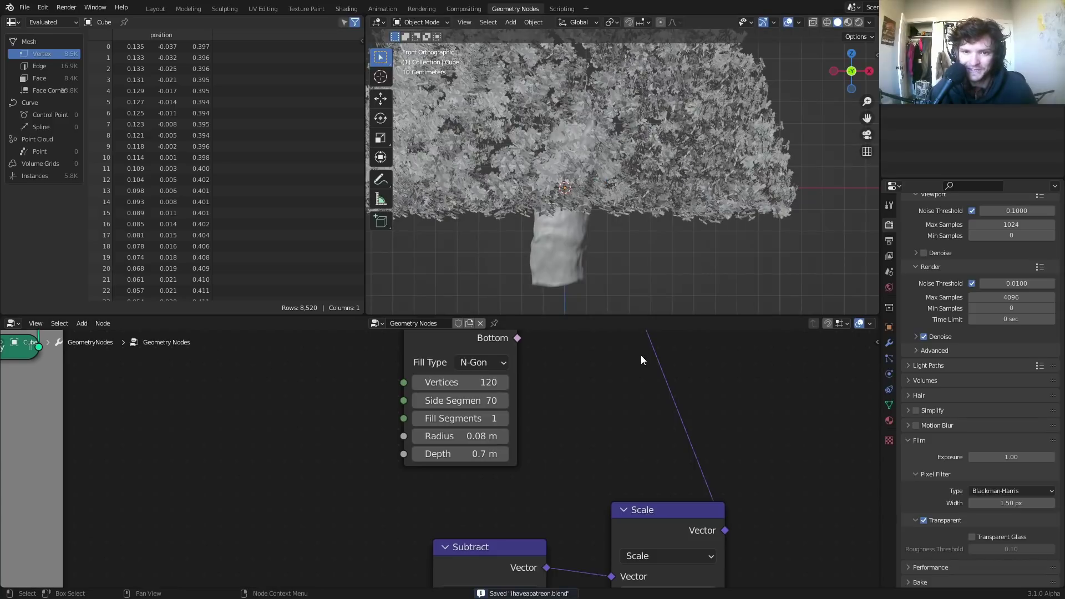
Step: Duplicate the Join Geometry node and insert the copy into the link after the foliage's Instance on Points node
scroll(640, 358, down, 6)
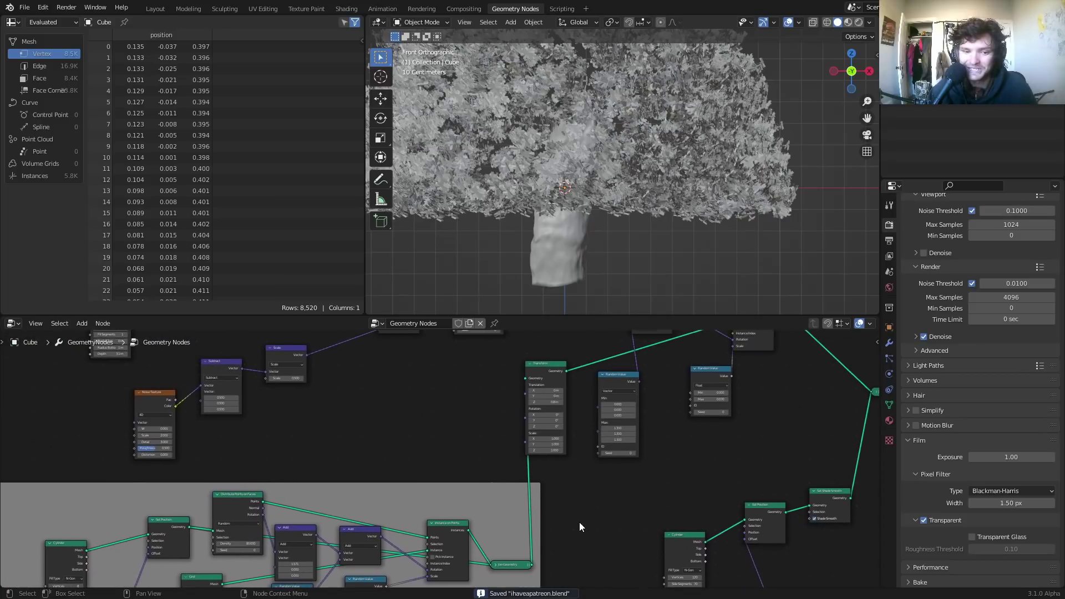
middle_drag(617, 460, 462, 486)
scroll(507, 457, down, 2)
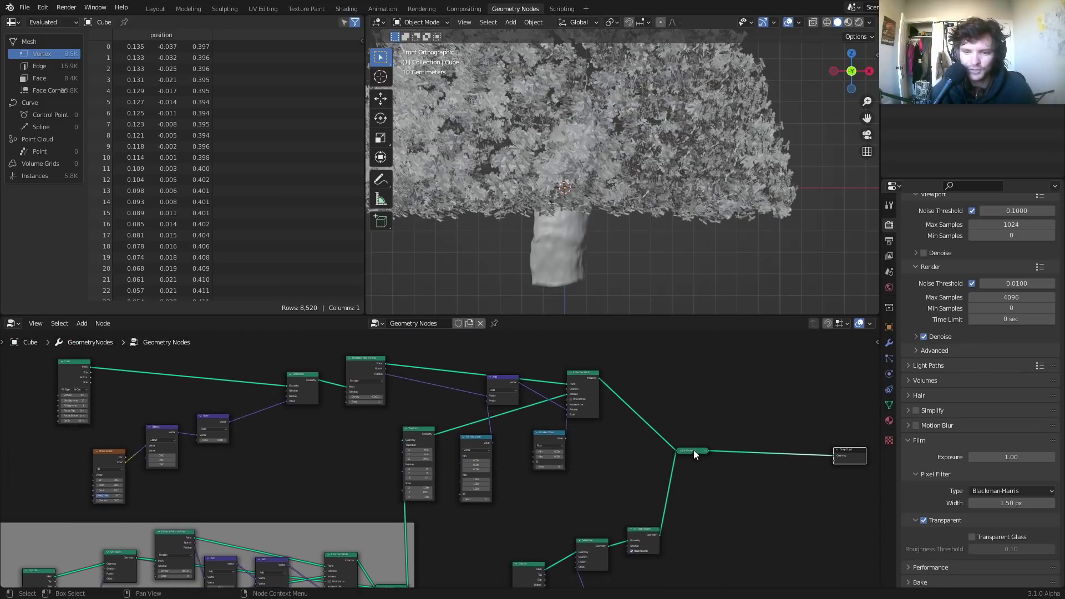
drag(693, 452, 723, 456)
key(shift+d)
click(647, 414)
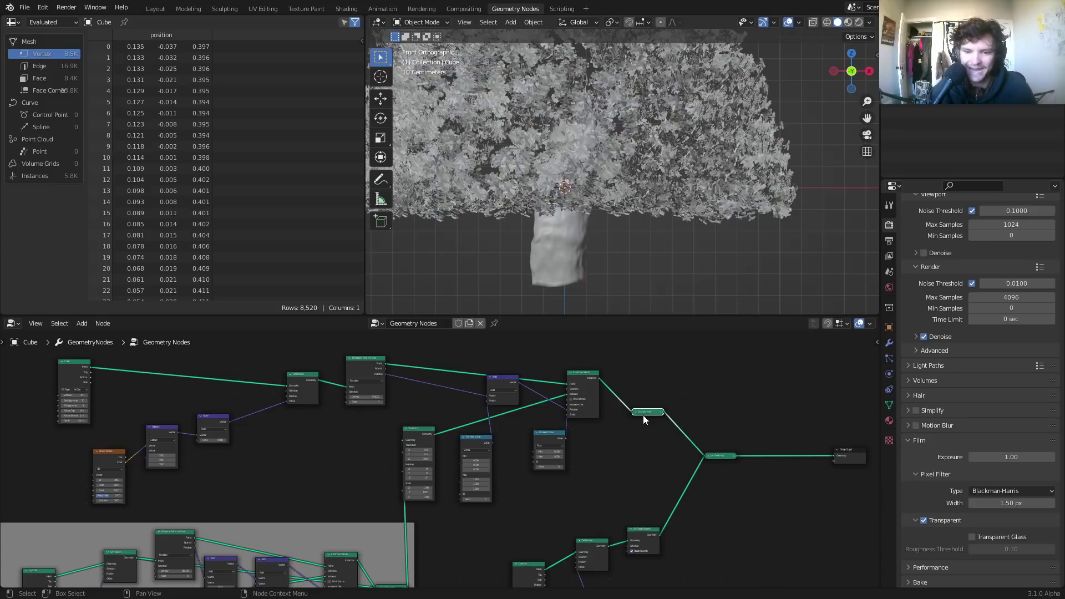
Step: Connect the cone's Set Position geometry output to the new Join Geometry node and check the whole tree
scroll(640, 416, up, 4)
middle_drag(641, 416, 634, 459)
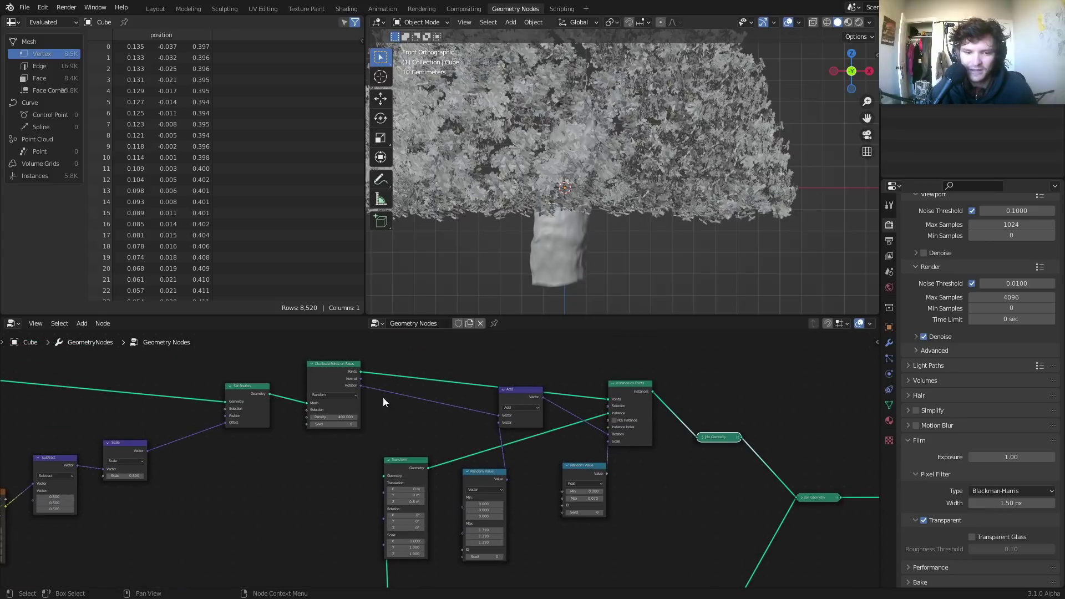
drag(269, 394, 698, 439)
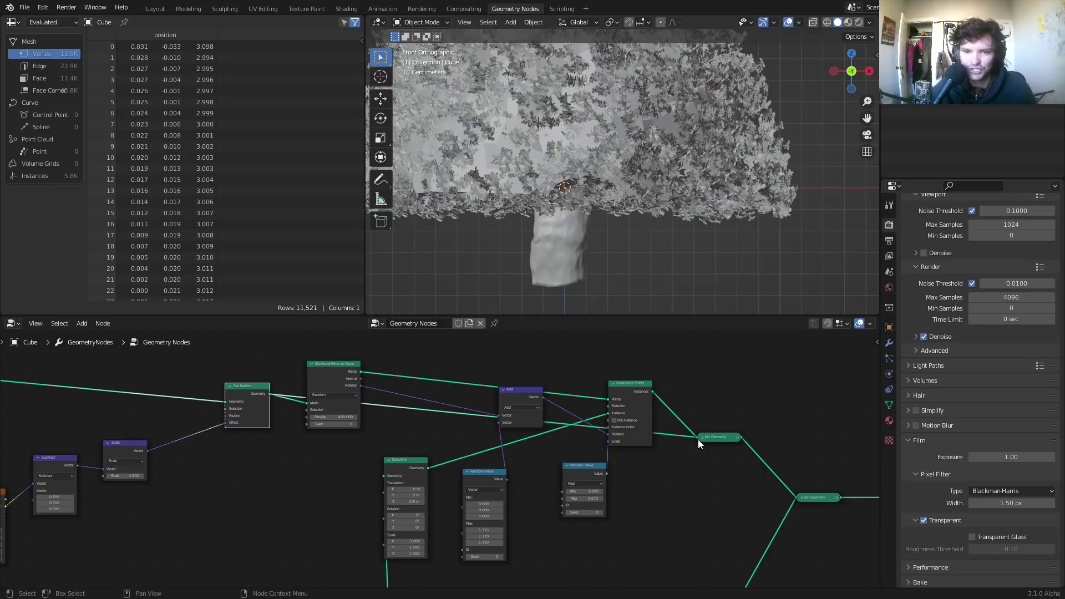
scroll(654, 255, down, 2)
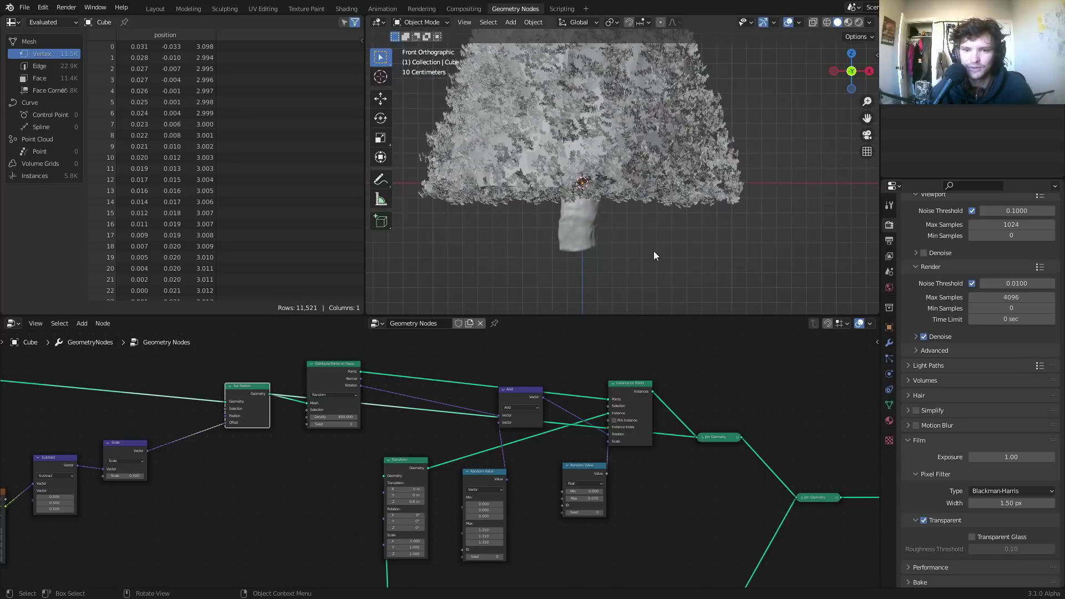
scroll(654, 250, down, 2)
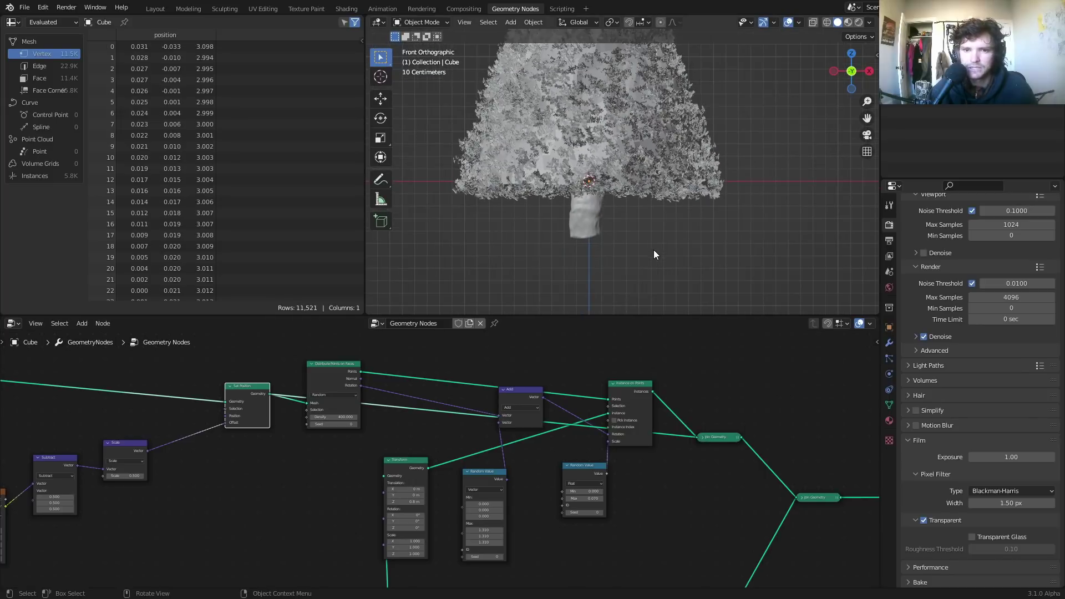
shift+middle_drag(608, 187, 609, 251)
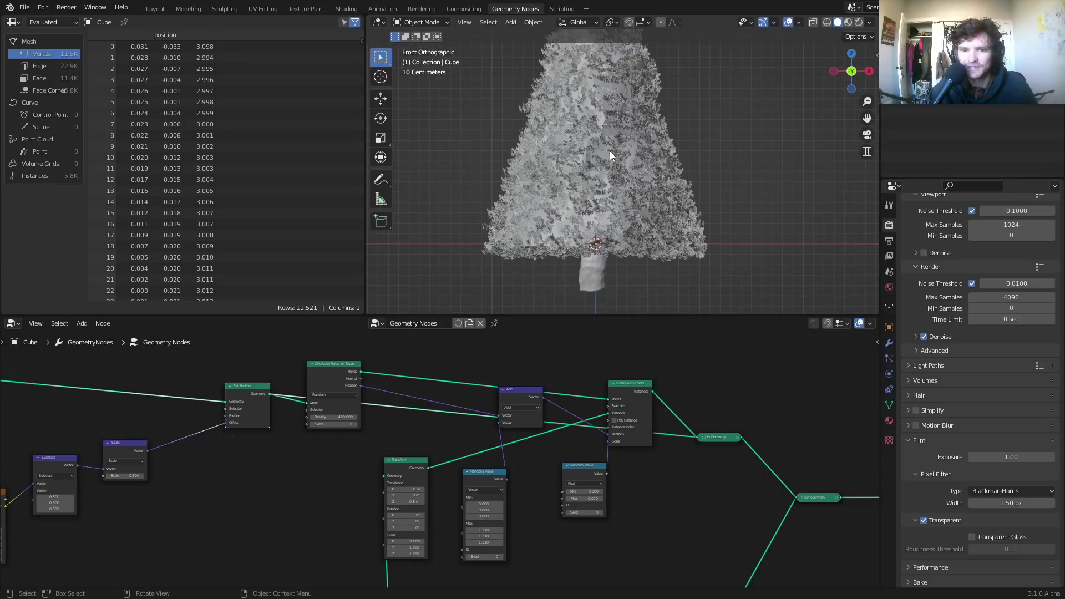
scroll(610, 155, down, 1)
scroll(709, 205, down, 1)
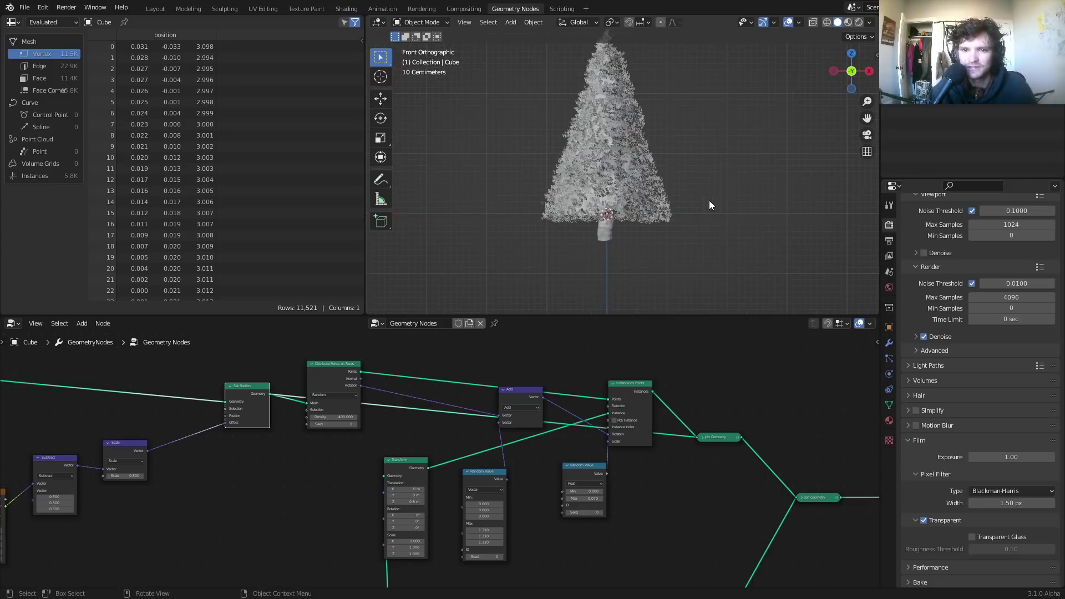
Step: Set the Cone node's Side Segments to 50
middle_drag(244, 400, 657, 393)
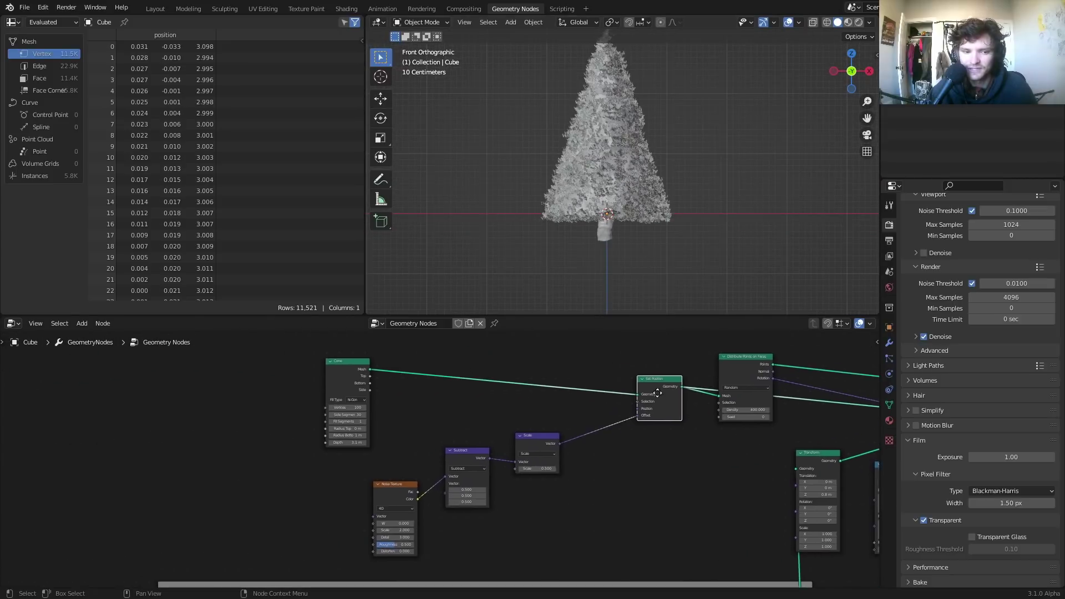
scroll(320, 387, up, 9)
middle_drag(306, 393, 433, 446)
scroll(385, 427, up, 1)
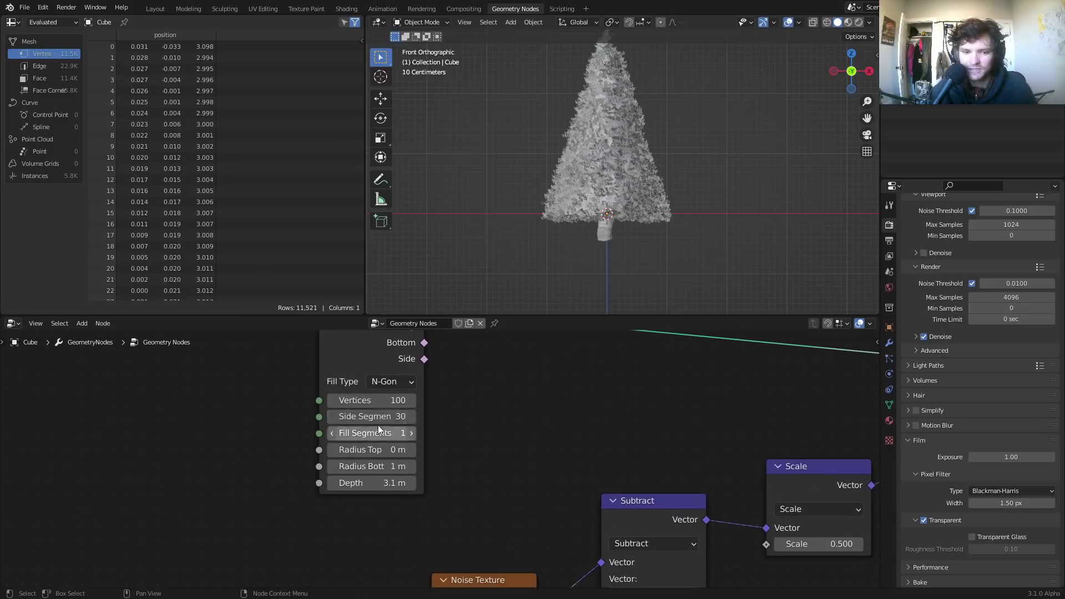
click(377, 418)
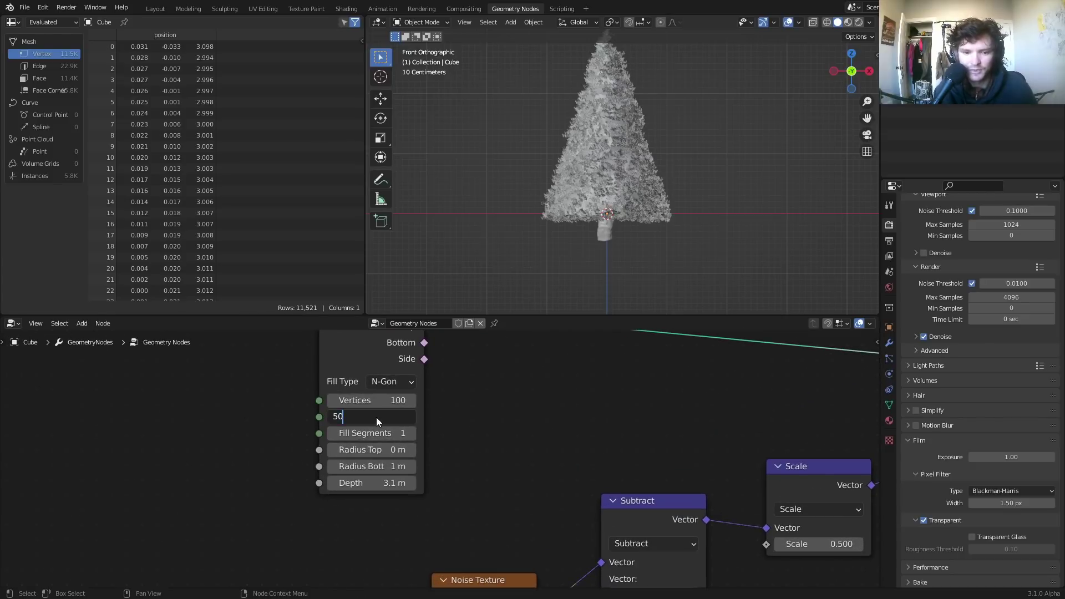
text(50)
key(Return)
scroll(531, 414, down, 5)
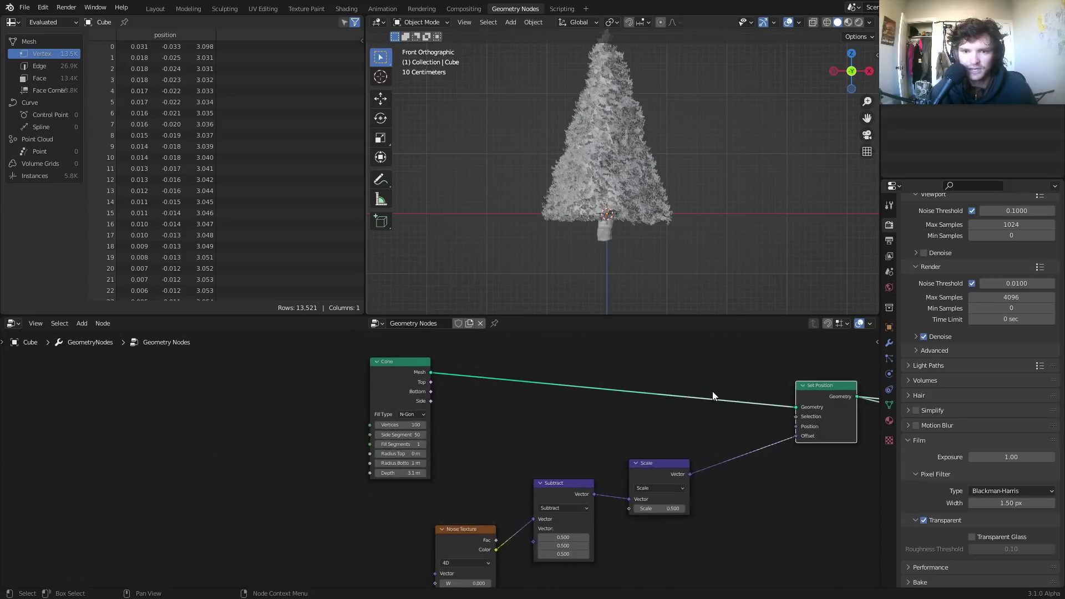
Step: Add a Set Shade Smooth node on the link from the cone's Set Position node to Join Geometry
scroll(712, 391, down, 1)
middle_drag(712, 391, 344, 393)
middle_drag(669, 420, 380, 423)
middle_drag(509, 449, 342, 445)
key(shift+a)
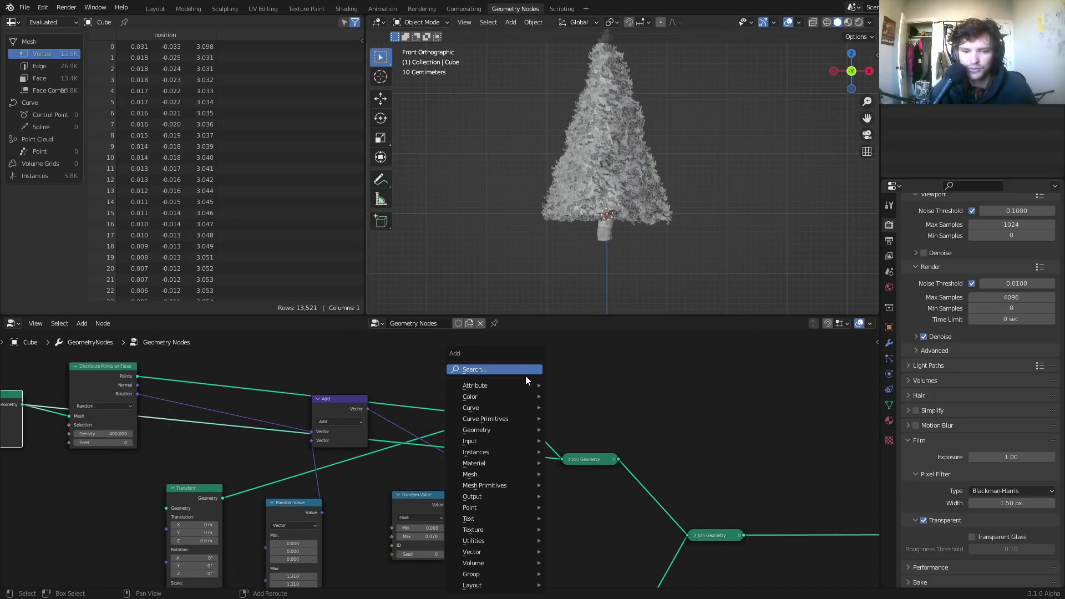
text(sset sh)
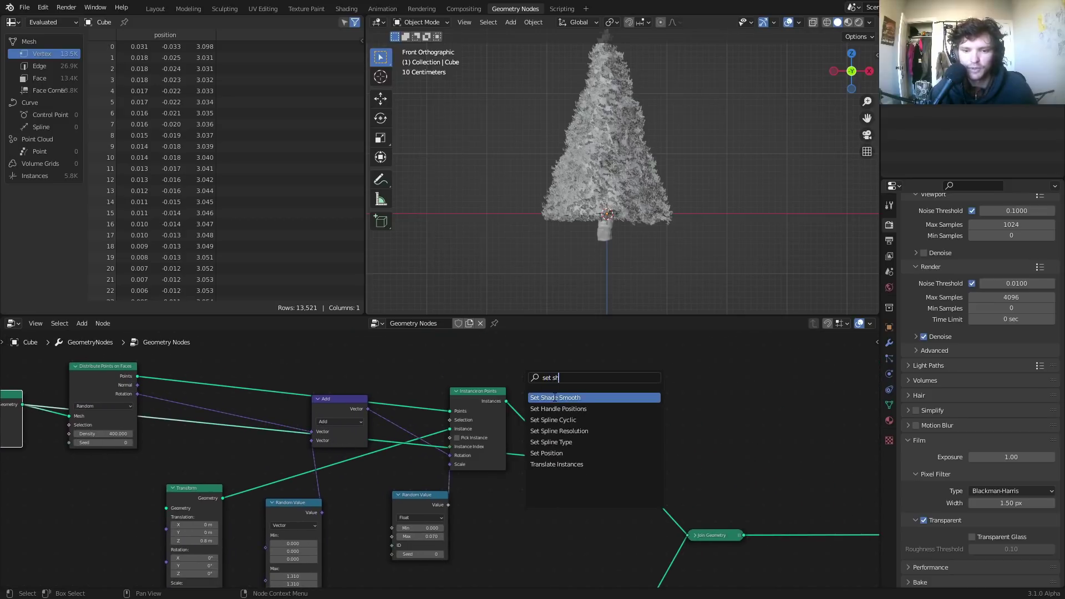
click(555, 397)
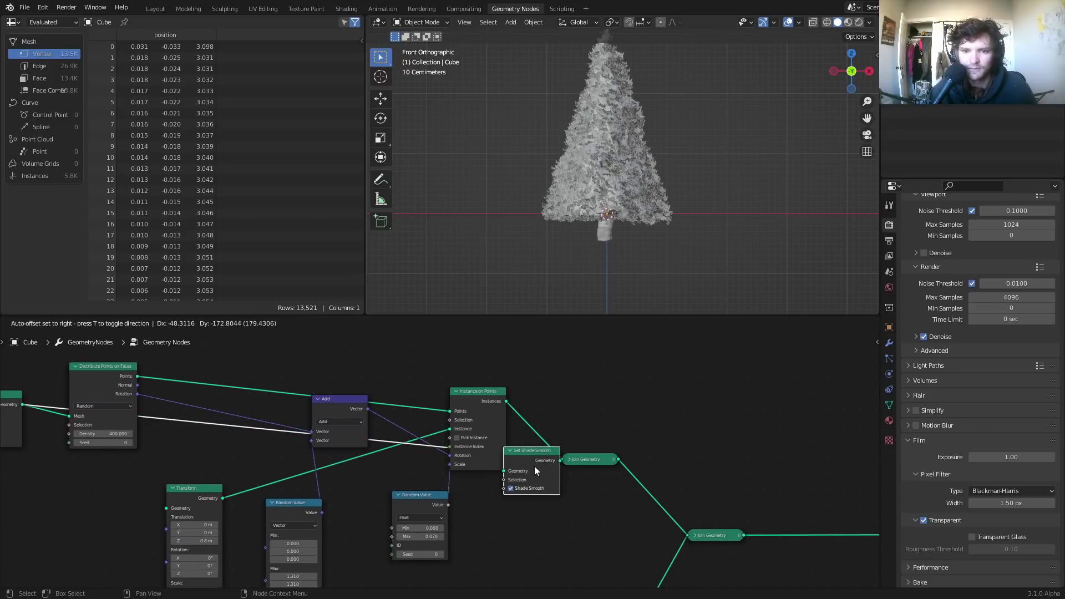
click(534, 466)
key(g)
click(533, 481)
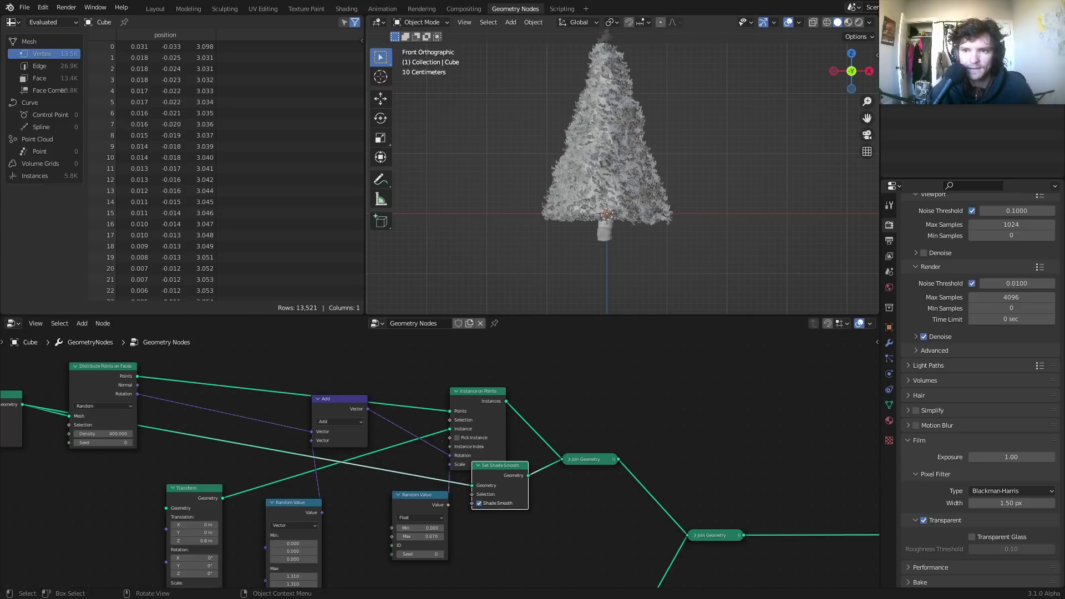
Step: Preview the tree in rendered shading, return to solid, and raise the cone's Distribute Points on Faces Density to 800
click(858, 22)
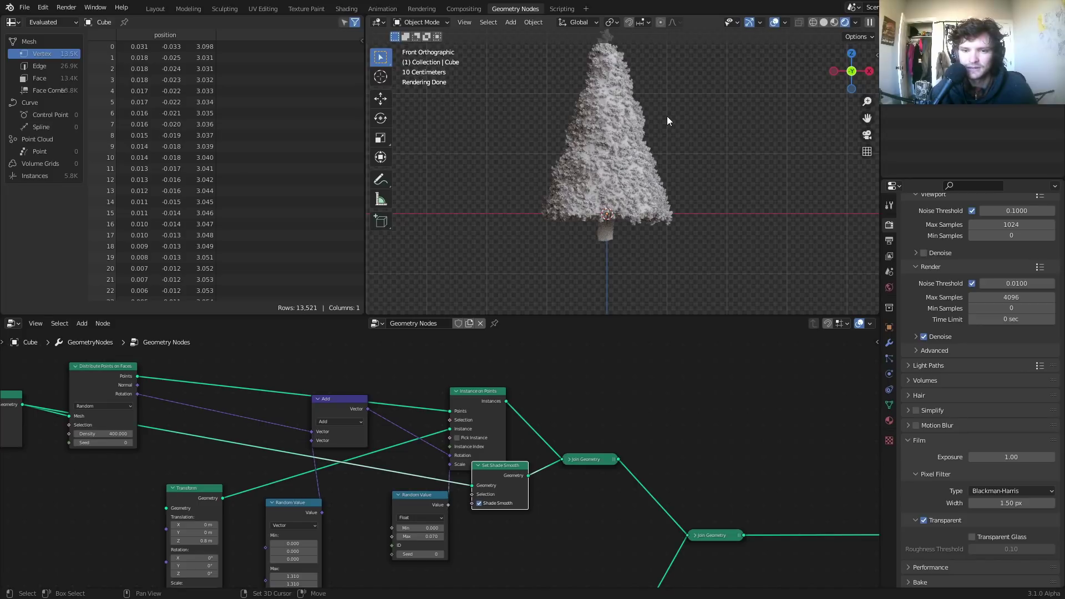
click(822, 23)
click(122, 433)
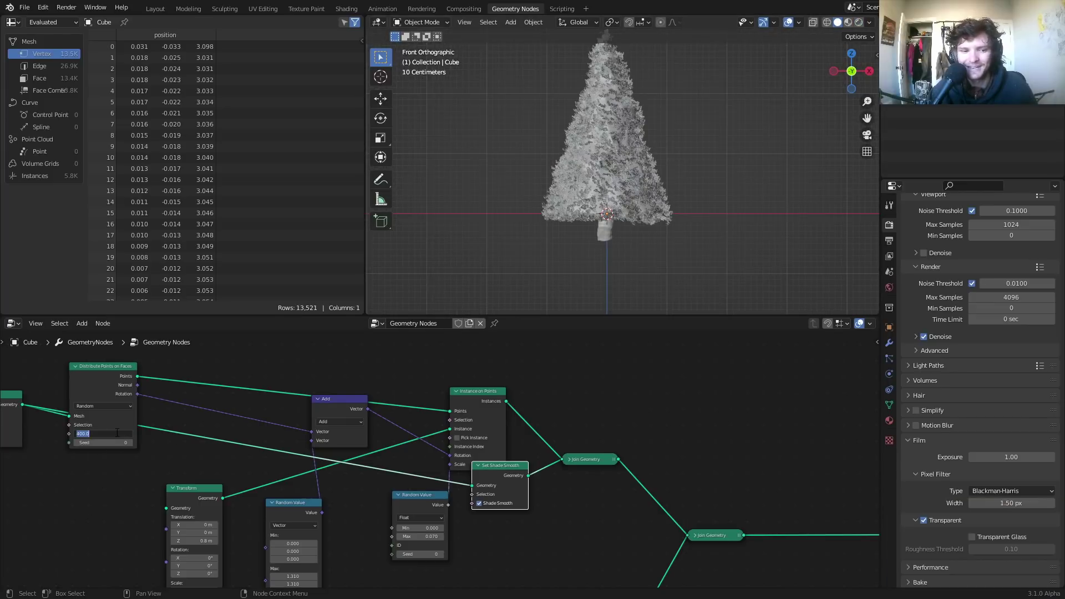
text(600)
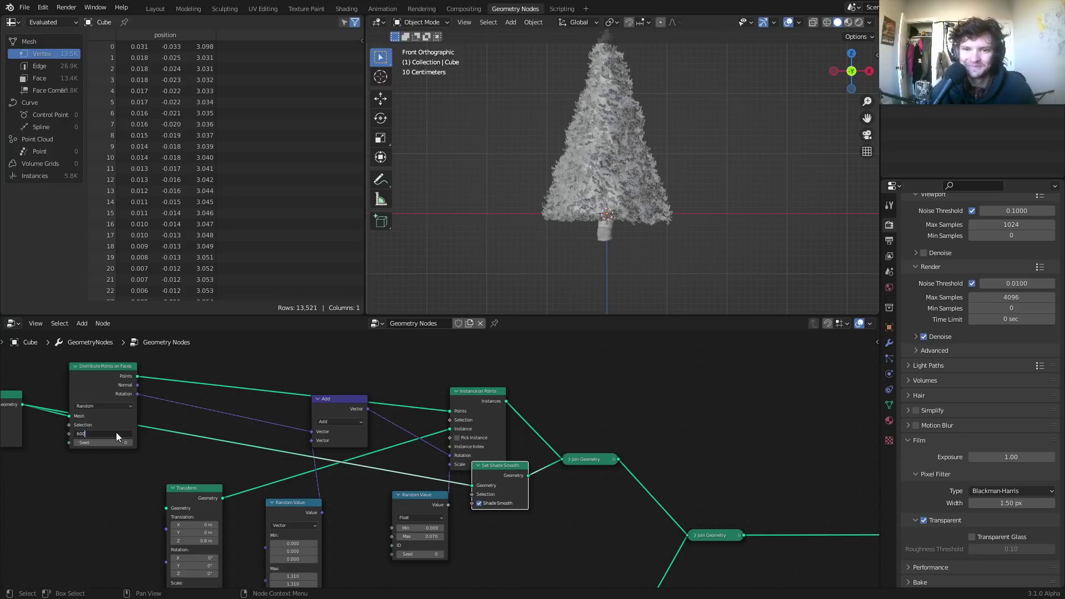
key(Return)
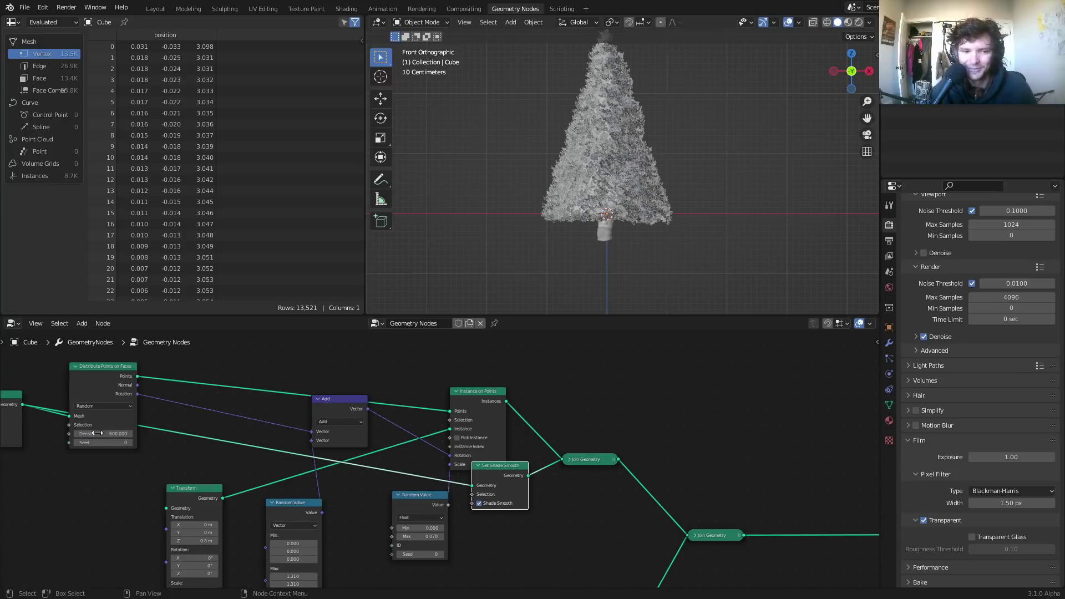
click(98, 433)
text(800)
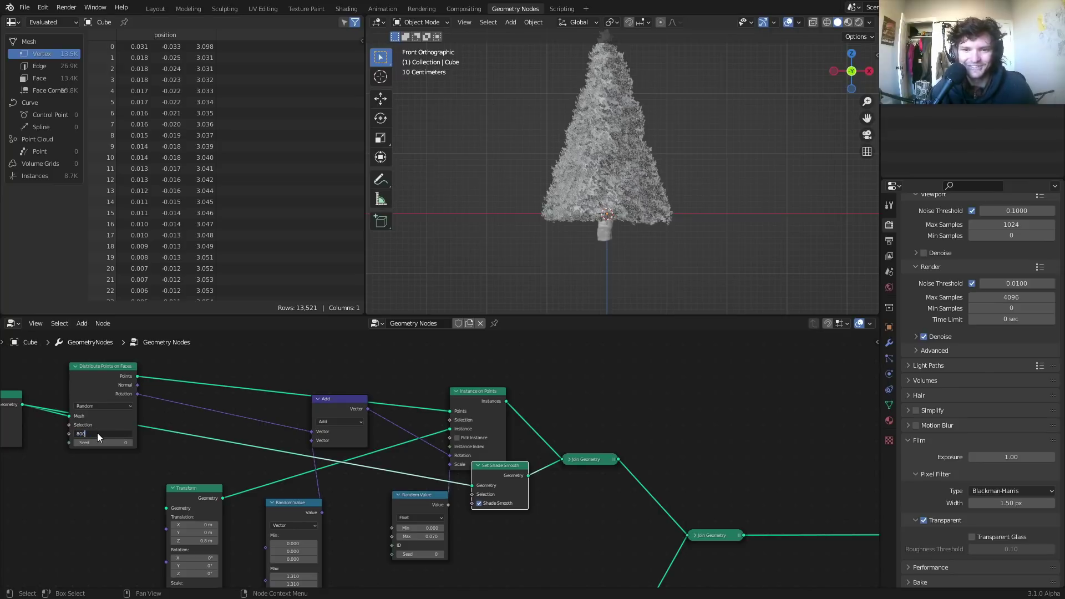
key(Return)
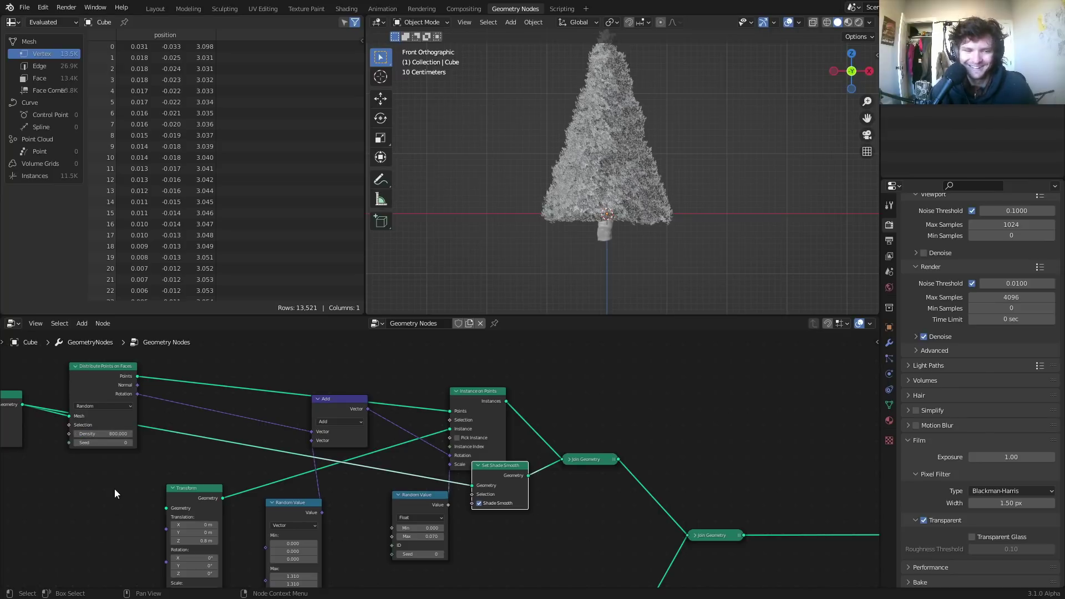
Step: Set the Density of the framed branch group's Distribute Points on Faces node to 60 and preview the tree in rendered shading
middle_drag(98, 449, 223, 410)
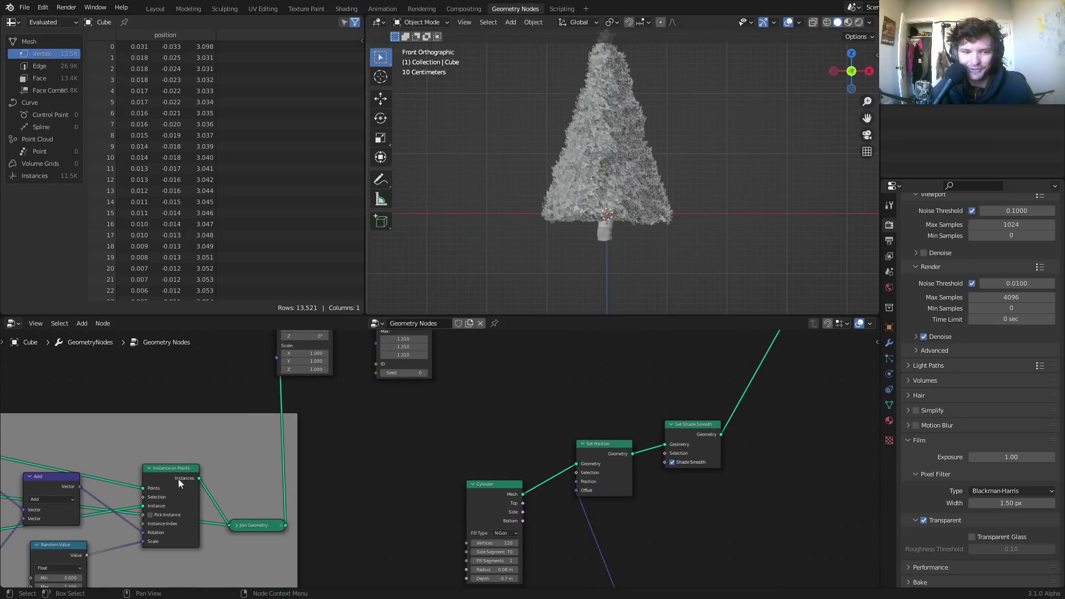
middle_drag(178, 479, 502, 447)
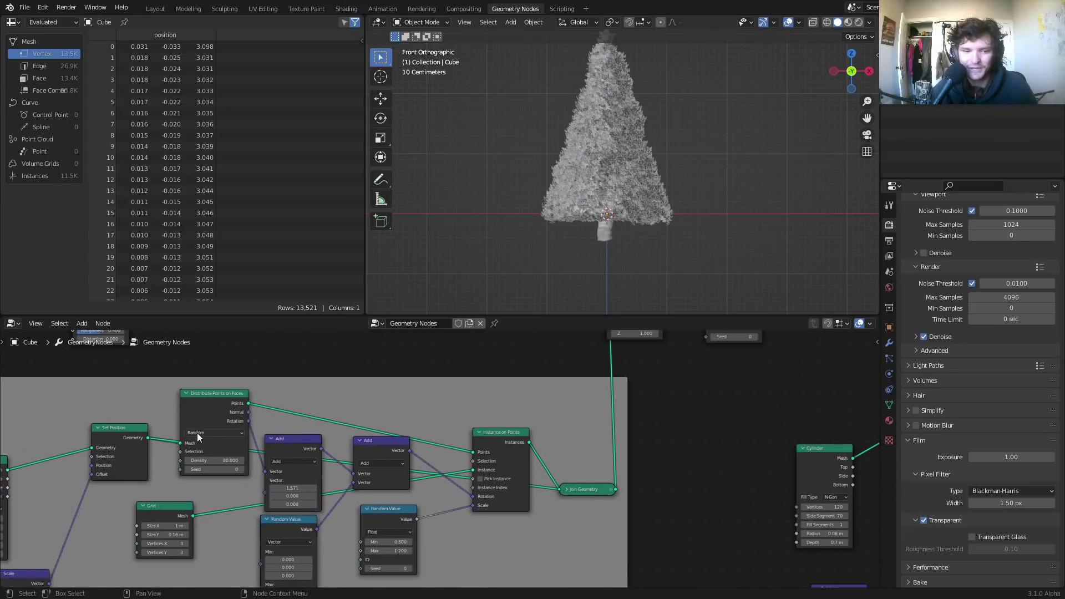
click(216, 460)
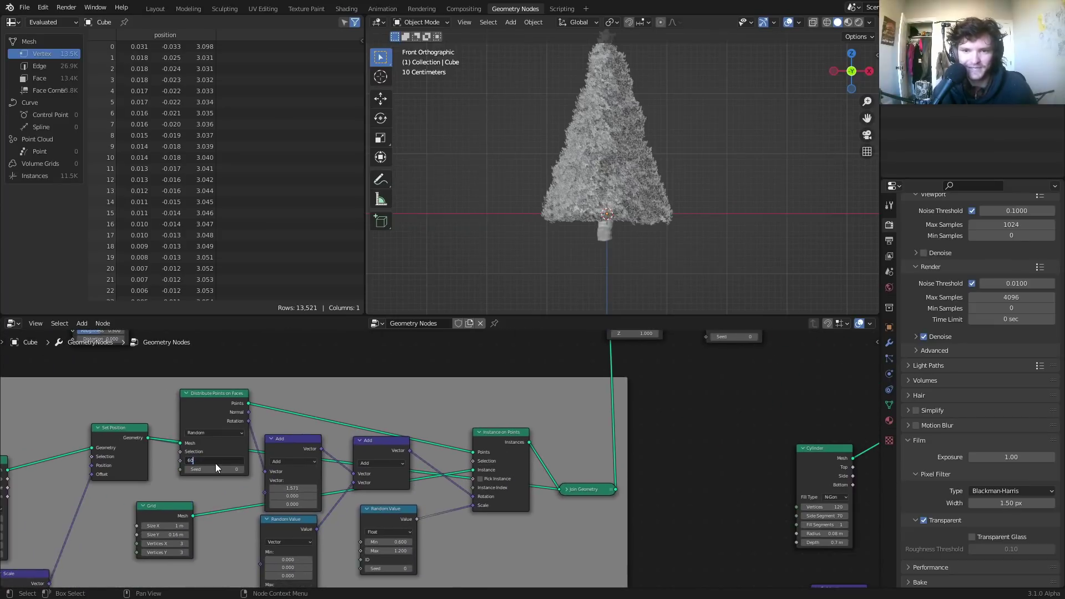
key(Return)
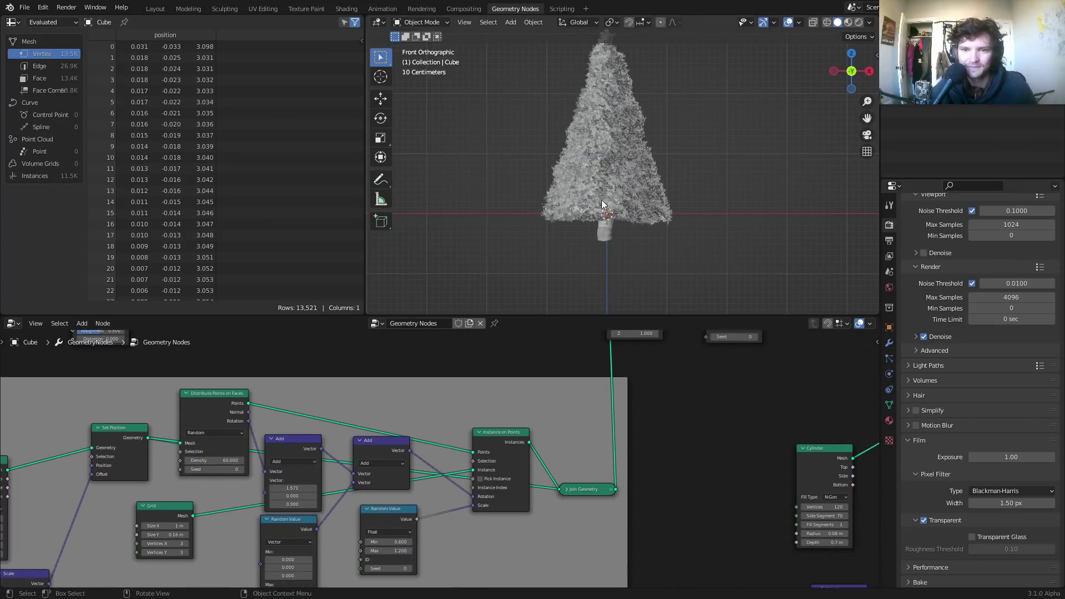
shift+middle_drag(602, 197, 599, 213)
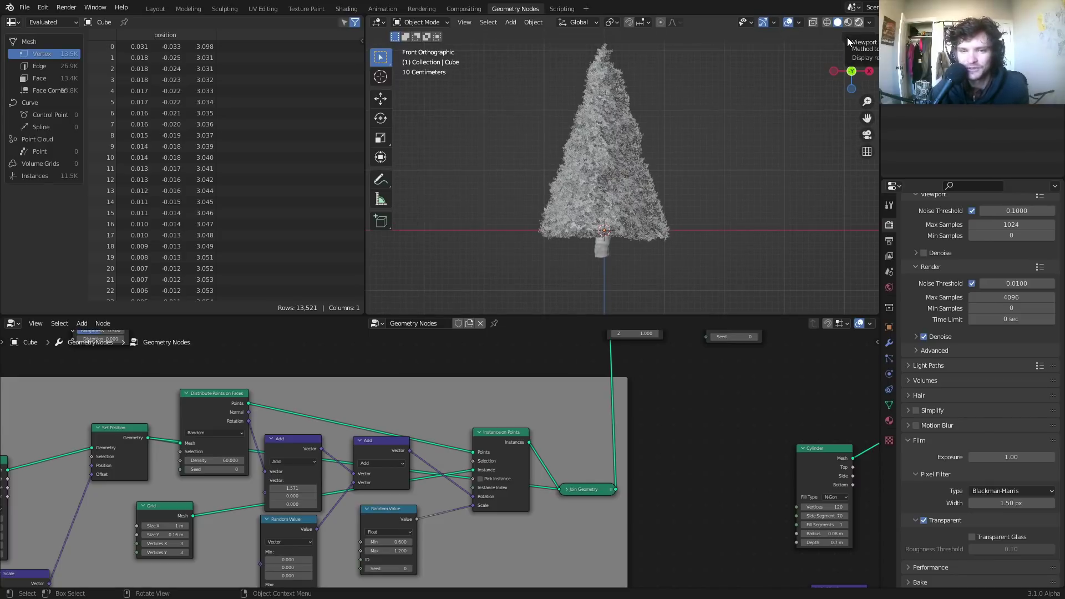
click(858, 22)
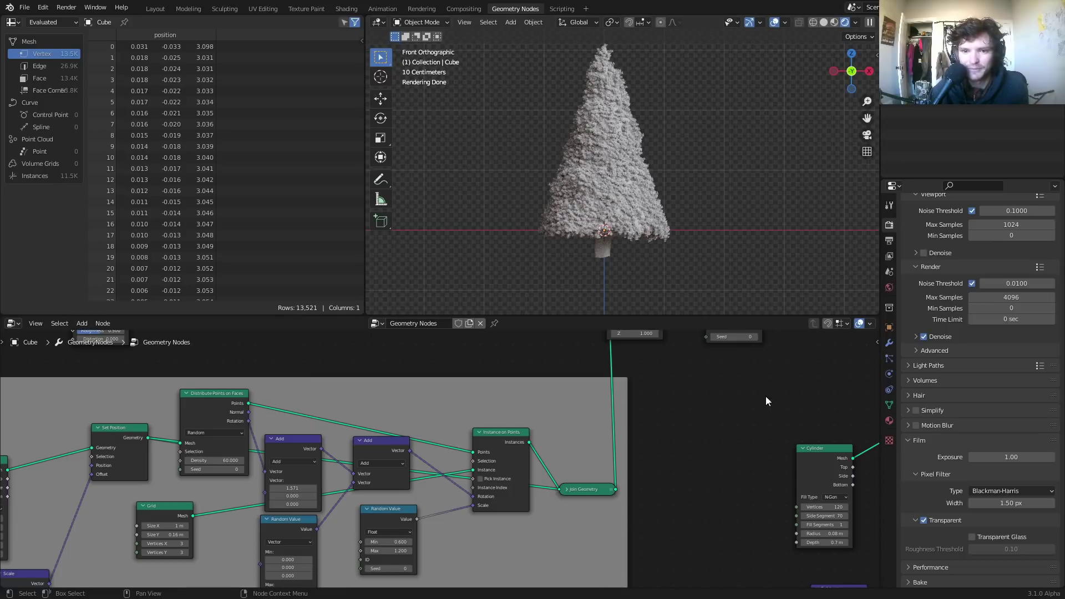
Step: Move the Set Shade Smooth node below the foliage's Instance on Points node so the two no longer overlap
scroll(765, 396, down, 5)
middle_drag(577, 403, 481, 430)
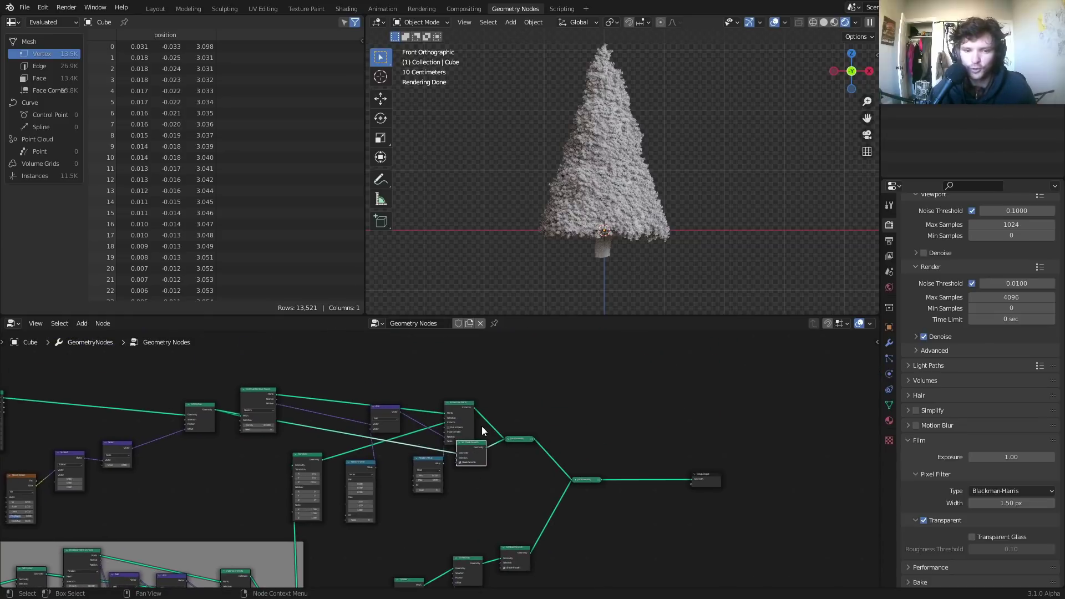
drag(471, 447, 466, 463)
scroll(481, 427, up, 4)
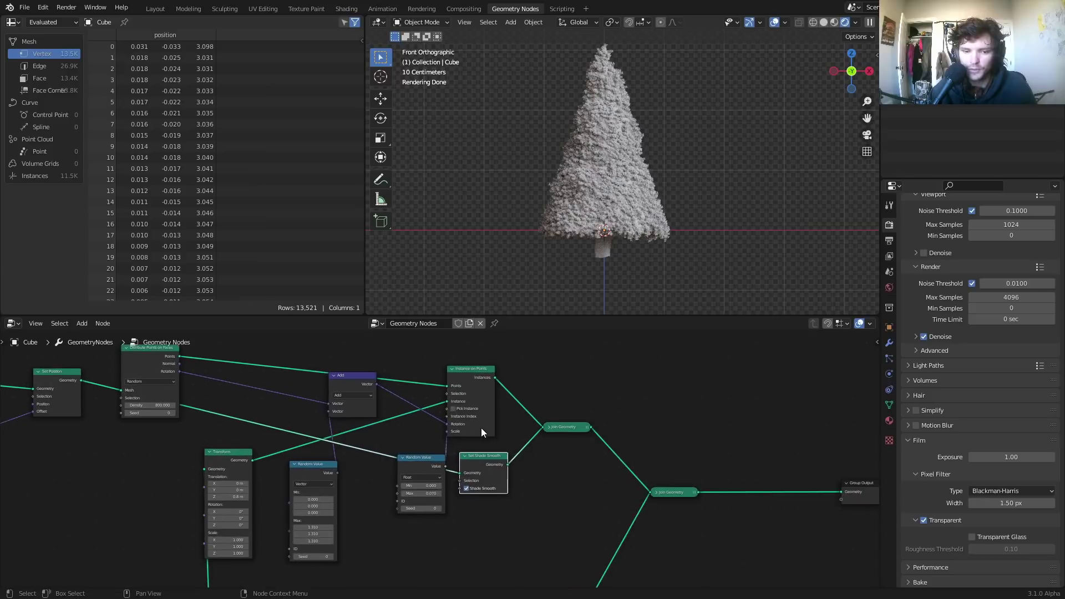
middle_drag(509, 373, 484, 408)
drag(470, 409, 474, 410)
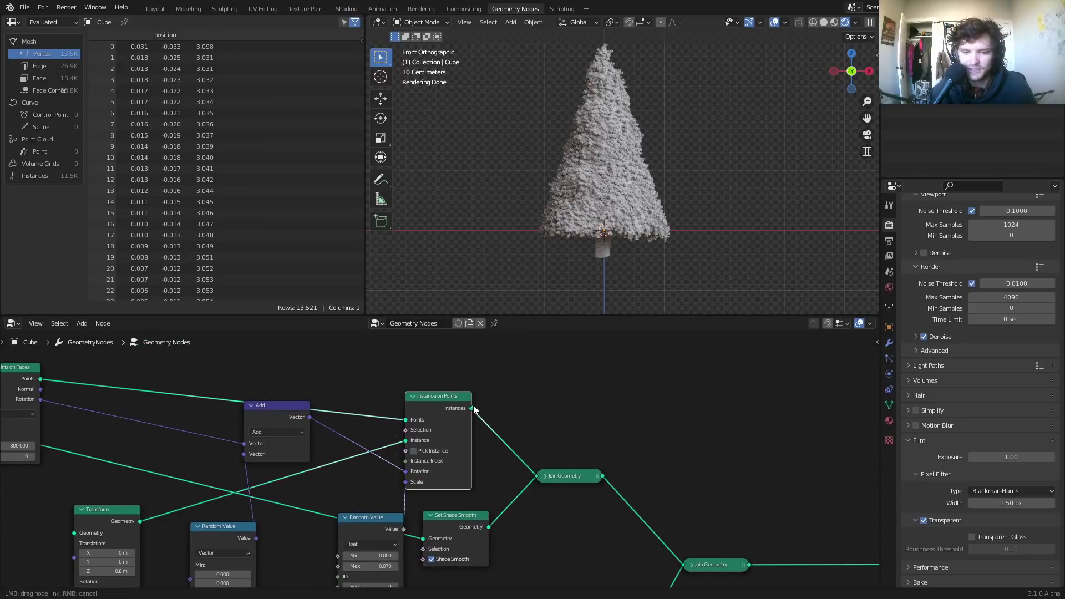
right_click(578, 393)
Step: Return to solid shading and insert a Set Material node between the framed branch group's Instance on Points and Join Geometry nodes
scroll(577, 388, down, 4)
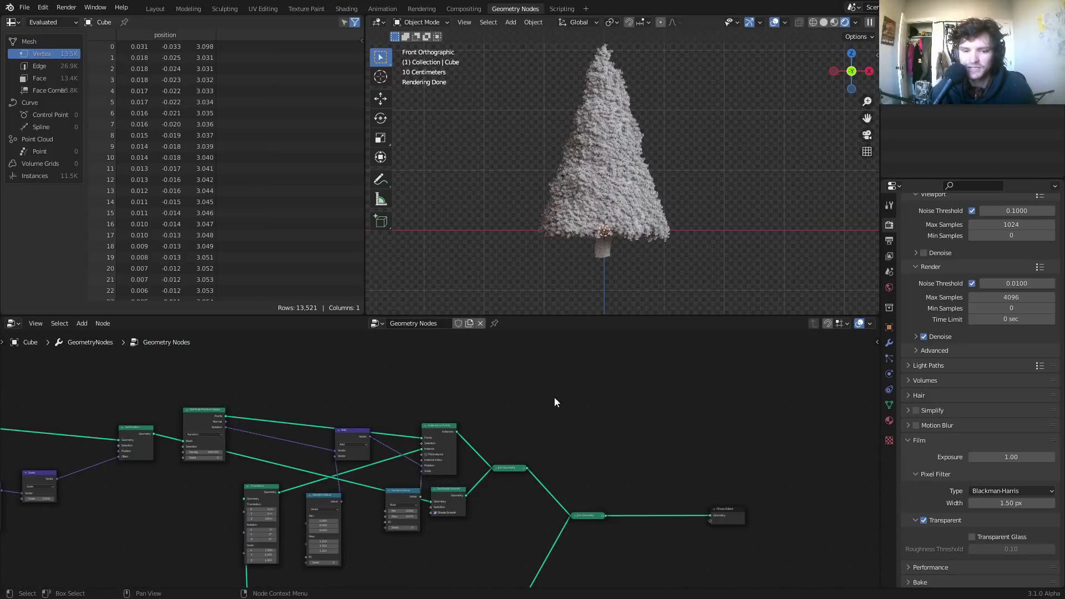
middle_drag(577, 387, 657, 540)
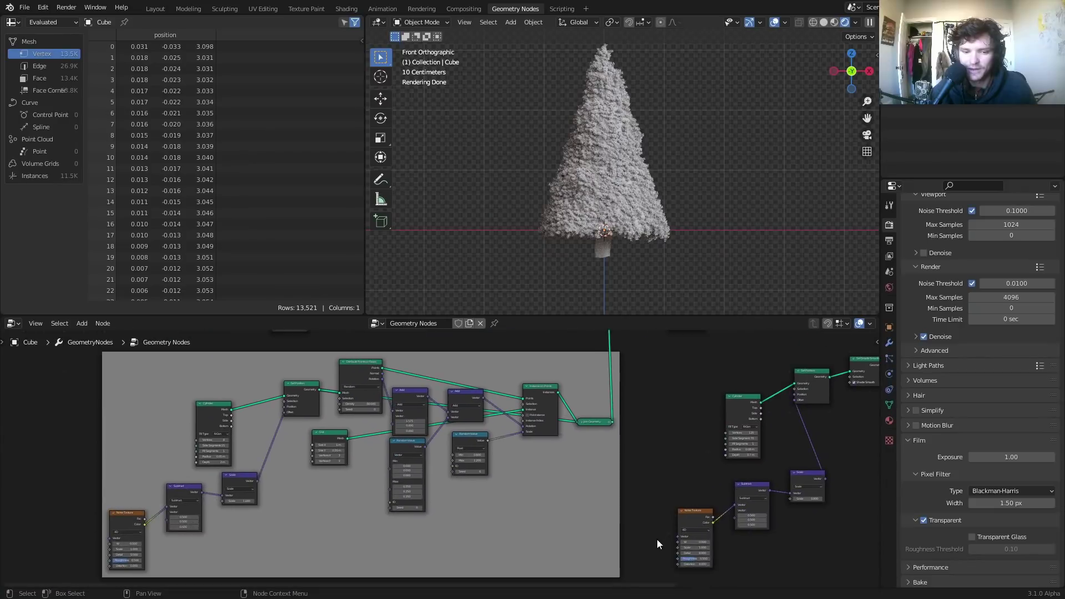
click(824, 22)
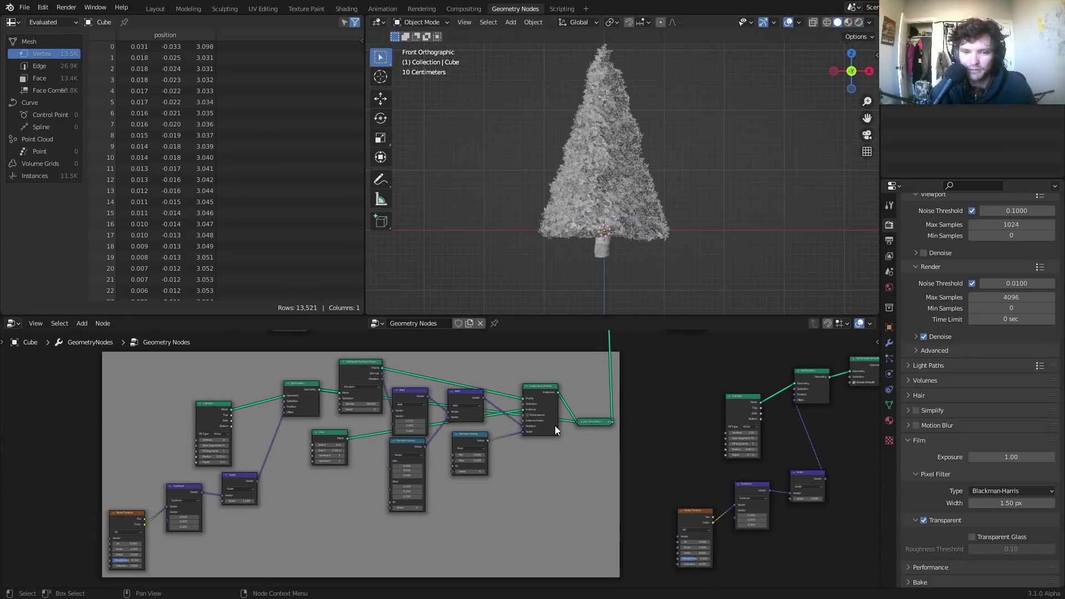
scroll(542, 385, up, 1)
click(542, 385)
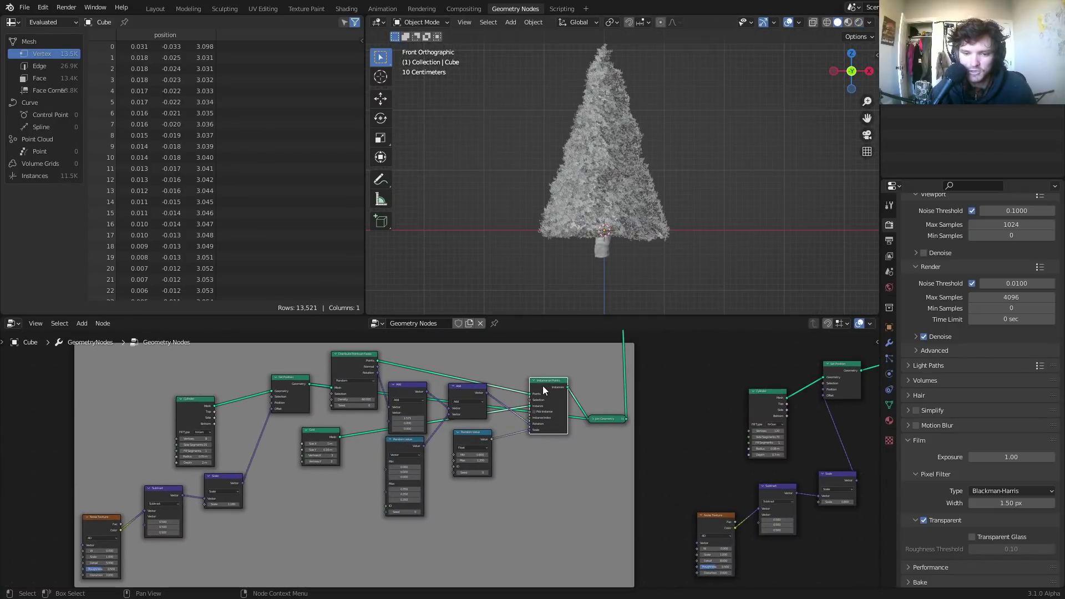
scroll(429, 459, up, 2)
key(shift+a)
text(s)
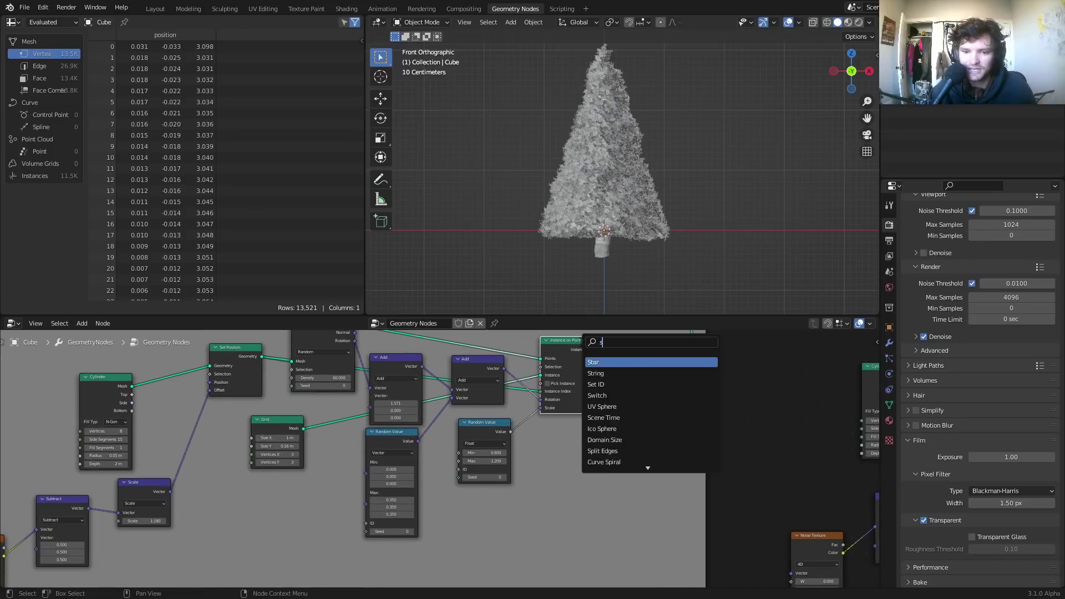
text(et)
key(Down)
key(Down)
key(Return)
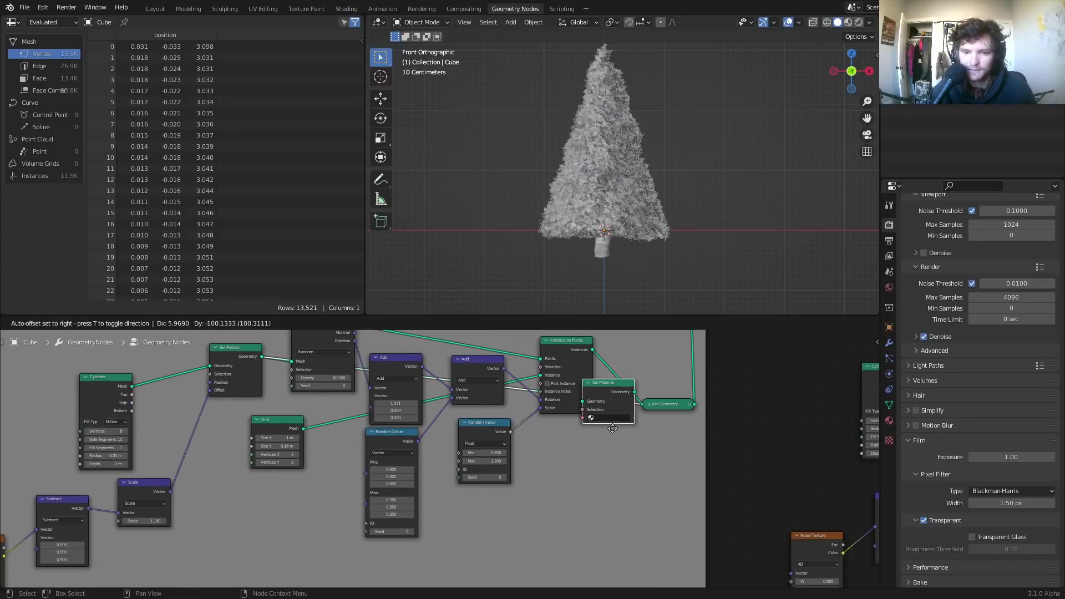
click(624, 384)
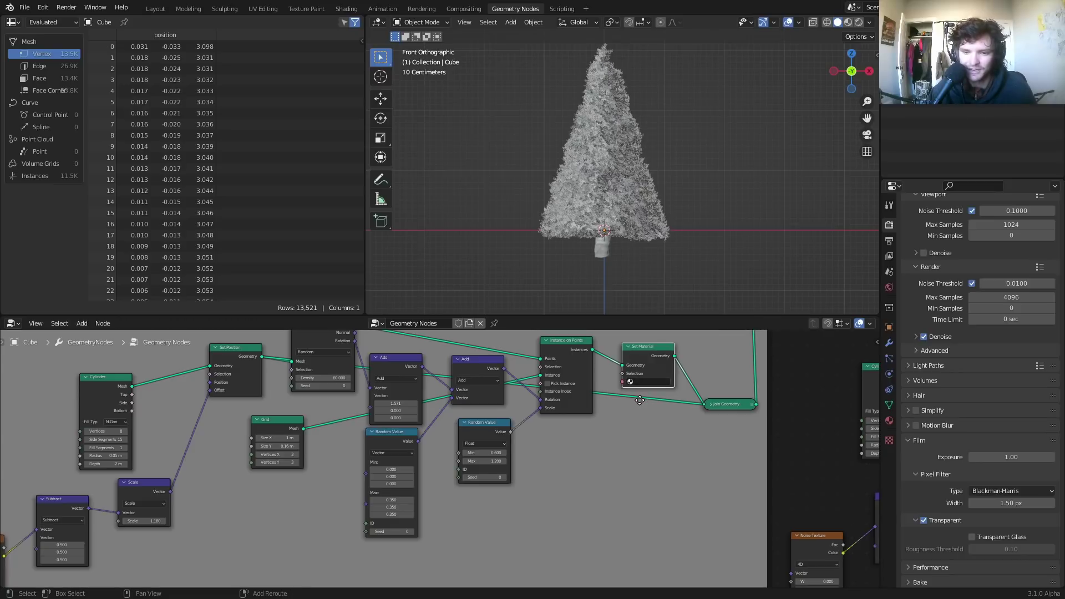
Step: Duplicate the Set Material node and insert the copy into the link from the branch's Set Position node to Join Geometry
key(shift+d)
click(635, 415)
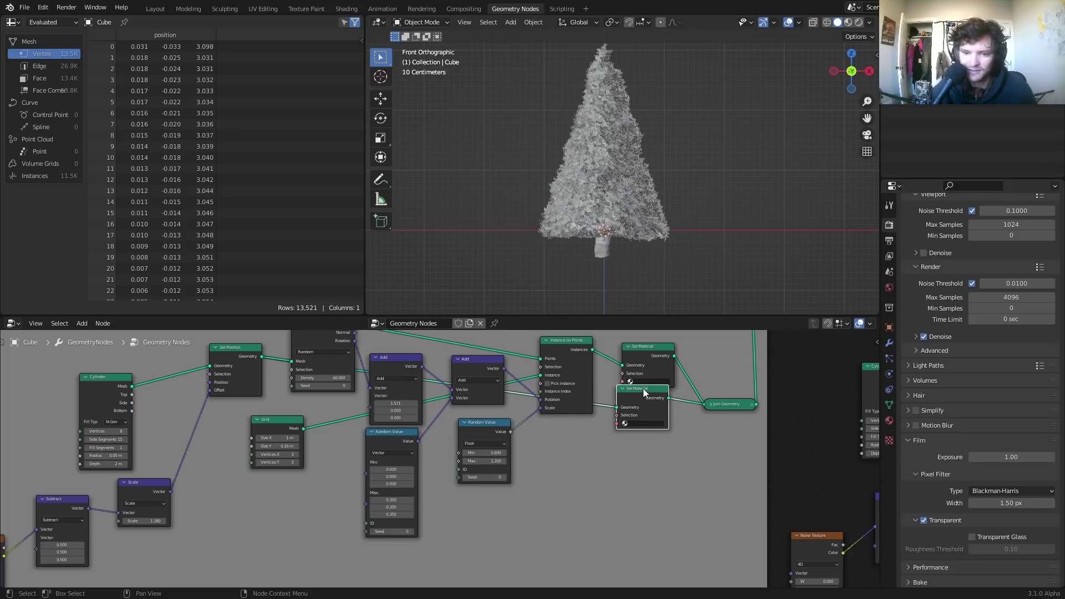
drag(641, 417, 641, 433)
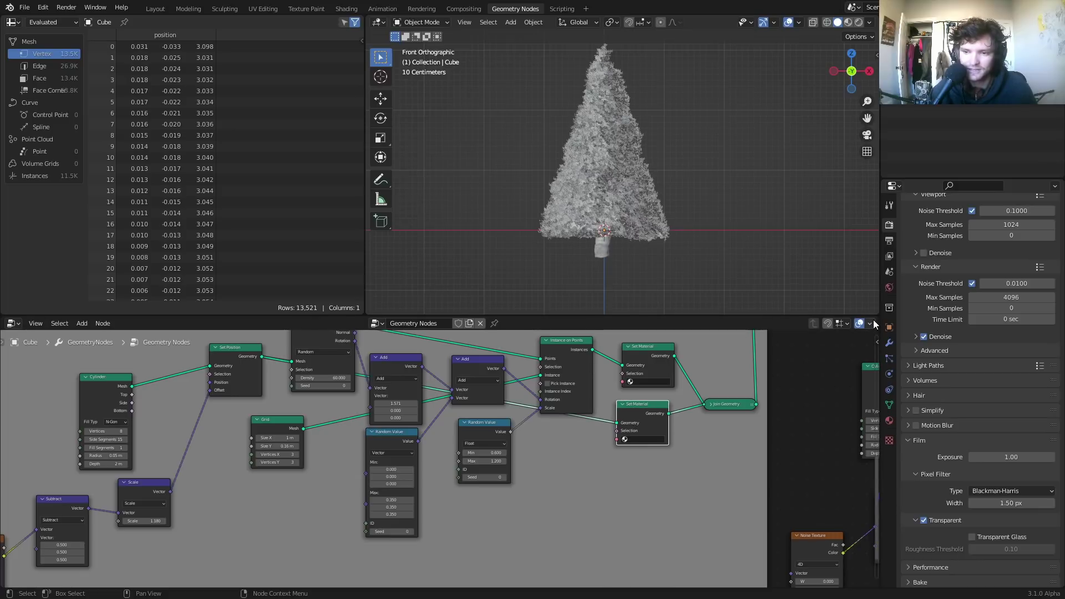
Step: Split the node editor into two side-by-side areas and switch the new one to the Shader Editor
drag(876, 319, 438, 323)
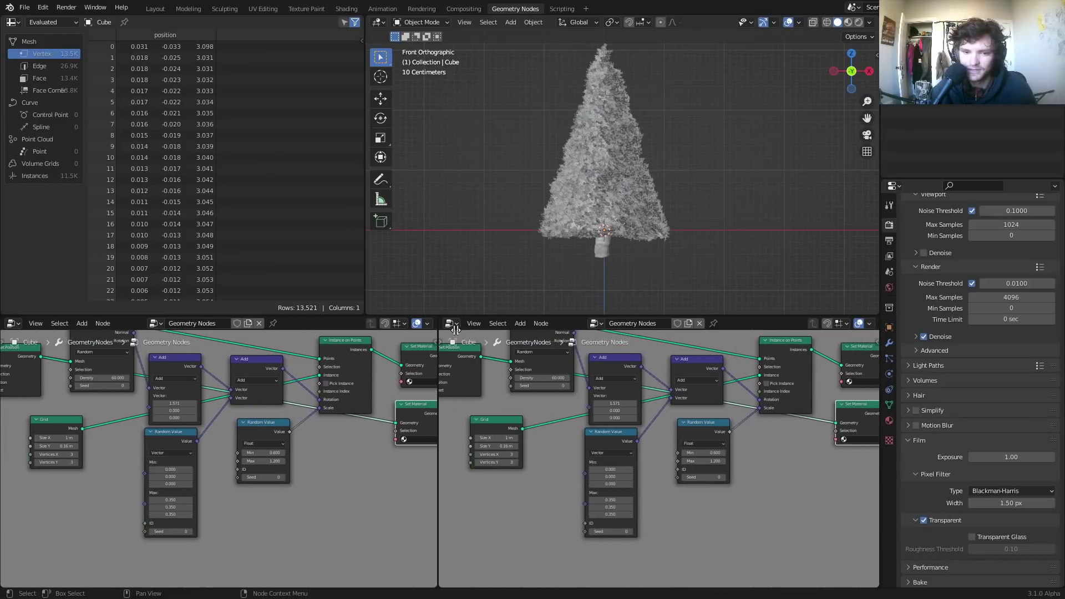
click(452, 323)
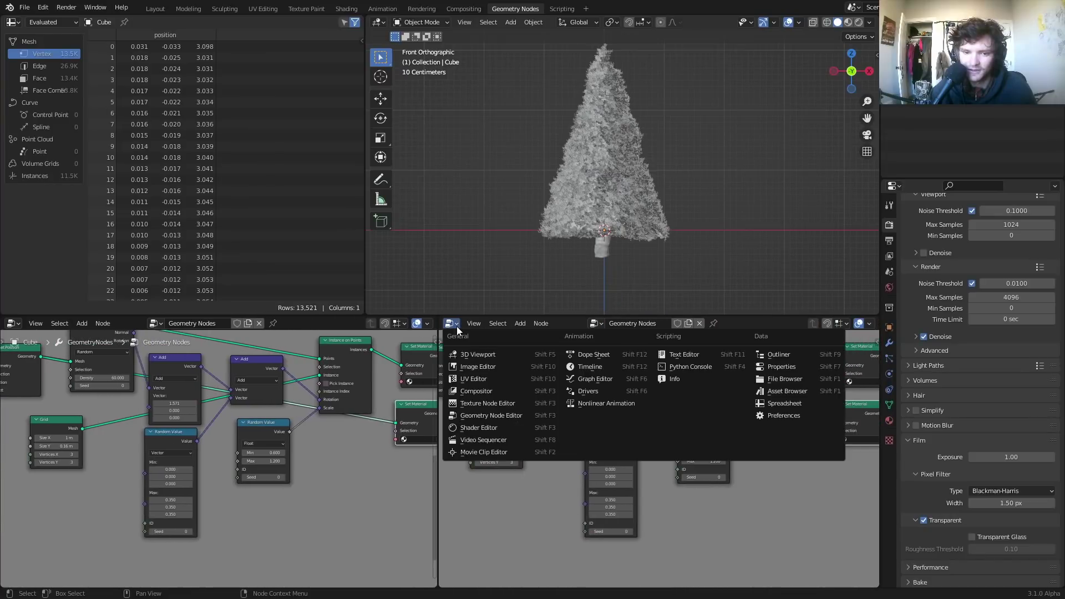
click(503, 430)
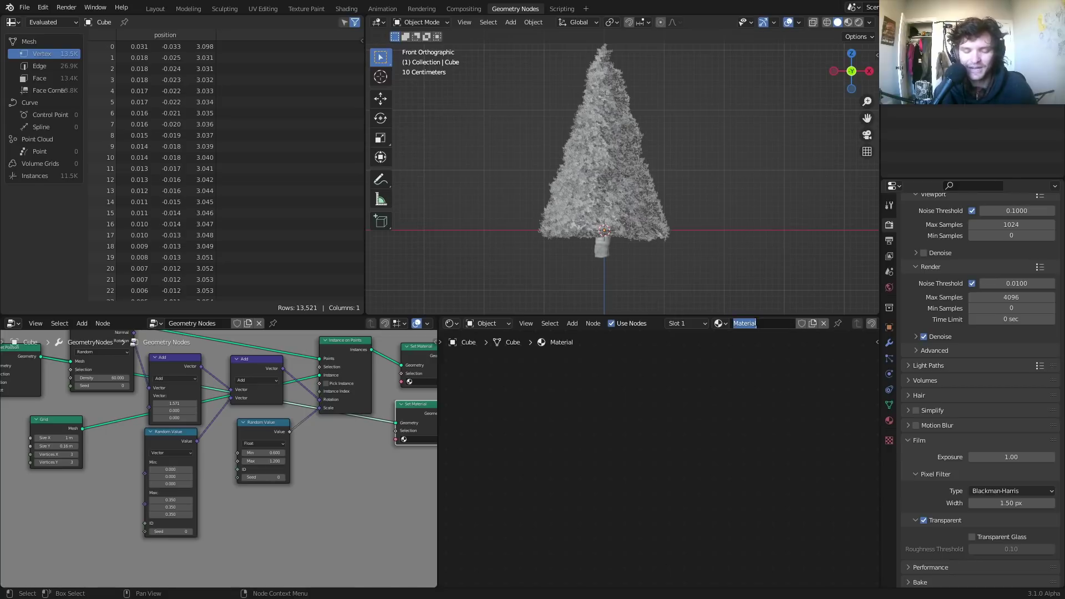
Step: Rename the current material "leave", then duplicate it and name the copy "twig"
text(leave)
key(Return)
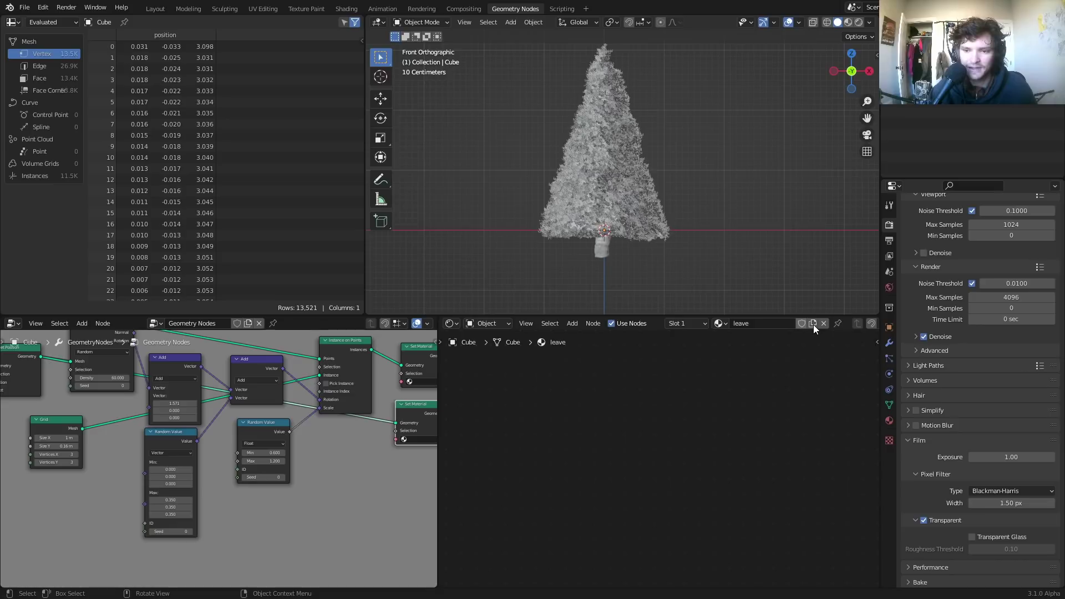
click(813, 325)
click(768, 325)
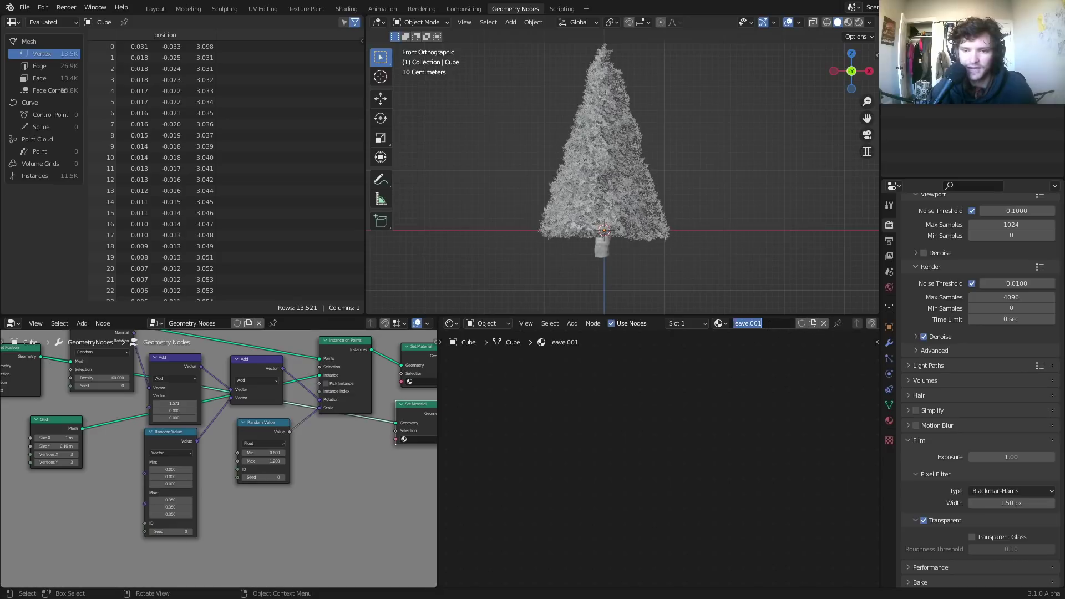
text(twig)
key(Return)
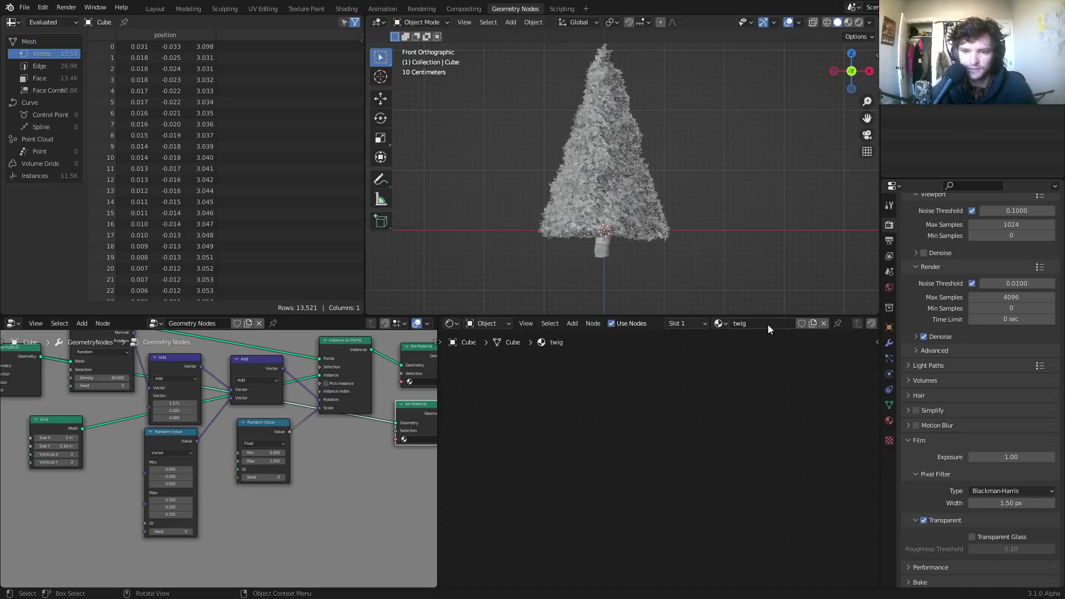
Step: Frame the material's nodes in the Shader Editor and switch the active material back to leave
key(Home)
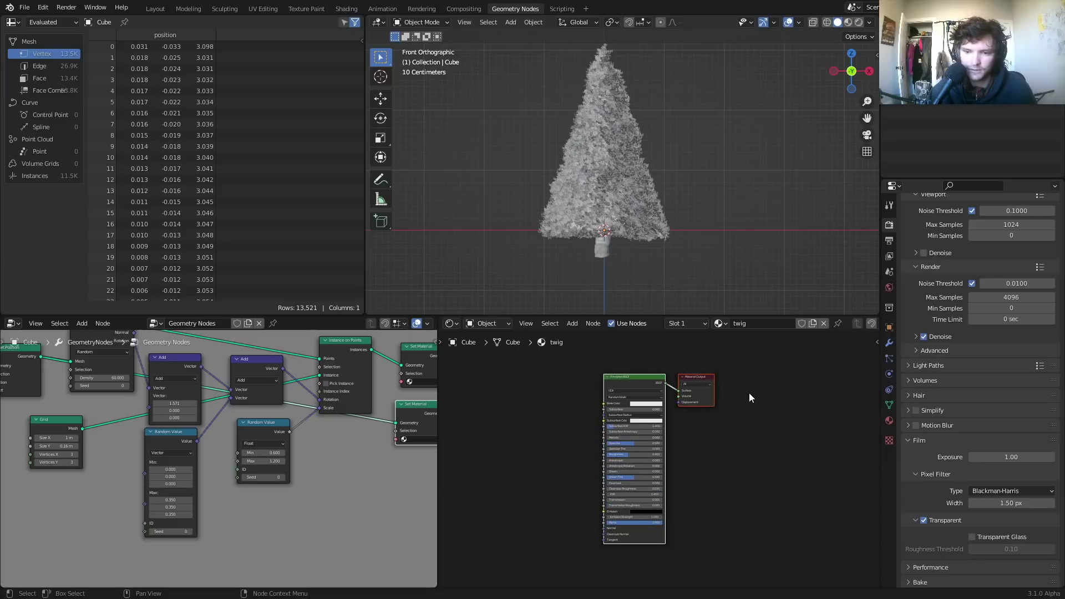
click(720, 324)
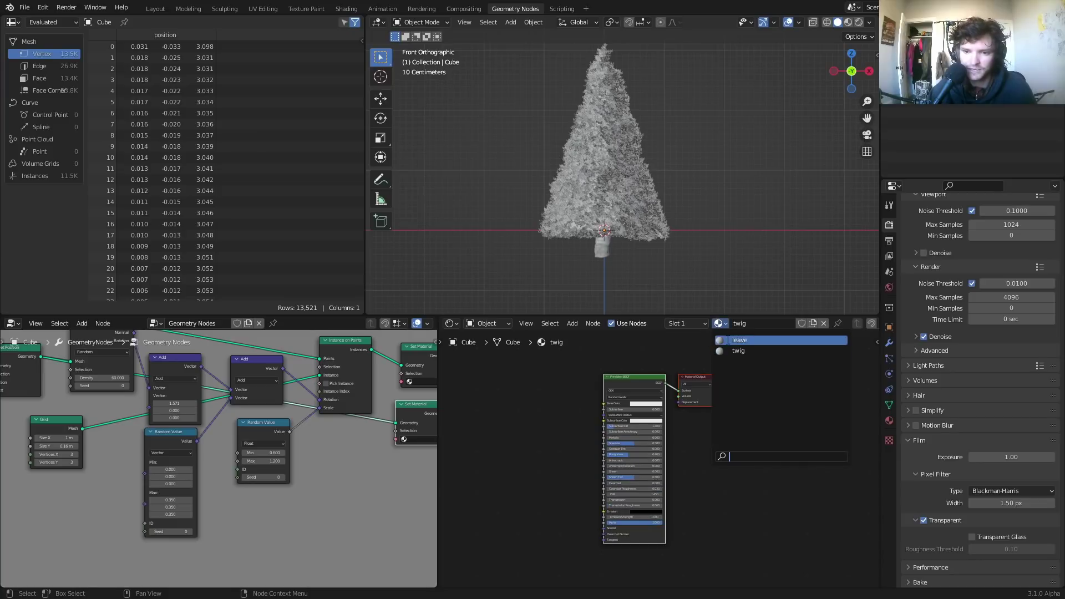
key(Return)
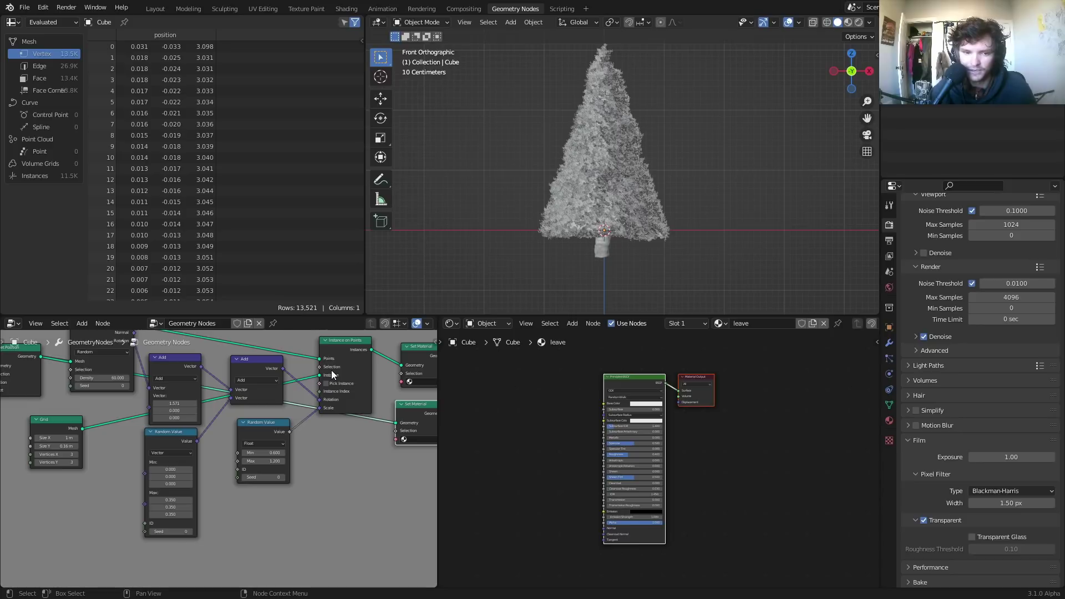
Step: Assign the leave material to the Set Material node after Instance on Points and twig to the Set Material node below it
middle_drag(344, 366, 225, 399)
scroll(222, 409, up, 2)
click(225, 406)
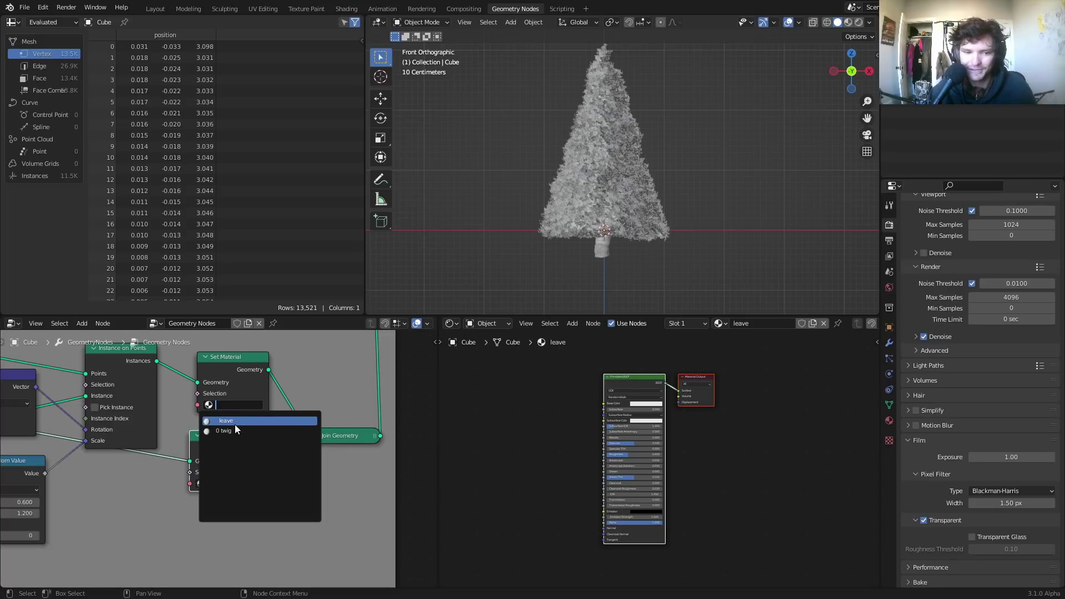
click(232, 425)
click(221, 485)
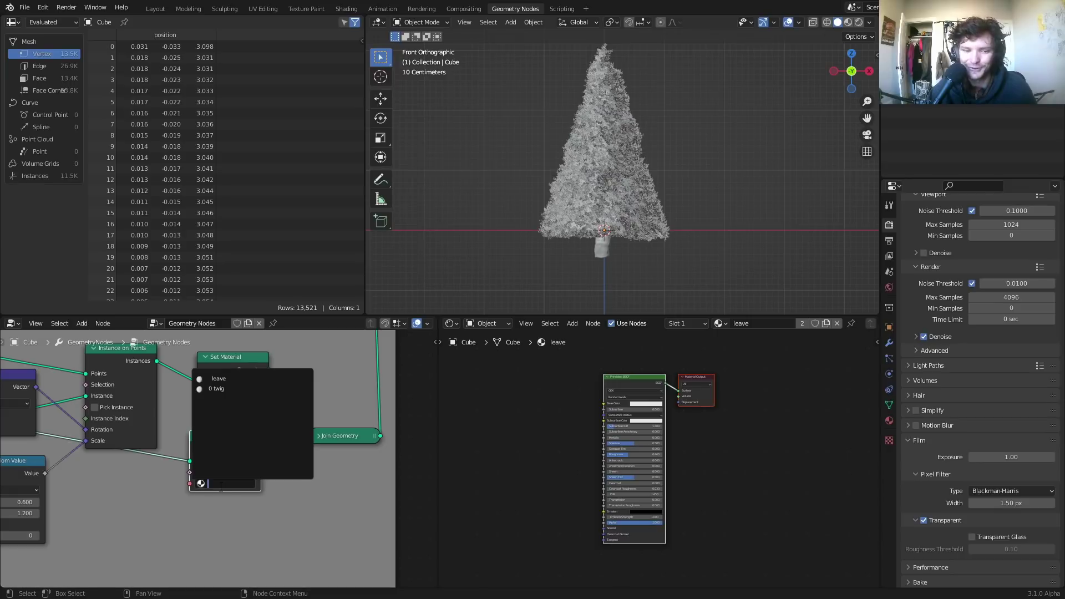
click(210, 388)
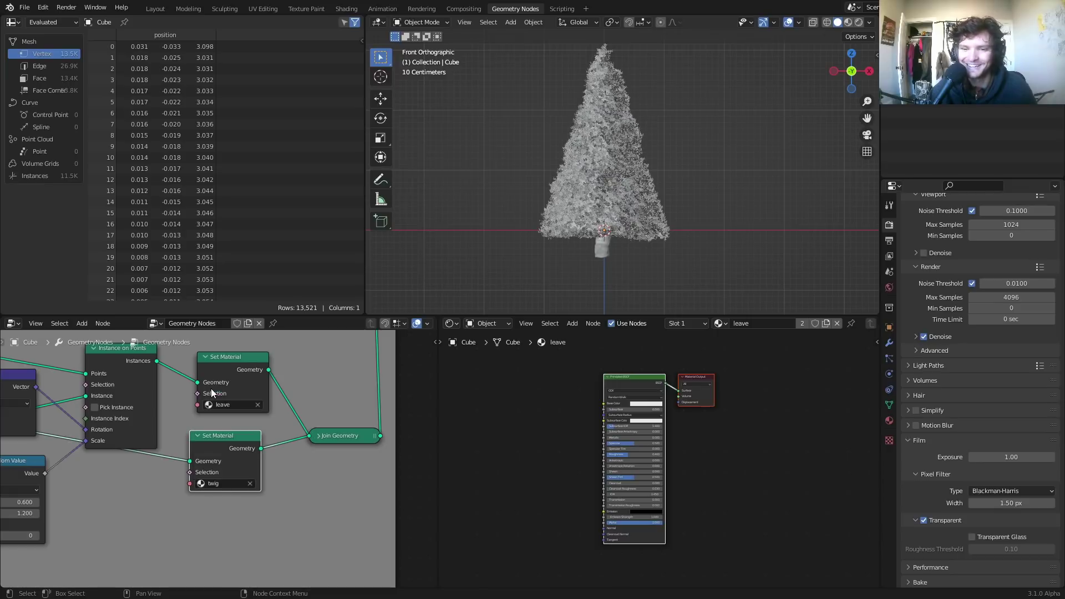
Step: Switch the 3D viewport to rendered shading
scroll(532, 425, down, 2)
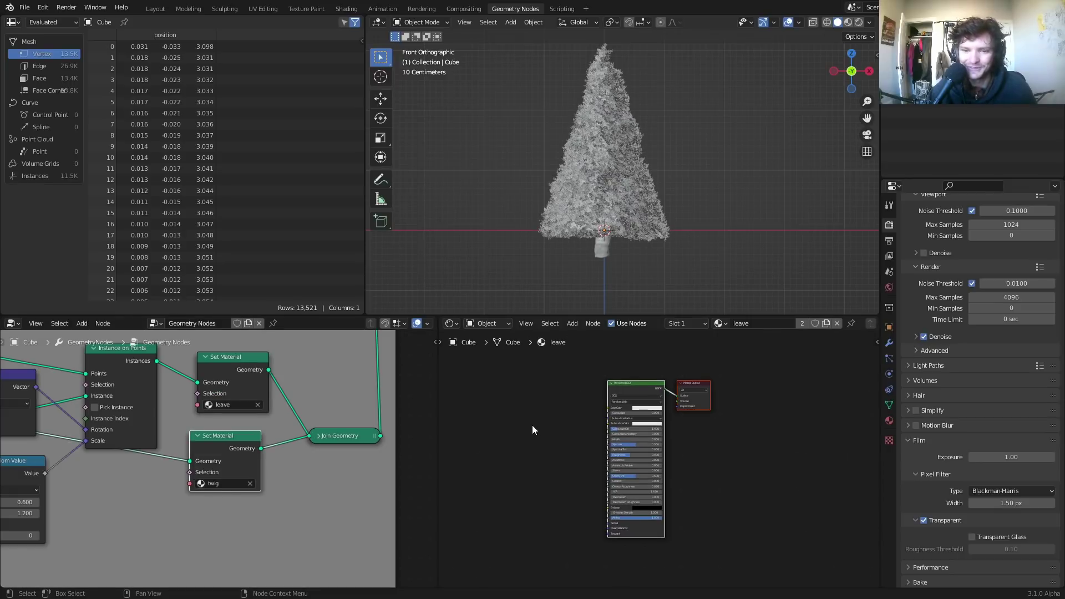
middle_drag(195, 409, 307, 430)
scroll(307, 430, down, 1)
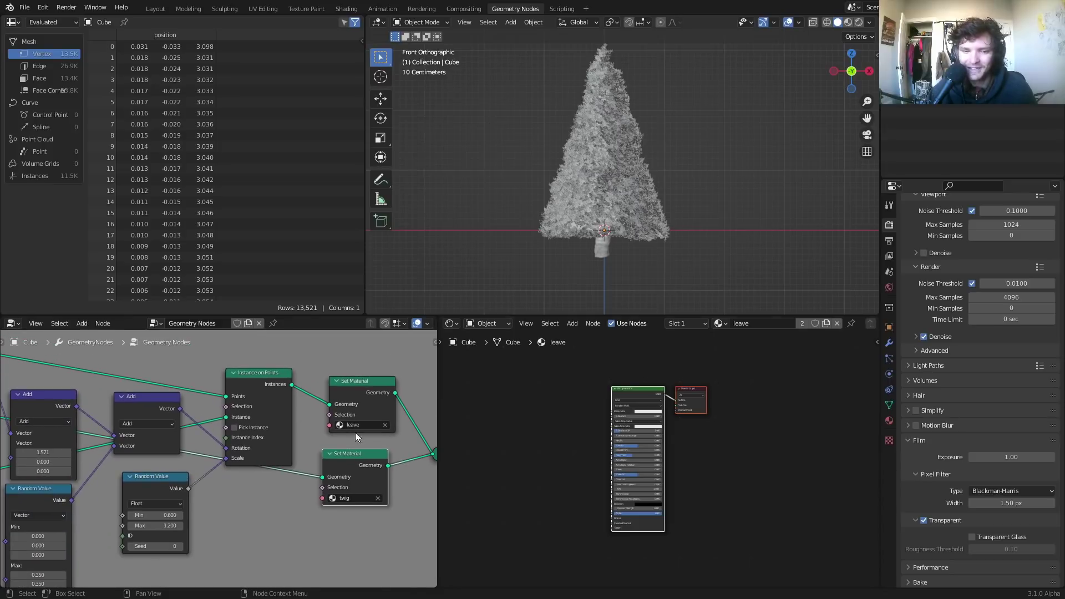
click(858, 22)
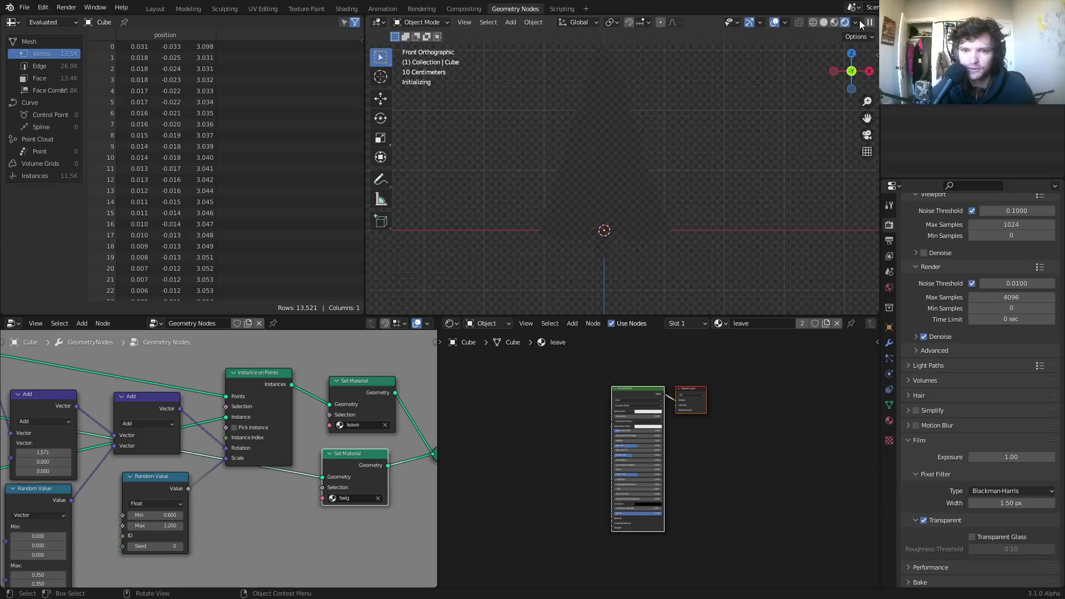
Step: Try a pink and a red base color on the leave material's Principled BSDF, then undo the color change
scroll(638, 432, up, 3)
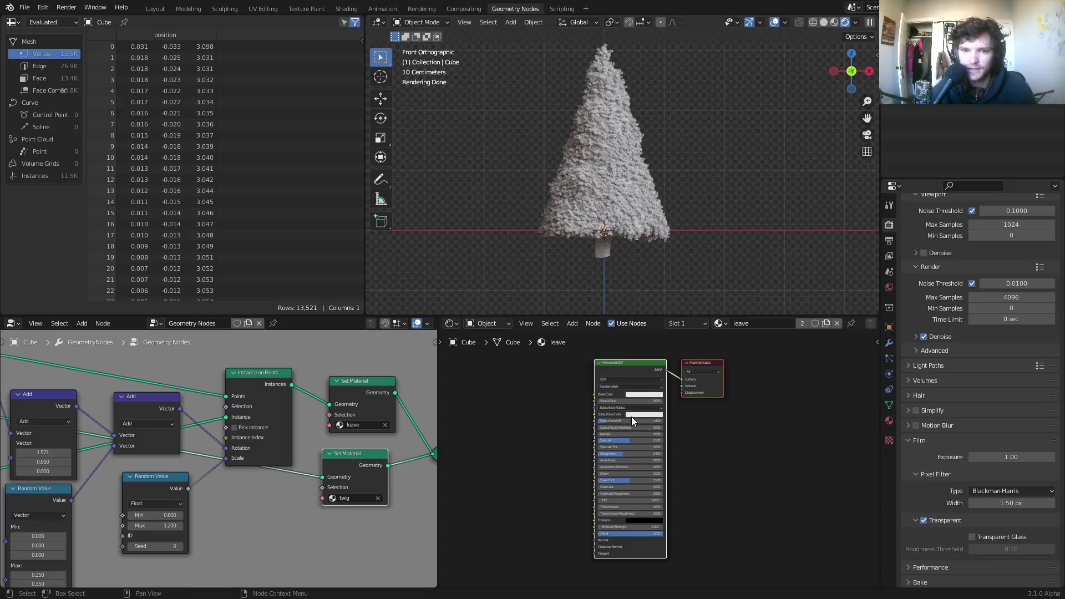
scroll(633, 416, up, 1)
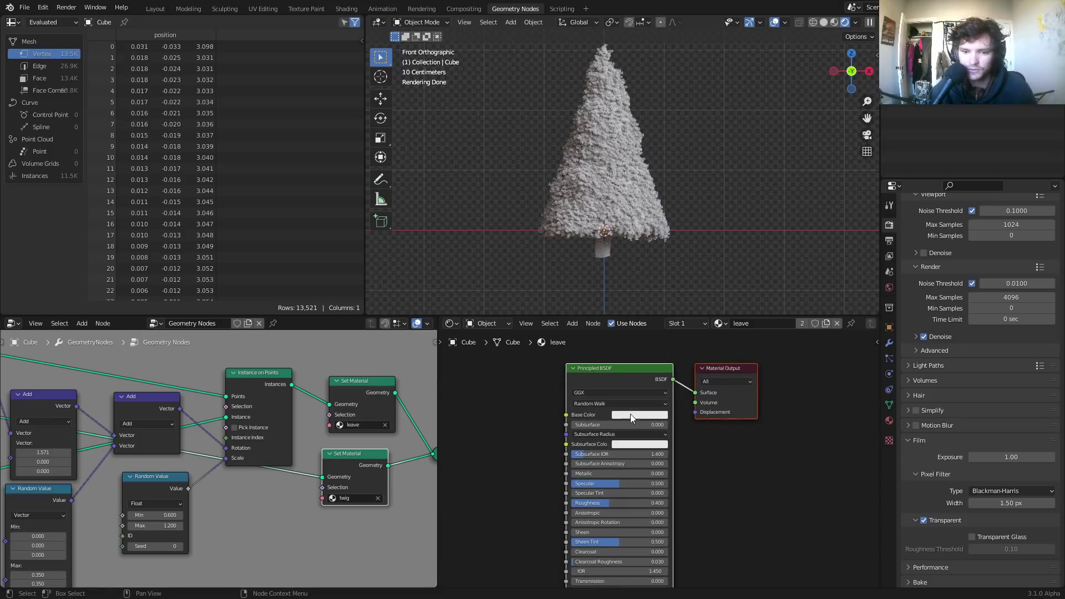
click(625, 415)
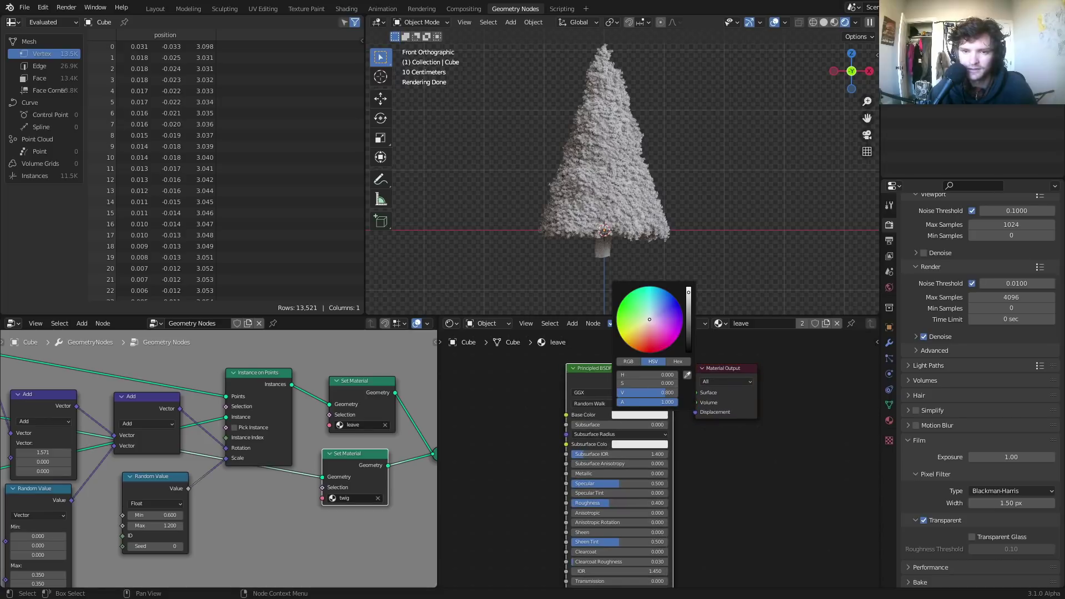
click(655, 328)
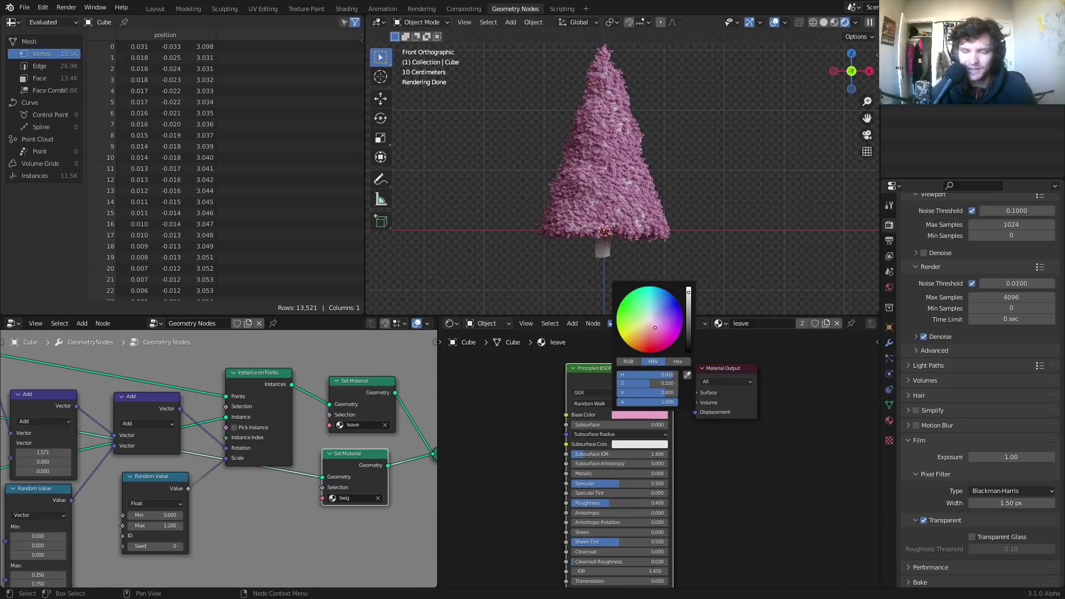
click(650, 352)
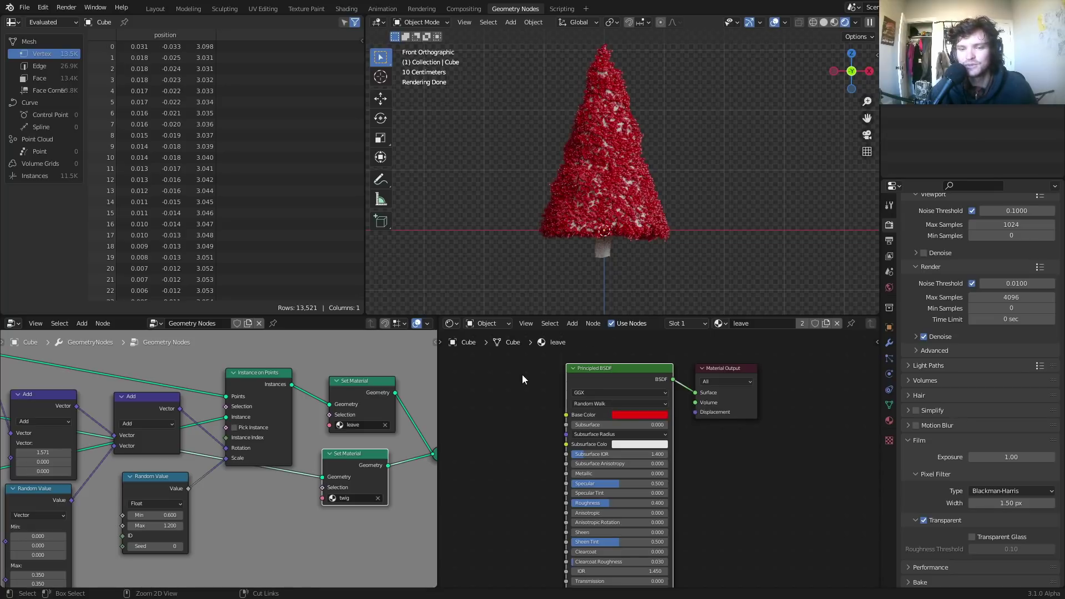
key(ctrl+z)
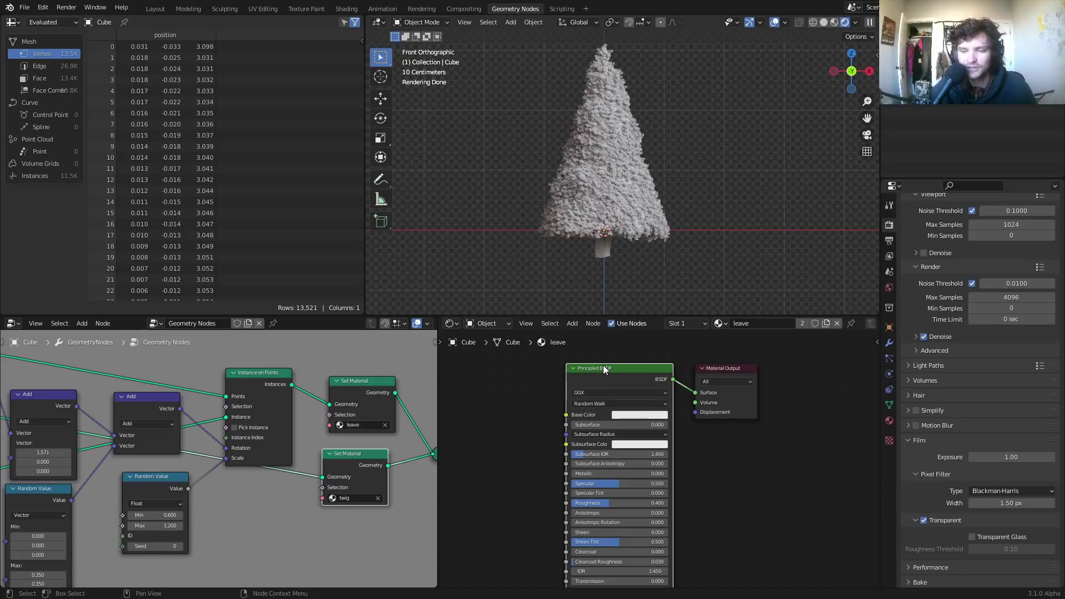
Step: Delete the Principled BSDF node from the leave material
key(x)
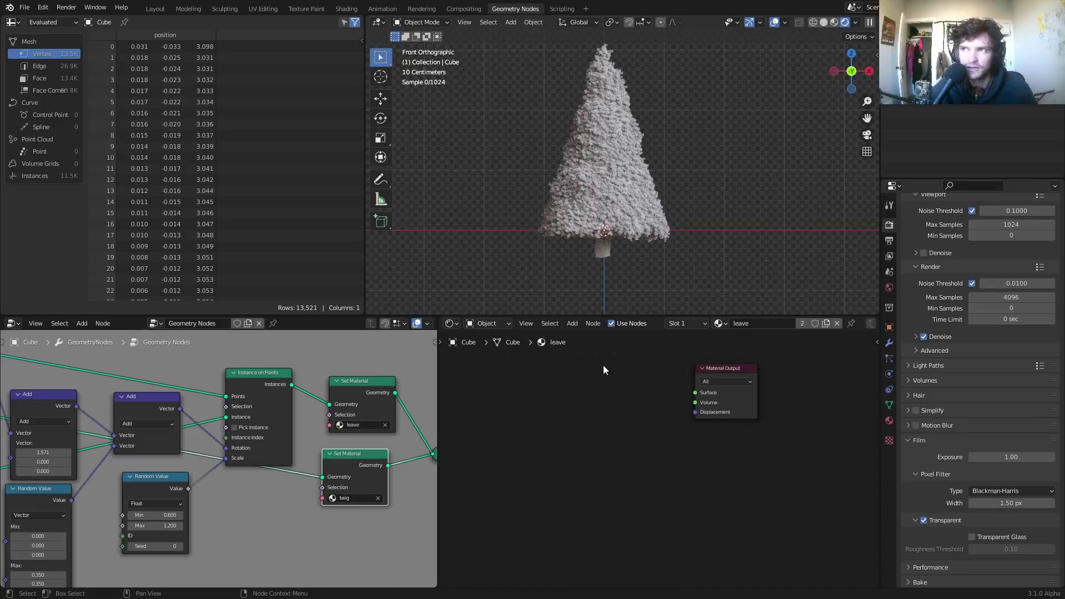
Step: Save the file and insert a Realize Instances node between the foliage's Instance on Points node and the leave Set Material node
drag(244, 375, 214, 361)
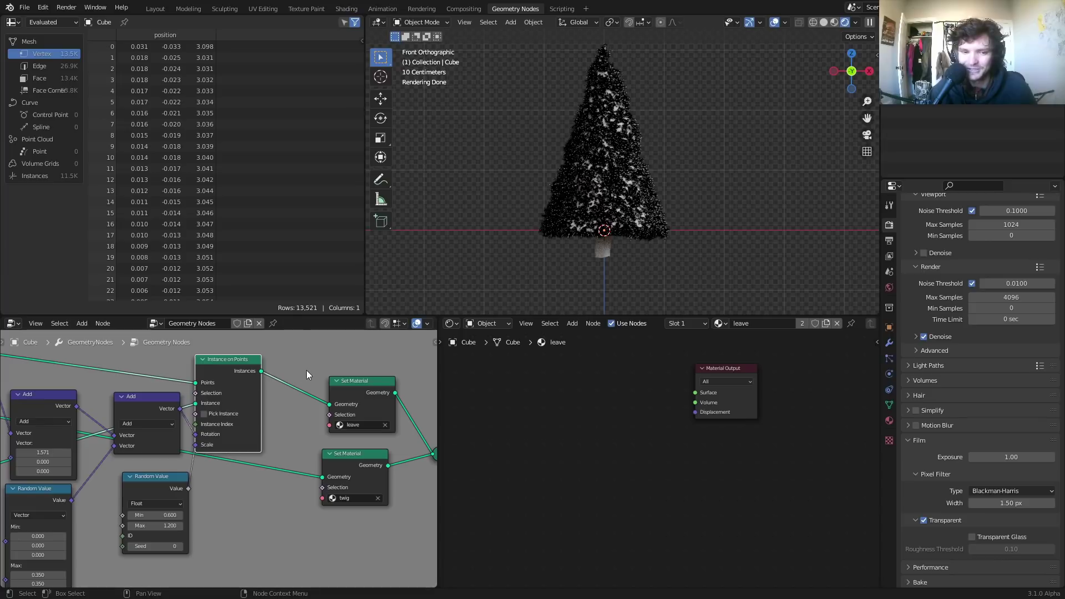
key(ctrl+s)
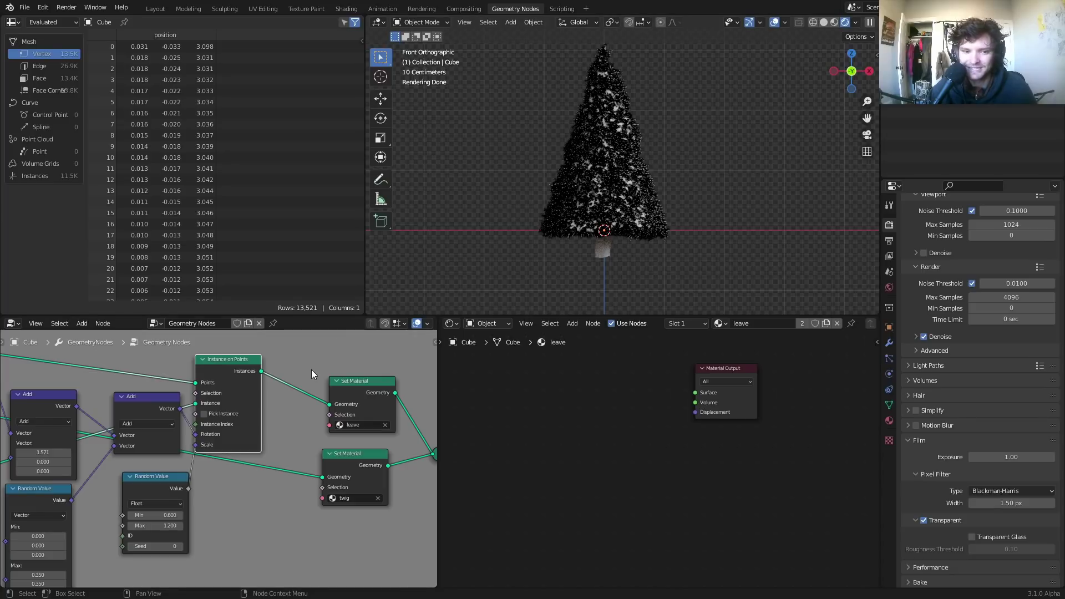
key(shift+a)
click(319, 351)
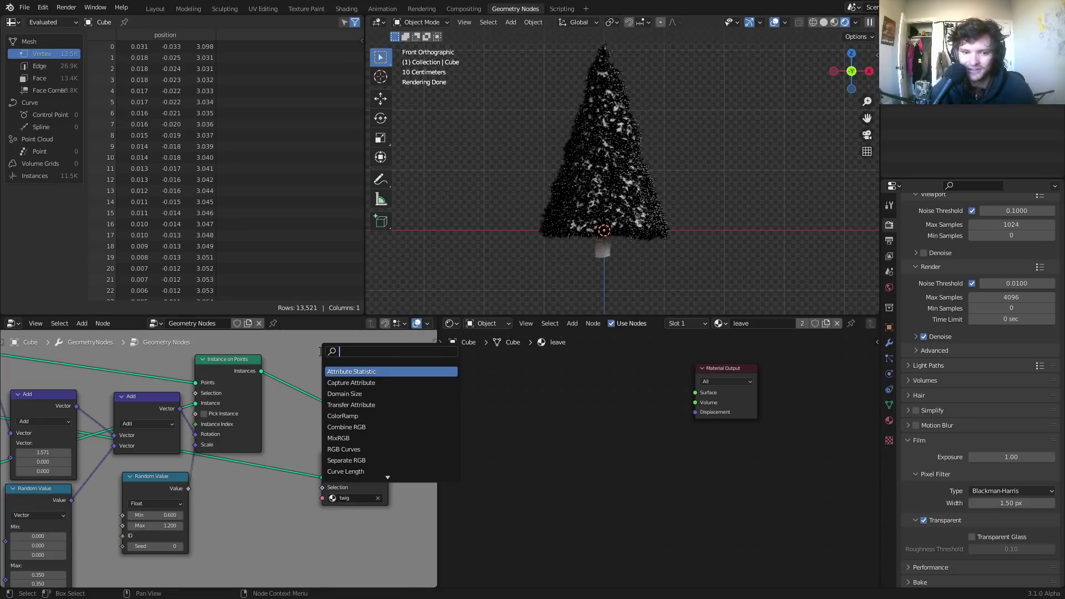
text(rea)
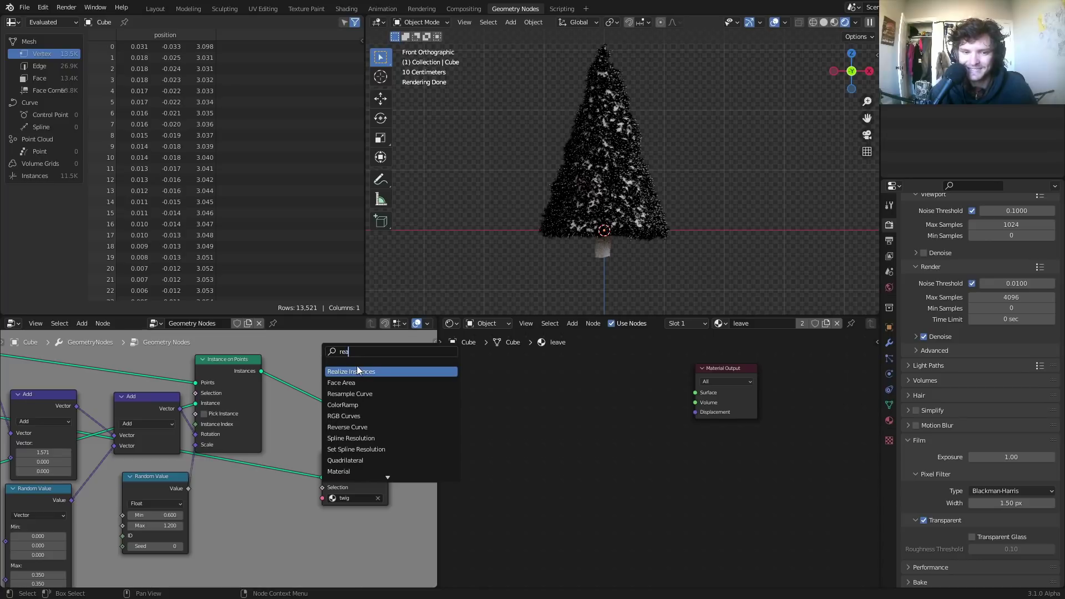
key(Return)
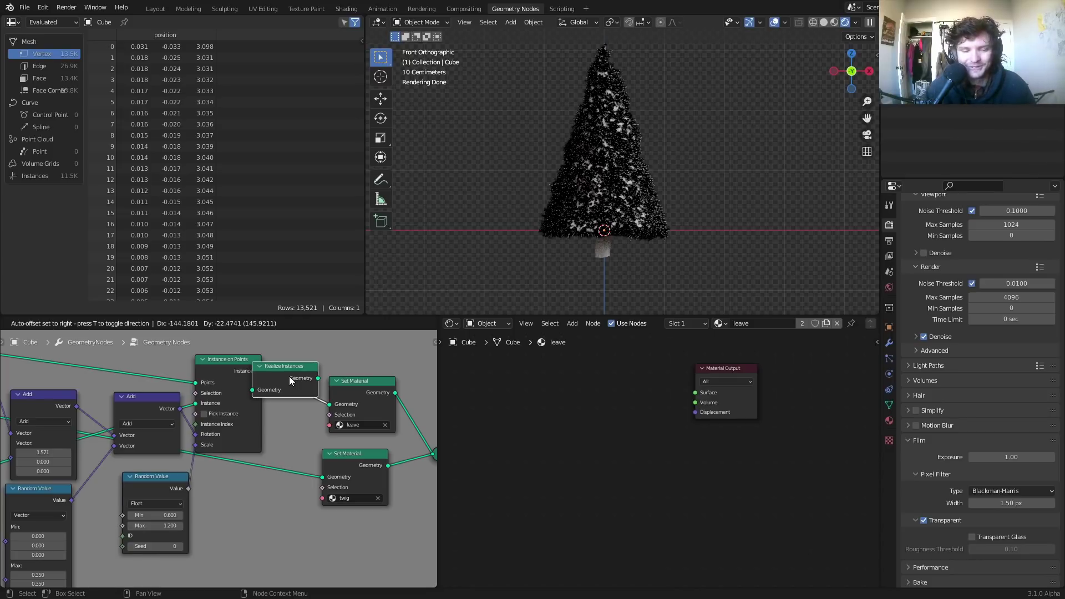
click(288, 376)
Step: Add a Geometry input node to the leave material, placed well before the Material Output node
middle_drag(609, 161, 564, 190)
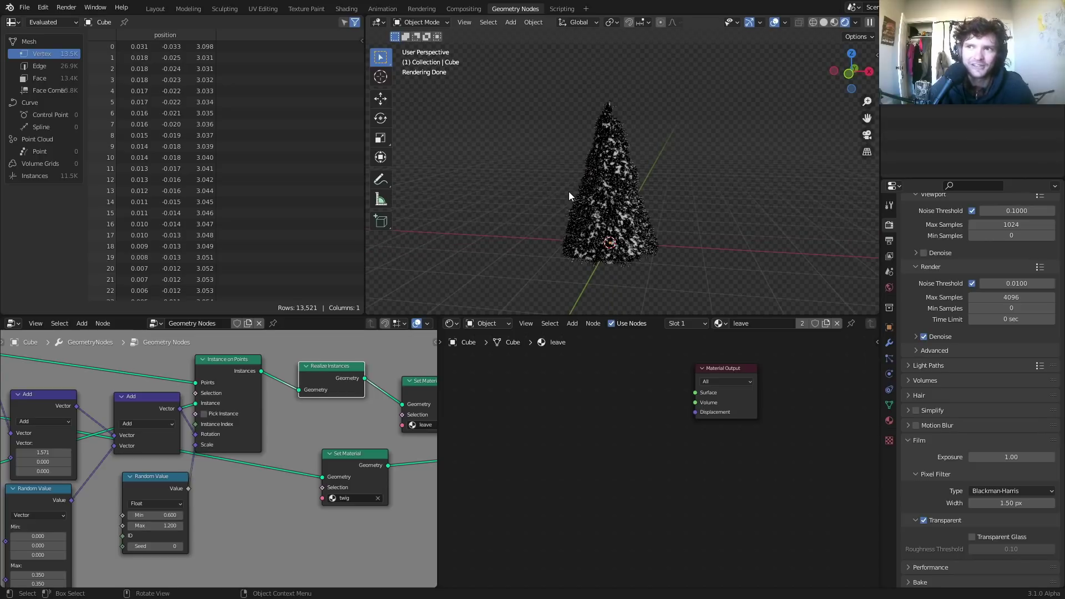
middle_drag(561, 212, 713, 173)
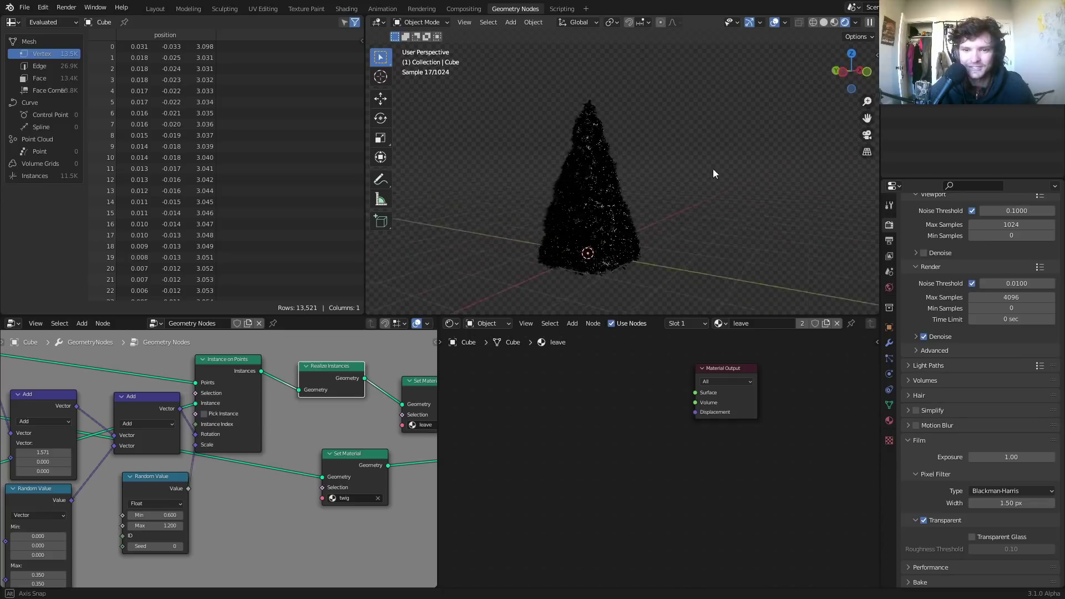
scroll(603, 188, up, 5)
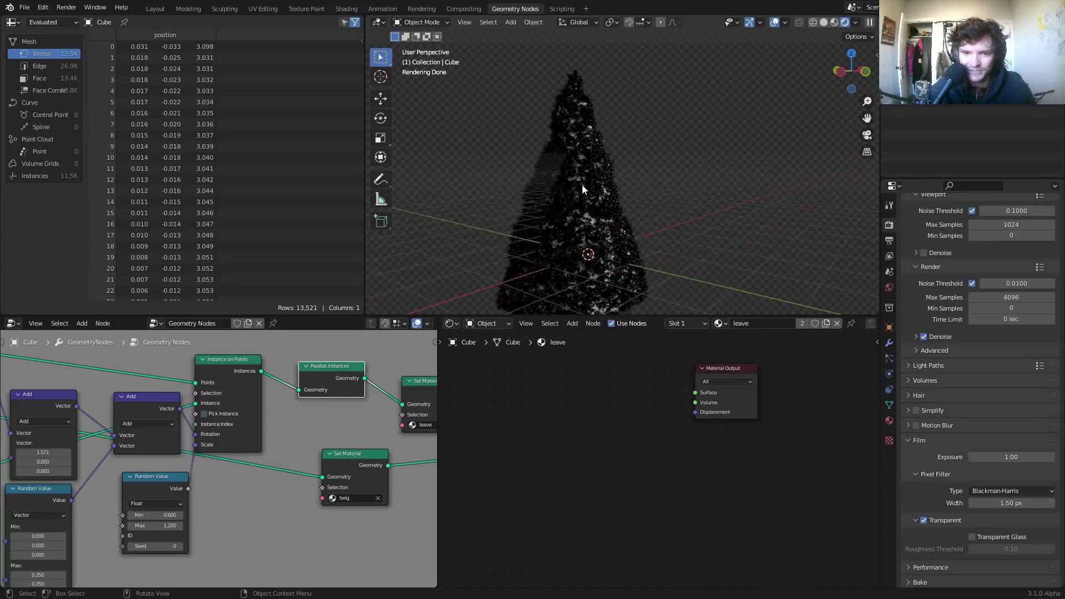
scroll(582, 184, up, 3)
scroll(581, 185, down, 3)
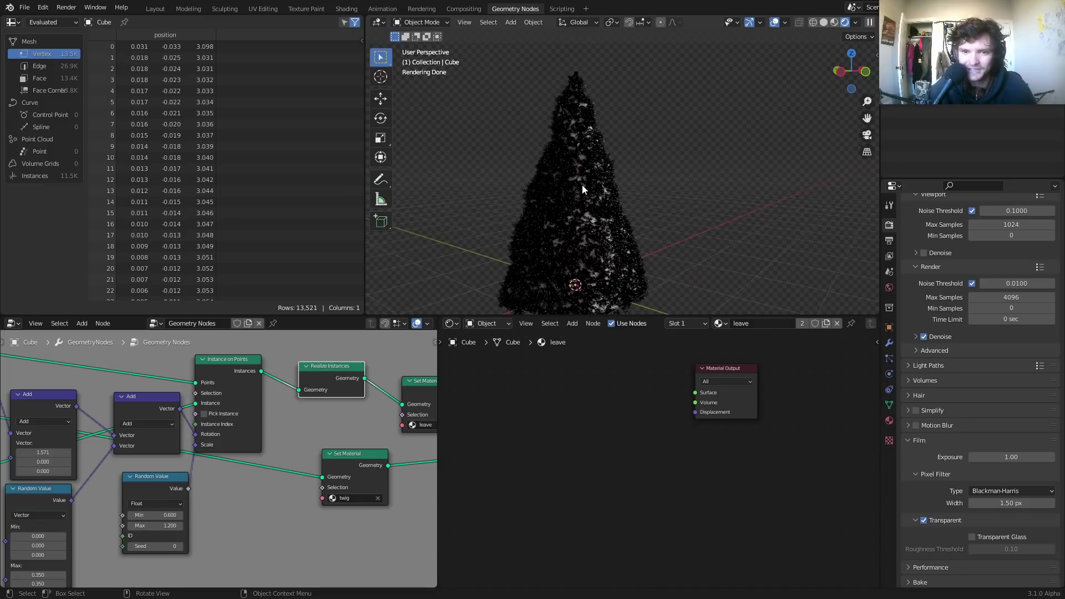
scroll(590, 431, up, 5)
middle_drag(591, 391, 582, 480)
scroll(560, 432, up, 3)
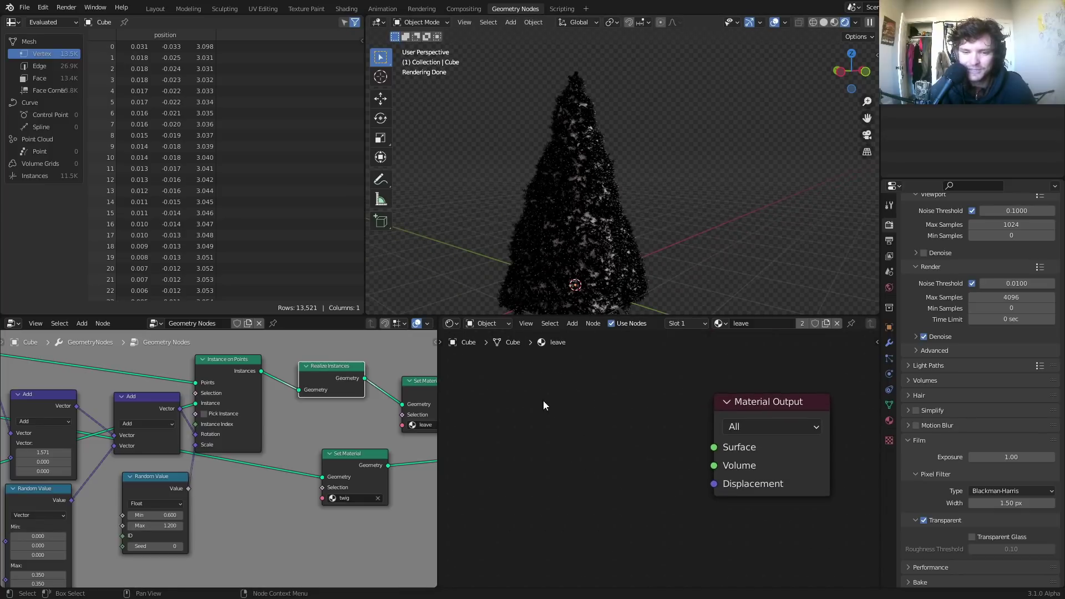
middle_drag(535, 376, 573, 403)
key(shift+a)
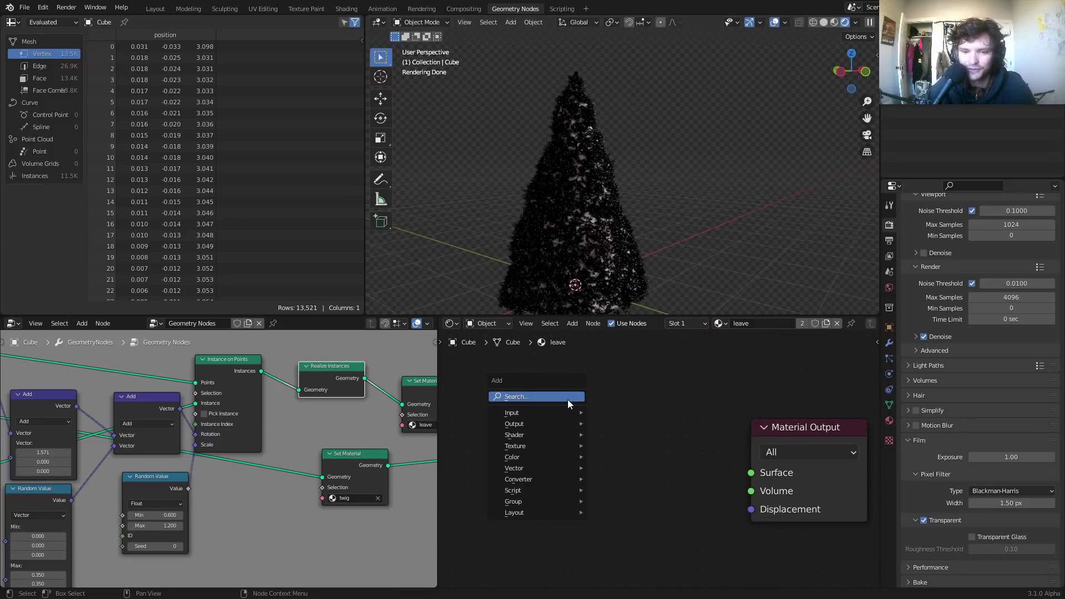
click(567, 397)
text(ge)
key(Return)
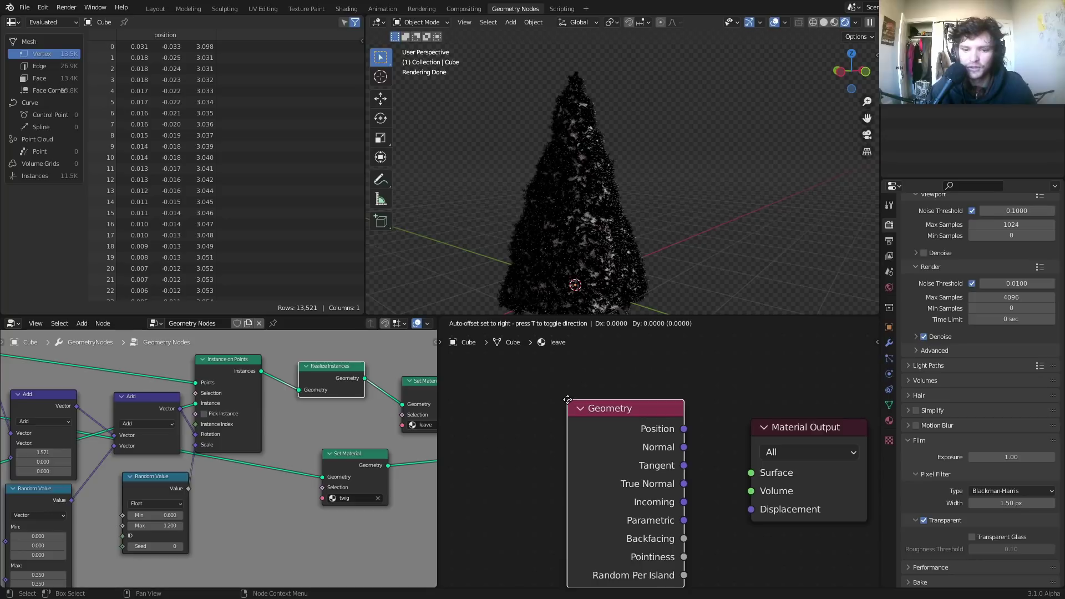
click(439, 364)
Step: Preview the Geometry node's outputs one after another through a Viewer, ending on Random Per Island, and examine the foliage up close
ctrl+shift+click(518, 395)
ctrl+shift+click(517, 395)
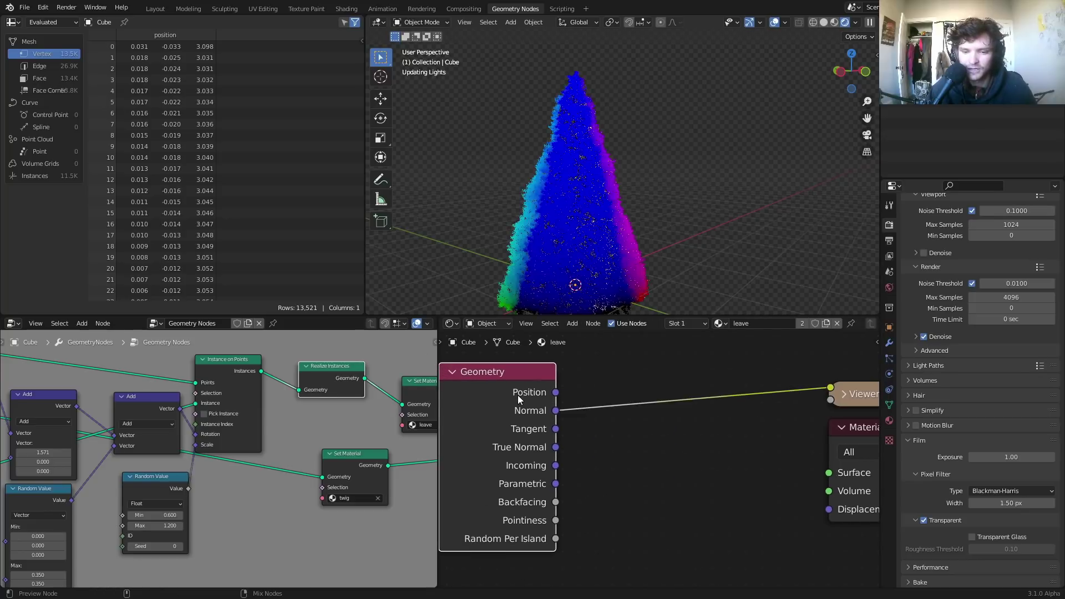
ctrl+shift+click(517, 394)
ctrl+shift+click(518, 395)
ctrl+shift+click(517, 395)
ctrl+shift+click(518, 395)
ctrl+shift+click(517, 395)
ctrl+shift+click(517, 395)
ctrl+shift+click(518, 395)
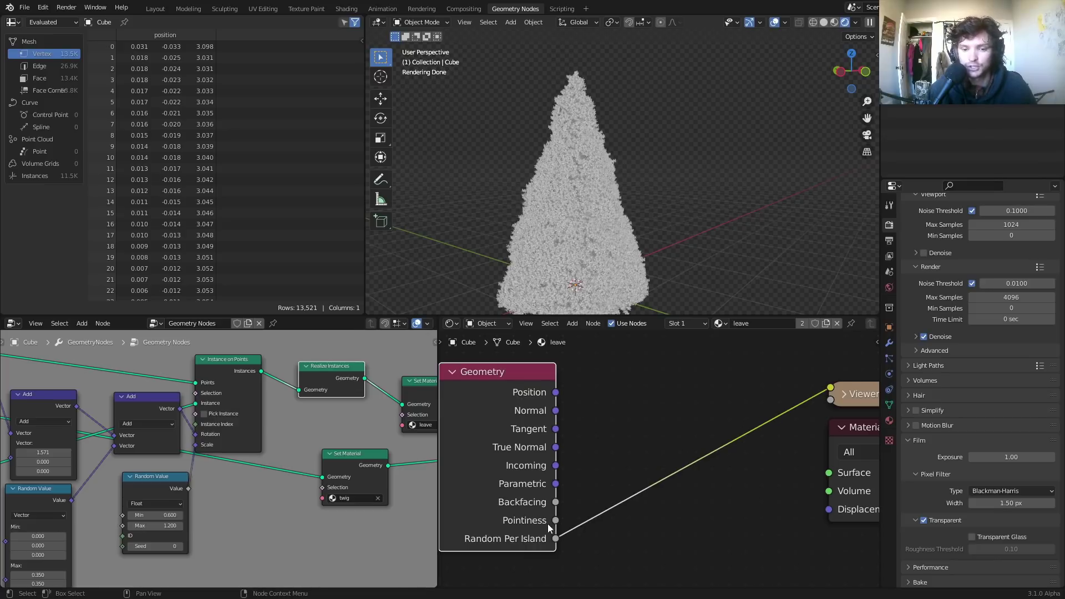
scroll(581, 161, up, 5)
scroll(581, 157, up, 6)
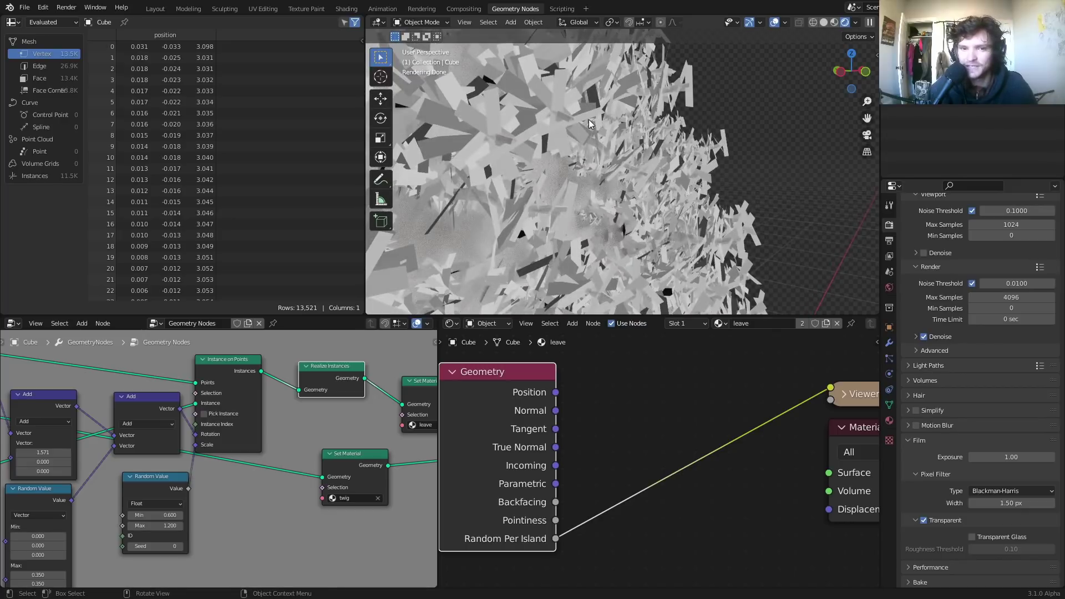
middle_drag(584, 111, 600, 131)
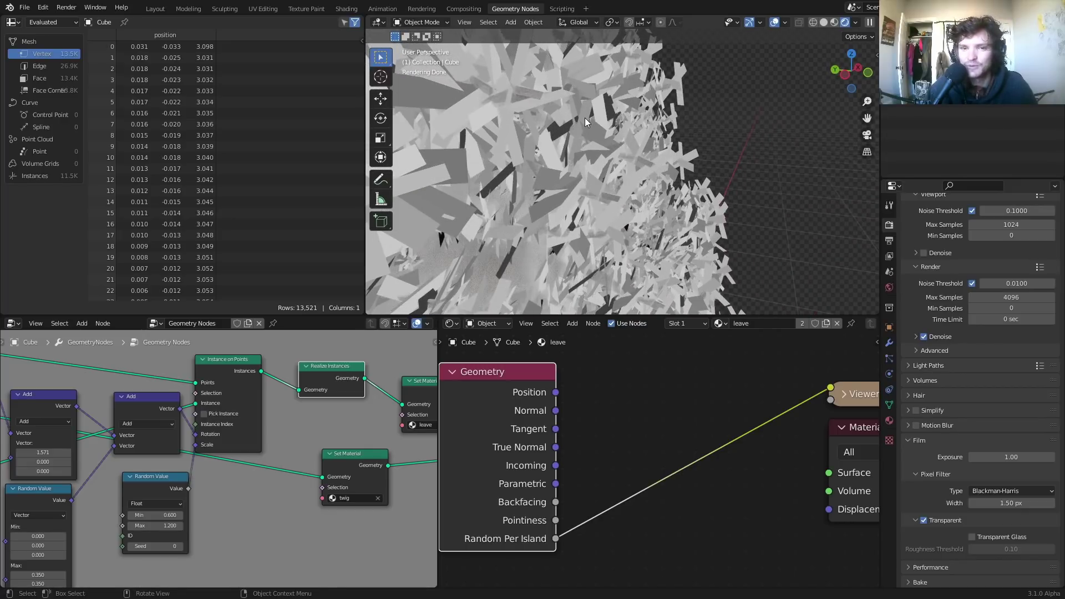
Step: Save the file and set the density to 1200 on the Distribute Points on Faces node outside the grey frame
scroll(585, 118, down, 10)
key(ctrl+s)
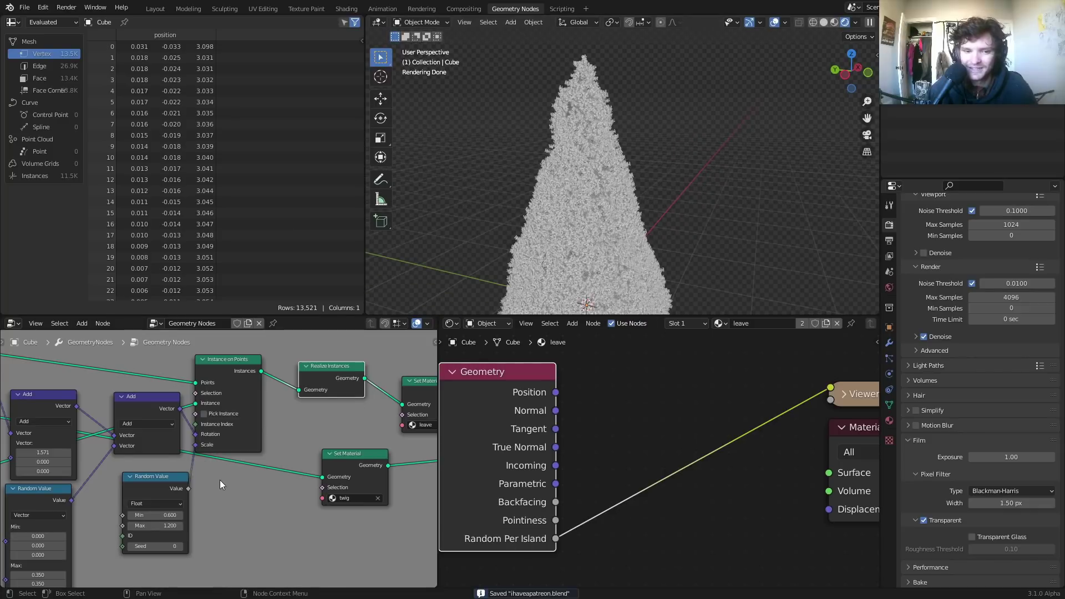
scroll(219, 481, down, 7)
middle_drag(315, 384, 229, 506)
middle_drag(328, 428, 287, 481)
scroll(154, 430, up, 6)
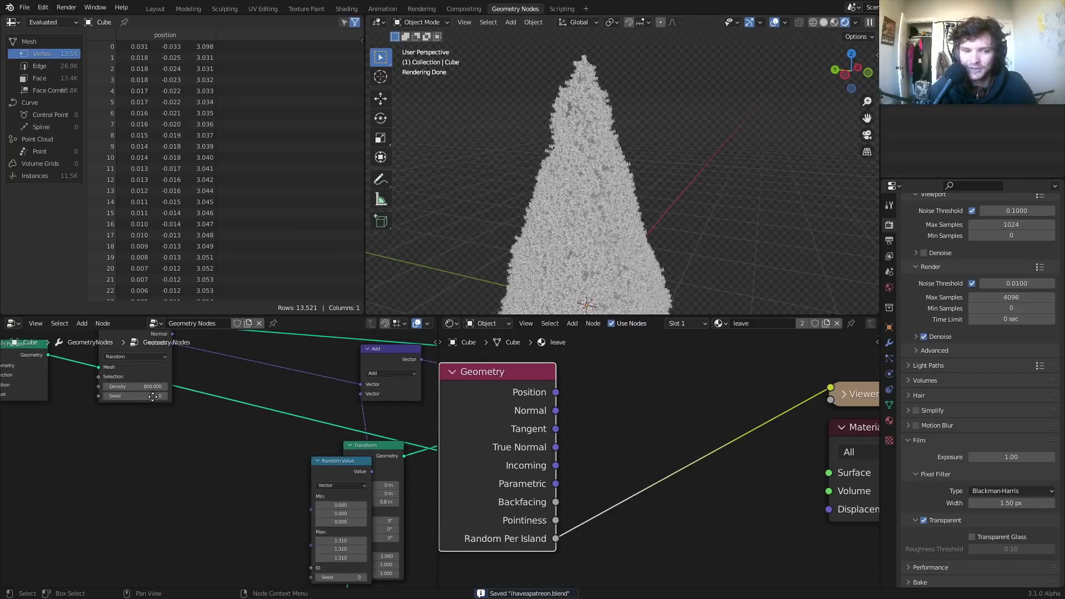
middle_drag(153, 397, 243, 355)
scroll(250, 508, down, 7)
mouse_move(256, 530)
middle_down()
mouse_move(261, 469)
mouse_move(264, 527)
middle_up()
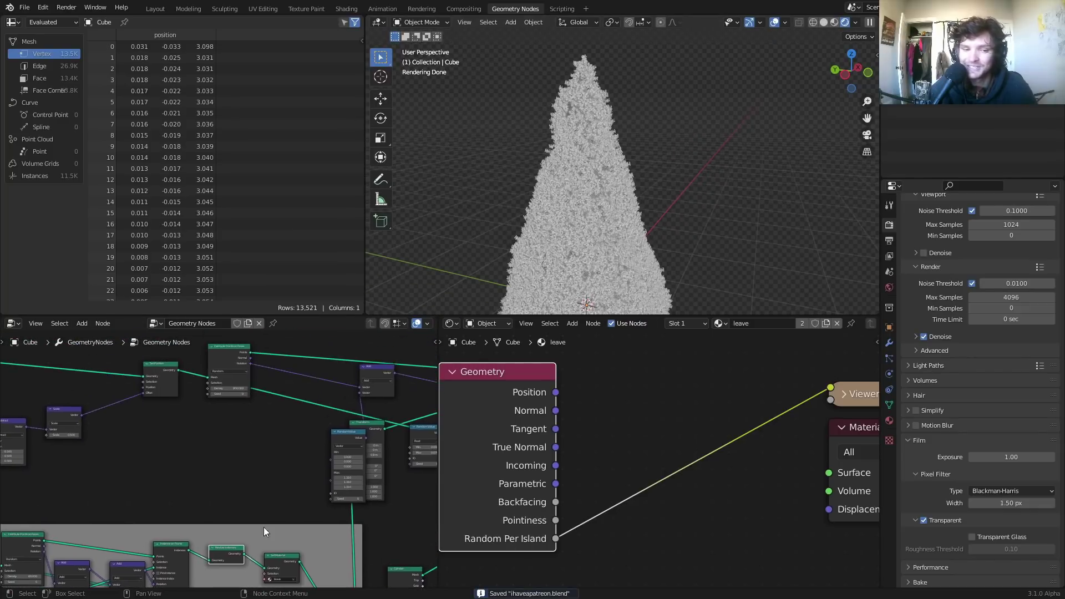
scroll(239, 411, up, 5)
middle_drag(237, 373, 227, 484)
scroll(216, 442, up, 5)
scroll(227, 484, up, 2)
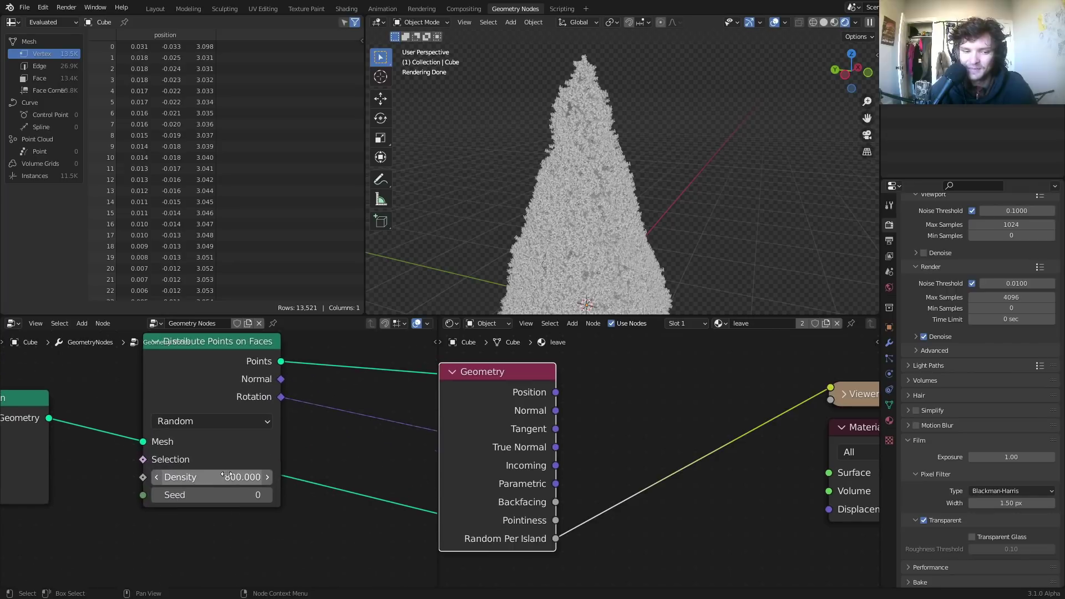
double_click(228, 476)
text(12)
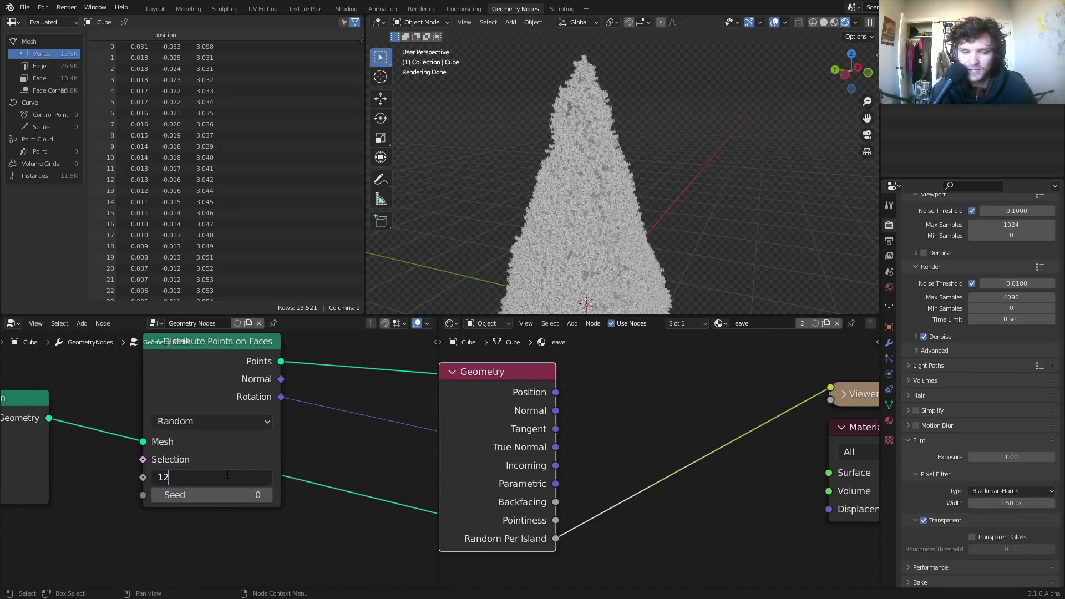
key(Return)
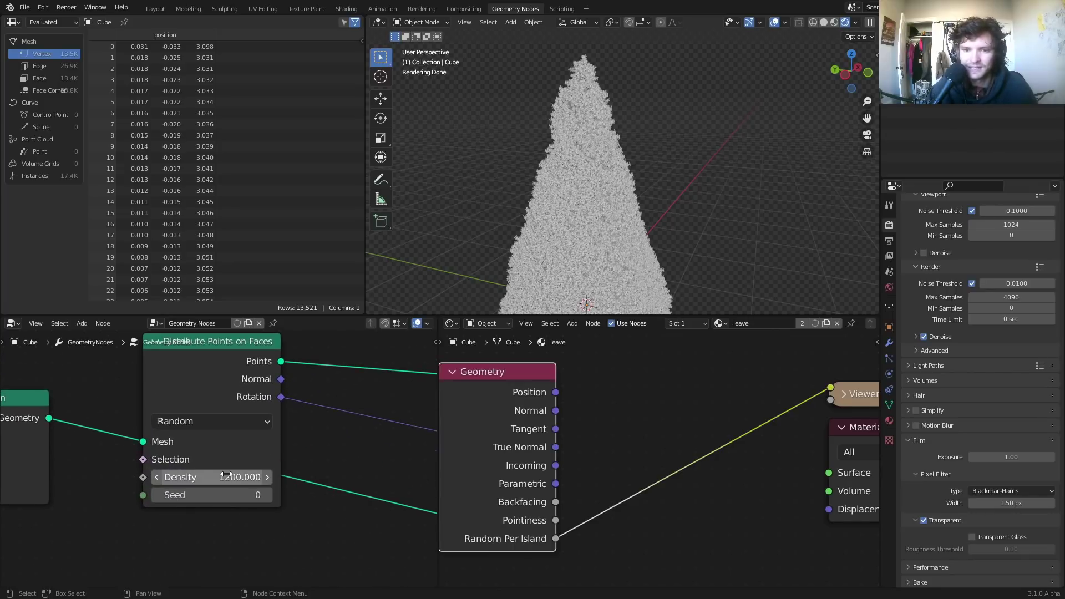
middle_drag(637, 208, 602, 178)
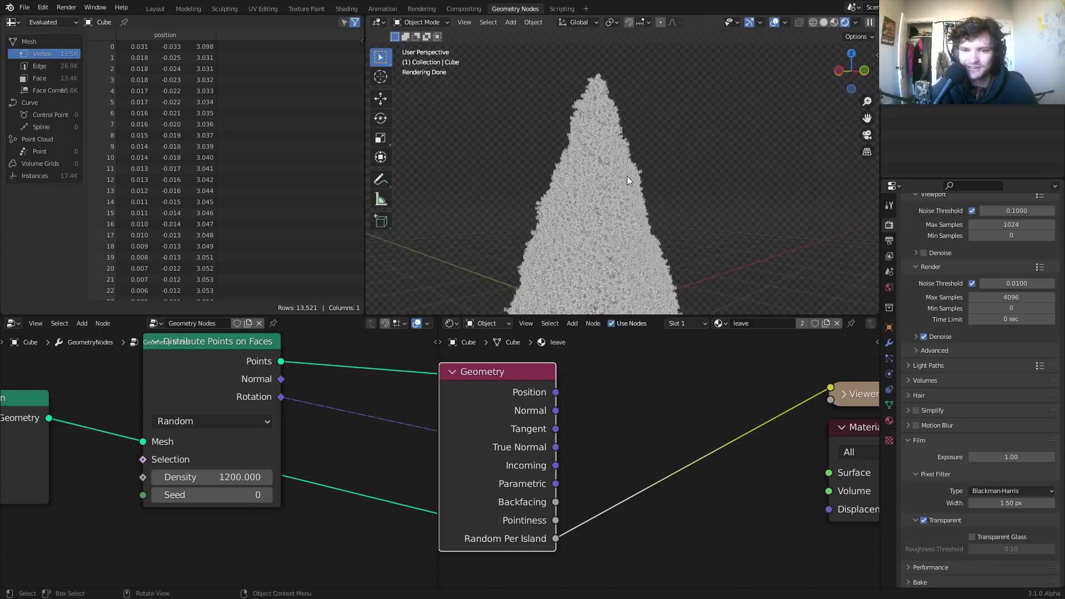
scroll(603, 161, up, 5)
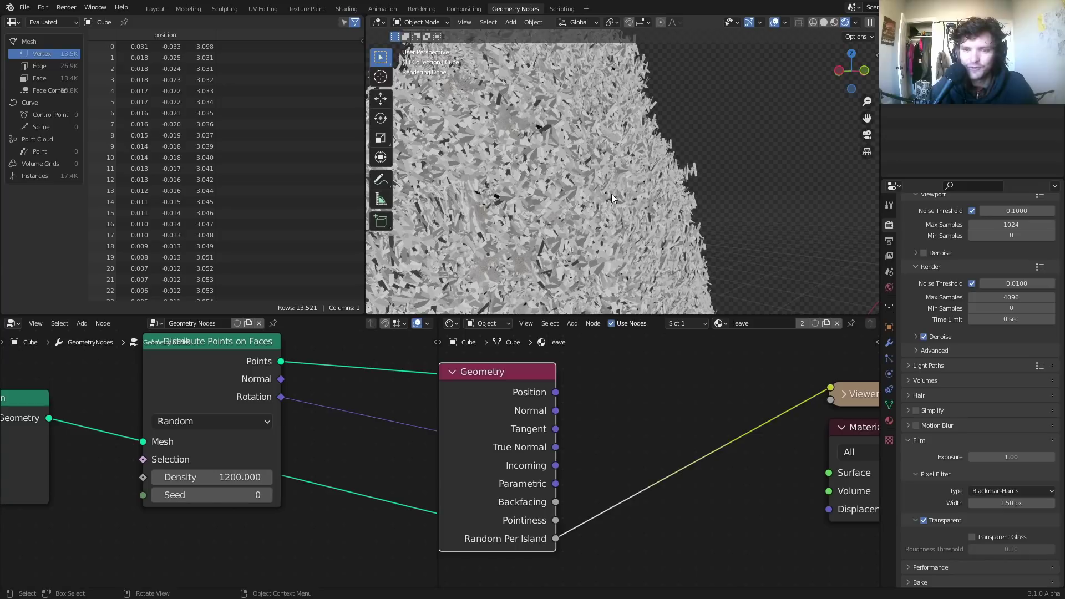
scroll(132, 421, down, 6)
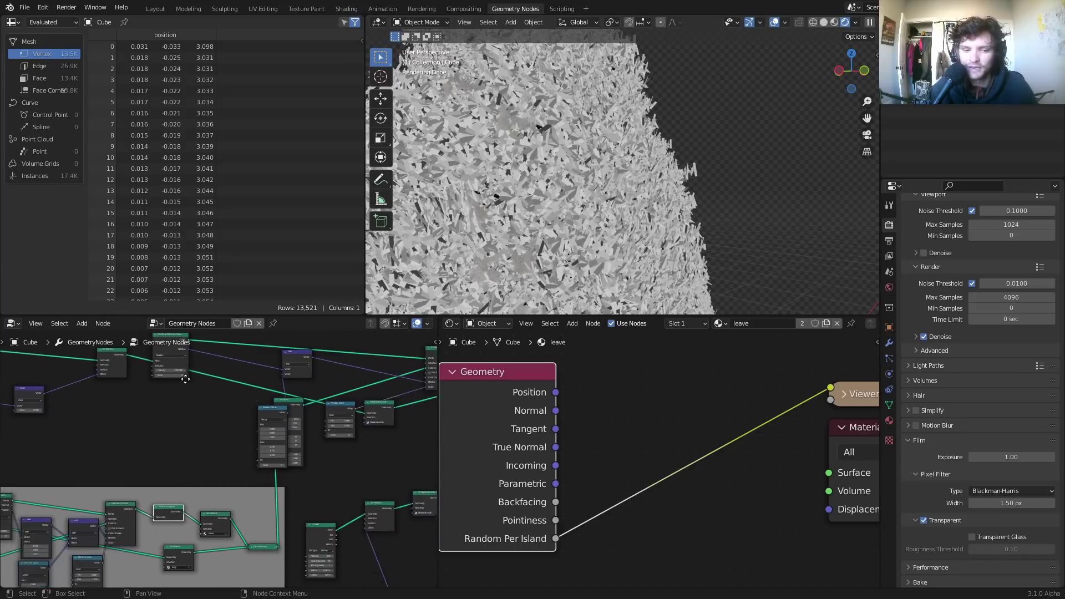
scroll(122, 468, down, 1)
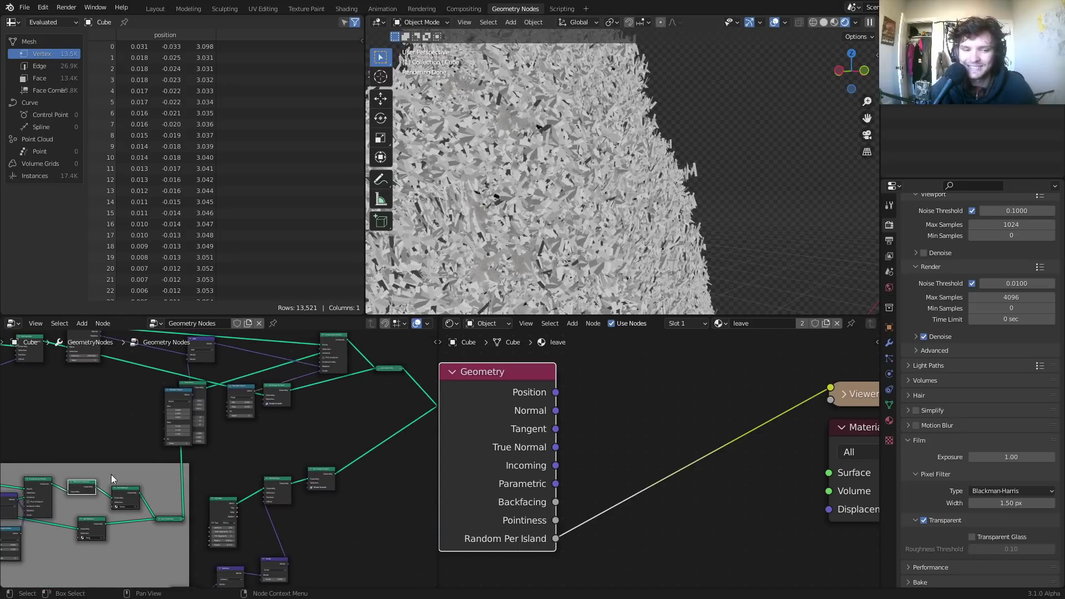
middle_drag(324, 390, 214, 473)
scroll(214, 473, up, 5)
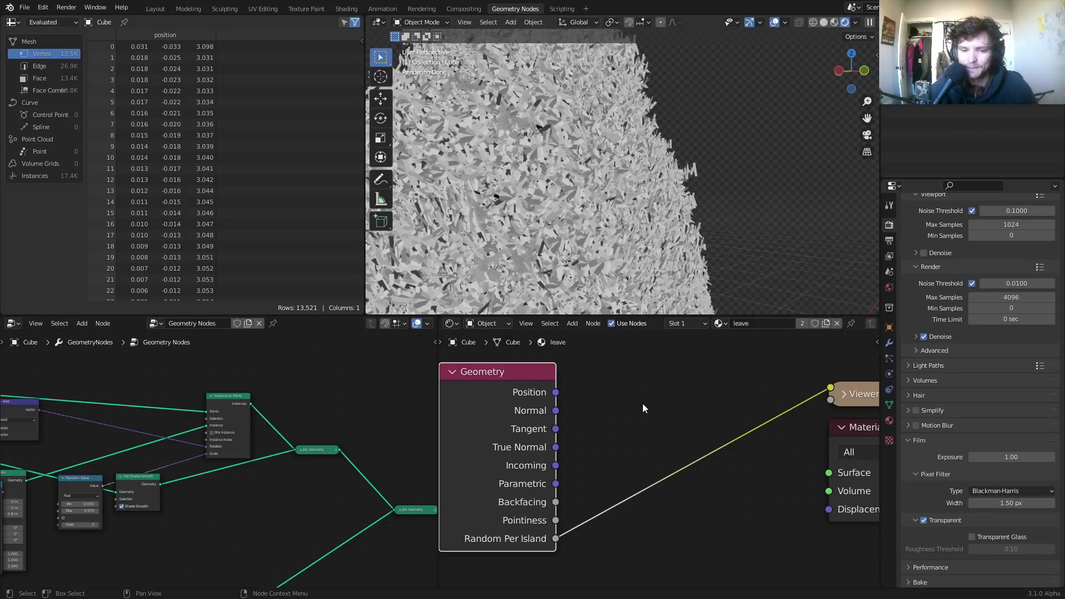
Step: Save the file and add a Translucent BSDF to the leave material, feeding the Material Output's Surface input
middle_drag(643, 404, 609, 393)
middle_drag(618, 128, 493, 93)
key(ctrl+s)
scroll(633, 381, down, 2)
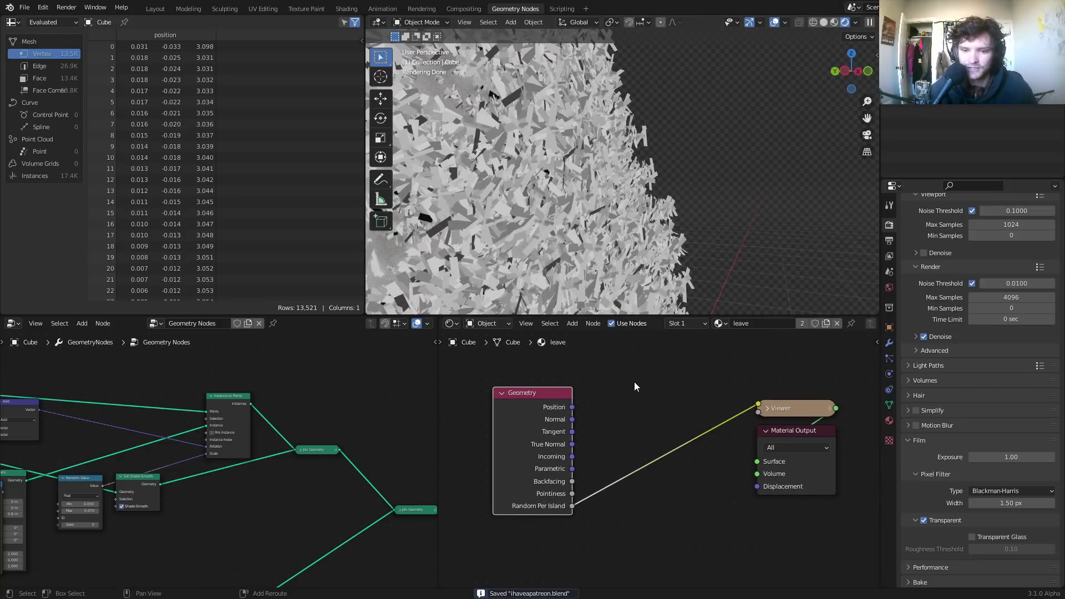
key(shift+a)
click(634, 382)
text(tr)
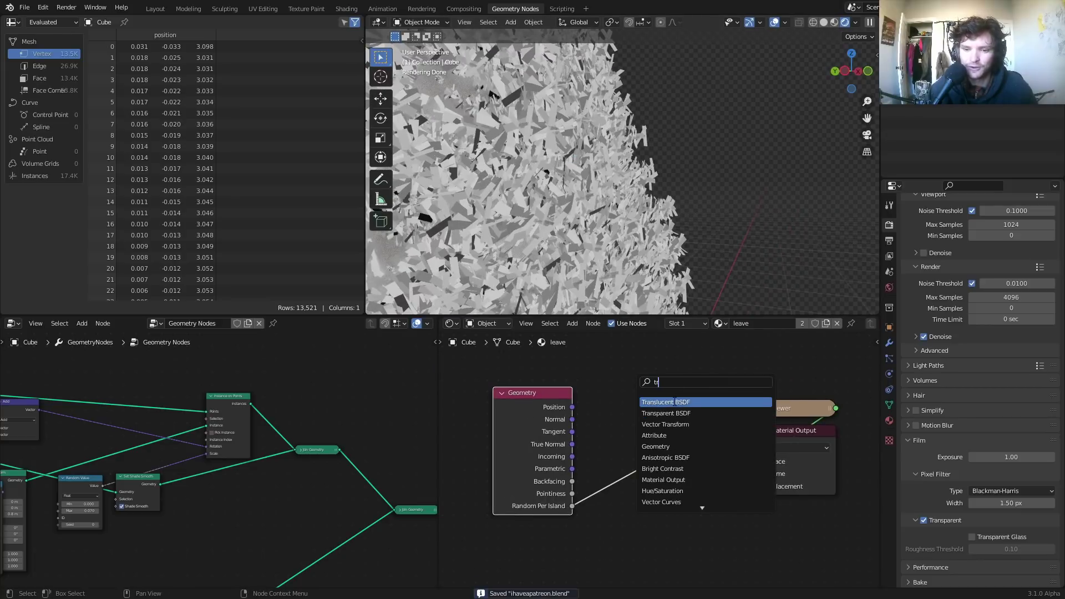
click(674, 401)
click(679, 502)
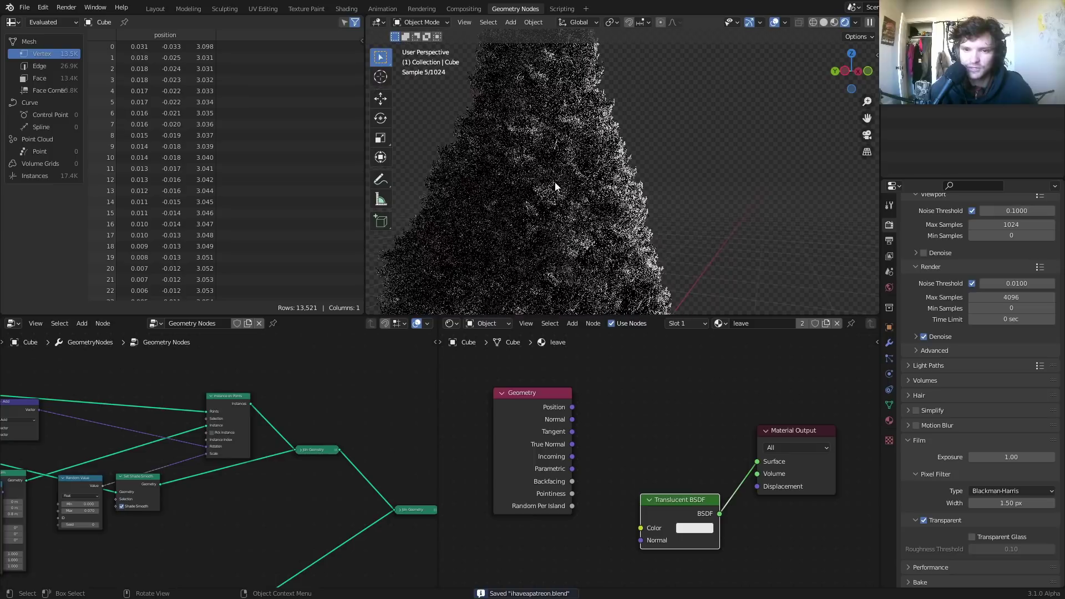
scroll(555, 185, down, 3)
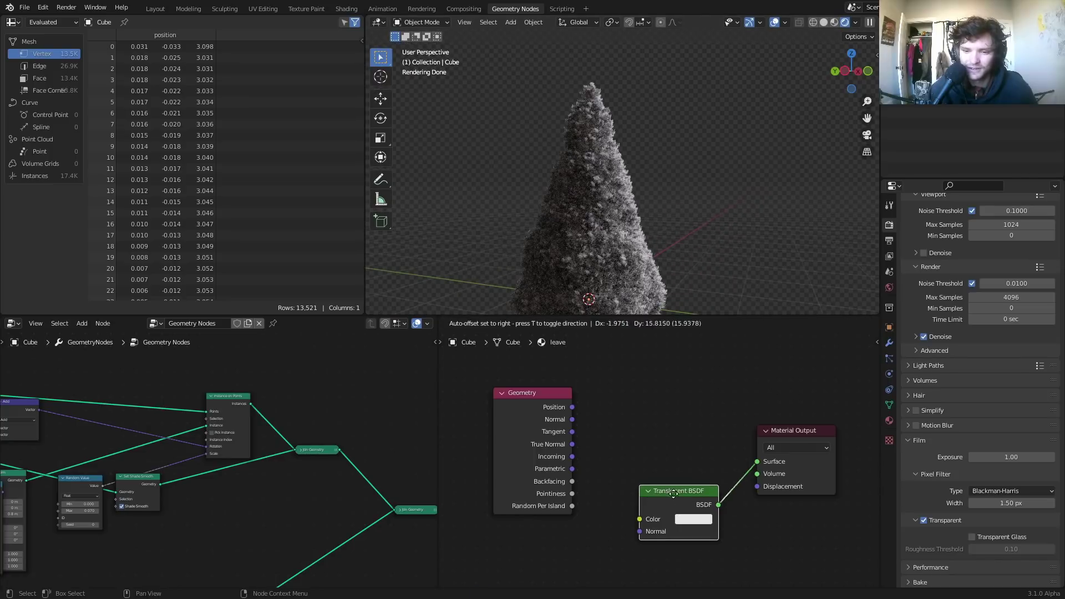
drag(680, 501, 667, 404)
Step: Add a Transparent BSDF below the Translucent BSDF and combine the two through a Mix Shader
key(shift+a)
text(tr)
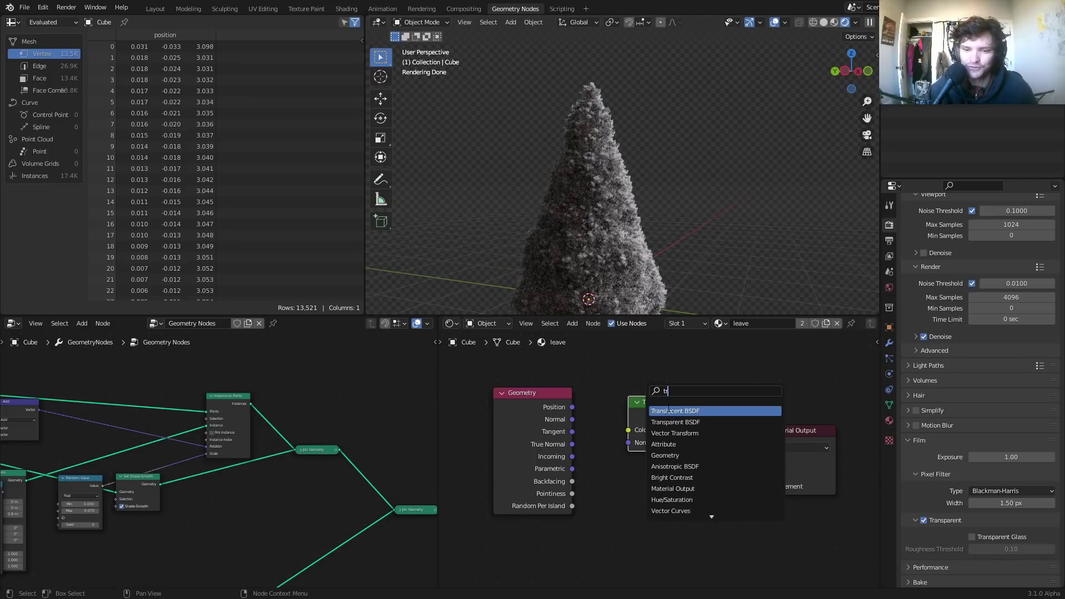
click(674, 422)
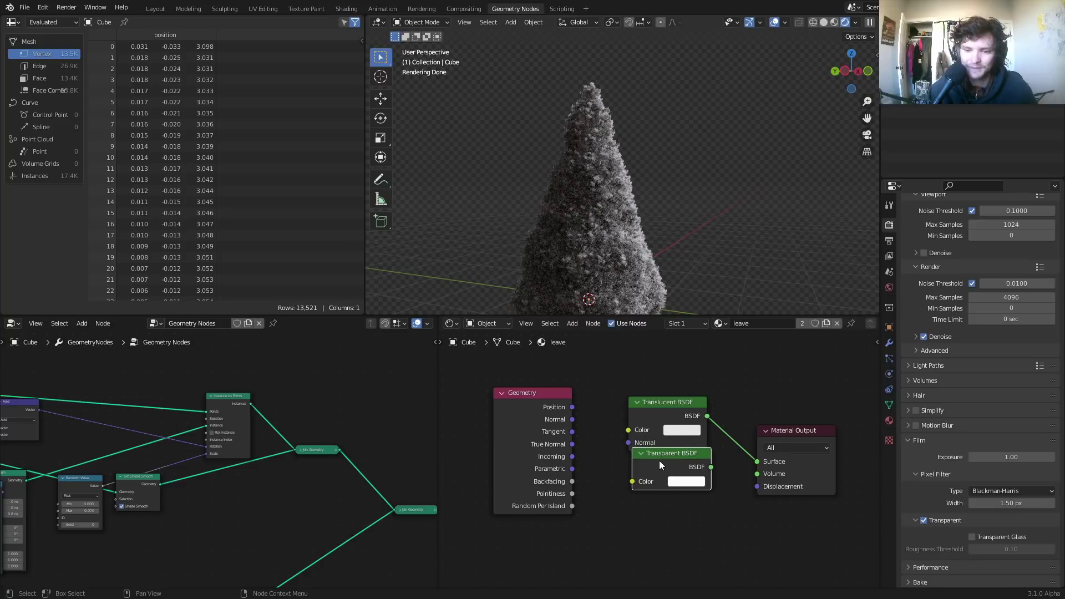
click(656, 477)
shift+click(654, 445)
key(ctrl+KP_0)
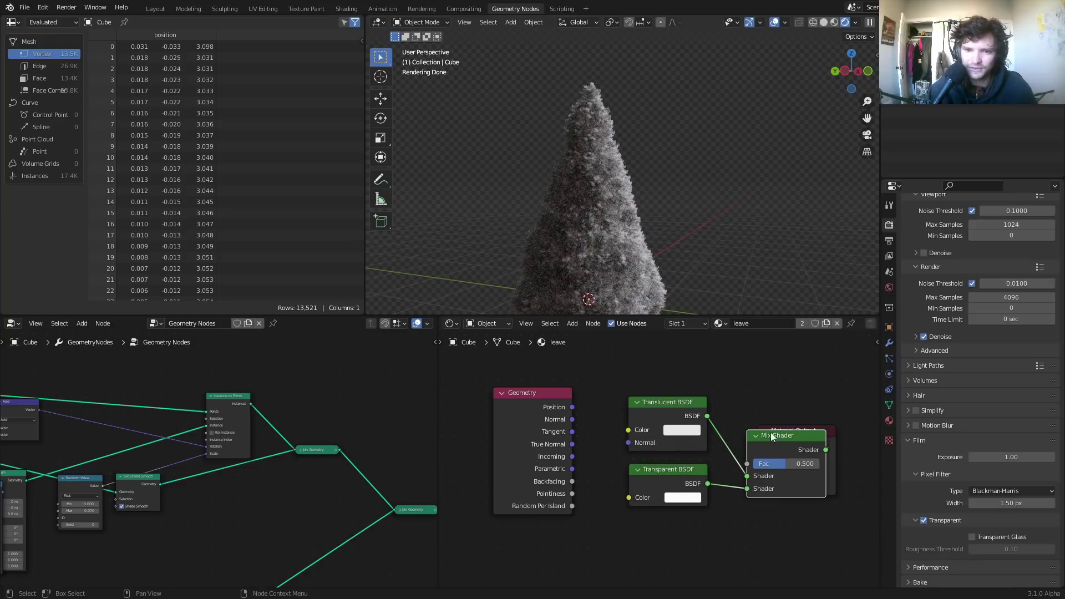
Step: Spread out the leave material's nodes by moving Material Output clear of the Mix Shader and Geometry farther from the BSDFs
middle_drag(817, 432, 624, 444)
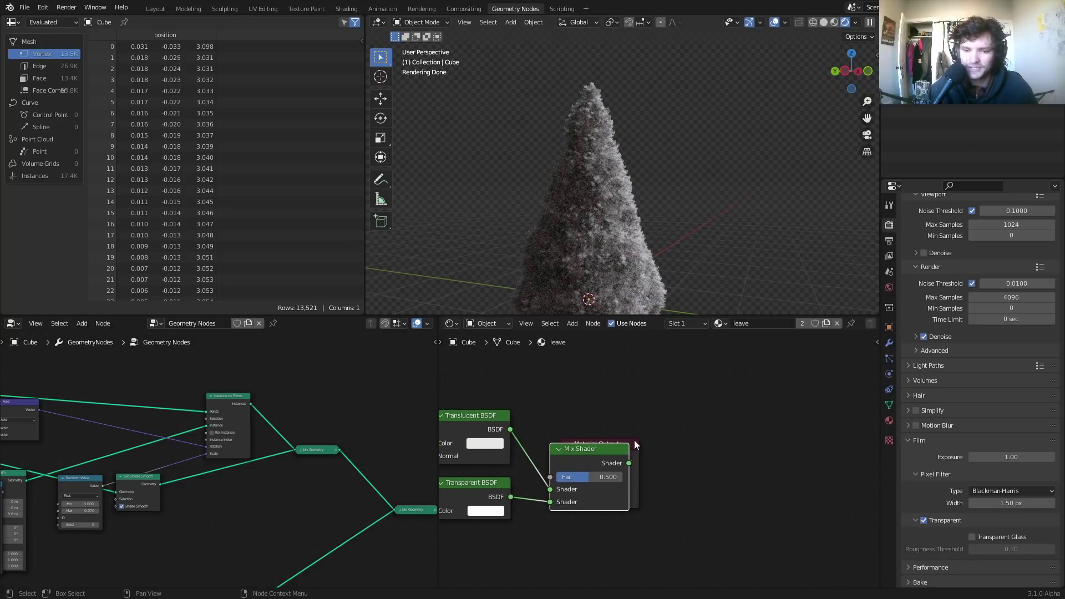
drag(634, 441, 762, 443)
middle_drag(495, 438, 725, 448)
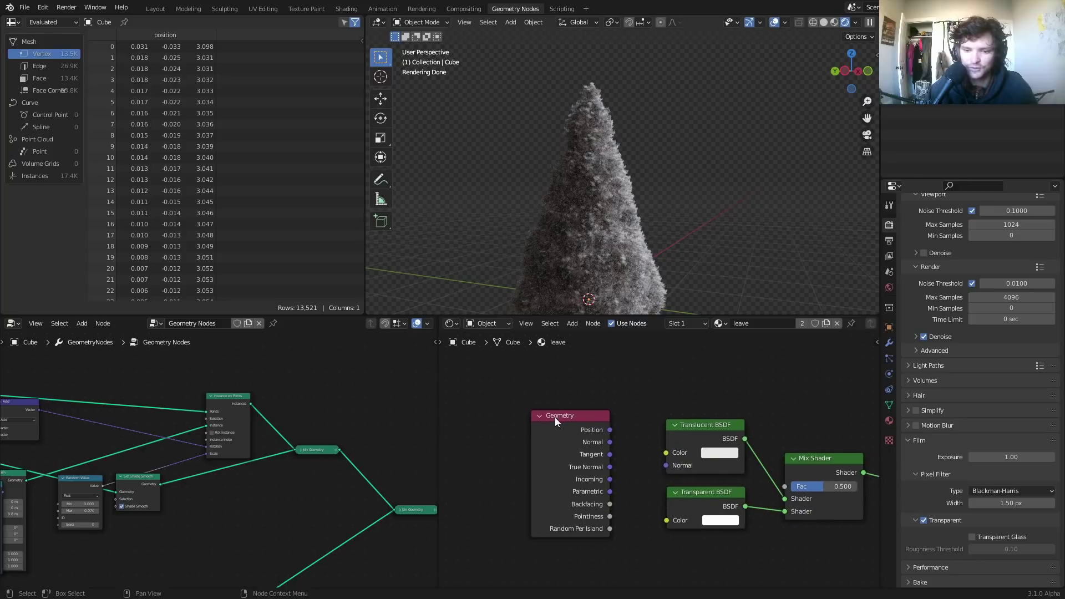
drag(555, 417, 455, 410)
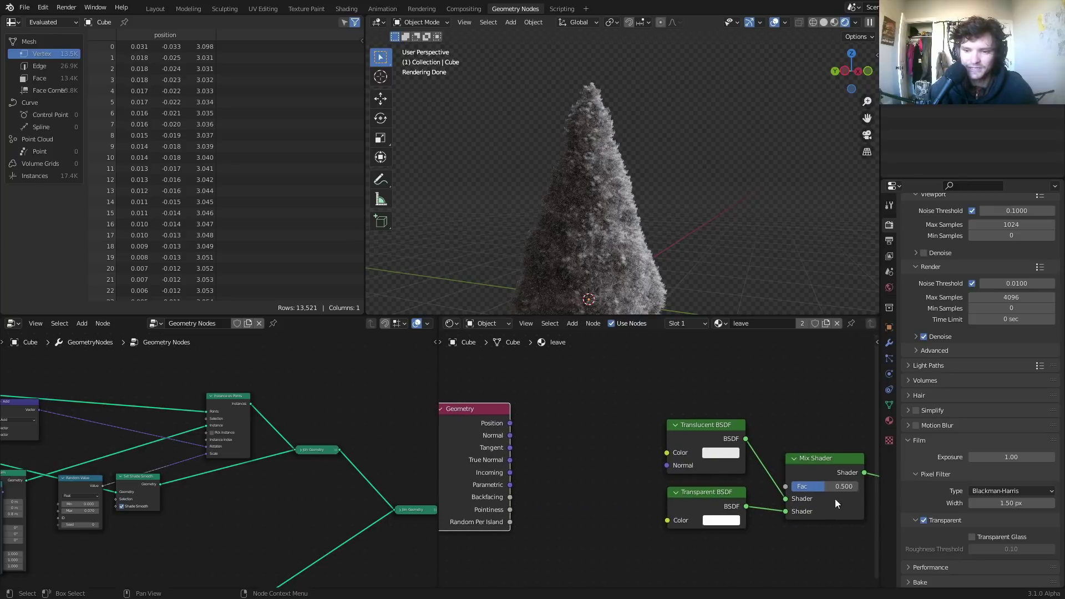
Step: Try adjusting the Mix Shader factor and giving the Translucent BSDF a bright green colour, undoing both changes
mouse_move(824, 486)
mouse_down()
mouse_move(851, 487)
mouse_move(809, 487)
mouse_up()
key(ctrl+z)
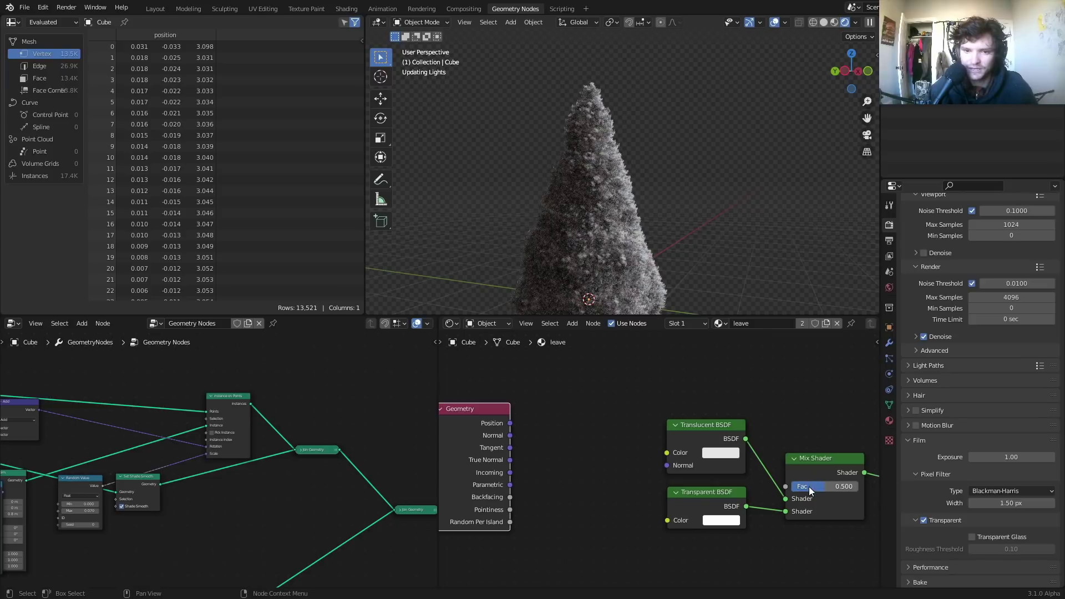
middle_drag(601, 443, 619, 430)
key(shift+a)
click(742, 440)
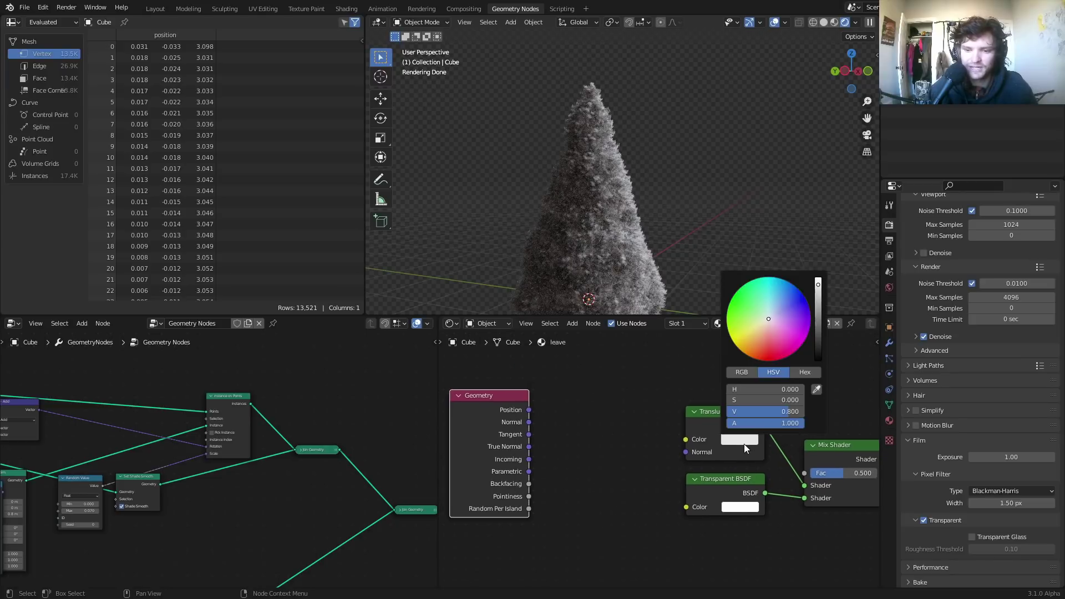
click(742, 309)
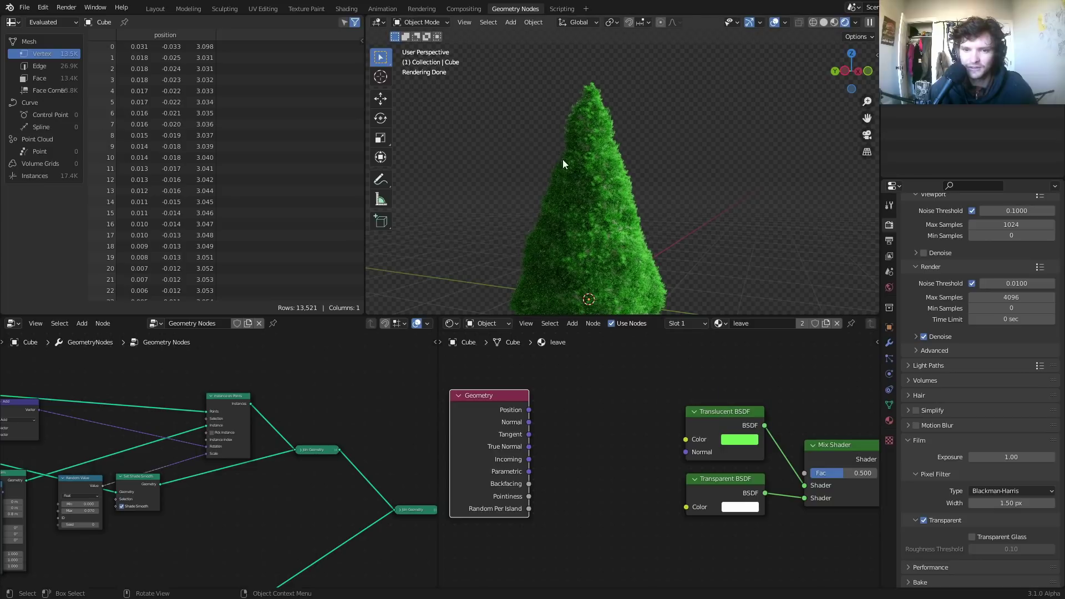
key(ctrl+z)
Step: Add a ColorRamp driven by the Geometry node's Random Per Island output and connect its Color to the Translucent BSDF's Color
key(shift+a)
click(575, 377)
text(colo)
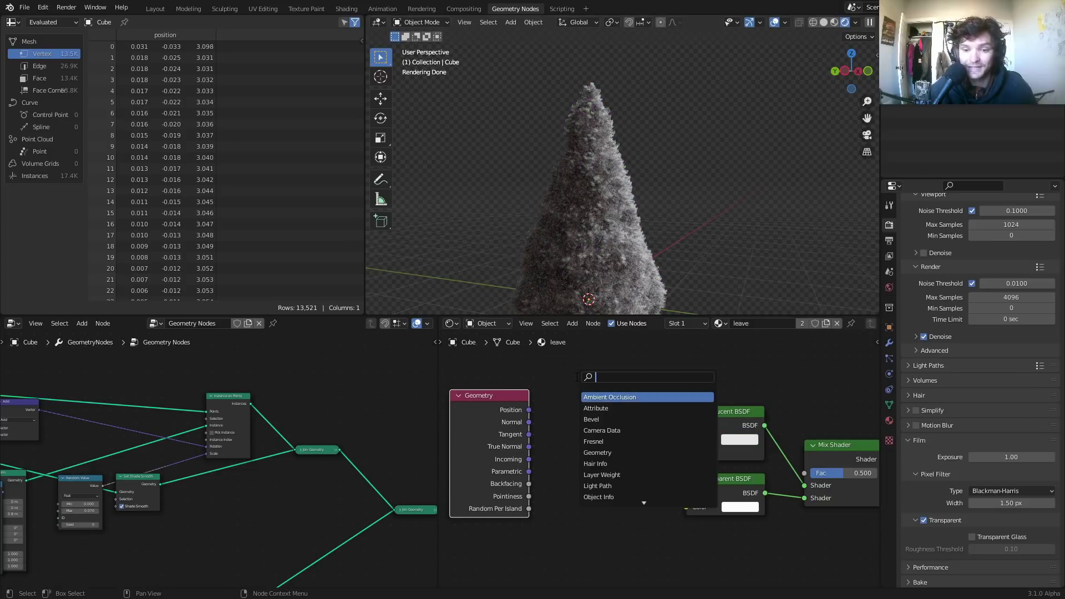
click(606, 397)
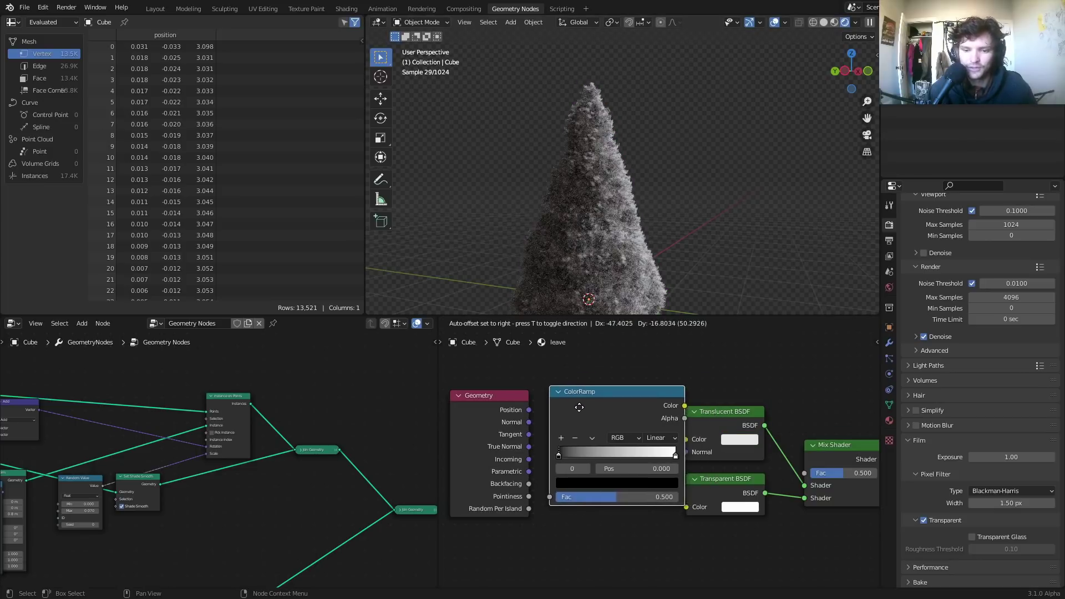
click(652, 403)
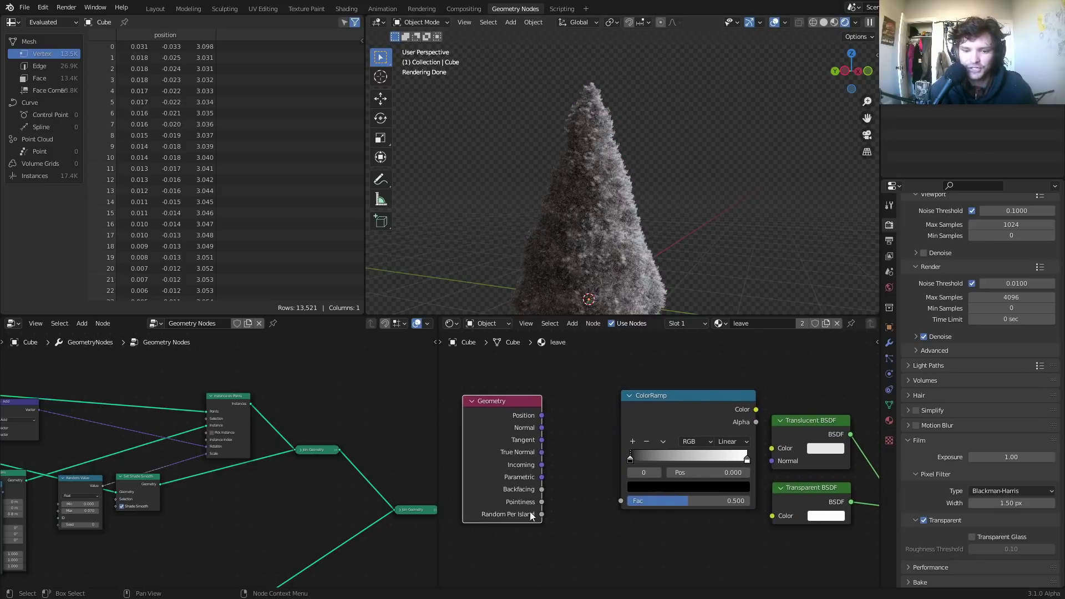
drag(541, 520, 621, 500)
drag(674, 401, 639, 418)
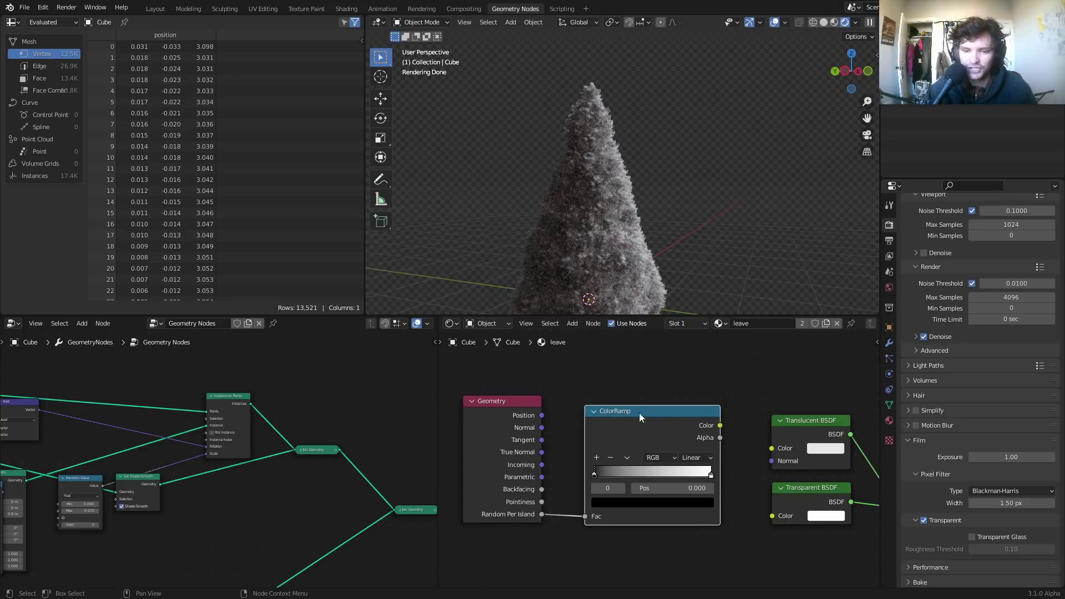
drag(719, 425, 771, 448)
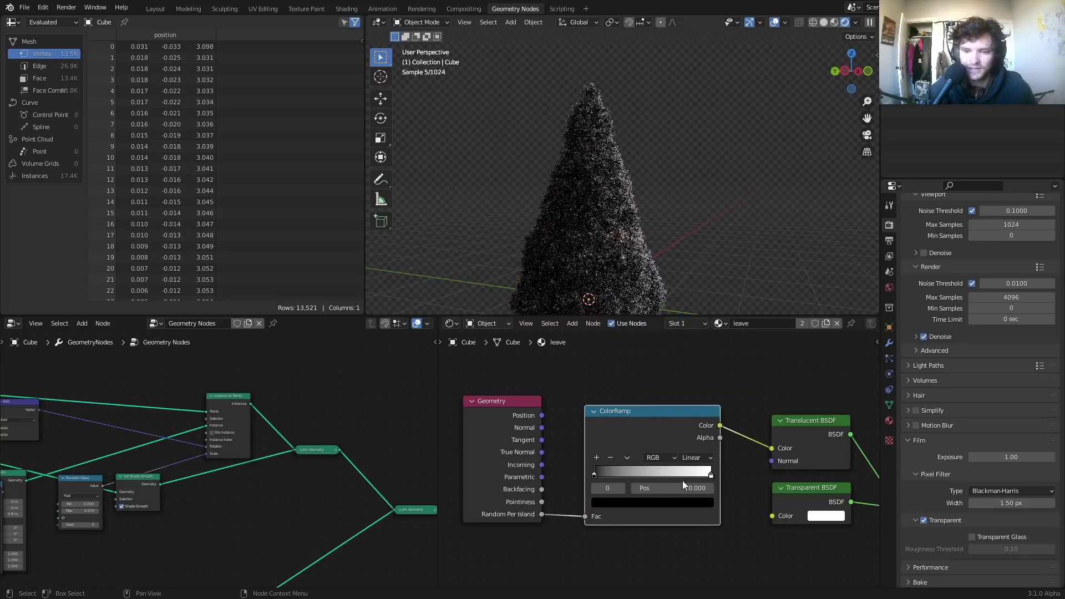
Step: Set the ColorRamp's first stop to red and its last stop to blue, and check the foliage colours up close
click(599, 501)
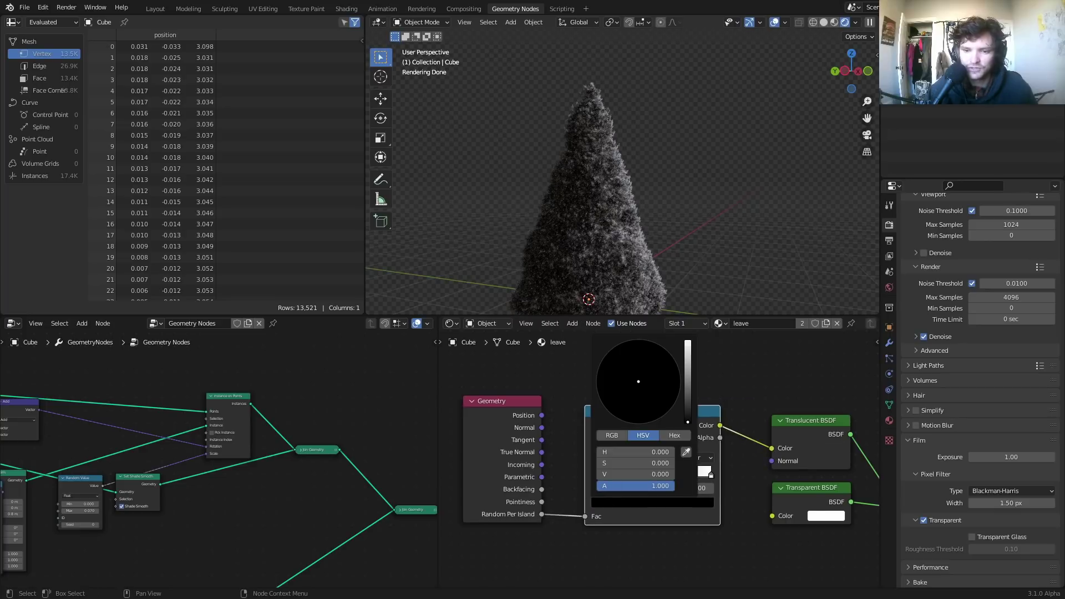
drag(654, 389, 678, 382)
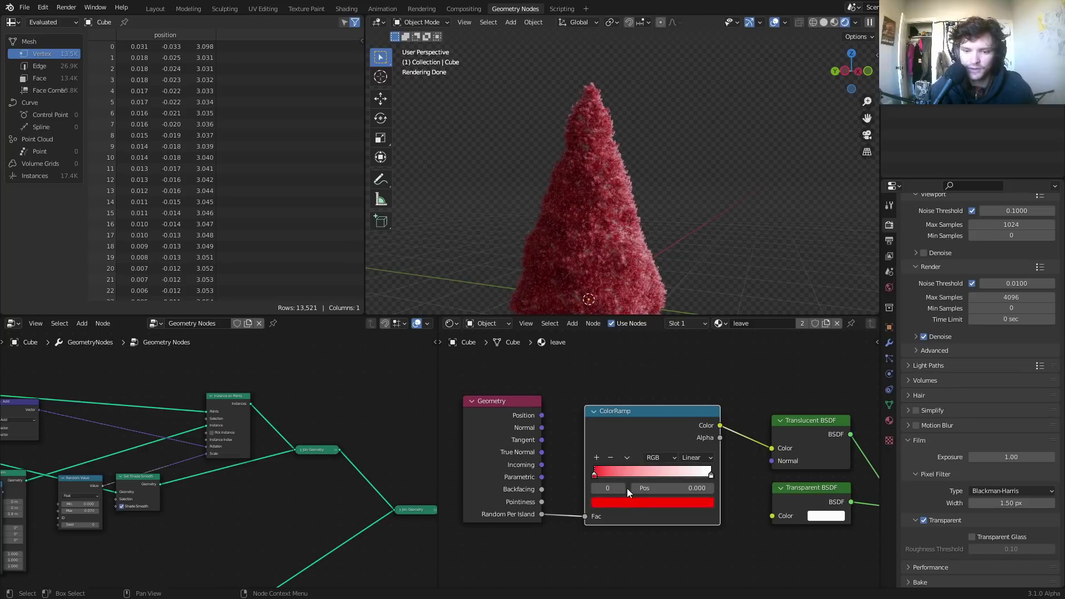
click(626, 488)
click(624, 503)
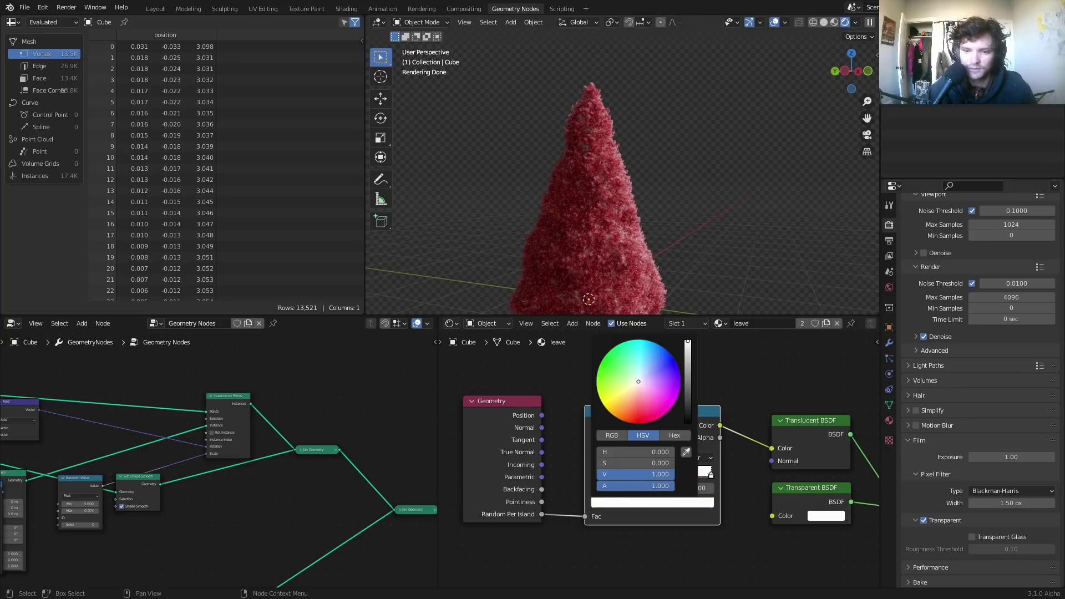
click(672, 362)
scroll(613, 179, up, 5)
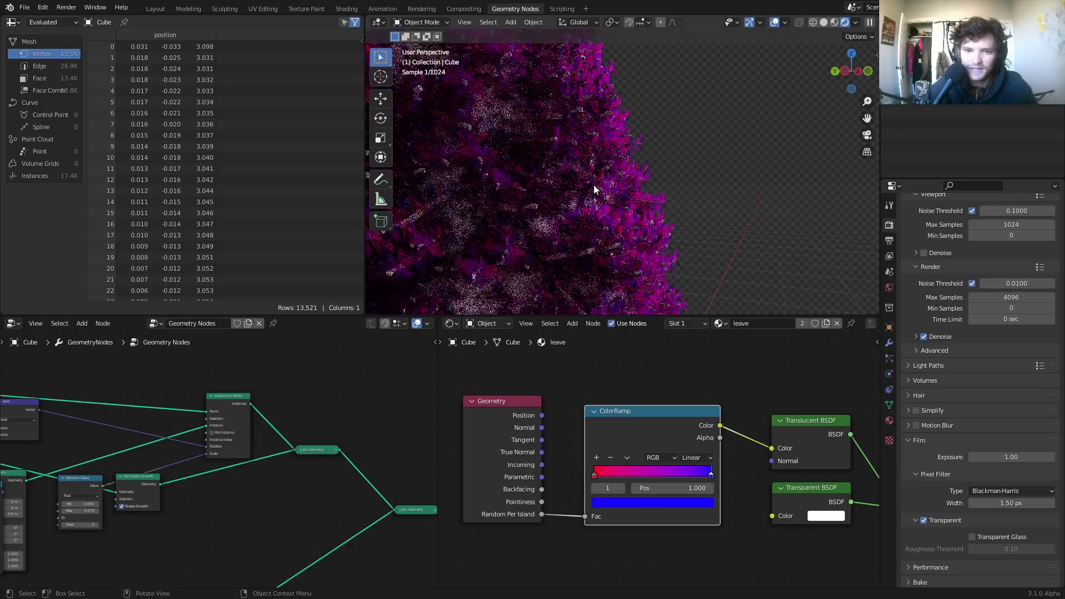
scroll(593, 185, up, 3)
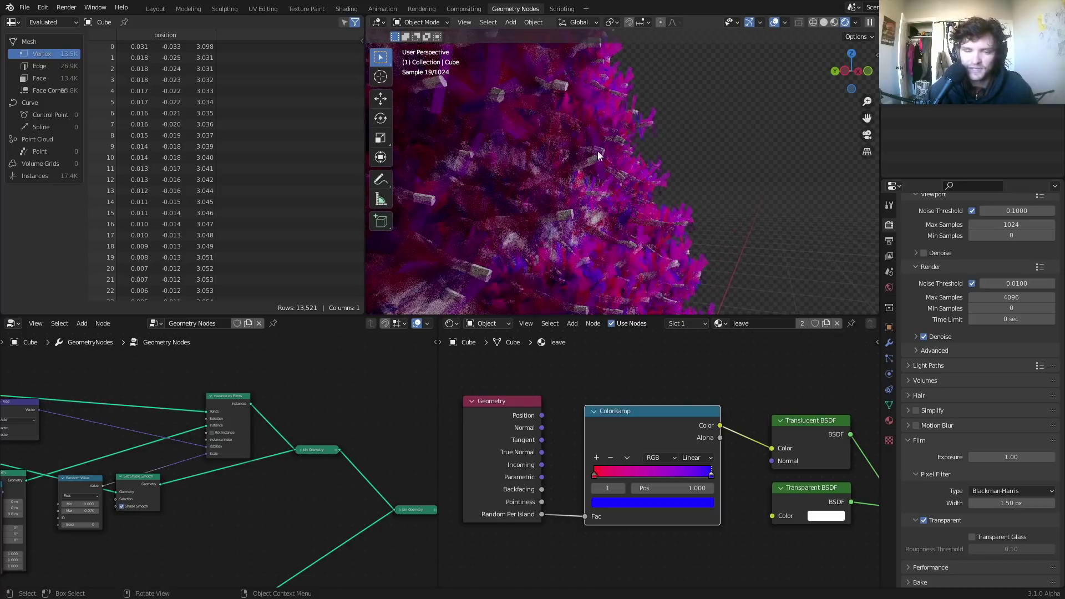
scroll(602, 167, down, 8)
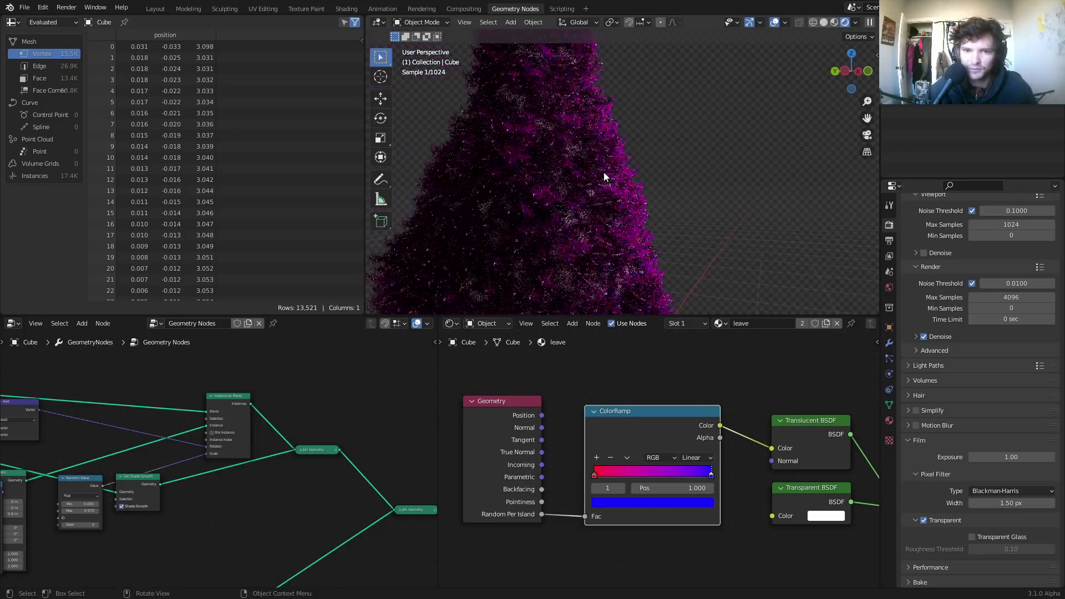
Step: Recolour the ColorRamp's last stop to light yellow-green and its first stop to dark olive green, value about 0.06
click(614, 504)
drag(603, 371, 622, 382)
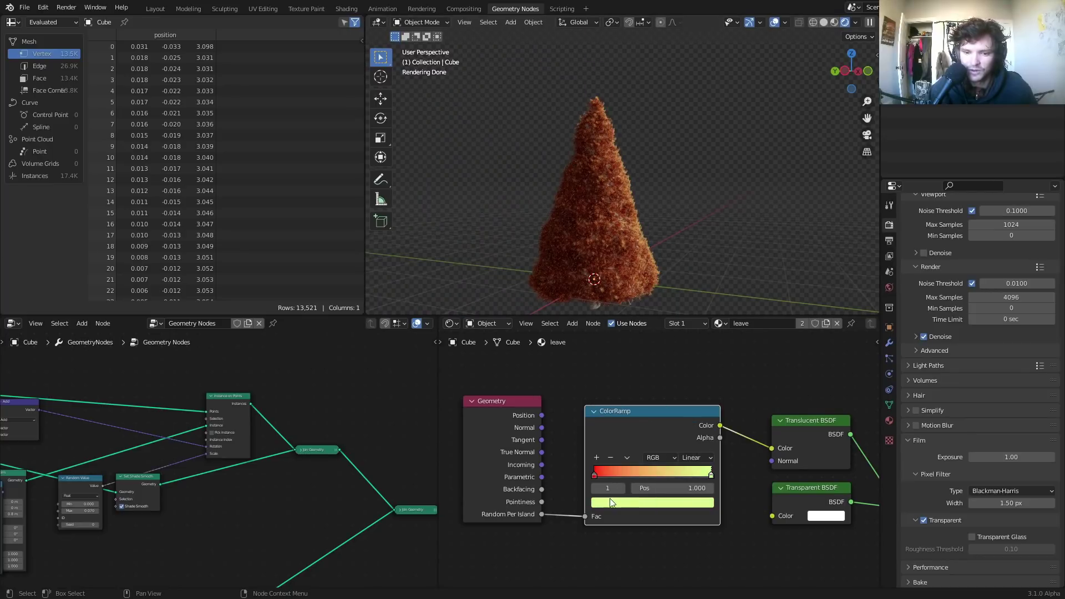
click(595, 488)
click(604, 501)
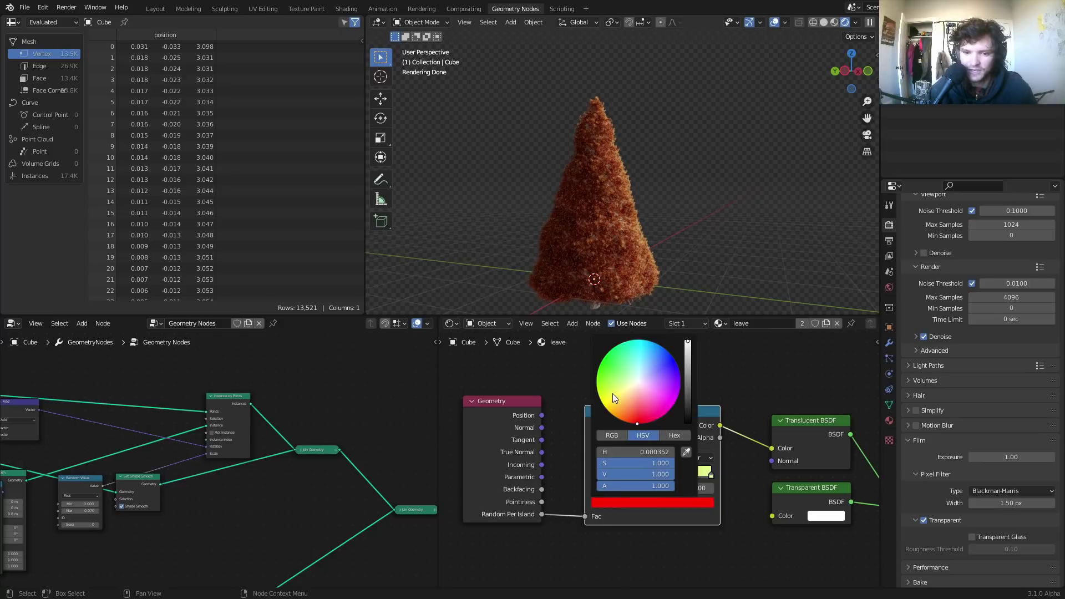
click(618, 390)
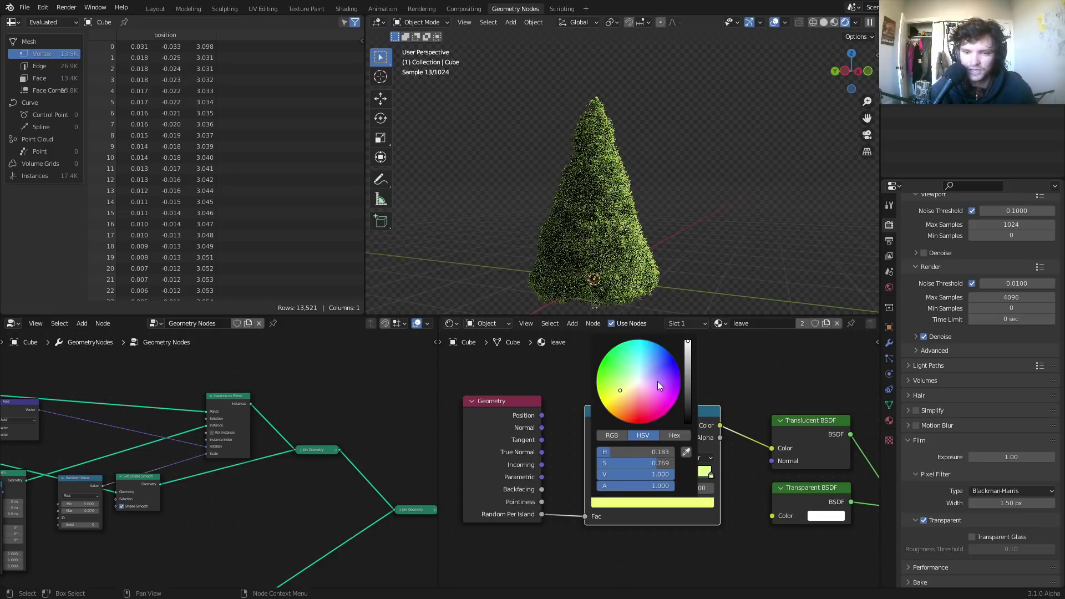
click(688, 393)
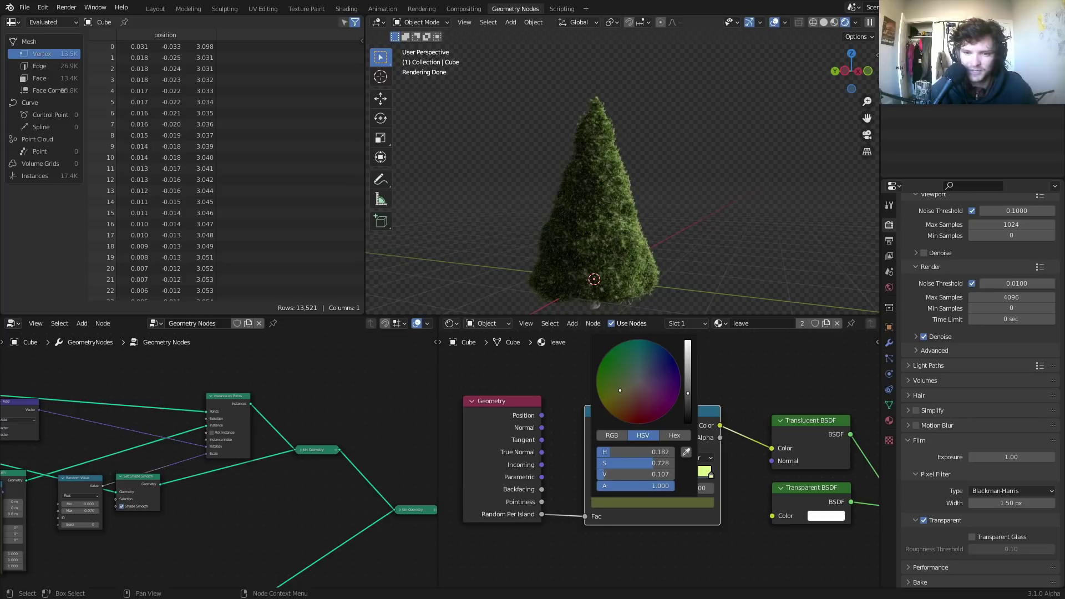
click(688, 400)
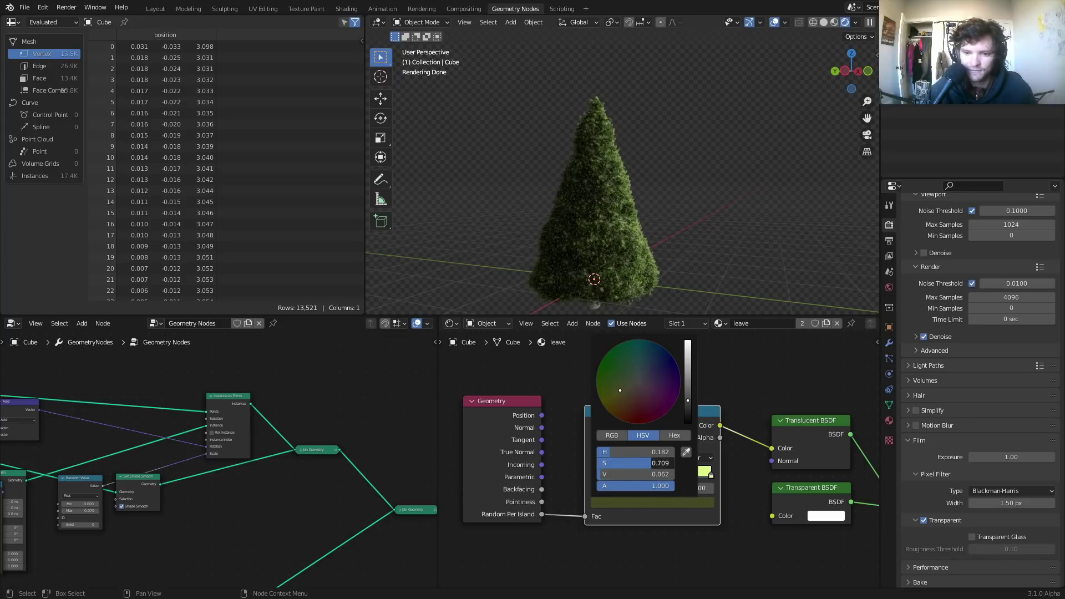
drag(651, 463, 642, 463)
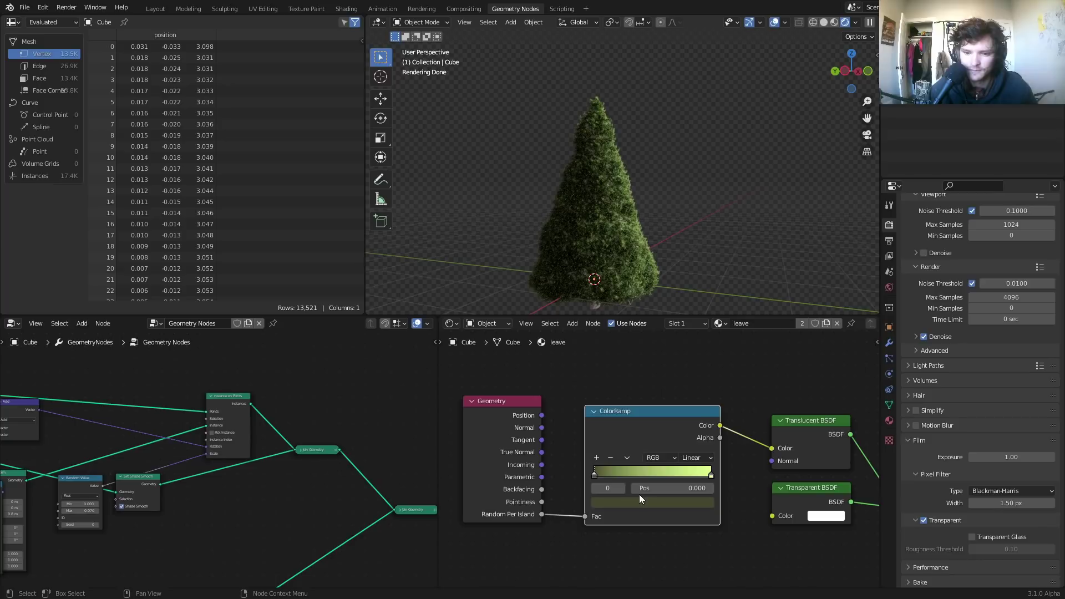
Step: Reduce the saturation of the ColorRamp's last stop to about 0.49 for a paler green
click(622, 489)
click(629, 502)
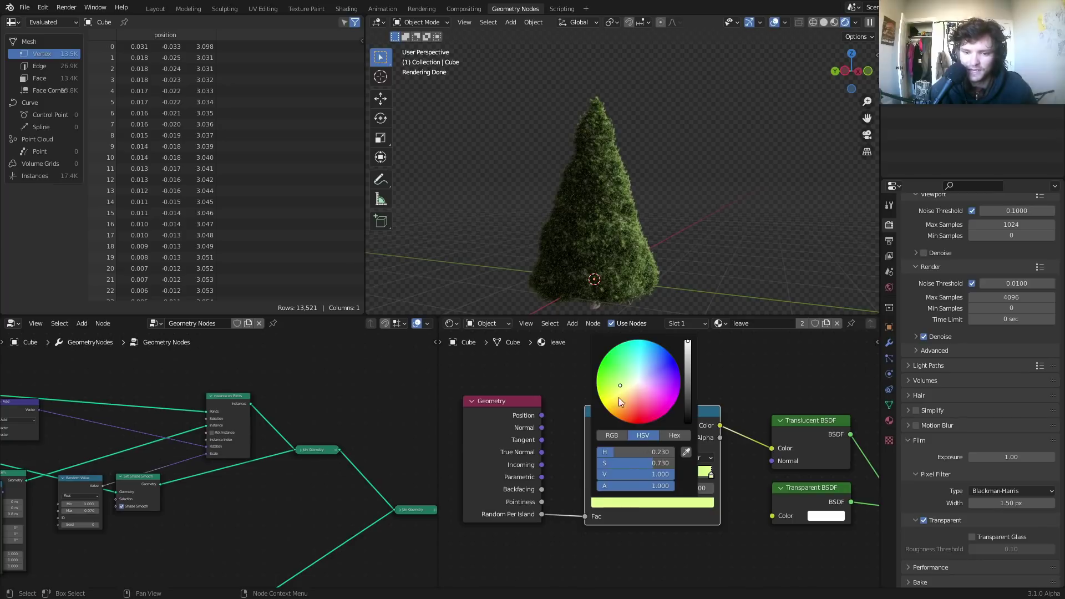
drag(624, 460, 596, 461)
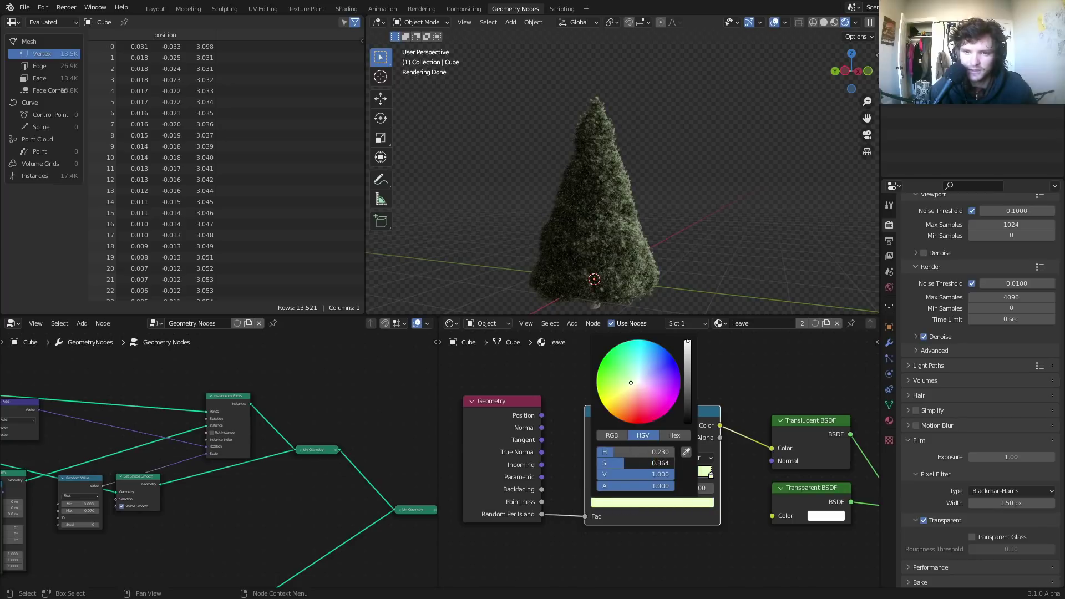
scroll(613, 177, up, 1)
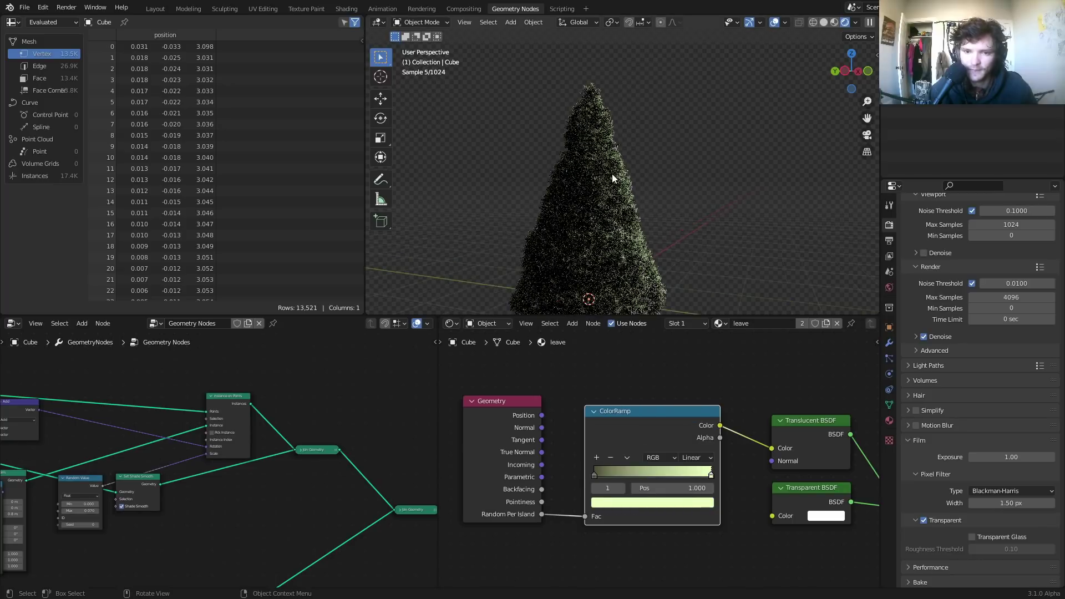
Step: Try a Max of 0.1 on the float Random Value node that drives the leaf instances' scale
scroll(222, 452, down, 2)
middle_drag(222, 452, 355, 456)
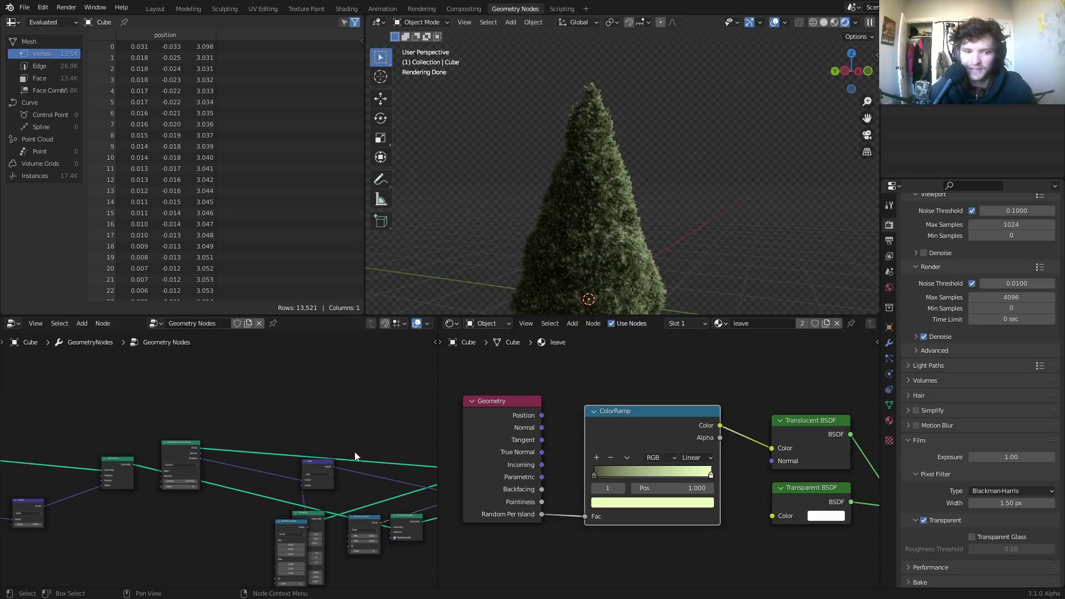
scroll(299, 483, up, 2)
middle_drag(300, 483, 260, 482)
scroll(148, 435, up, 2)
scroll(256, 487, up, 2)
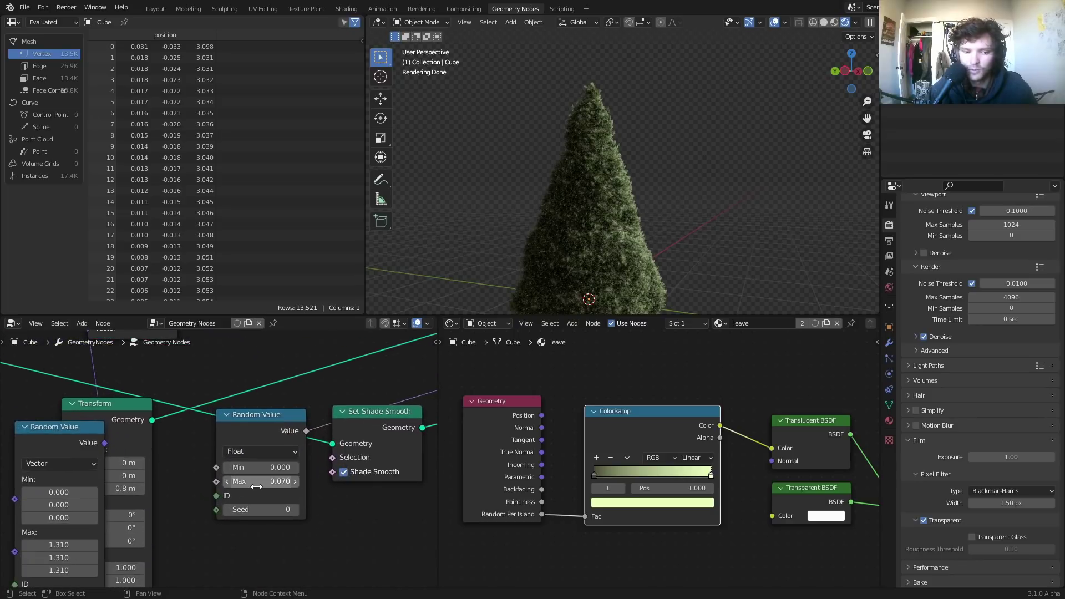
click(256, 481)
text(0.1)
key(Return)
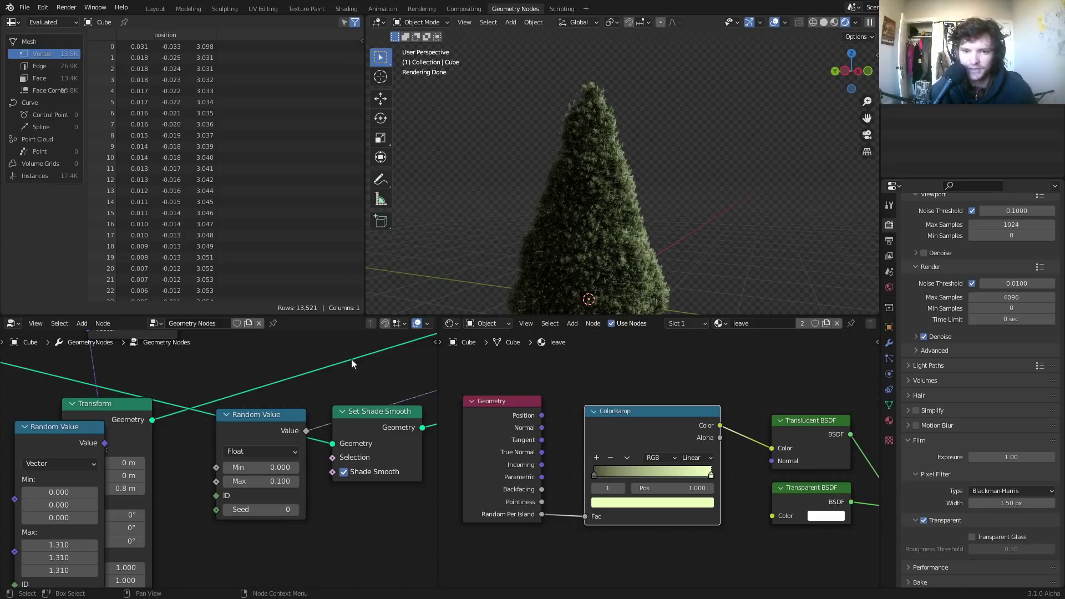
Step: Set the Density of Distribute Points on Faces to 1500 and check the foliage from another angle
scroll(210, 466, down, 3)
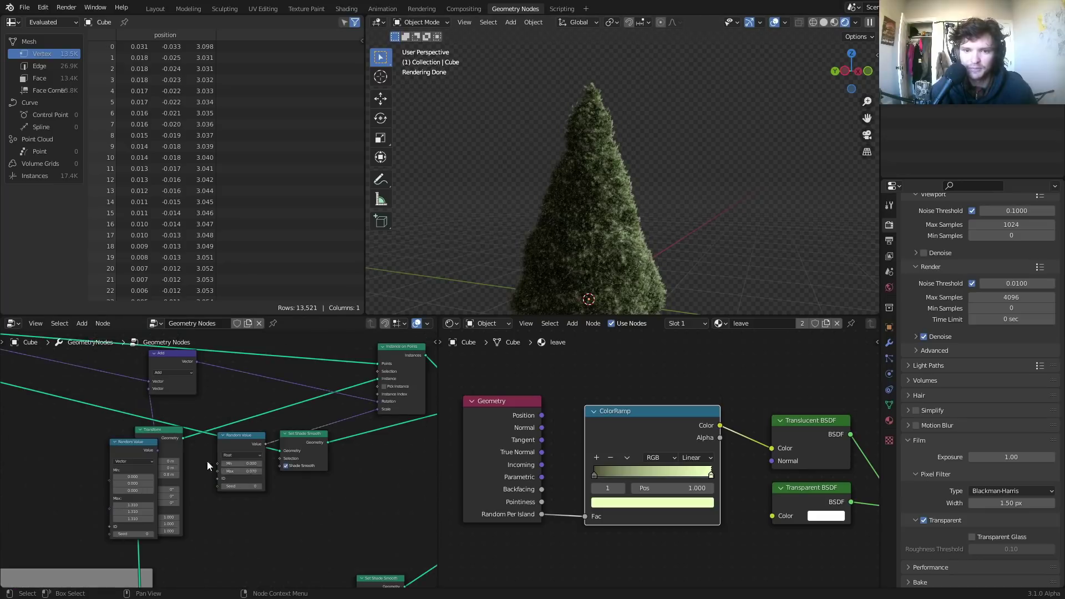
middle_drag(211, 466, 233, 472)
scroll(230, 470, up, 2)
scroll(230, 469, up, 1)
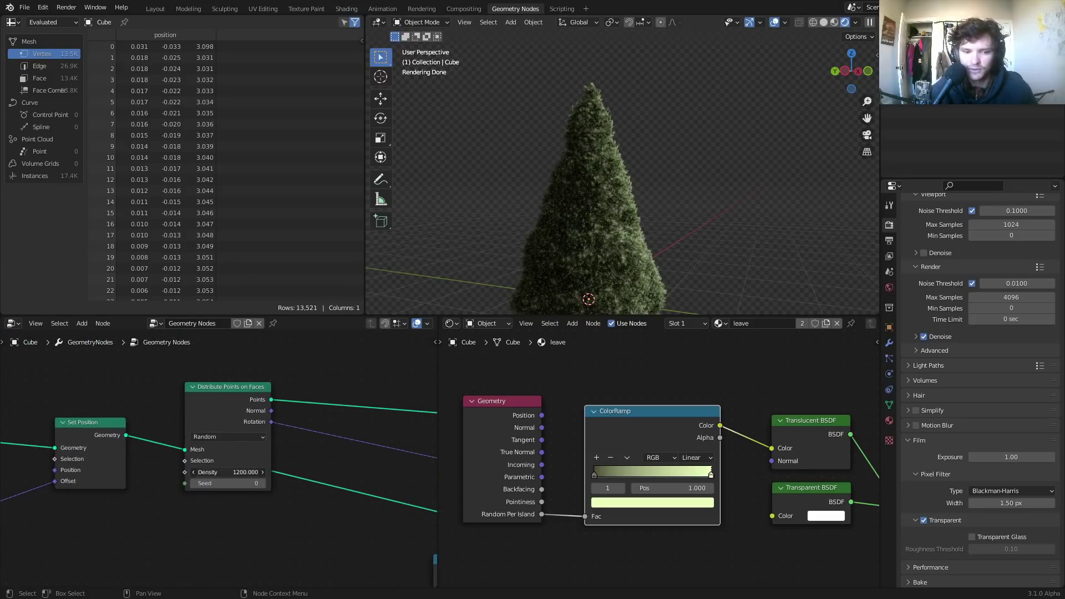
click(231, 472)
text(1500)
key(Return)
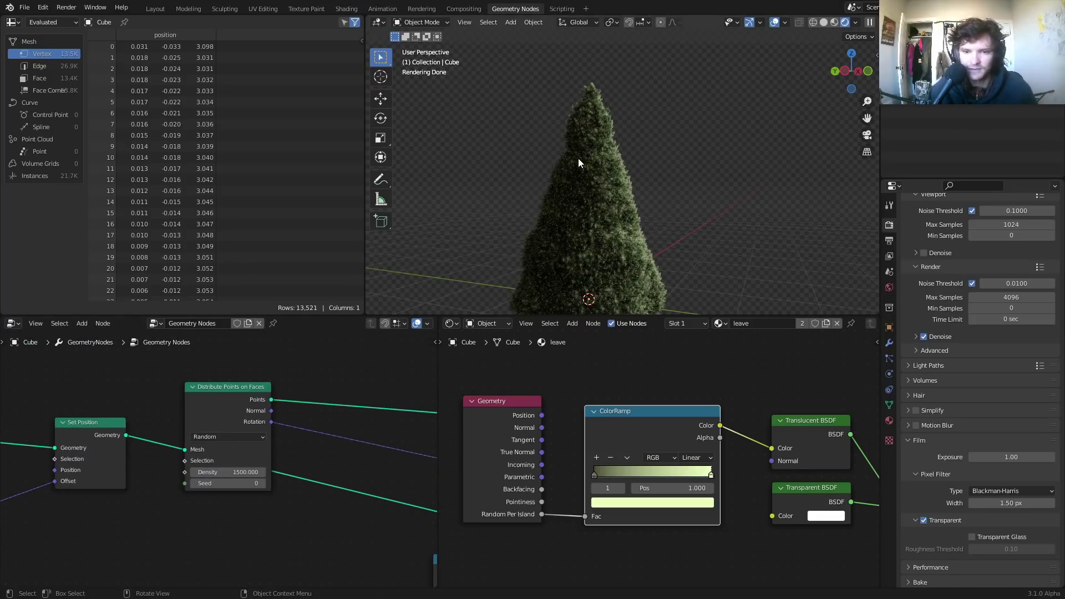
middle_drag(578, 158, 550, 186)
middle_drag(715, 186, 691, 195)
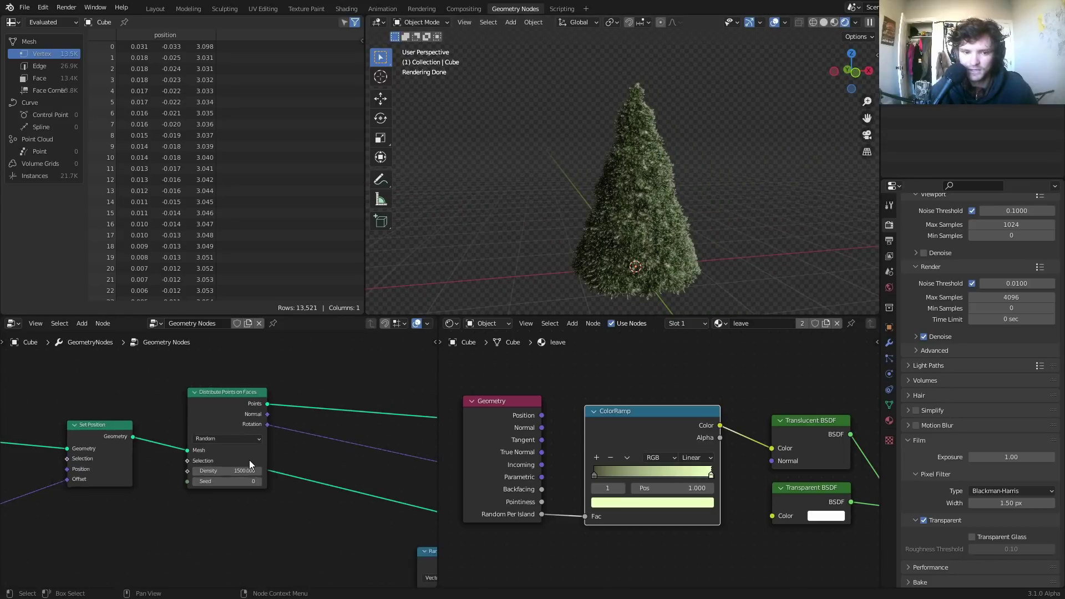
Step: Set the Max of the float Random Value node controlling the leaf instances' scale to 0.09
scroll(248, 460, down, 2)
middle_drag(313, 451, 180, 402)
scroll(180, 403, up, 3)
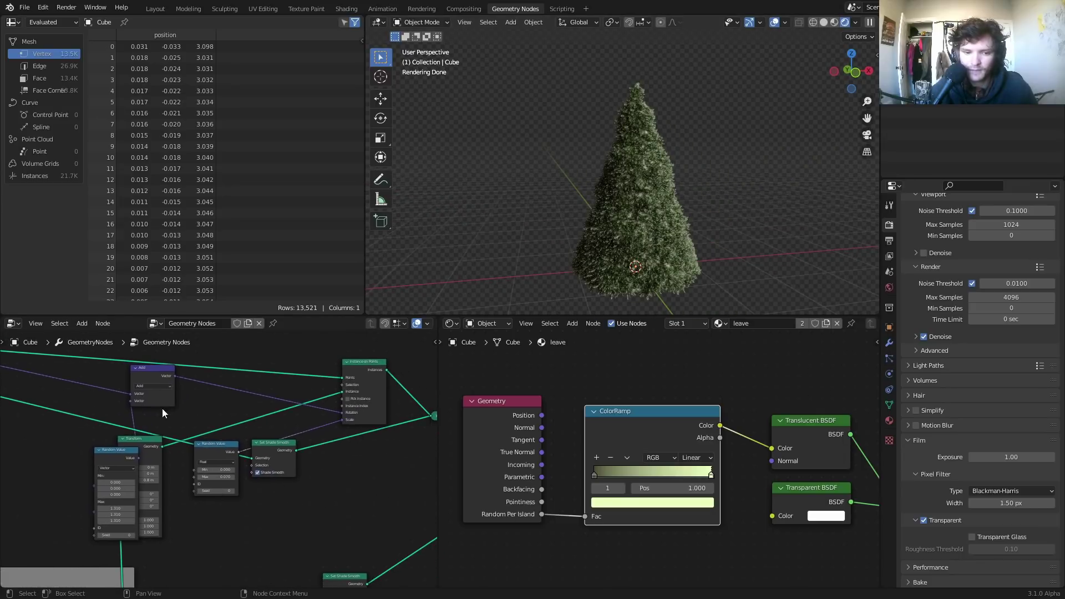
click(228, 487)
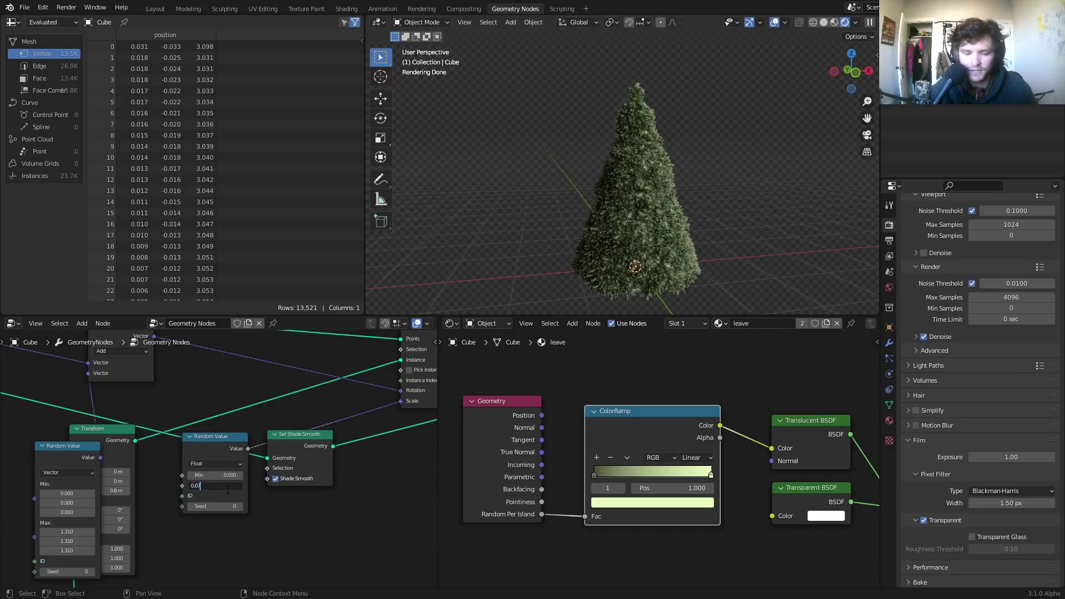
text(0.09)
key(Return)
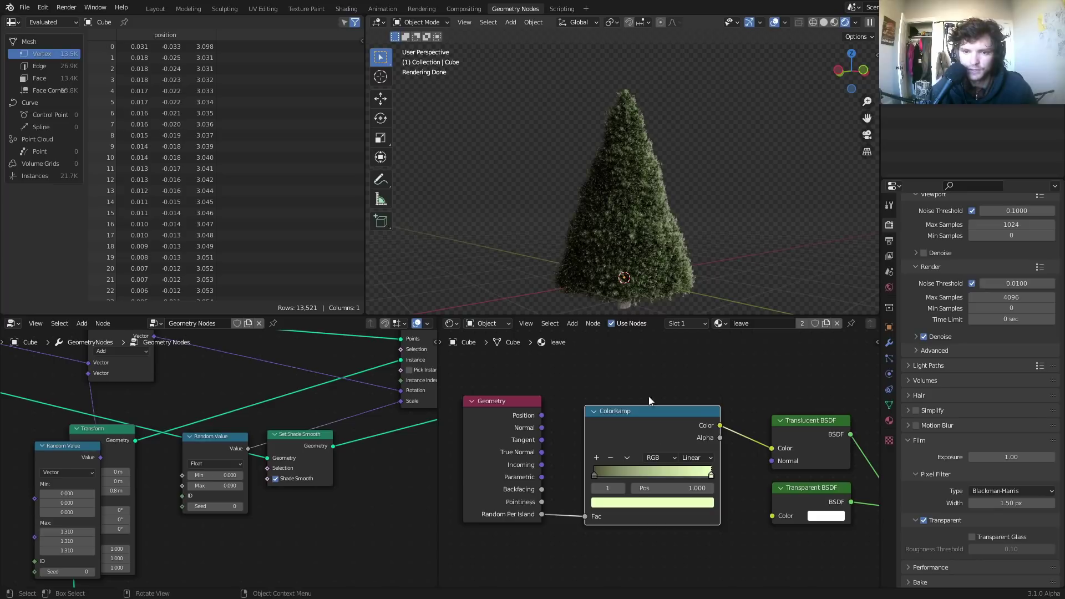
Step: Make the ColorRamp's last stop a more saturated light green and darken its first stop to near-black olive
scroll(638, 482, up, 3)
click(660, 496)
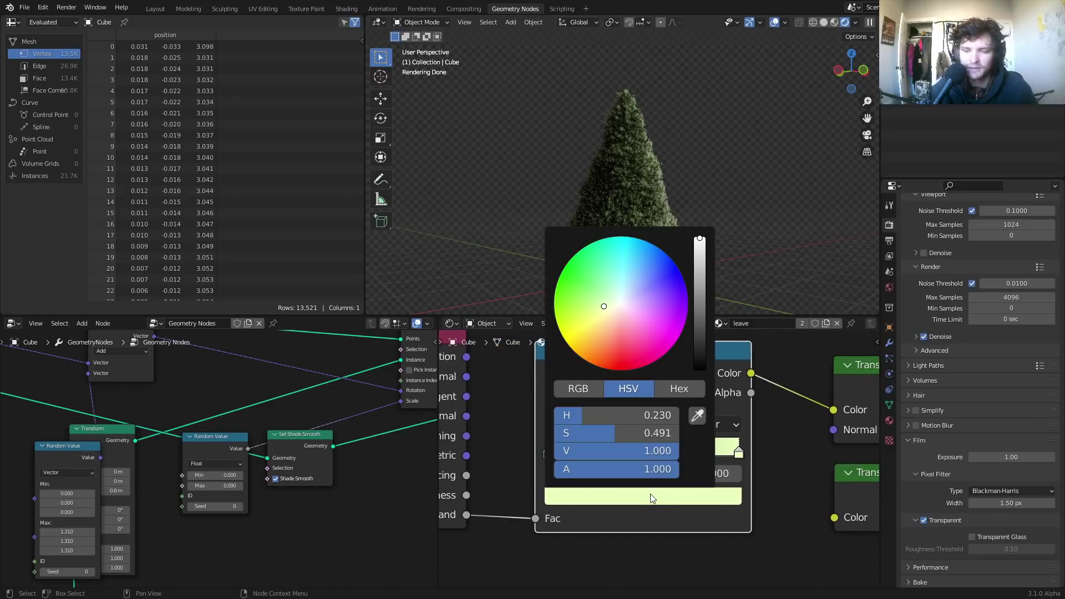
click(594, 308)
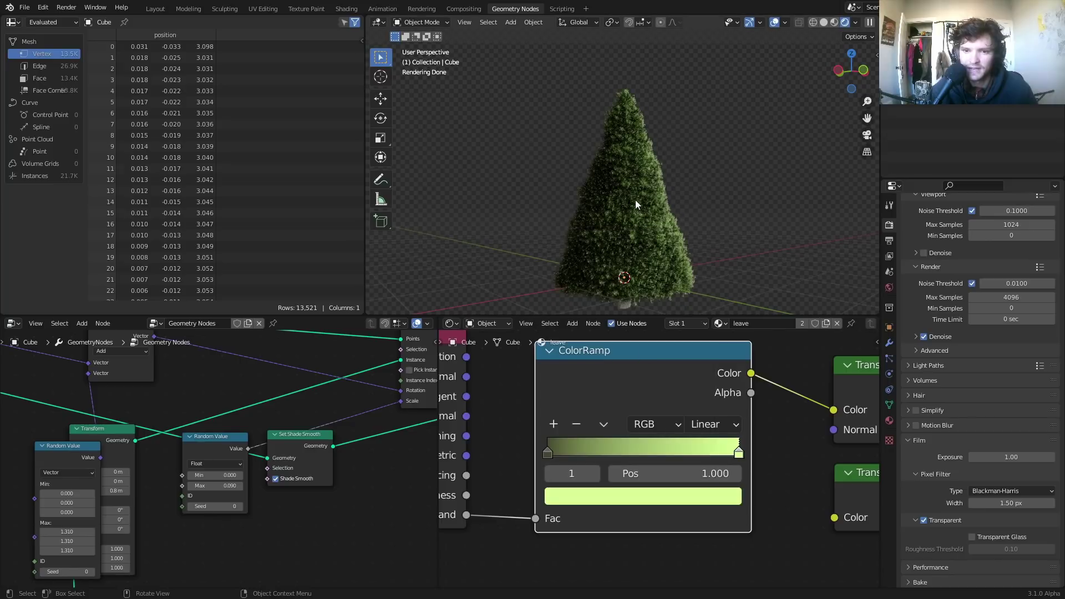
click(549, 474)
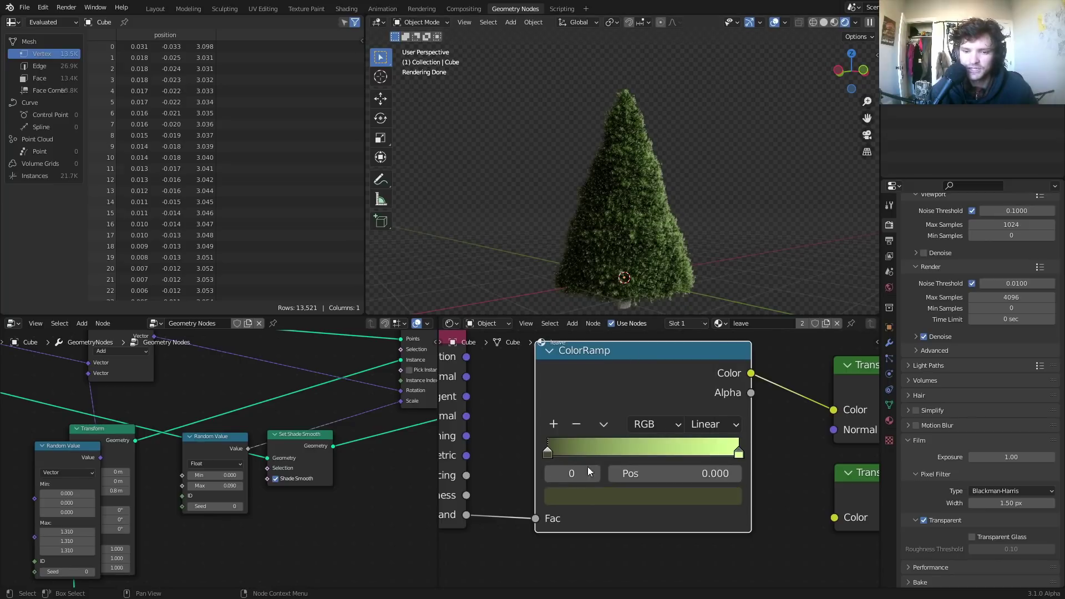
click(592, 494)
drag(700, 333, 700, 358)
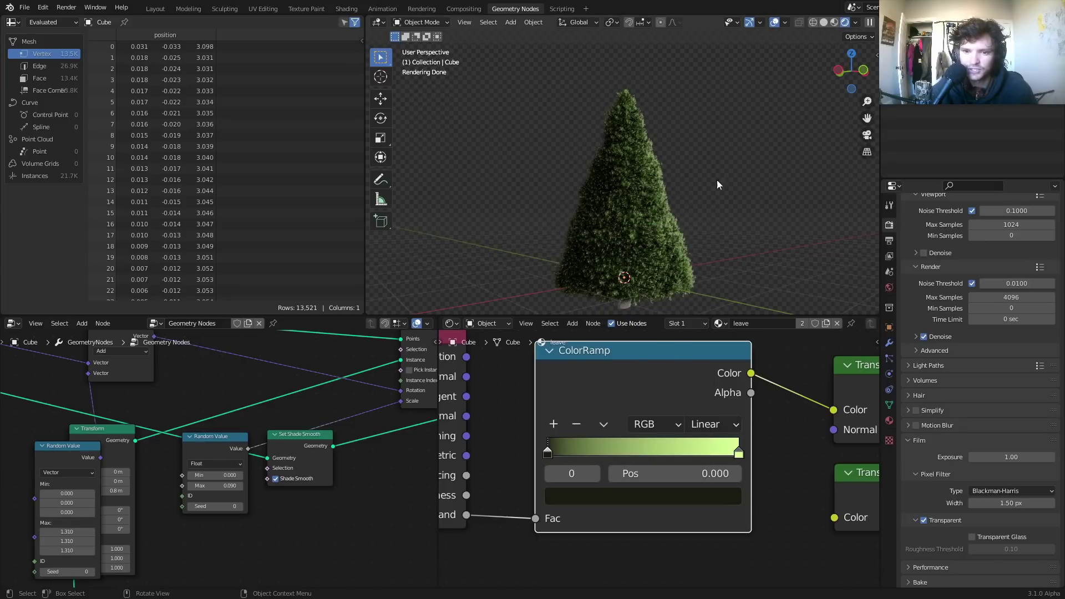
middle_drag(726, 177, 664, 211)
scroll(647, 199, up, 4)
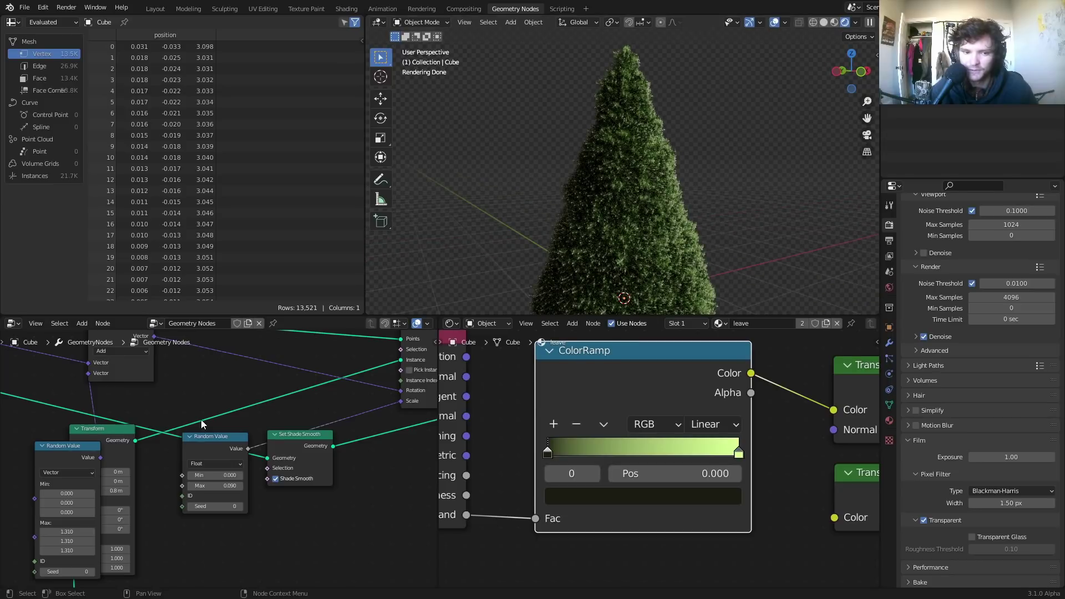
Step: Spread out the leaf instancing nodes, separating the vector Random Value from Transform and moving Instance on Points clear of its neighbours
scroll(201, 419, down, 3)
middle_drag(265, 419, 338, 434)
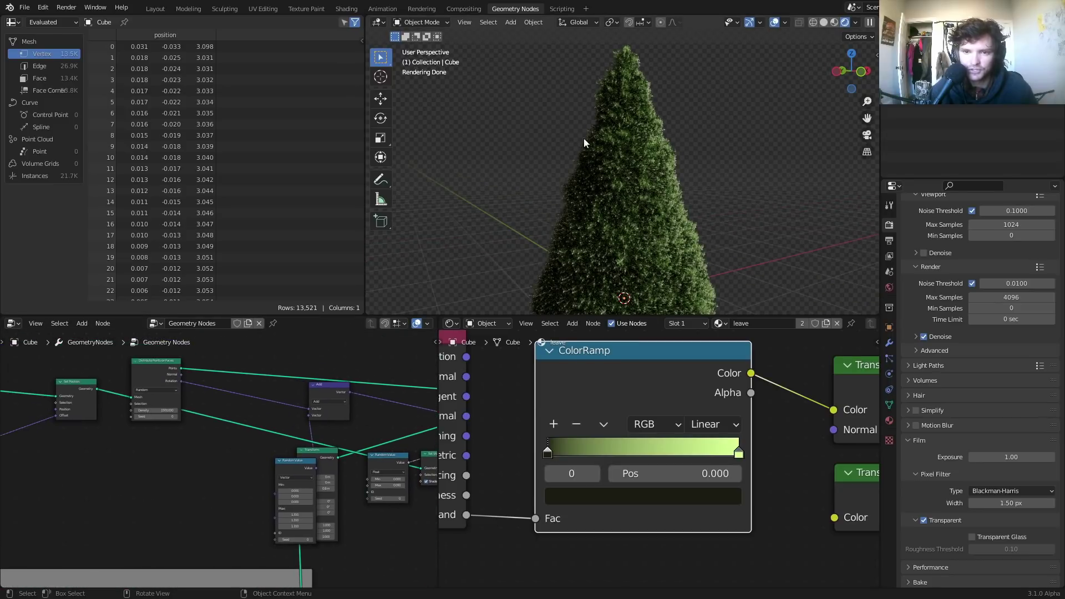
middle_drag(289, 489, 219, 494)
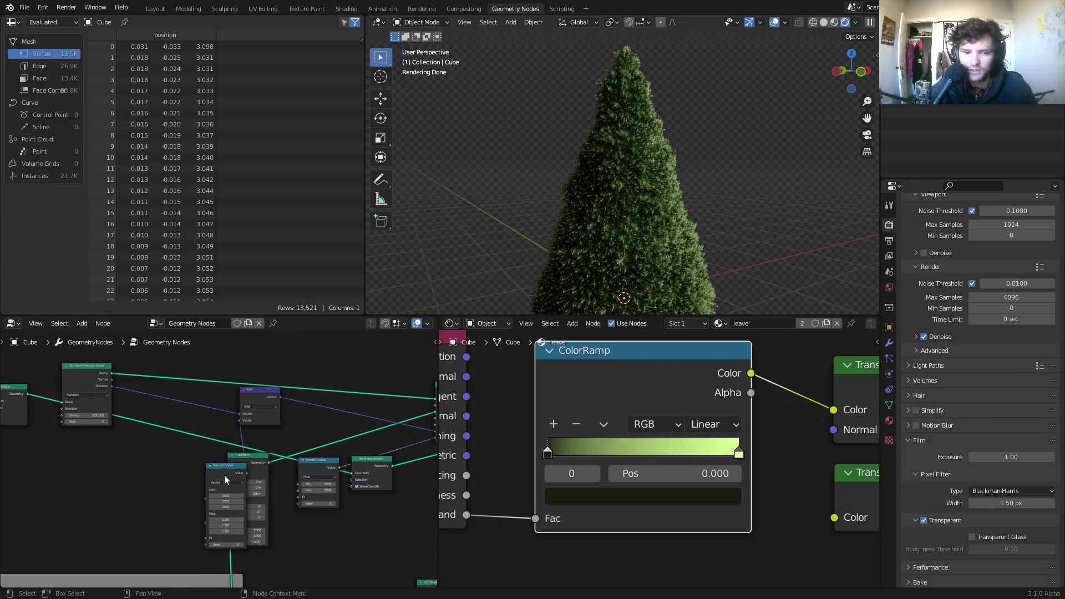
middle_drag(286, 444, 139, 441)
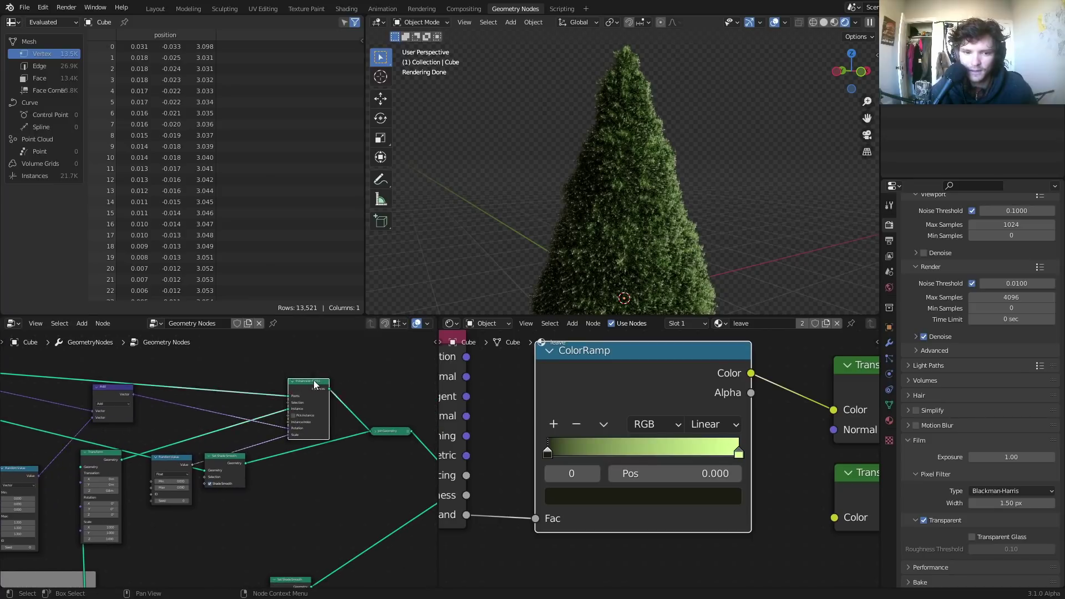
drag(314, 382, 329, 368)
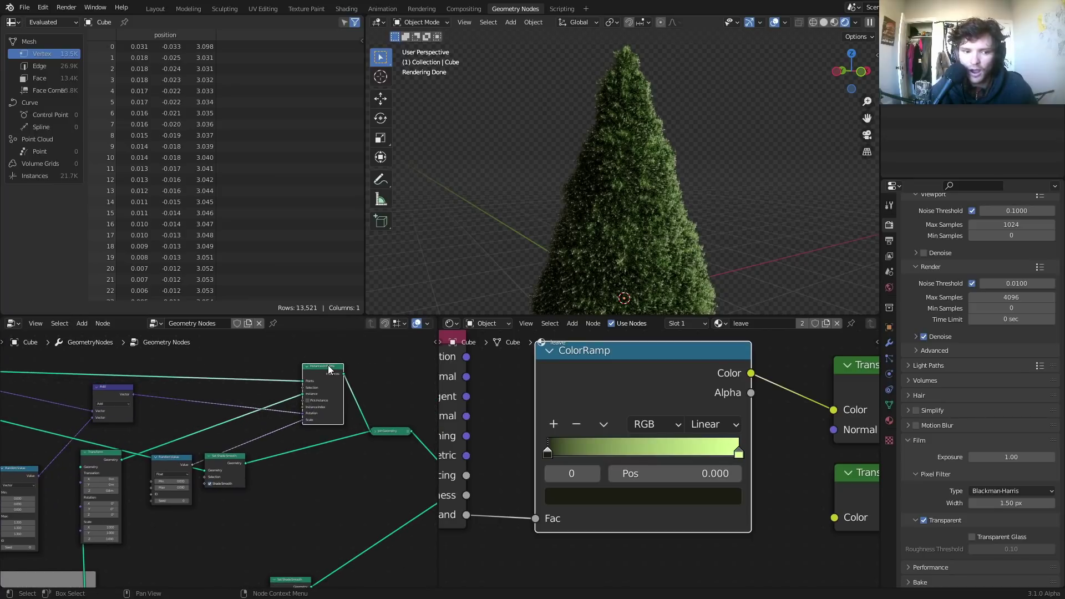
Step: Set the vector Random Value's Max to 2*pi for Z and 1.54 for X and Y to vary the leaf rotation
middle_drag(21, 489, 198, 442)
scroll(200, 447, up, 8)
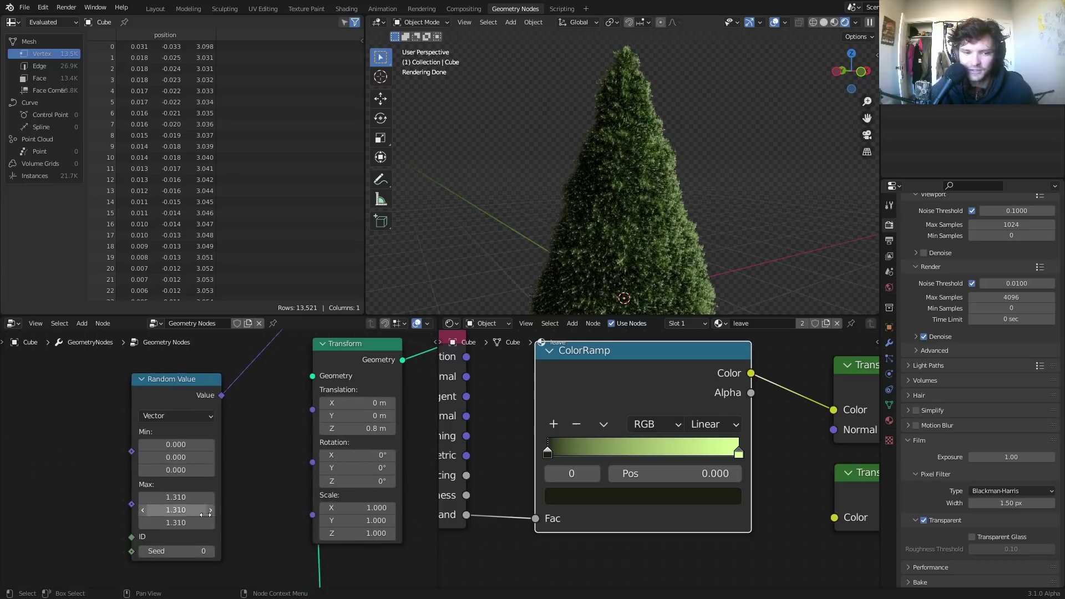
click(187, 528)
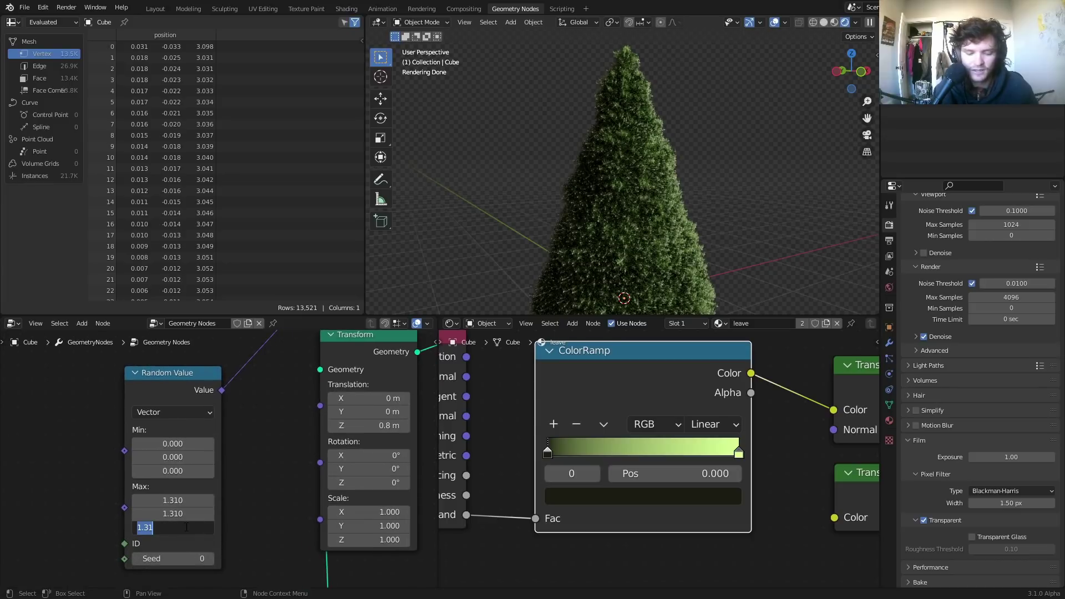
text(2*pi)
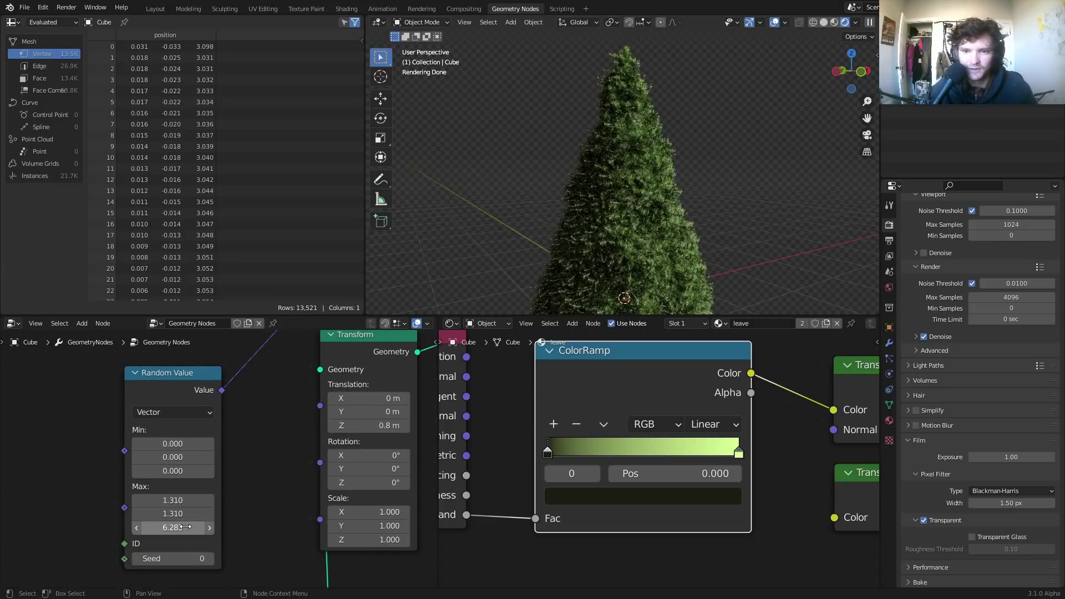
key(Return)
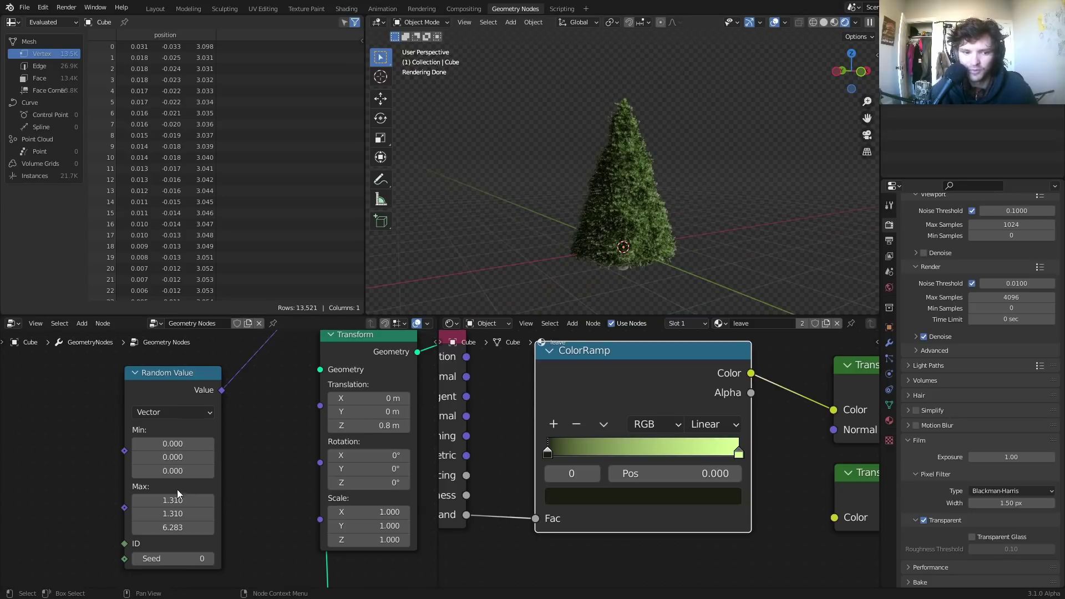
drag(172, 501, 187, 514)
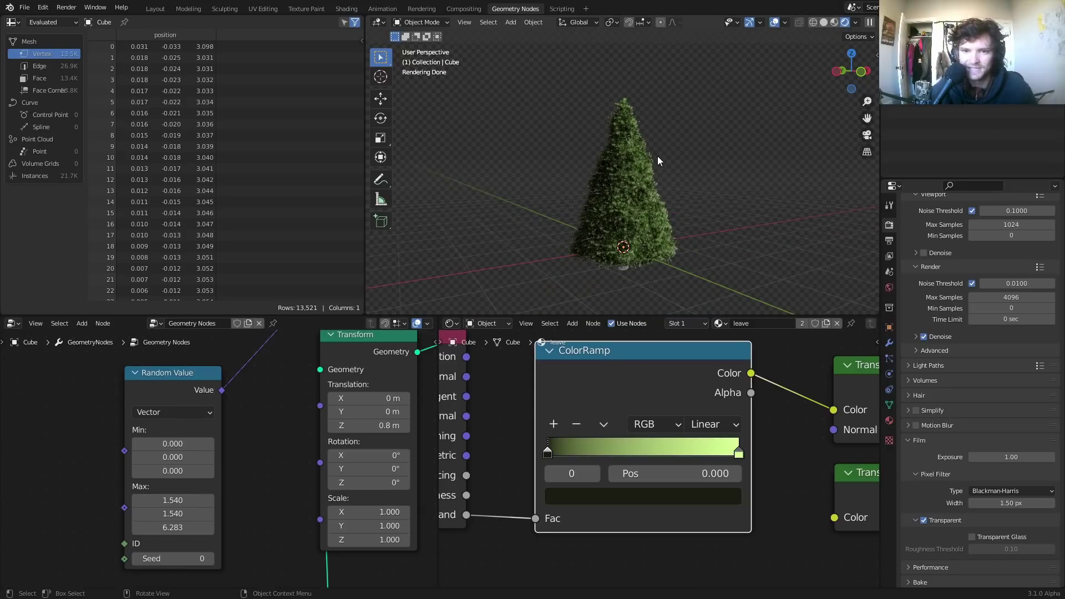
scroll(658, 161, up, 2)
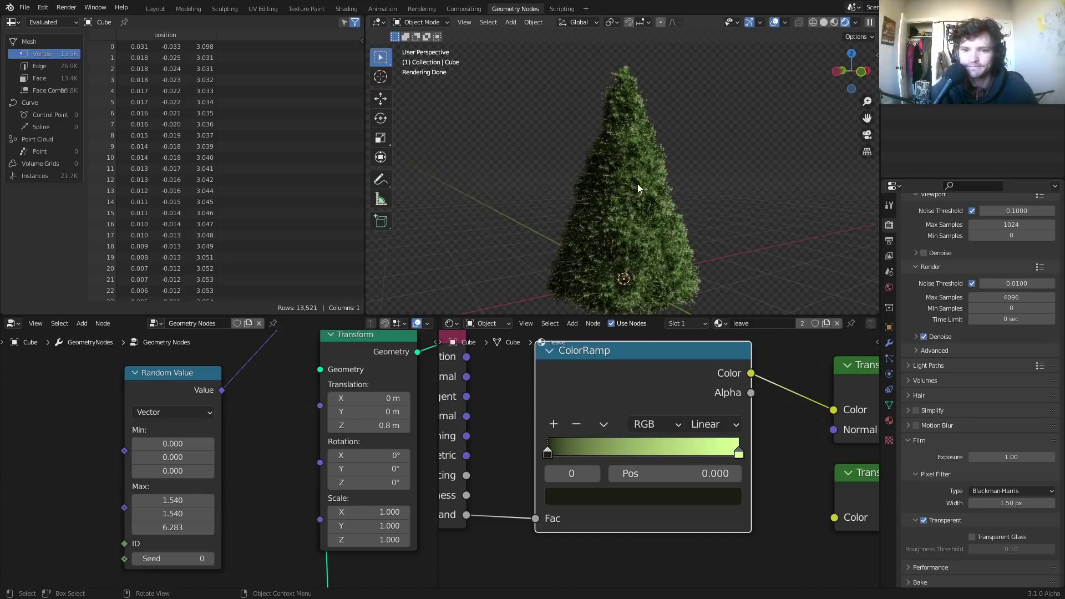
scroll(637, 184, down, 1)
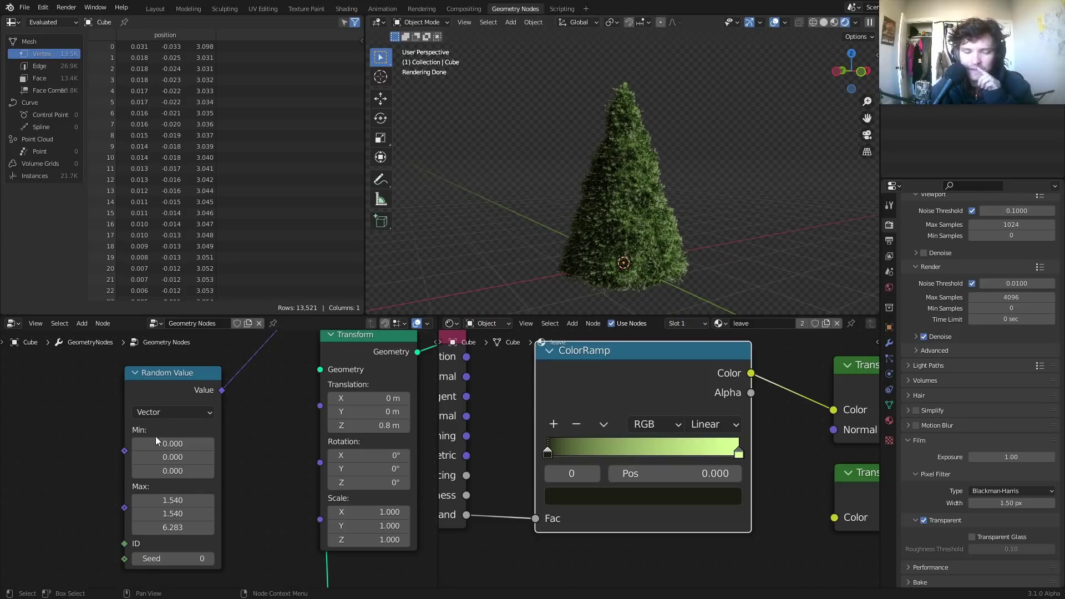
Step: Switch the shader editor to the twig material and examine the twigs on the tree and the nodes that assign their material
scroll(155, 436, down, 3)
click(719, 324)
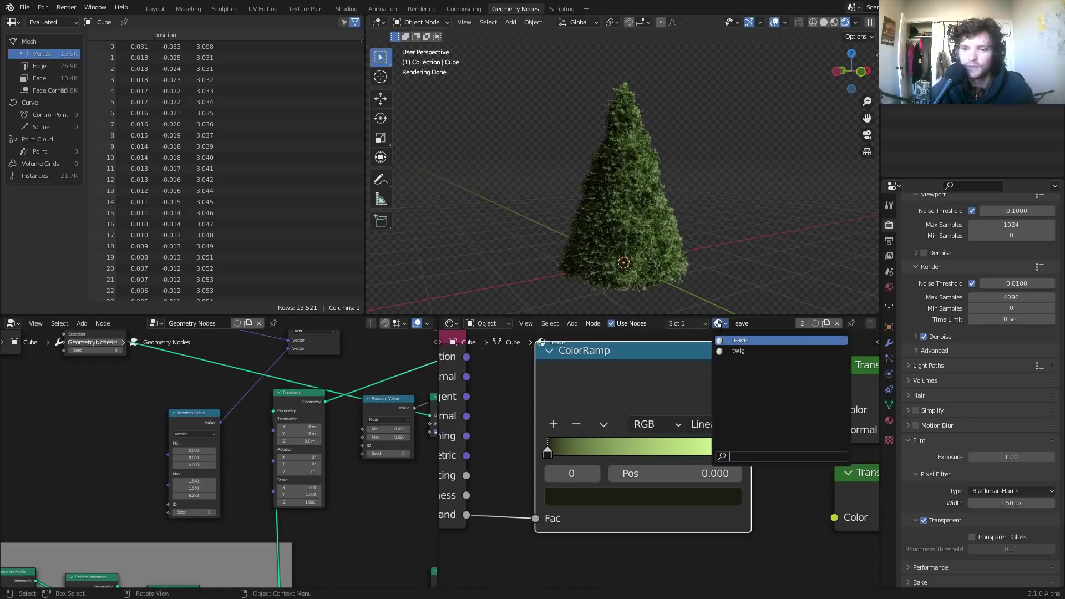
click(738, 350)
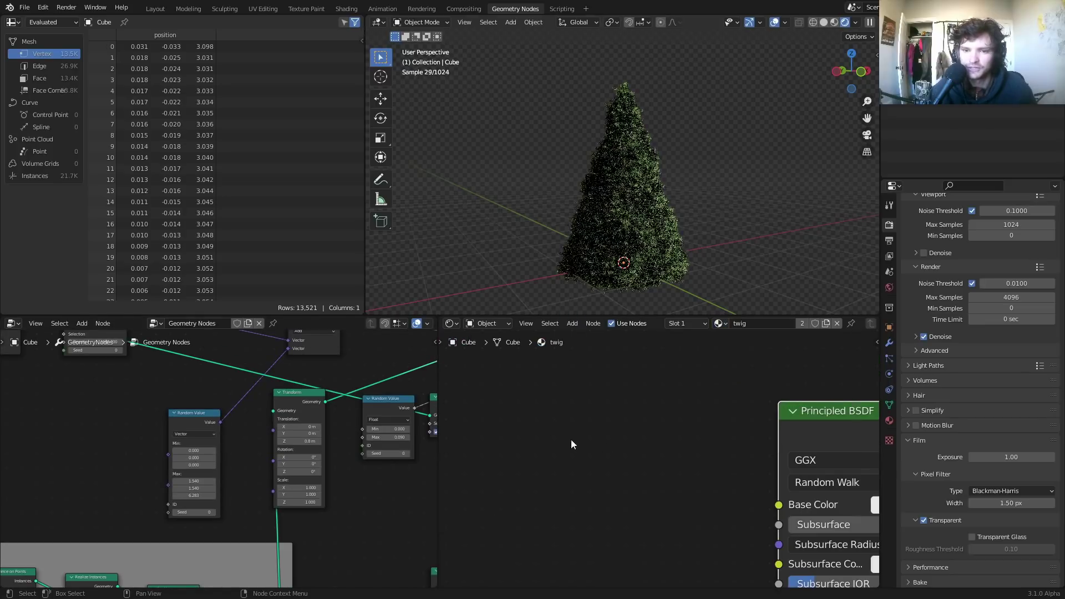
scroll(619, 174, up, 8)
middle_drag(638, 178, 570, 197)
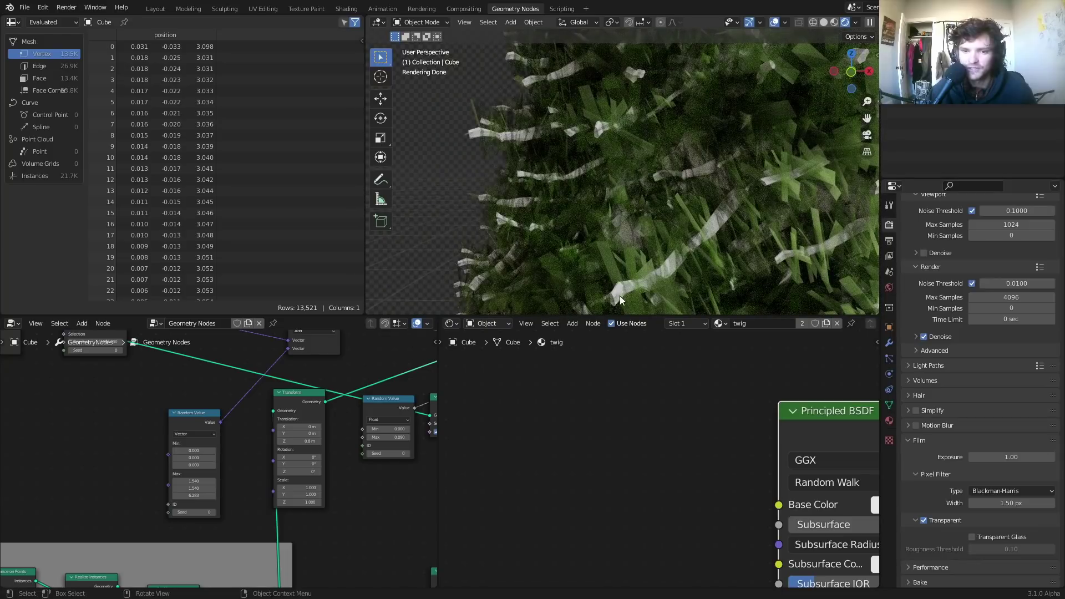
scroll(264, 434, down, 6)
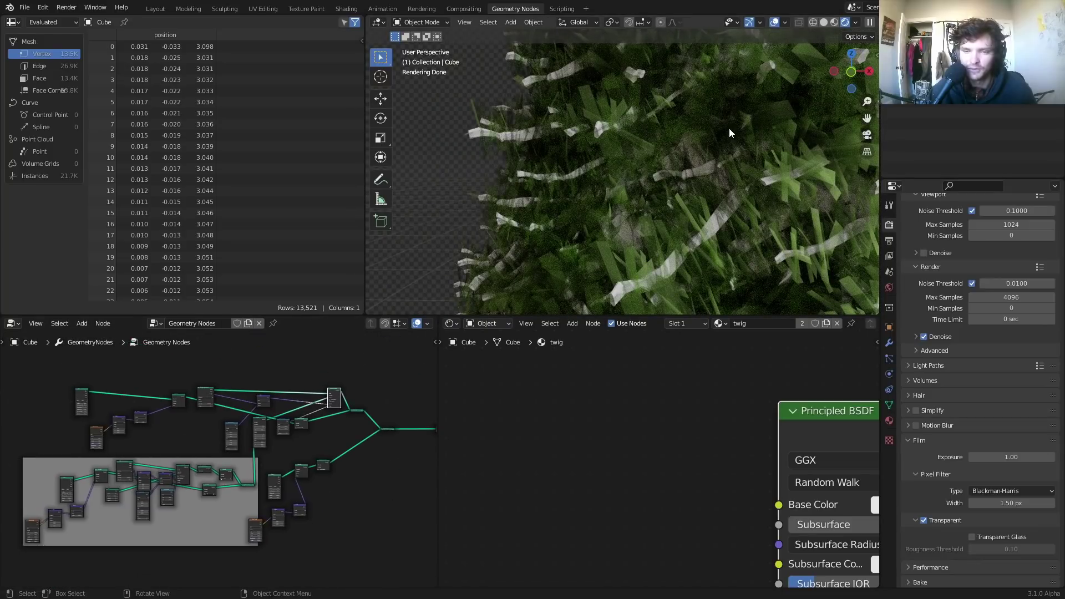
scroll(729, 128, down, 5)
scroll(729, 128, down, 3)
scroll(673, 159, up, 2)
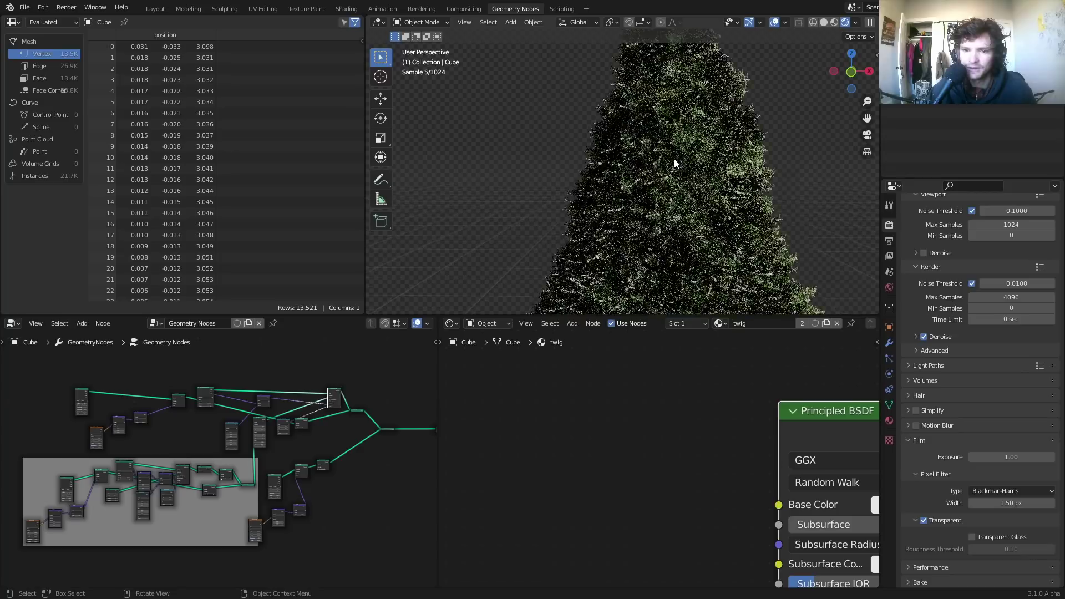
middle_drag(152, 471, 235, 423)
scroll(336, 422, up, 6)
middle_drag(355, 397, 152, 460)
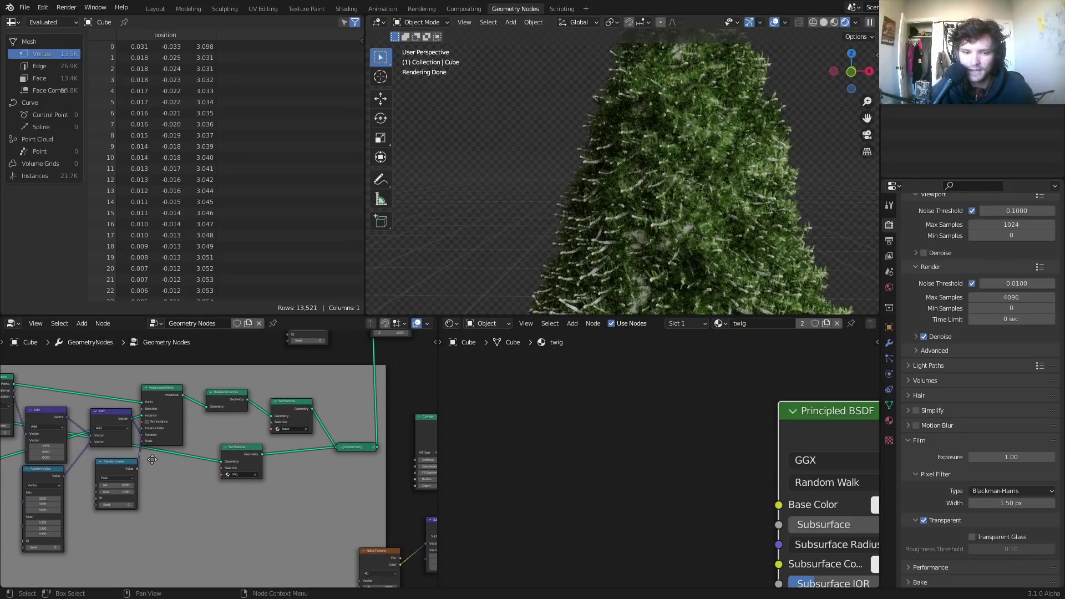
Step: Try a bright red Base Color on the twig material's Principled BSDF, and undo it
scroll(637, 445, down, 5)
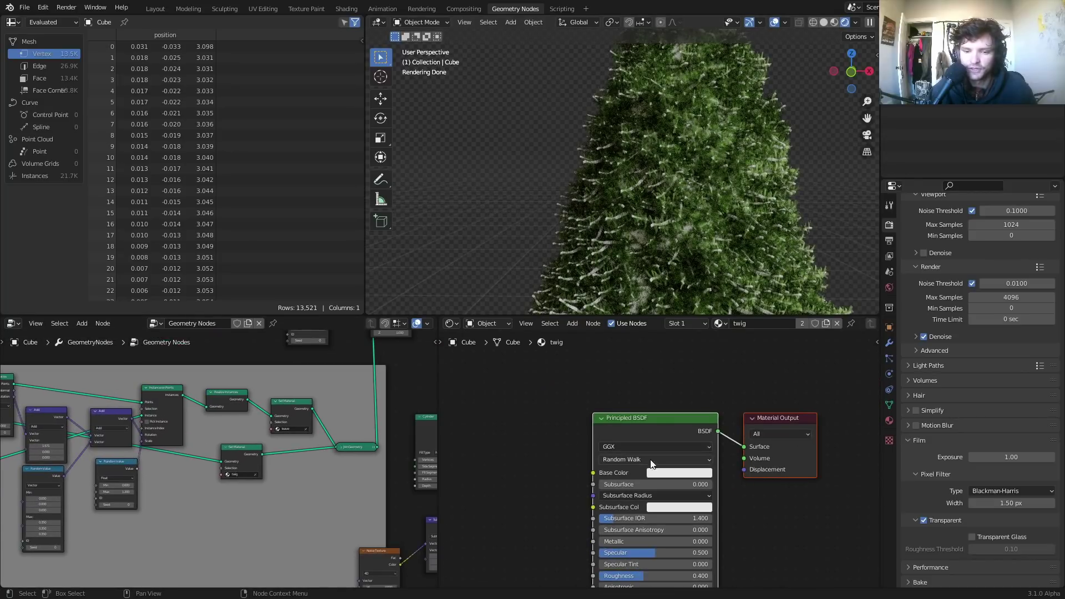
click(677, 474)
click(725, 359)
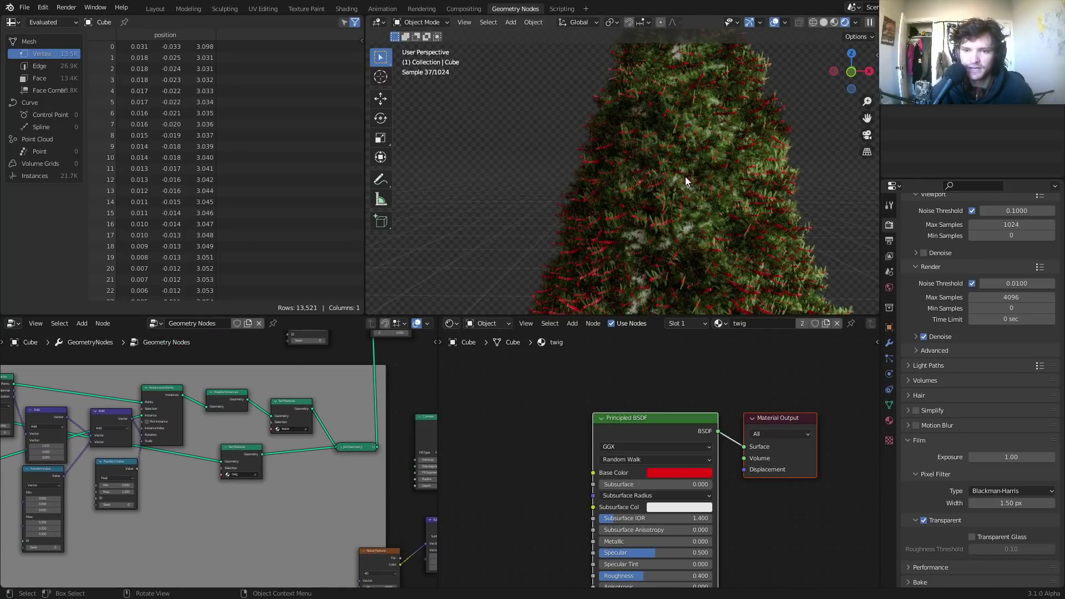
key(ctrl+z)
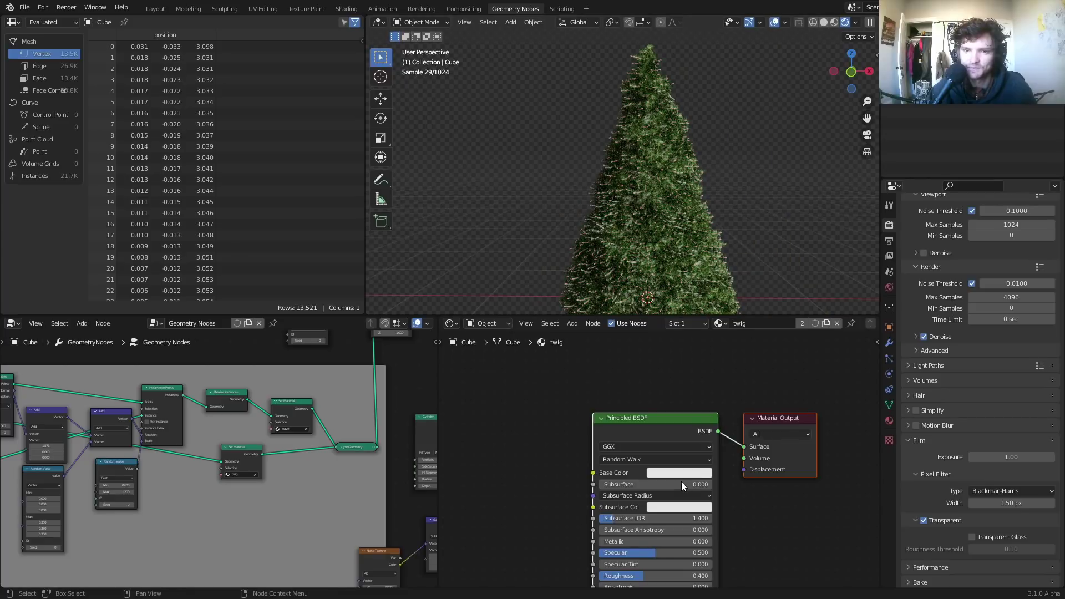
Step: Set the twig material's Base Color to a dark reddish brown, about H 0.028, S 0.893 and V 0.054
click(687, 473)
drag(736, 372, 734, 380)
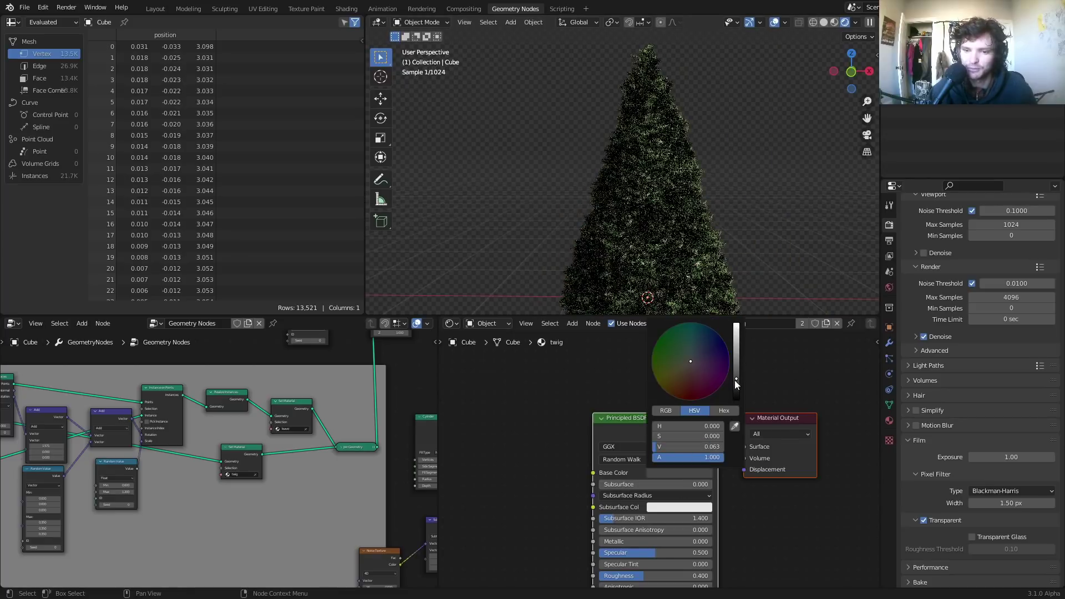
click(682, 389)
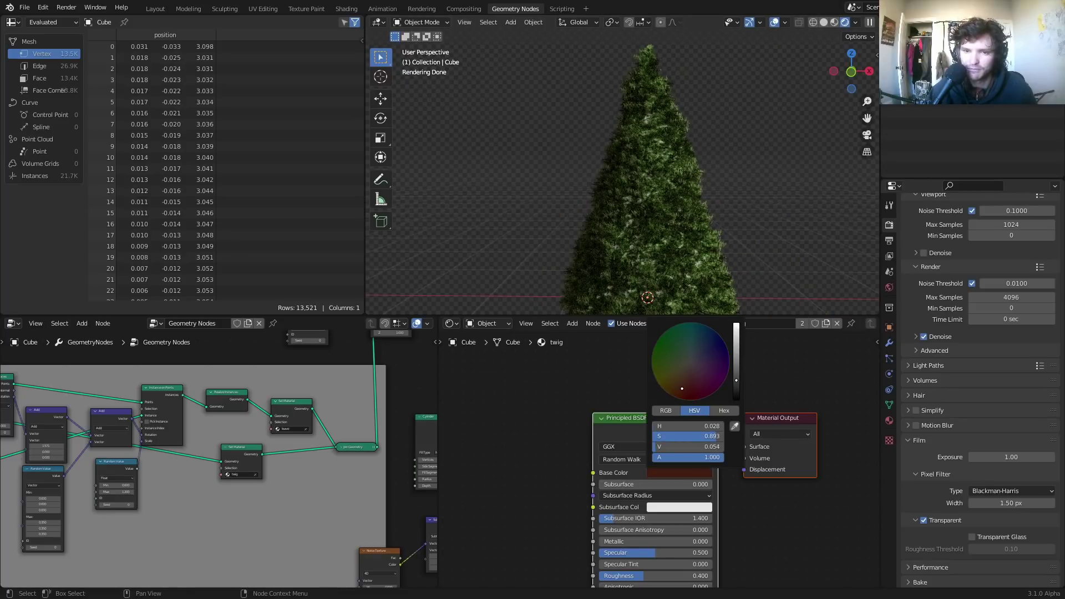
scroll(605, 201, up, 10)
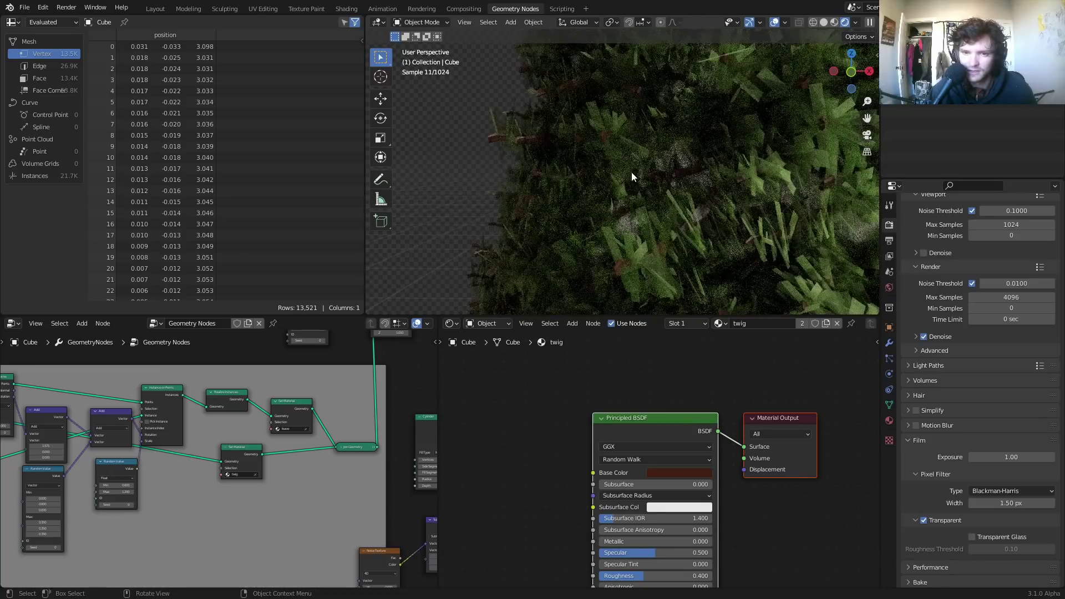
Step: Raise the twig material's Roughness to 0.868 and darken its Base Color to a near-black brown with a Value of about 0.007
scroll(598, 391, up, 3)
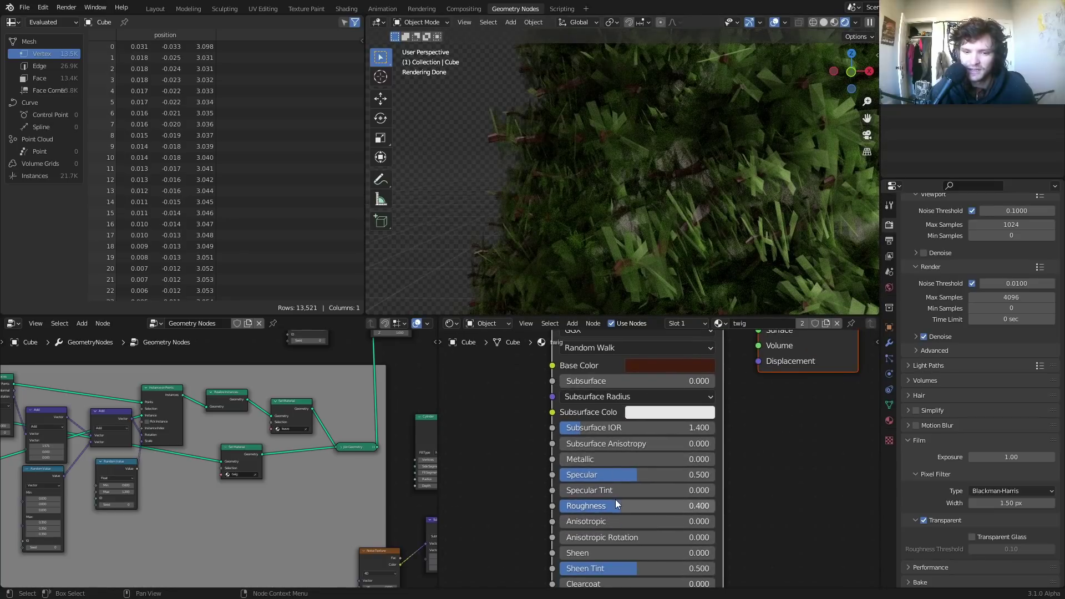
drag(614, 505, 694, 506)
middle_drag(727, 440, 714, 492)
click(677, 415)
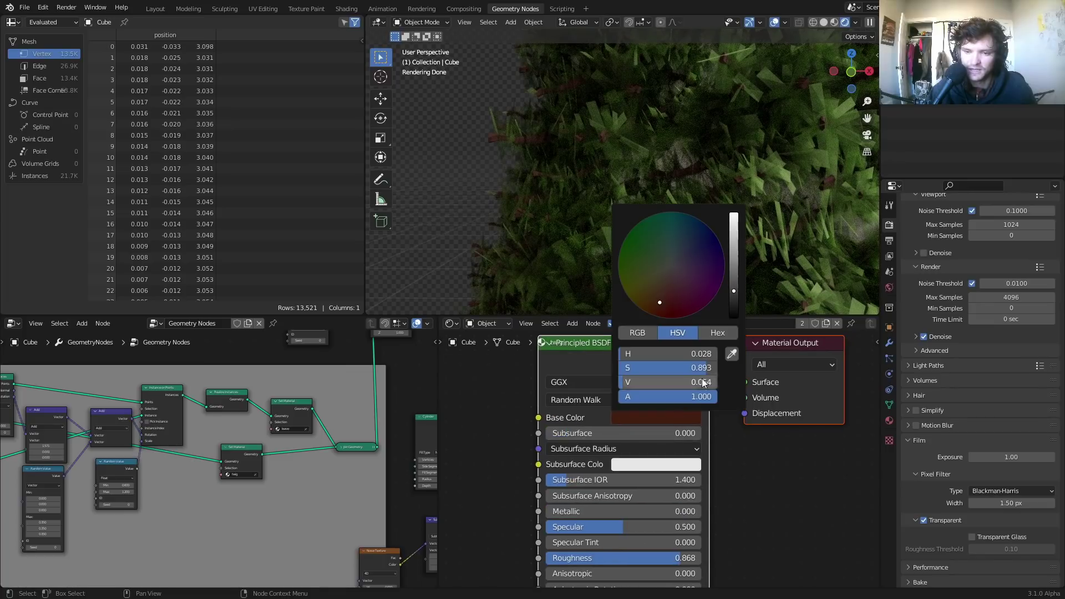
click(734, 311)
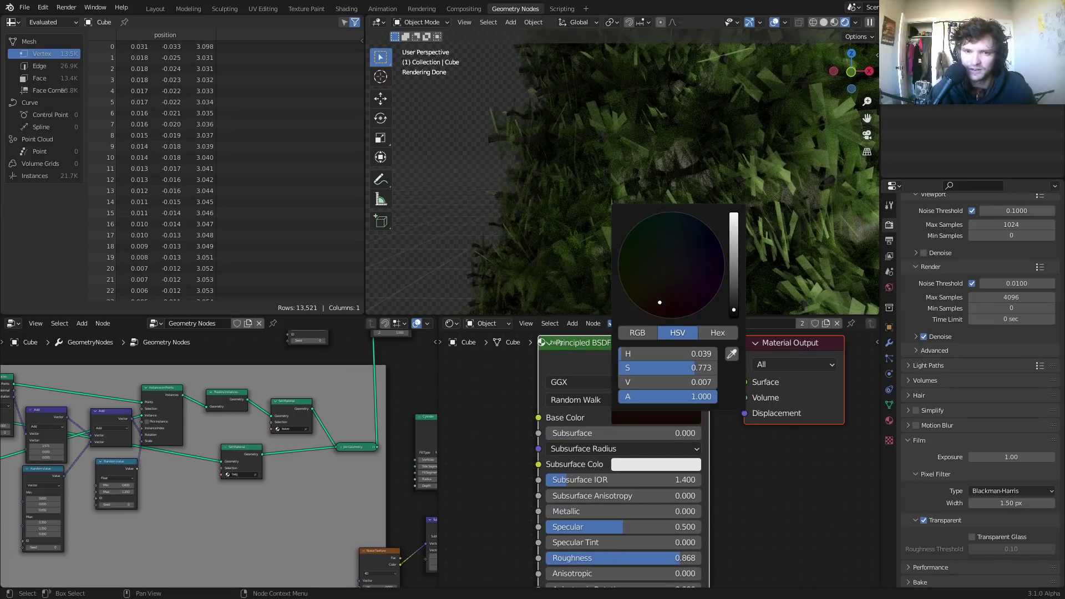
drag(734, 309, 734, 311)
scroll(605, 211, down, 8)
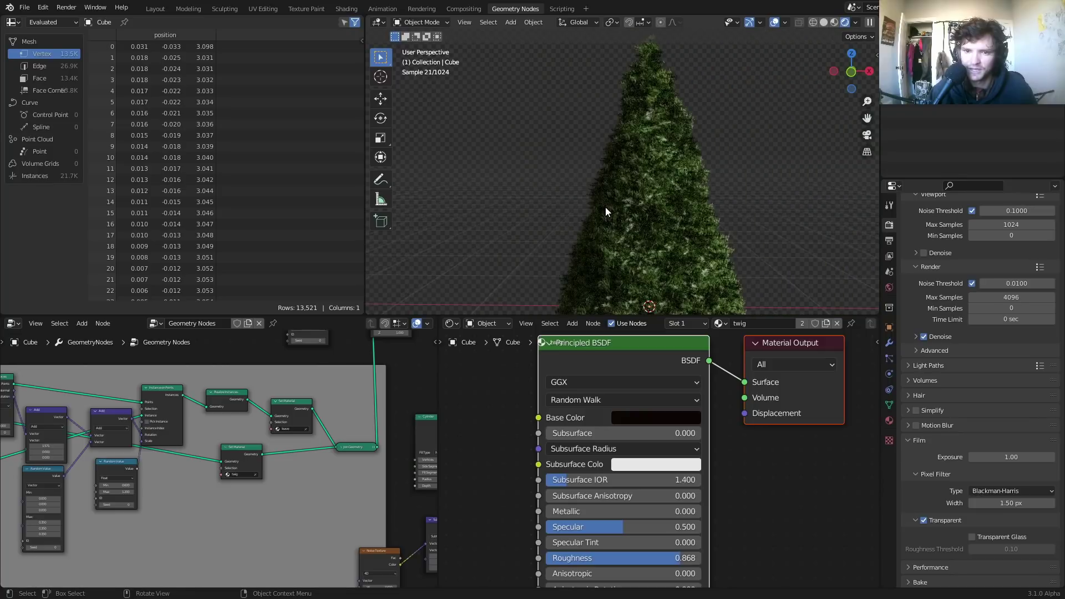
Step: Save the blend file
scroll(178, 421, down, 7)
middle_drag(357, 342, 266, 436)
middle_drag(354, 411, 260, 435)
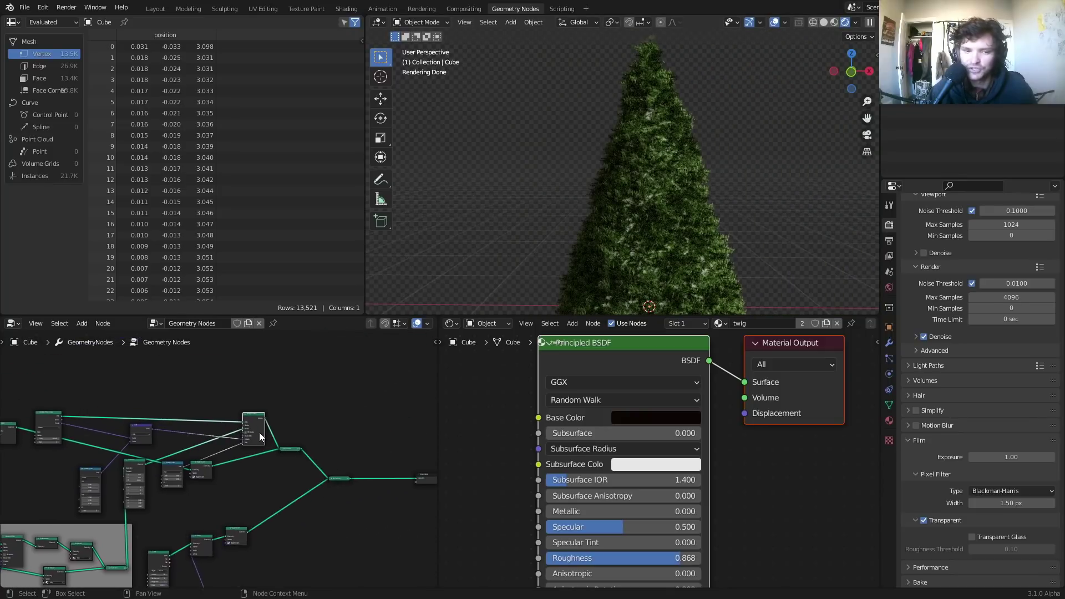
scroll(260, 435, up, 5)
scroll(257, 466, up, 3)
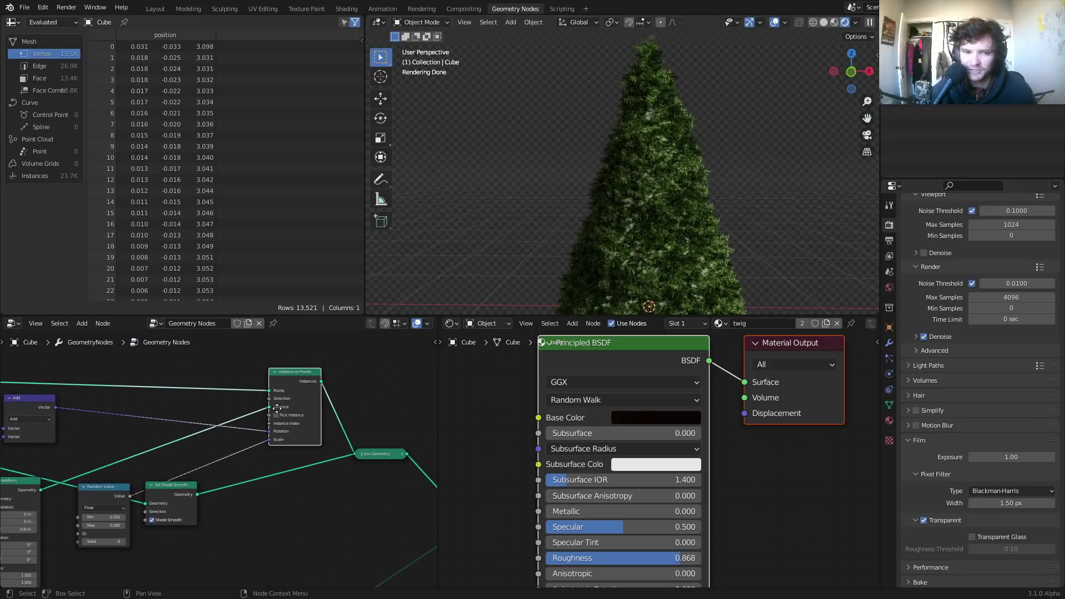
key(ctrl+s)
Step: Insert a Set Material node between Set Shade Smooth and the upper Join Geometry, and assign it the twig material
scroll(257, 466, down, 6)
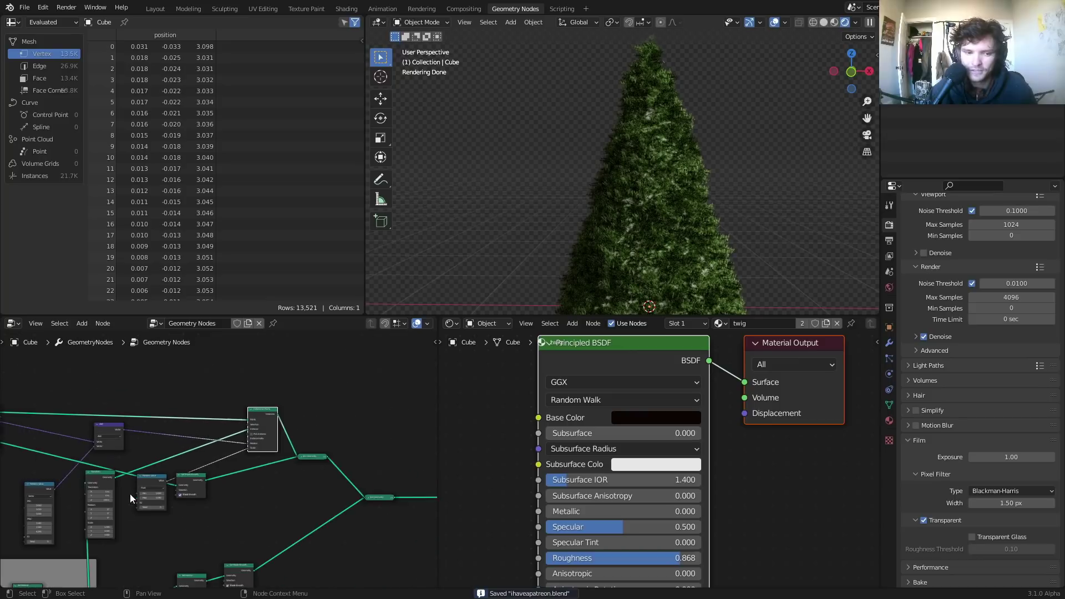
scroll(241, 442, up, 8)
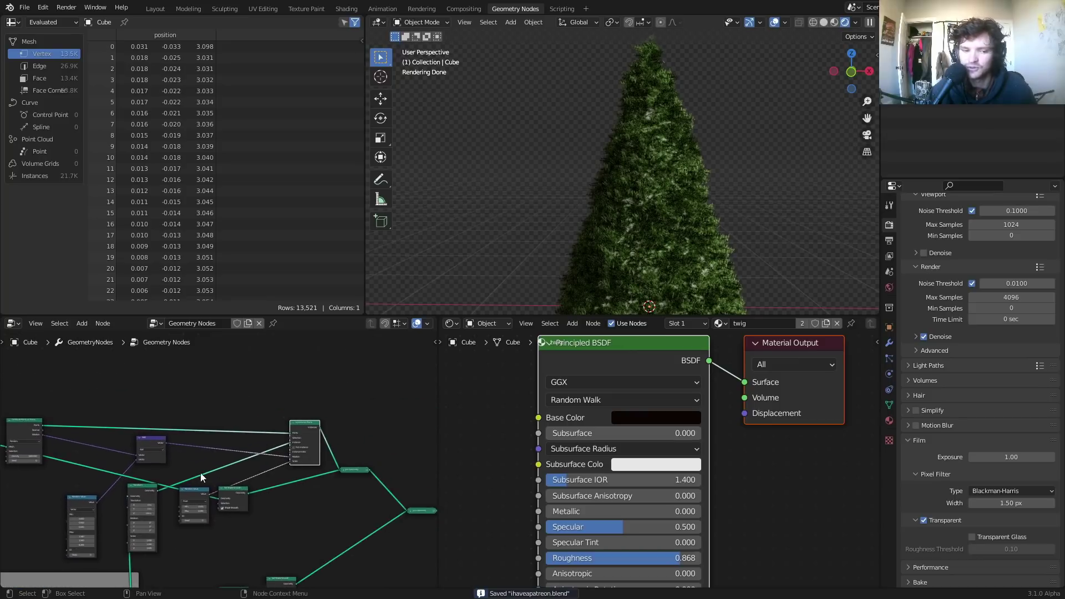
key(shift+a)
text(set)
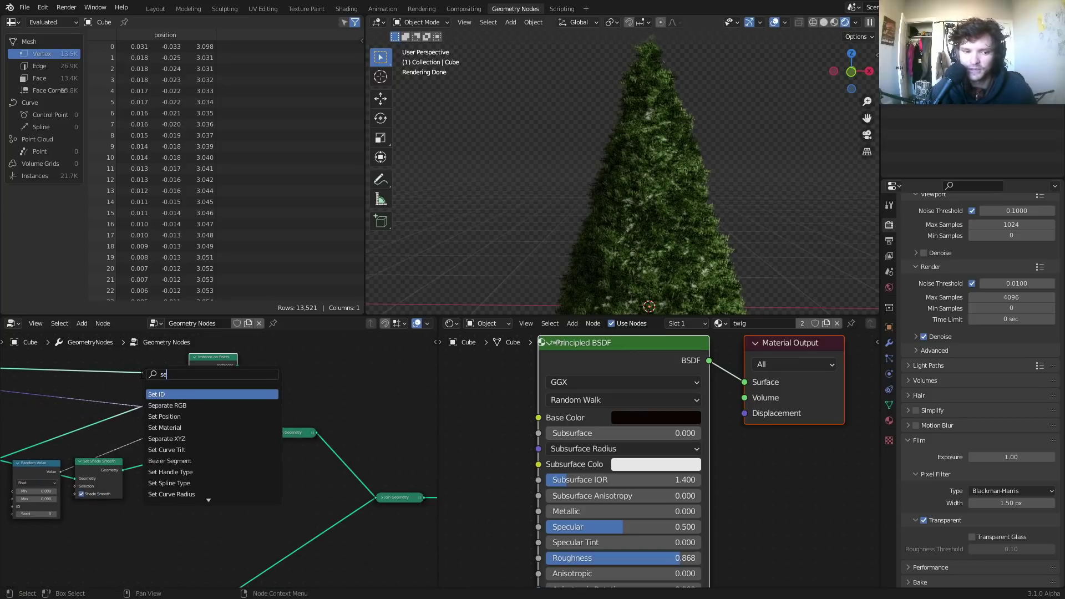
click(174, 417)
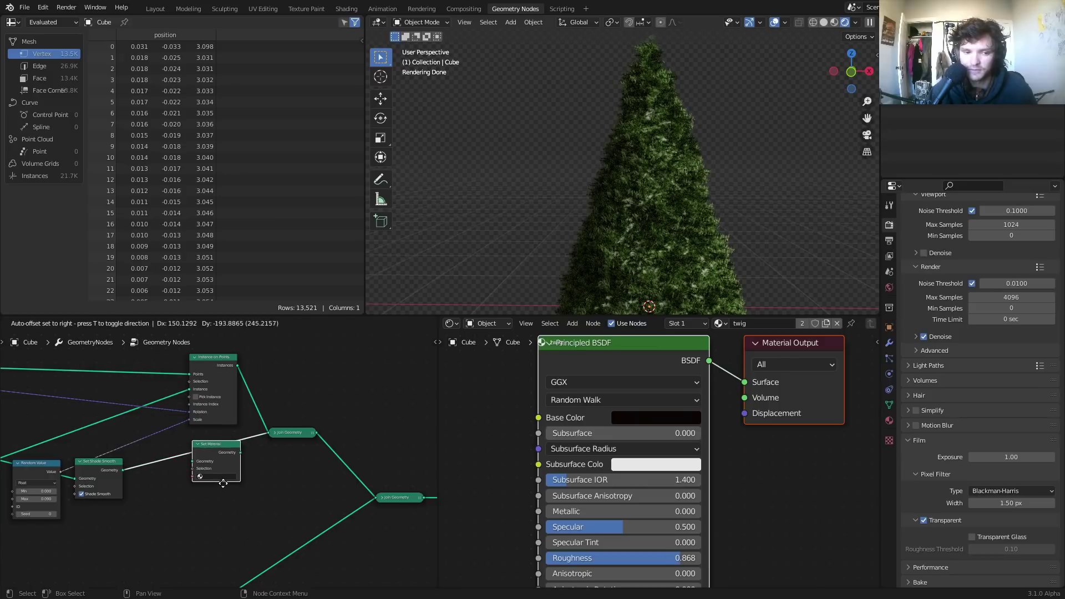
click(203, 482)
click(202, 477)
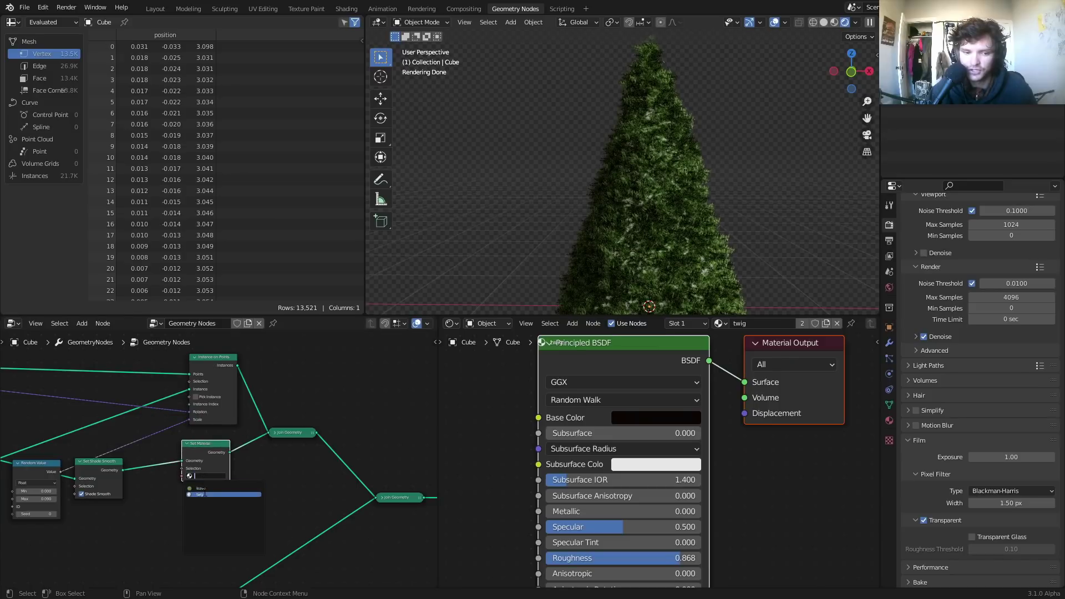
click(206, 493)
scroll(687, 208, down, 3)
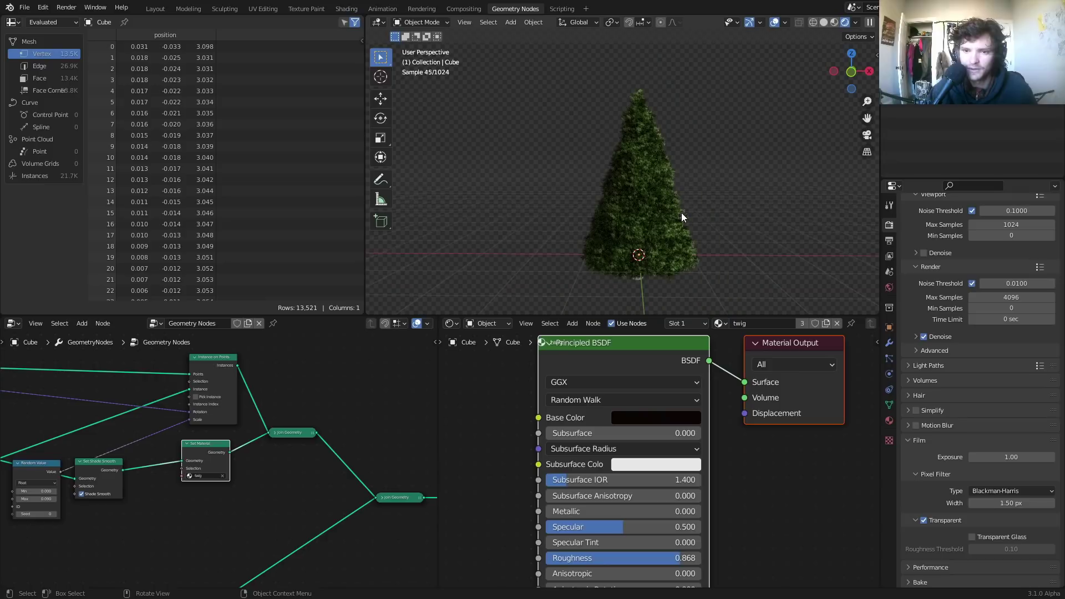
middle_drag(681, 212, 664, 165)
scroll(660, 191, up, 8)
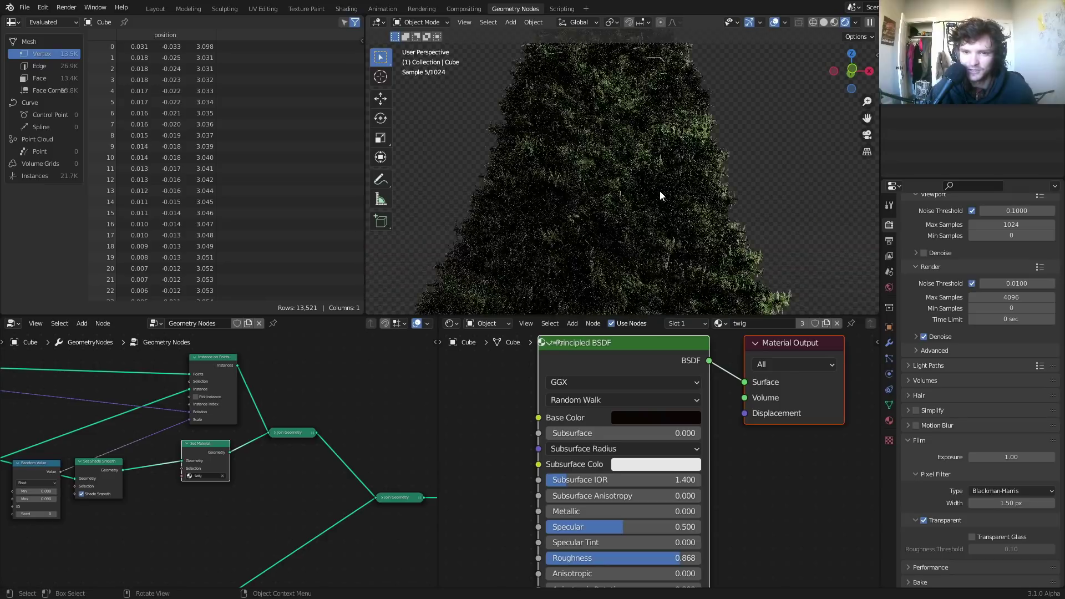
scroll(630, 214, down, 8)
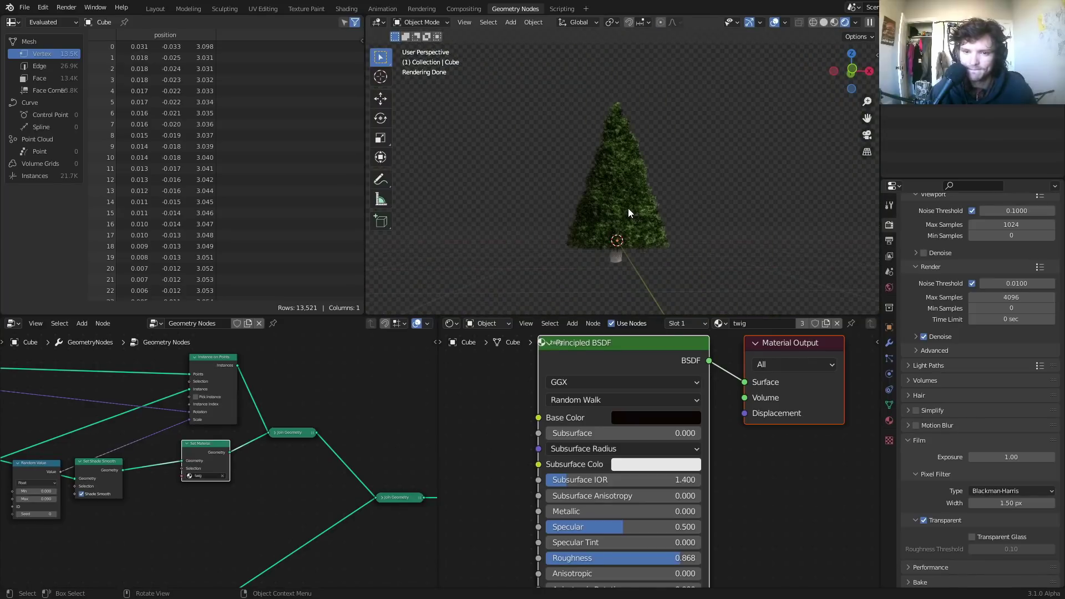
middle_drag(636, 212, 630, 234)
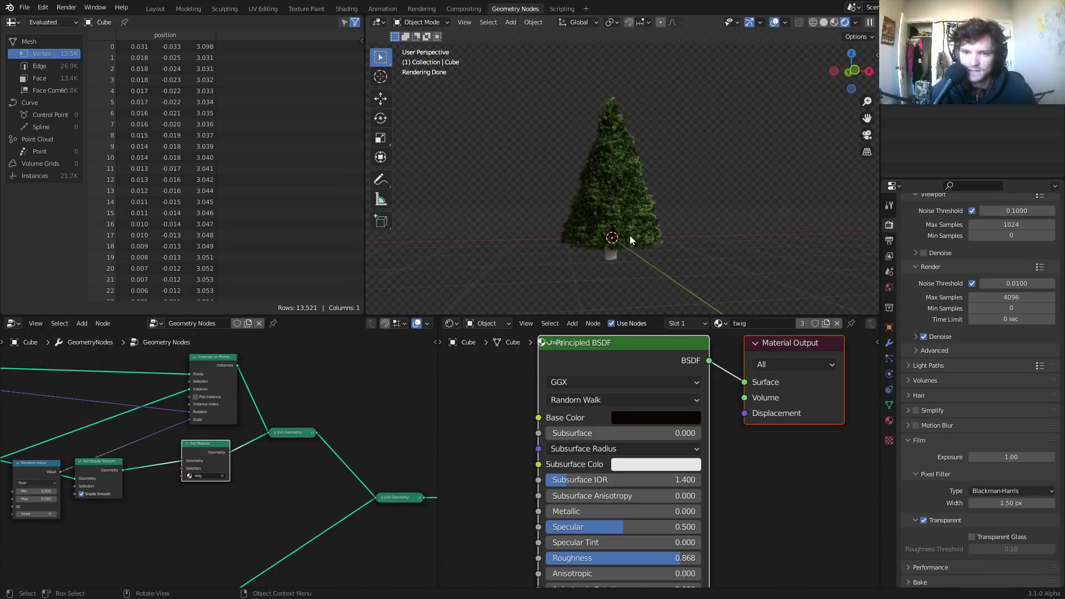
Step: Switch the shader editor to the leave material and try a different colour for the ColorRamp's dark first stop
click(721, 323)
click(733, 345)
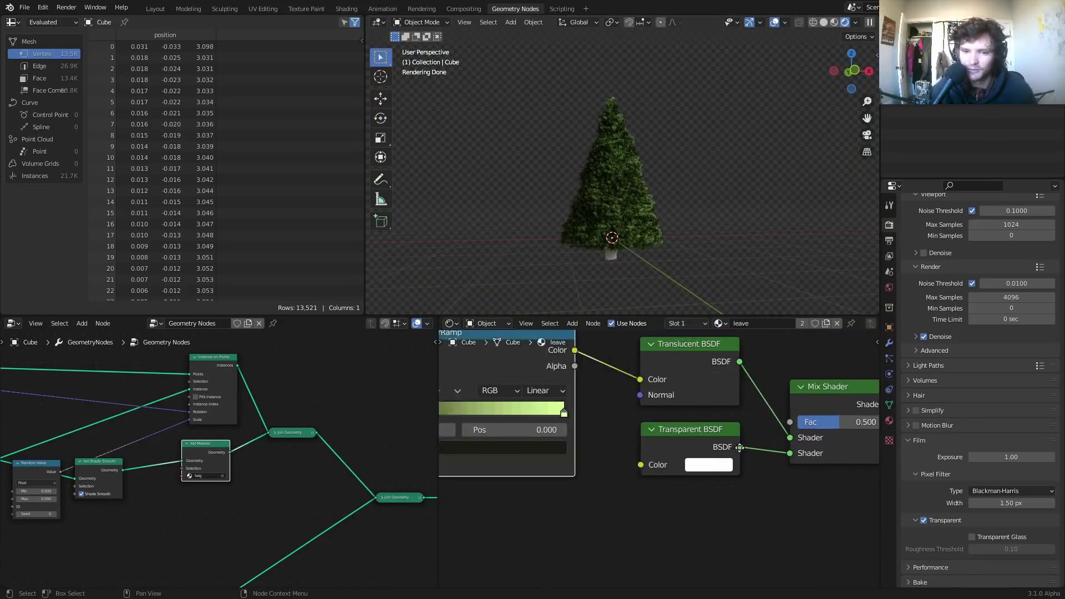
middle_drag(739, 447, 860, 461)
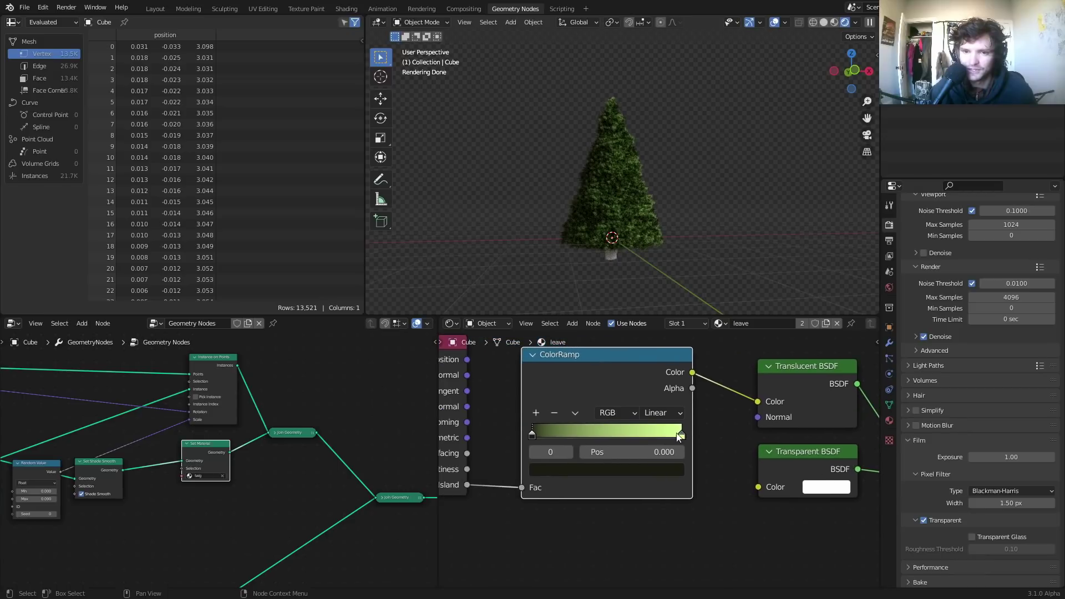
click(580, 469)
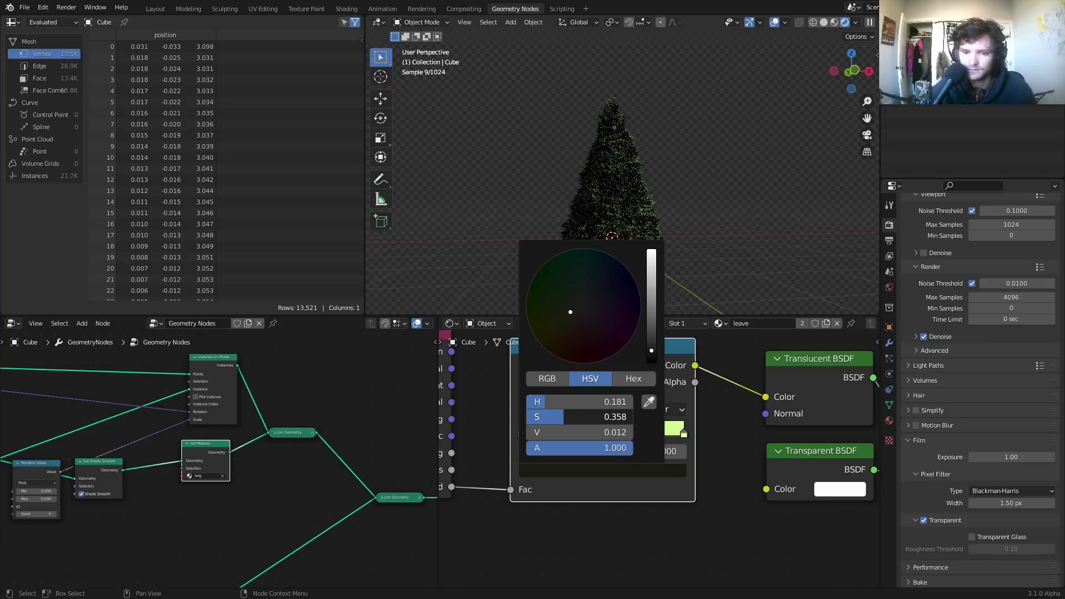
drag(570, 312, 638, 302)
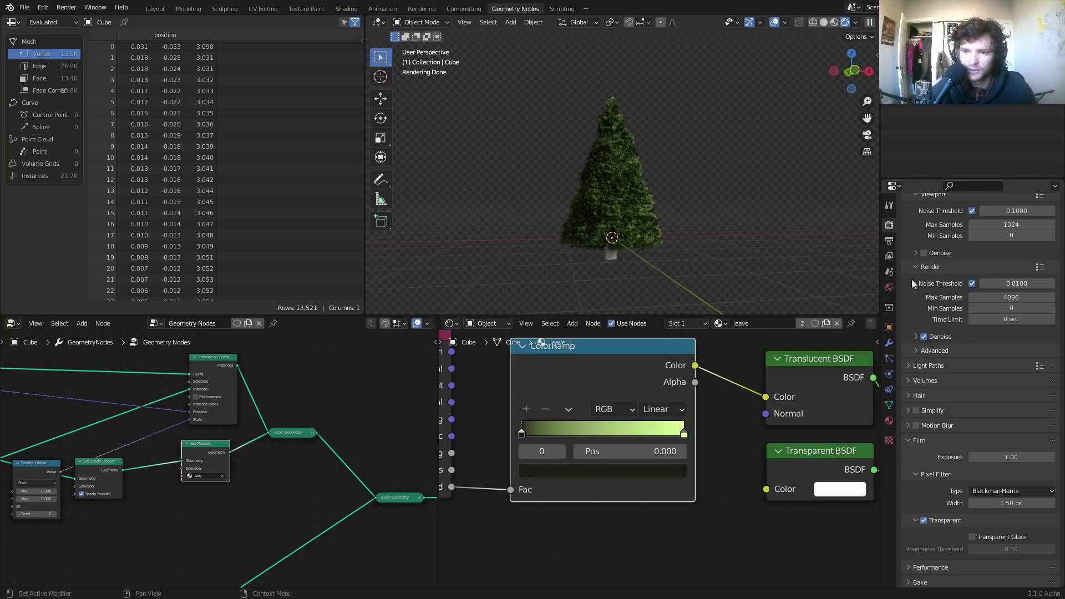
Step: Replace the world's environment texture with leadenhall_market_2k.hdr and check the tree under the new lighting
click(889, 287)
click(1039, 307)
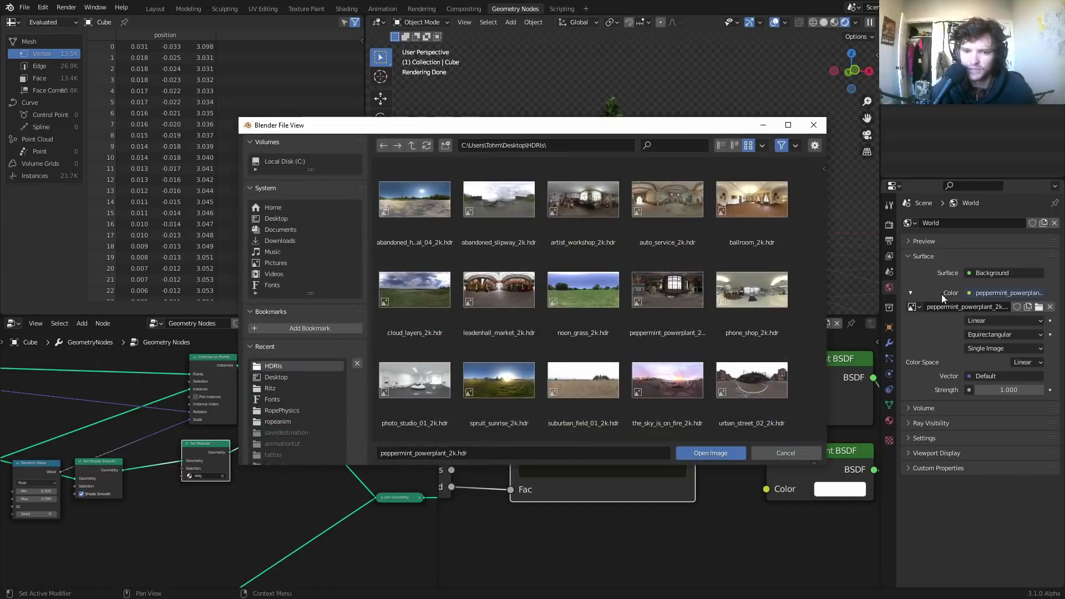
double_click(467, 281)
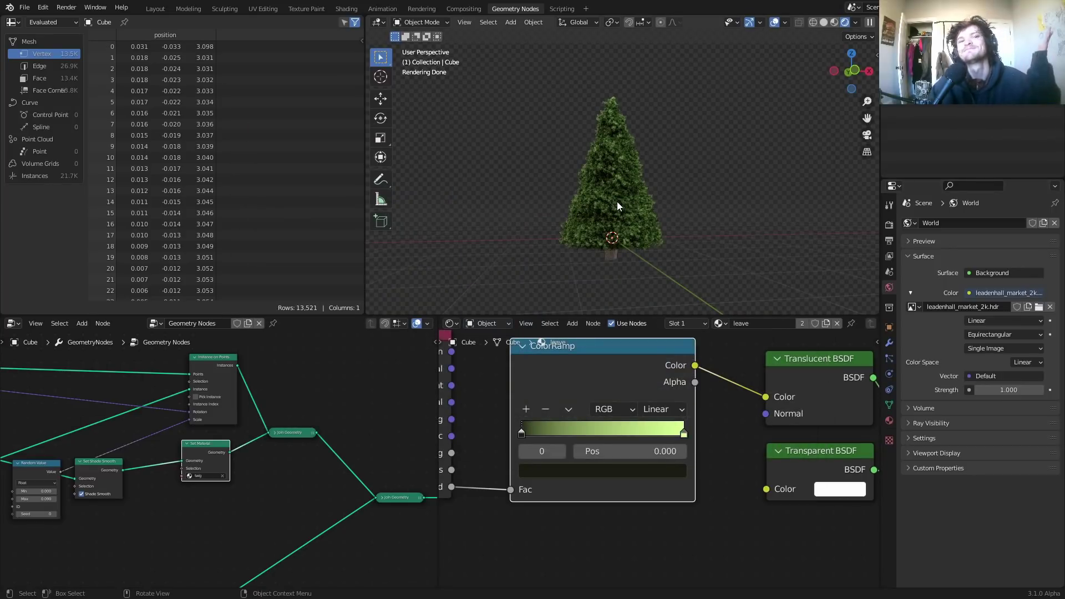
middle_drag(624, 188, 668, 199)
scroll(667, 198, up, 2)
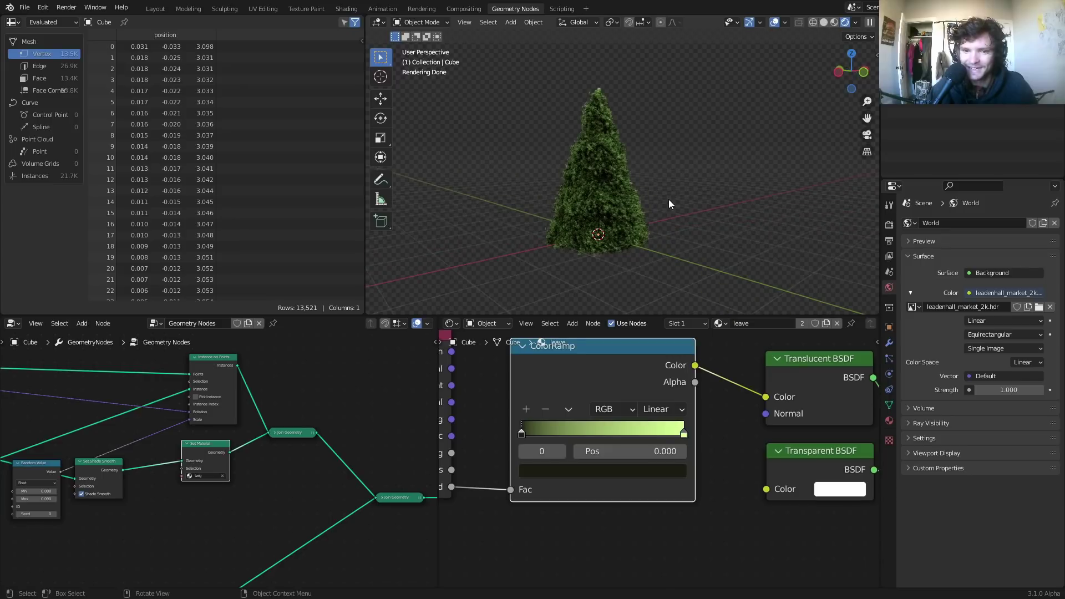
scroll(644, 206, up, 2)
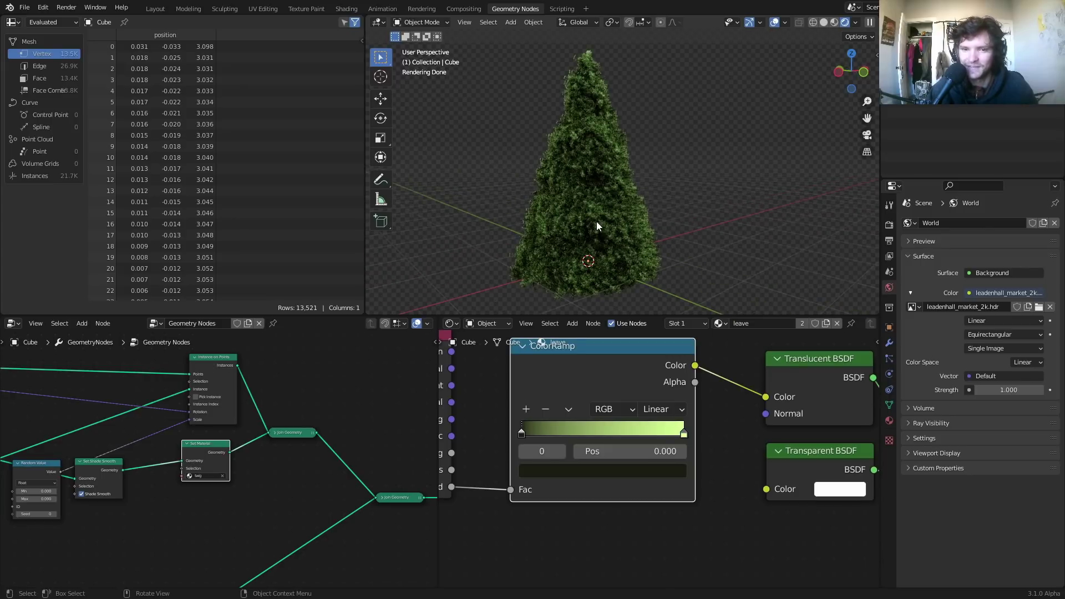
Step: Duplicate the twig Set Material node and insert the copy between the trunk's Set Shade Smooth and the final Join Geometry
mouse_move(596, 221)
middle_down()
mouse_move(577, 209)
mouse_move(591, 204)
middle_up()
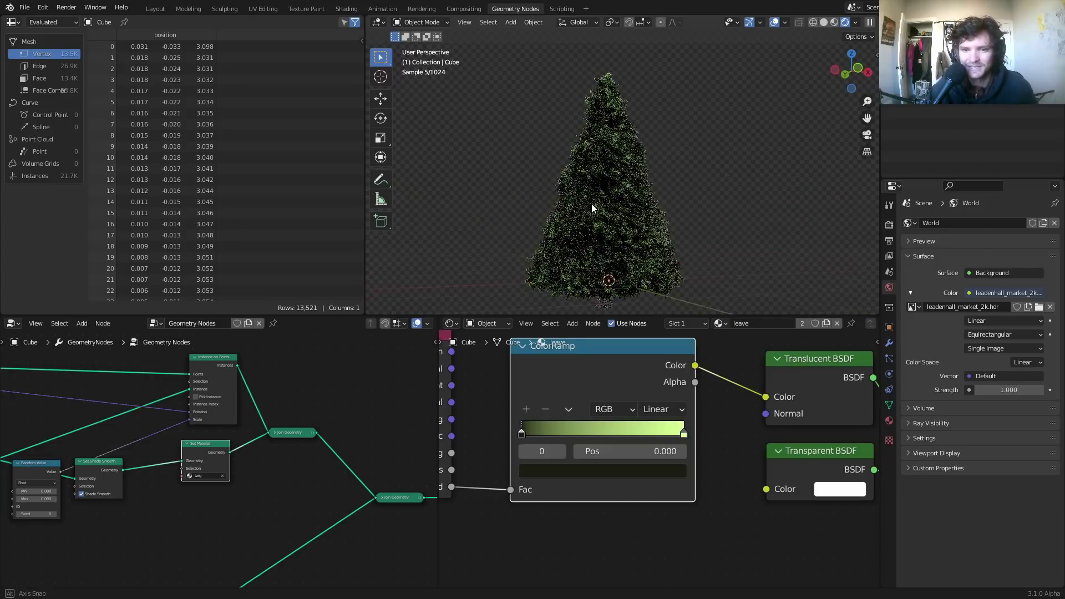
scroll(590, 204, down, 2)
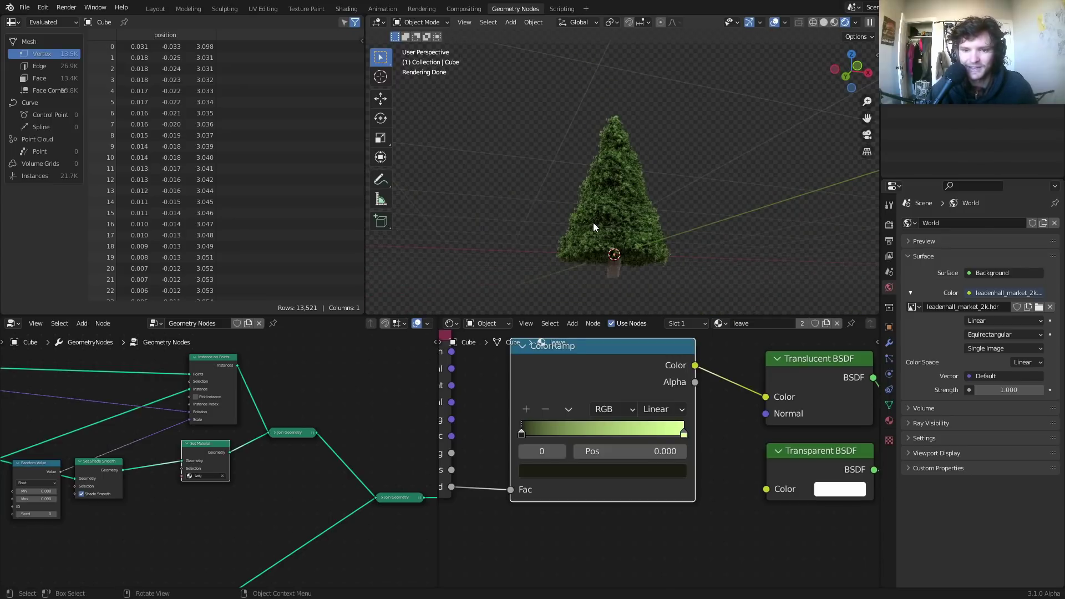
scroll(255, 427, down, 4)
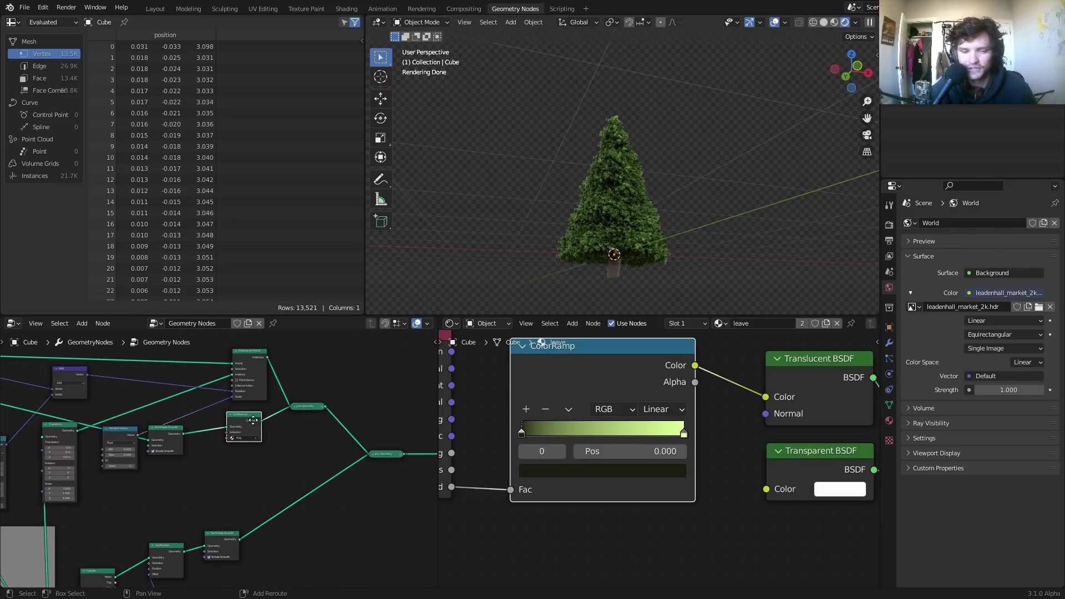
key(shift+d)
click(286, 515)
Step: Frame the trunk in front orthographic view and switch the object shader editor to the twig material
middle_drag(617, 294, 616, 247)
click(858, 71)
scroll(660, 176, up, 8)
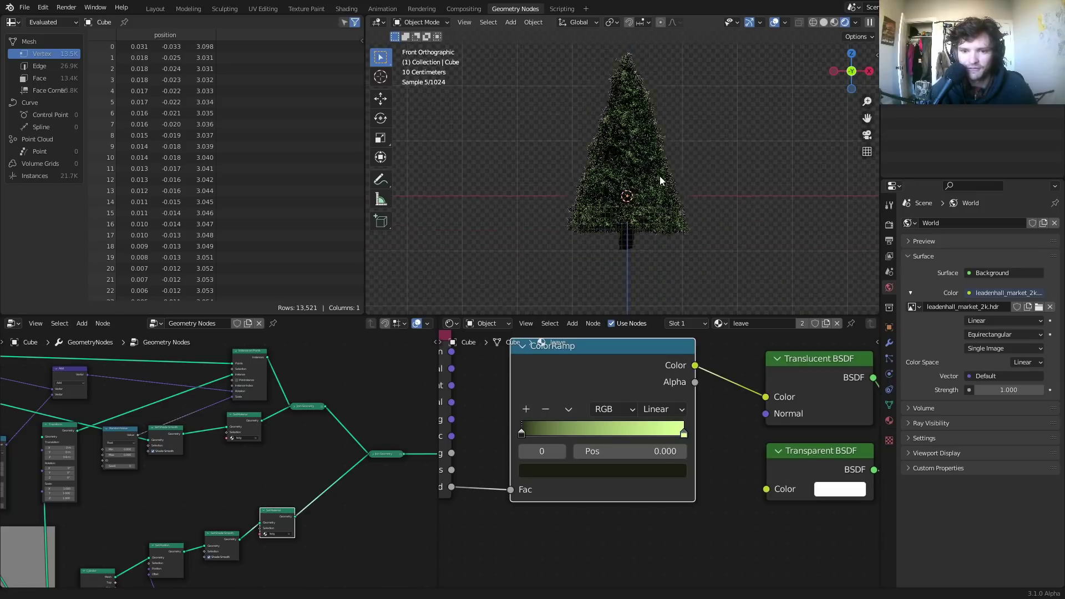
scroll(636, 240, down, 8)
shift+middle_drag(604, 299, 582, 244)
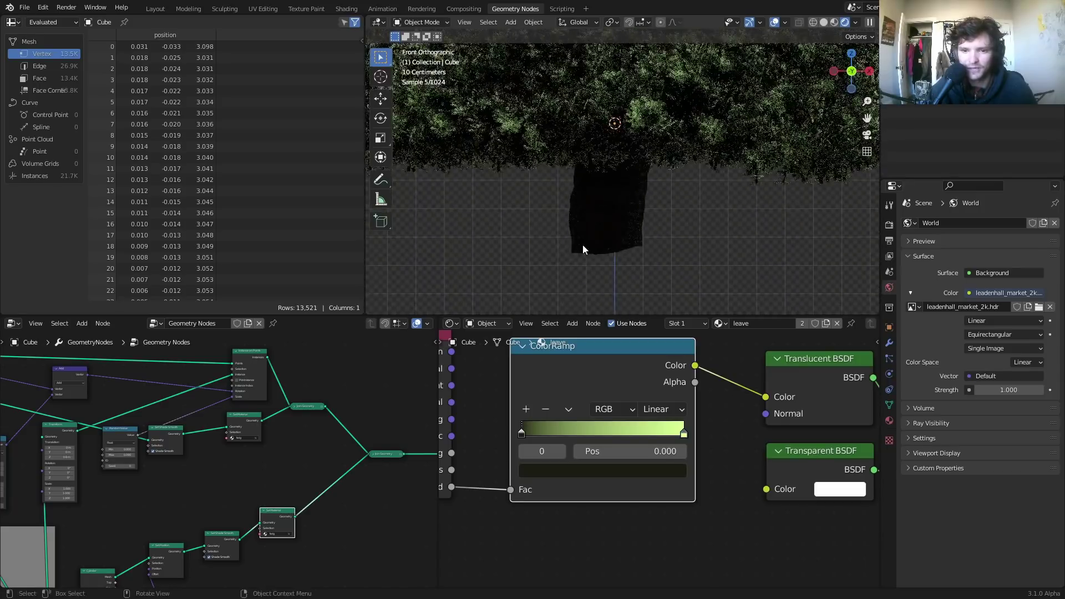
click(611, 201)
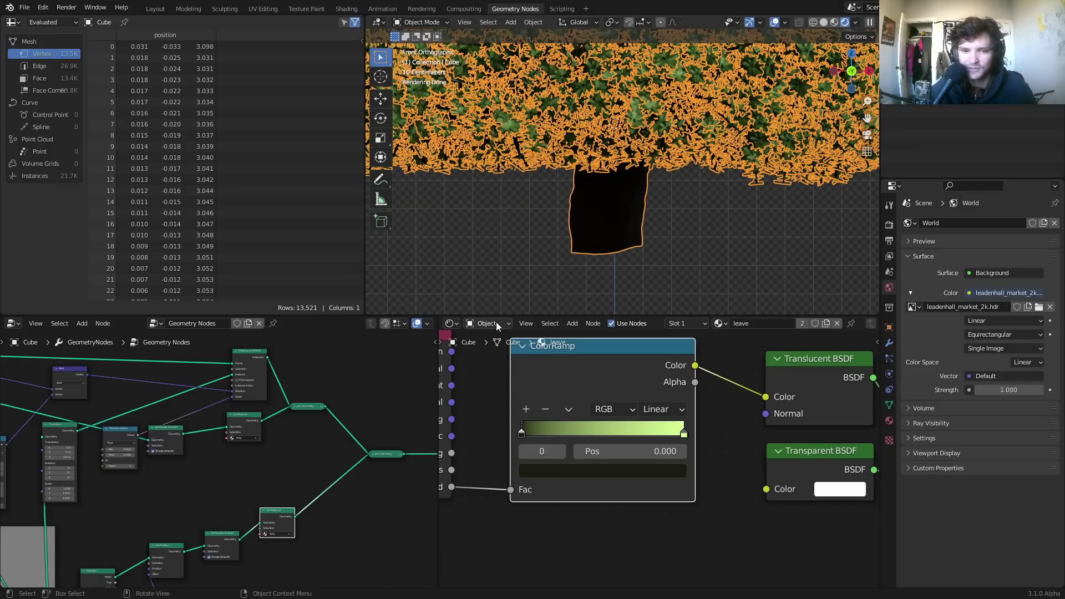
click(496, 322)
click(489, 347)
click(490, 325)
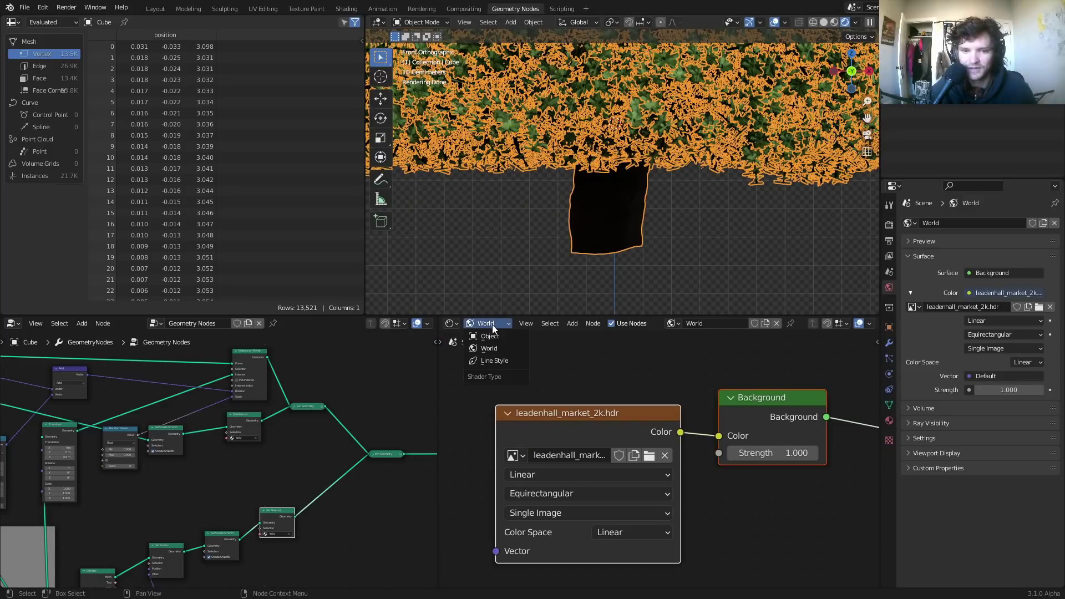
click(486, 333)
click(719, 322)
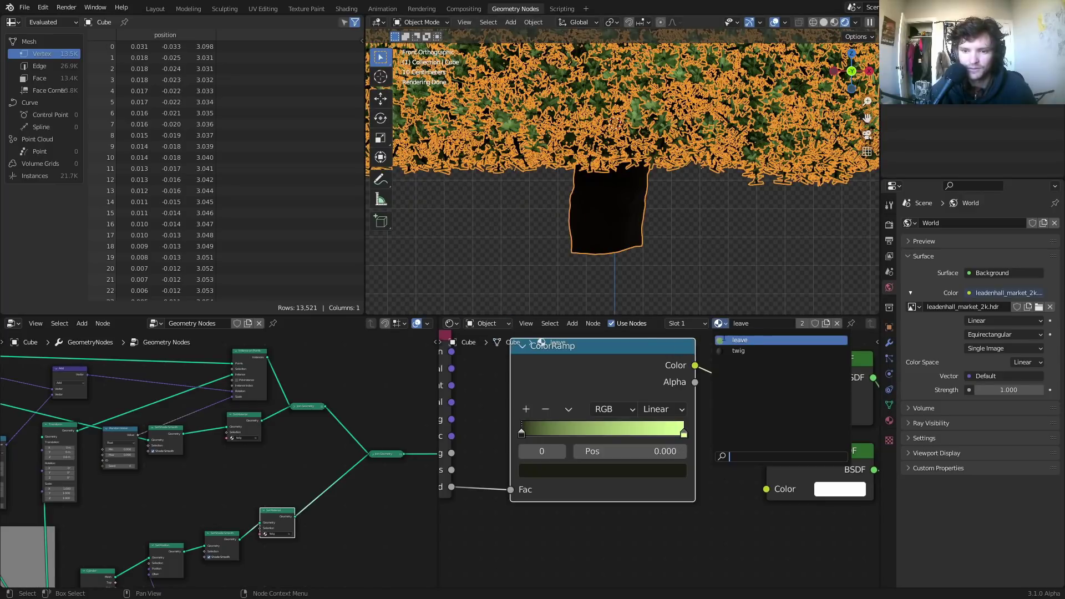
click(730, 352)
click(722, 235)
Step: Brighten the twig material's Base Color to a dark brown with hue 0.028, saturation 0.896 and value 0.058
middle_drag(751, 404, 503, 368)
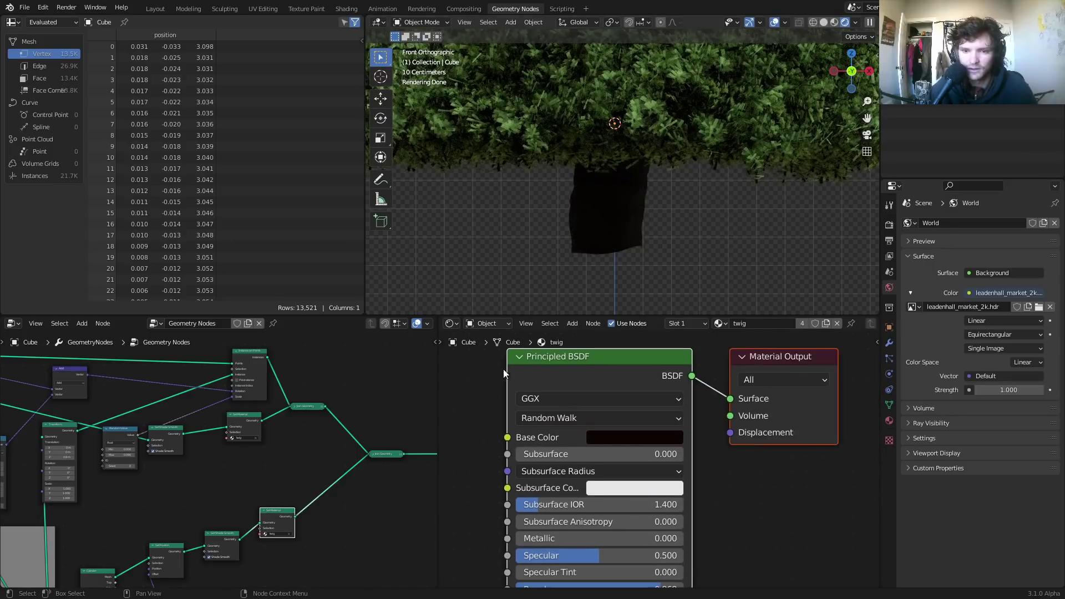
click(678, 443)
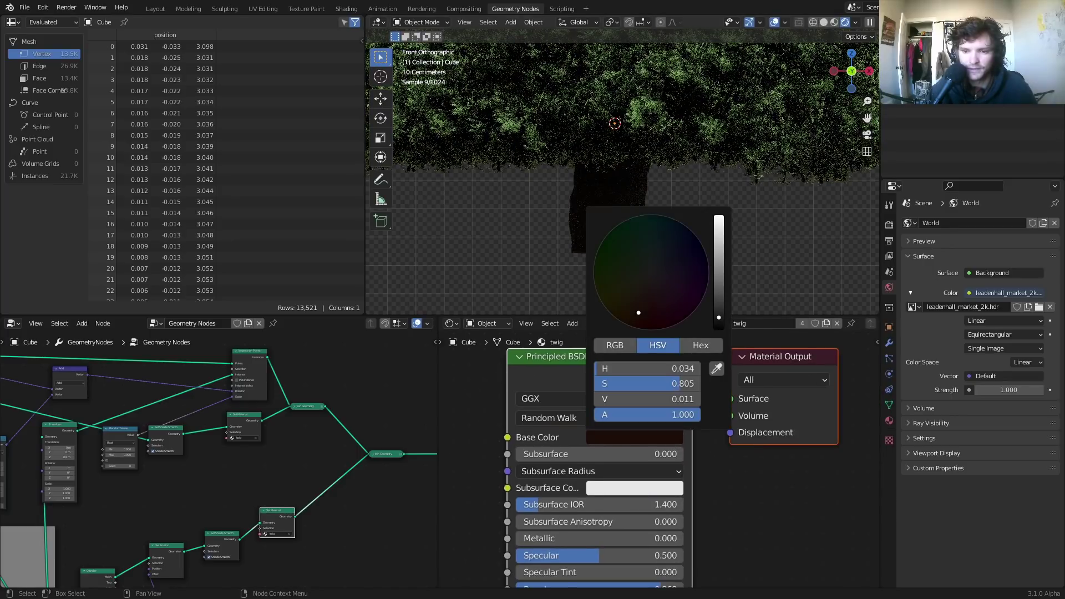
drag(720, 323, 718, 299)
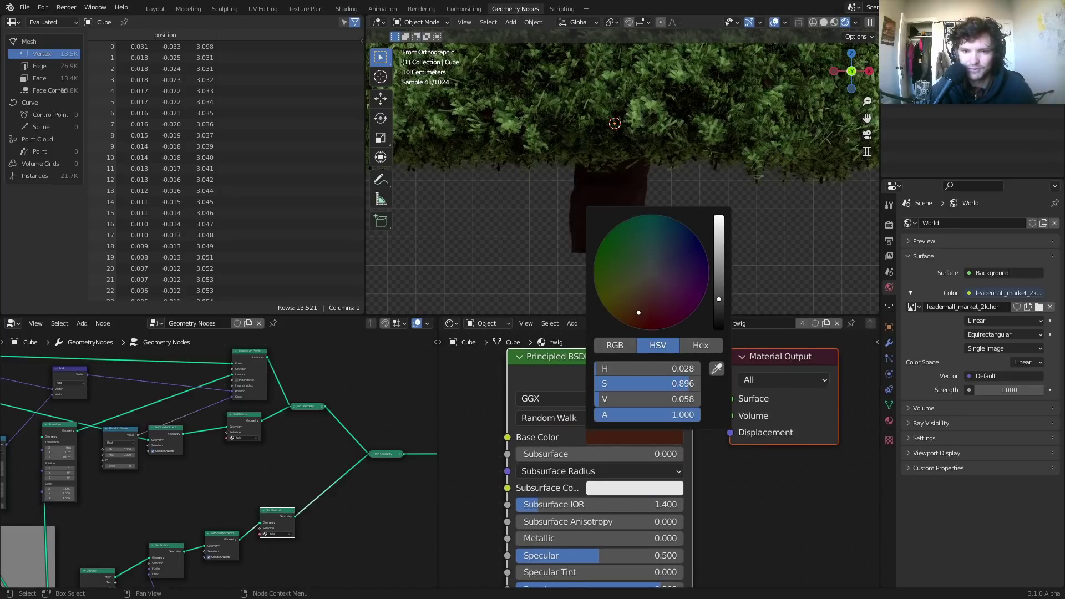
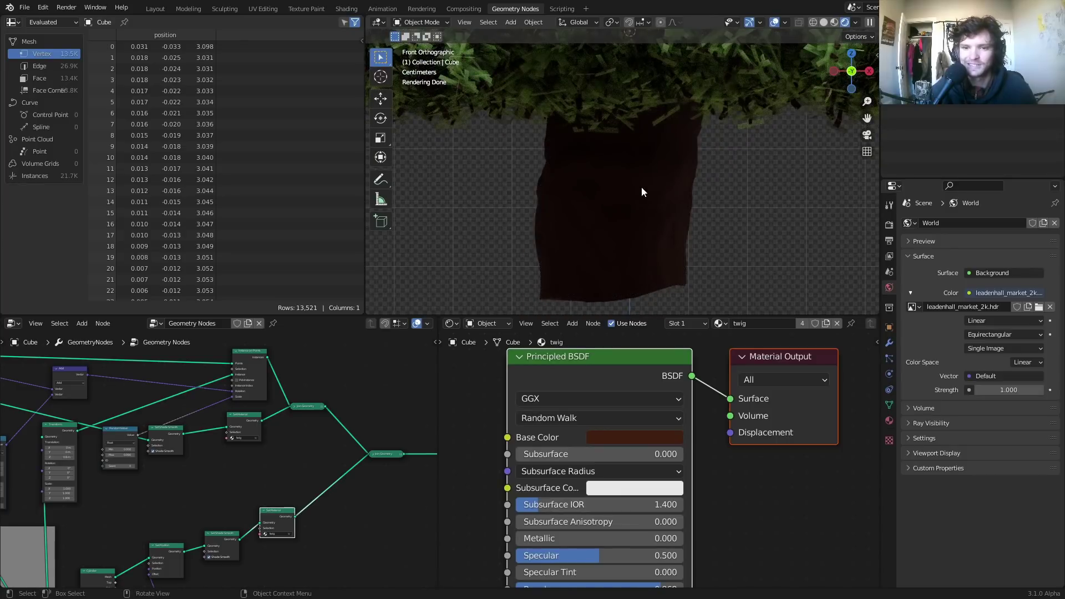
Step: Add a Bump node beside the Principled BSDF in the twig material
scroll(523, 411, down, 3)
middle_drag(524, 410, 651, 395)
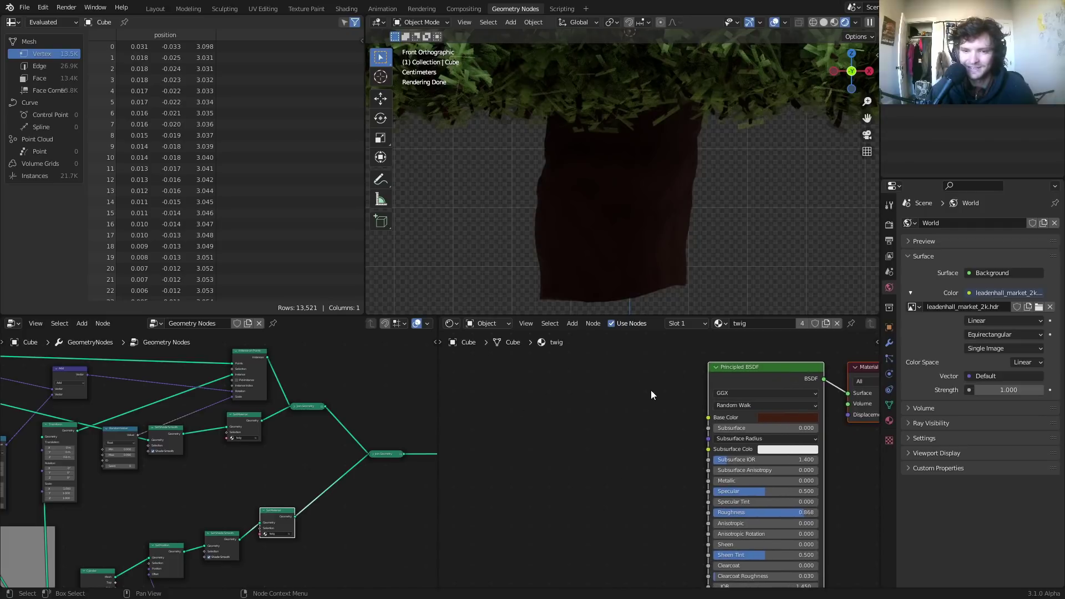
key(shift+a)
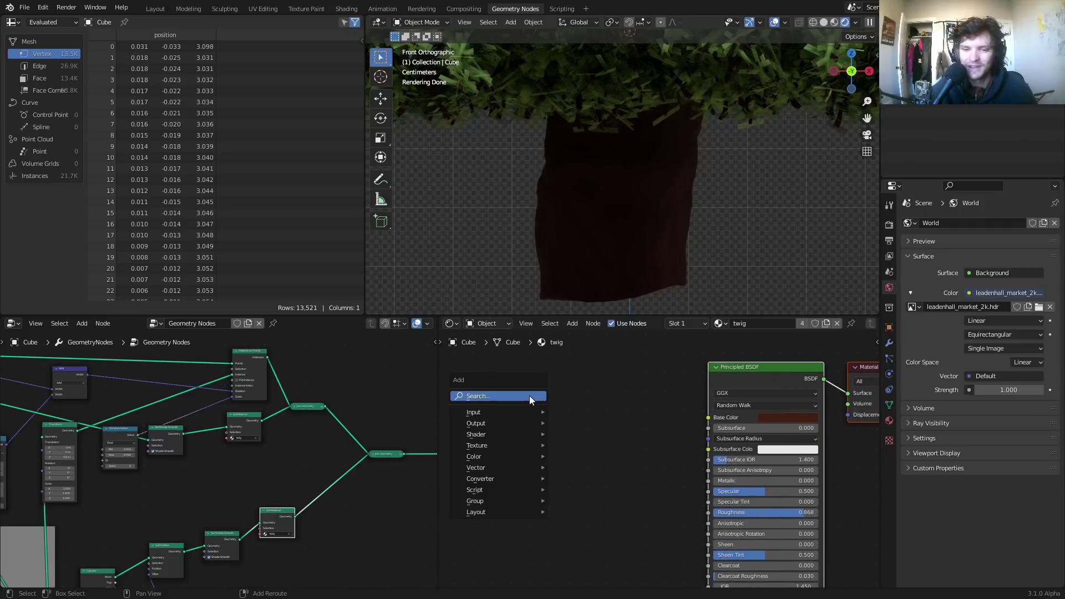
click(529, 396)
text(bump)
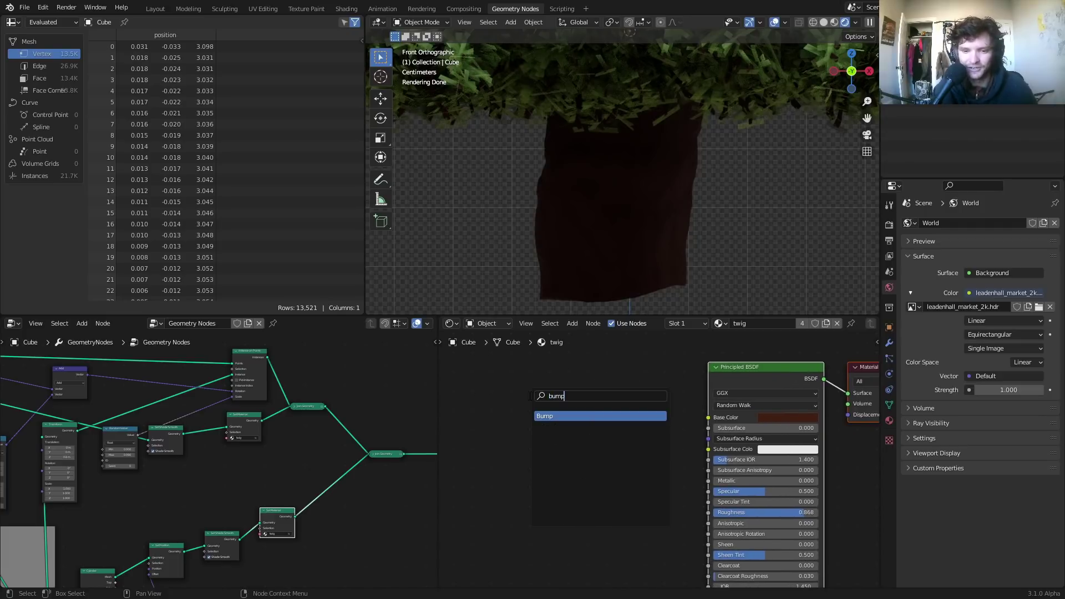
key(Return)
click(582, 428)
middle_drag(582, 427, 693, 419)
key(shift+a)
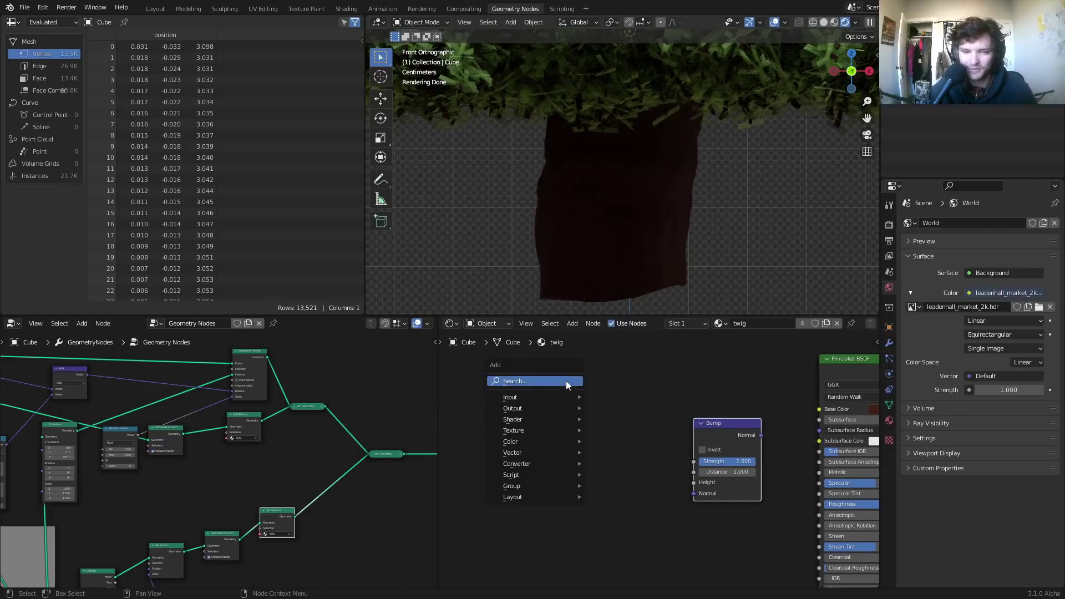
click(566, 382)
text(noi)
key(Return)
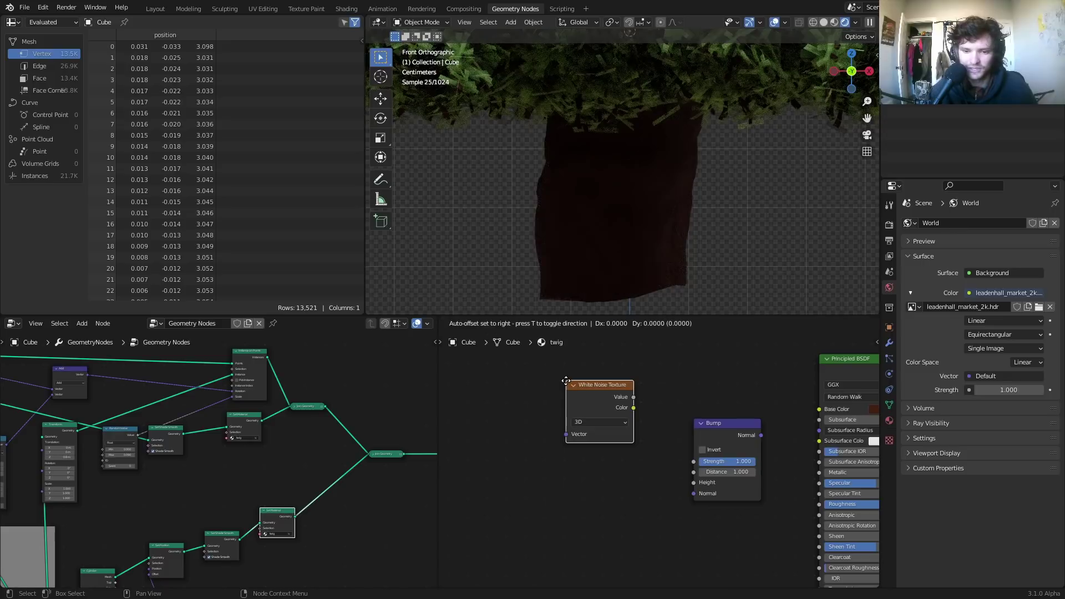
click(565, 380)
key(ctrl+z)
Step: Add a Noise Texture node to the twig material and preview its Fac output on the trunk
key(shift+a)
click(566, 380)
text(noi)
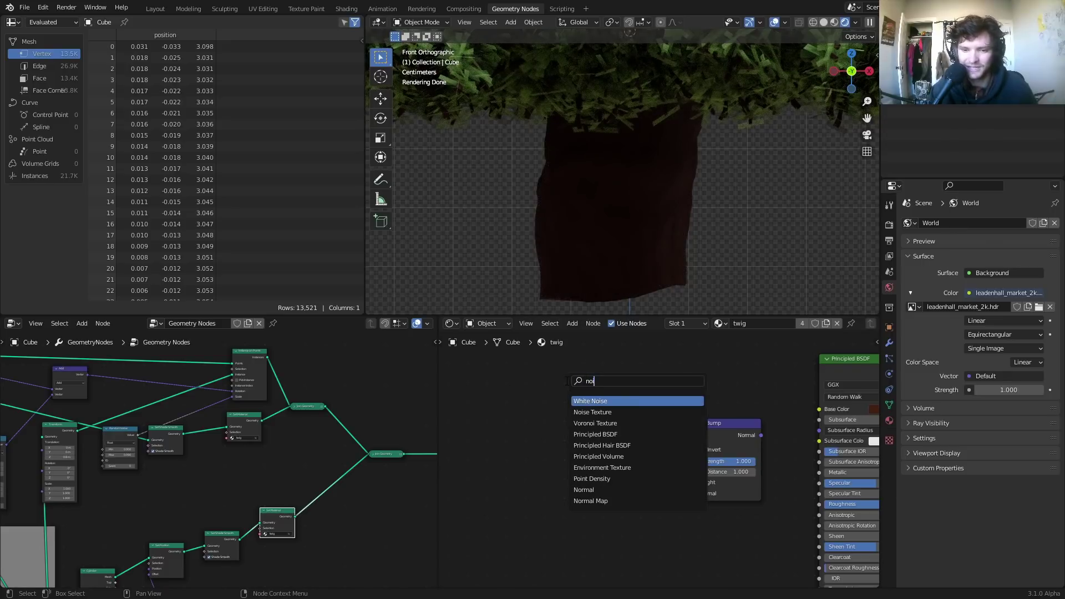
key(Down)
key(Return)
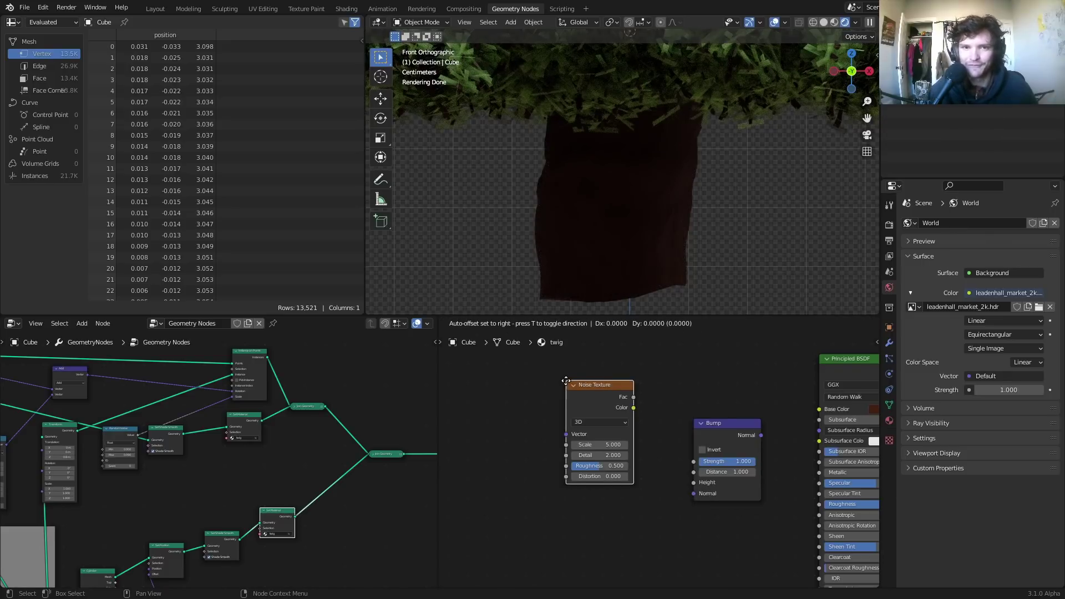
click(477, 409)
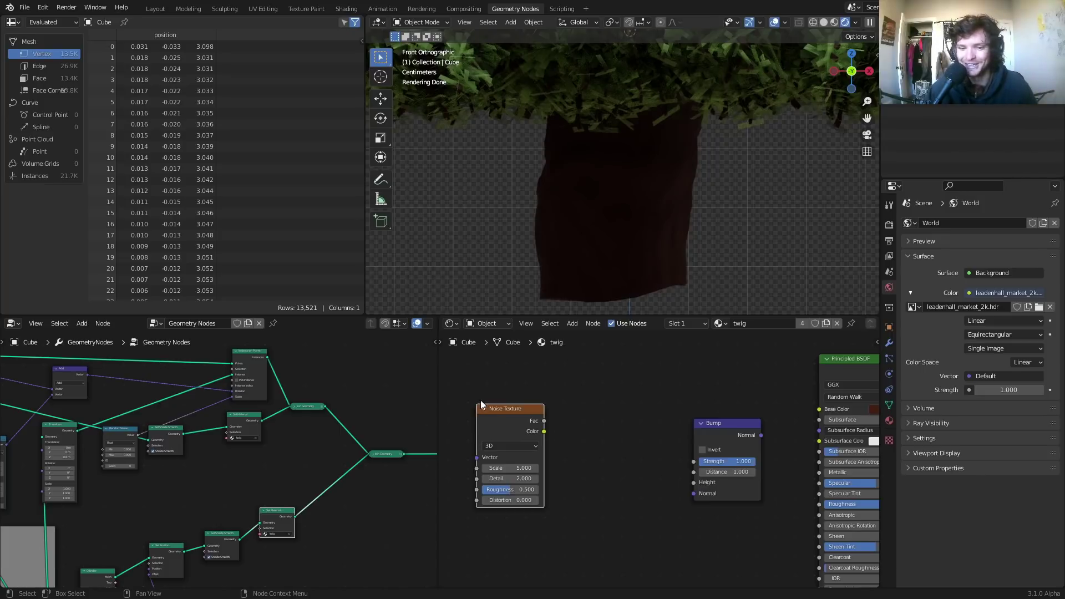
ctrl+shift+click(505, 417)
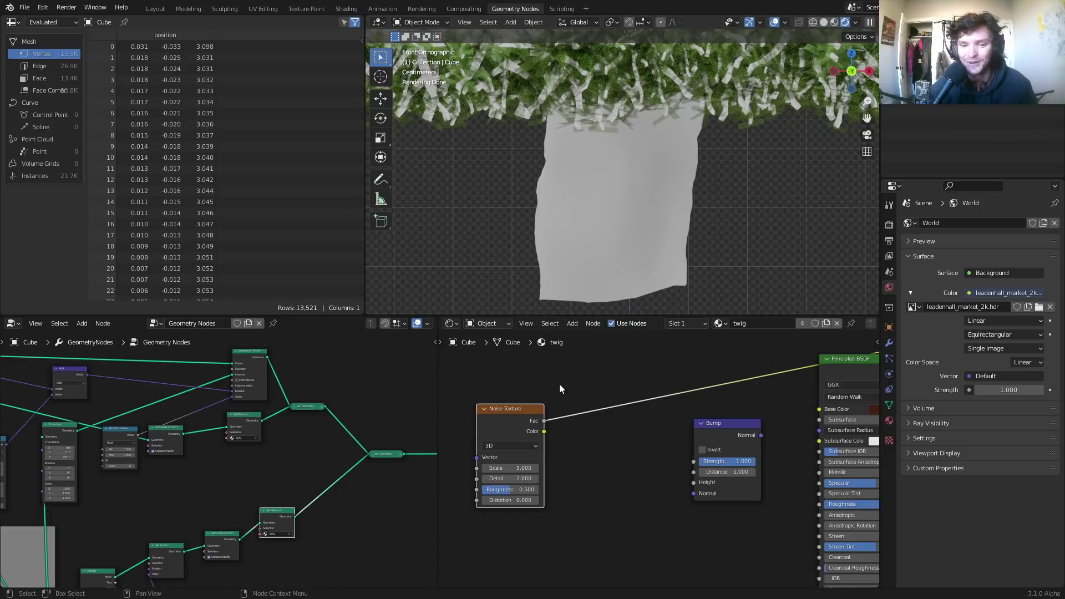
scroll(518, 427, up, 2)
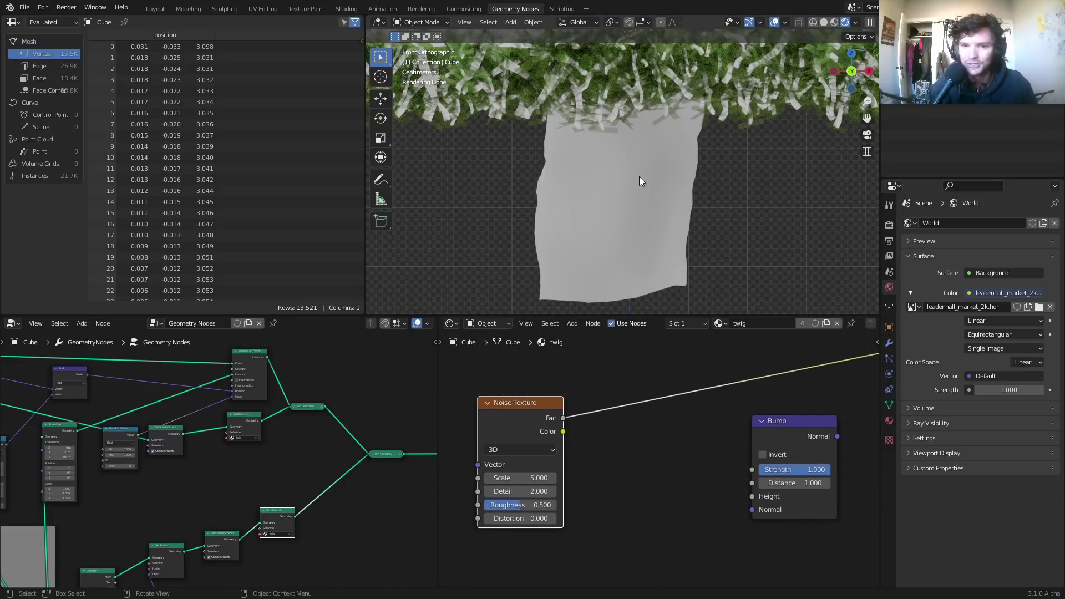
scroll(639, 176, down, 4)
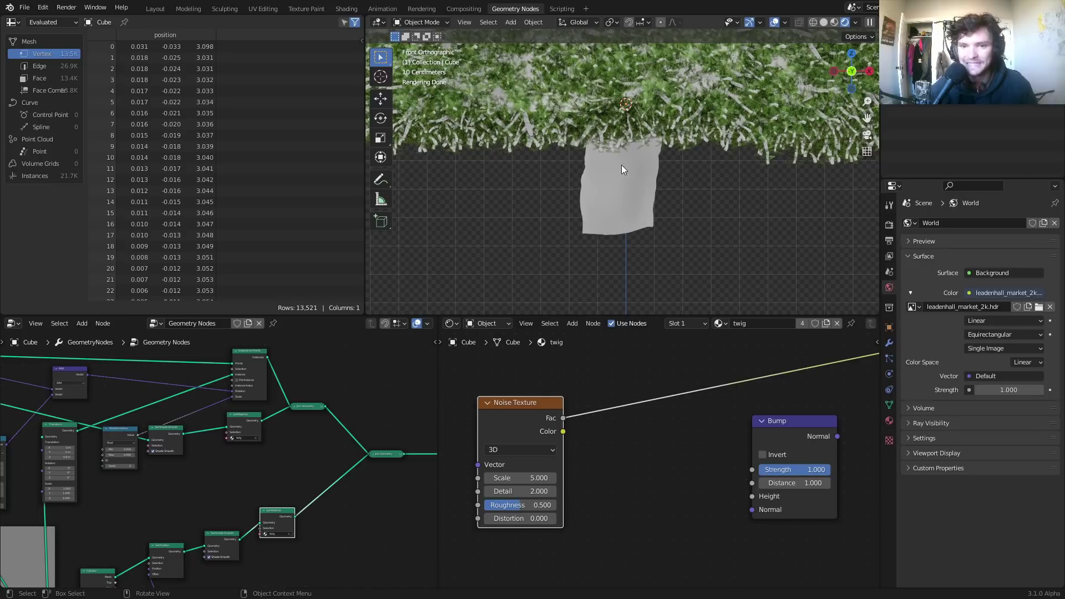
Step: Save the blend file and set the Noise Texture's Scale to 40
key(ctrl+s)
scroll(532, 488, up, 1)
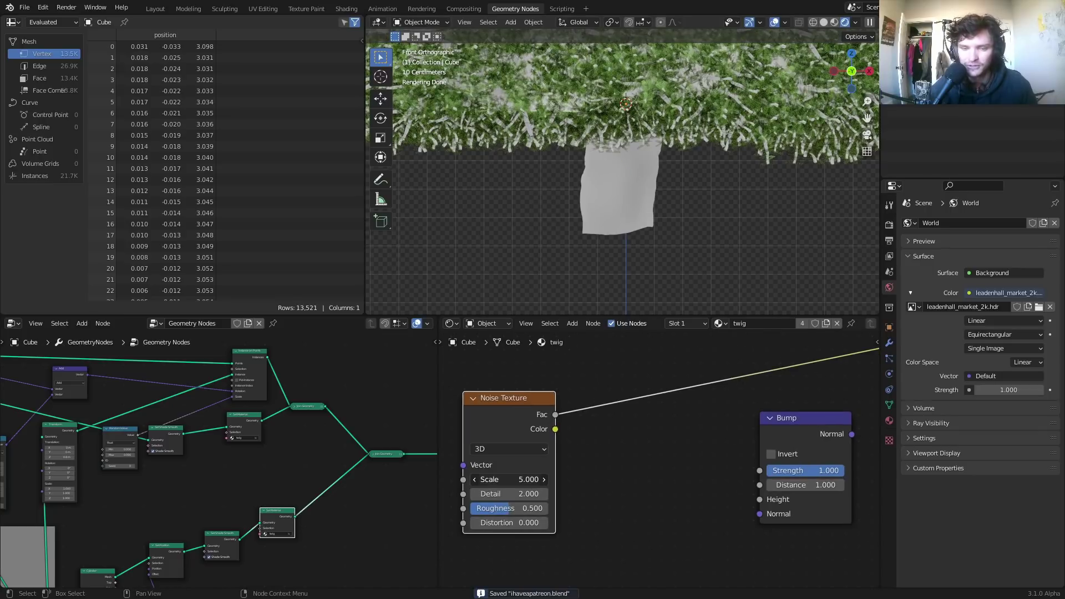
drag(508, 480, 519, 481)
click(518, 482)
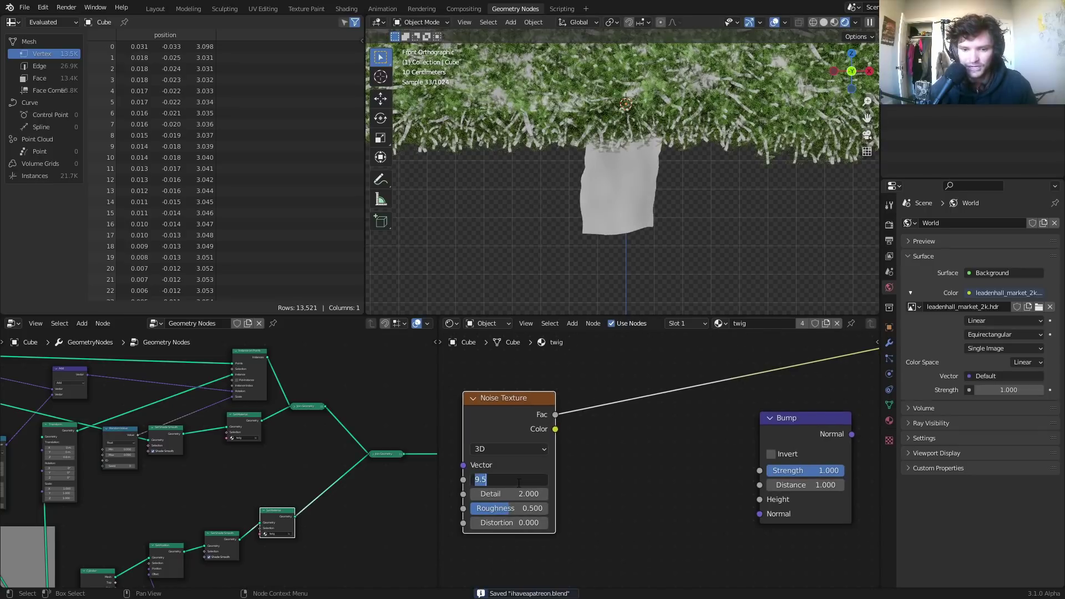
text(40)
key(Return)
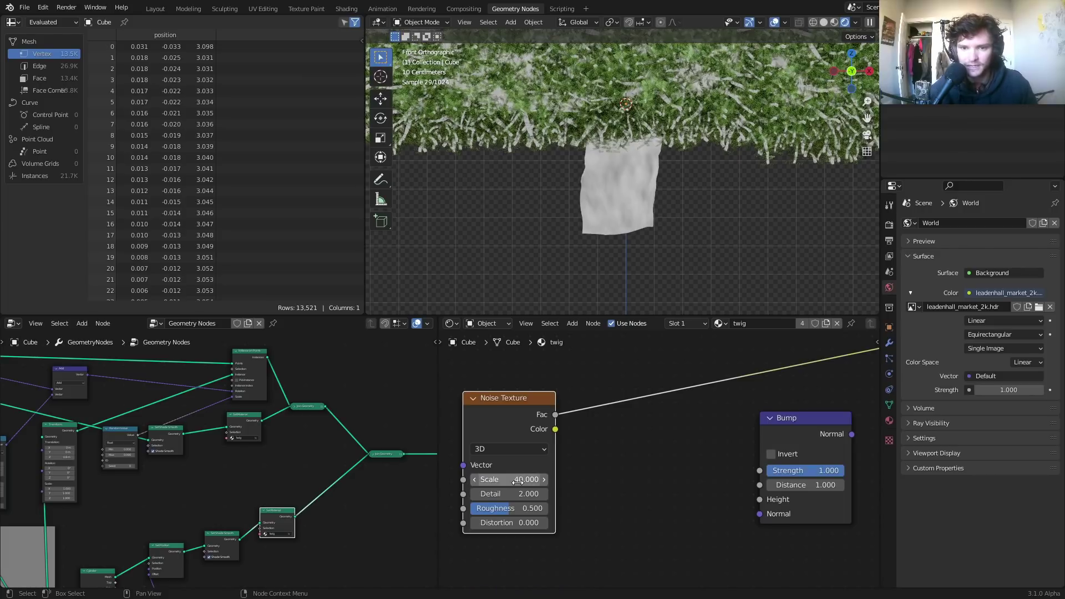
Step: Insert a ColorRamp on the Noise Texture's Fac output and move its black stop to position 0.533
scroll(641, 187, up, 1)
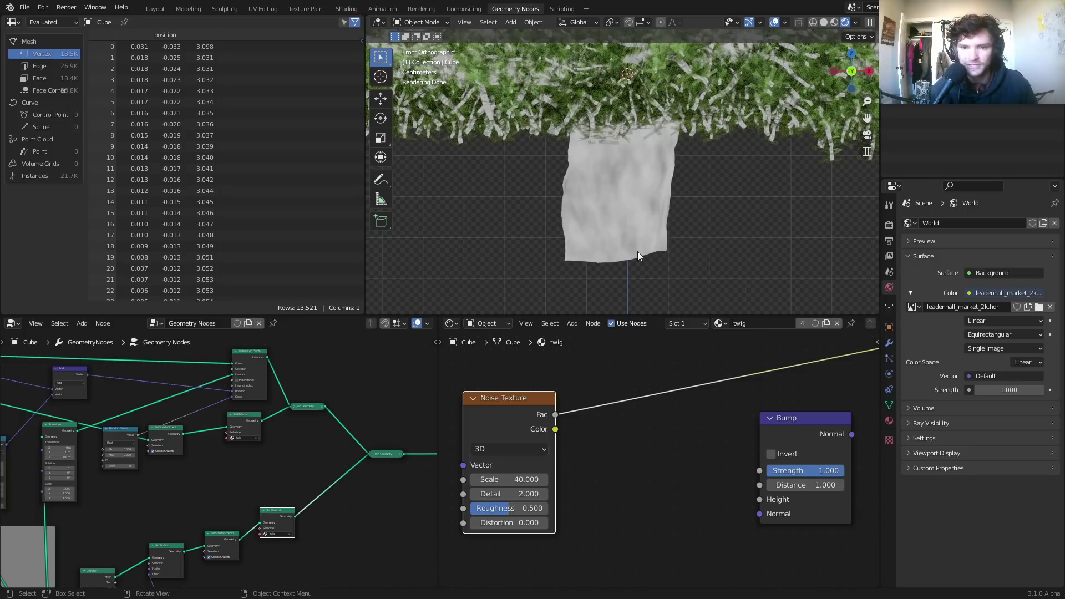
key(shift+a)
text(colo)
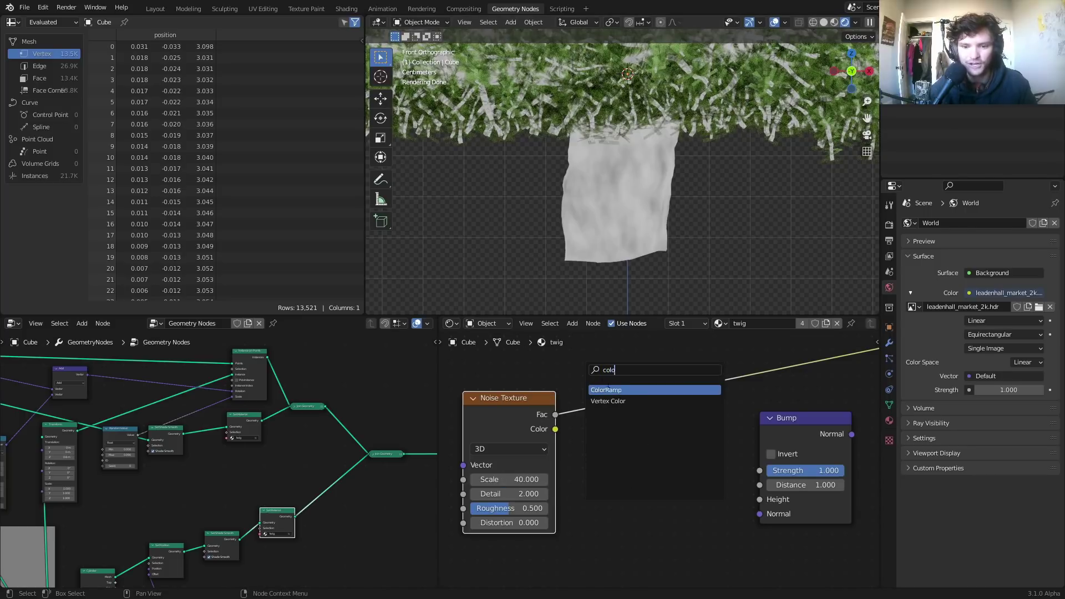
click(616, 389)
click(652, 397)
drag(617, 447, 691, 447)
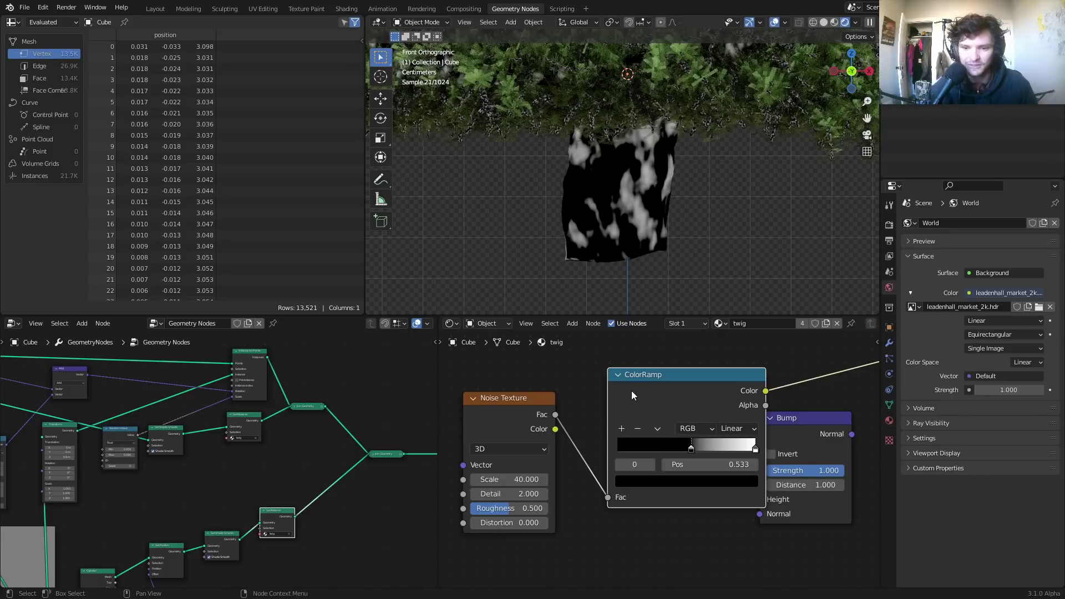
drag(635, 375, 607, 367)
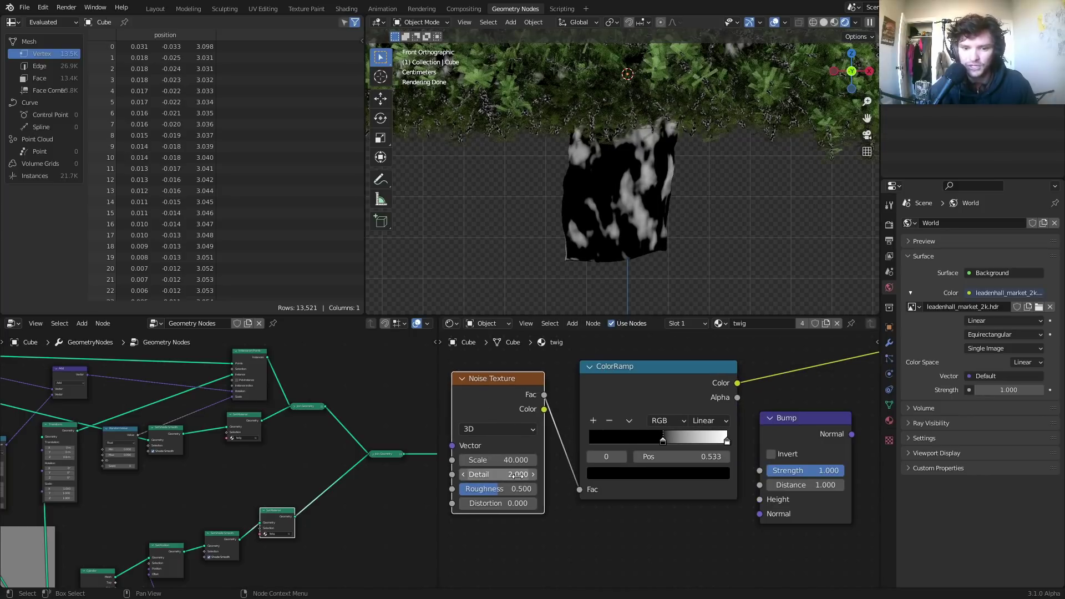
Step: Set the Noise Texture's Detail to 8
click(510, 473)
text(8)
key(Return)
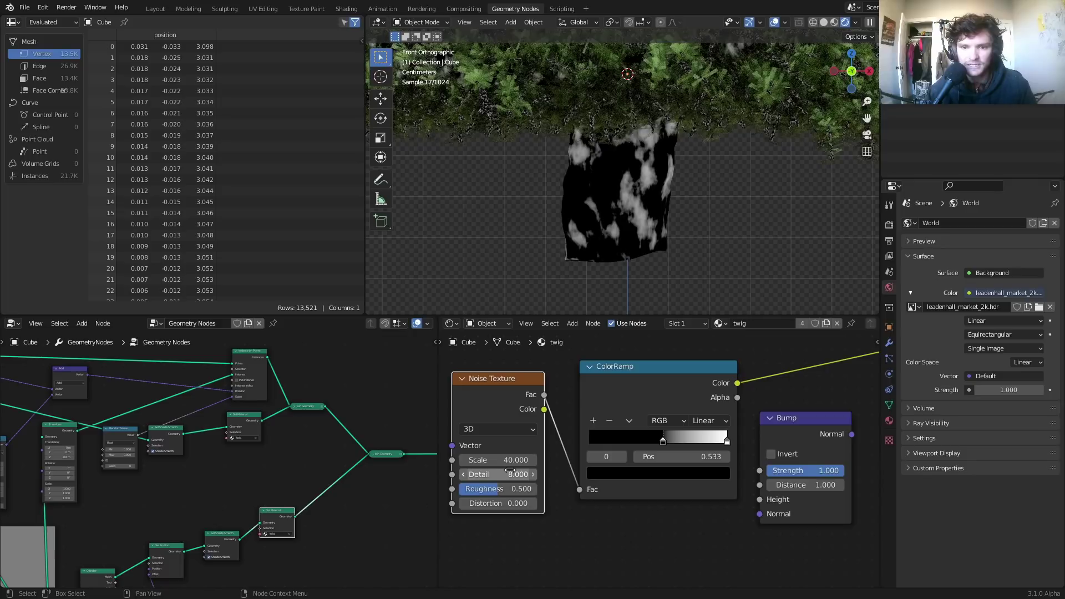
Step: Add Texture Coordinate and Mapping nodes feeding the Noise Texture's Vector input
scroll(530, 403, down, 1)
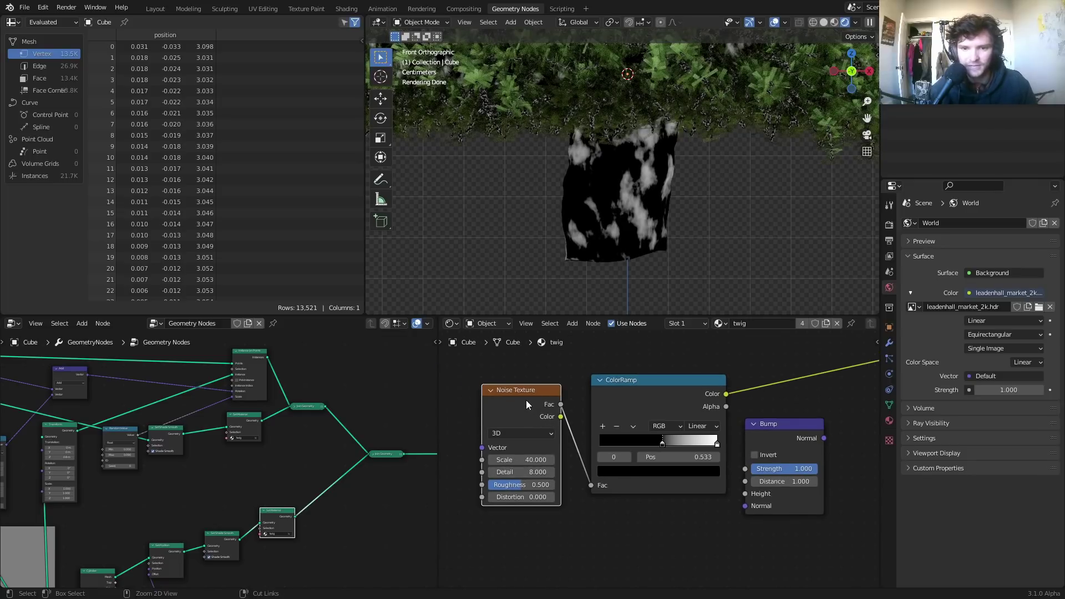
key(ctrl+t)
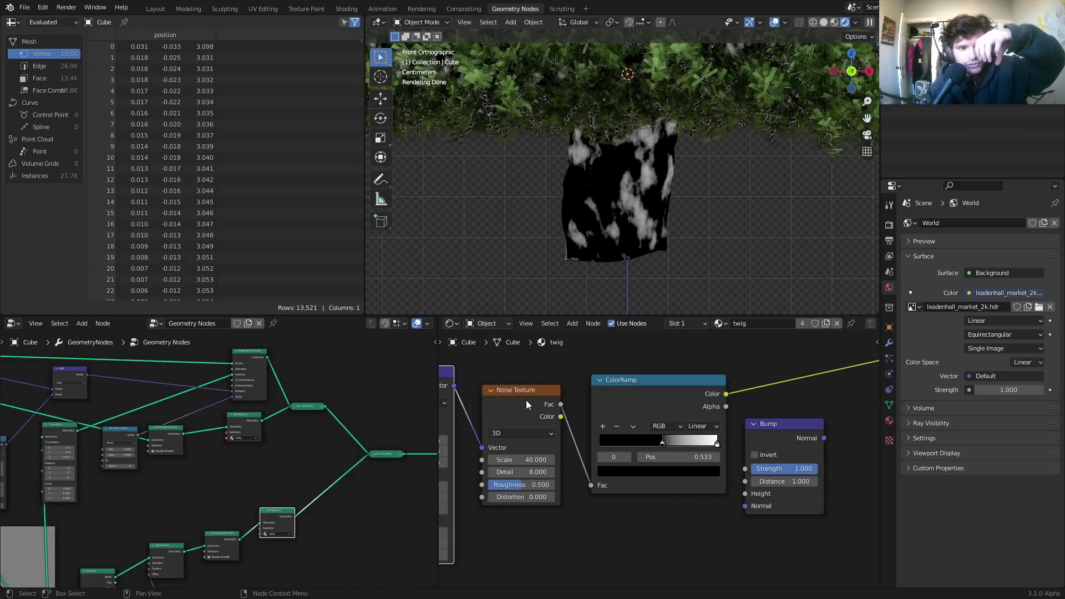
middle_drag(558, 381, 764, 388)
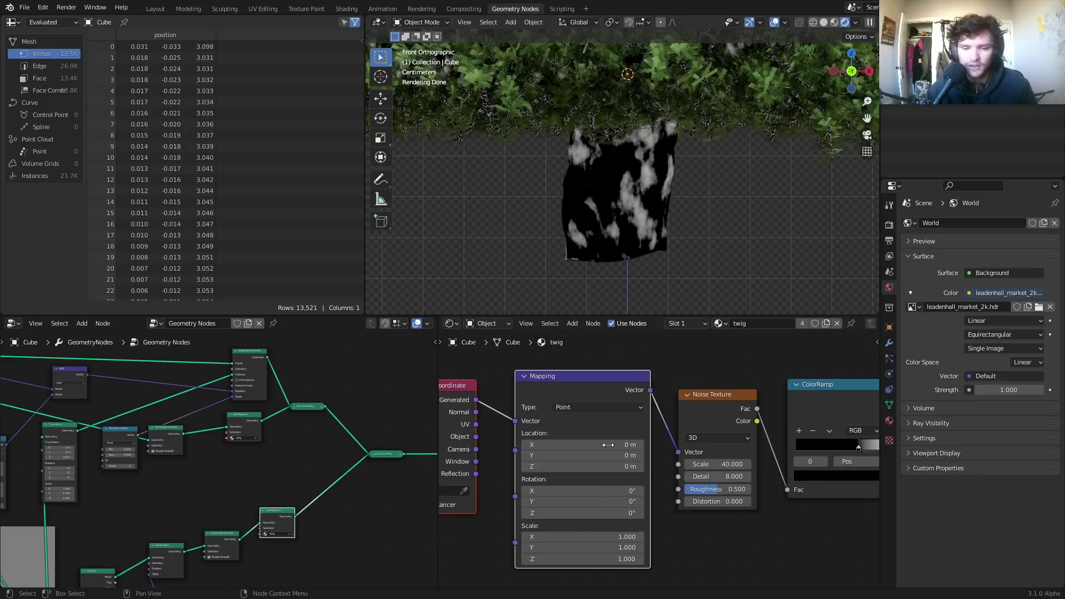
middle_drag(605, 510, 617, 488)
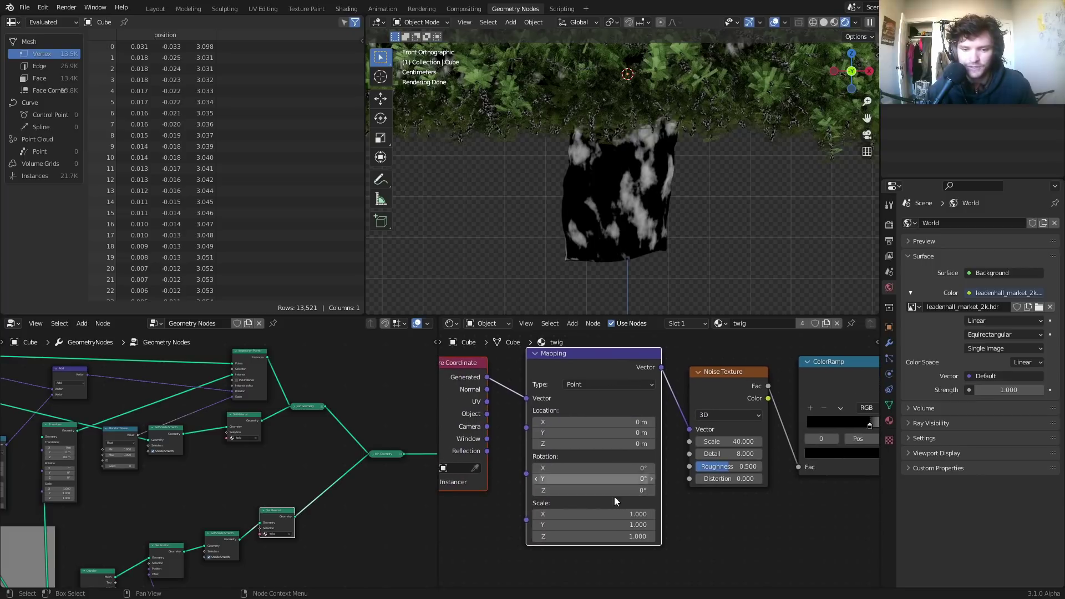
Step: Try a scale of 3 on the Mapping node's Z axis and then on its Y axis, reverting each change
scroll(614, 497, up, 1)
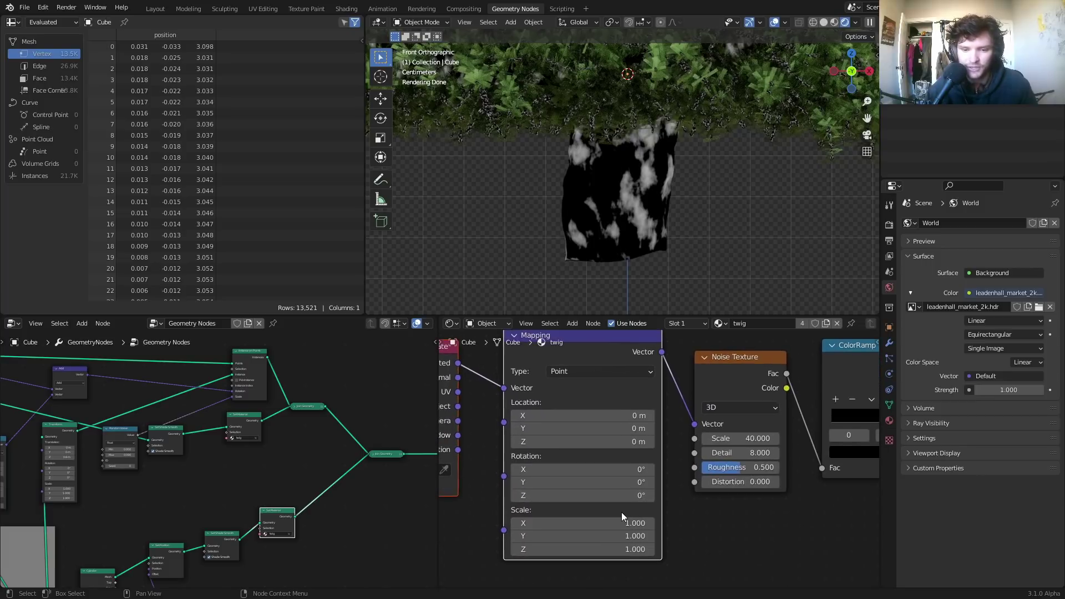
click(628, 549)
key(Return)
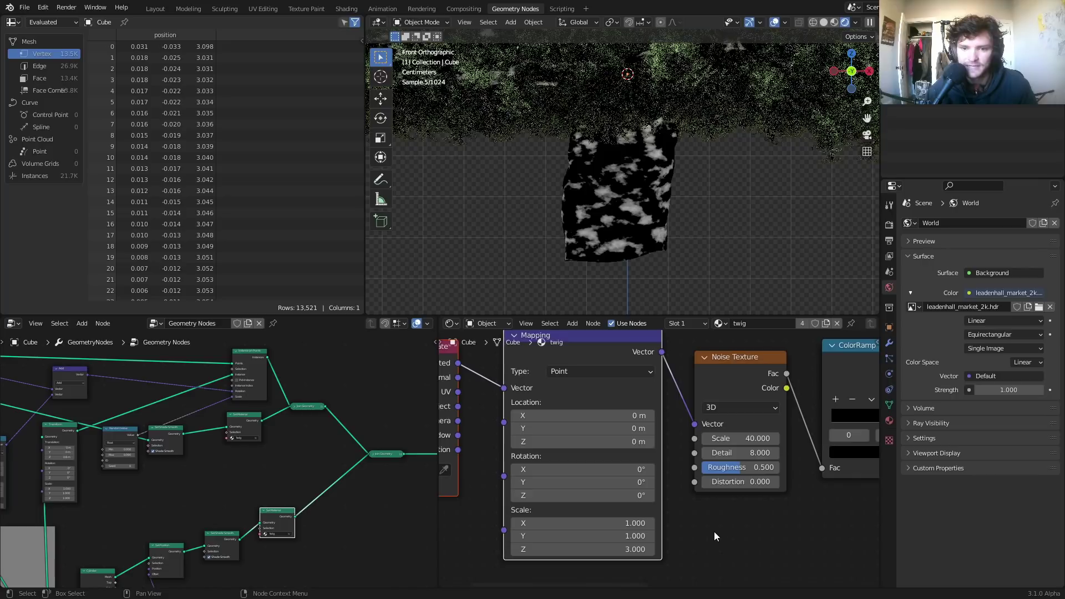
key(BackSpace)
click(616, 541)
text(3)
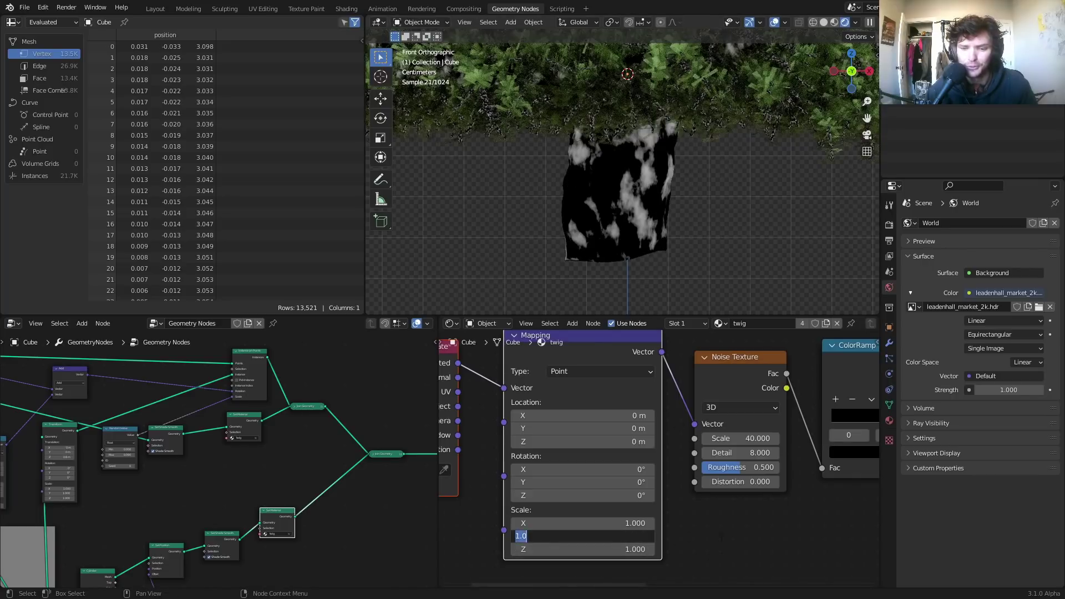
key(Return)
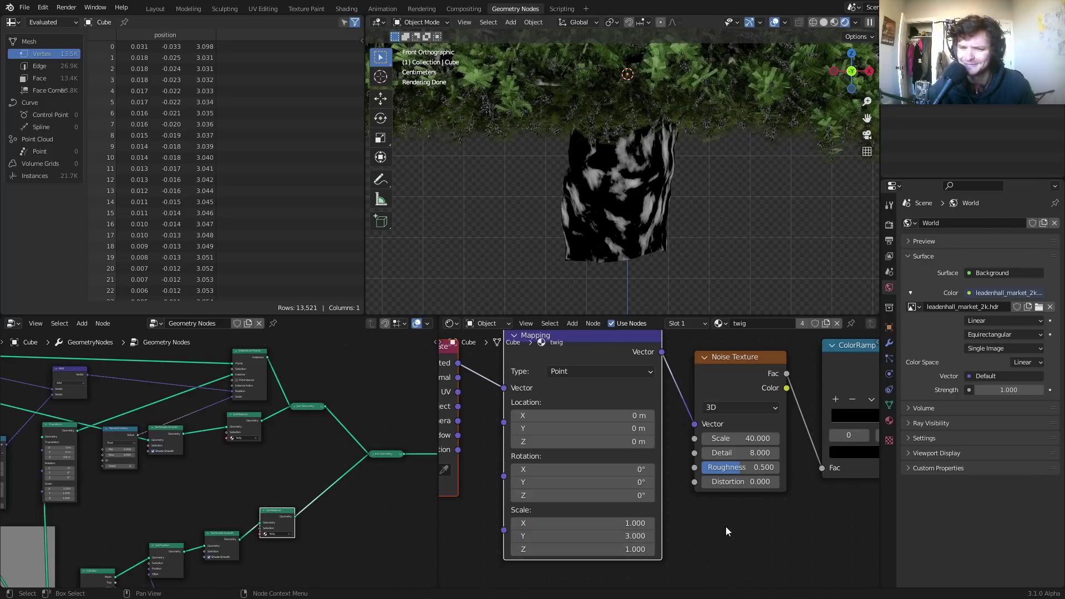
key(ctrl+z)
Step: Try an X scale of 3 on the Mapping node, then raise it to 5 to stretch the bark noise vertically
click(634, 523)
text(3)
key(Return)
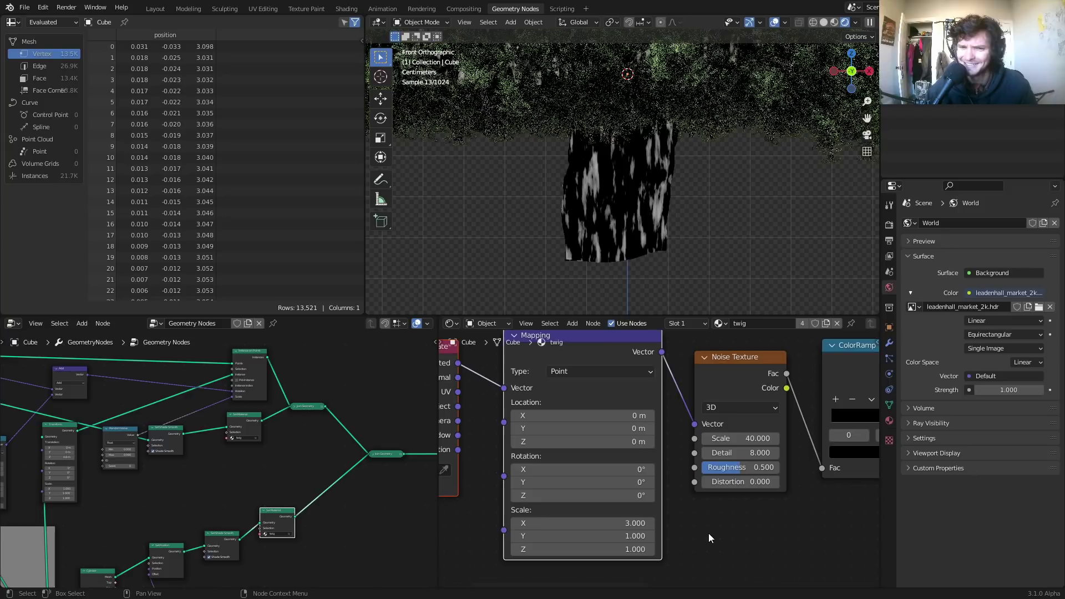
scroll(604, 178, up, 2)
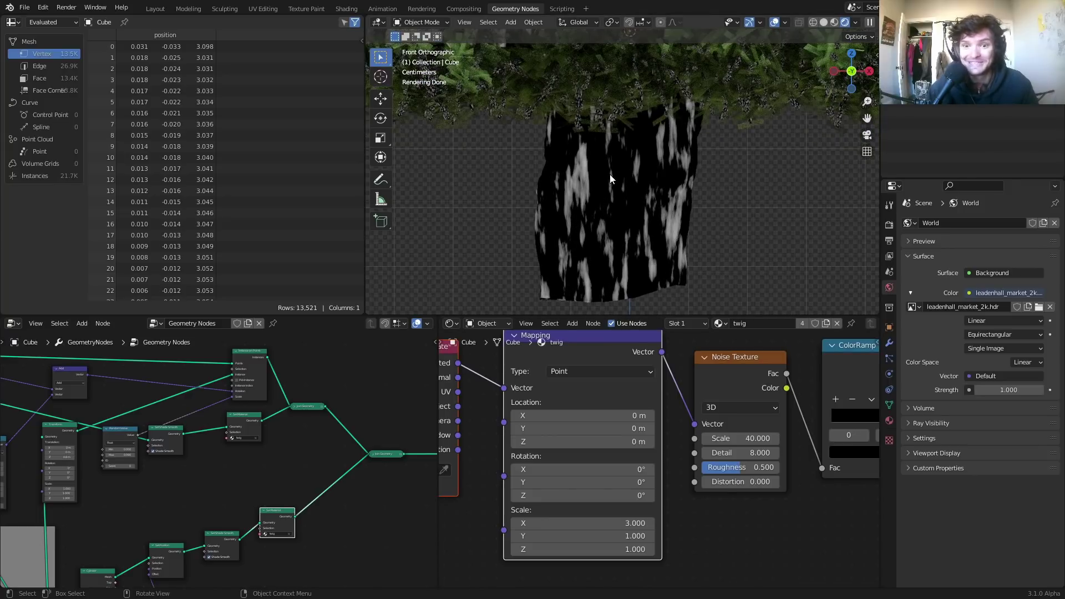
scroll(610, 178, down, 2)
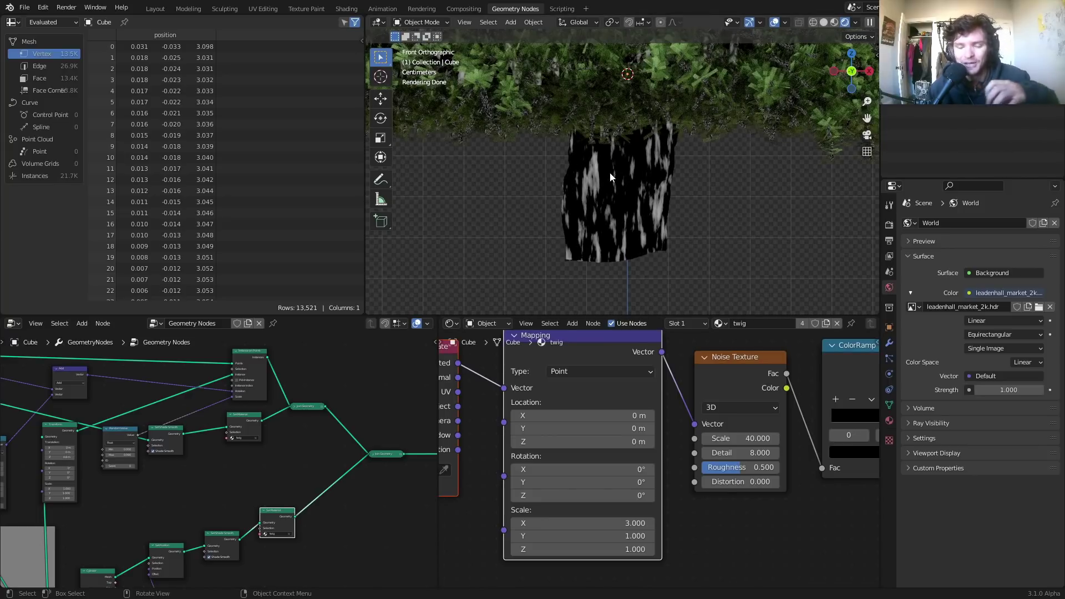
double_click(605, 524)
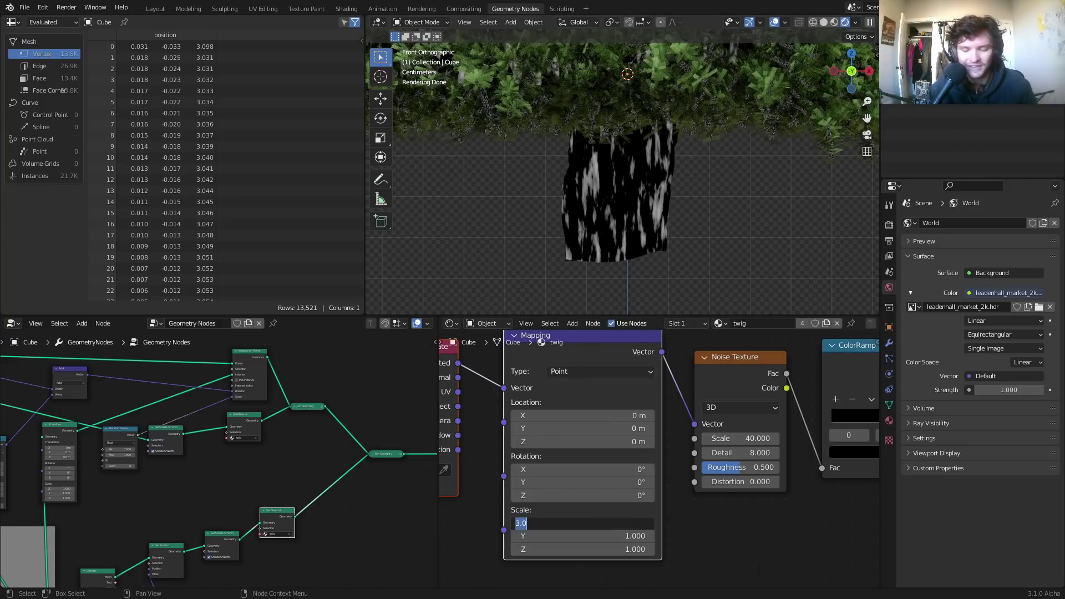
text(5)
key(Return)
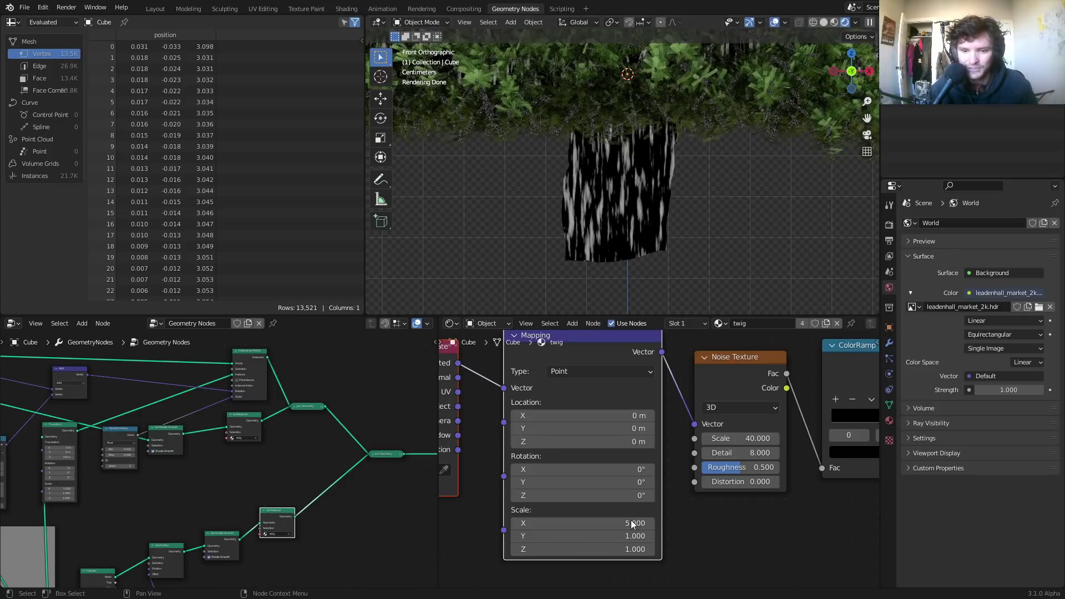
Step: Try Distortion values of 1 and 3 on the Noise Texture, then settle on 1.5
double_click(725, 482)
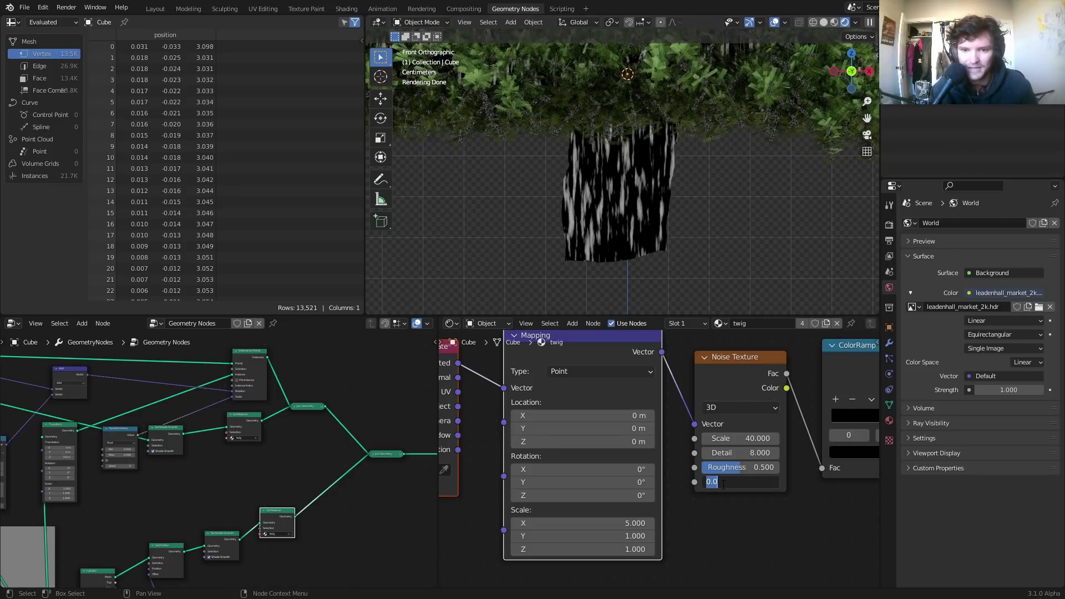
text(1)
key(Return)
double_click(719, 481)
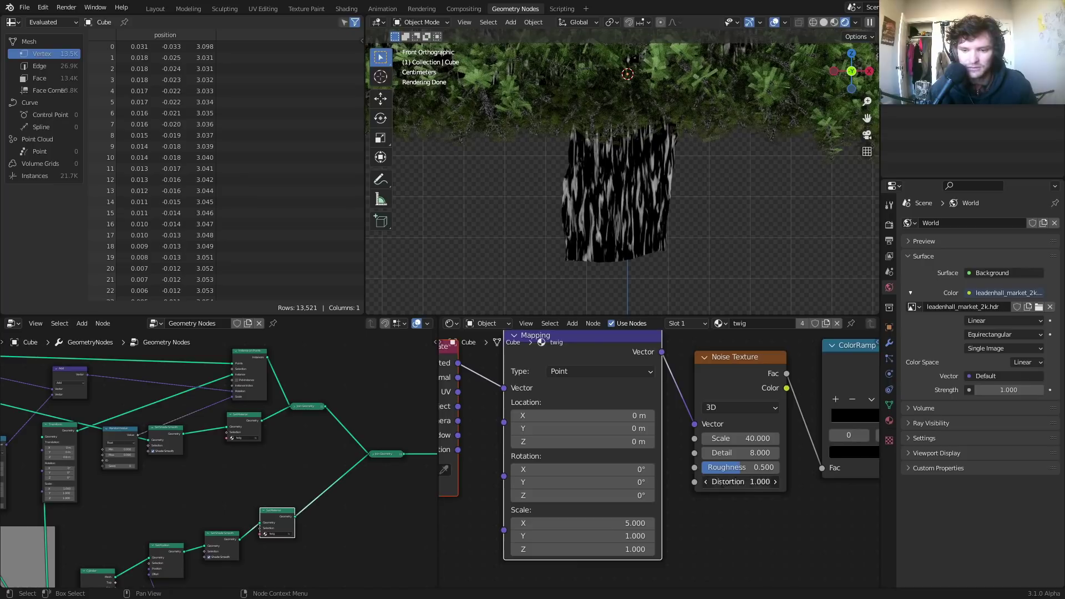
text(3)
key(Return)
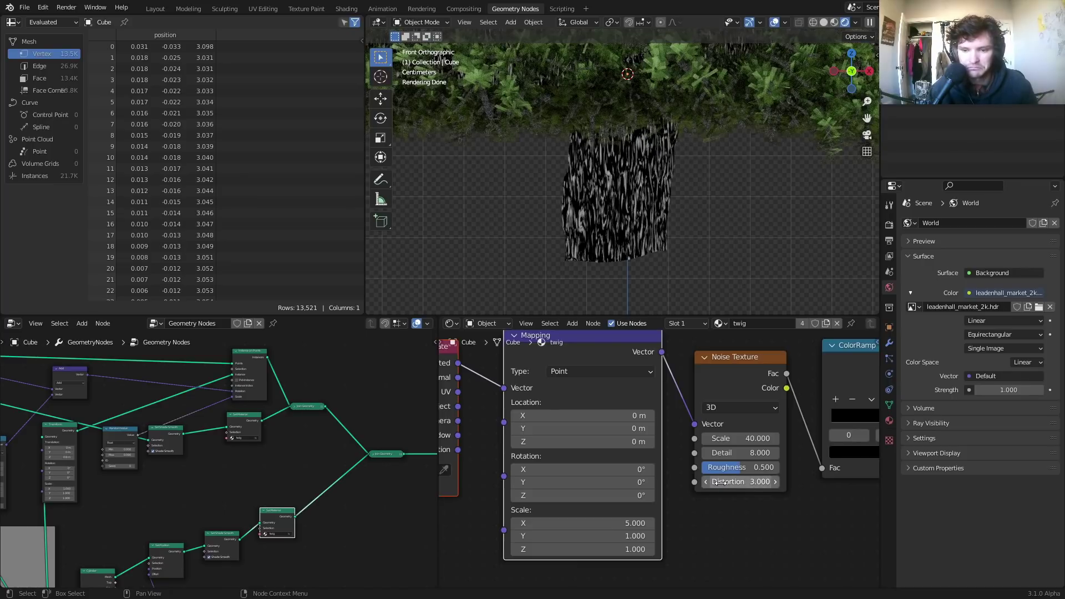
double_click(719, 482)
text(1.5)
key(Return)
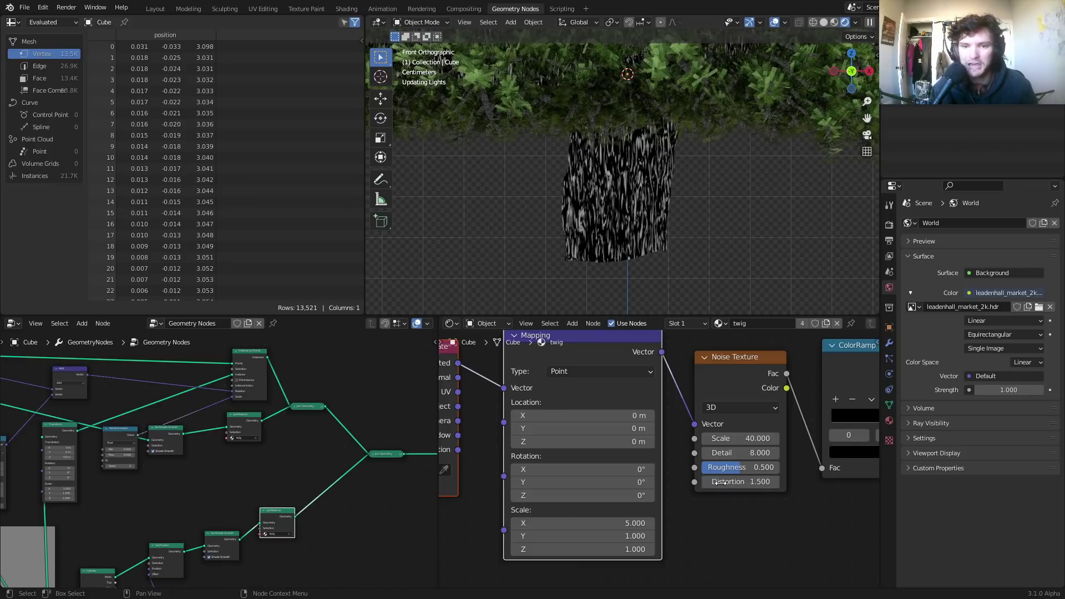
middle_drag(674, 250, 618, 175)
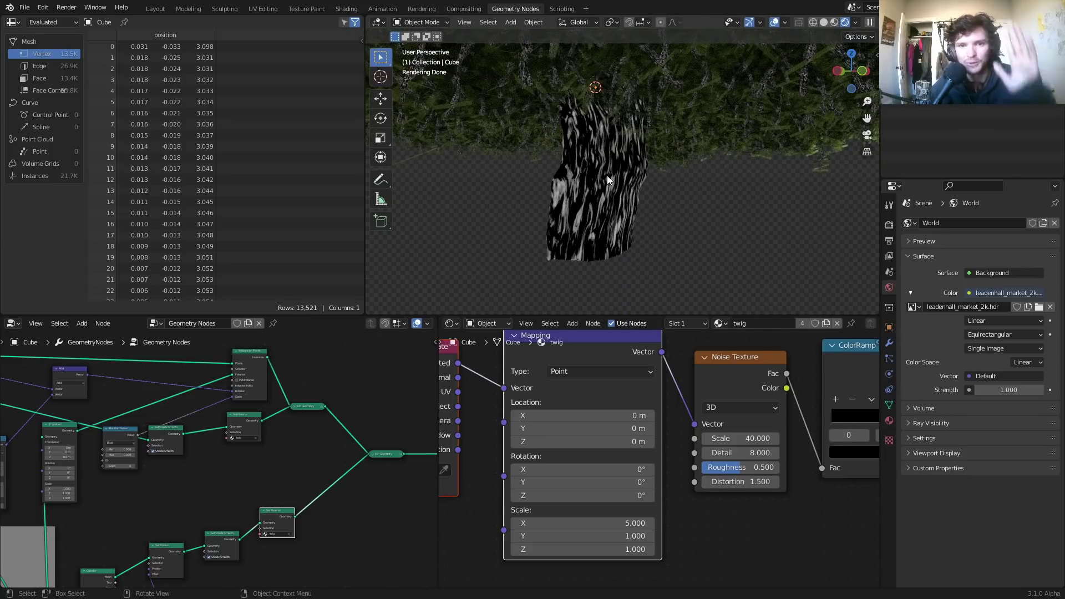
Step: Move the ColorRamp's black stop to position 0.340 and connect its Color output to the Bump node's Height input
scroll(758, 457, down, 5)
middle_drag(757, 455, 540, 439)
drag(611, 419, 577, 420)
drag(659, 346, 680, 454)
Step: Preview the Bump node, connect its Normal output to the Principled BSDF's Normal input, and switch the preview back to the shader
ctrl+shift+click(731, 385)
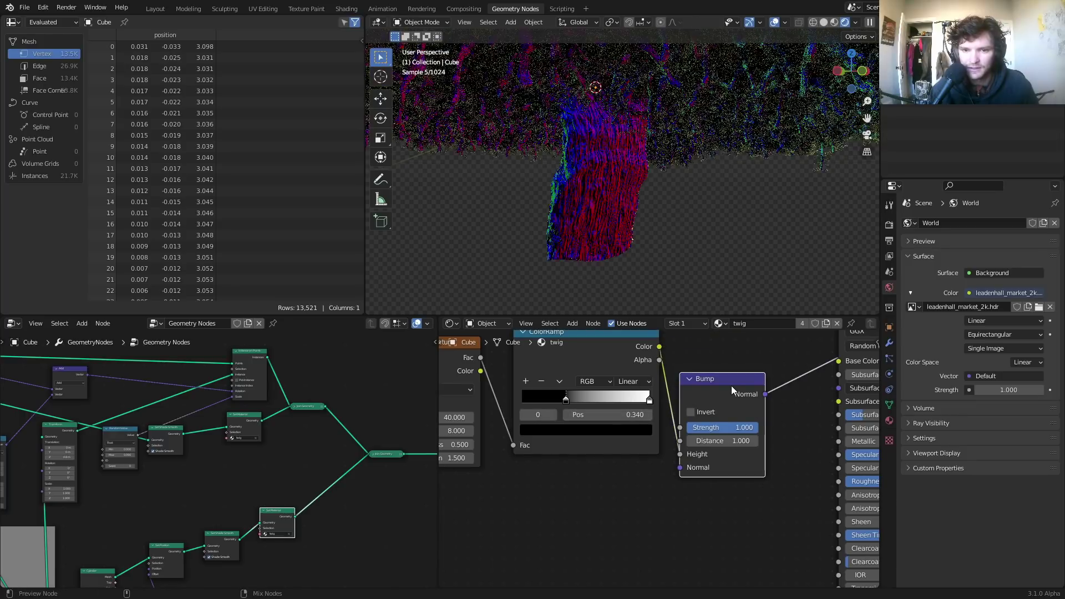
middle_drag(731, 385, 585, 364)
scroll(546, 370, down, 3)
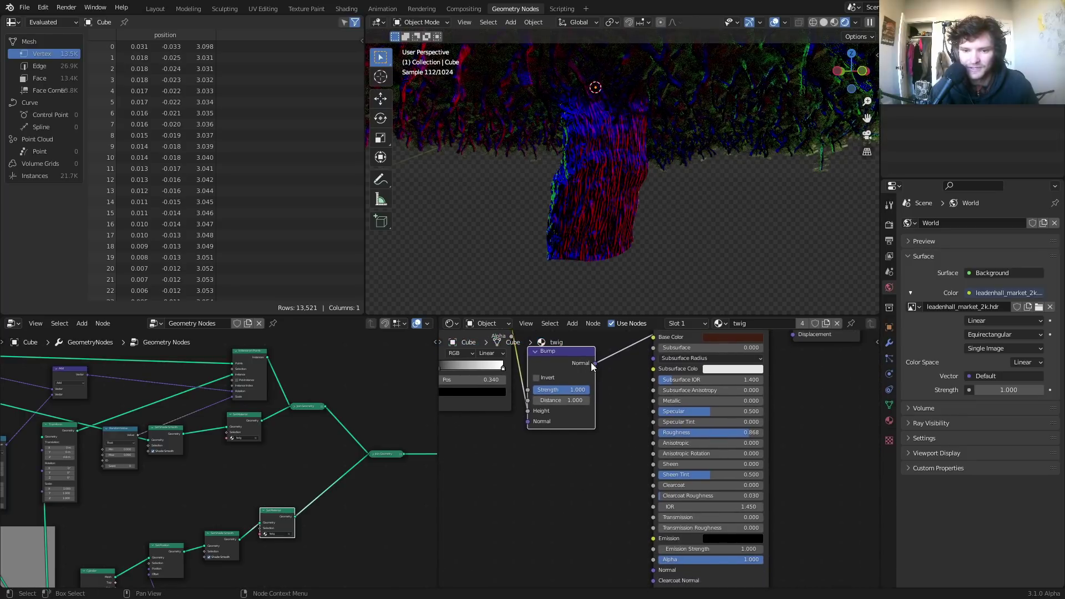
alt+right_drag(591, 362, 665, 425)
middle_drag(701, 370, 681, 450)
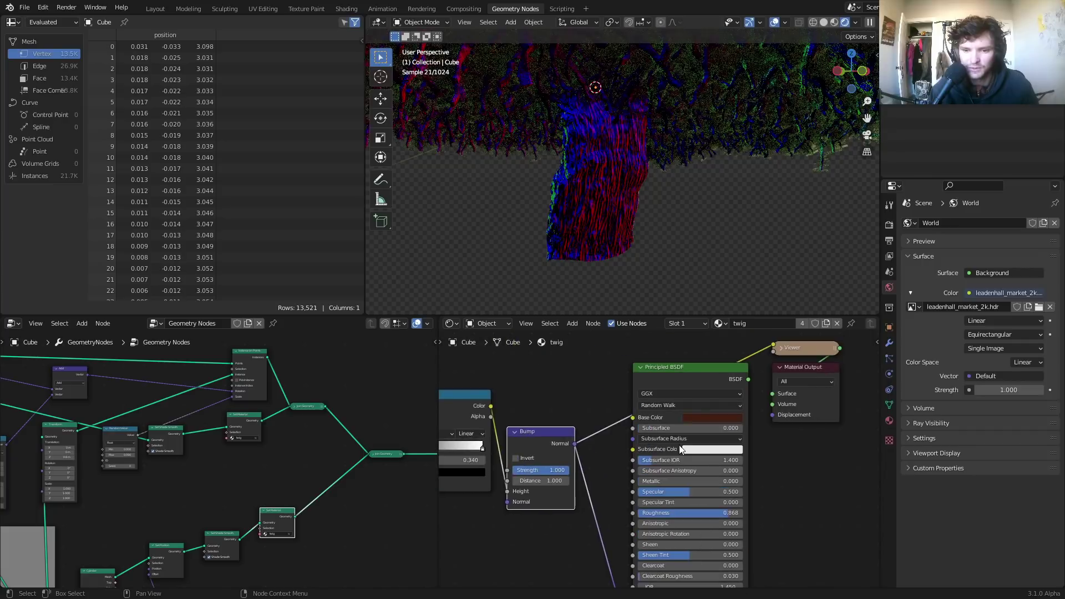
ctrl+shift+click(668, 378)
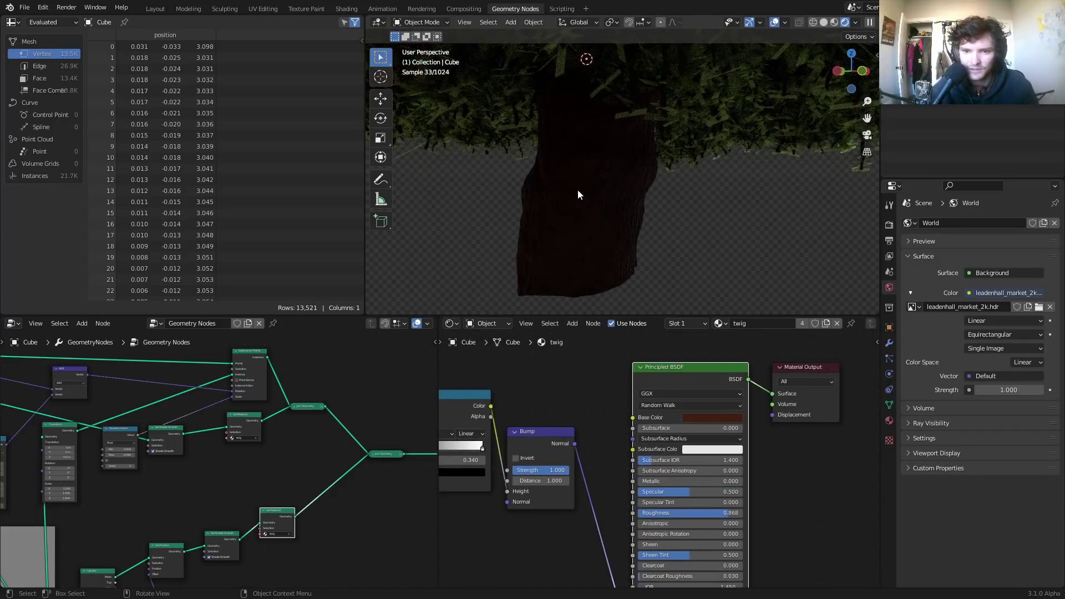
Step: Try brighter values for the twig material's Base Color, then darken it to a reddish brown with a value of 0.112
middle_drag(577, 188, 627, 262)
click(729, 416)
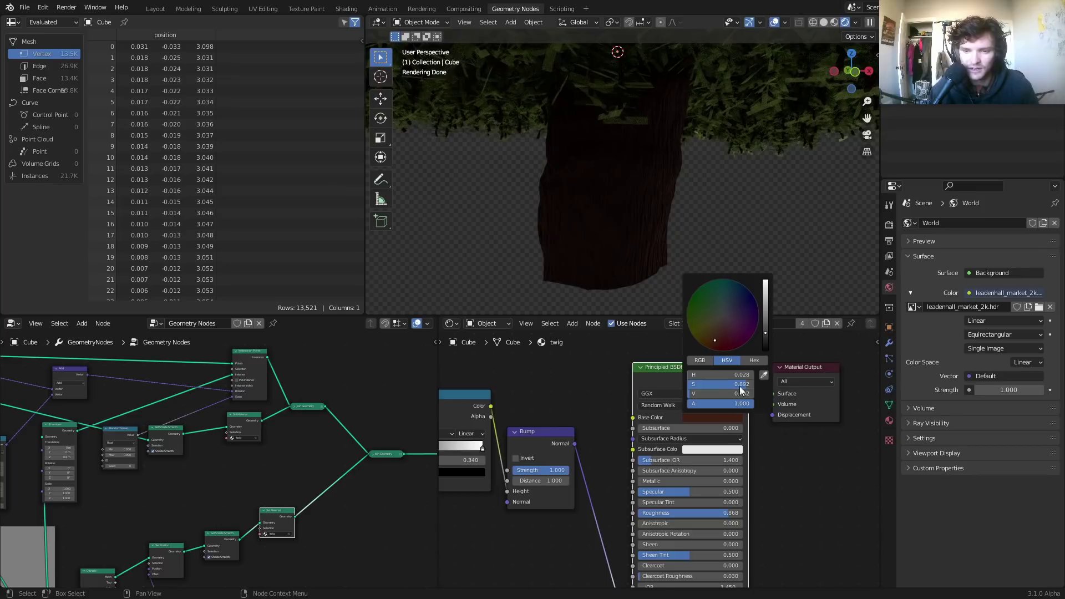
drag(765, 332, 766, 288)
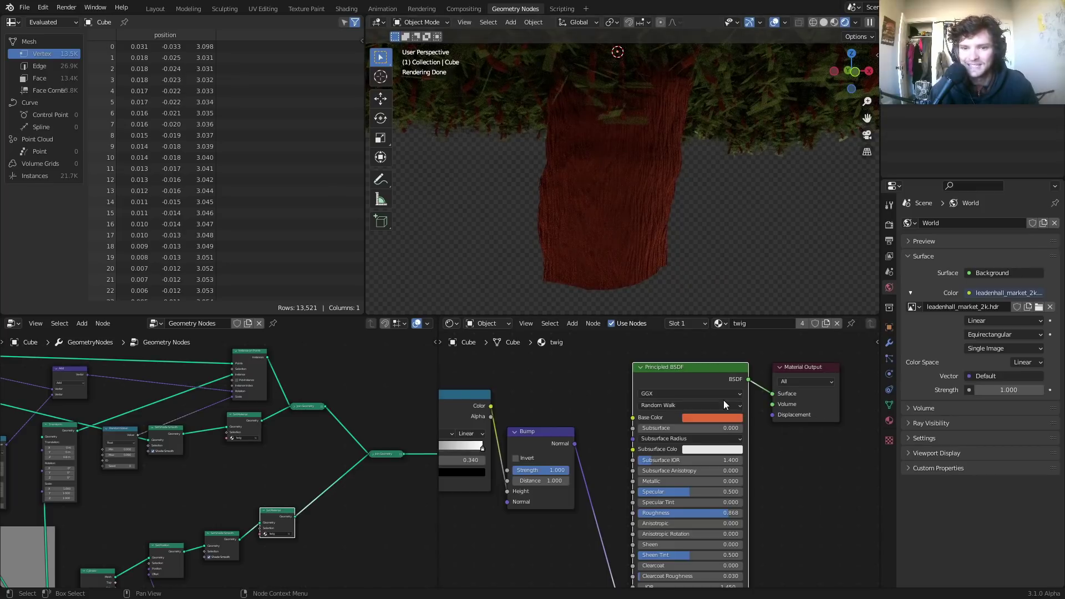
click(721, 416)
click(765, 308)
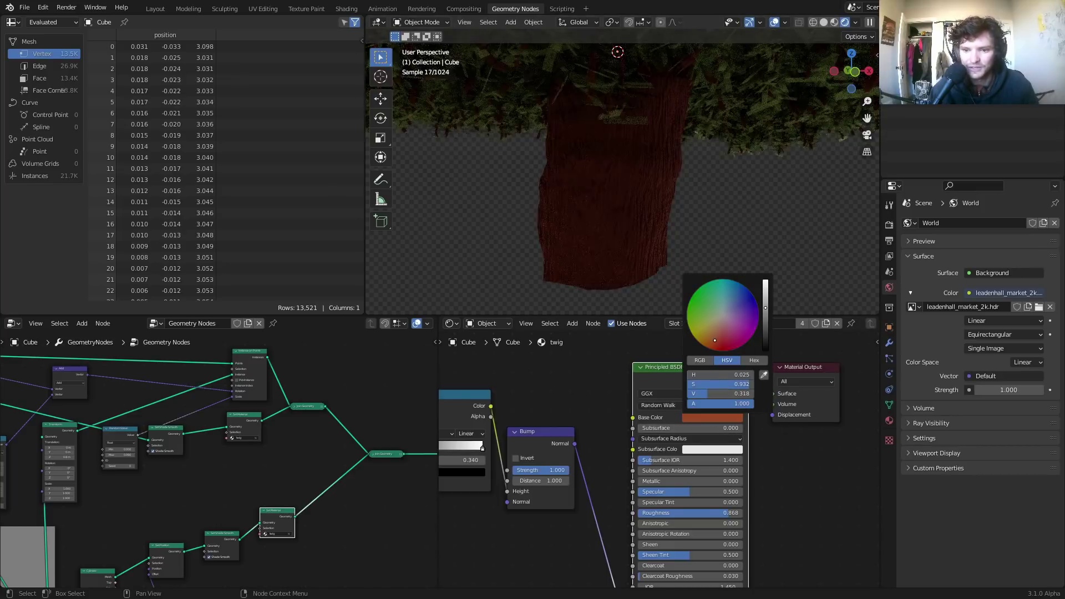
drag(765, 308, 766, 325)
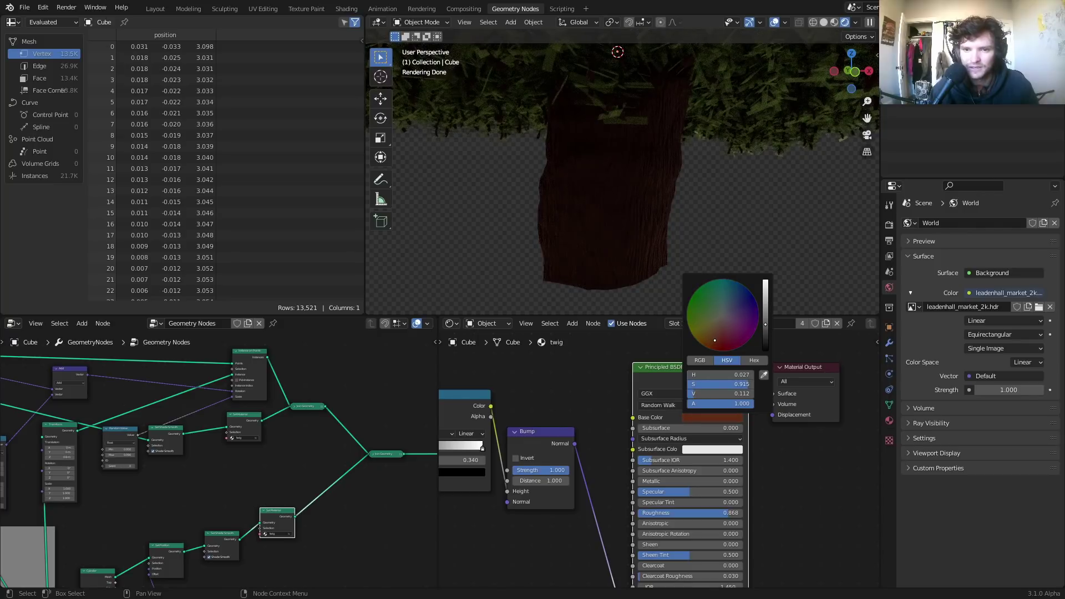
Step: Set the trunk Cylinder node's Radius to 0.06 m
scroll(563, 202, down, 8)
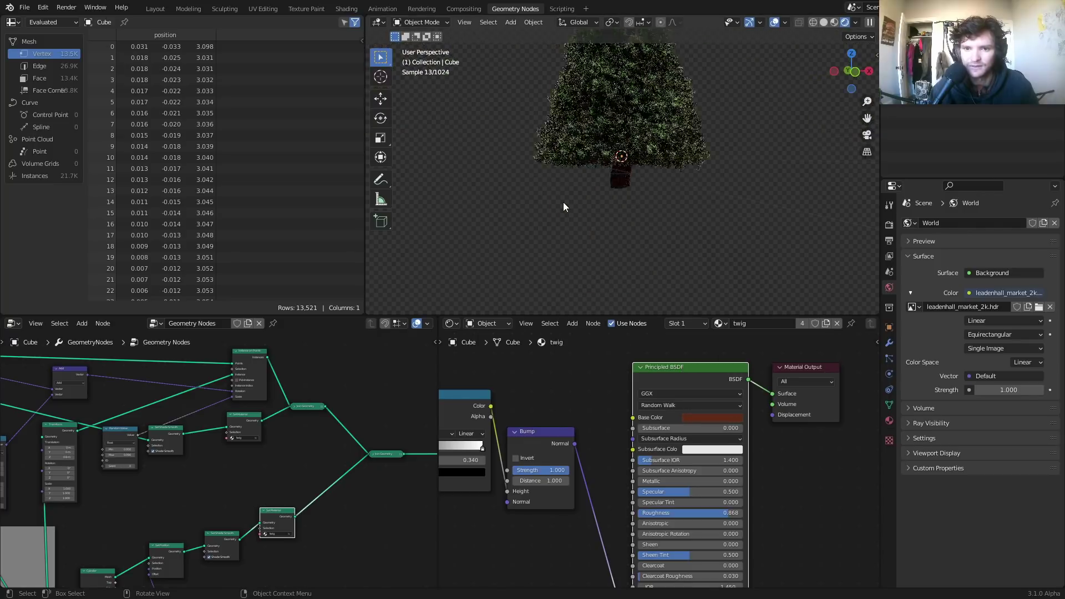
middle_drag(582, 212, 574, 257)
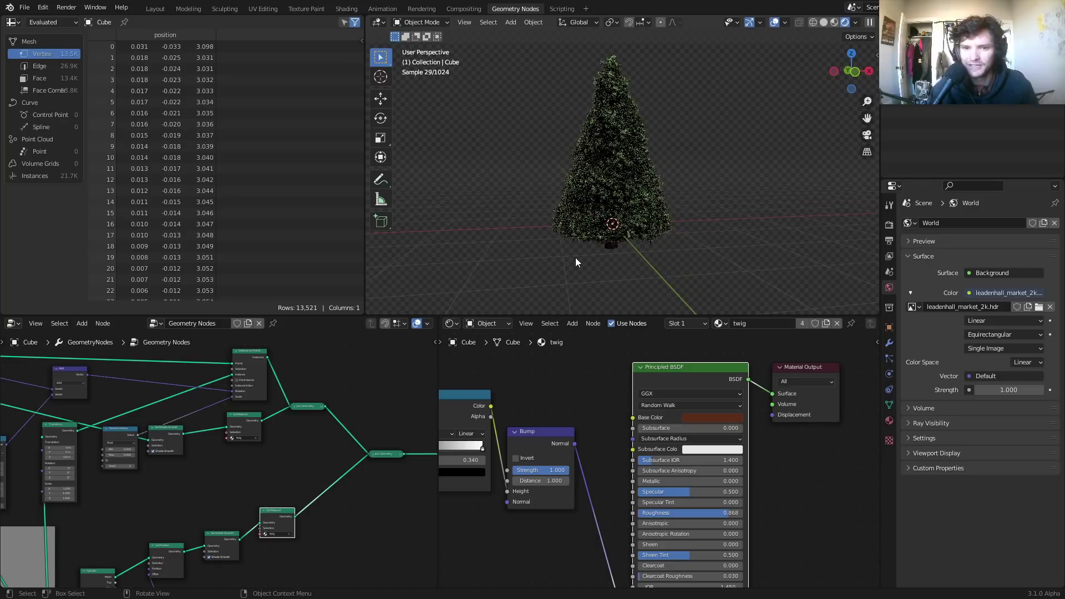
middle_drag(614, 216, 611, 204)
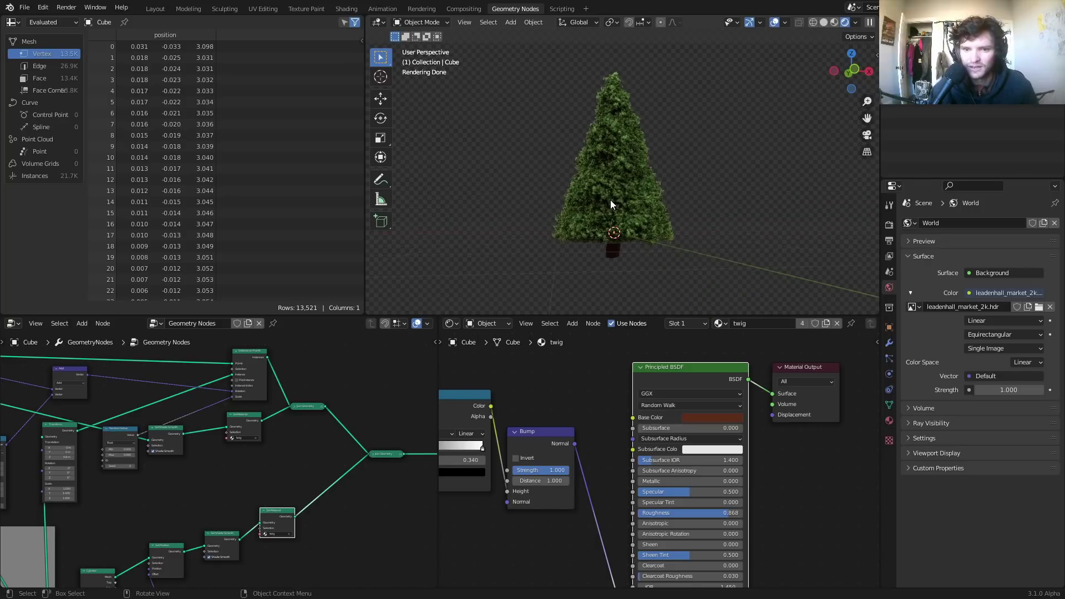
scroll(251, 450, up, 2)
mouse_move(250, 450)
middle_down()
mouse_move(275, 396)
mouse_move(247, 443)
middle_up()
scroll(247, 443, up, 2)
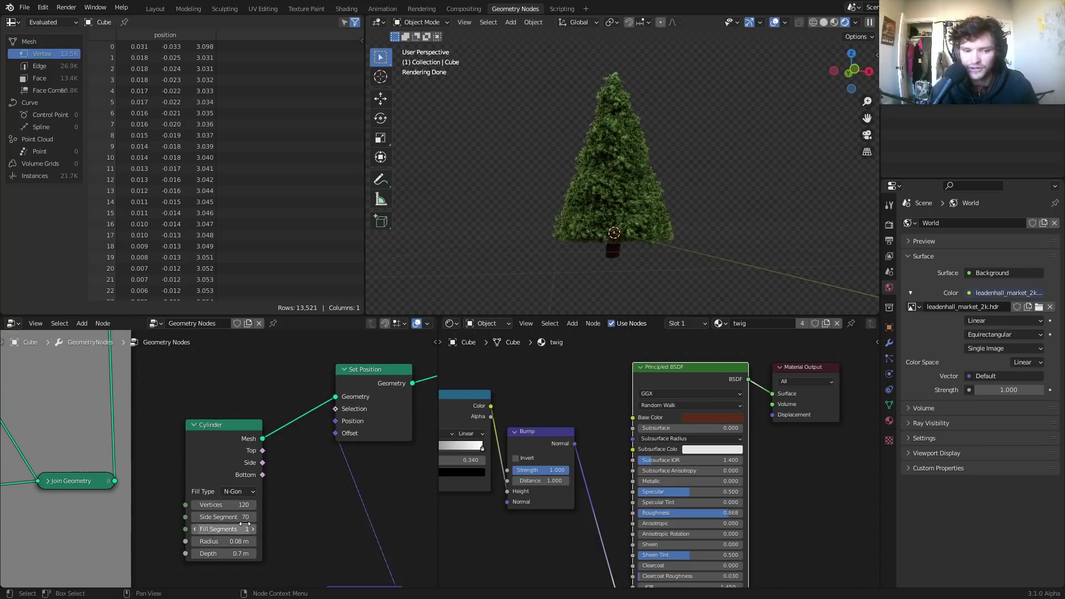
scroll(247, 517, up, 1)
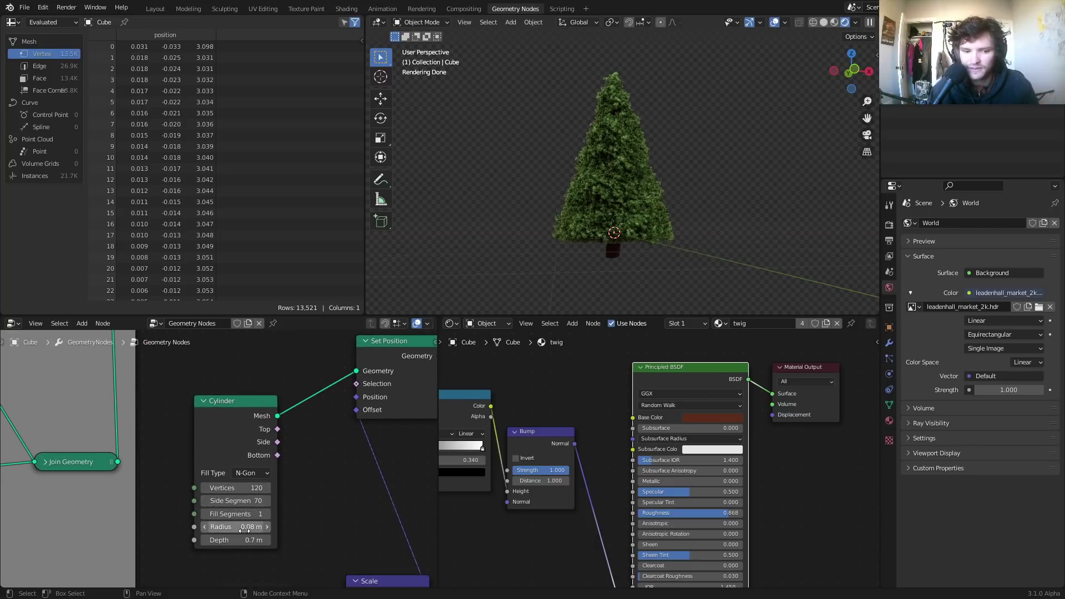
click(244, 529)
click(220, 528)
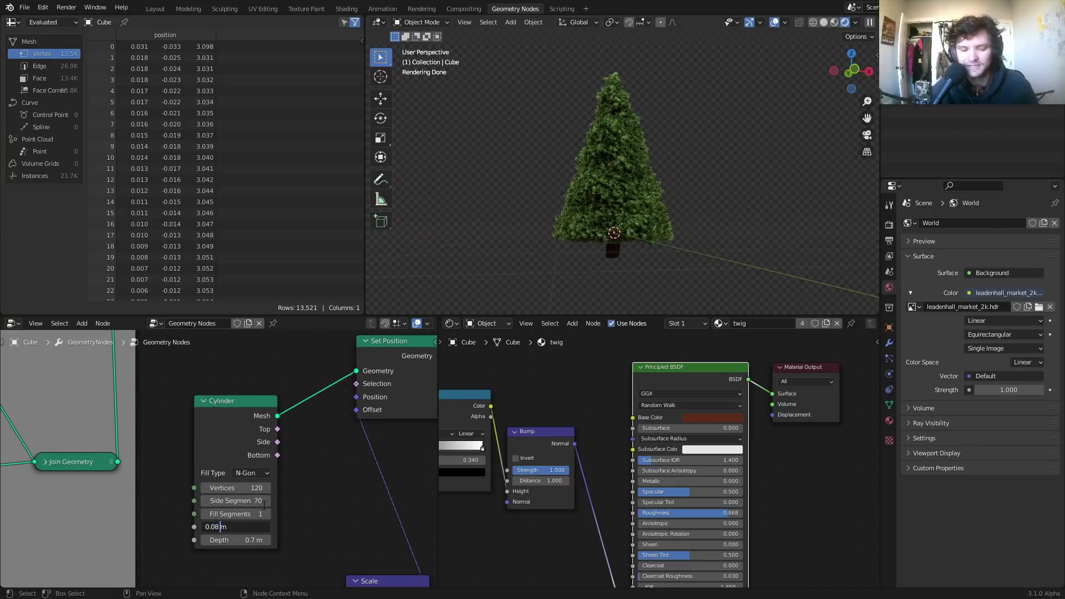
key(Return)
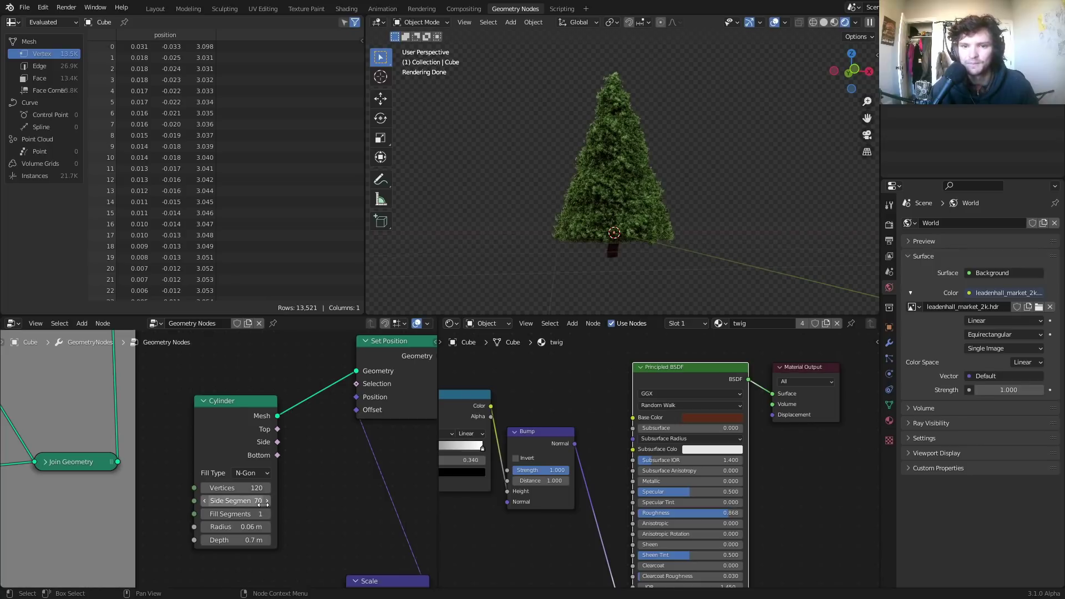
Step: Desaturate and brighten the twig material's Base Color to hue 0.026, saturation 0.515 and value 0.310
mouse_move(592, 145)
middle_down()
mouse_move(607, 134)
mouse_move(610, 145)
middle_up()
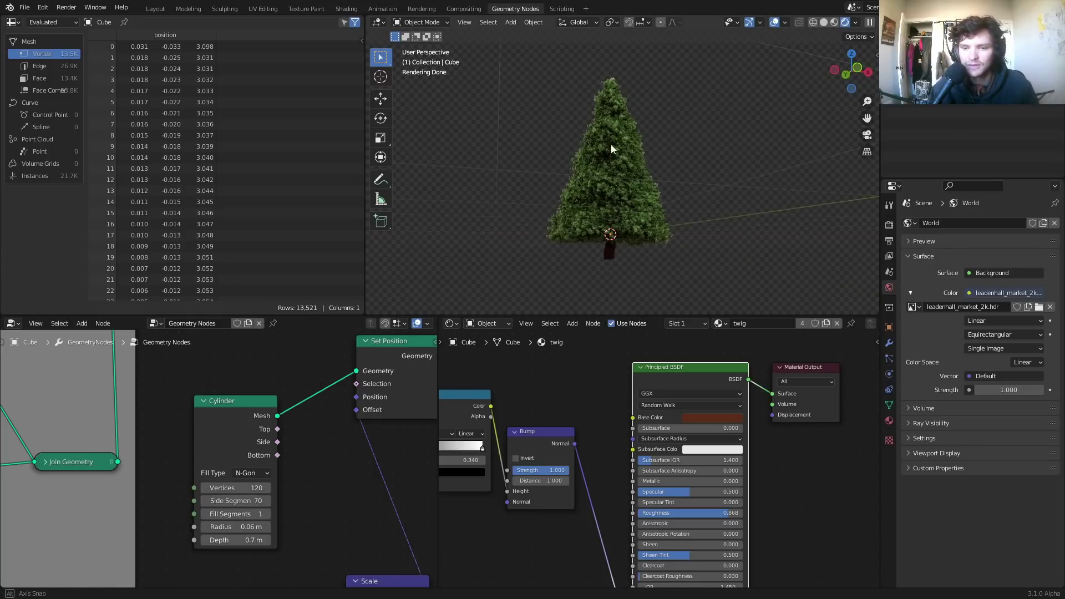
click(709, 418)
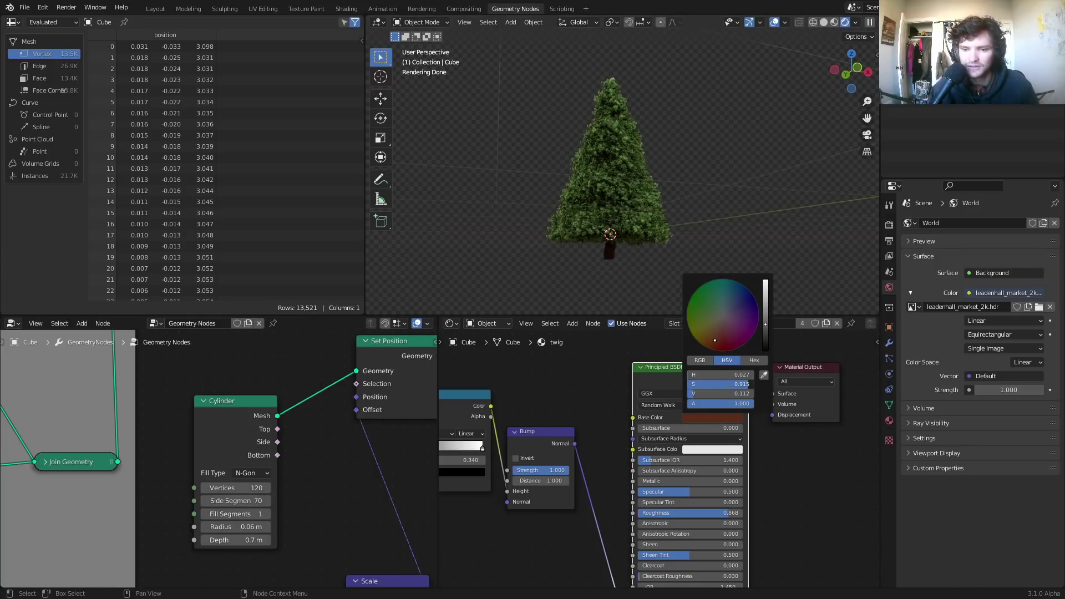
drag(715, 340, 721, 323)
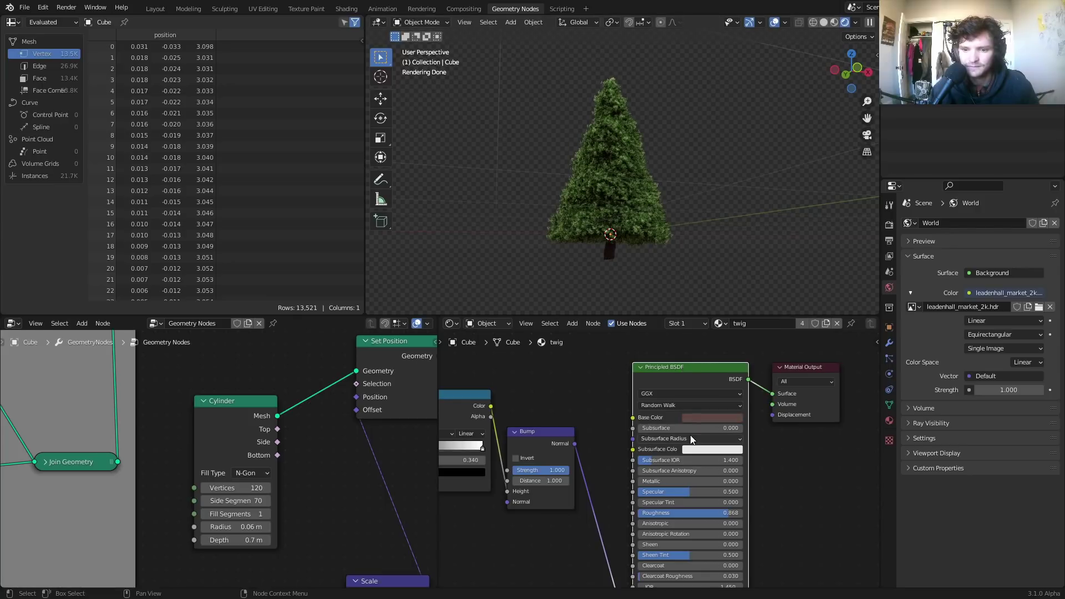
click(705, 417)
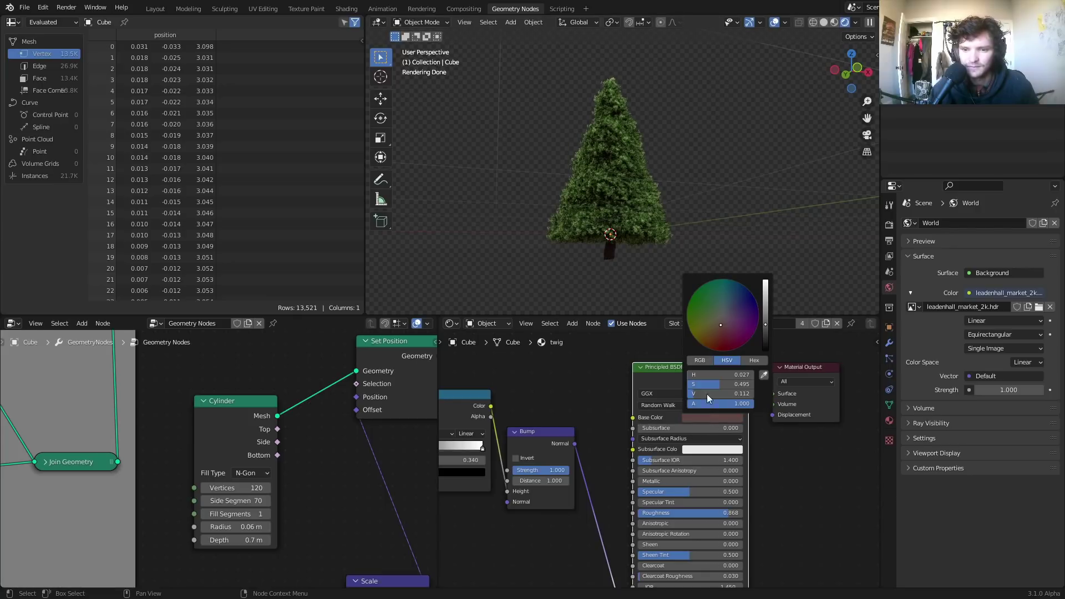
click(765, 303)
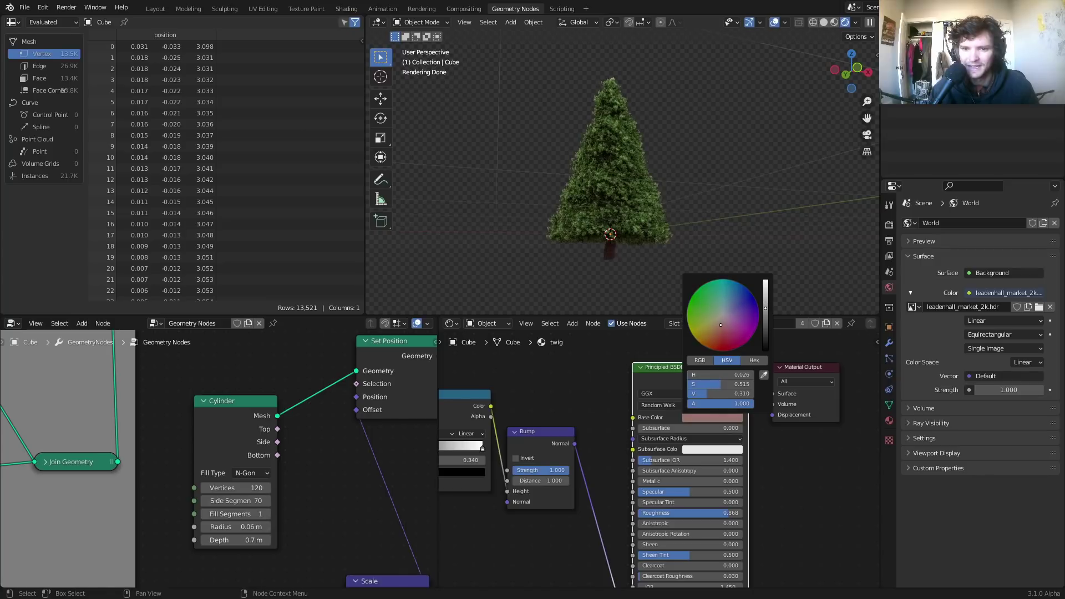
mouse_move(615, 224)
middle_down()
mouse_move(632, 205)
mouse_move(630, 214)
middle_up()
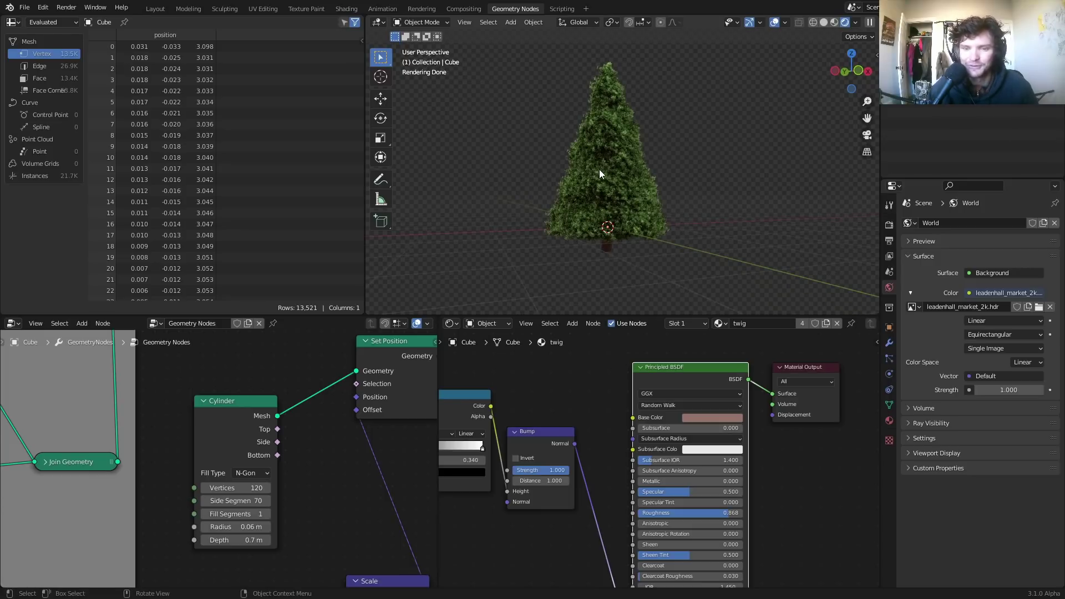
Step: Shift the twig material's Base Color slightly toward a warmer, less pink brown
middle_drag(600, 170, 606, 196)
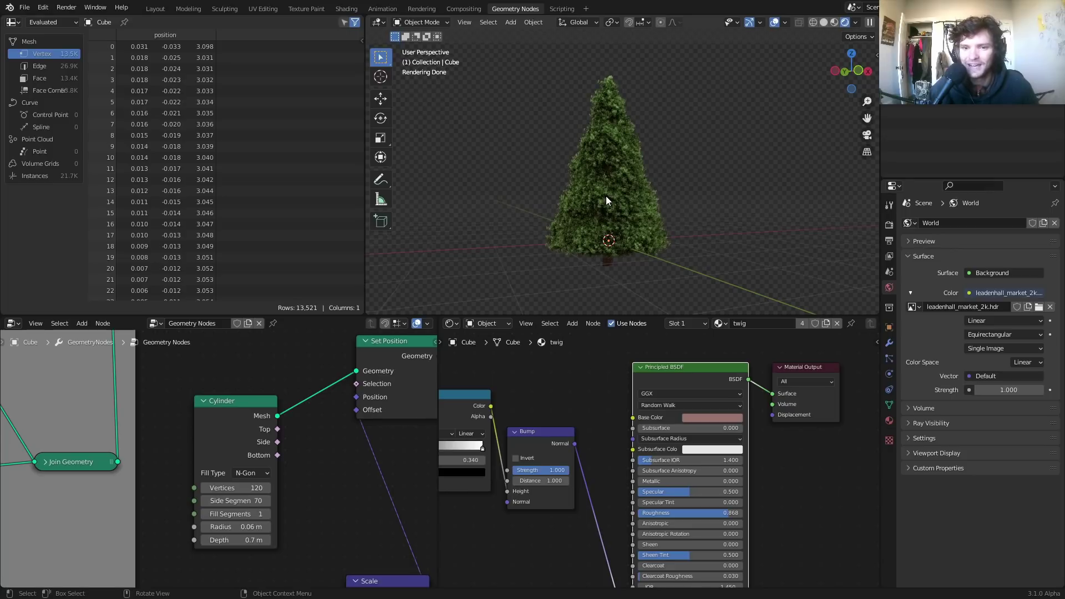
click(734, 417)
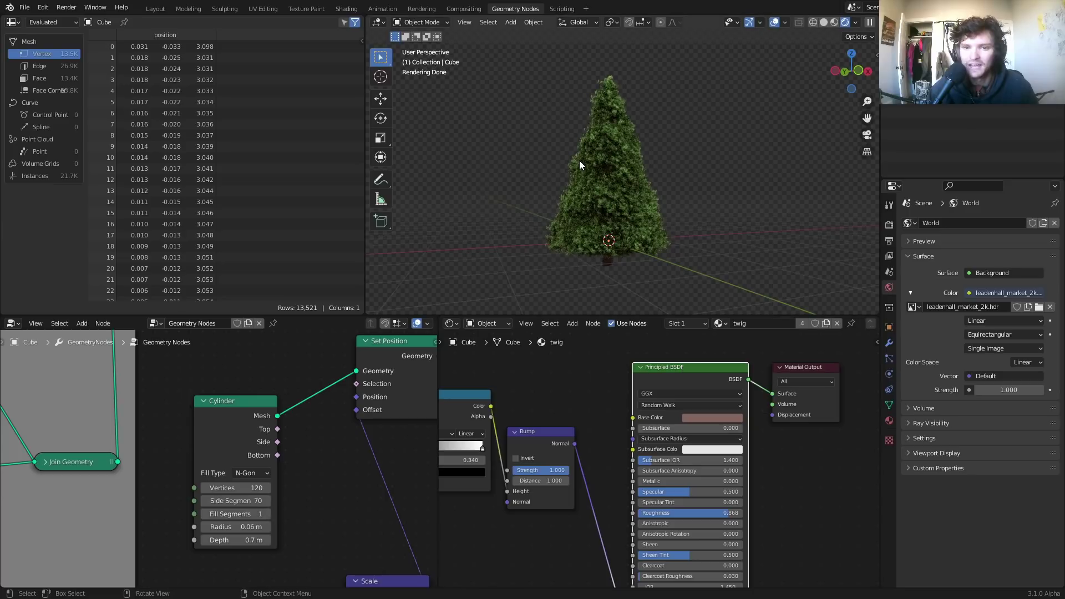
scroll(585, 165, up, 1)
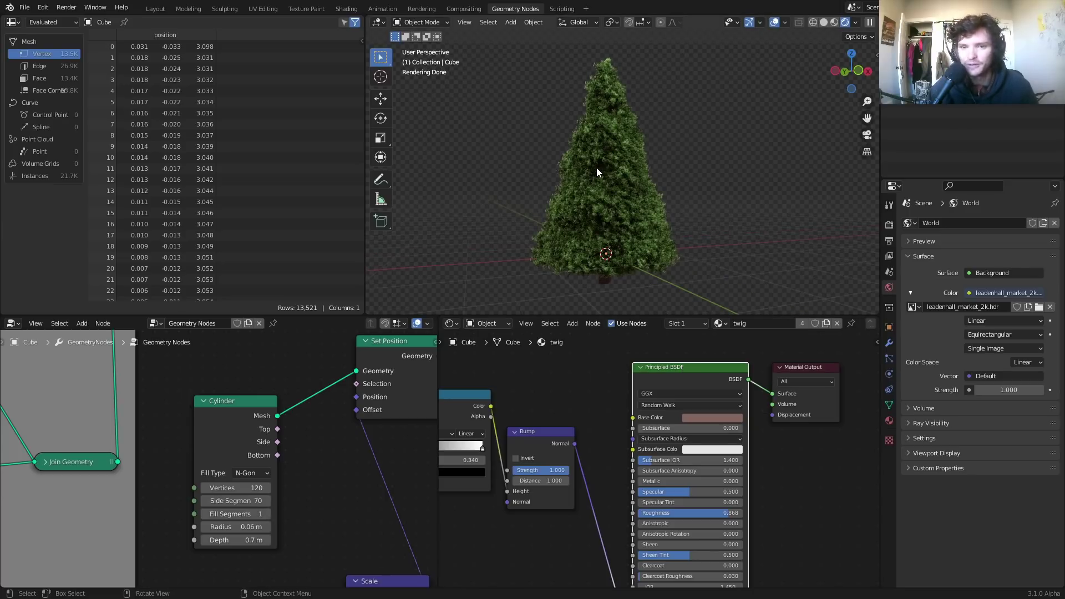
Step: Save the current Christmas tree project under its existing file name
scroll(191, 437, down, 6)
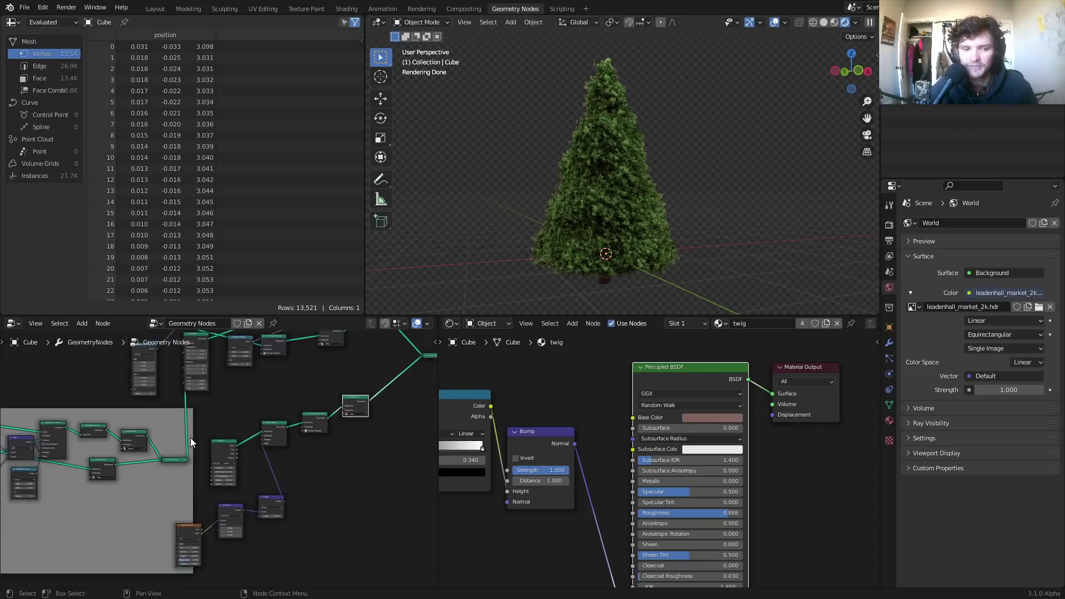
key(ctrl+s)
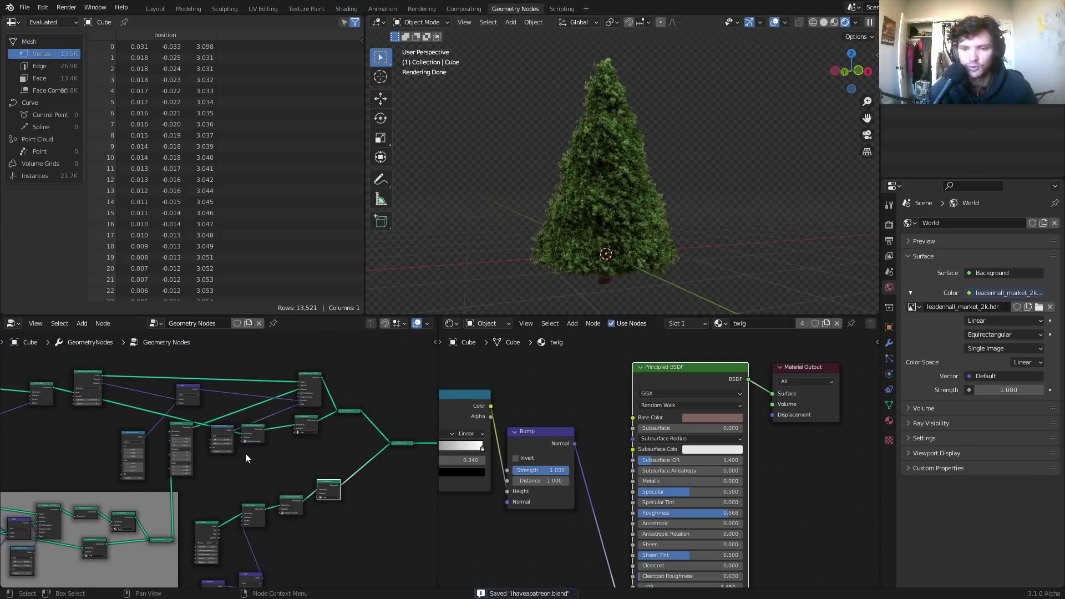
scroll(245, 453, down, 2)
middle_drag(198, 439, 224, 456)
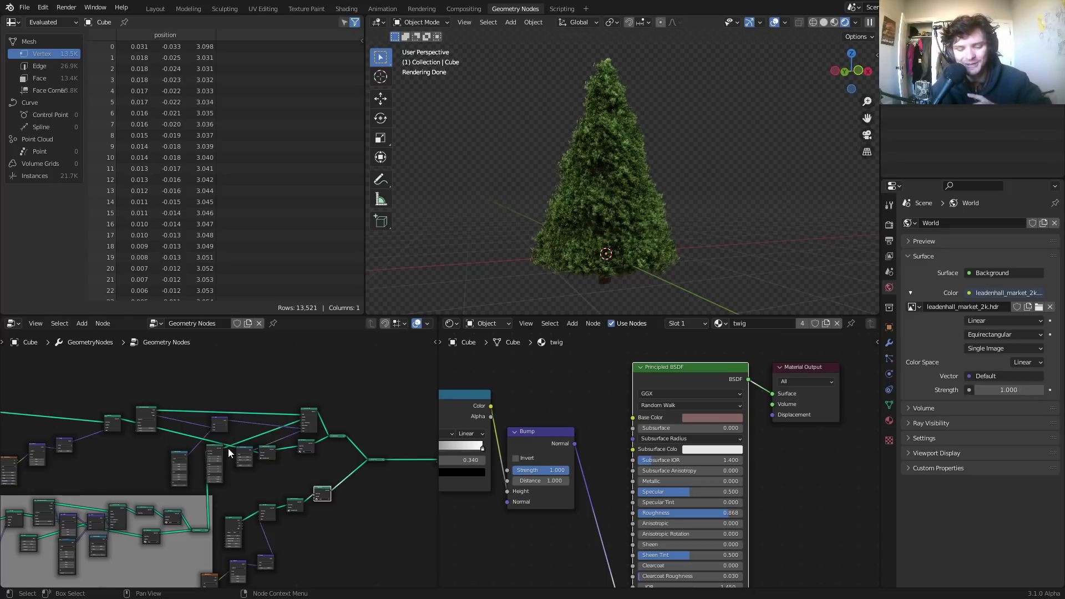
Step: Save the blend file
ctrl+scroll(231, 442, left, 3)
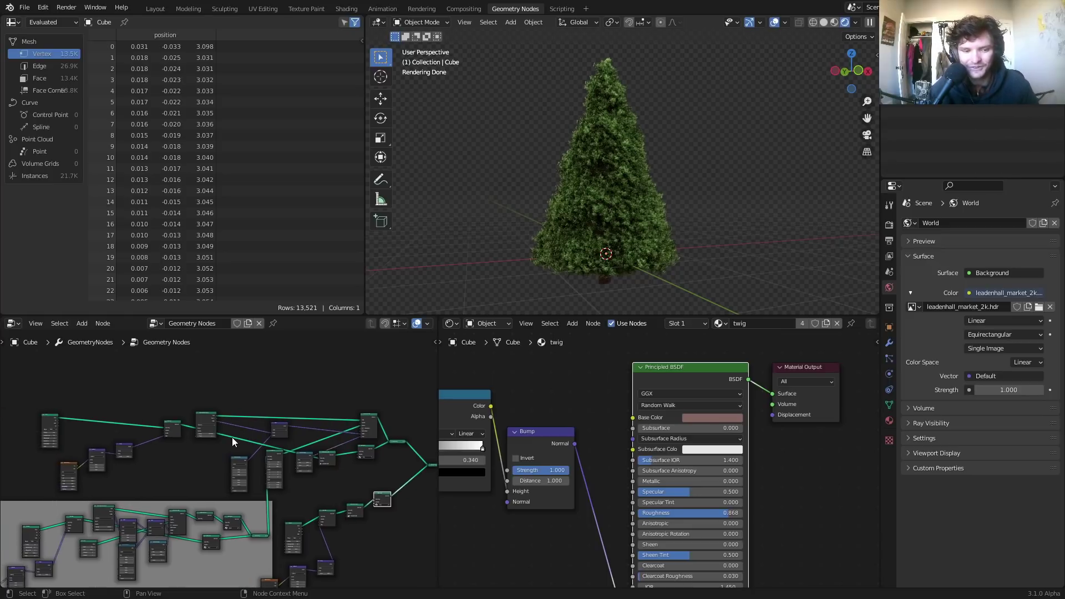
scroll(232, 437, up, 6)
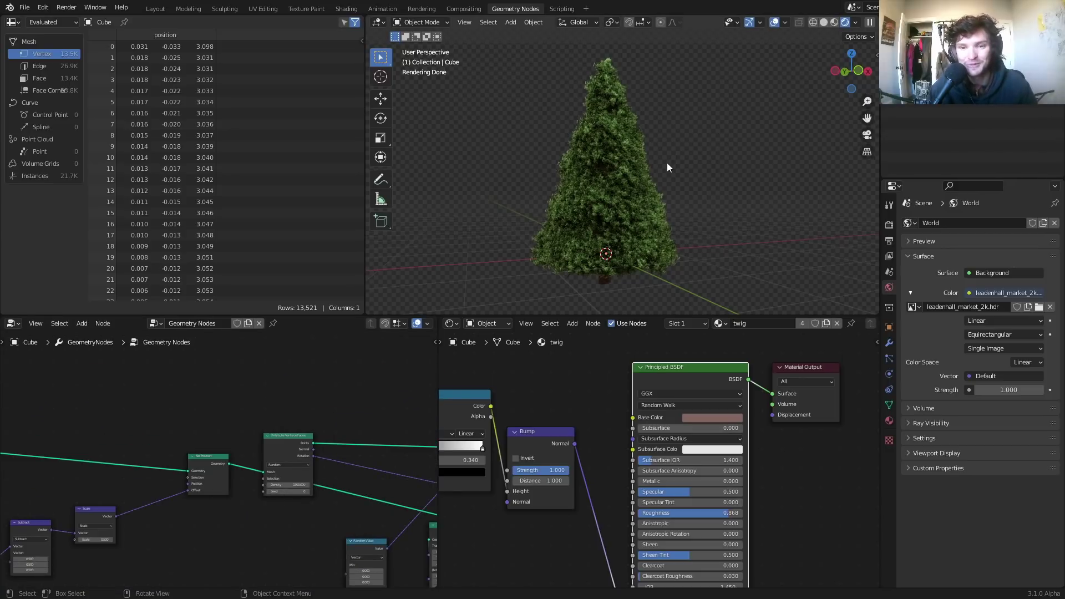
key(ctrl+s)
scroll(299, 421, up, 2)
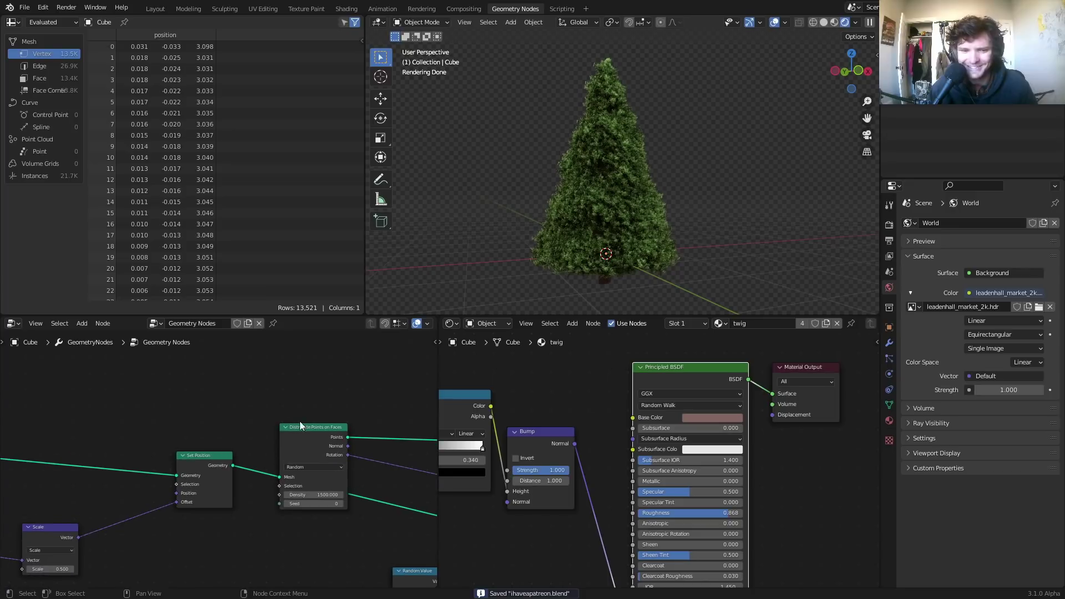
Step: Duplicate the Distribute Points on Faces node above the original and feed its Mesh input from the Set Position geometry
click(304, 425)
middle_drag(304, 425, 237, 480)
key(shift+d)
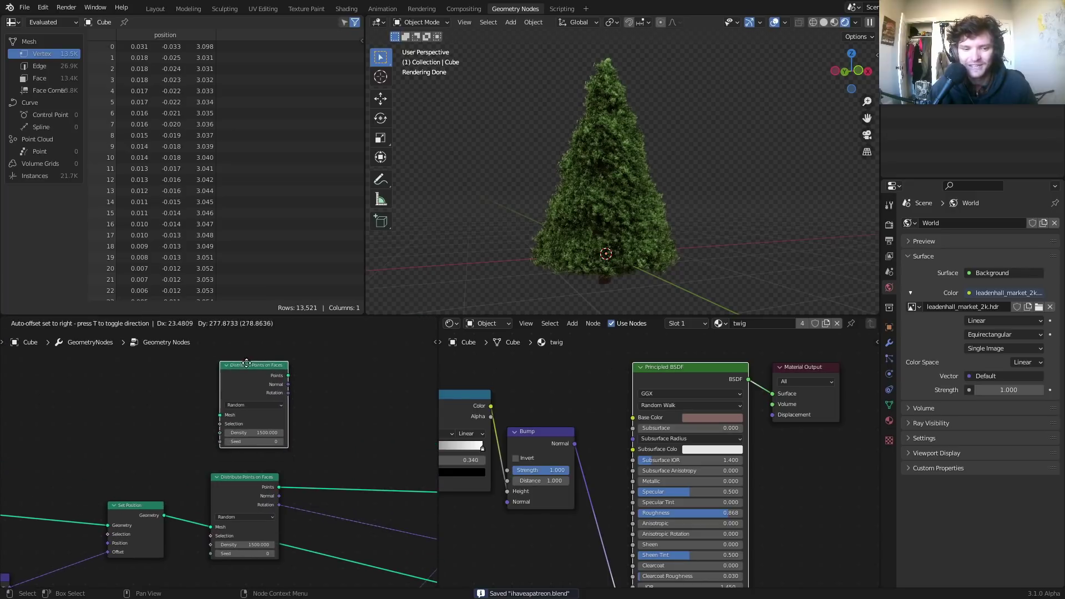
drag(165, 515, 216, 413)
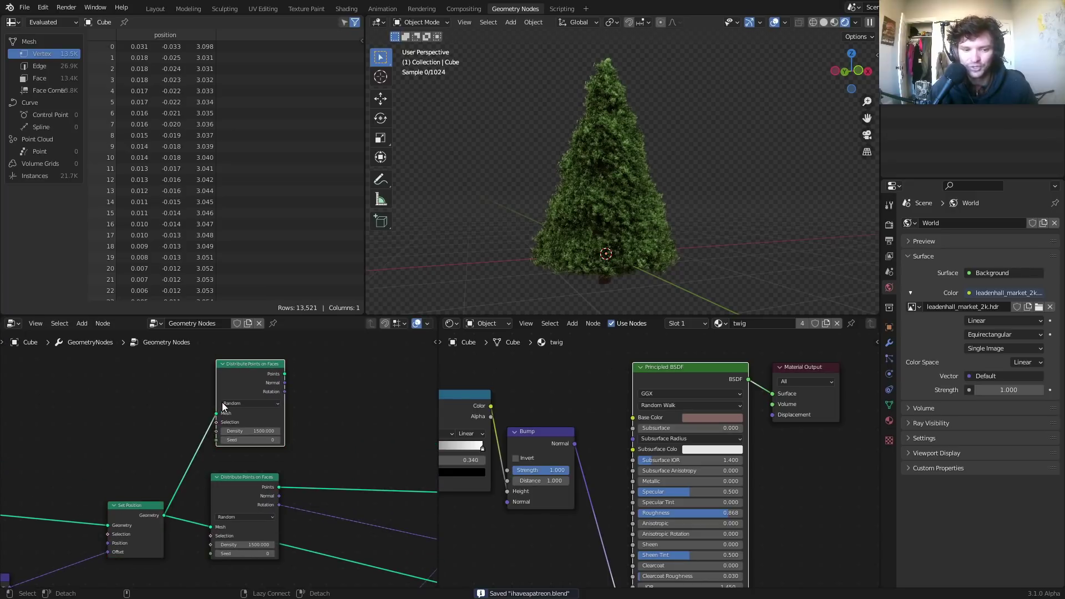
Step: Set the density of the duplicated Distribute Points on Faces node to 50
click(265, 431)
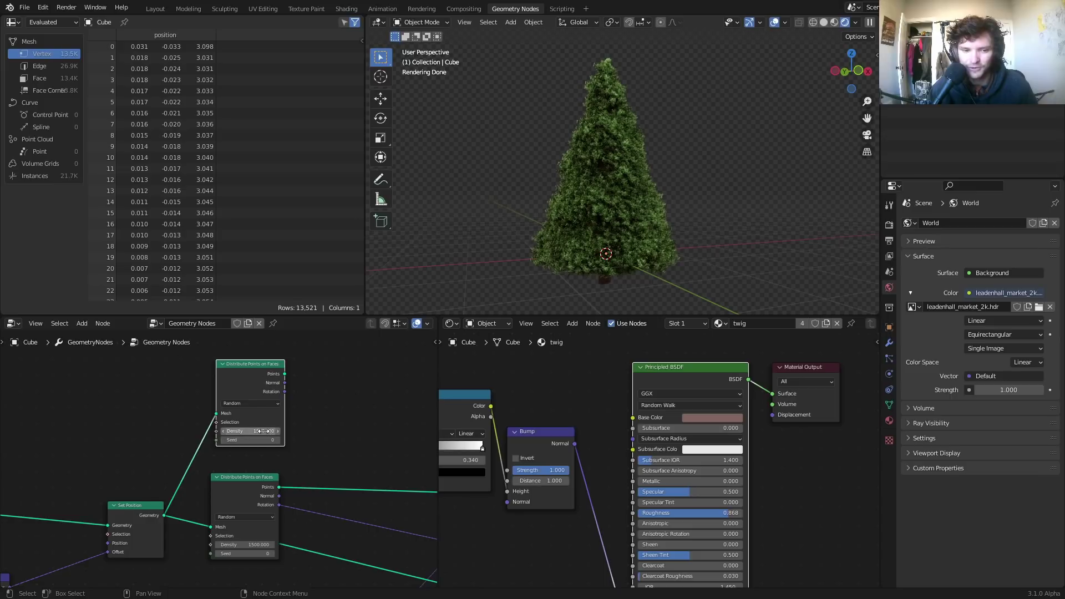
text(50)
key(Return)
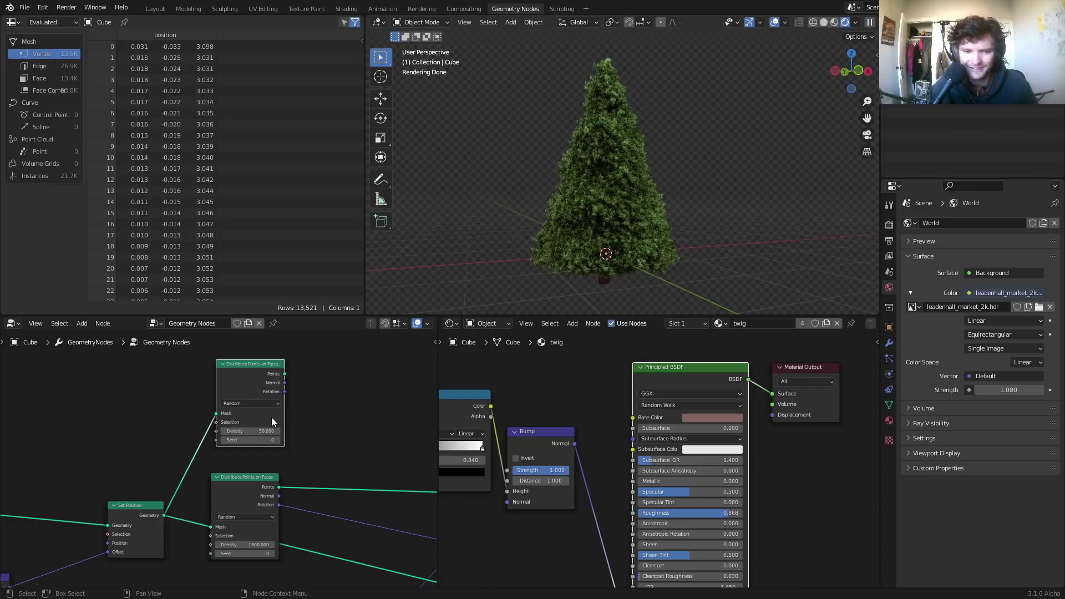
Step: Add an Instance on Points node and connect the duplicated distribution's Points output to its Points input
scroll(271, 417, down, 2)
middle_drag(311, 393, 222, 414)
key(shift+a)
click(241, 375)
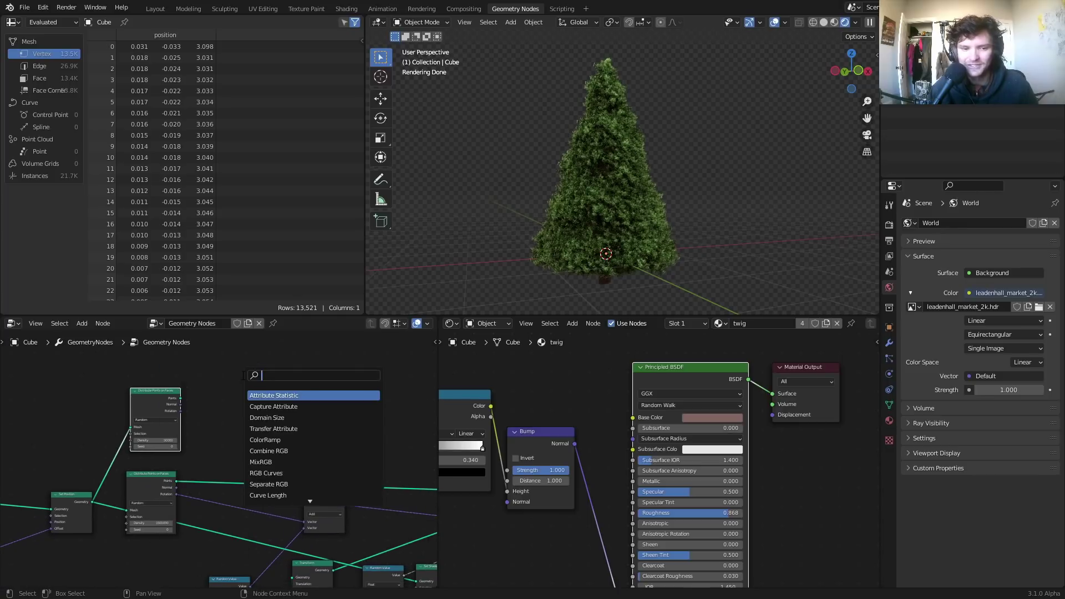
text(insta)
key(Down)
key(Down)
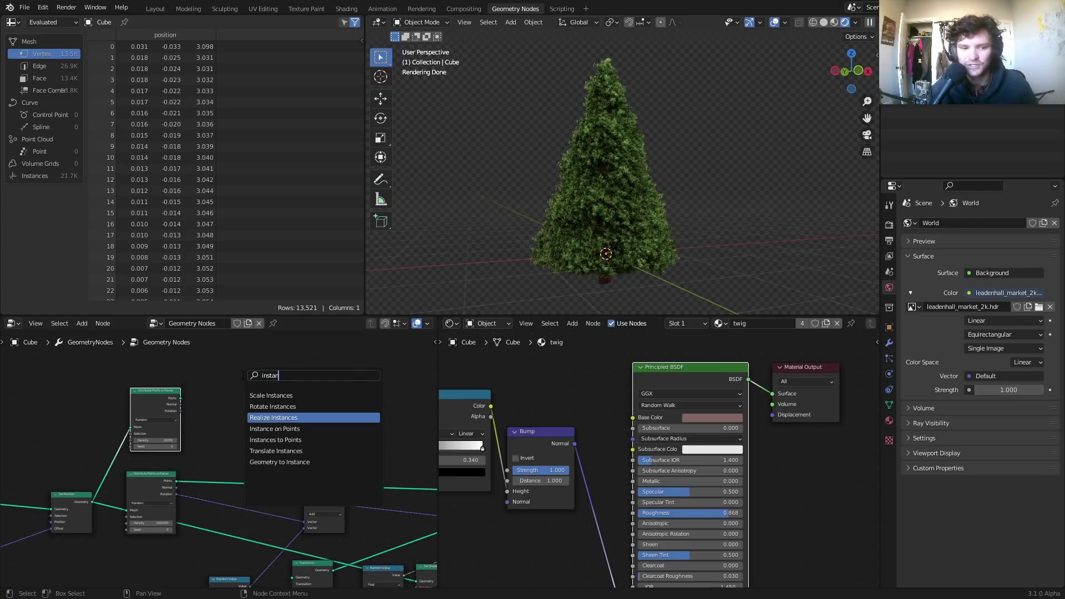
key(Return)
click(228, 354)
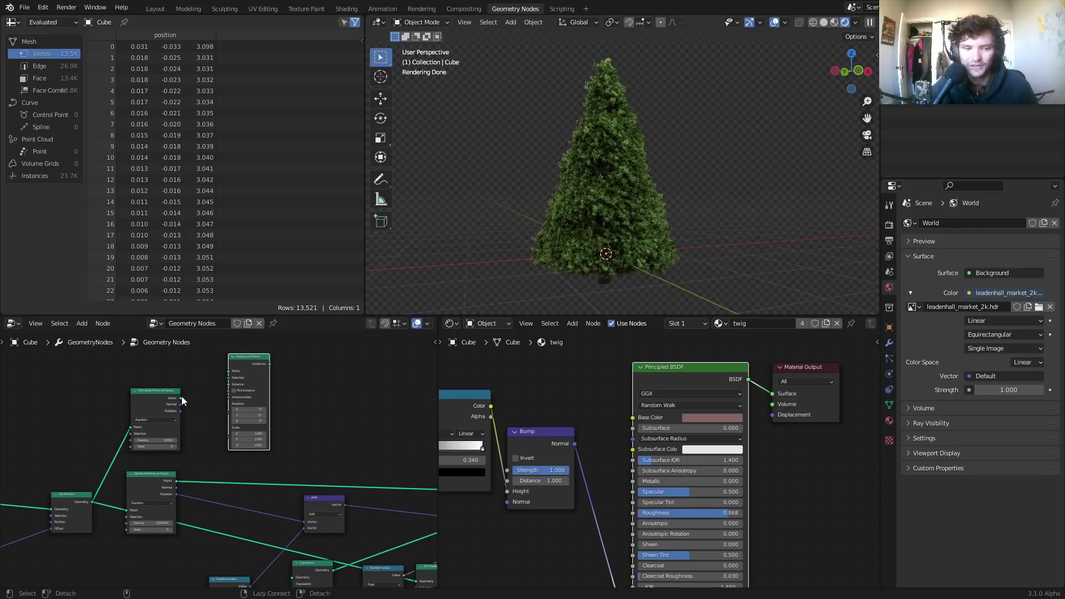
drag(181, 398, 330, 380)
scroll(249, 355, up, 2)
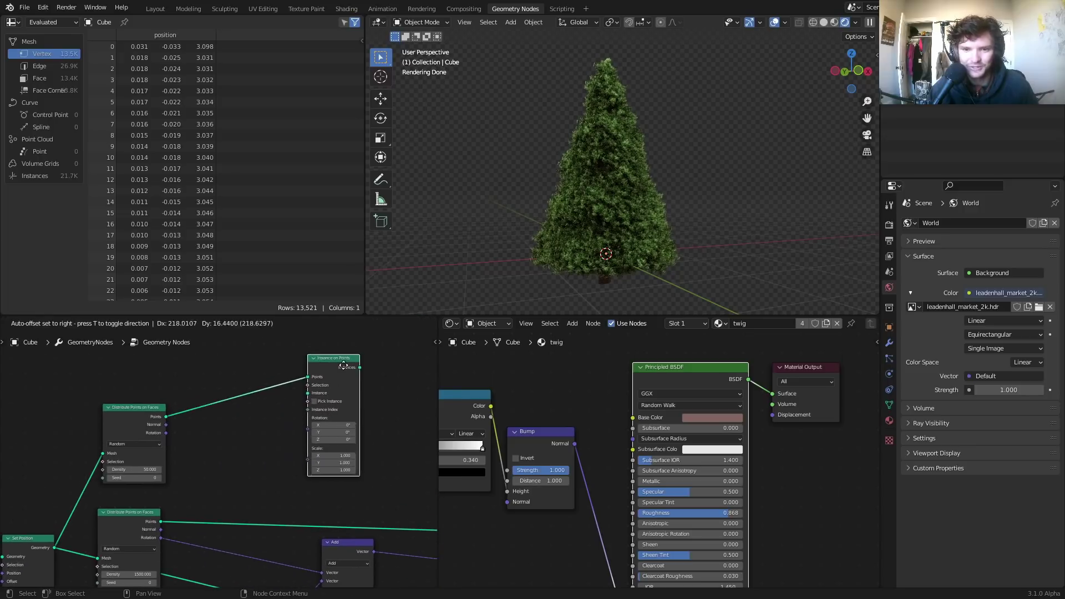
Step: Add a UV Sphere node and connect its Mesh output to the Instance input of the new Instance on Points node
scroll(318, 386, up, 2)
key(shift+a)
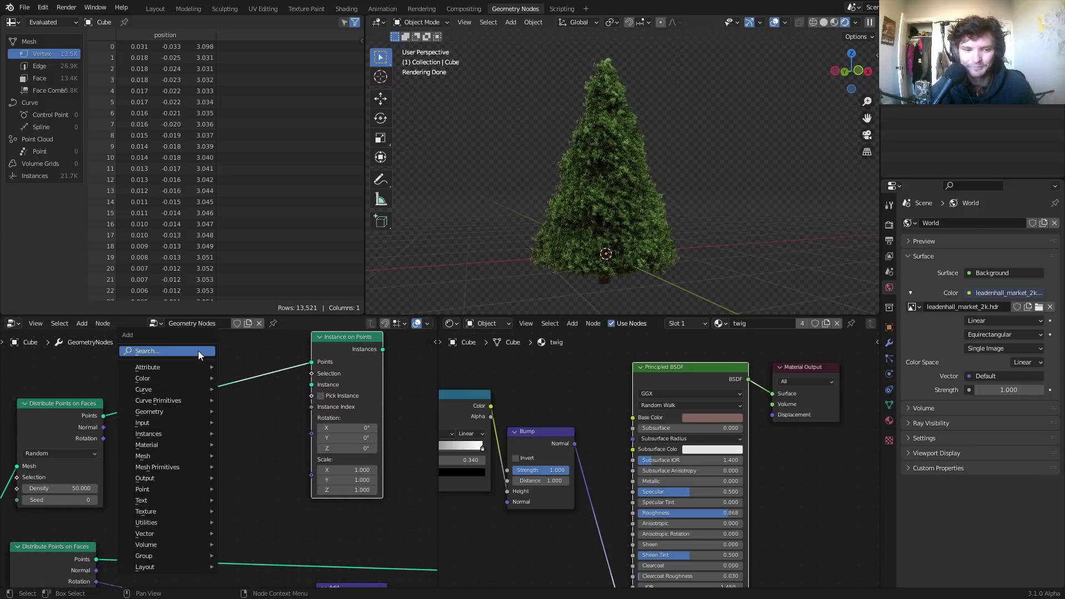
text(uv sph)
key(Return)
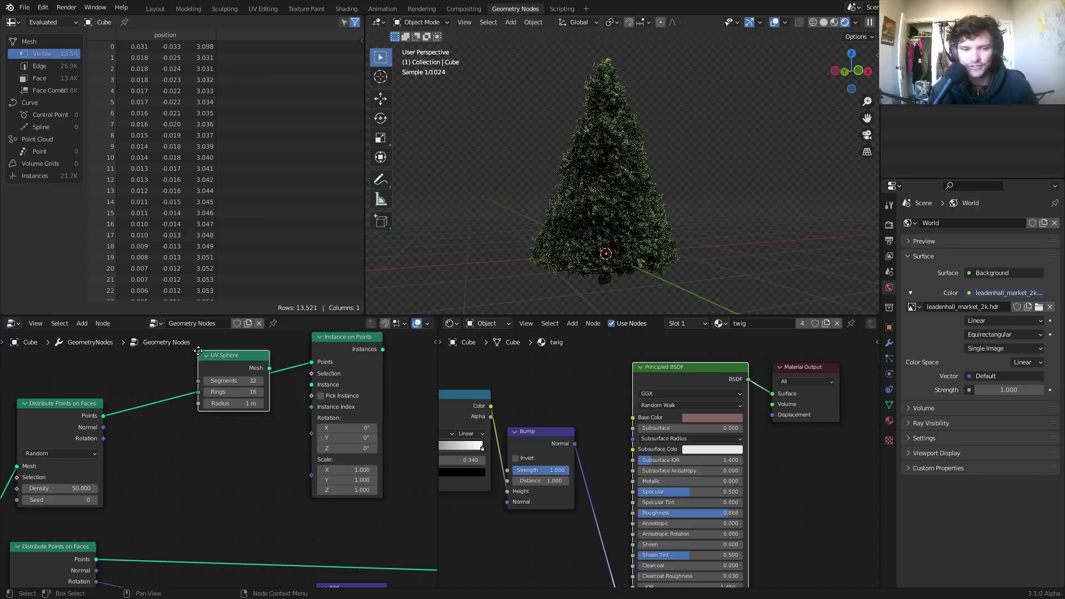
click(222, 432)
drag(232, 433, 317, 381)
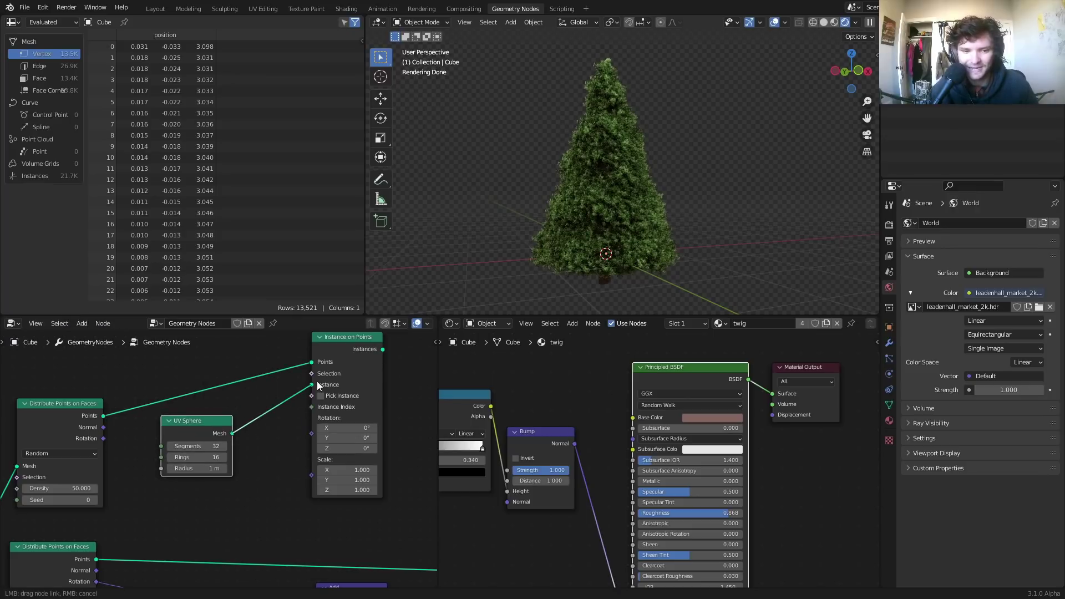
Step: Join the new Instance on Points output with the tree geometry at the last join node before the group output
scroll(318, 434, down, 5)
middle_drag(318, 433, 148, 441)
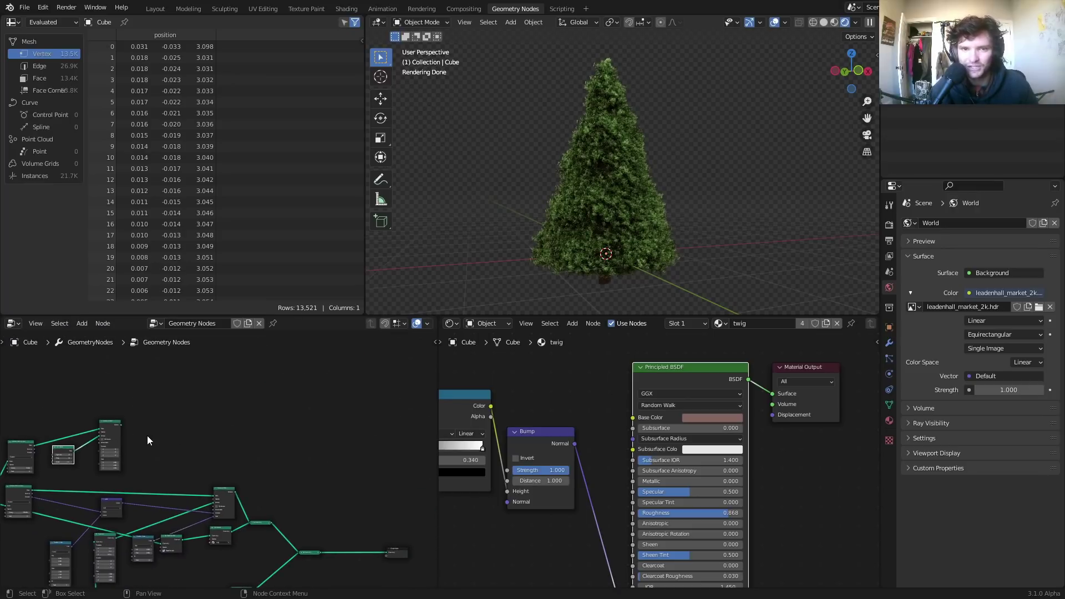
ctrl+shift+click(115, 422)
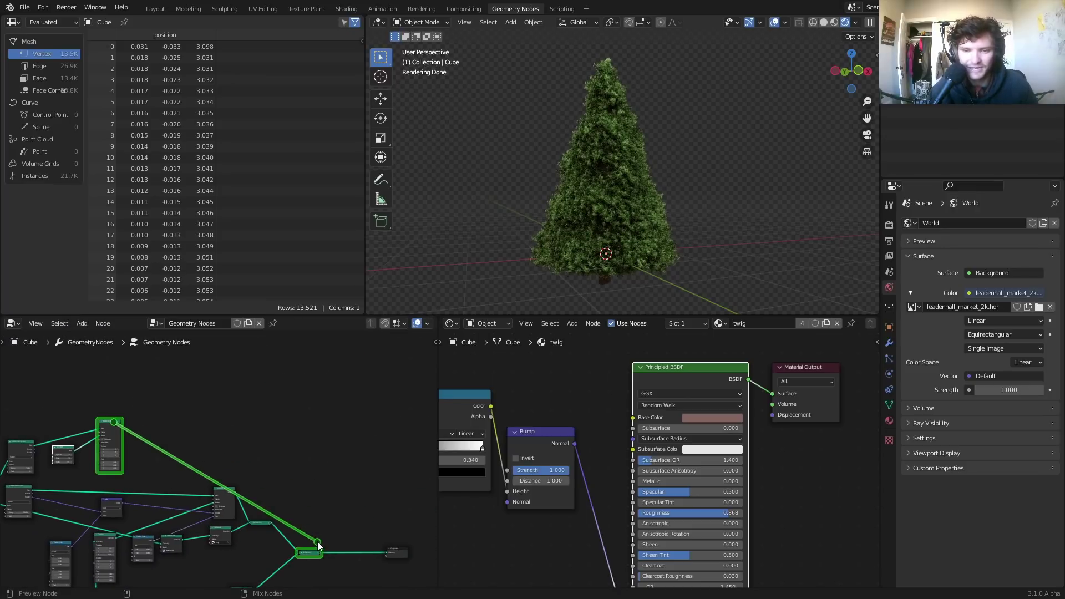
Step: Try UV Sphere radii of 0.1 m and 0.01 m for the instanced spheres
scroll(167, 448, up, 6)
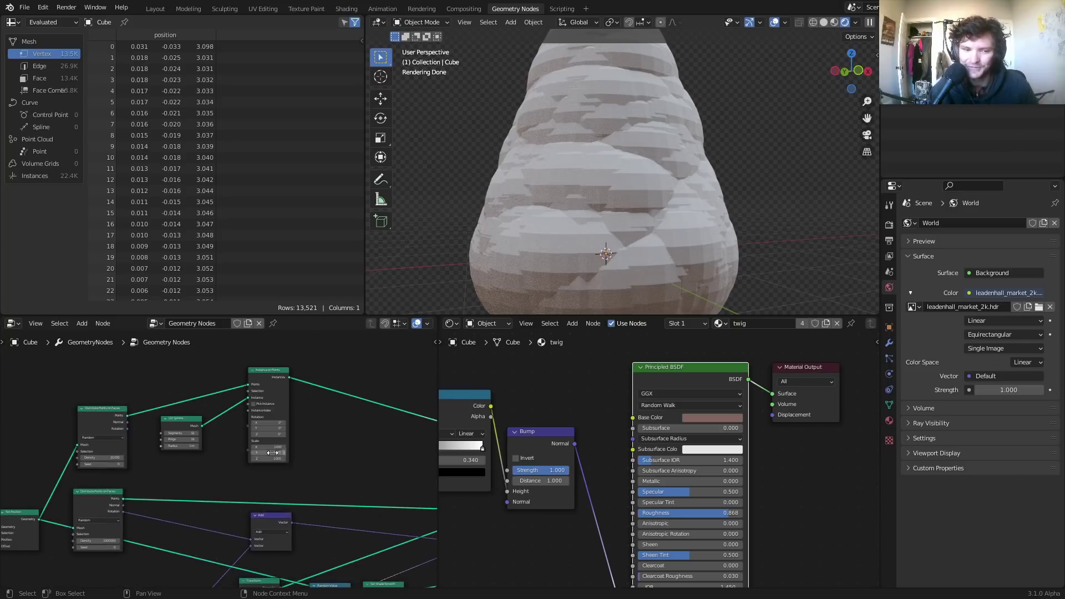
click(148, 434)
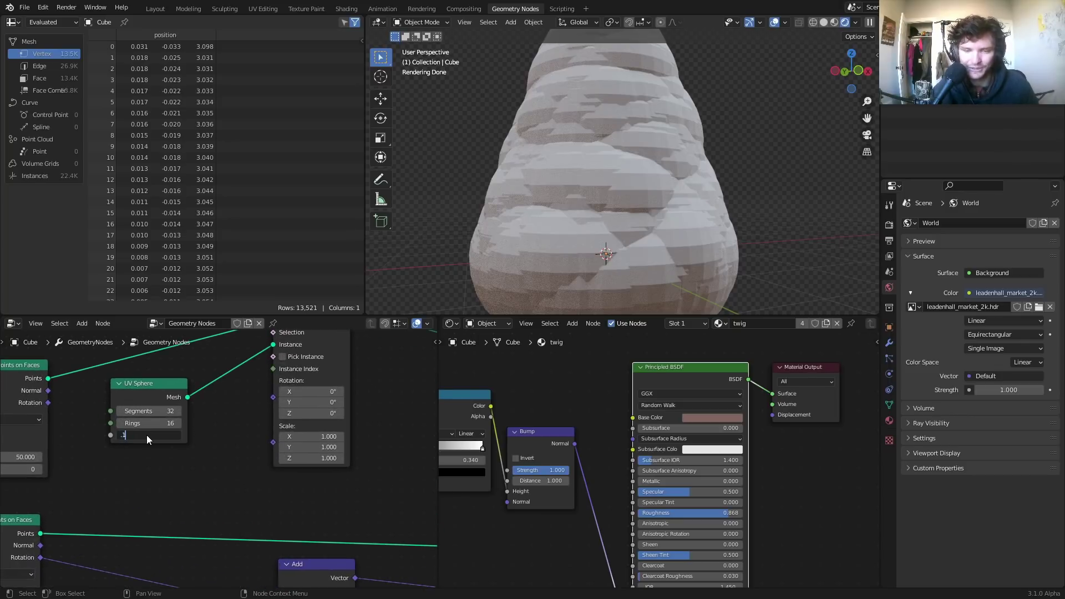
text(.1)
key(Return)
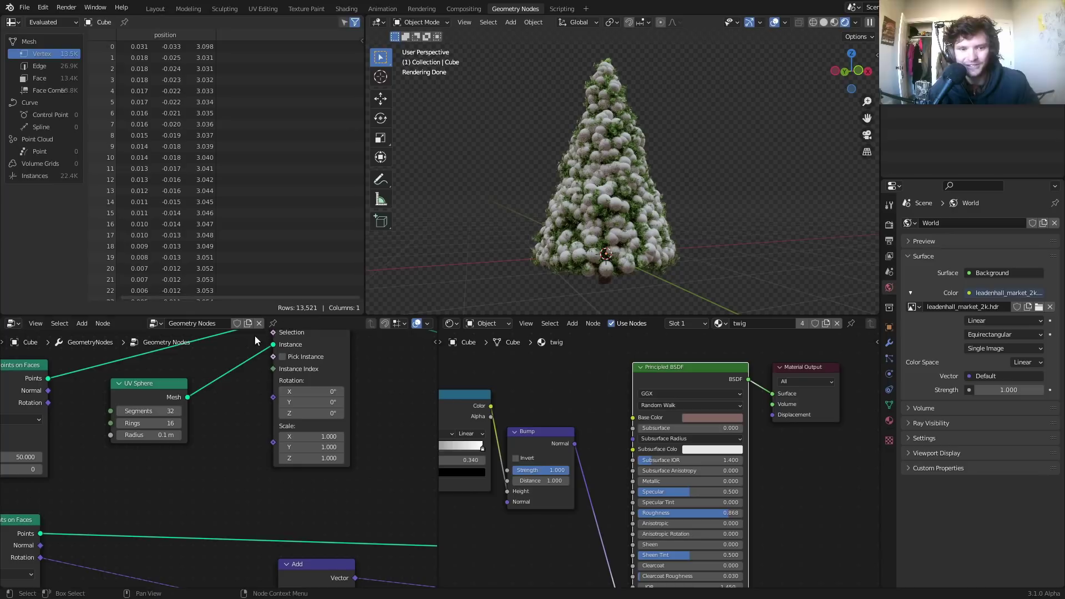
double_click(135, 435)
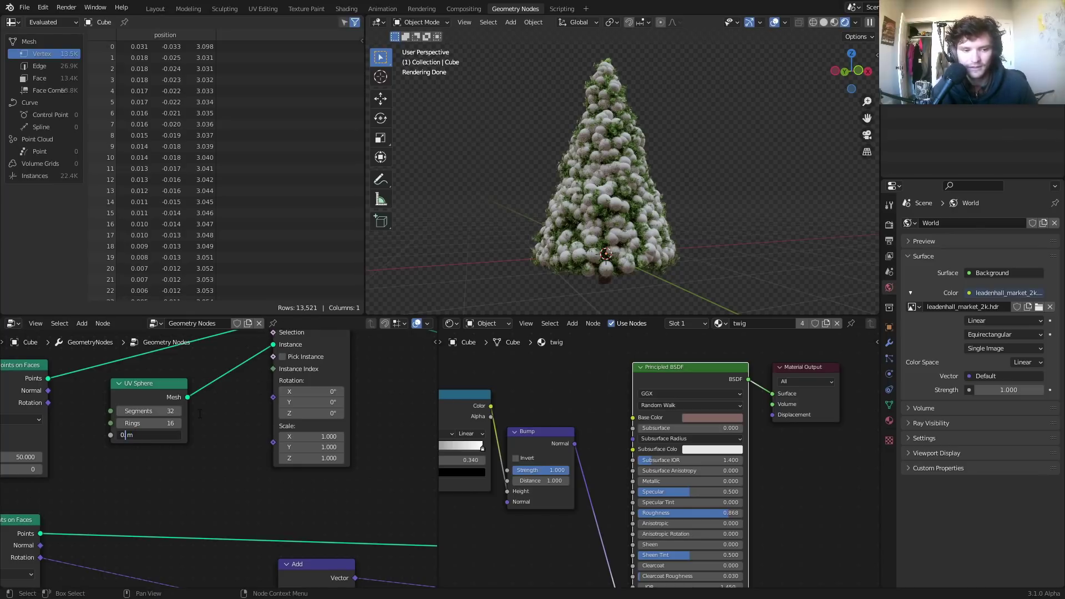
key(Return)
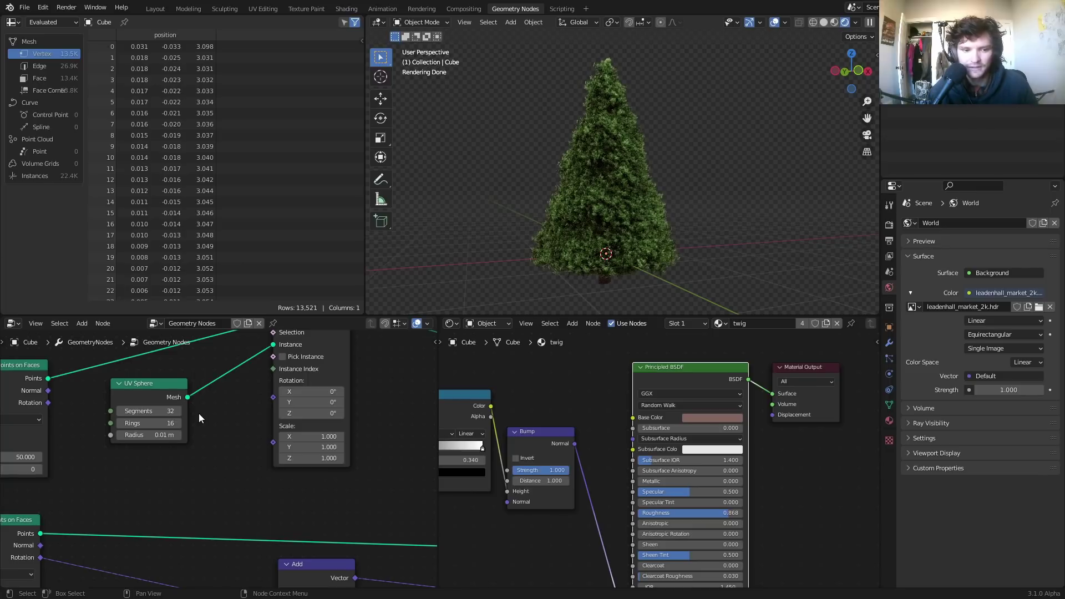
Step: Set the UV Sphere's radius to 0.05 m and view the spheres on the tree close up
click(136, 435)
click(134, 435)
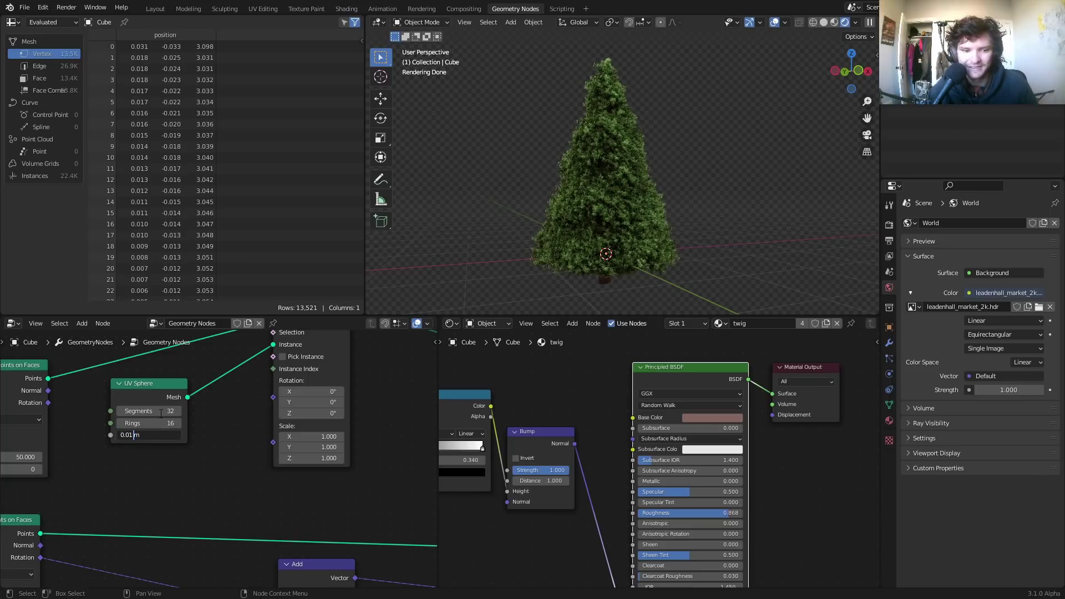
key(BackSpace)
text(5)
key(Return)
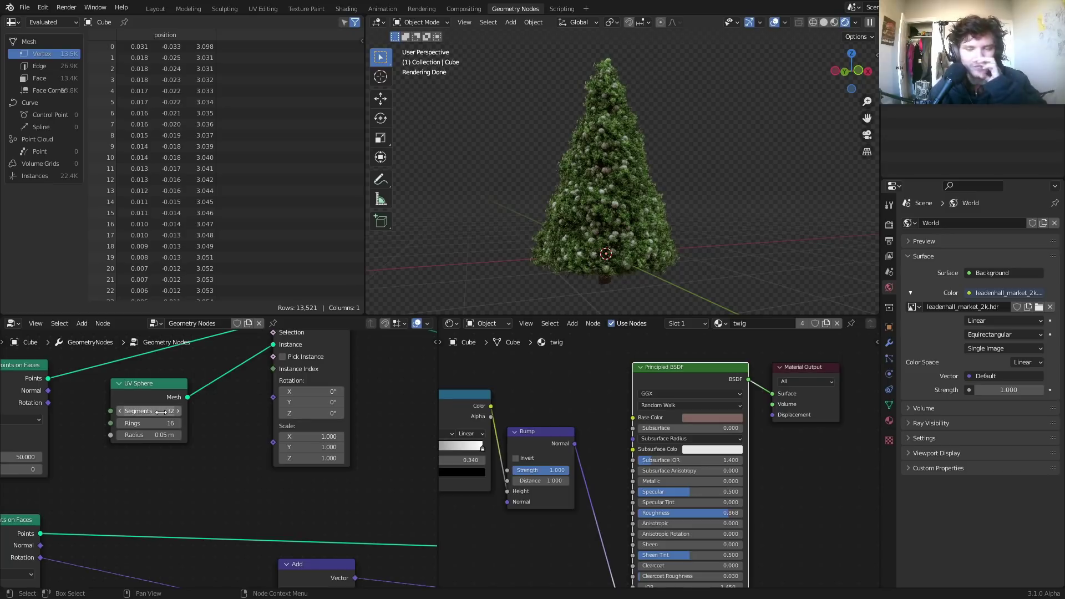
scroll(591, 171, up, 2)
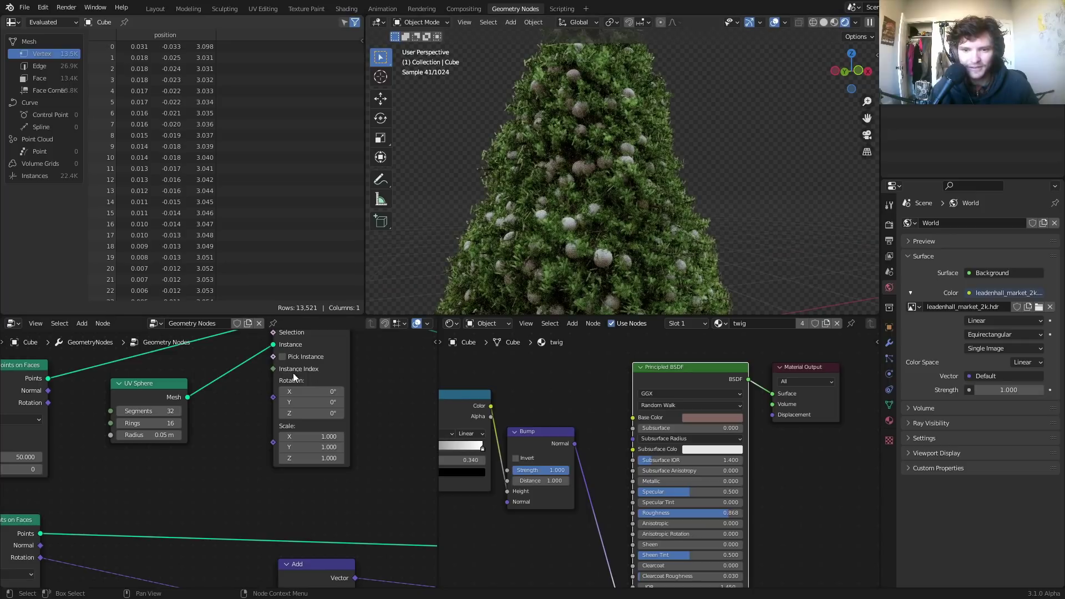
Step: Insert a Set Material node between the UV Sphere and the Instance on Points node
scroll(222, 400, down, 1)
scroll(200, 408, down, 1)
middle_drag(200, 408, 284, 395)
key(shift+a)
click(261, 369)
text(set)
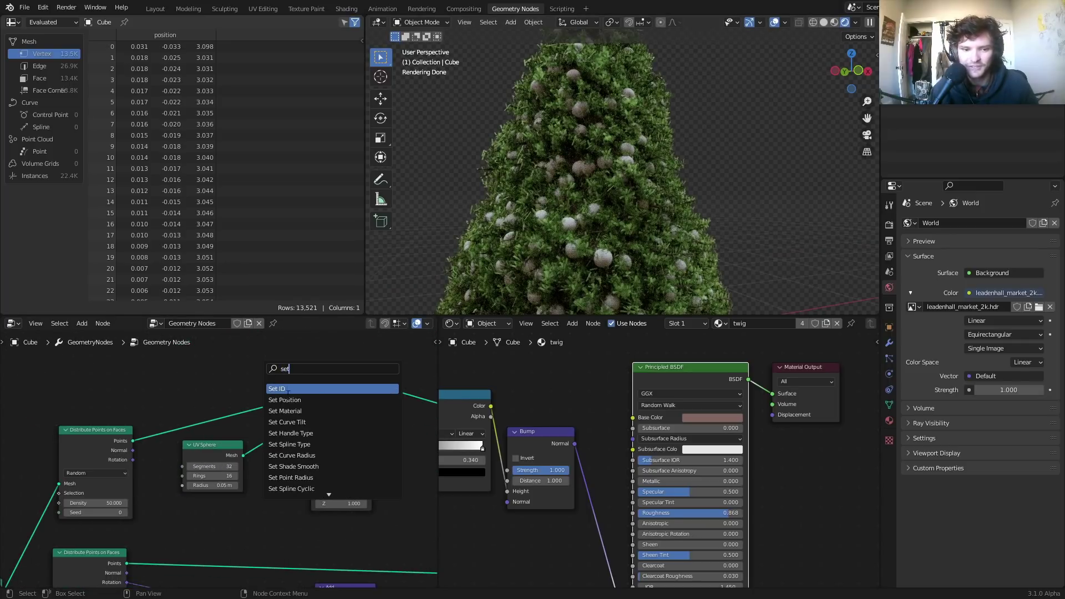
click(284, 411)
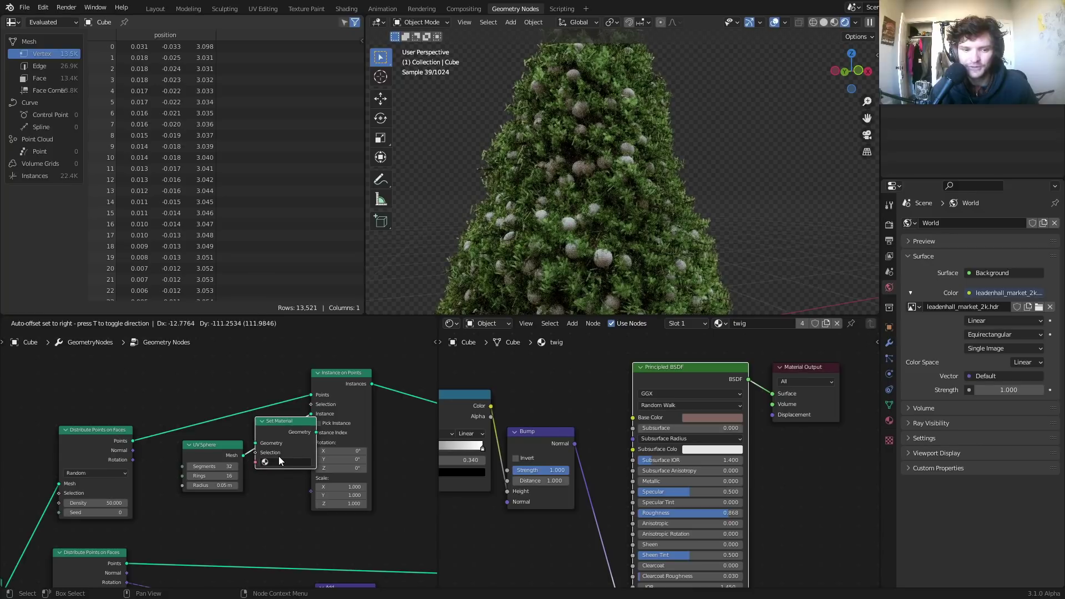
click(304, 450)
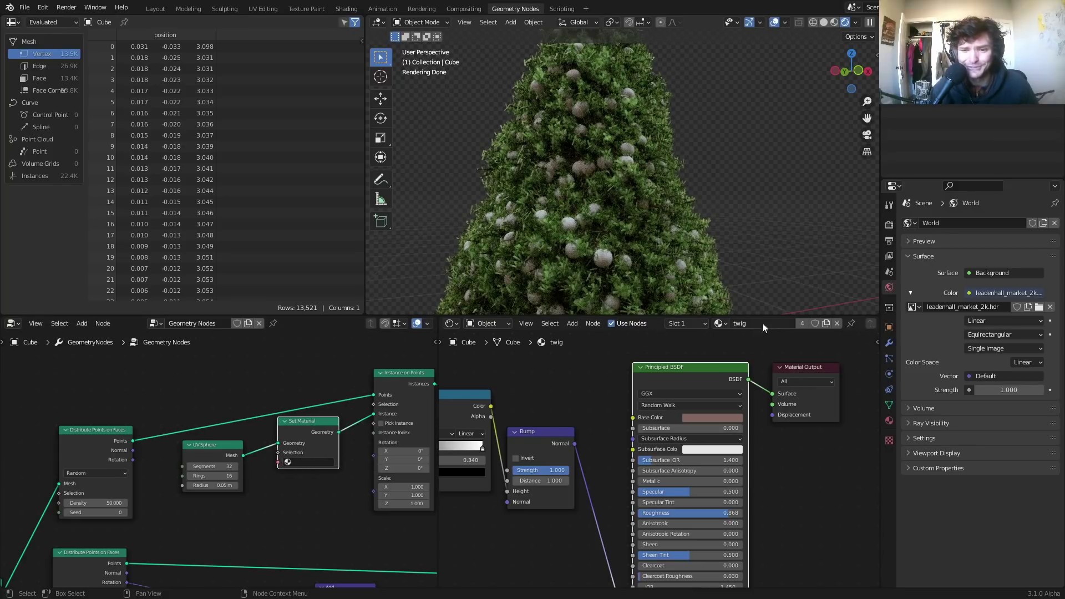
Step: Make a copy of the twig material named emission and assign it in the sphere's Set Material node
click(827, 324)
click(785, 327)
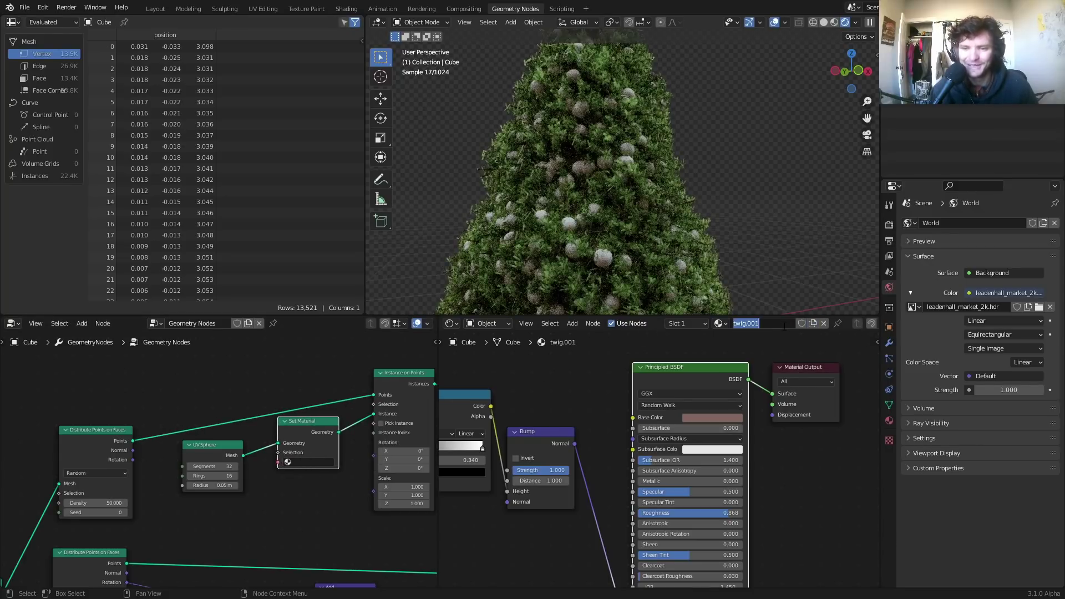
text(emissio)
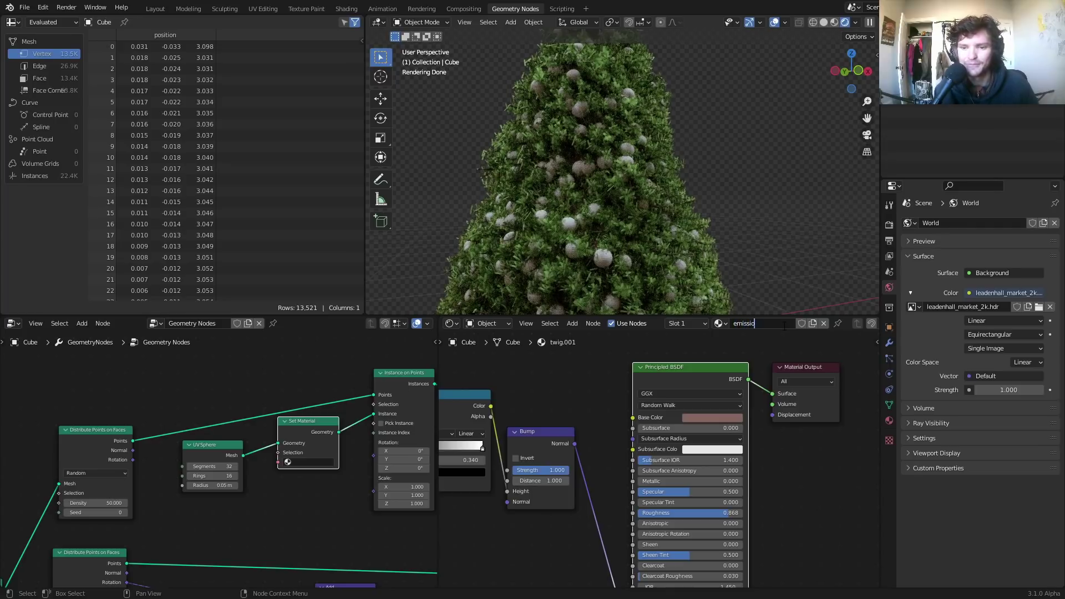
text(n)
key(Return)
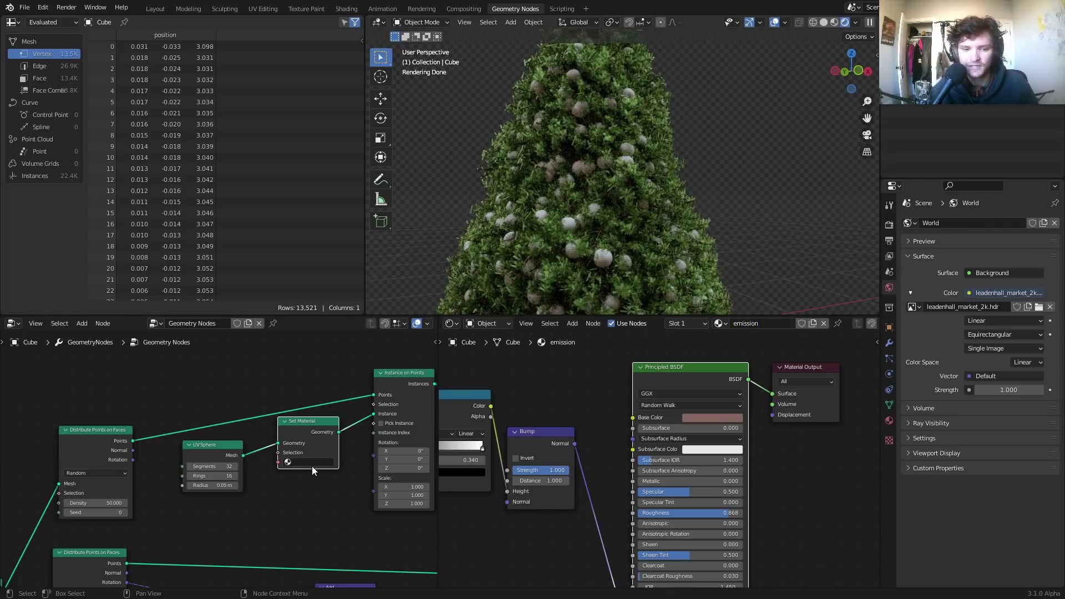
click(311, 463)
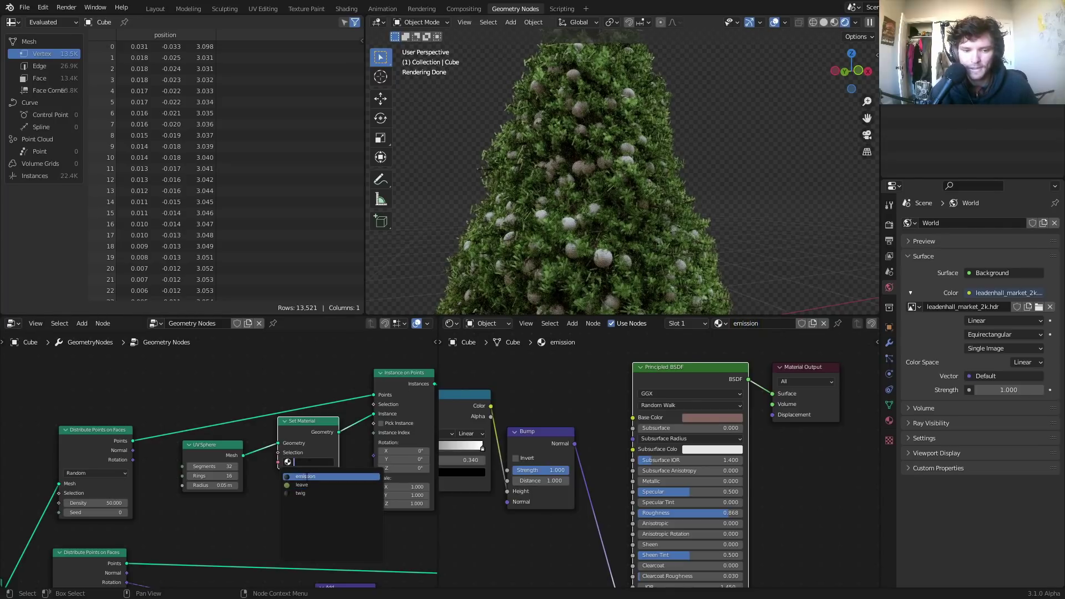
click(305, 476)
Step: Delete all shader nodes of the emission material except the Material Output
scroll(675, 404, down, 2)
scroll(676, 405, down, 3)
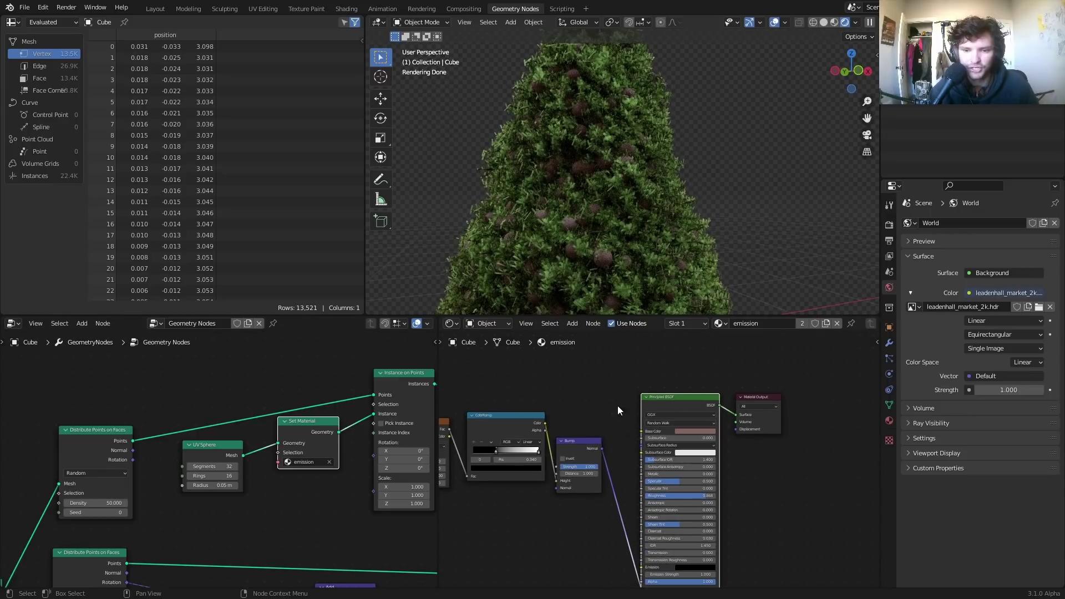
middle_drag(605, 414, 635, 412)
drag(694, 401, 446, 474)
key(x)
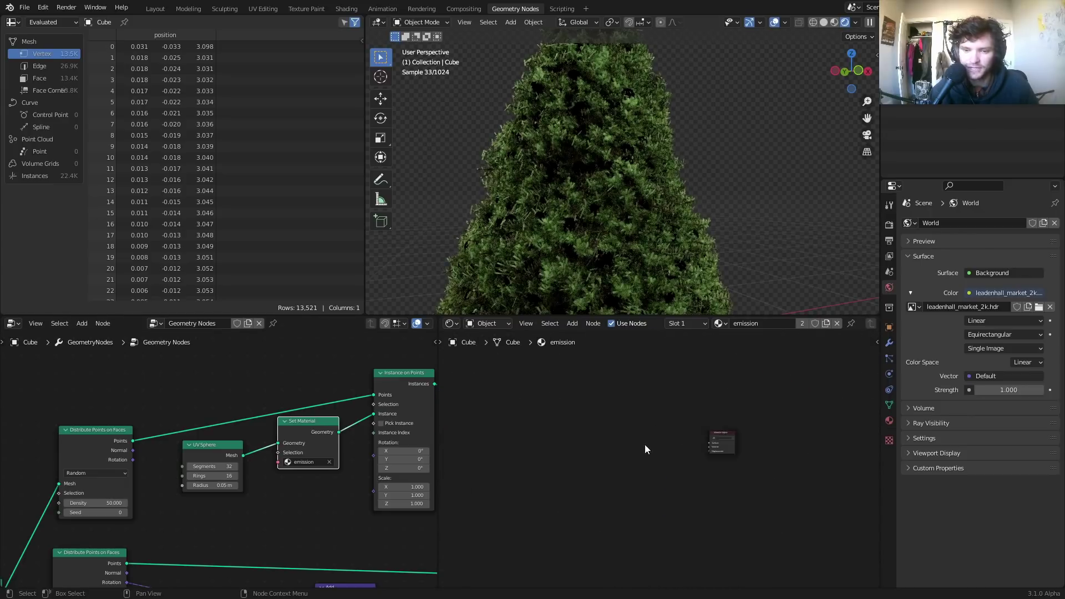
Step: Add an Emission shader to the emission material and connect it to the Material Output's Surface input
scroll(670, 429, up, 3)
key(shift+a)
text(em)
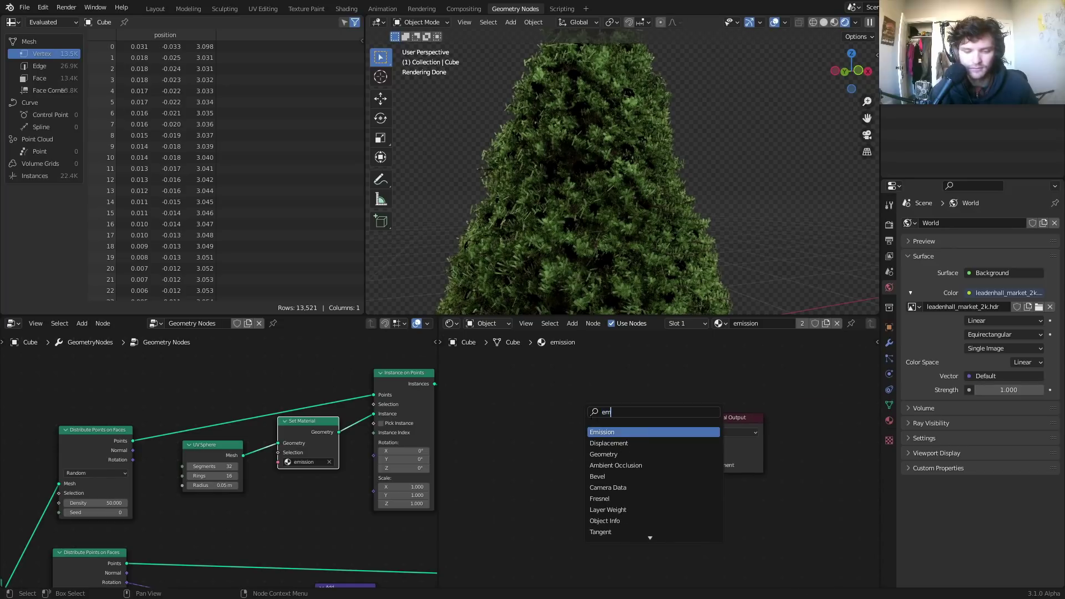
key(Return)
click(584, 434)
alt+right_drag(585, 434, 683, 429)
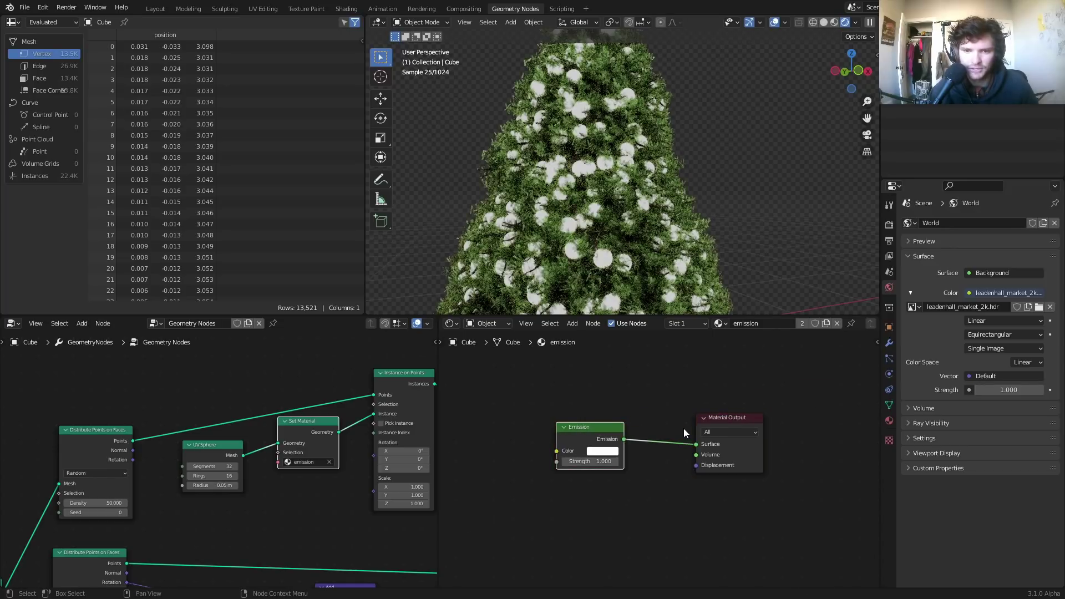
Step: Replace the Emission shader in the emission material with a Principled BSDF connected to the Material Output's Surface input
key(x)
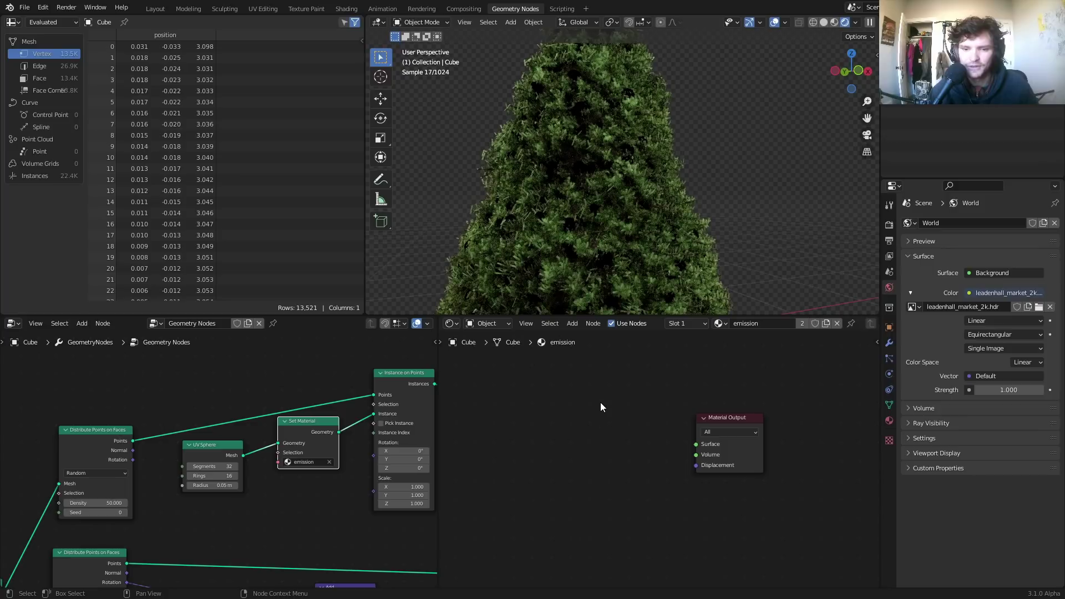
key(shift+a)
click(601, 402)
text(pr)
key(Return)
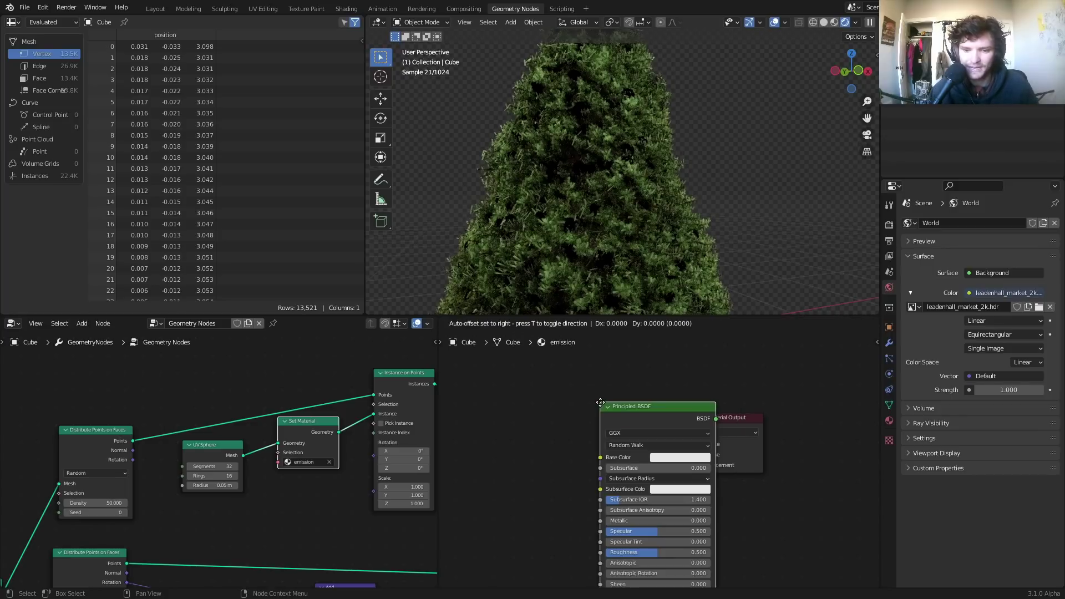
click(481, 417)
alt+right_drag(557, 417, 711, 441)
Step: Set the Principled BSDF's Emission colour to a bright warm yellow
middle_drag(580, 503, 656, 375)
middle_drag(622, 550, 617, 510)
scroll(617, 509, up, 2)
click(637, 515)
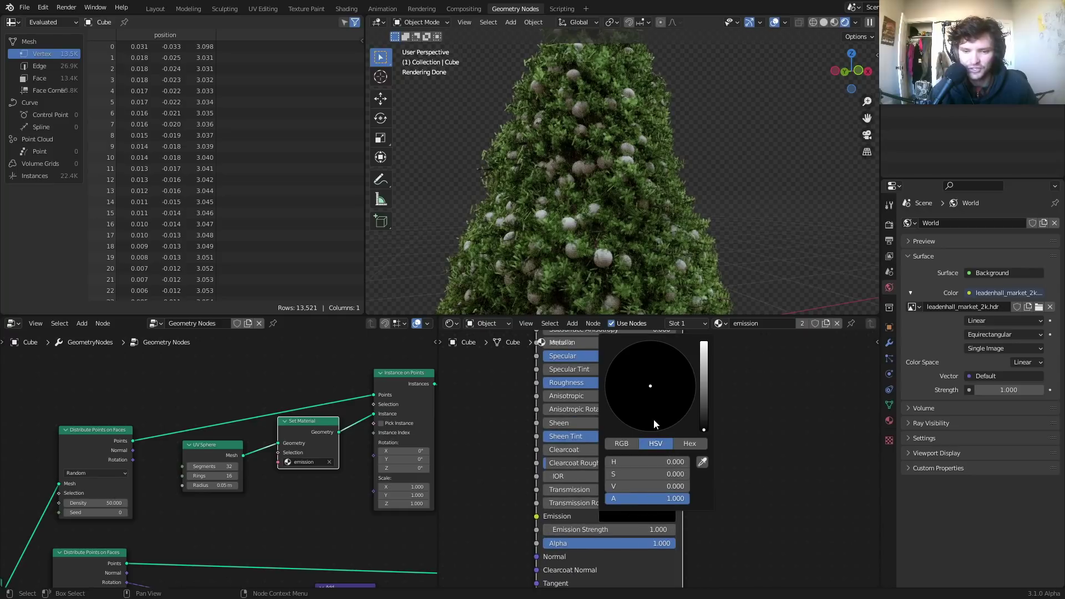
drag(704, 429, 704, 342)
drag(648, 387, 628, 407)
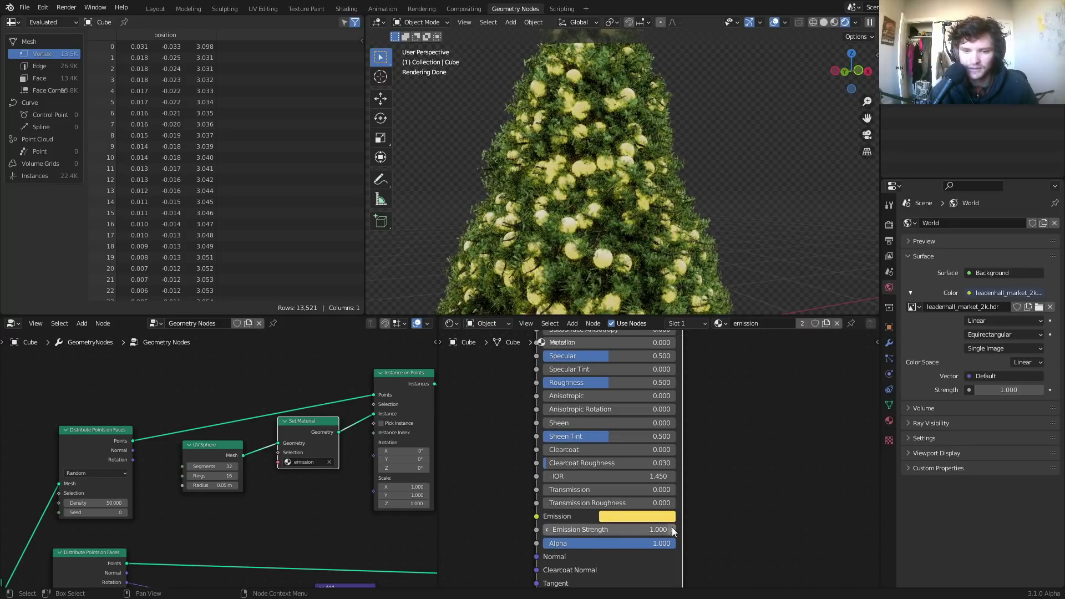
Step: Set the Principled BSDF's Emission Strength to 3
click(623, 531)
text(3)
key(Return)
Step: Add a Random Value node and connect its Value to the Scale input of the spheres' Instance on Points node
middle_drag(273, 475, 305, 455)
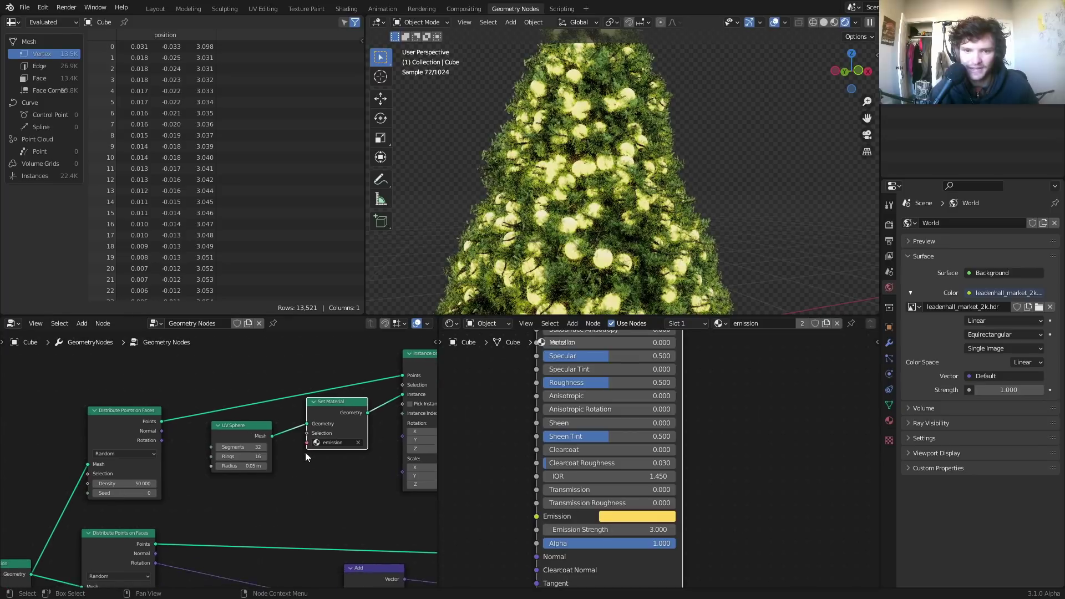
scroll(304, 455, up, 4)
scroll(266, 455, down, 3)
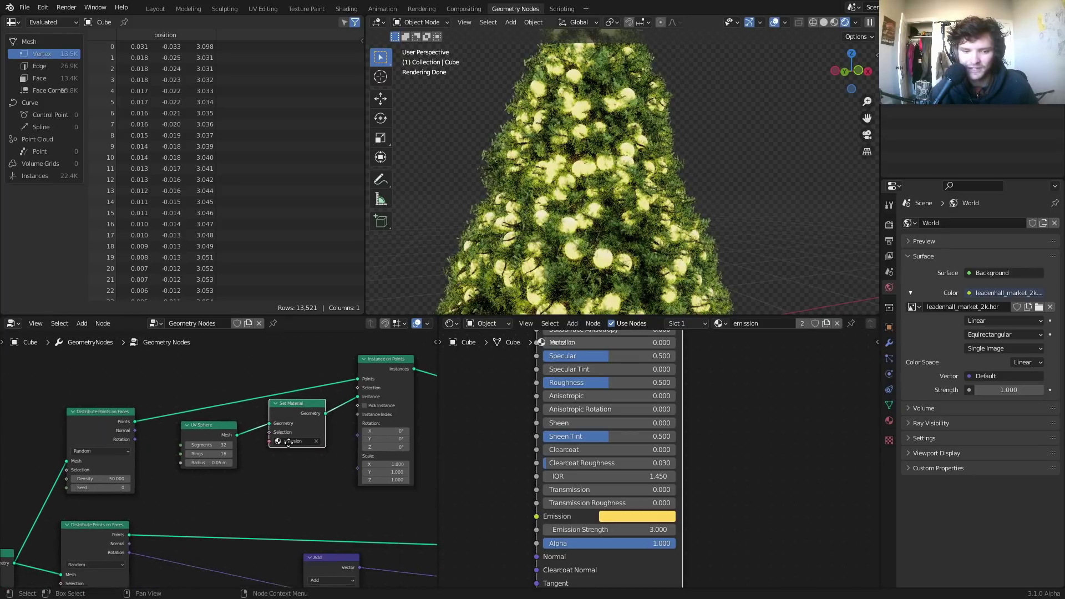
key(shift+a)
click(224, 370)
text(random)
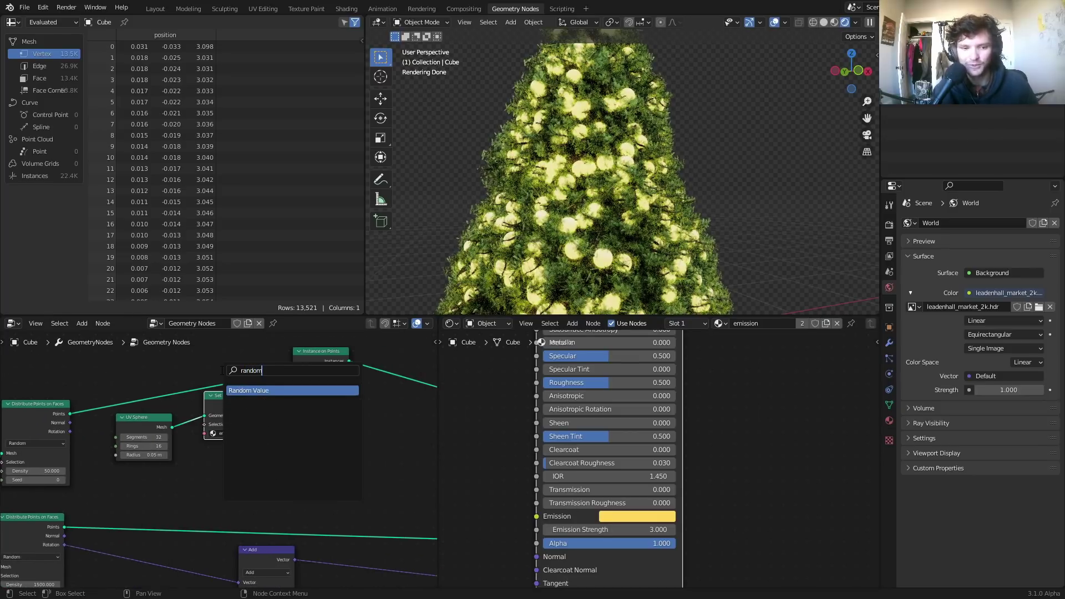
key(Return)
click(239, 452)
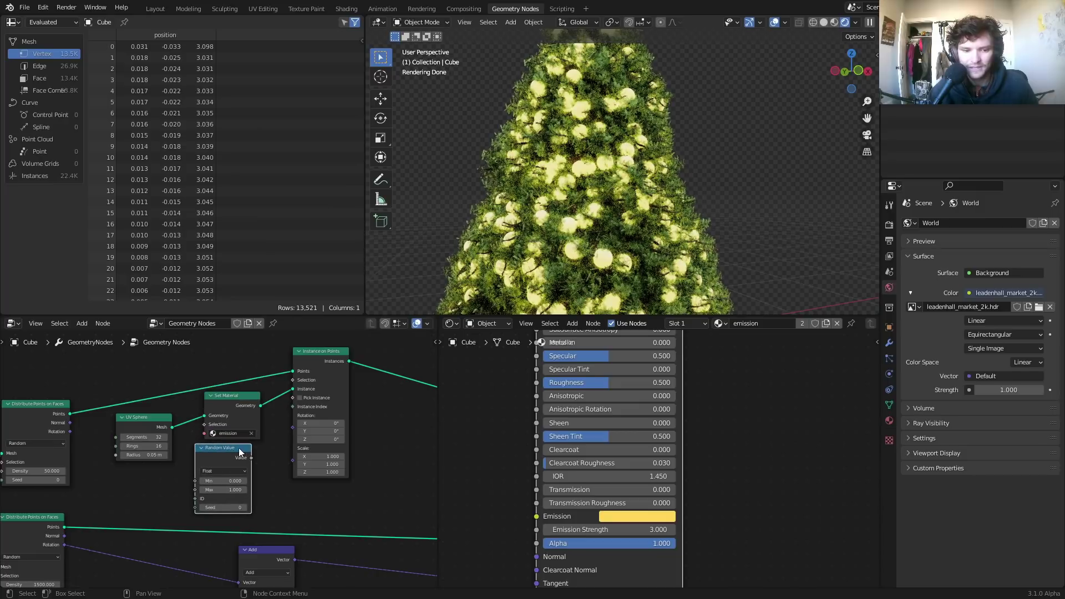
drag(249, 456, 293, 461)
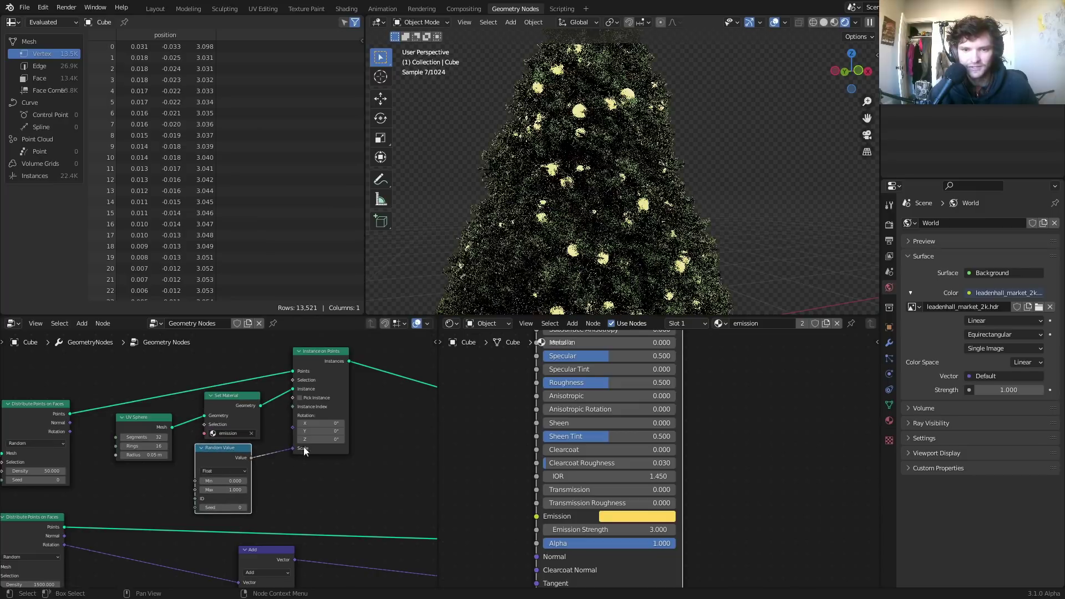
Step: Set the Random Value node's Max to 0.5
scroll(230, 482, up, 1)
scroll(230, 482, up, 1)
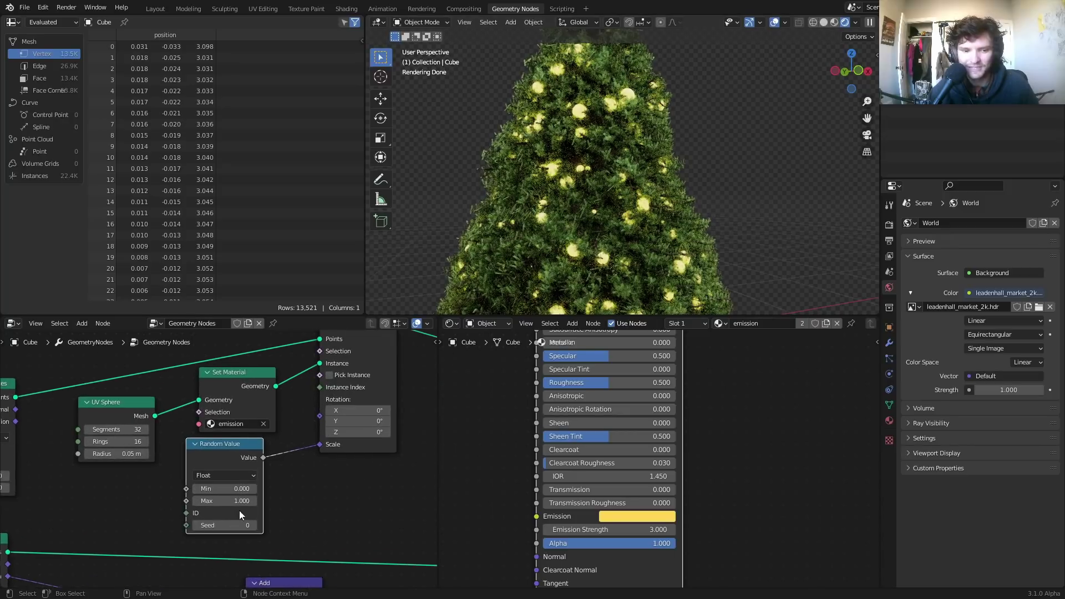
click(242, 499)
text(0.5)
key(Return)
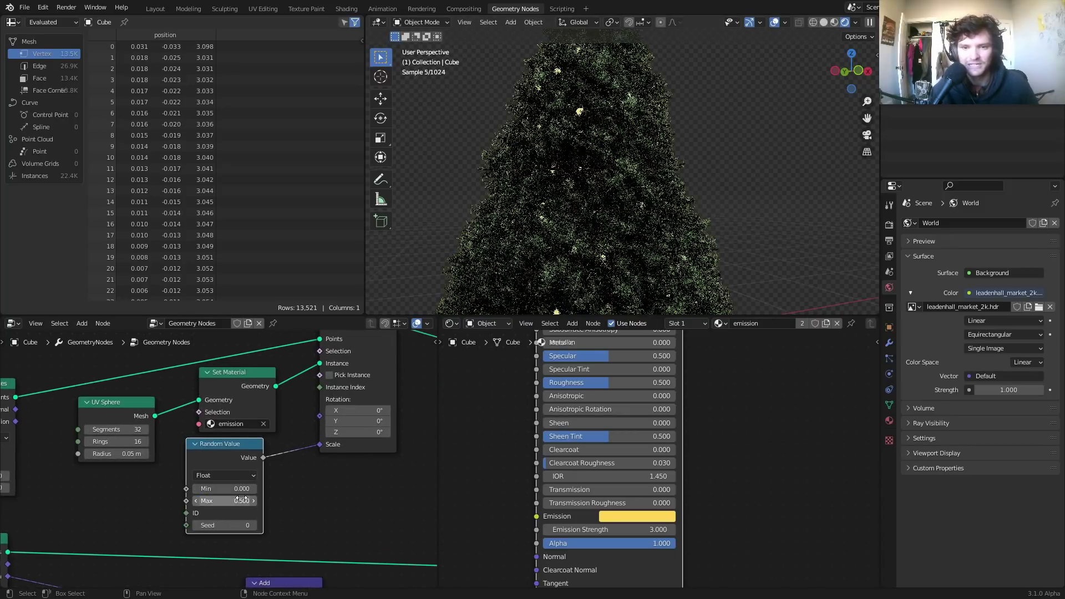
Step: Raise the emission material's Emission Strength to 6 and save the file
scroll(605, 177, down, 3)
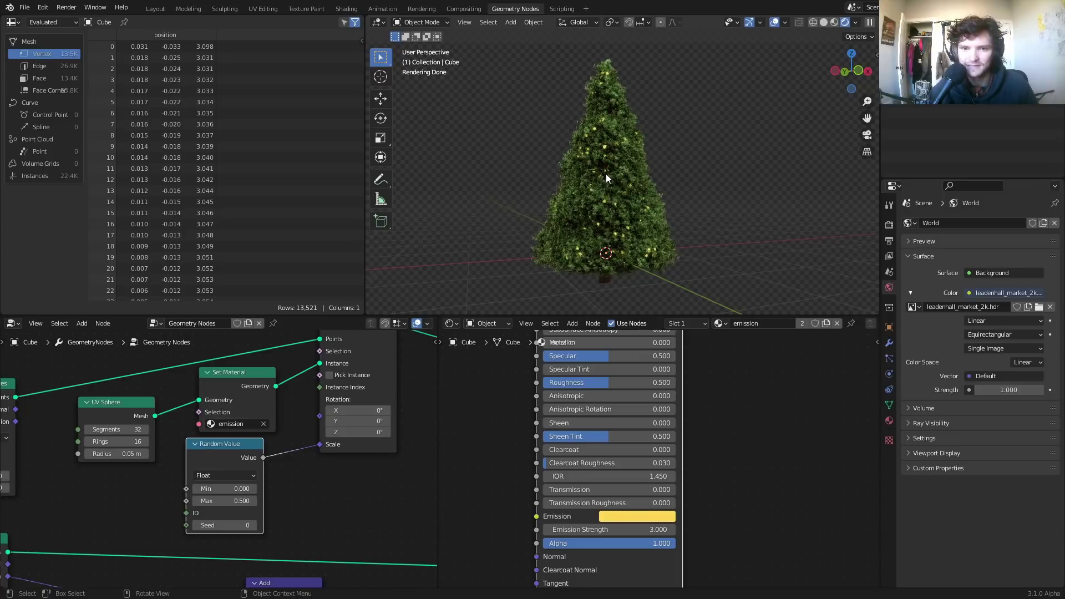
middle_drag(672, 474, 674, 416)
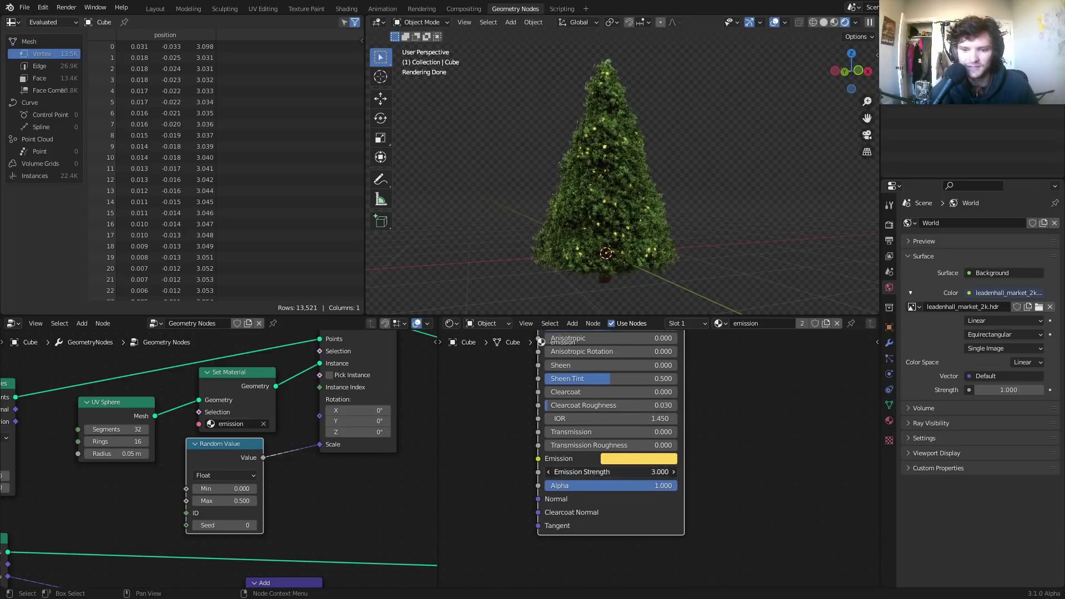
click(638, 472)
text(6)
key(Return)
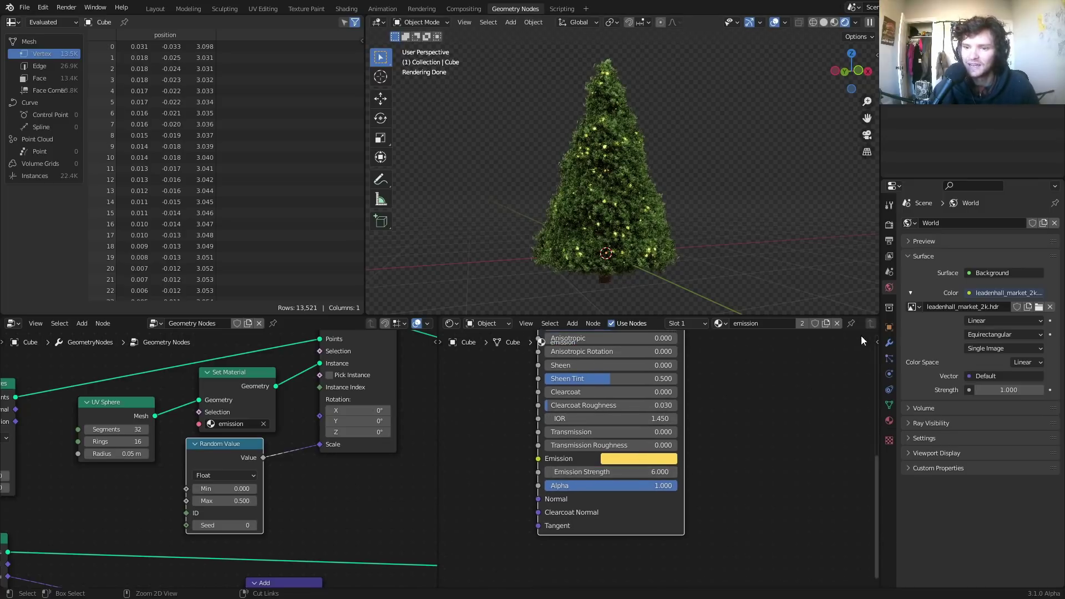
key(ctrl+s)
Step: Try the artist_workshop_2k, ballroom_2k, photo_studio_01_2k and spruit_sunrise_2k HDRIs as the world environment, and reload leadenhall_market_2k.hdr
click(1039, 306)
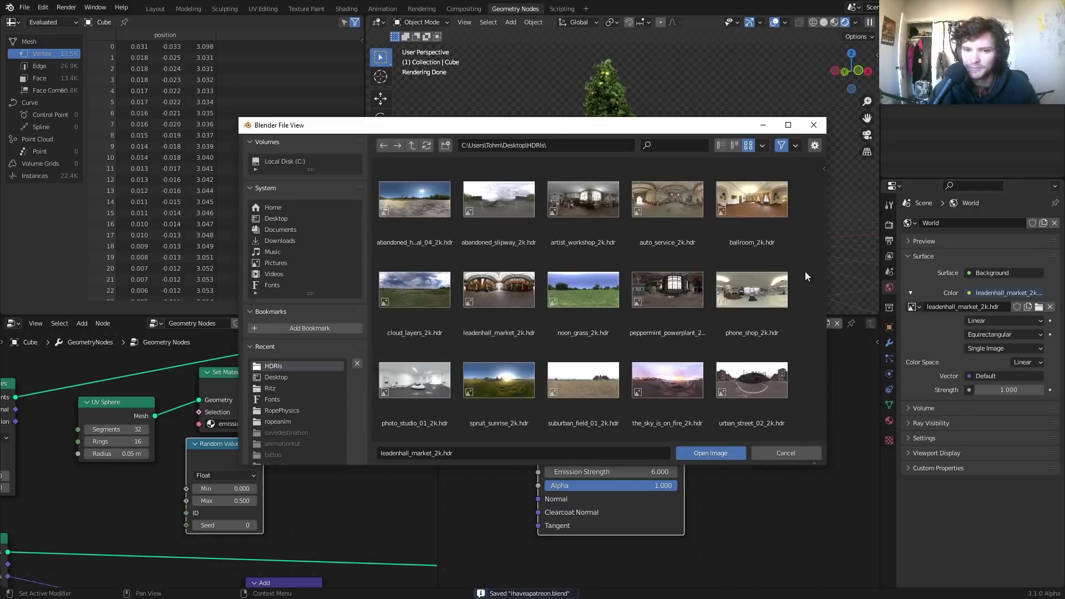
double_click(610, 225)
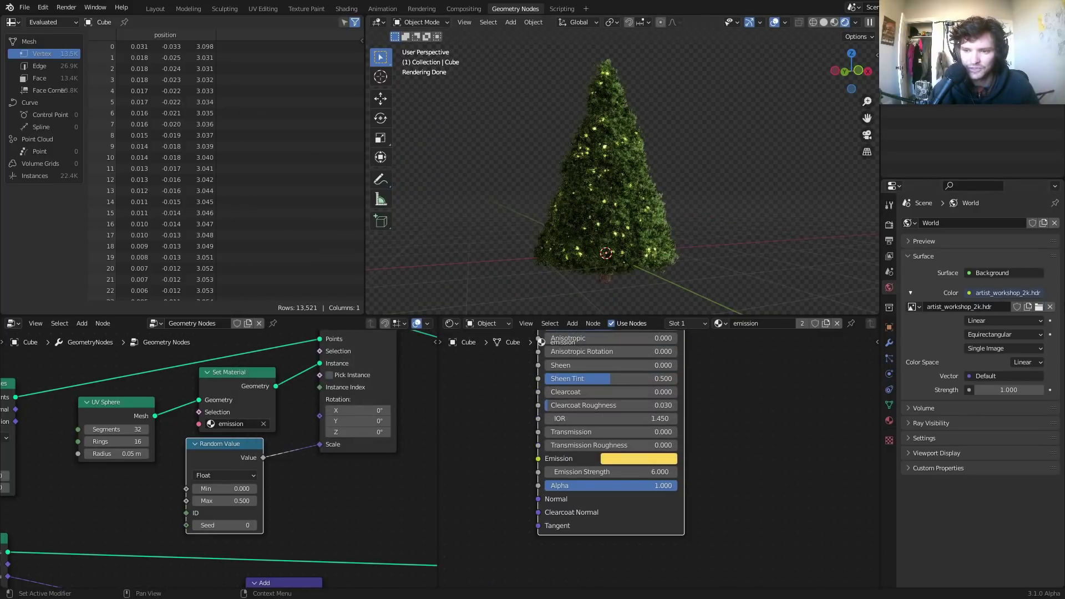
click(1038, 307)
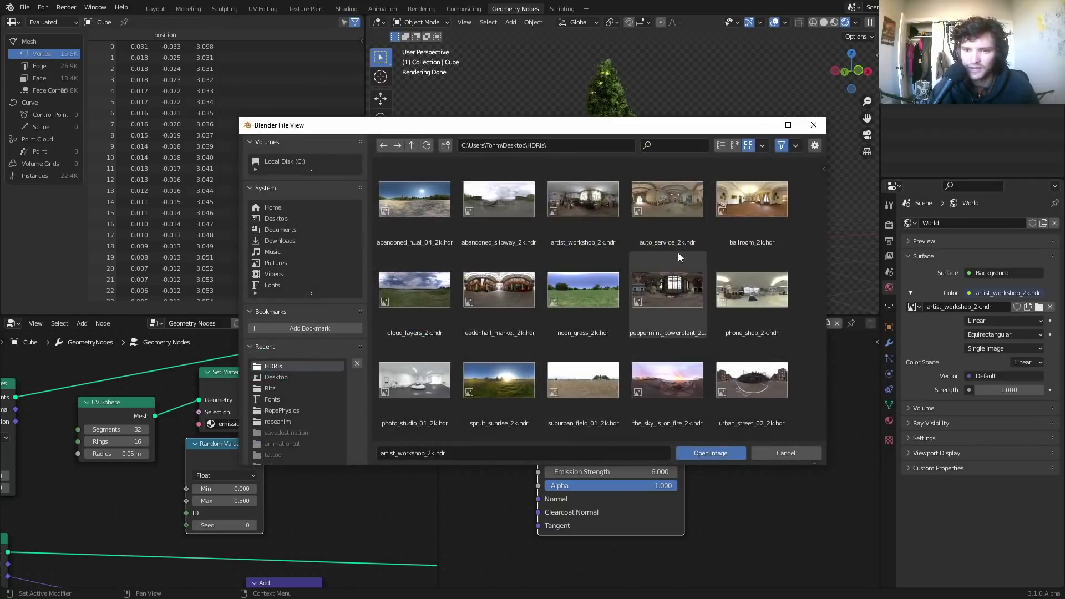
double_click(735, 209)
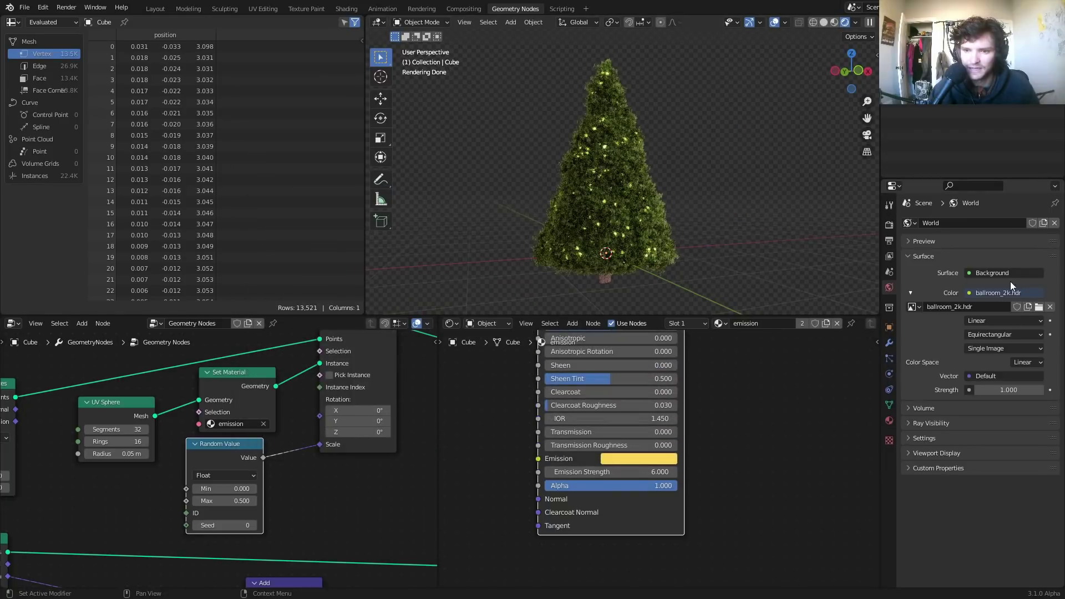
click(1039, 307)
scroll(554, 352, down, 3)
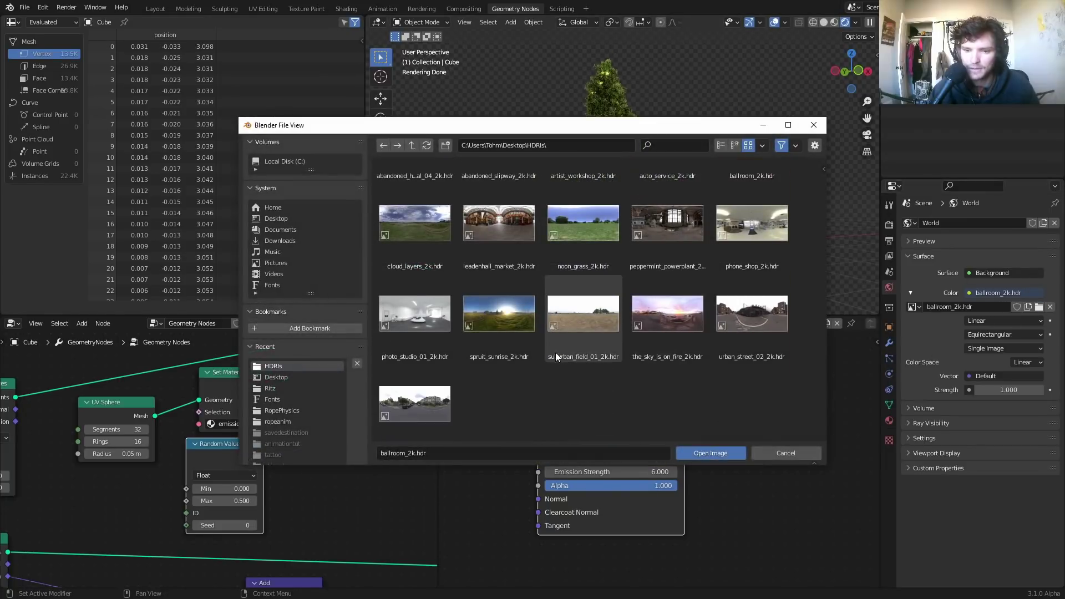
double_click(424, 300)
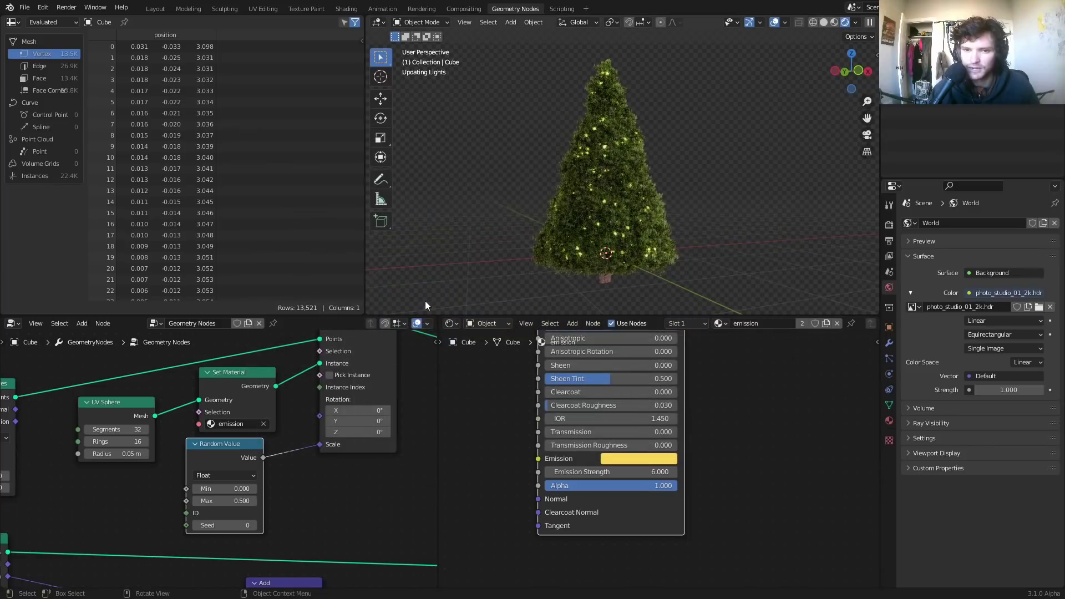
click(1039, 307)
double_click(470, 385)
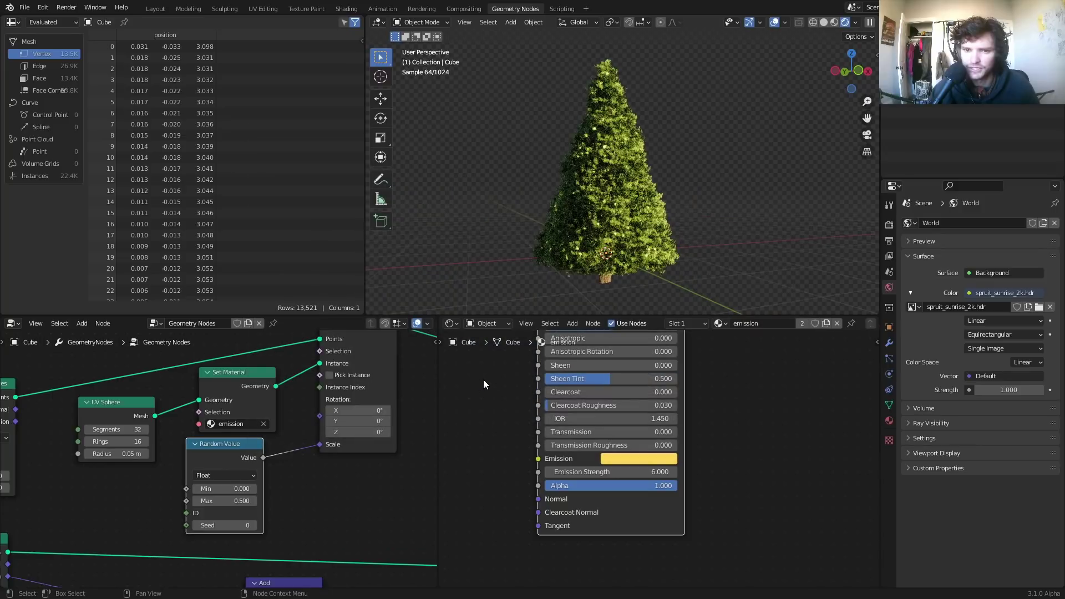
click(1039, 307)
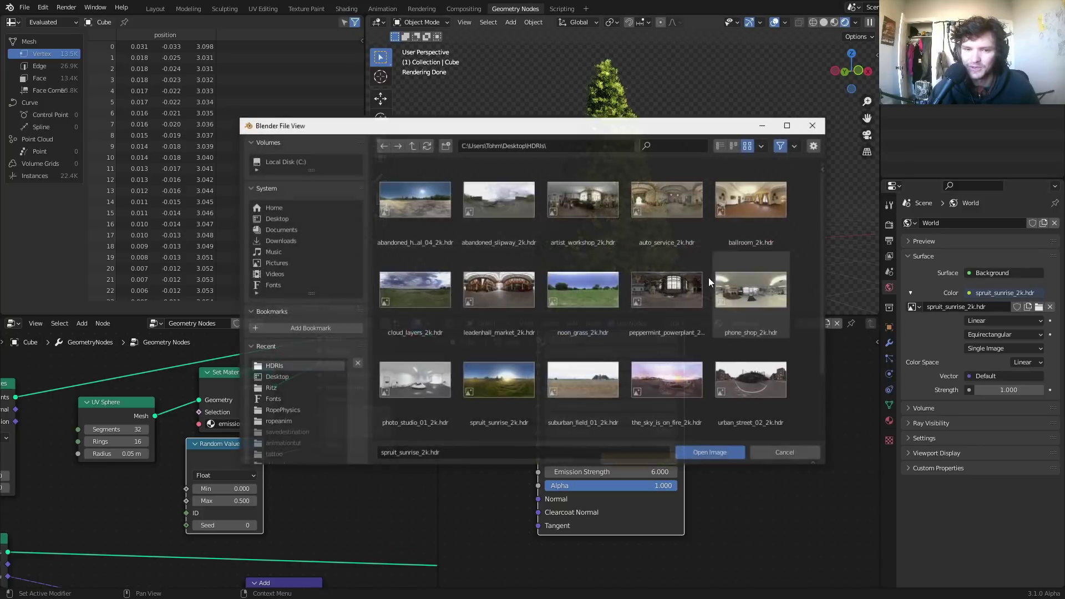
double_click(511, 281)
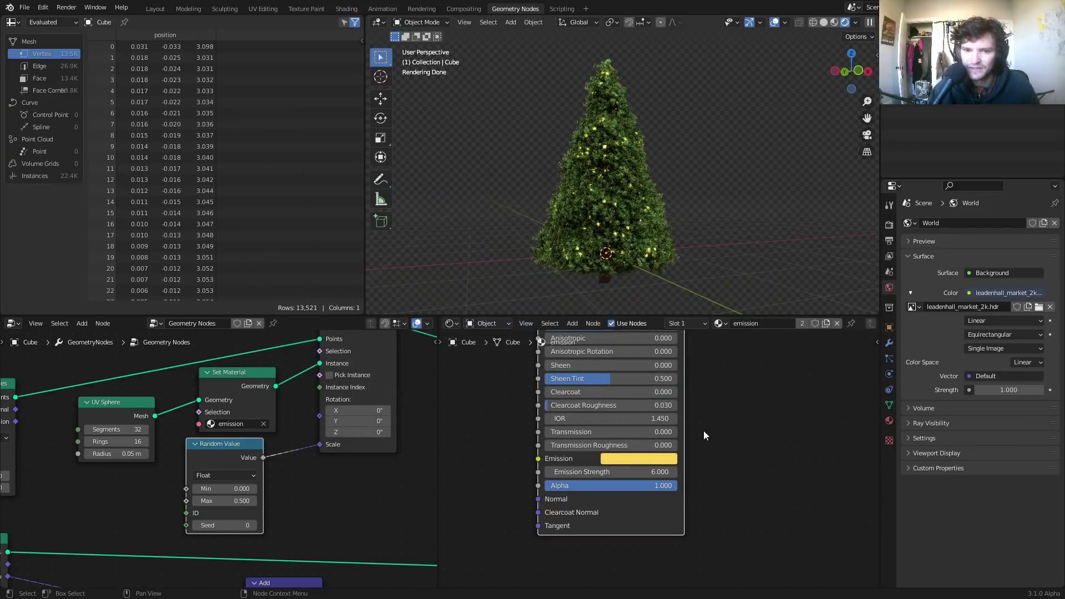
Step: Try an Emission Strength of 50 on the emission material and undo it
scroll(706, 436, up, 2)
double_click(656, 440)
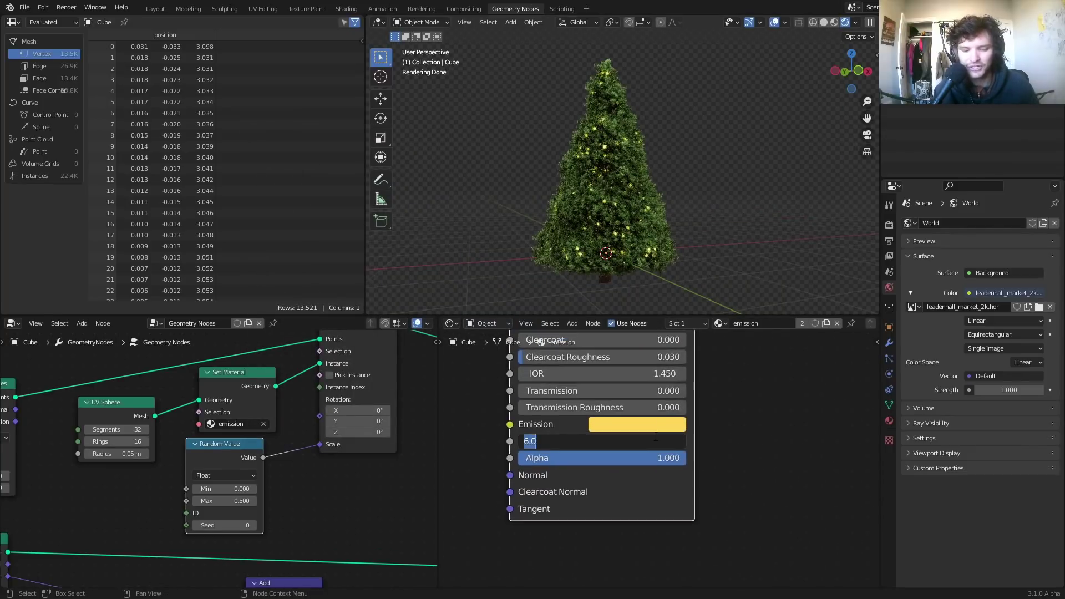
key(Return)
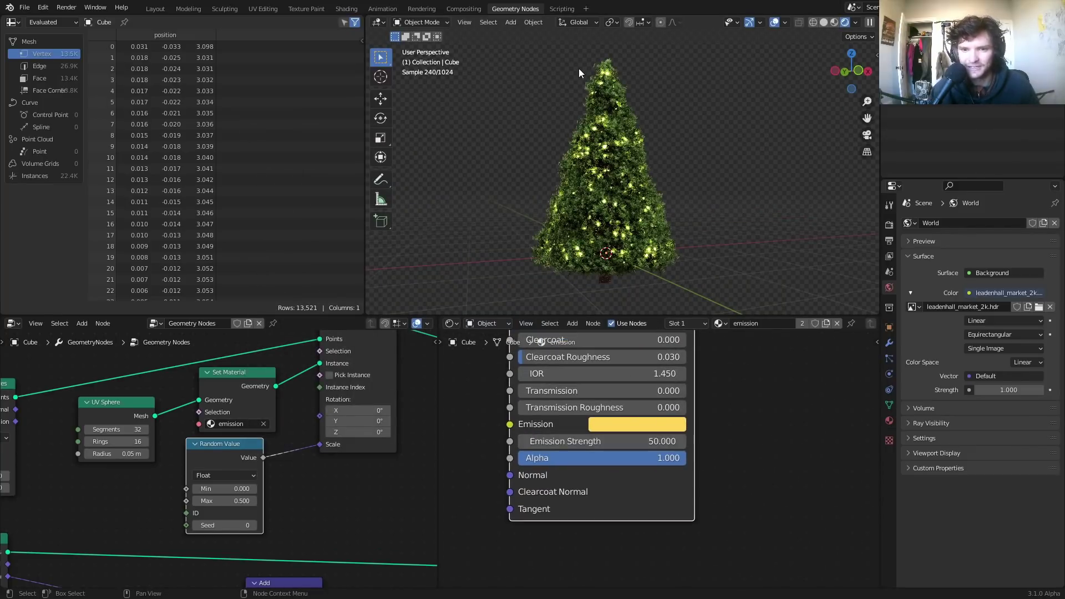
key(ctrl+z)
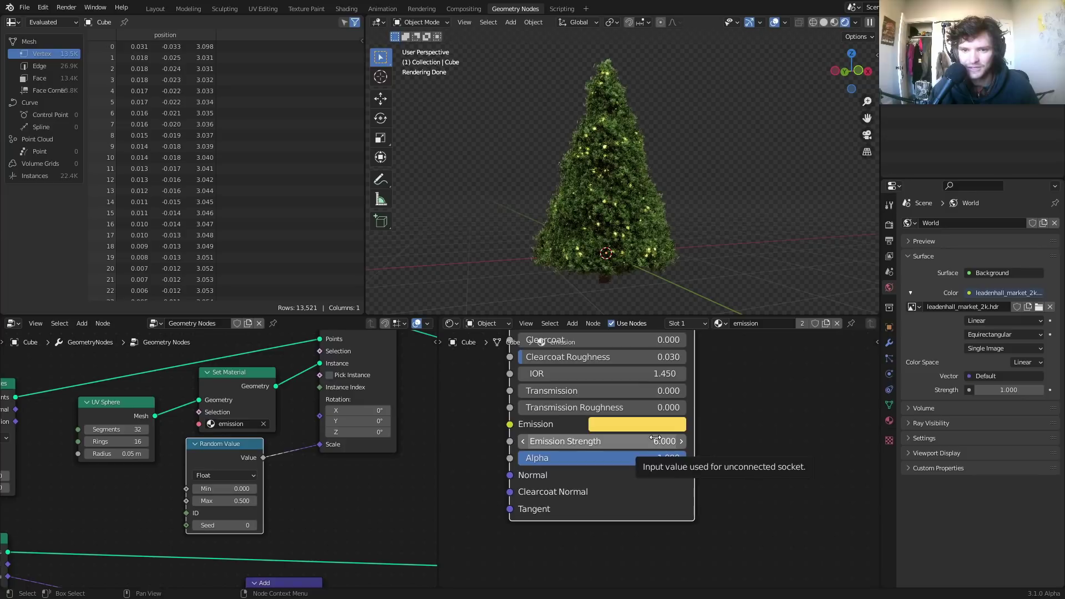
Step: Set the emission material's Emission Strength to 9 and its Emission colour to a paler, less saturated yellow
double_click(654, 440)
text(9)
key(Return)
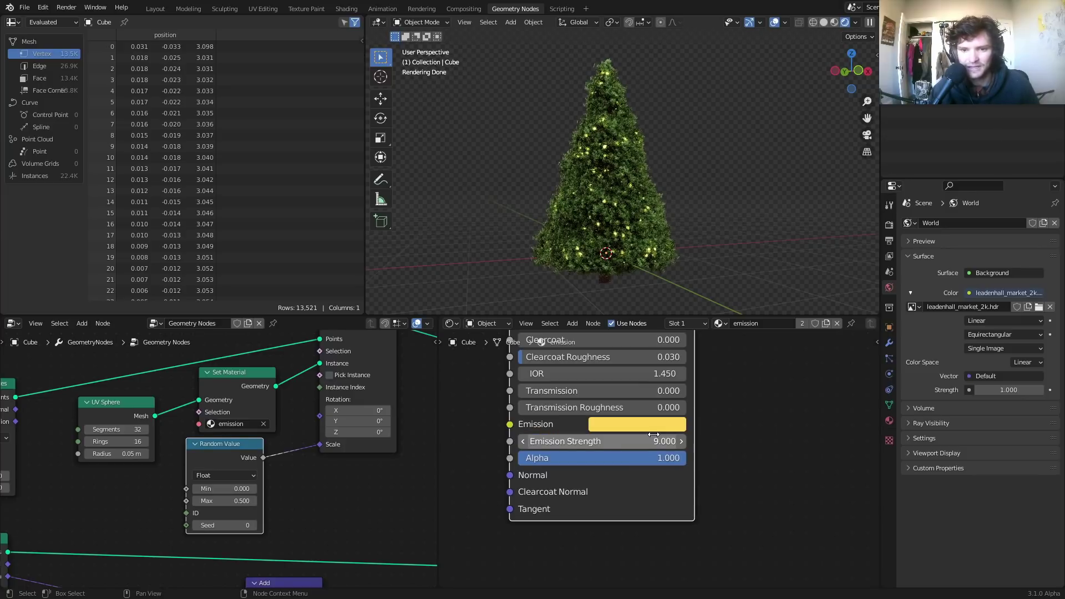
click(645, 424)
drag(649, 370, 626, 370)
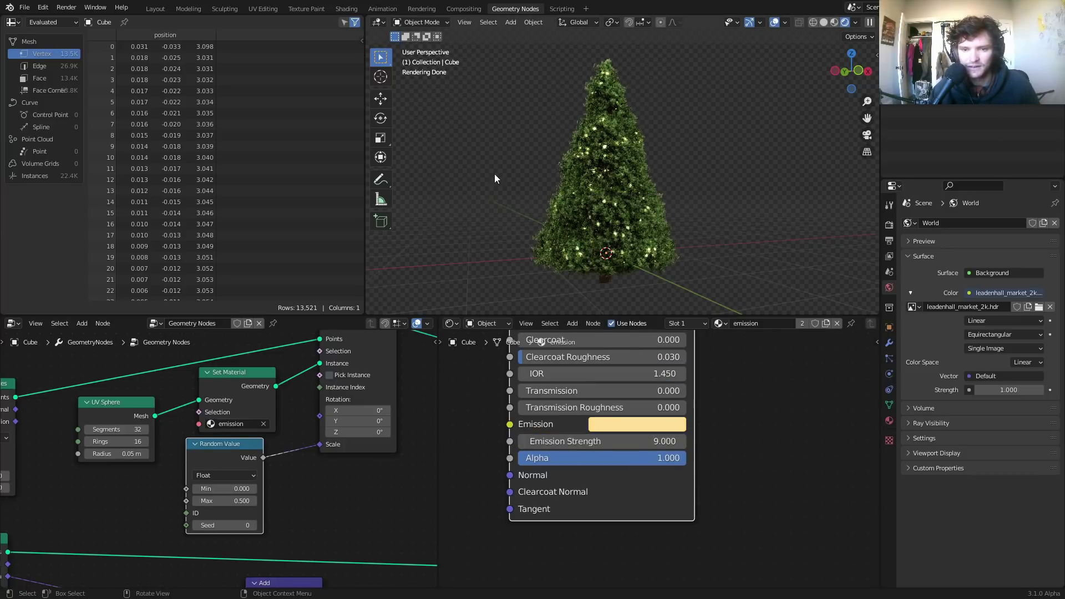
middle_drag(600, 193, 624, 182)
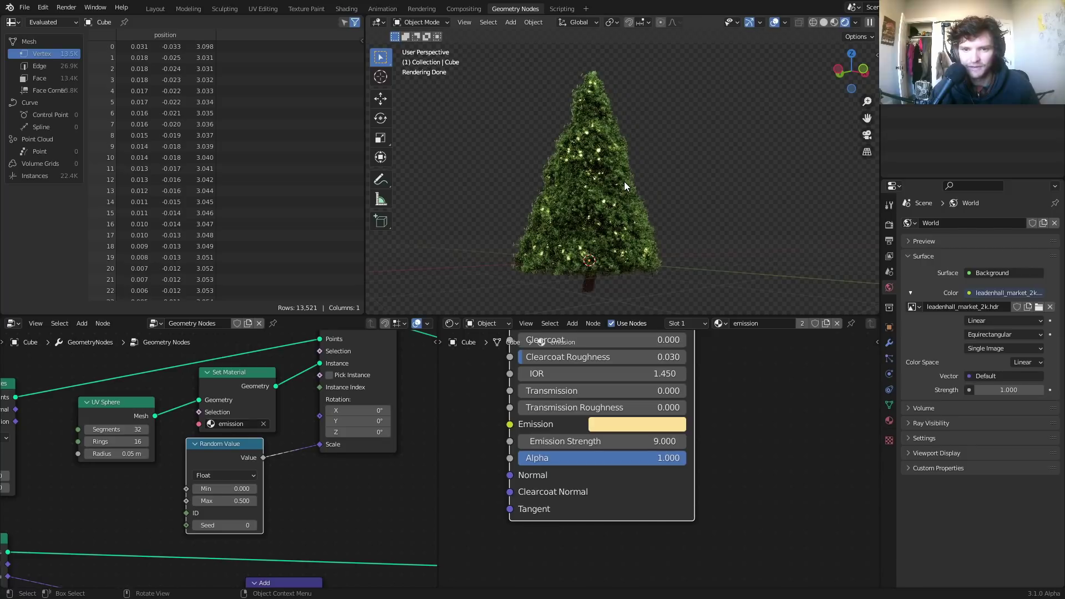
Step: Insert a Translate Instances node on the output link of the spheres' Instance on Points node
scroll(178, 431, down, 7)
scroll(320, 416, up, 4)
middle_drag(321, 416, 218, 437)
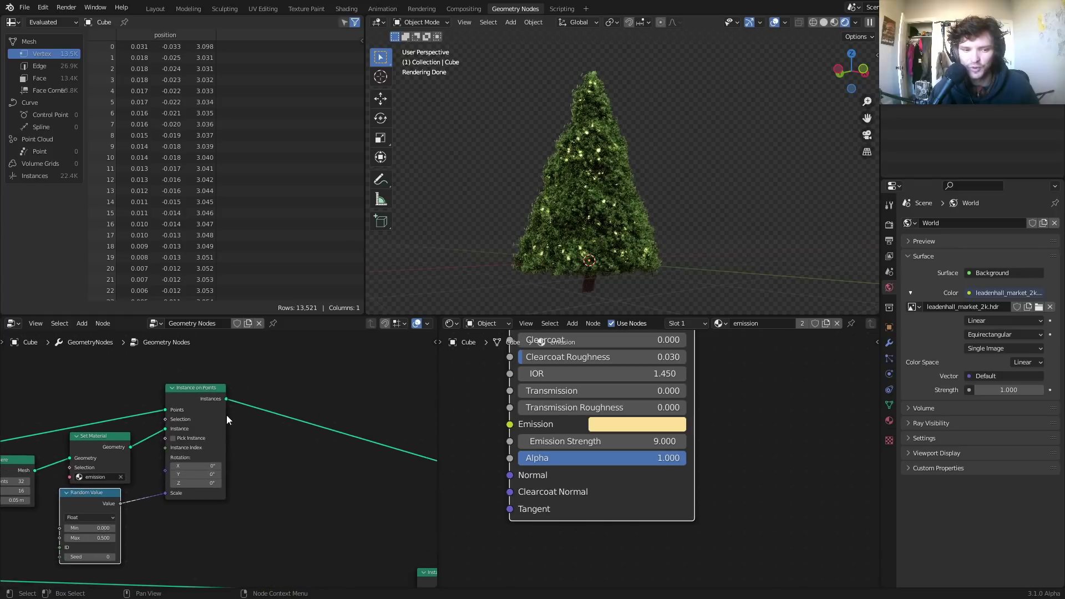
key(shift+a)
text(tr)
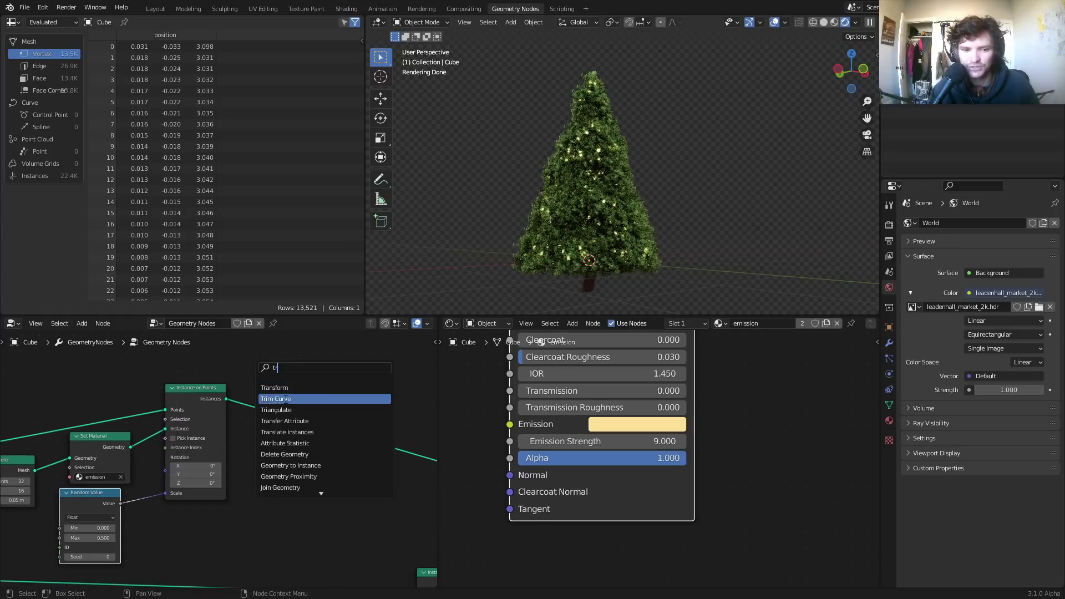
click(289, 432)
click(288, 423)
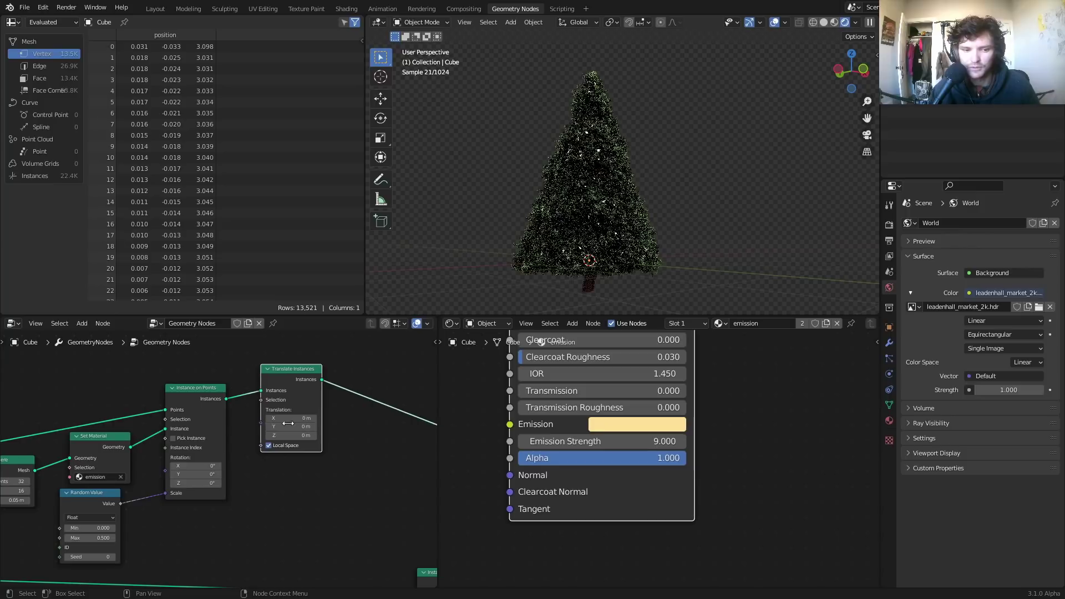
Step: Connect the Normal output of the spheres' Distribute Points on Faces node to the Translation input of Translate Instances
middle_drag(127, 466, 162, 467)
middle_drag(238, 421, 216, 428)
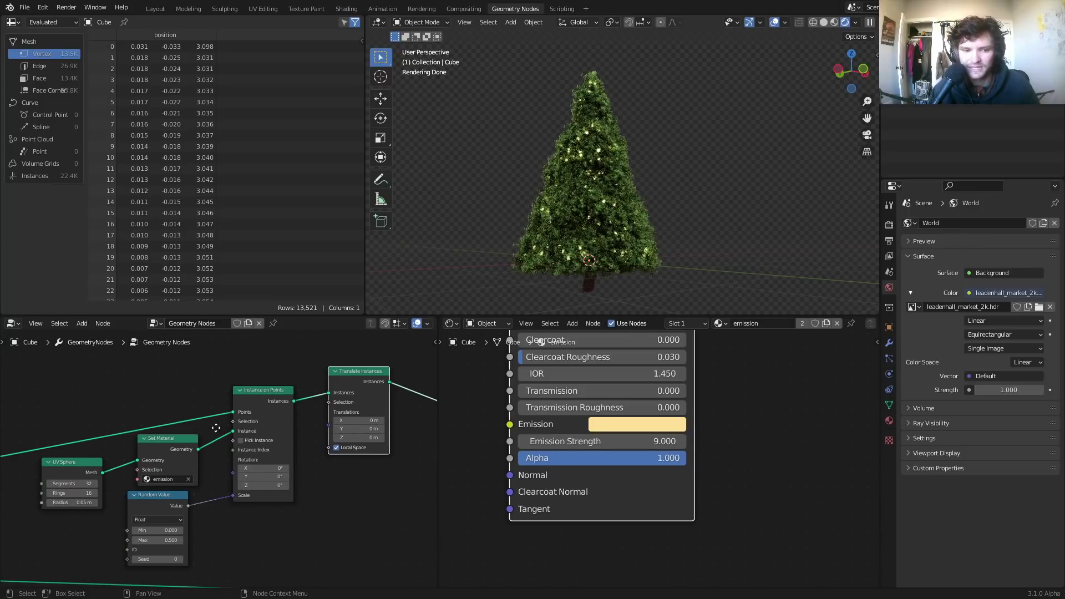
scroll(419, 469, down, 3)
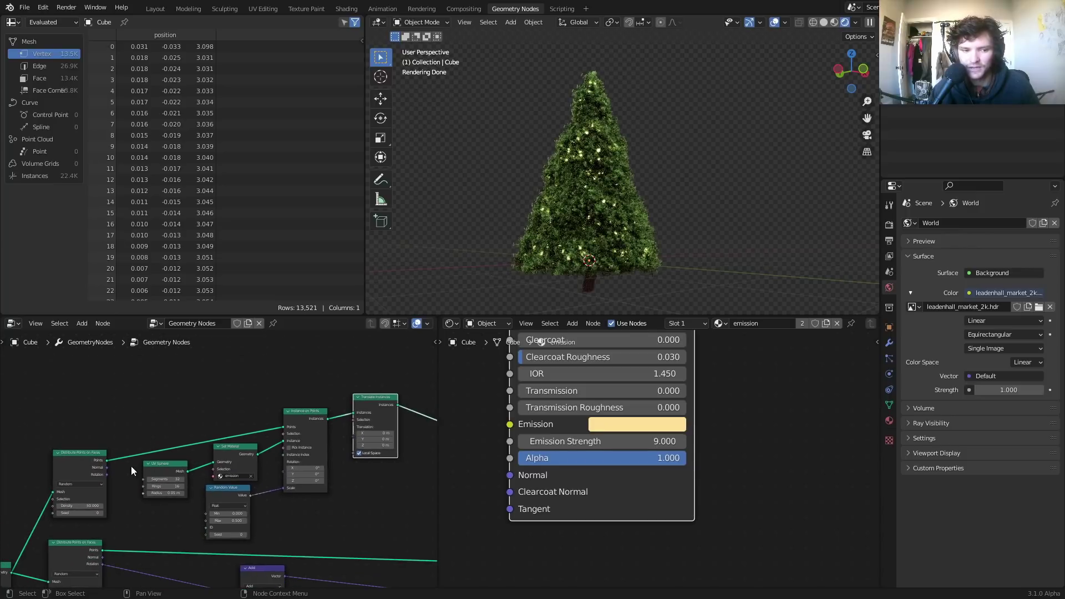
drag(106, 467, 350, 435)
scroll(366, 419, up, 3)
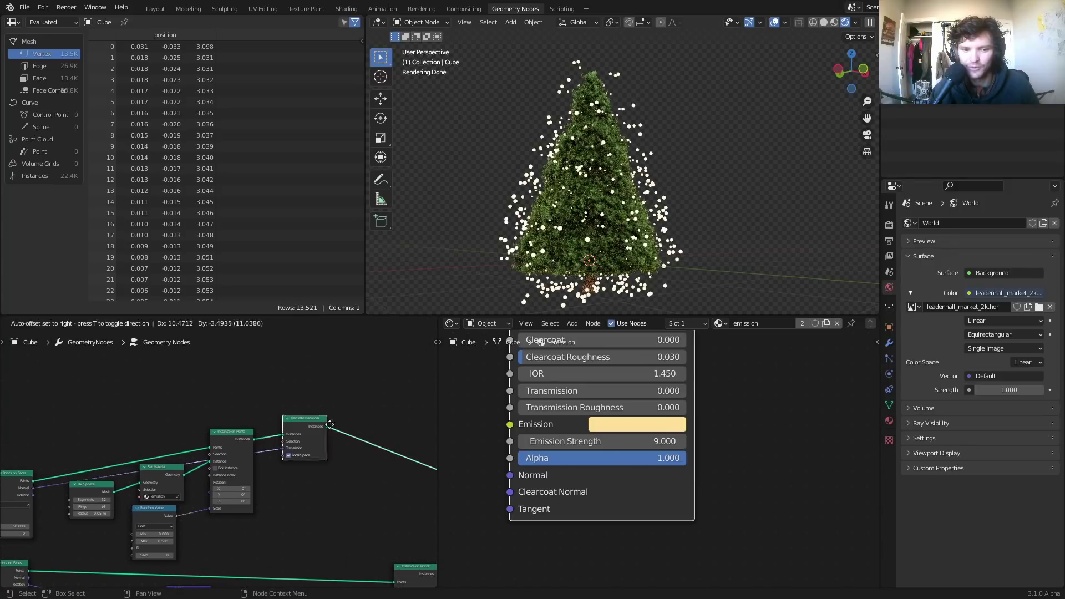
Step: Insert a Vector Math node on the link feeding the Translation input of Translate Instances
key(shift+a)
click(292, 368)
text(vec)
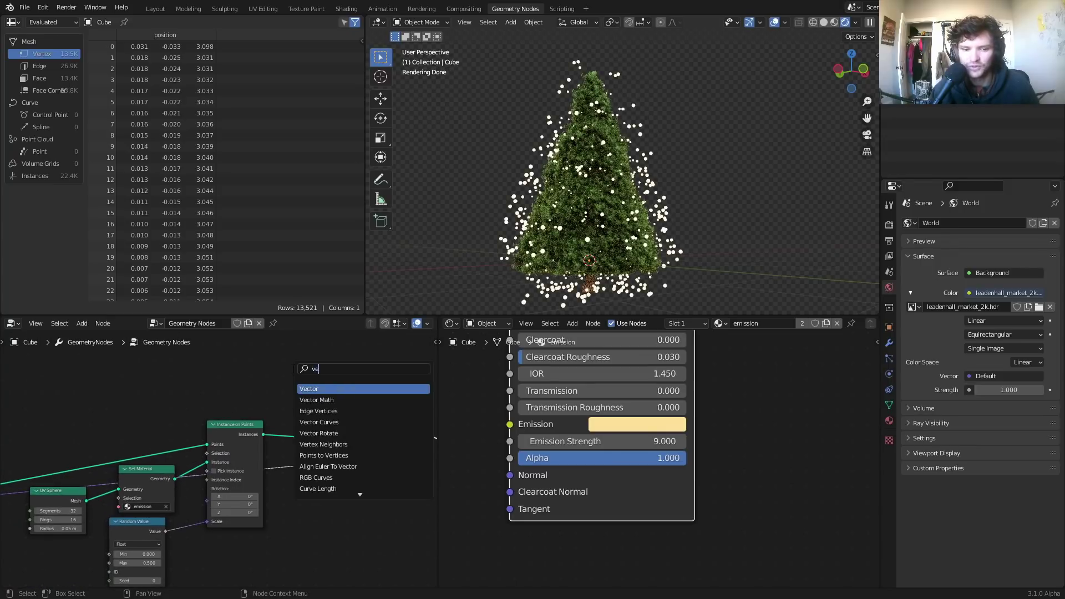
click(313, 401)
click(317, 484)
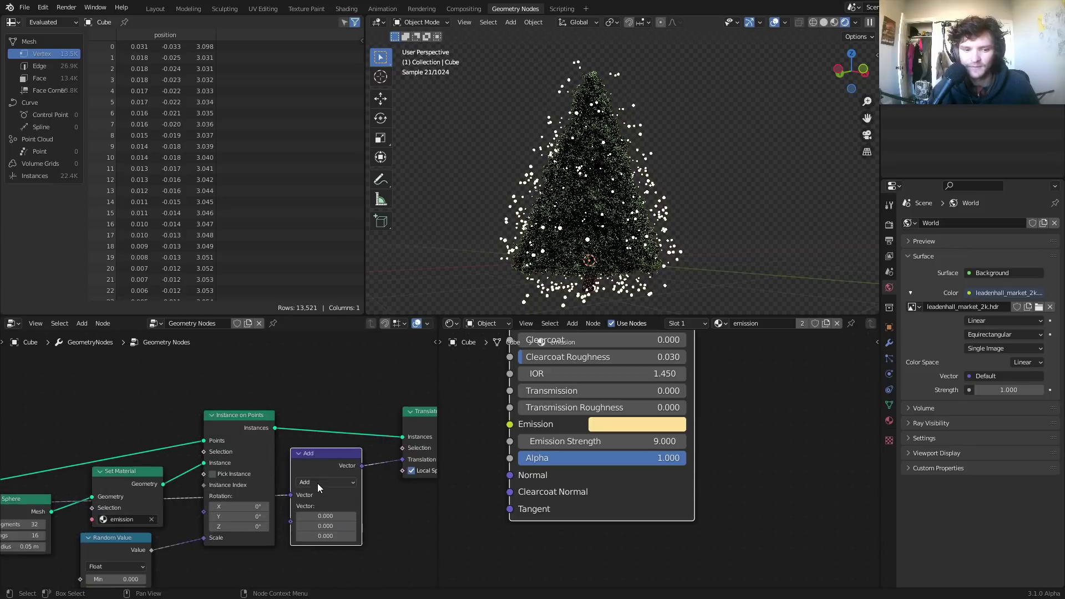
Step: Switch the Vector Math node's operation to Scale and set its Scale value to 0.070
scroll(220, 459, up, 2)
middle_drag(186, 448, 169, 399)
scroll(170, 399, up, 2)
click(177, 382)
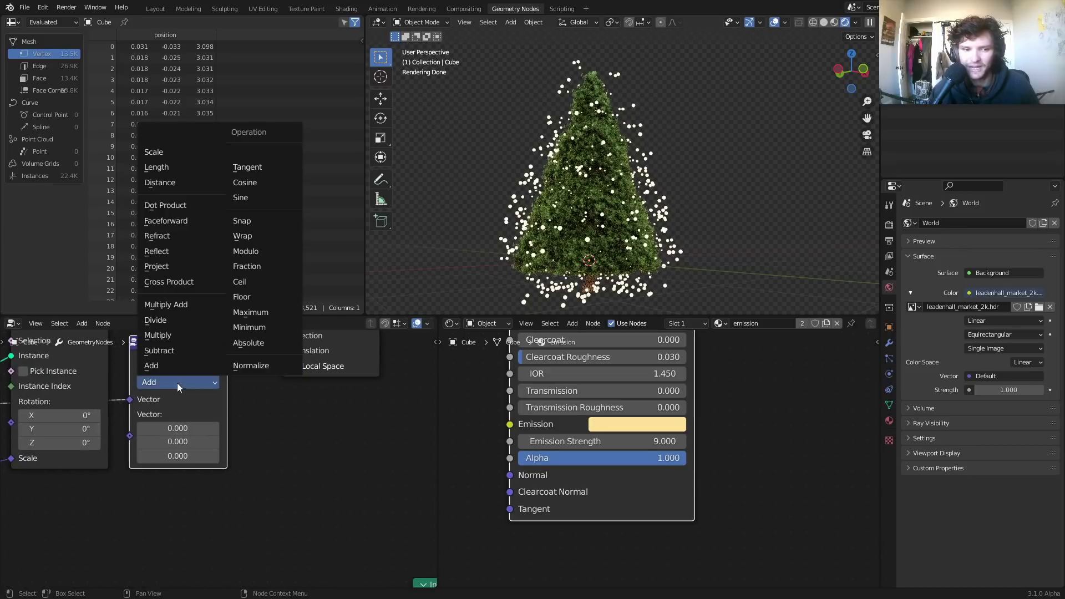
click(170, 155)
drag(191, 416, 112, 416)
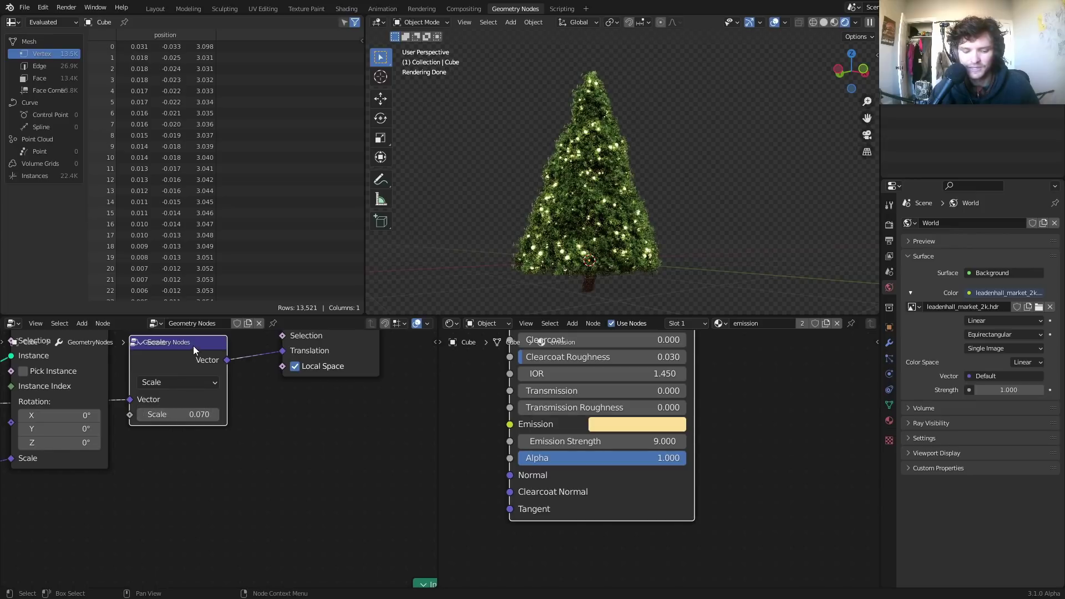
Step: Mute and unmute Translate Instances to compare the light positions, and halve the vector Scale value to 0.035
middle_drag(193, 345, 176, 463)
scroll(176, 464, down, 1)
click(276, 418)
key(m)
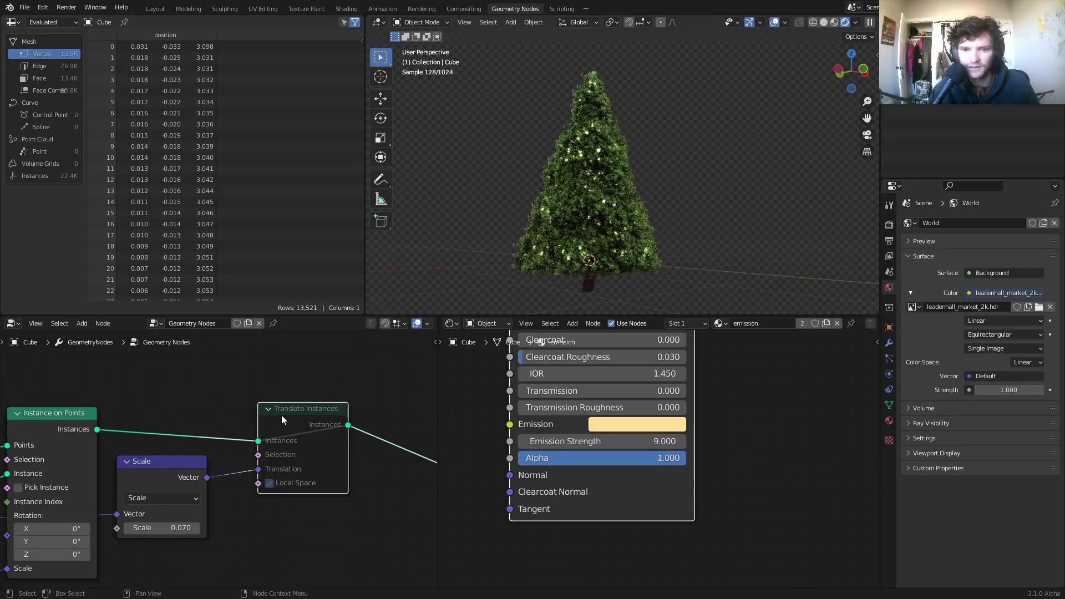
key(m)
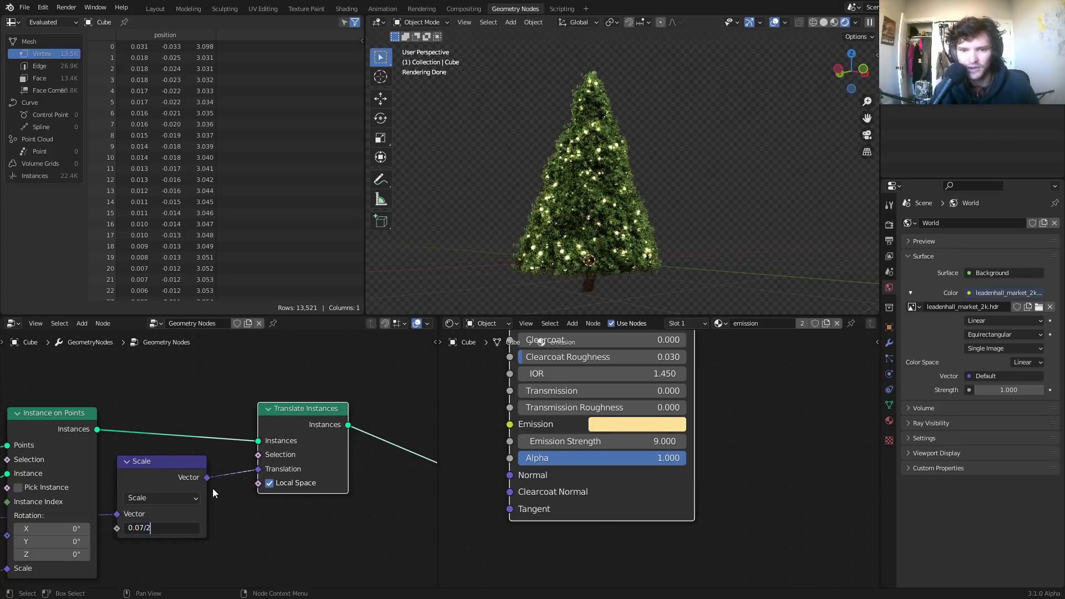
key(Return)
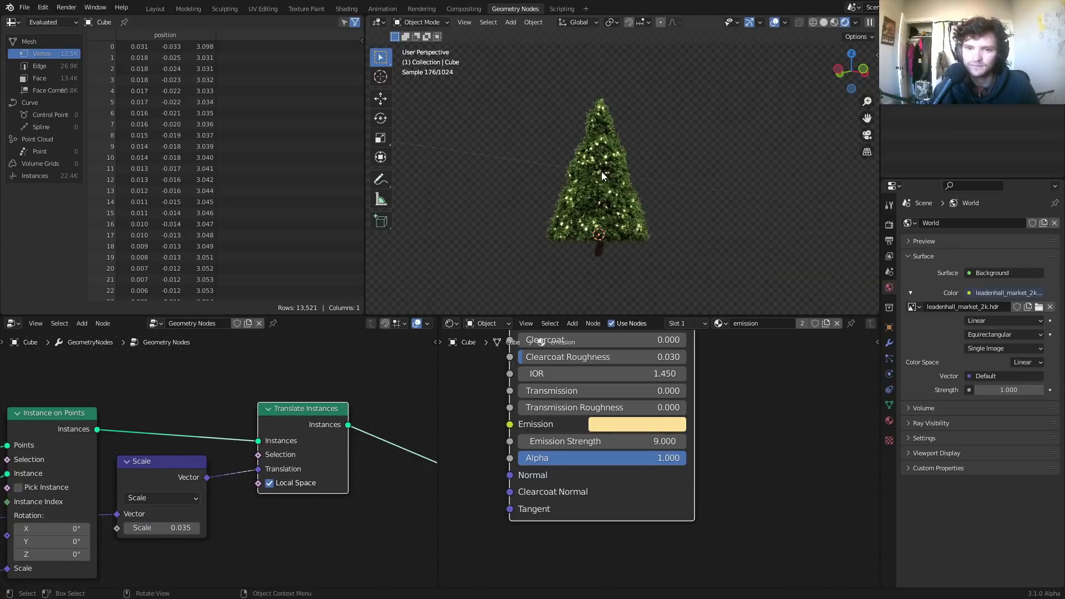
Step: Set the Max of the spheres' Random Value node to 0.4 and save the file
middle_drag(601, 171, 541, 181)
scroll(284, 464, left, 10)
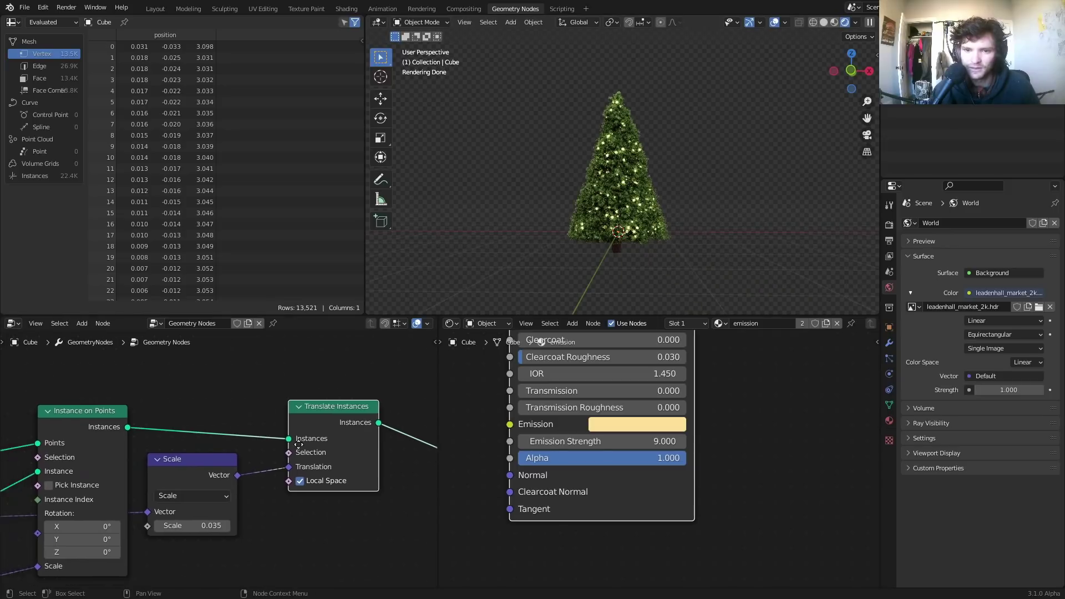
click(200, 525)
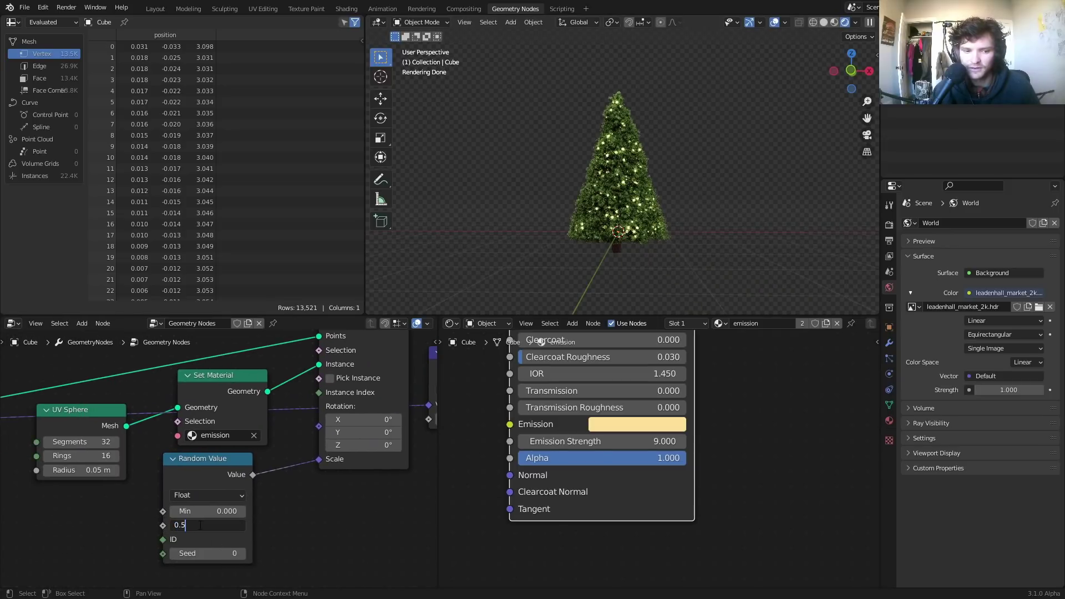
text(0.4)
key(Return)
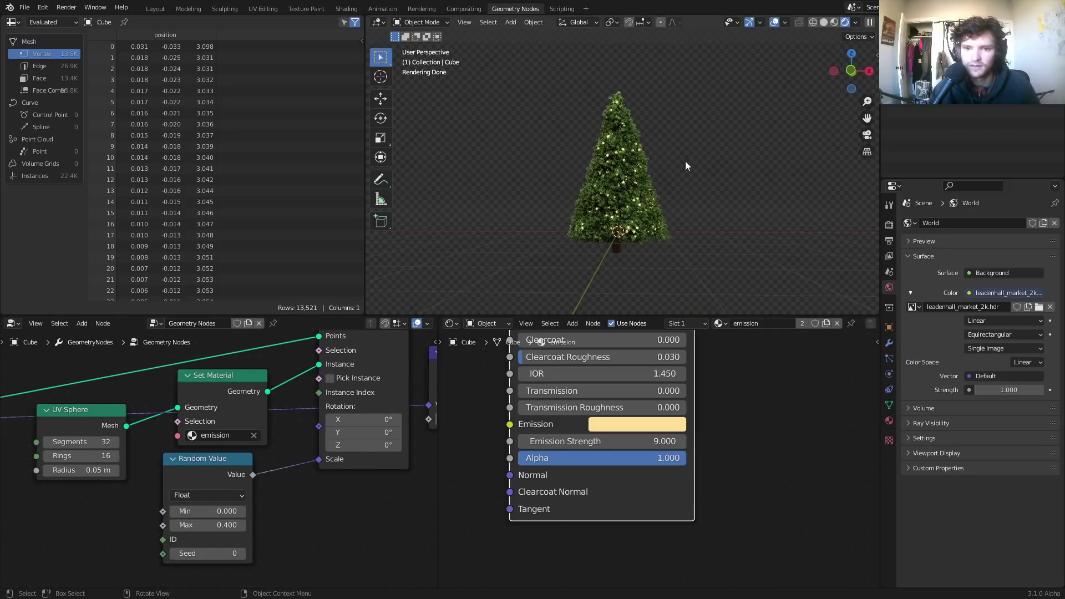
mouse_move(684, 161)
middle_down()
mouse_move(670, 170)
mouse_move(679, 170)
middle_up()
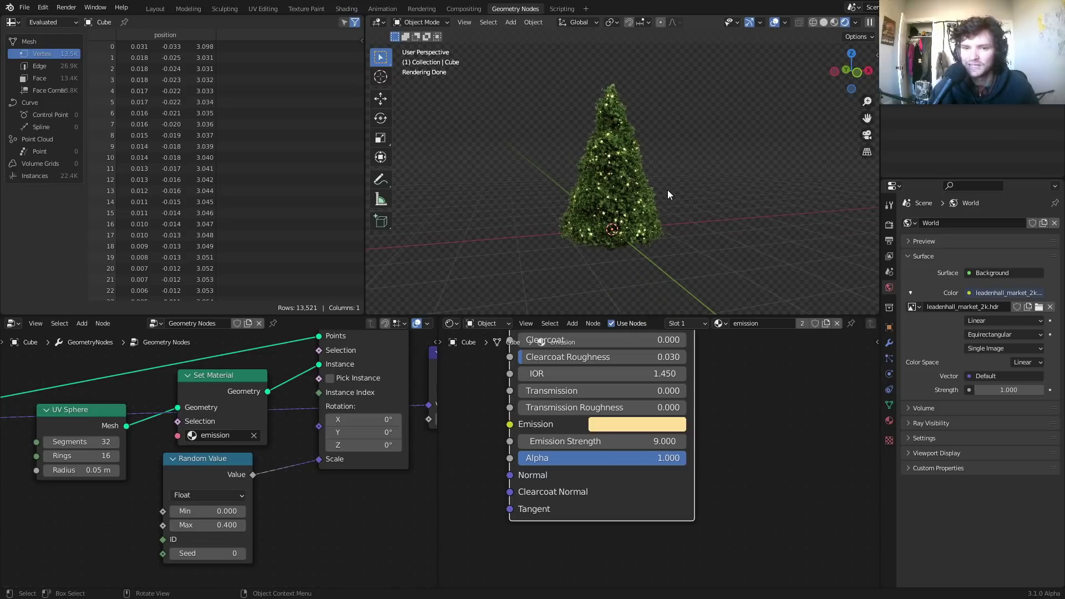
key(ctrl+s)
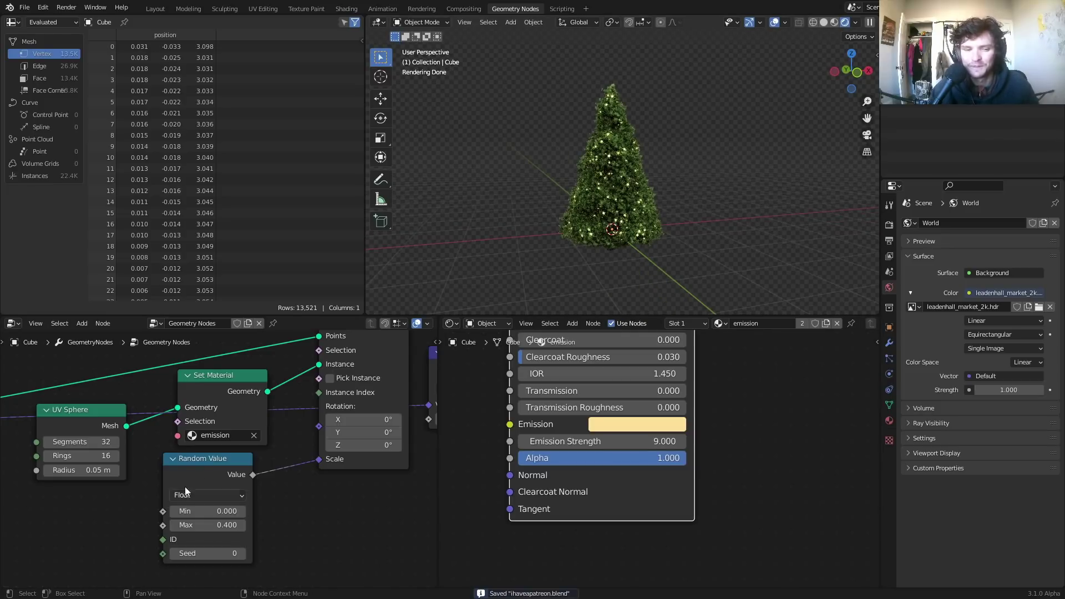
Step: Insert a Realize Instances node between the spheres' Instance on Points and Translate Instances nodes
scroll(268, 423, down, 3)
scroll(275, 433, up, 2)
middle_drag(308, 414, 148, 424)
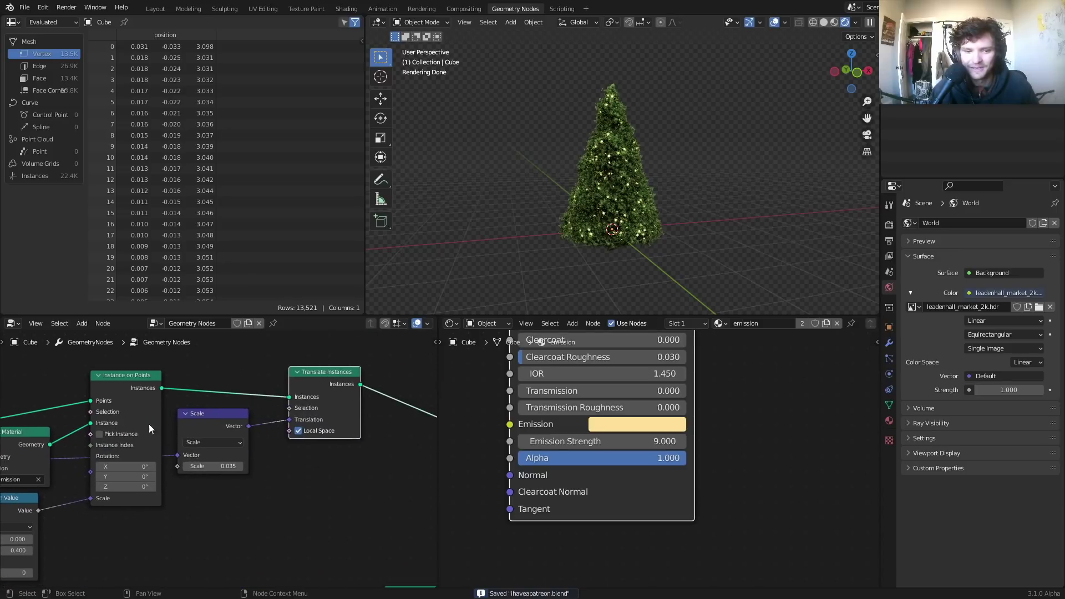
key(shift+a)
text(real)
key(Return)
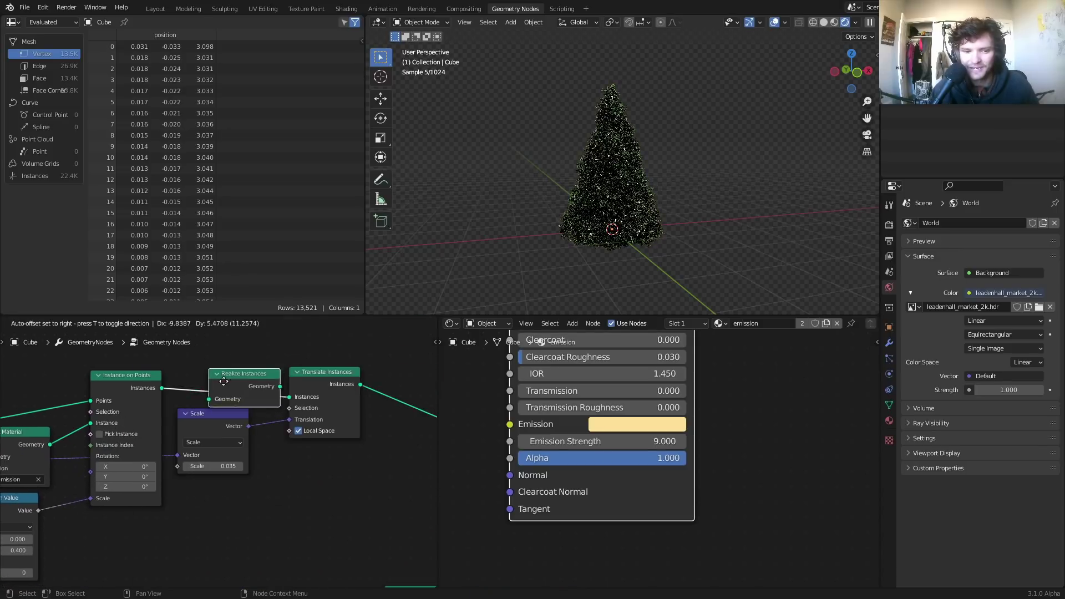
click(229, 384)
Step: Add a Geometry input node to the emission material's shader tree, beside the Principled BSDF
scroll(524, 424, down, 2)
middle_drag(524, 423, 542, 387)
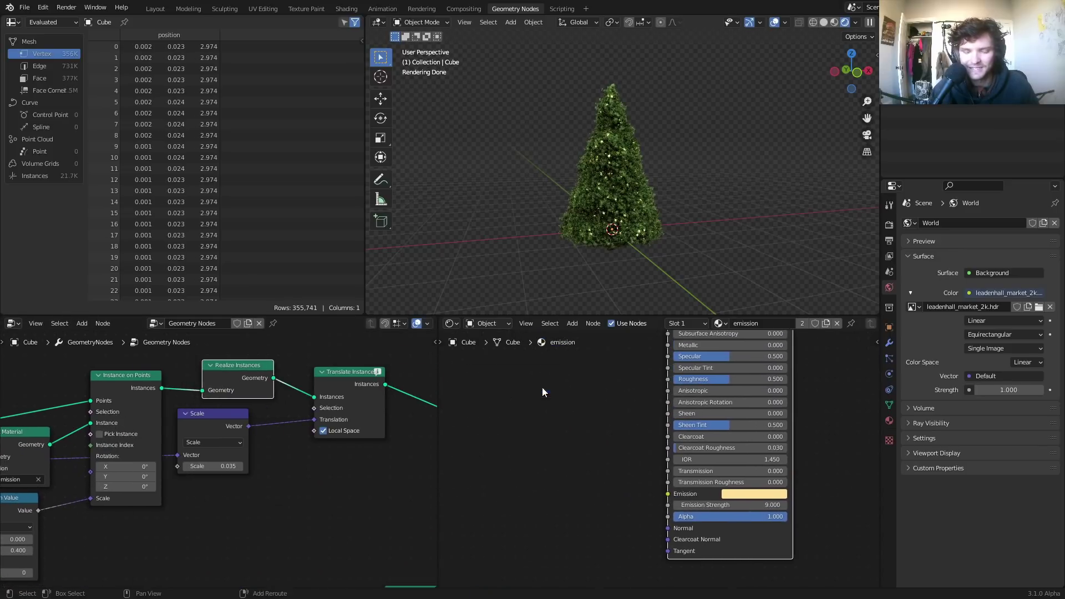
key(shift+a)
text(ge)
click(563, 406)
click(497, 401)
Step: Preview the Geometry node's outputs one after another up to Random Per Island and inspect the lights on the tree
ctrl+shift+click(497, 401)
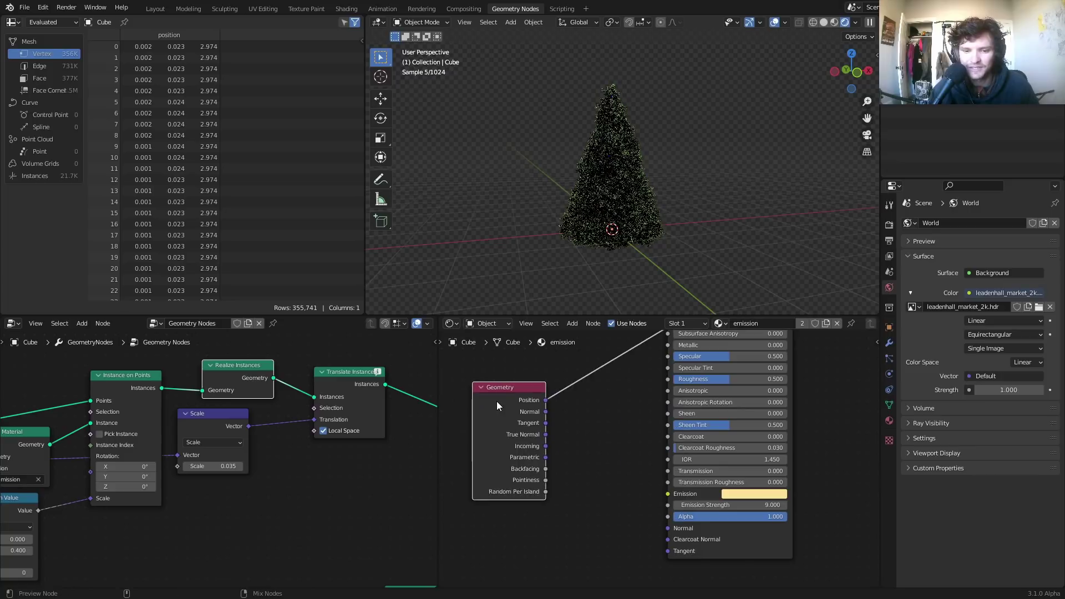
ctrl+shift+click(497, 401)
ctrl+shift+click(497, 401)
ctrl+shift+click(497, 401)
ctrl+shift+click(496, 401)
ctrl+shift+click(497, 401)
ctrl+shift+click(497, 401)
ctrl+shift+click(496, 401)
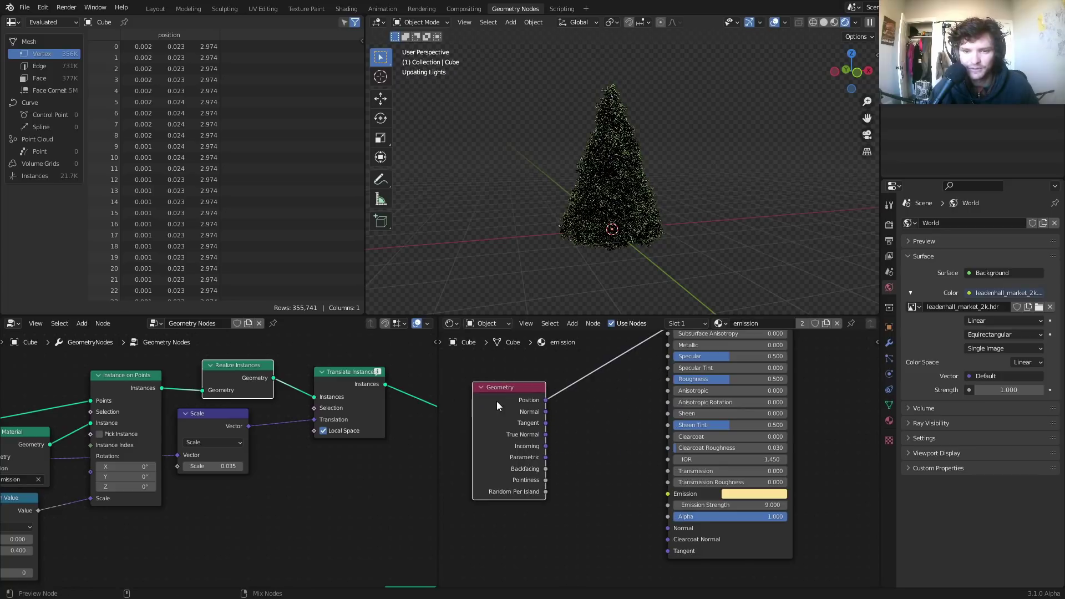
ctrl+shift+click(496, 401)
ctrl+shift+click(497, 401)
ctrl+shift+click(497, 401)
ctrl+shift+click(497, 401)
ctrl+shift+click(497, 401)
ctrl+shift+click(497, 401)
ctrl+shift+click(497, 401)
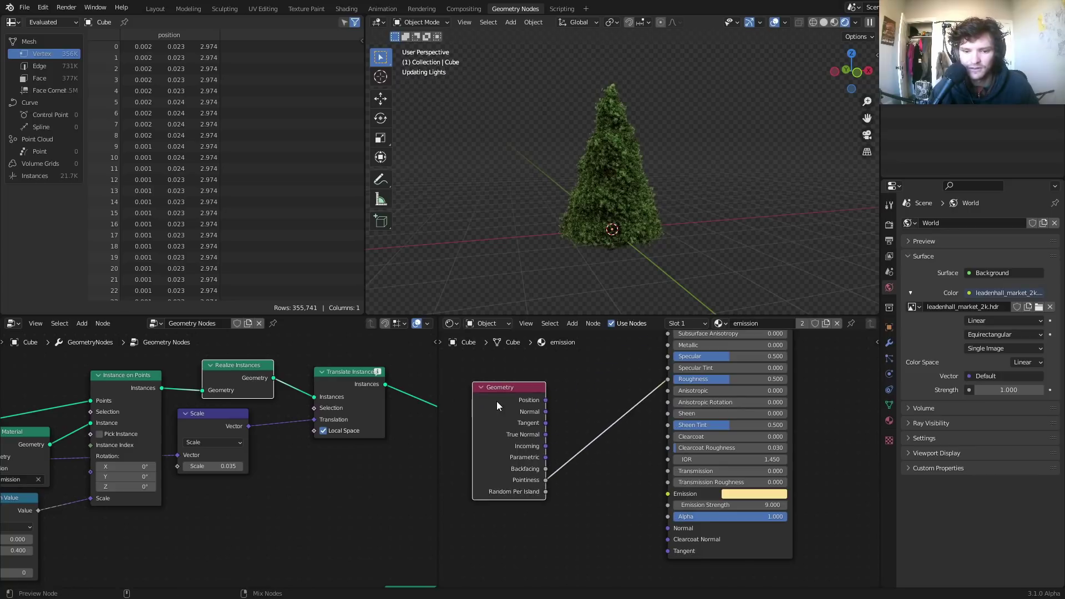
ctrl+shift+click(497, 401)
scroll(611, 155, up, 6)
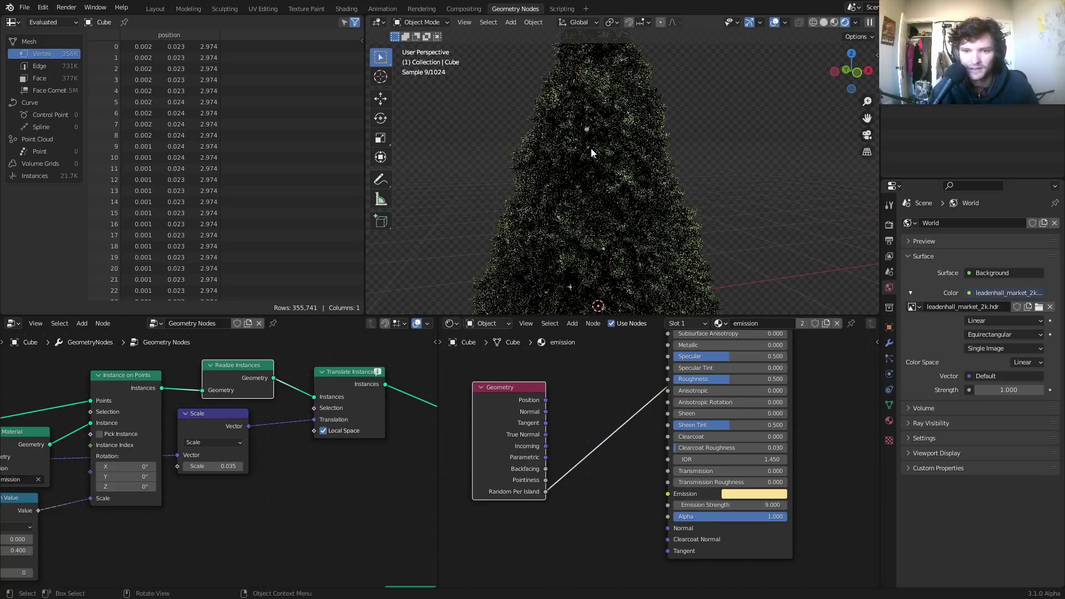
middle_drag(598, 171, 617, 157)
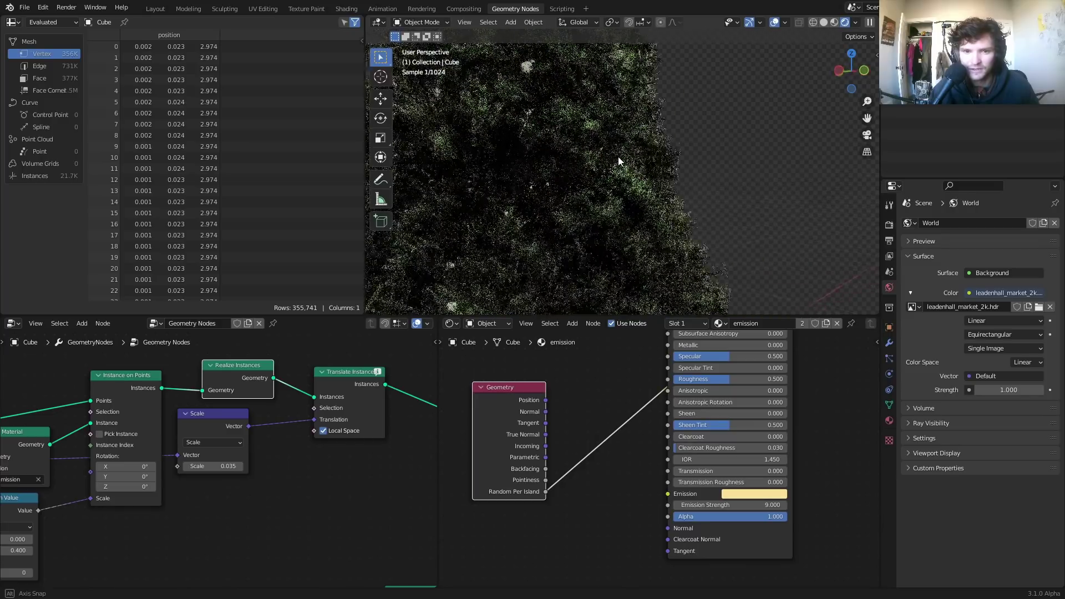
scroll(317, 388, down, 2)
scroll(349, 392, up, 2)
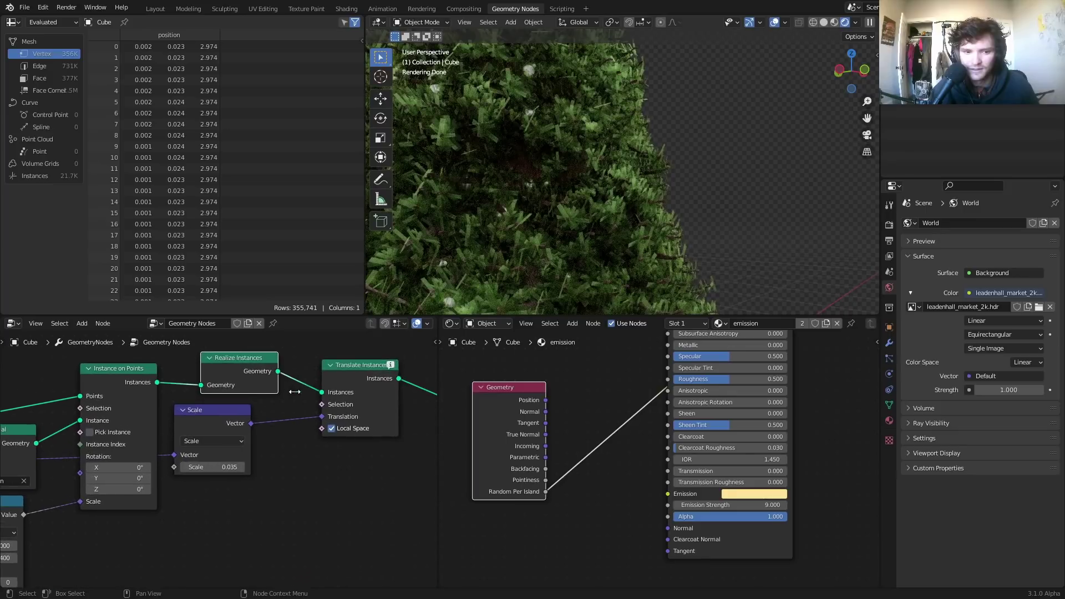
Step: Duplicate Realize Instances onto the output link of Translate Instances, delete the original one, and tidy the node positions
middle_drag(289, 392, 178, 410)
key(shift+d)
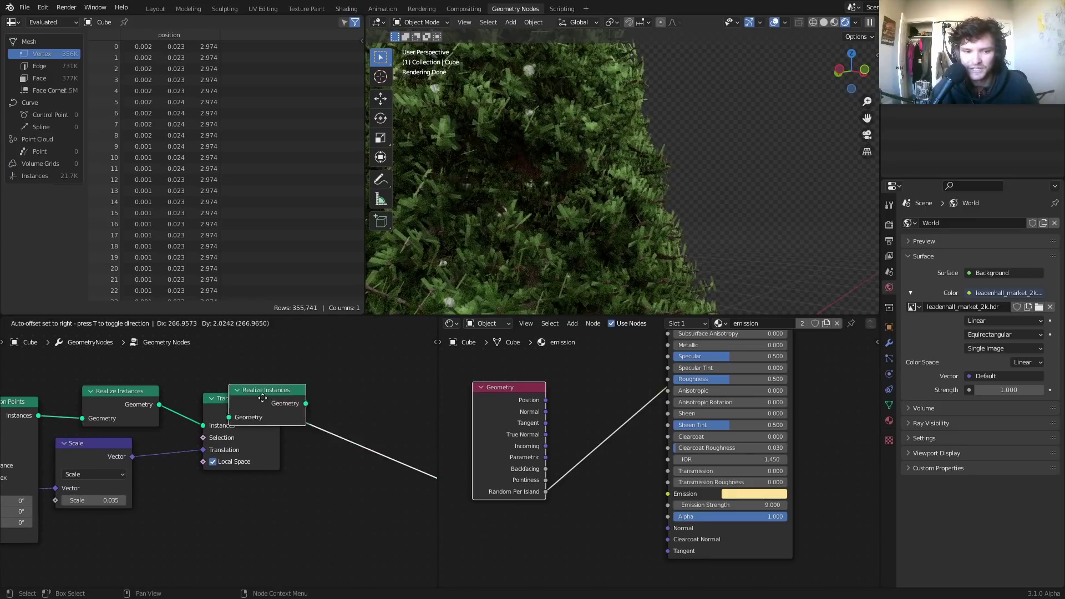
click(324, 418)
key(ctrl+x)
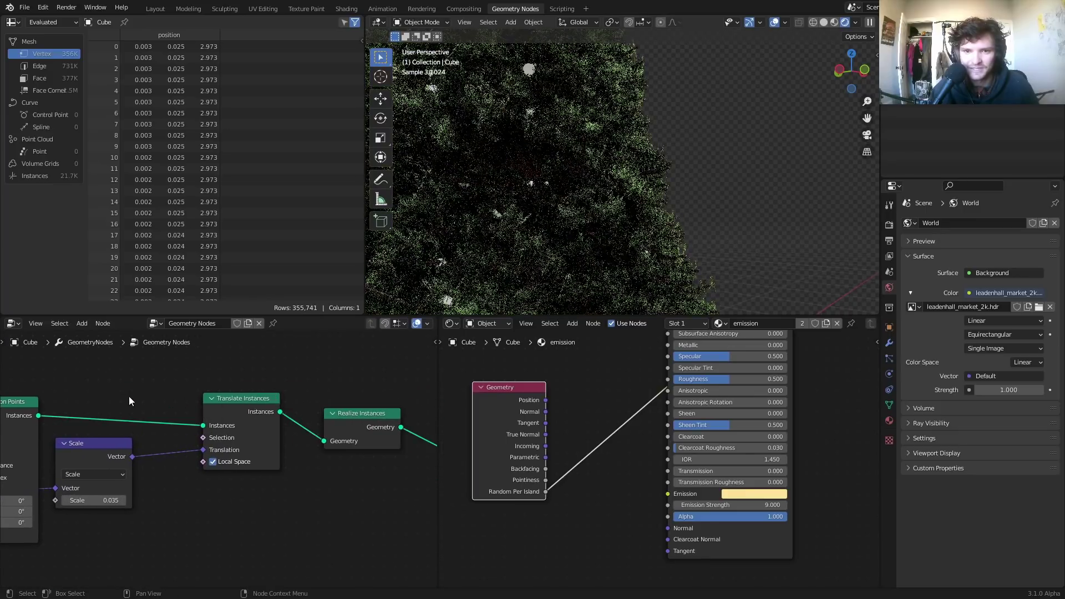
drag(255, 411, 230, 406)
drag(372, 418, 346, 417)
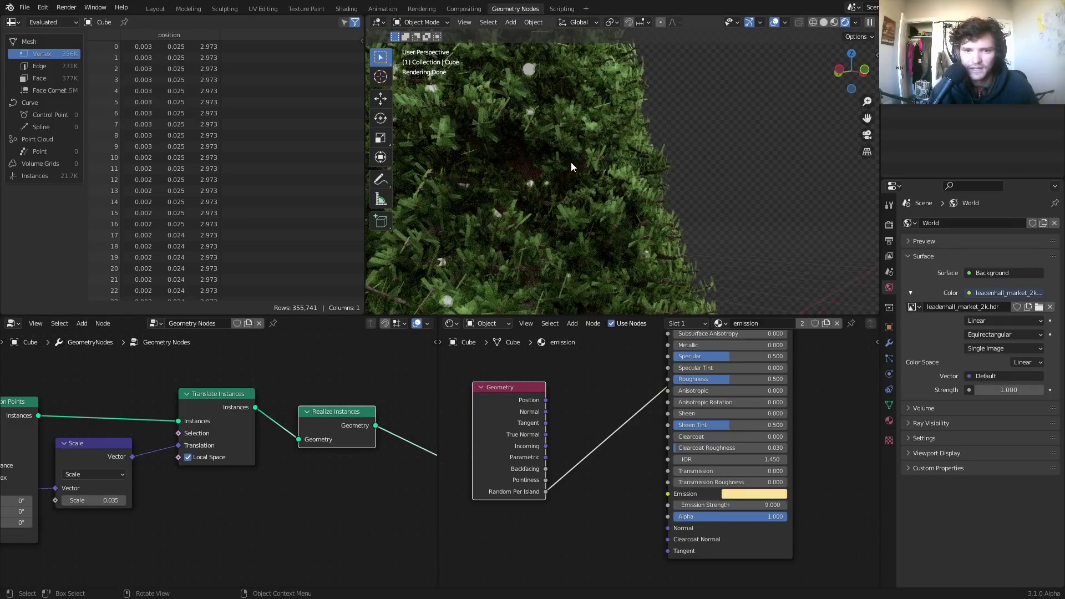
Step: Move the Geometry node aside and insert a ColorRamp node on the Random Per Island output link
scroll(569, 183, down, 3)
drag(496, 403, 444, 416)
middle_drag(458, 405, 529, 373)
key(shift+a)
click(545, 360)
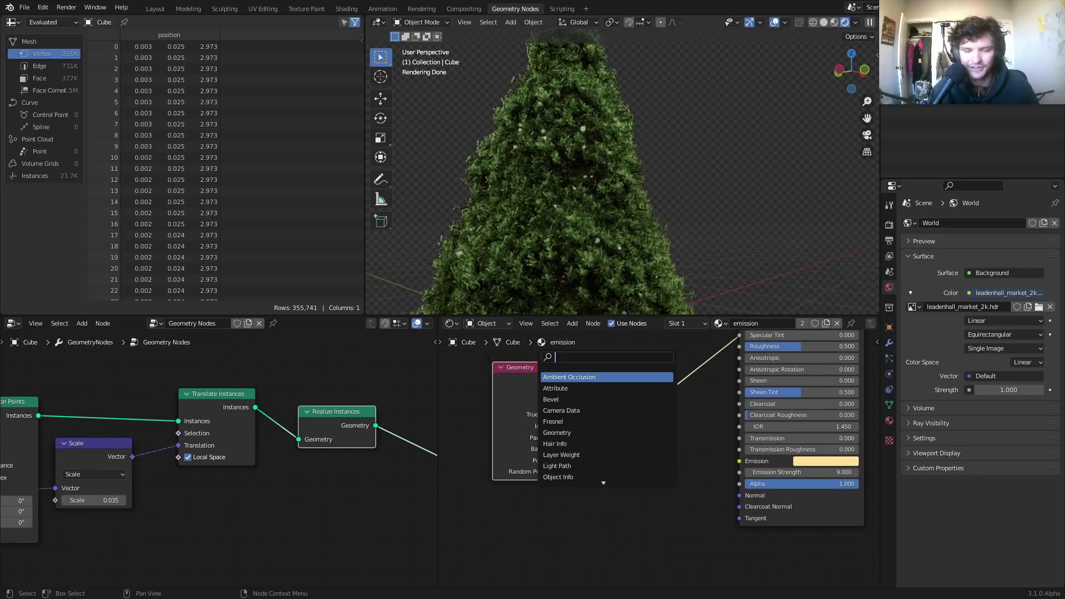
key(Escape)
key(shift+a)
click(511, 352)
text(co)
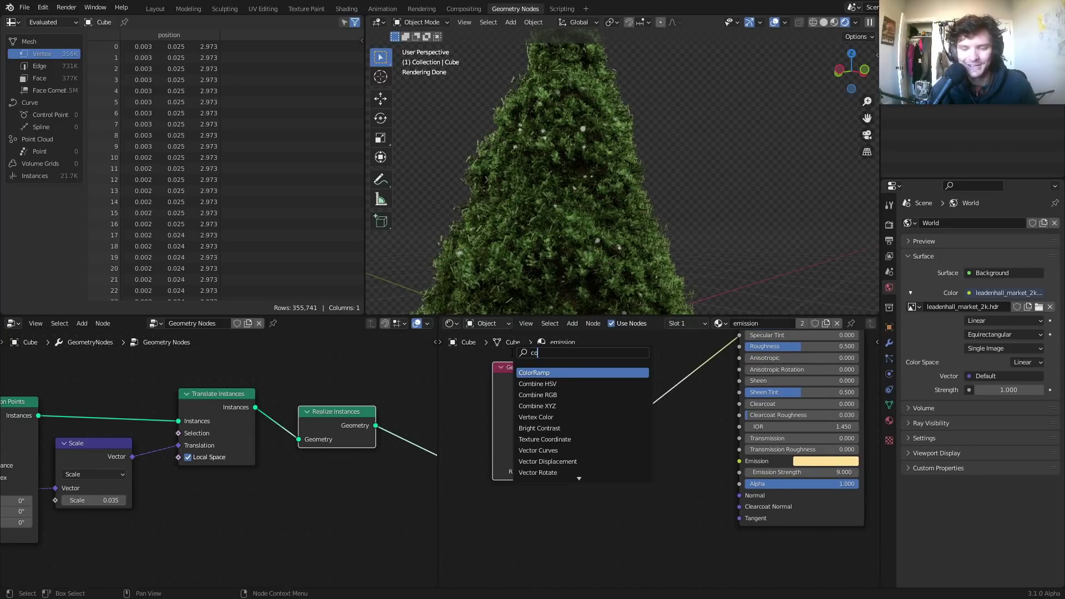
text(lor)
key(Return)
click(629, 408)
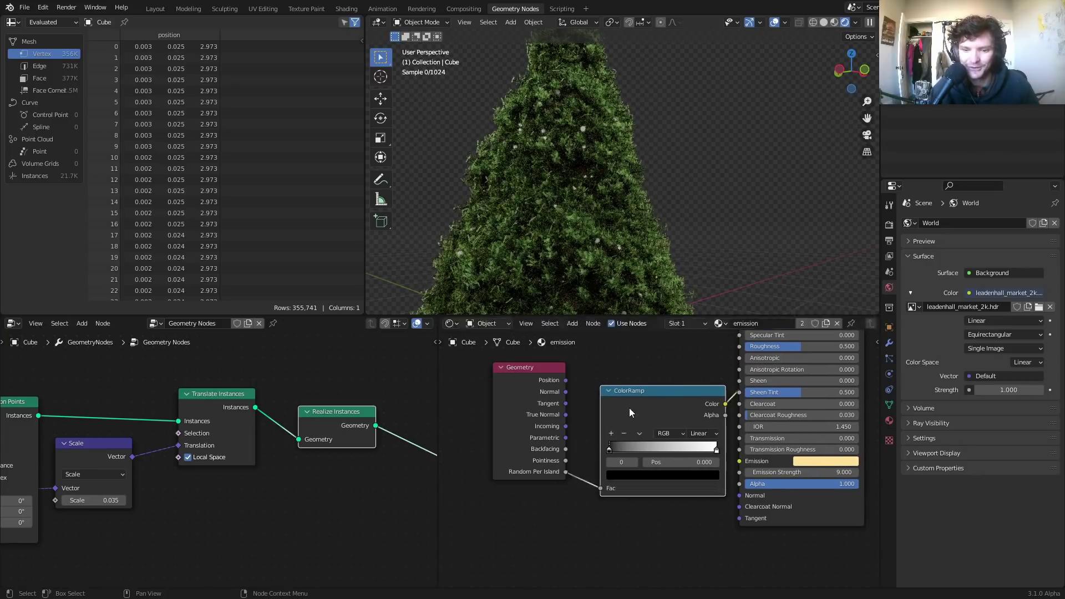
Step: Colour the ColorRamp's first stop pure red and its second stop bright green
click(637, 474)
drag(704, 341, 702, 328)
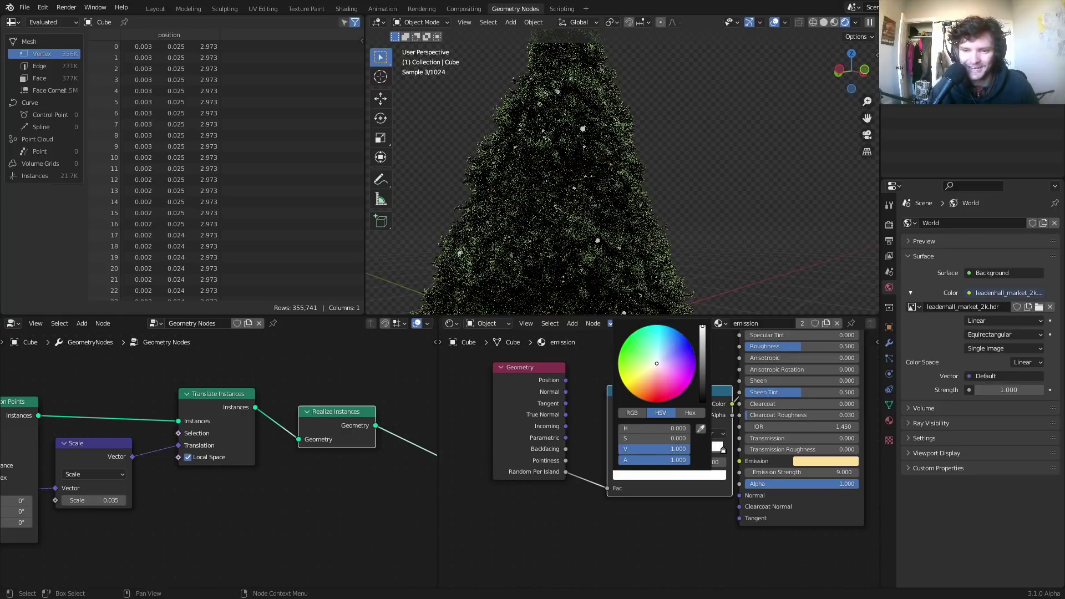
click(660, 386)
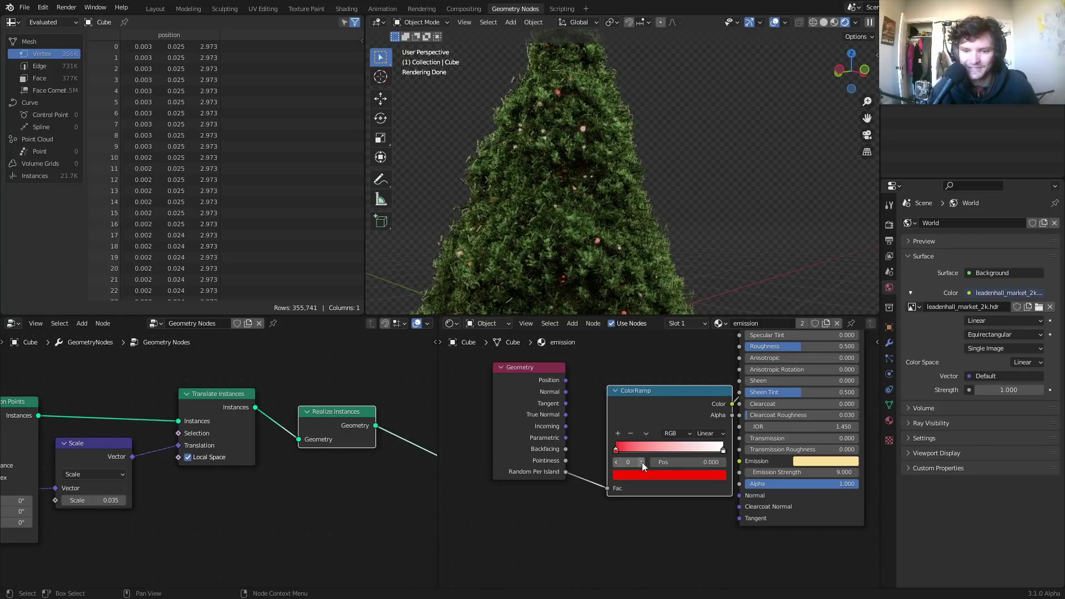
click(641, 462)
click(648, 477)
drag(650, 360, 620, 357)
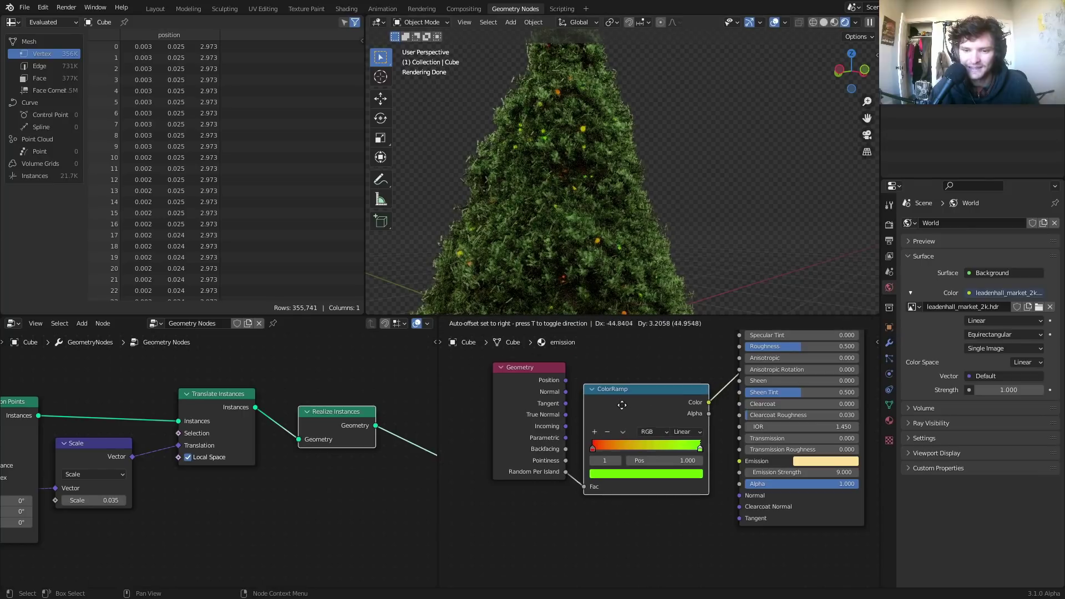
Step: Set the ColorRamp's interpolation to Constant and move the green stop to position 0.426
scroll(716, 442, up, 1)
click(690, 422)
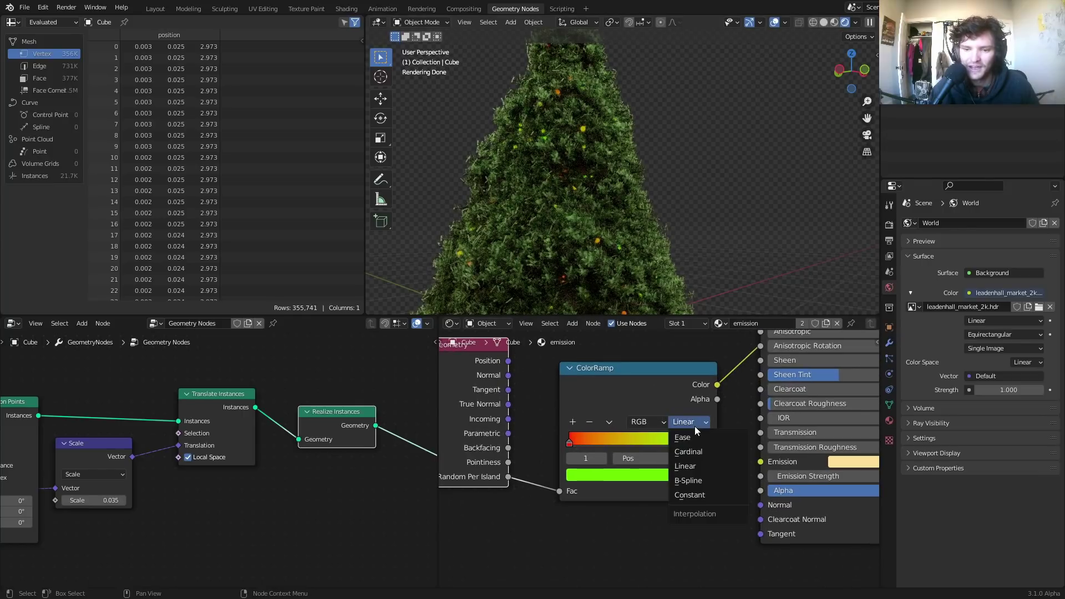
click(699, 495)
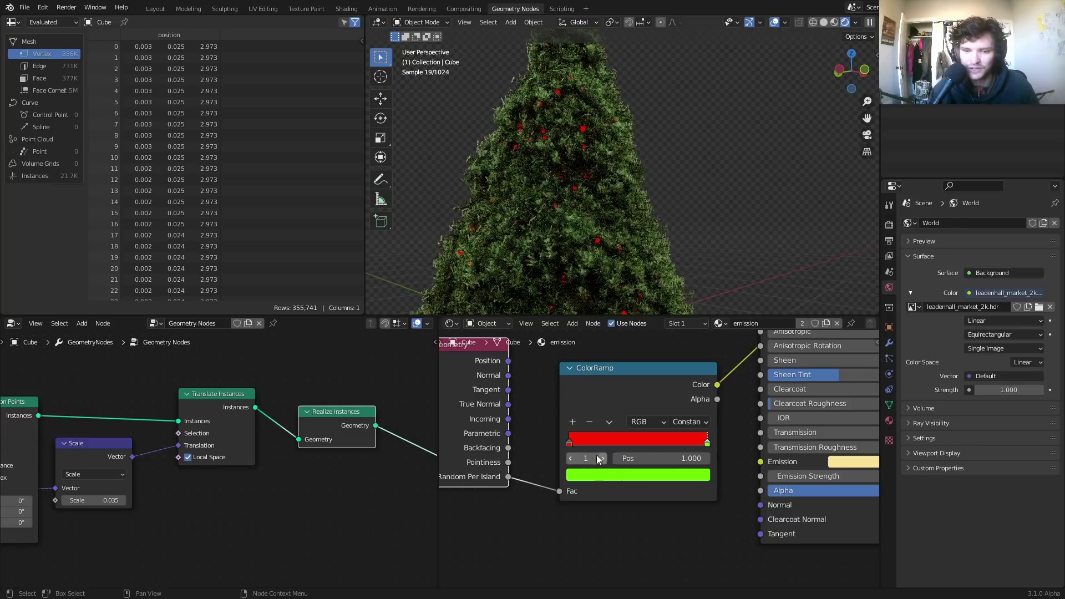
drag(630, 458, 562, 458)
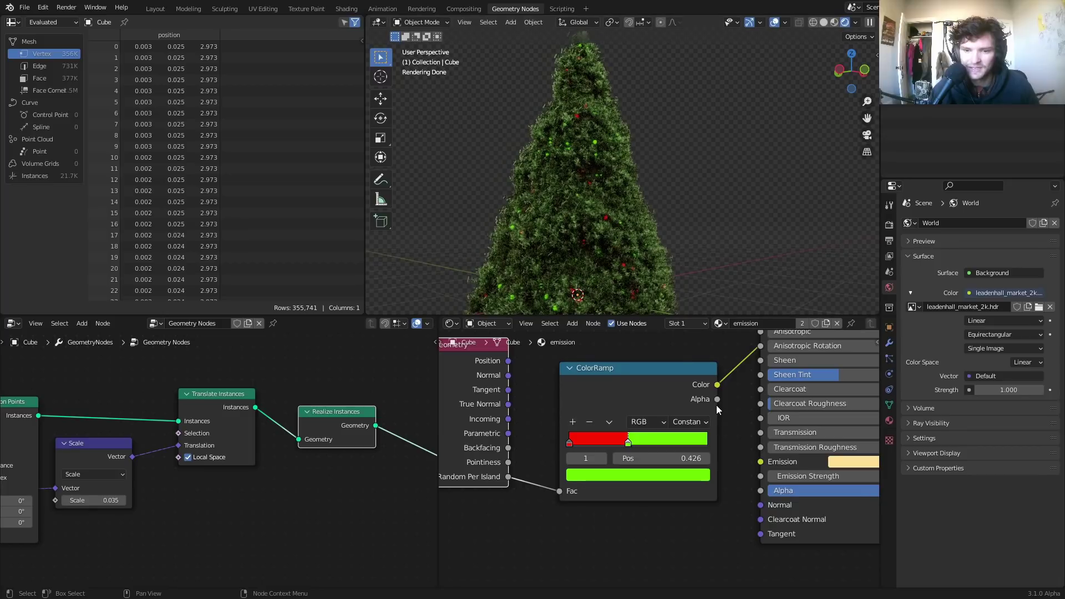
Step: Connect the ColorRamp's Color to the Principled BSDF's Emission input and route the BSDF back to the Material Output
scroll(763, 454, down, 3)
middle_drag(763, 455, 695, 469)
middle_drag(707, 351, 689, 416)
ctrl+shift+click(707, 377)
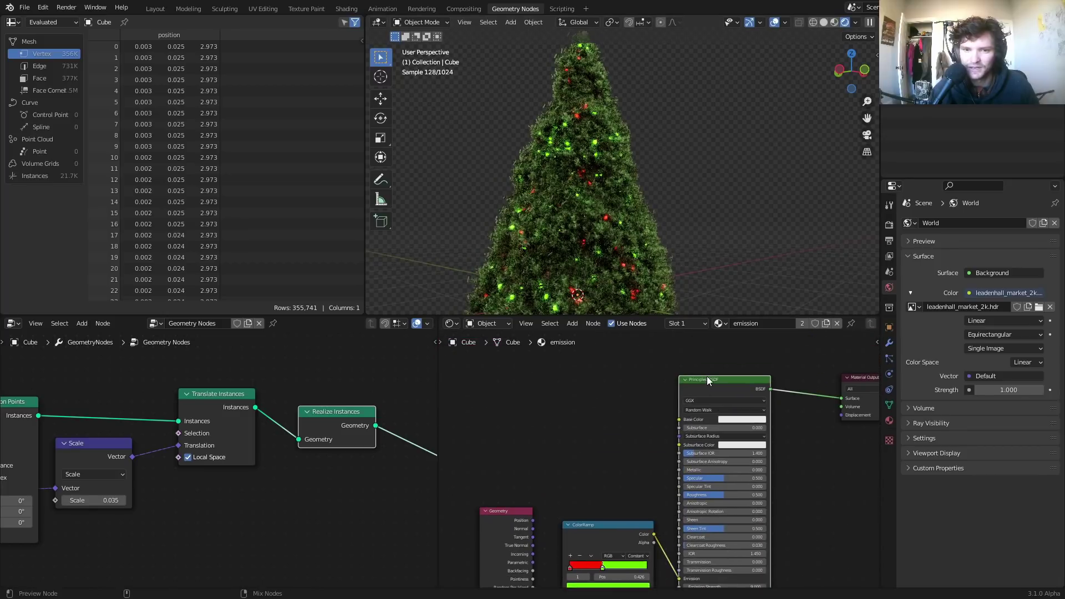
scroll(650, 198, down, 3)
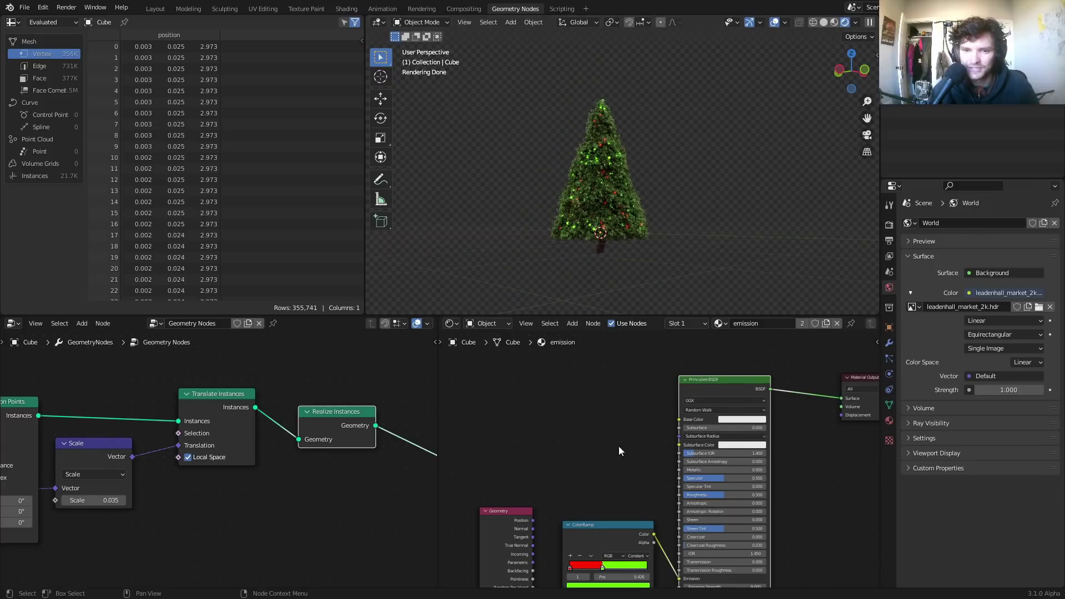
Step: Set the Principled BSDF's Emission Strength to 1, compare the glow, and raise it to 3
middle_drag(619, 447, 655, 354)
scroll(663, 450, up, 9)
middle_drag(738, 496, 565, 436)
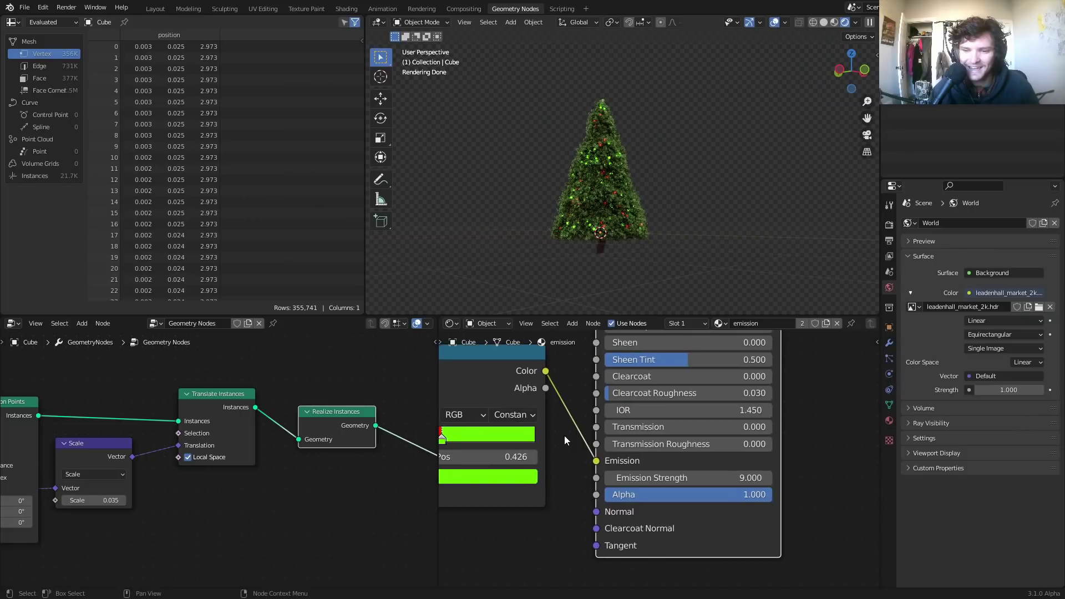
click(687, 477)
text(1)
key(Return)
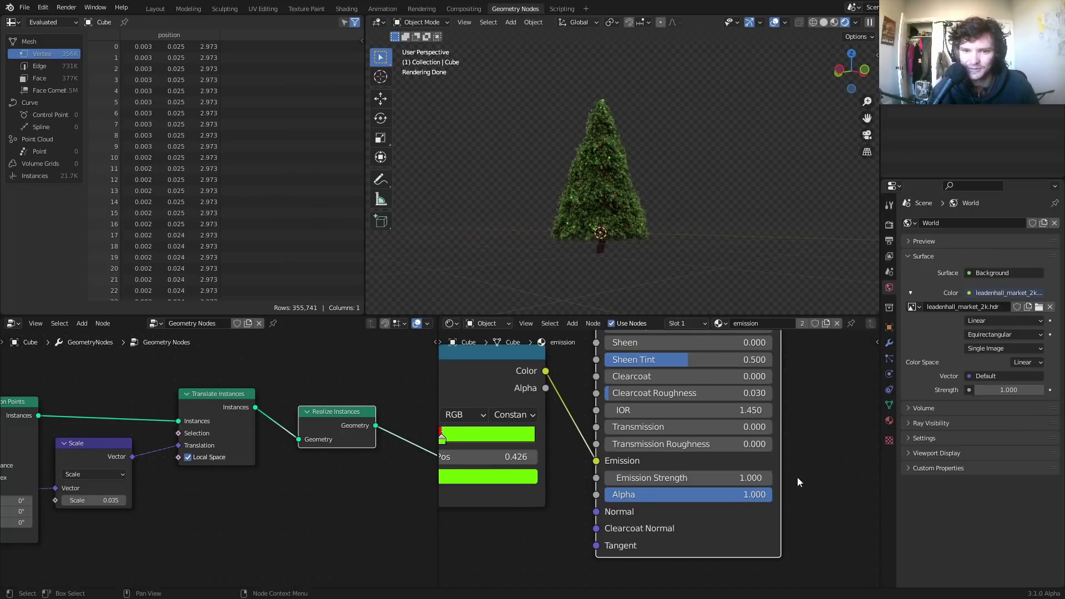
click(688, 477)
text(3)
key(Return)
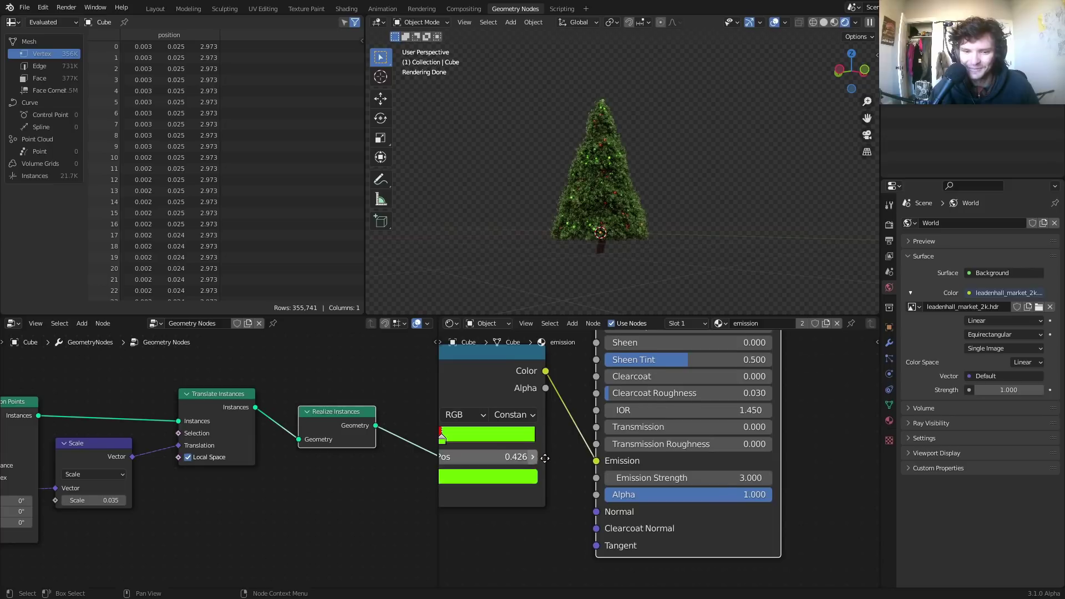
Step: Add a pale yellow stop between the ColorRamp's red and green stops and apply Distribute Stops from Left
middle_drag(544, 458, 705, 468)
click(537, 425)
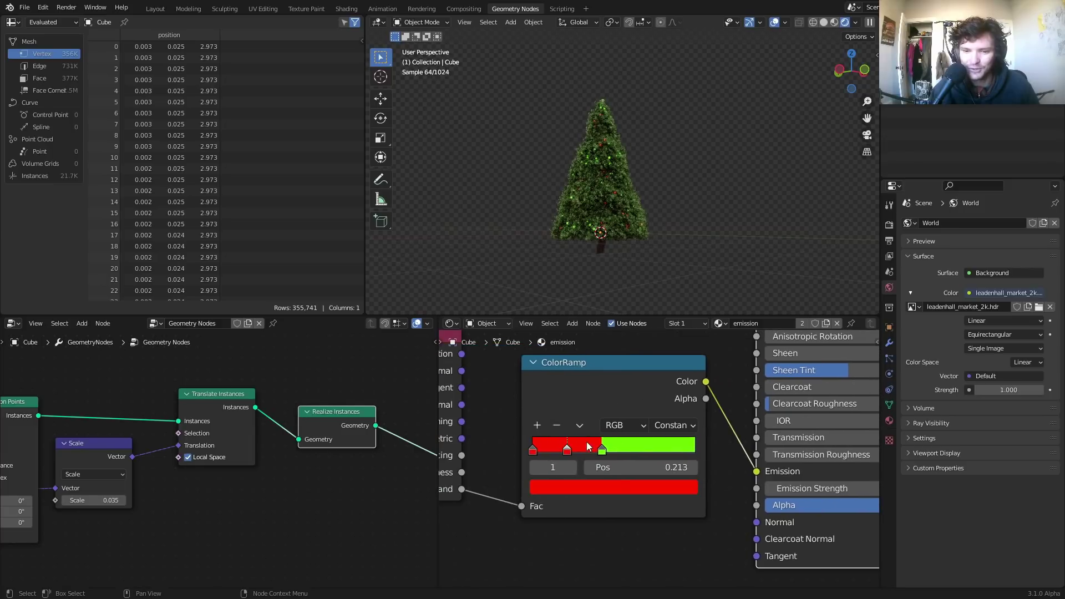
click(618, 488)
click(565, 338)
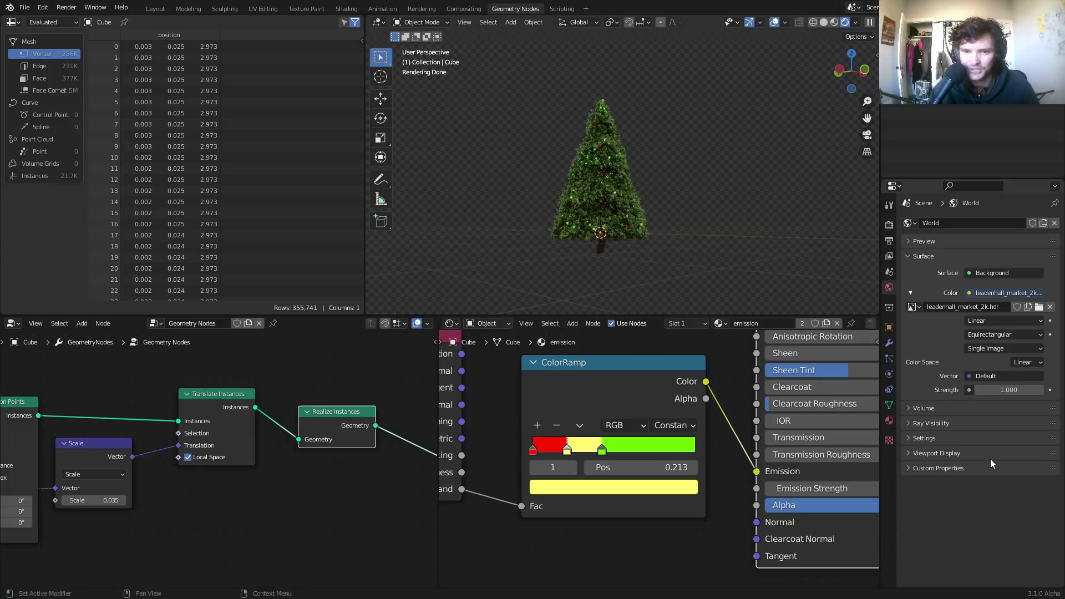
click(583, 428)
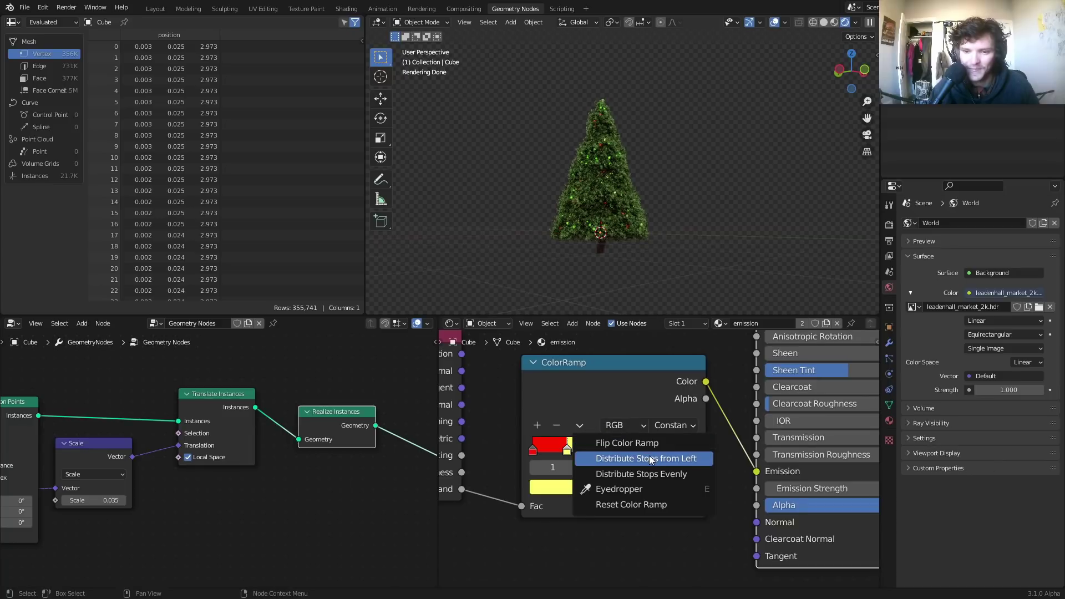
click(650, 456)
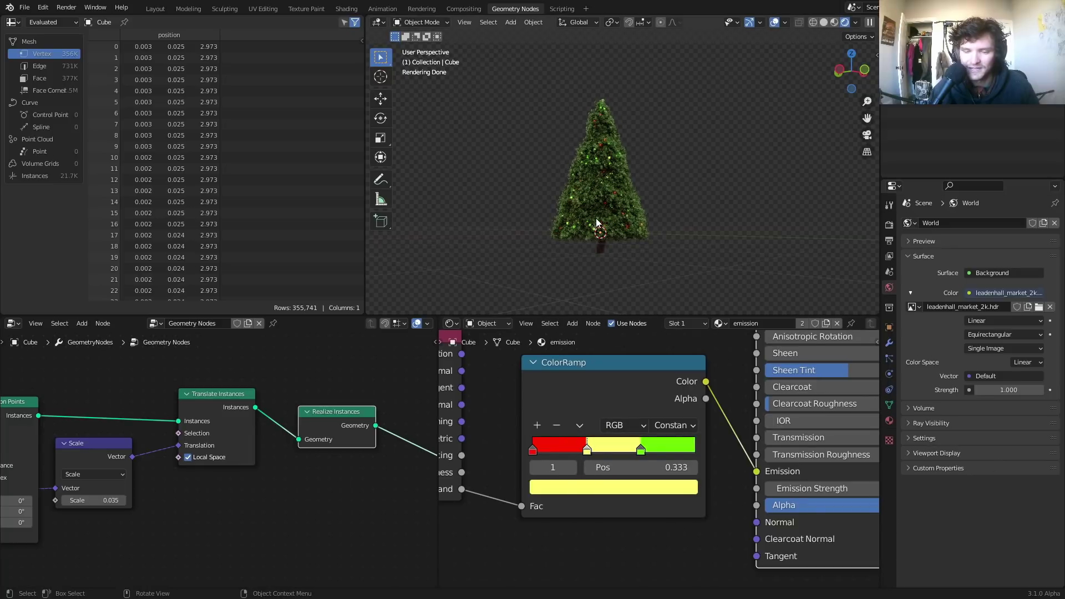
Step: Try a density of 300 on the lights' Distribute Points on Faces node and reduce it to 125
scroll(601, 227, up, 3)
scroll(242, 488, down, 5)
middle_drag(242, 488, 473, 467)
middle_drag(97, 445, 205, 419)
scroll(157, 493, up, 3)
click(154, 494)
click(153, 502)
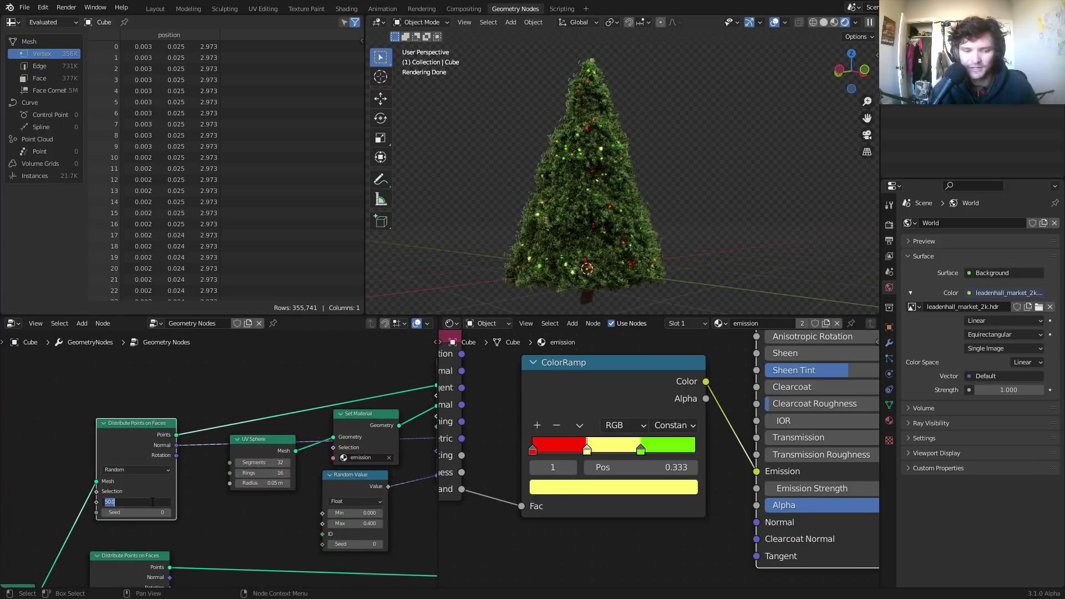
text(300)
key(Return)
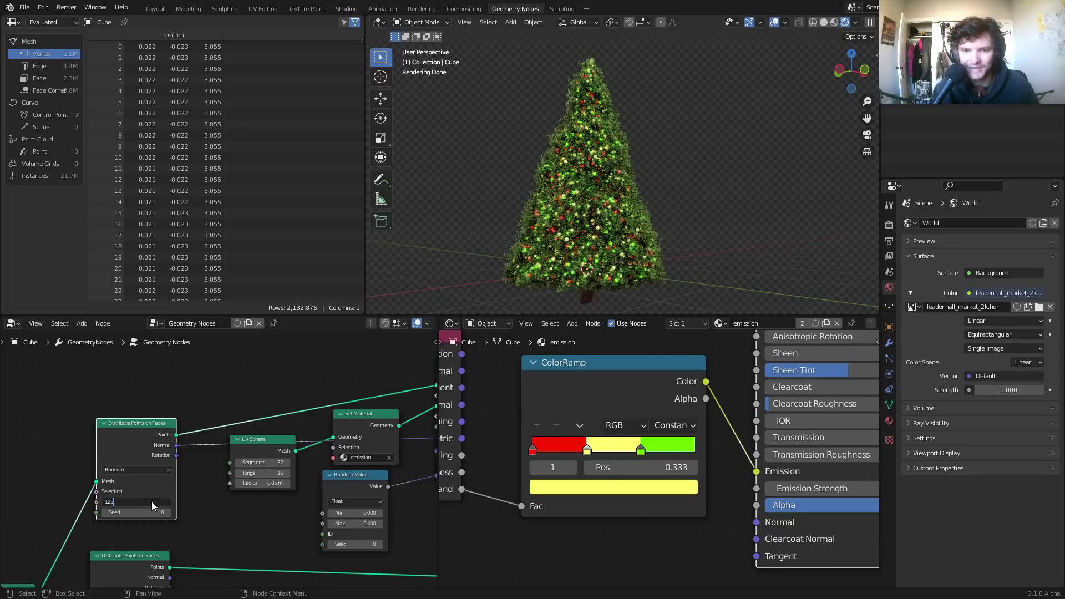
key(Return)
scroll(604, 206, down, 2)
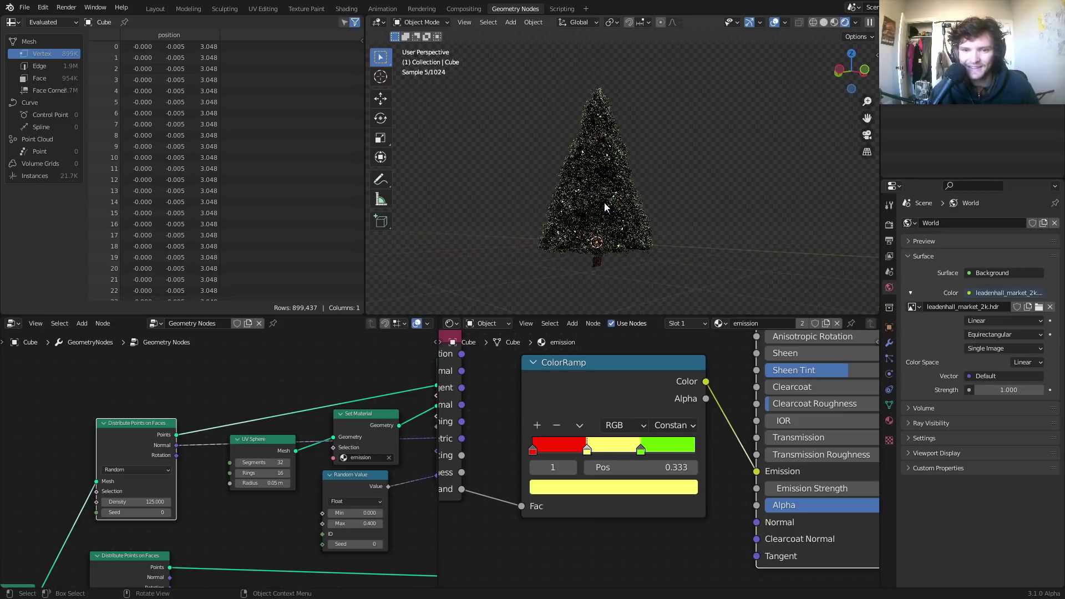
mouse_move(630, 169)
middle_down()
mouse_move(645, 157)
mouse_move(630, 168)
middle_up()
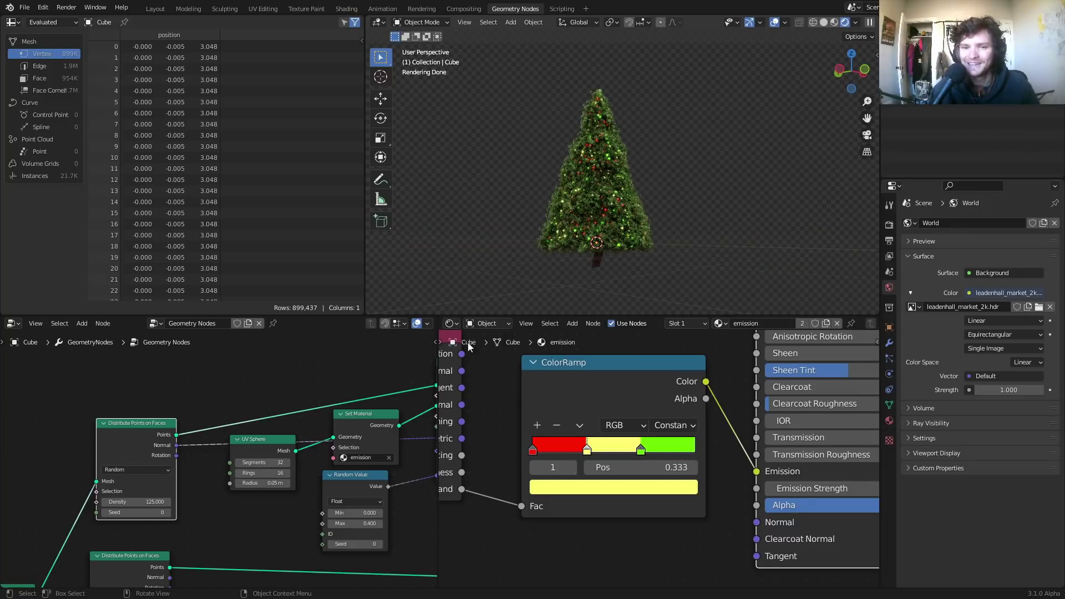
Step: Save the Blender file
scroll(264, 434, down, 3)
middle_drag(118, 566, 231, 447)
middle_drag(97, 493, 315, 448)
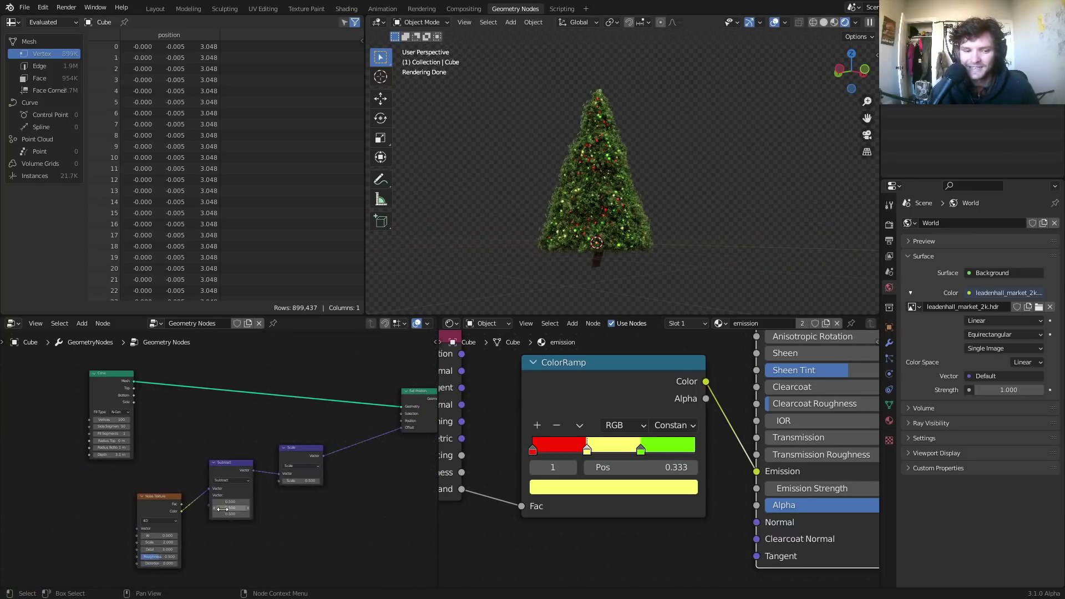
key(ctrl+s)
Step: Try increasing the Cone node's Depth to about 4.62 m for a taller tree and undo it
scroll(120, 487, up, 2)
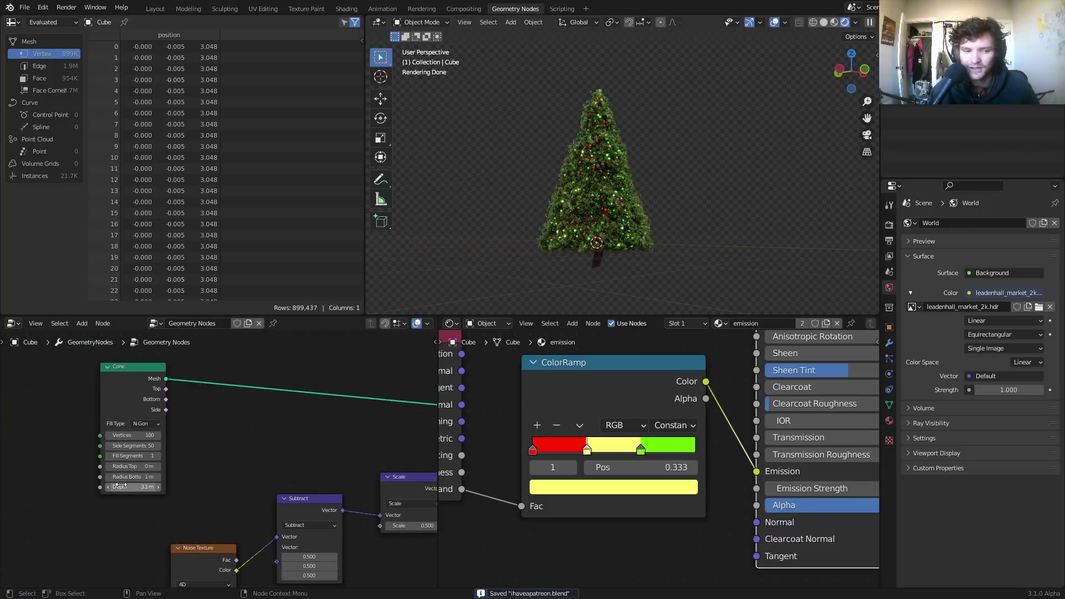
drag(119, 486, 204, 486)
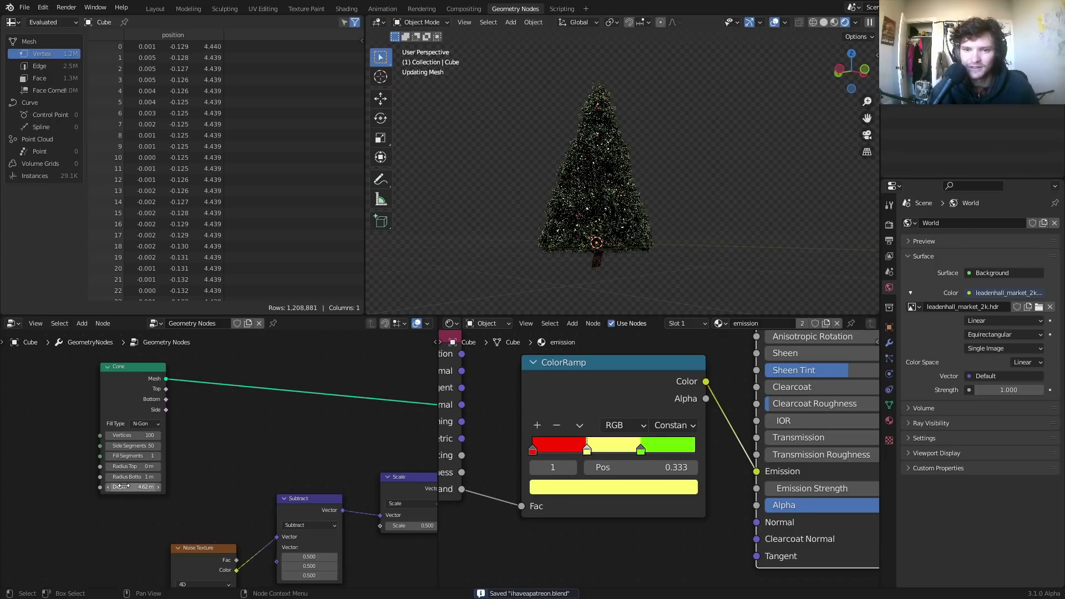
scroll(618, 200, down, 2)
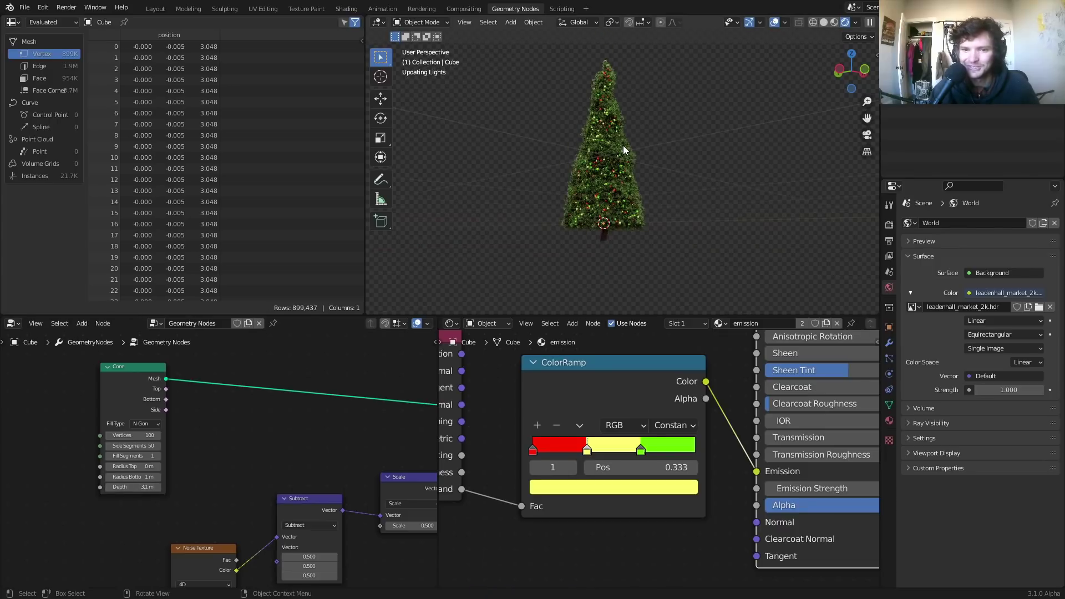
key(ctrl+z)
middle_drag(611, 162, 594, 167)
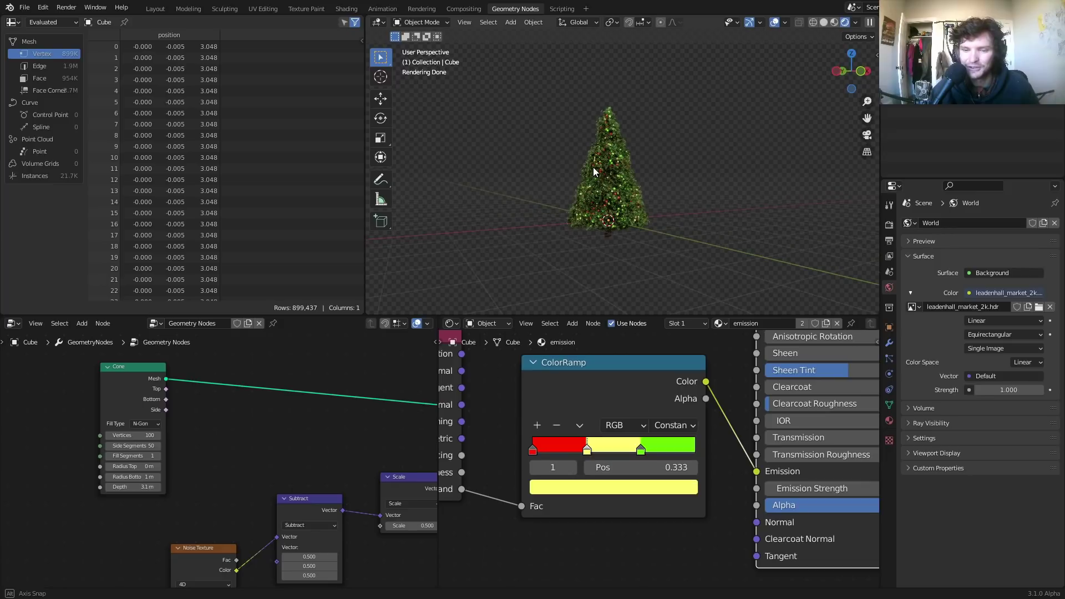
Step: Look over the whole geometry node tree and save the file again
scroll(287, 411, down, 5)
middle_drag(340, 435, 140, 438)
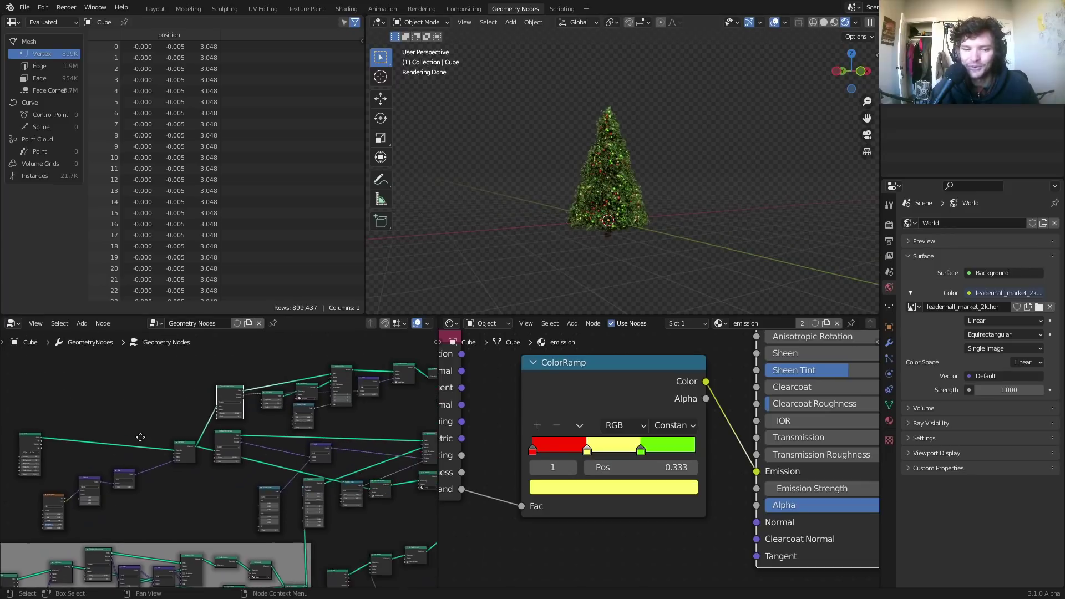
scroll(141, 438, down, 5)
middle_drag(326, 464, 189, 458)
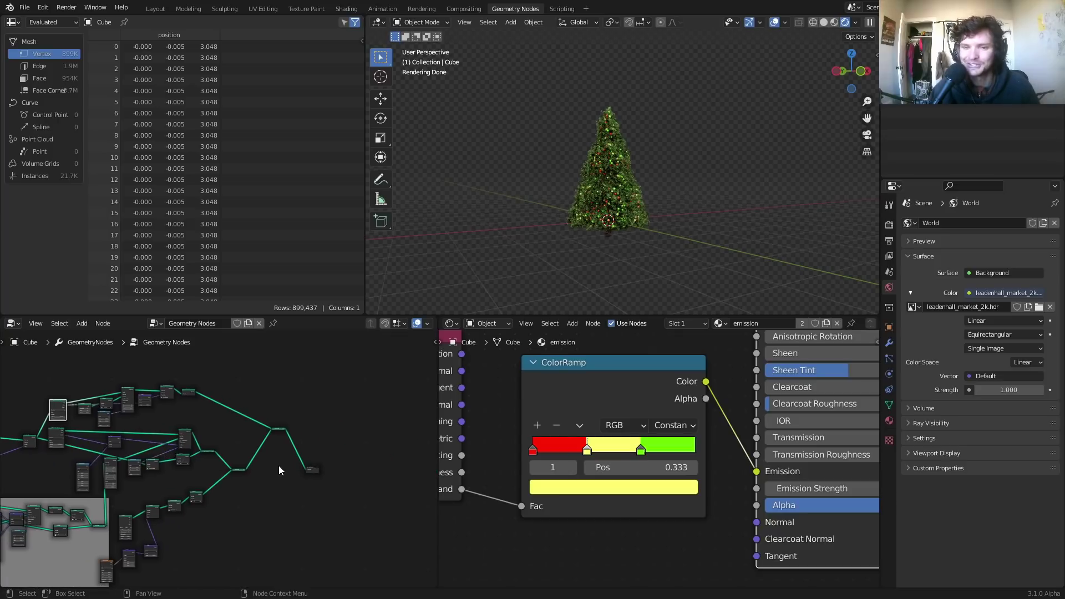
scroll(280, 465, up, 5)
key(ctrl+s)
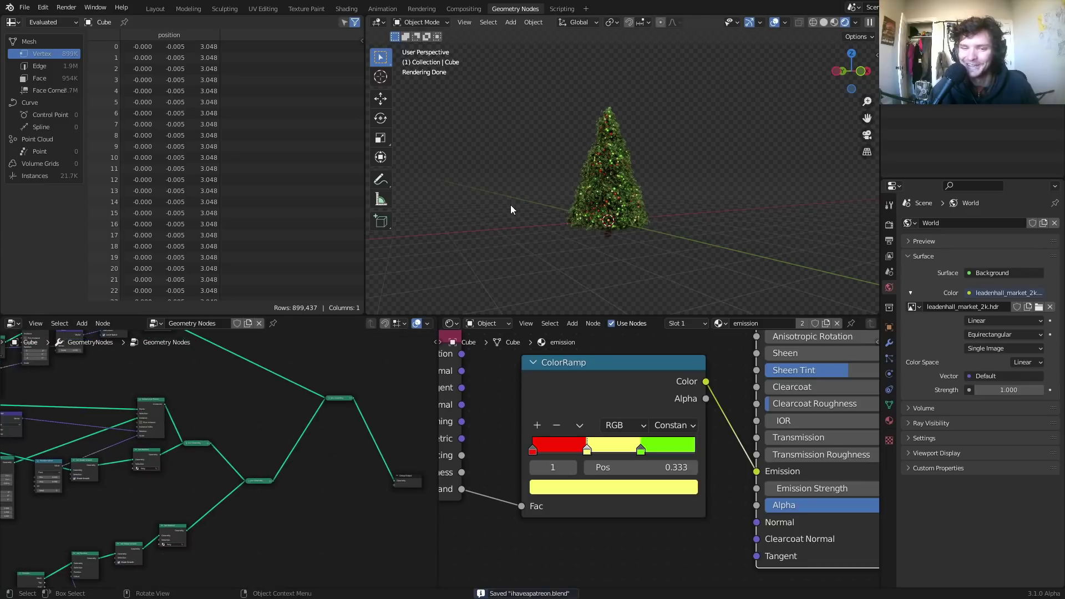
Step: Move the Group Output node further away from the last Join Geometry node and save the file
scroll(637, 183, up, 3)
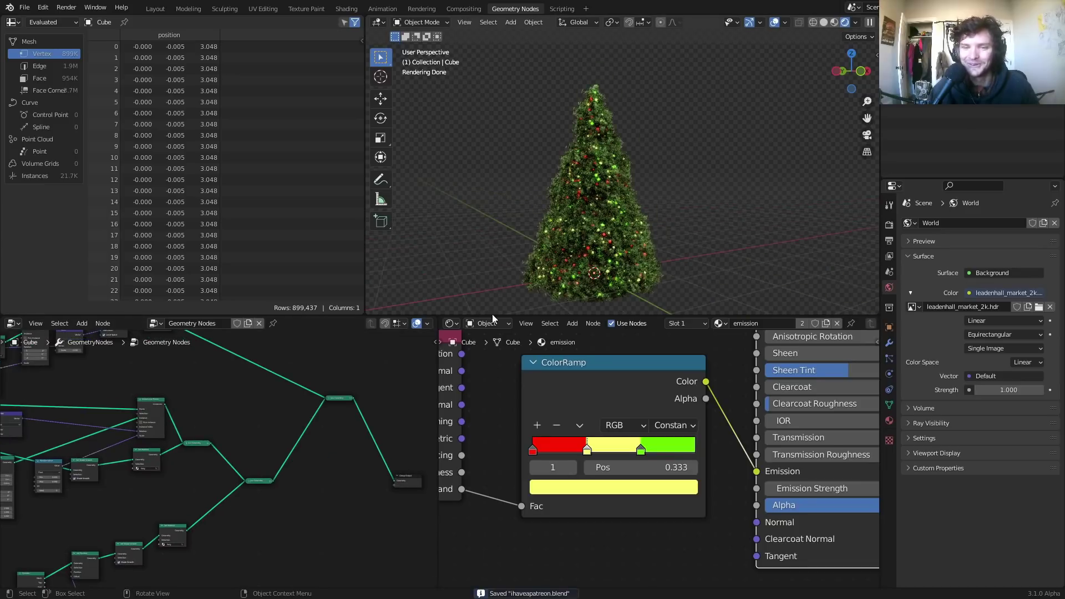
scroll(288, 472, up, 2)
middle_drag(288, 471, 168, 412)
drag(324, 446, 394, 447)
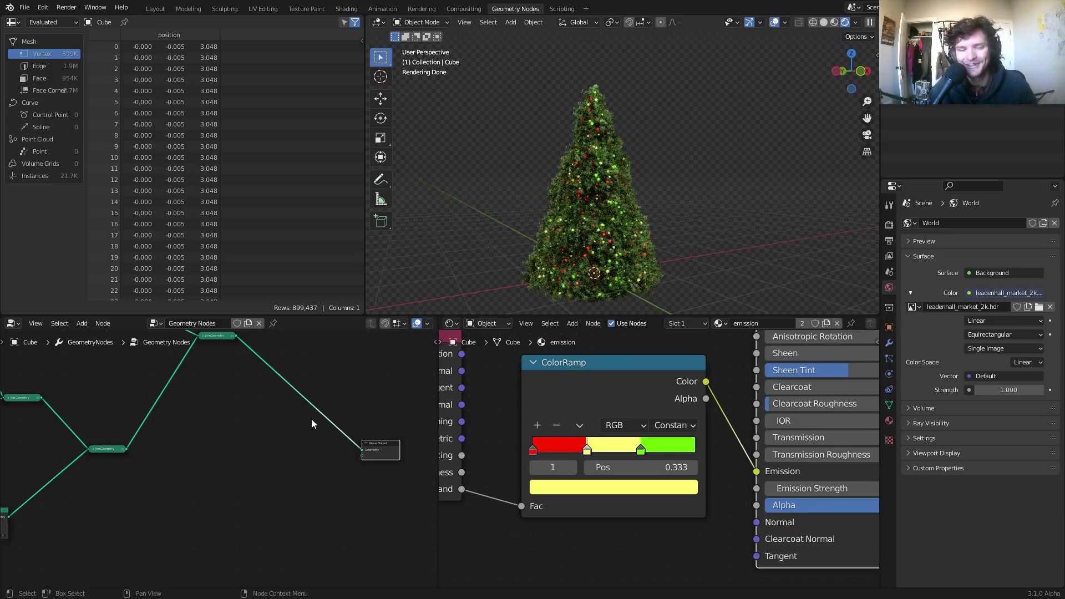
key(ctrl+s)
Step: Add a Star curve primitive node in the free space before the Group Output
scroll(274, 412, up, 2)
key(shift+a)
click(124, 371)
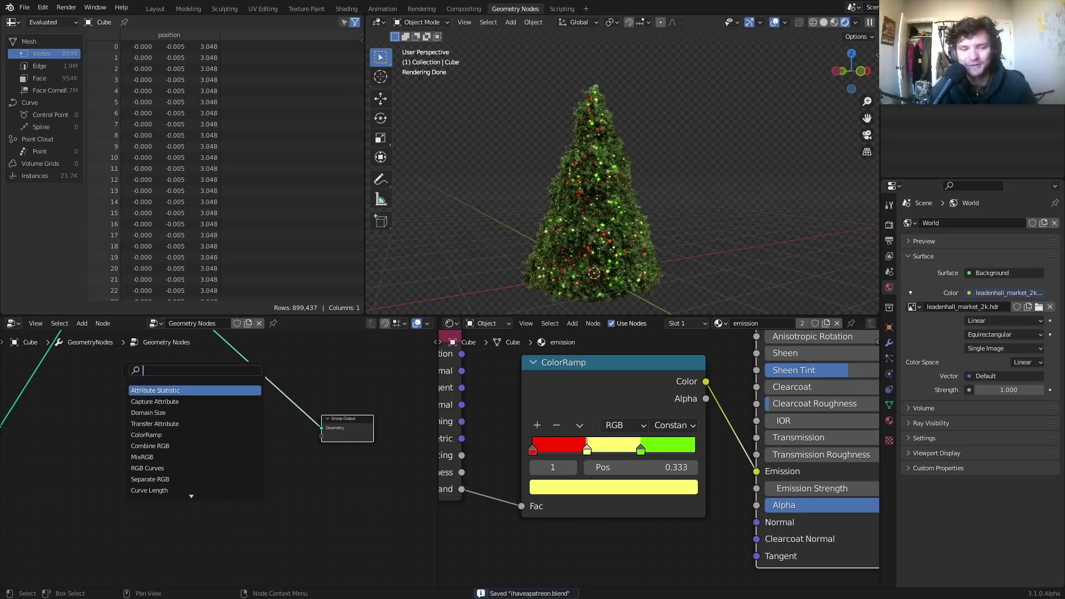
text(sta)
key(Return)
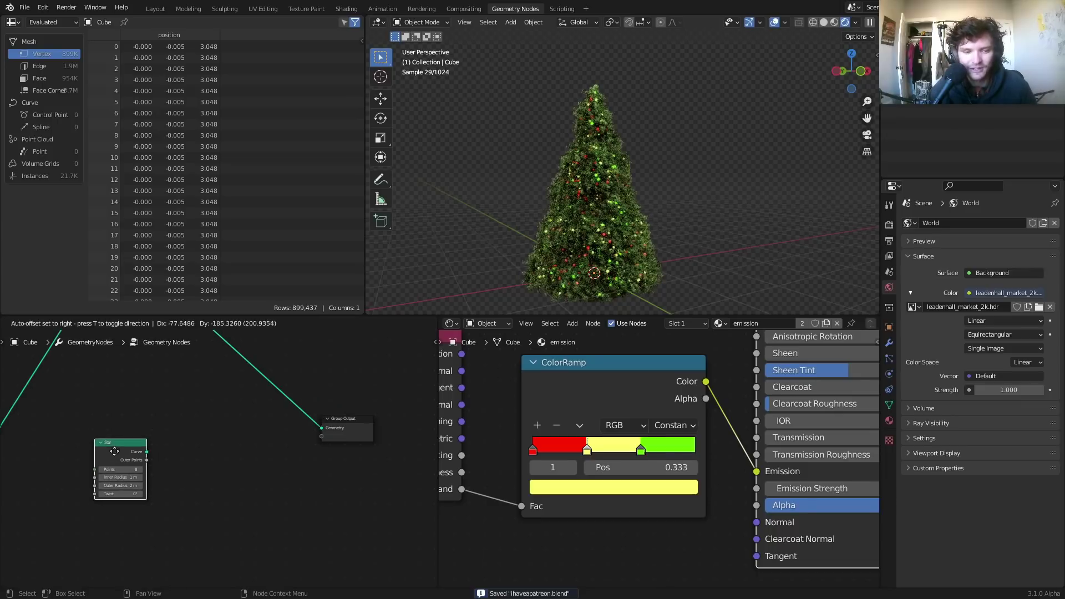
click(114, 451)
Step: Connect the Star's Curve to the Group Output and switch the viewport to Solid shading
middle_drag(601, 232, 653, 211)
click(823, 22)
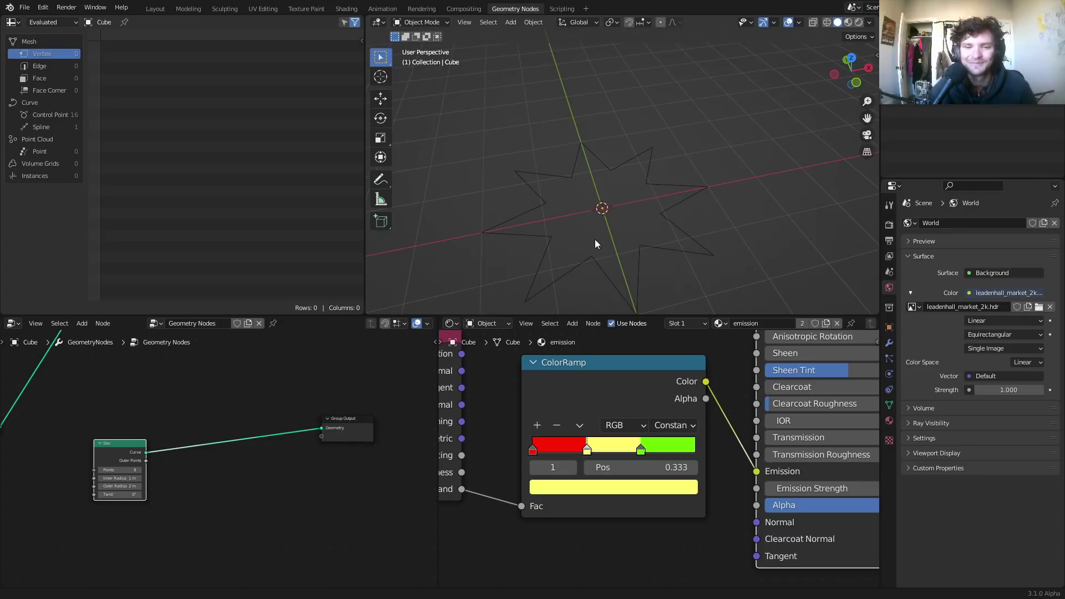
shift+middle_drag(595, 238, 596, 228)
scroll(171, 476, up, 4)
Step: Set the Star node's Points to 5
middle_drag(171, 476, 158, 484)
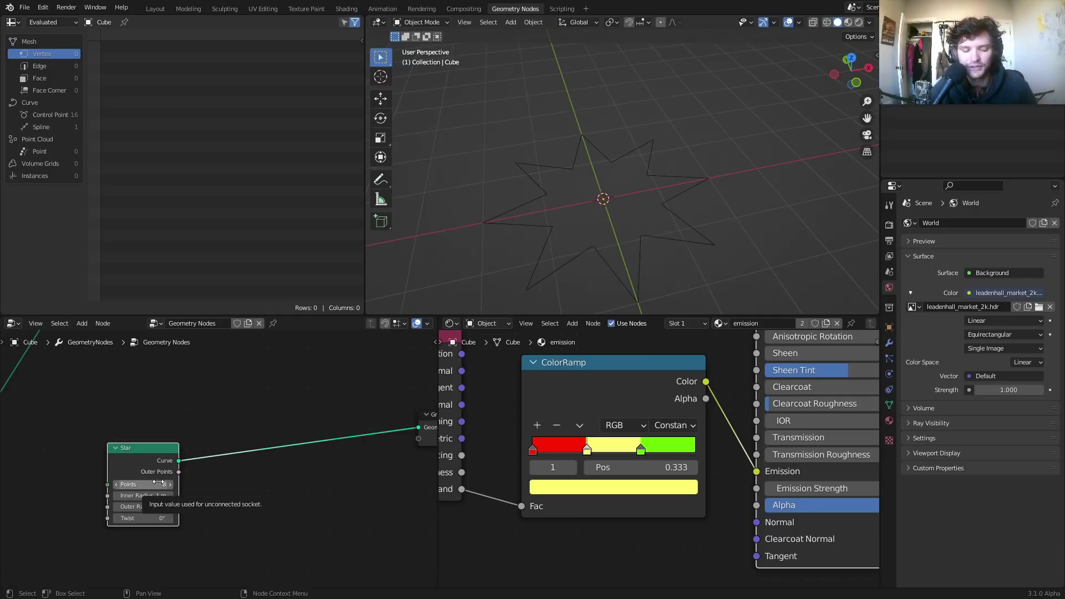
click(159, 482)
key(Return)
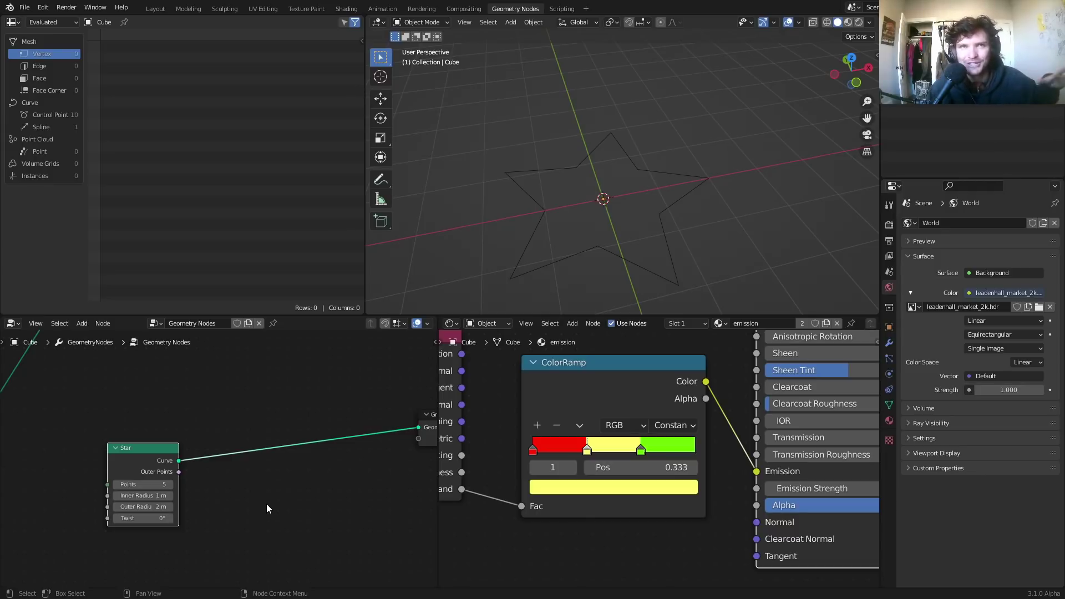
Step: Move the Star node back and insert a Fill Curve node between it and the Group Output
drag(147, 474, 98, 465)
scroll(135, 461, up, 3)
middle_drag(139, 462, 196, 475)
key(shift+a)
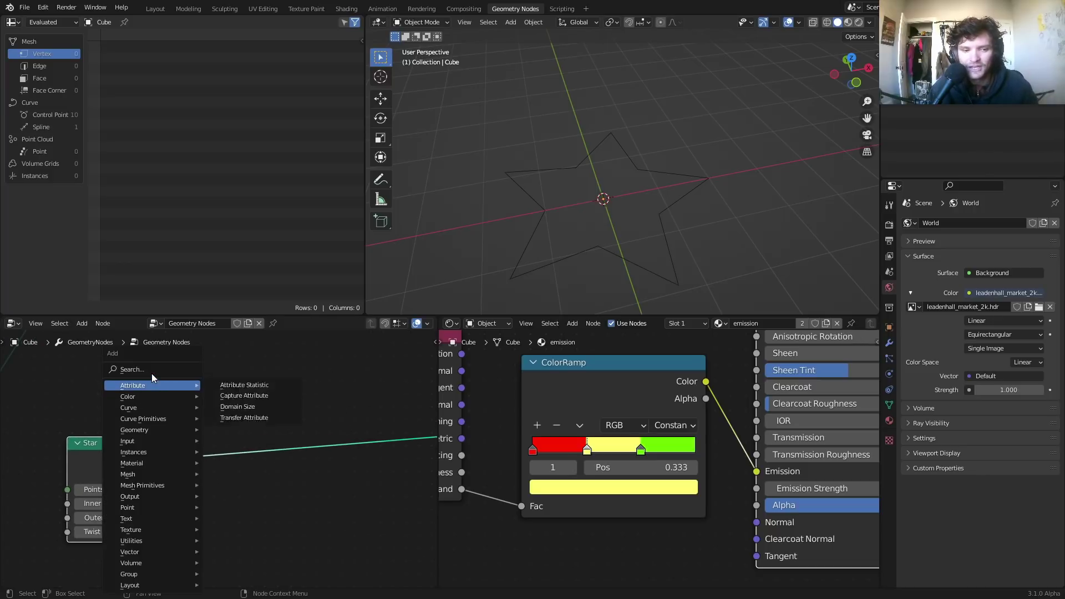
text(fill)
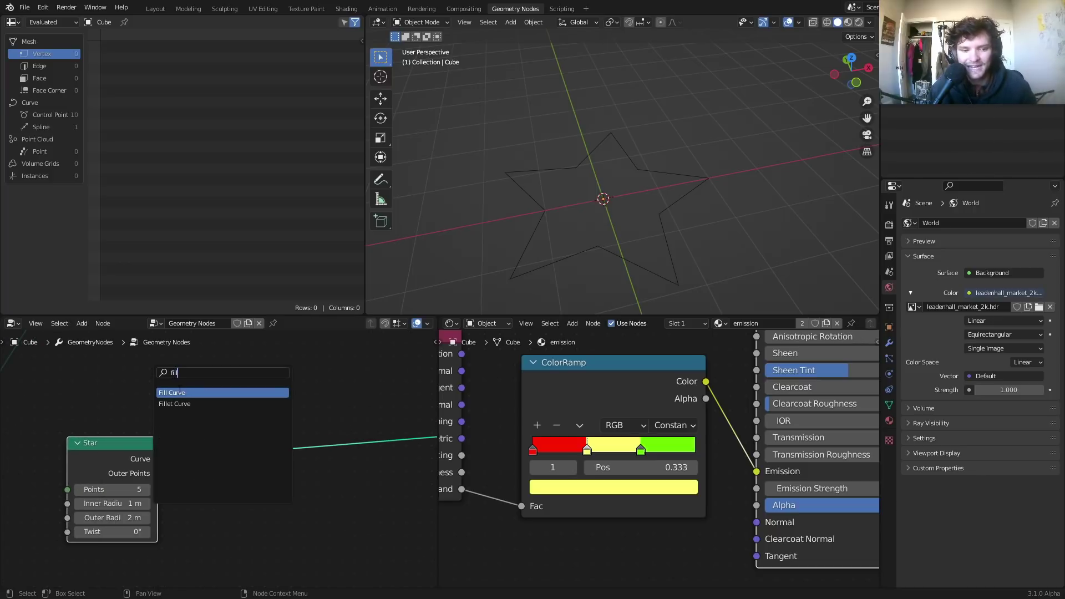
click(178, 391)
click(232, 422)
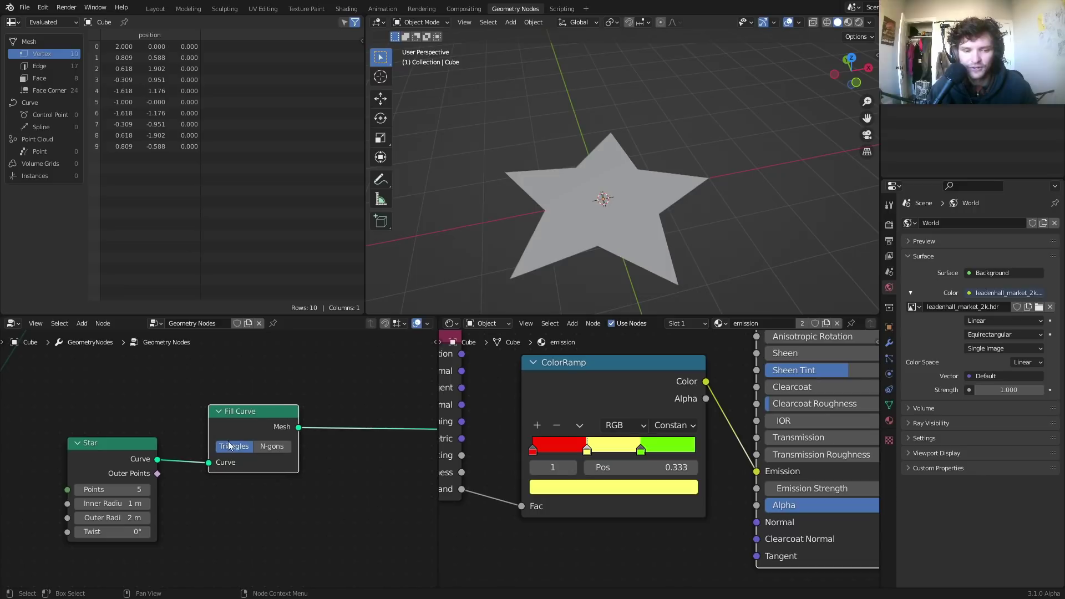
Step: Select the filled star, check its mesh in Edit Mode and return to Object Mode
click(638, 205)
key(Tab)
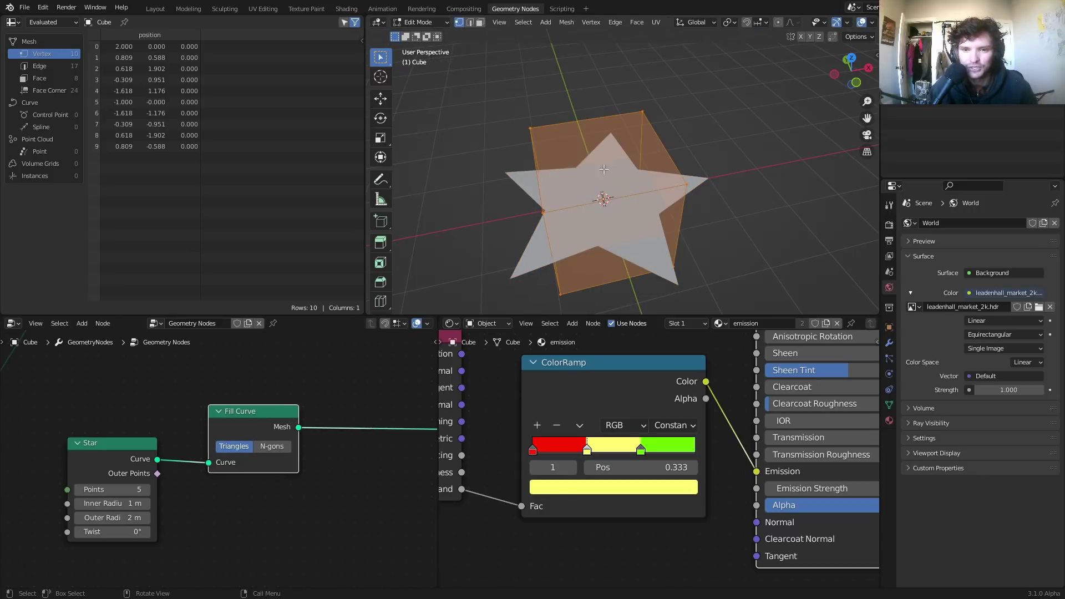
key(Tab)
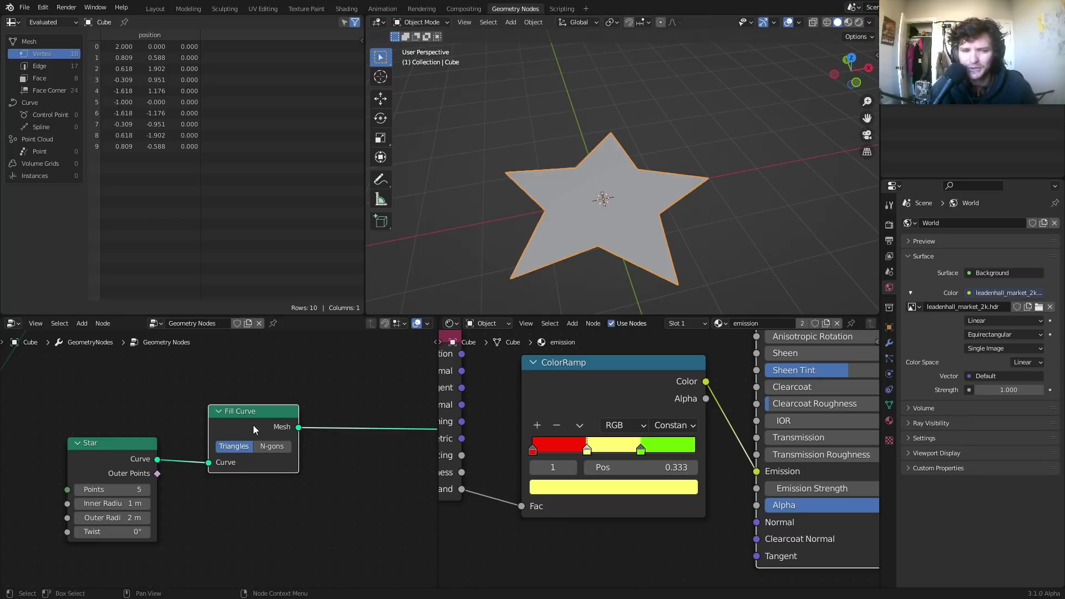
Step: Move the Star and Fill Curve nodes together further away from the Group Output to make room
scroll(253, 425, down, 3)
drag(111, 497, 253, 451)
drag(253, 451, 140, 502)
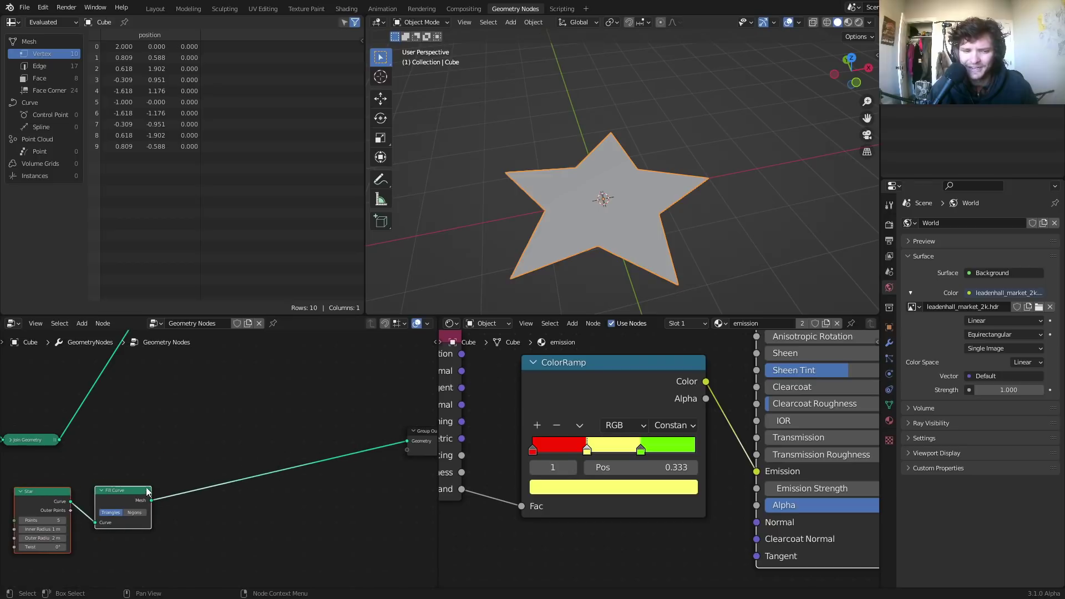
Step: Insert a Set Position node on the link between Fill Curve and the Group Output
scroll(186, 414, up, 2)
middle_drag(201, 380, 232, 363)
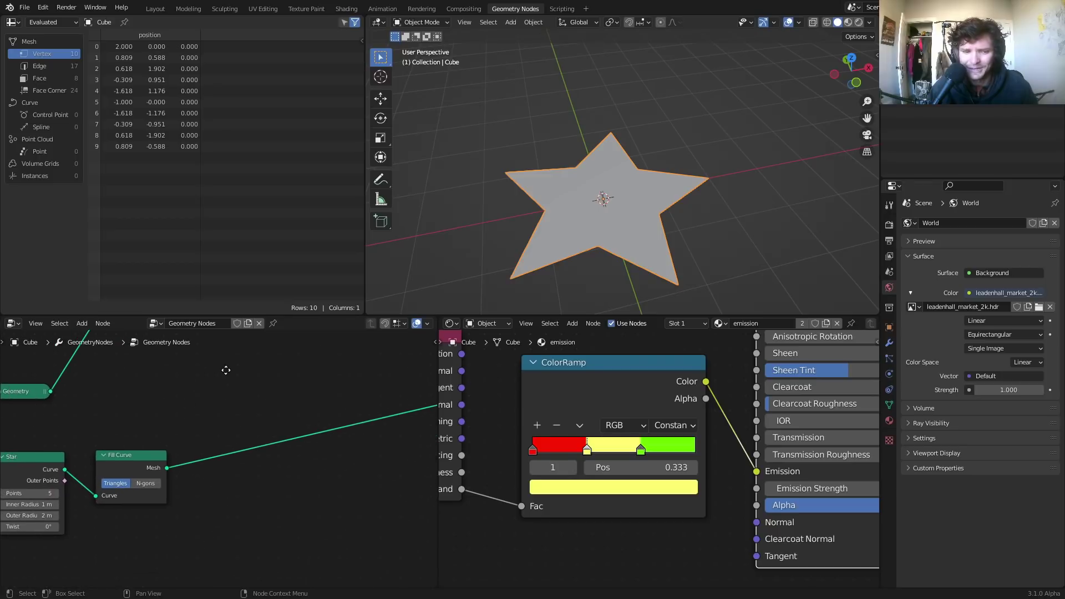
key(shift+a)
text(se)
text( po)
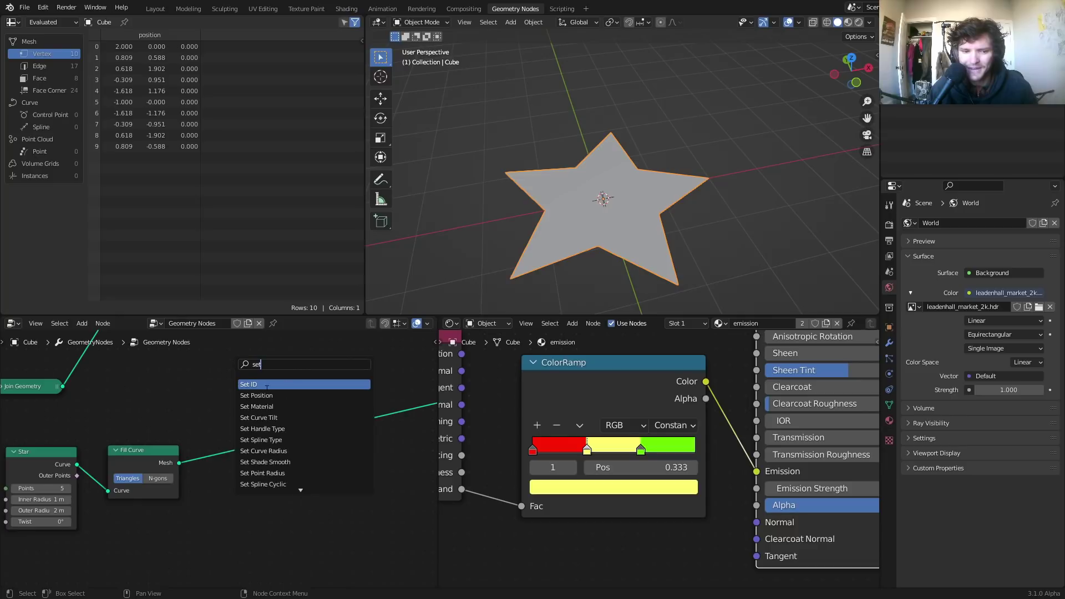
key(Return)
click(328, 425)
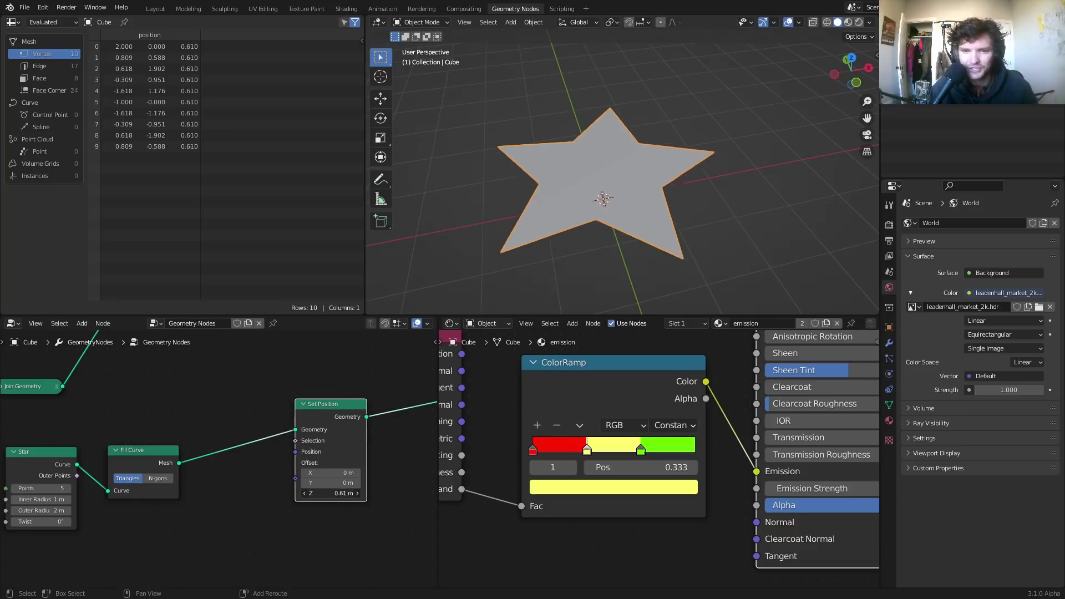
Step: Add a Position node below the Star and Fill Curve nodes
scroll(237, 431, up, 1)
key(shift+a)
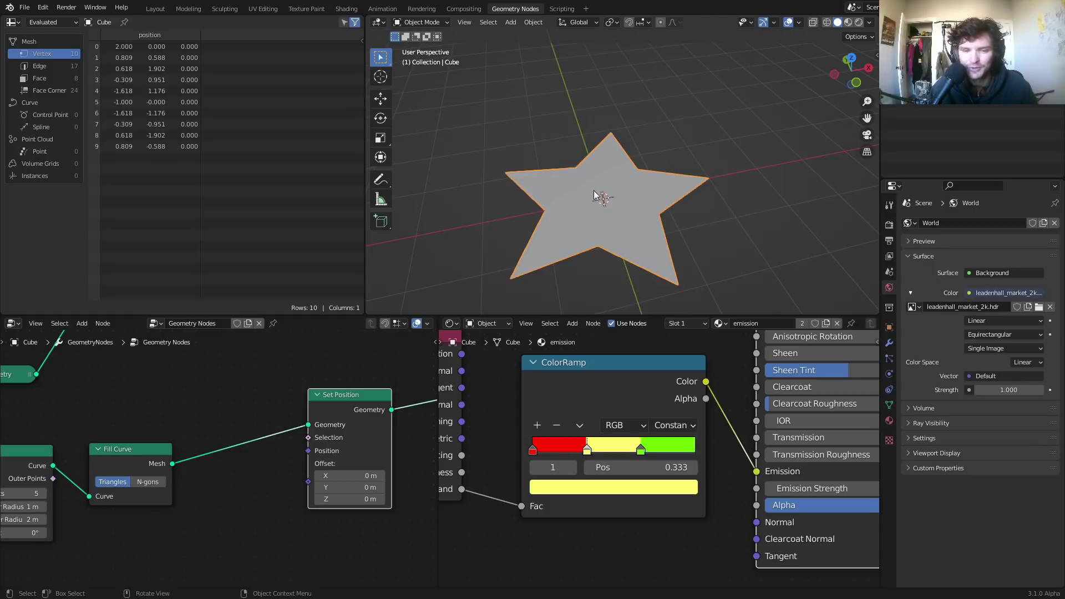
key(shift+a)
text(position)
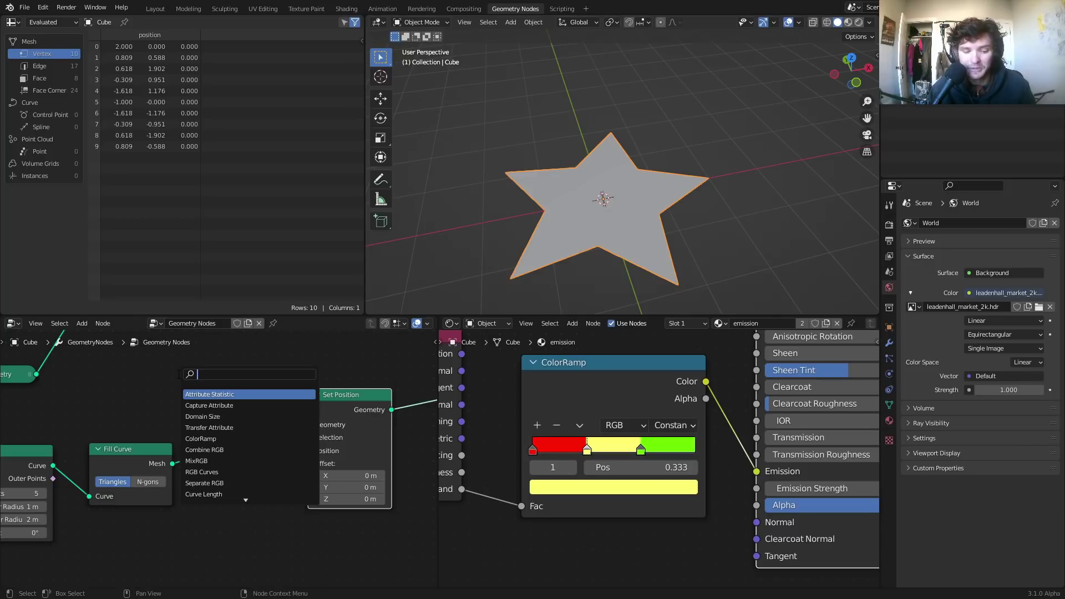
key(Return)
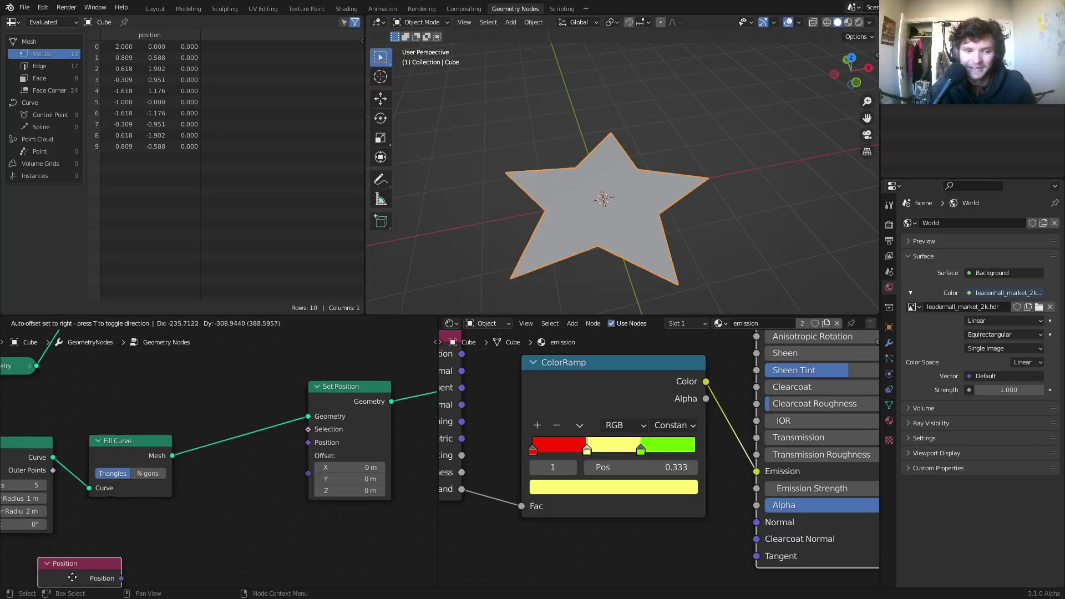
click(80, 548)
Step: Add a Vector Math node fed by the Position output and set its operation to Length
key(shift+a)
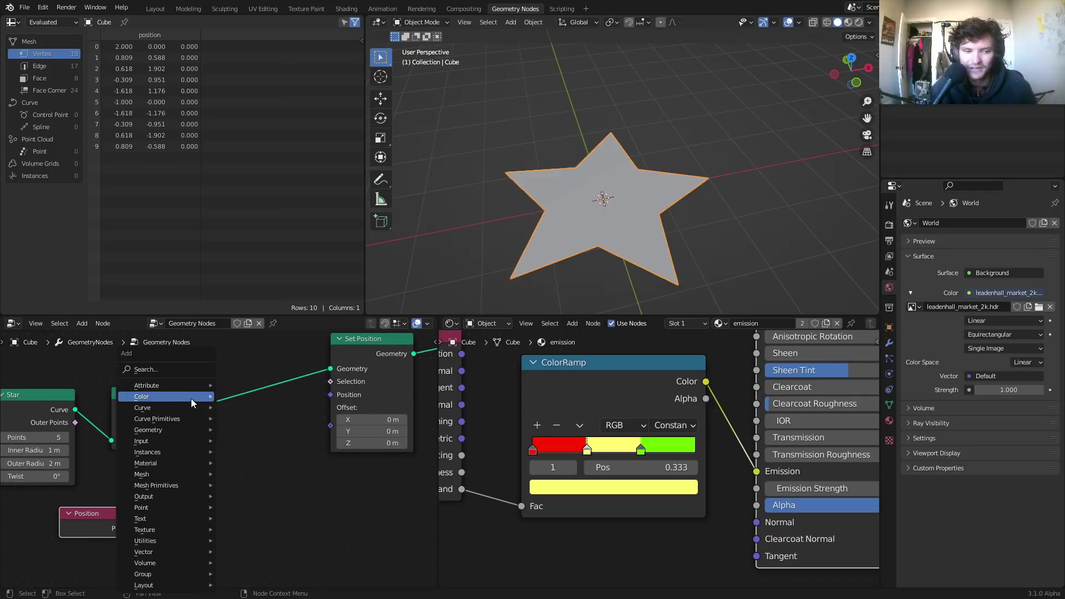
click(161, 370)
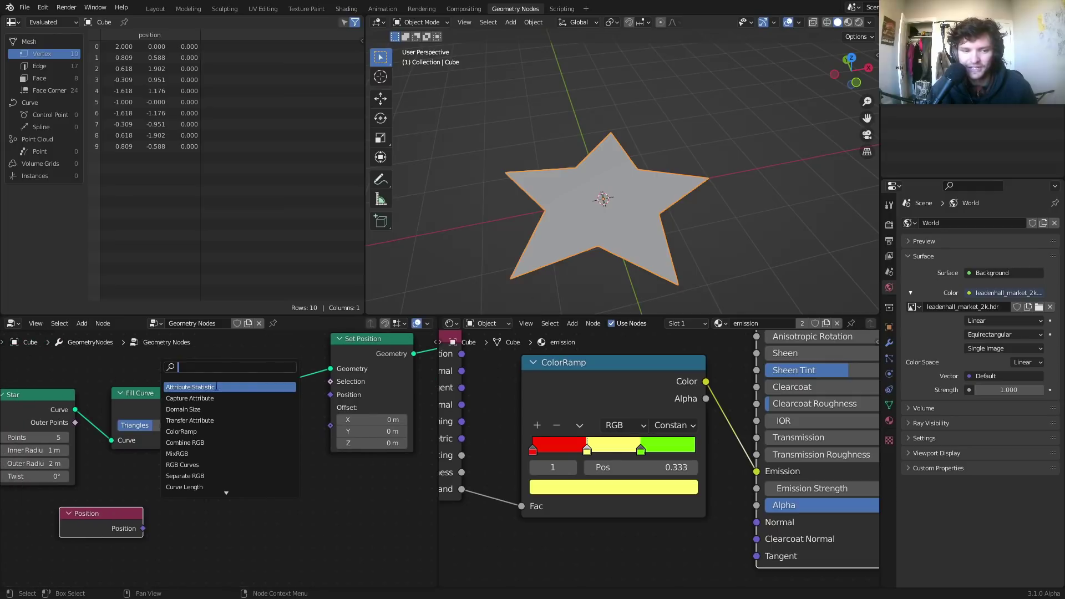
text(vector math)
key(Return)
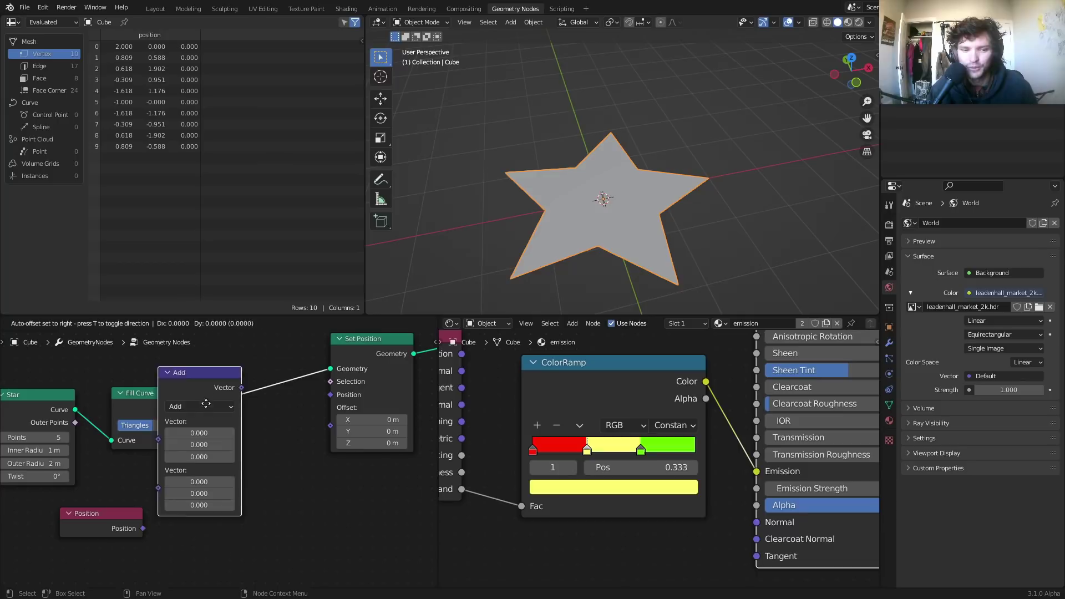
click(218, 504)
click(208, 509)
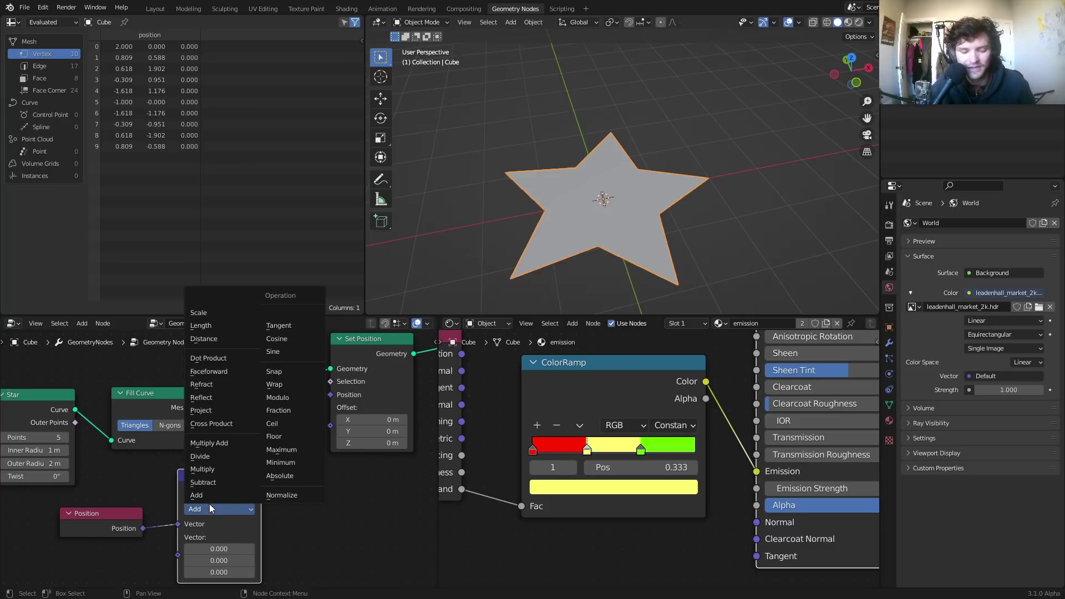
click(221, 326)
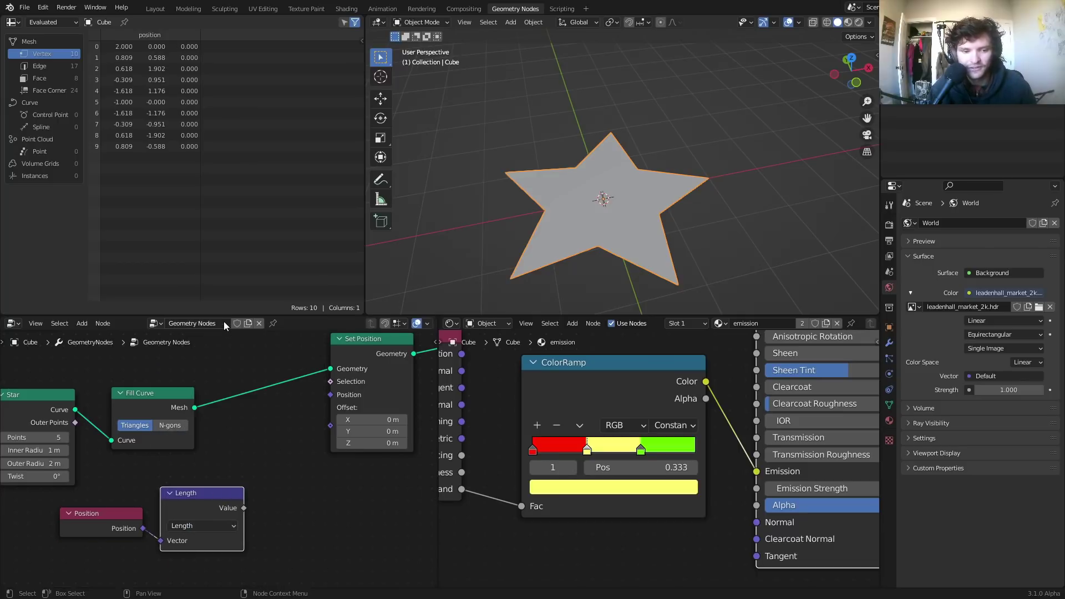
Step: Add a Math node fed by the Length value and set its operation to Greater Than
key(shift+a)
text(mast)
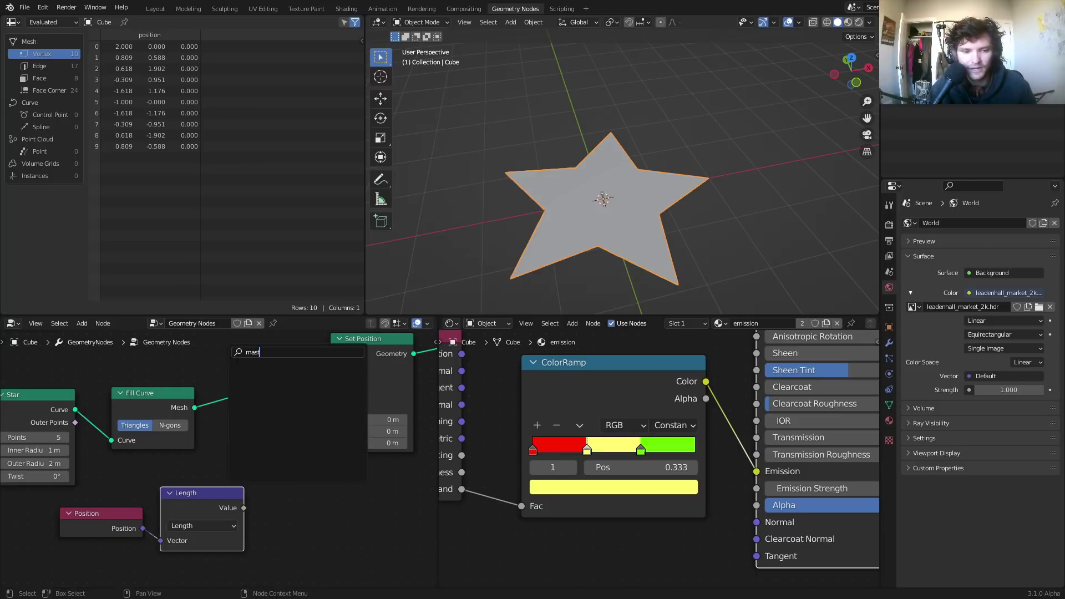
key(BackSpace)
key(BackSpace)
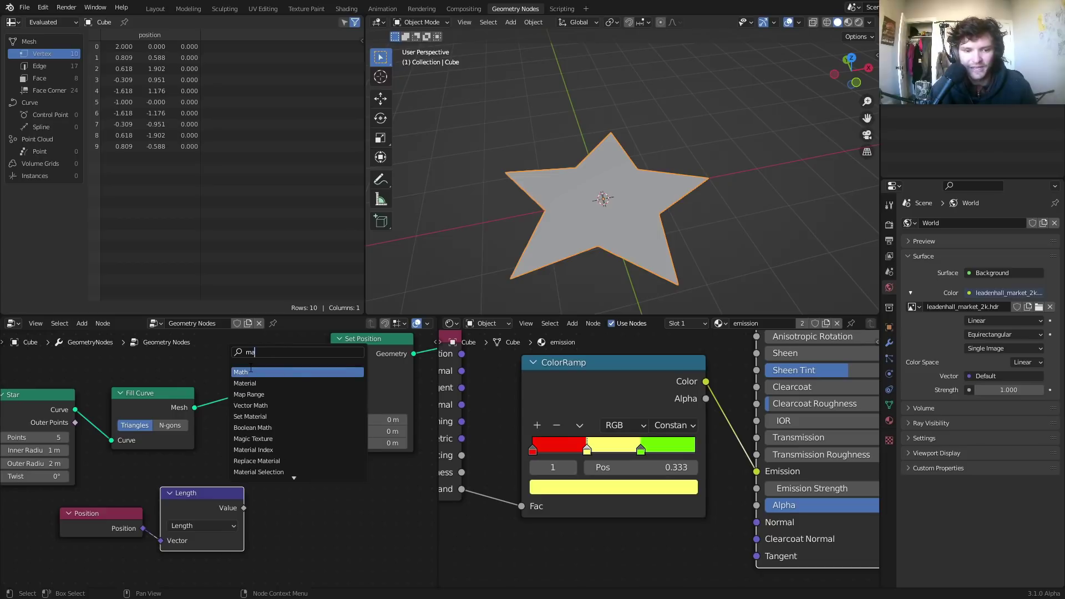
key(Return)
click(277, 493)
alt+right_drag(246, 503, 287, 513)
click(311, 528)
key(g)
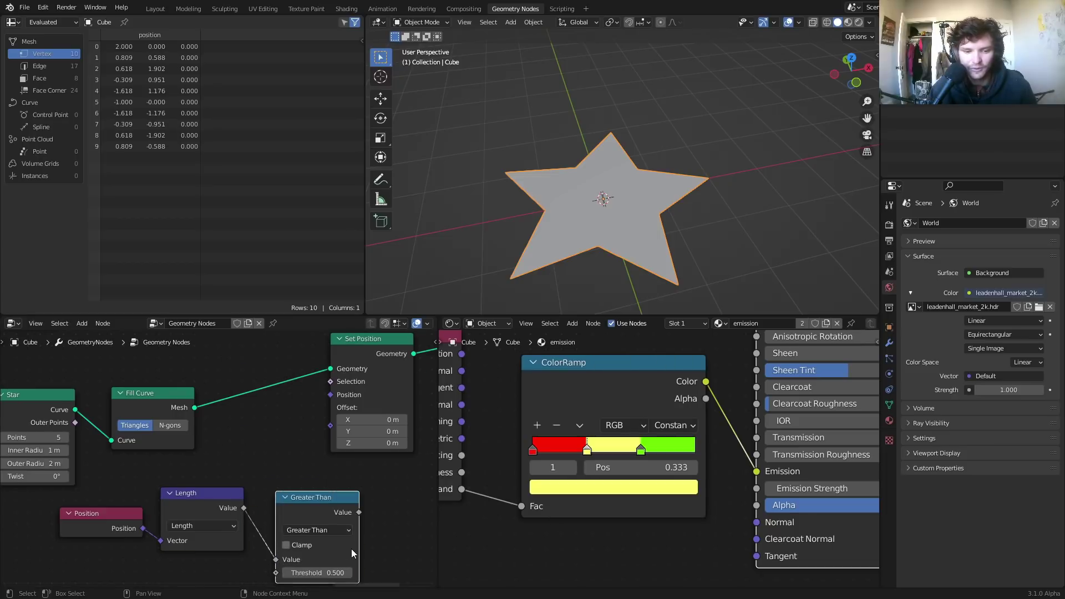
Step: Change the Math node to Less Than with a threshold of 0.1 and link its value to the Set Position node's Selection
middle_drag(352, 548, 315, 521)
click(299, 541)
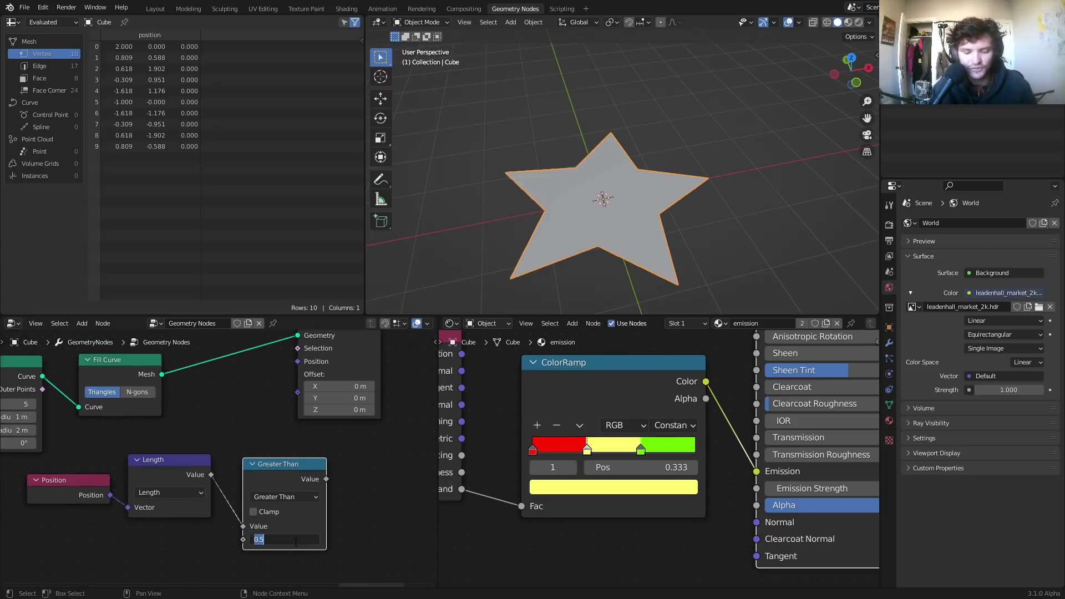
text(0.1)
key(Return)
click(283, 494)
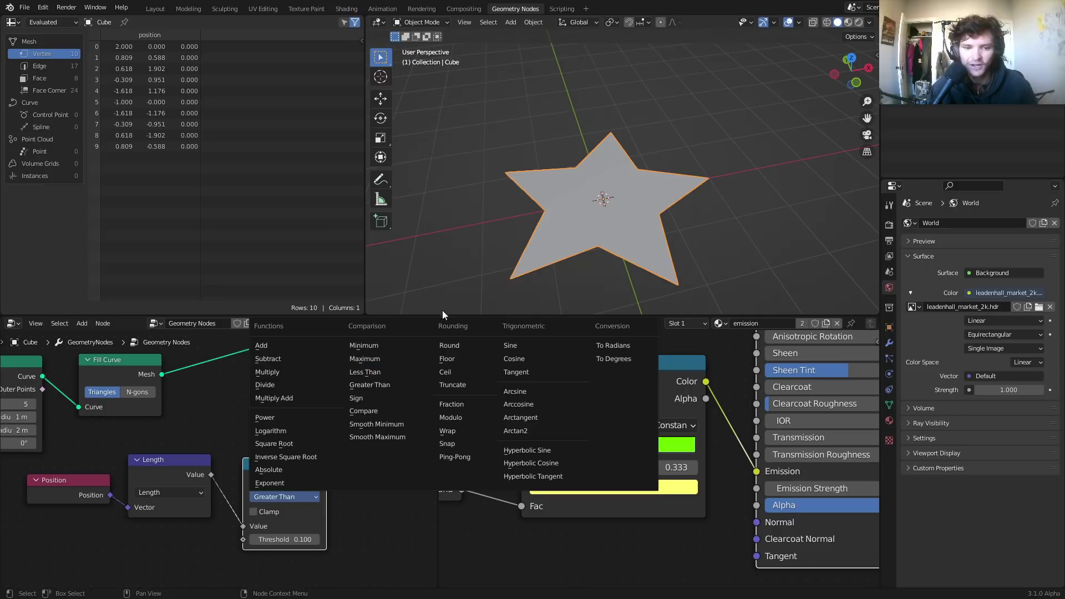
click(371, 371)
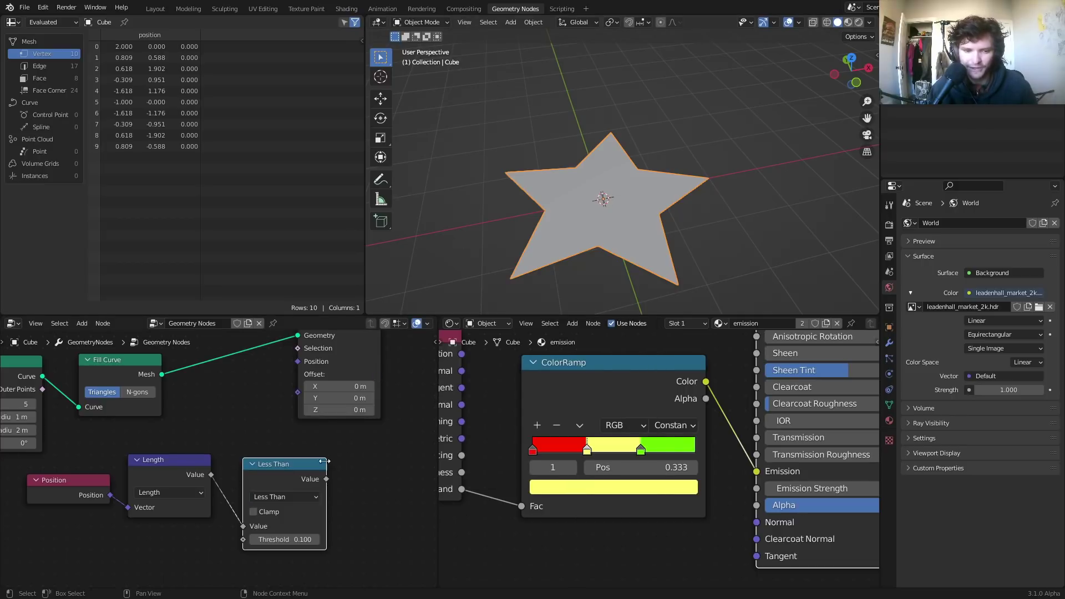
drag(326, 479, 297, 384)
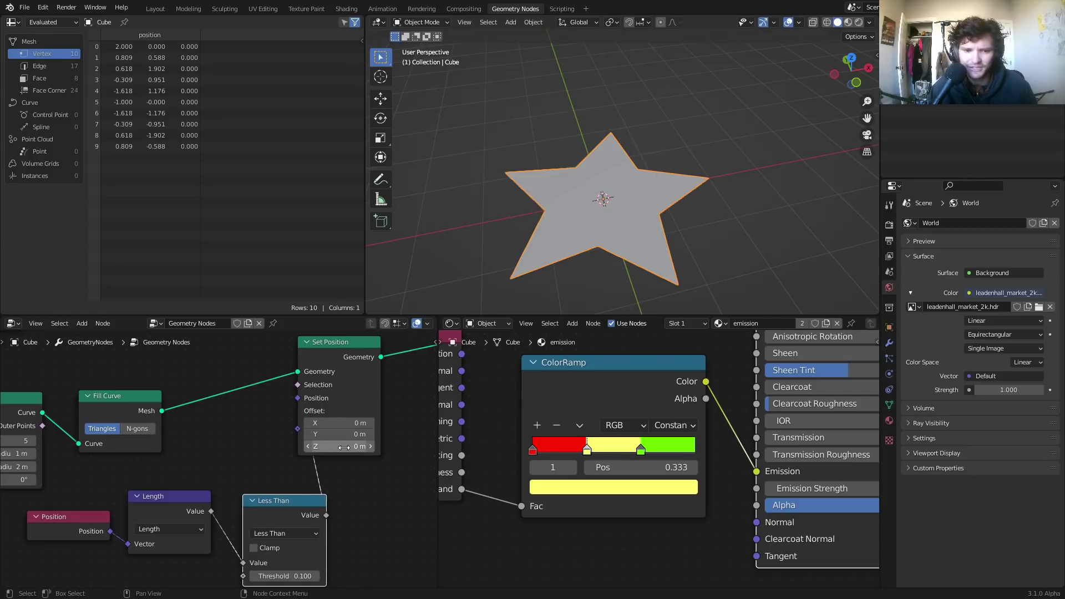
mouse_move(344, 446)
mouse_down()
mouse_move(358, 446)
mouse_move(344, 446)
mouse_up()
Step: Insert a Subdivide Mesh node on the link between Fill Curve and Set Position
scroll(249, 455, down, 1)
drag(82, 568, 208, 507)
click(204, 470)
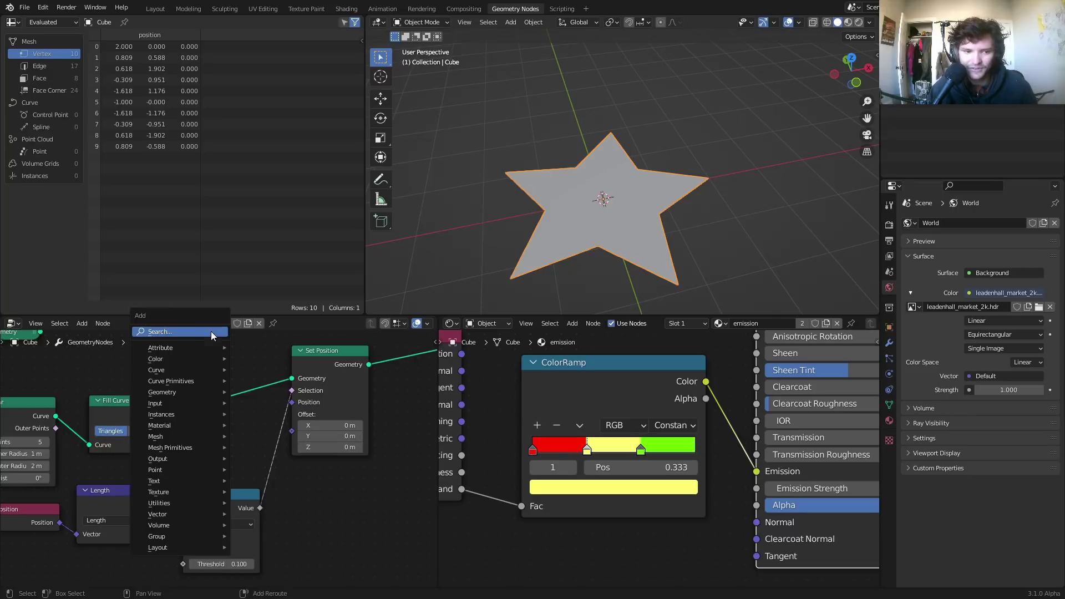
key(shift+a)
text(sub)
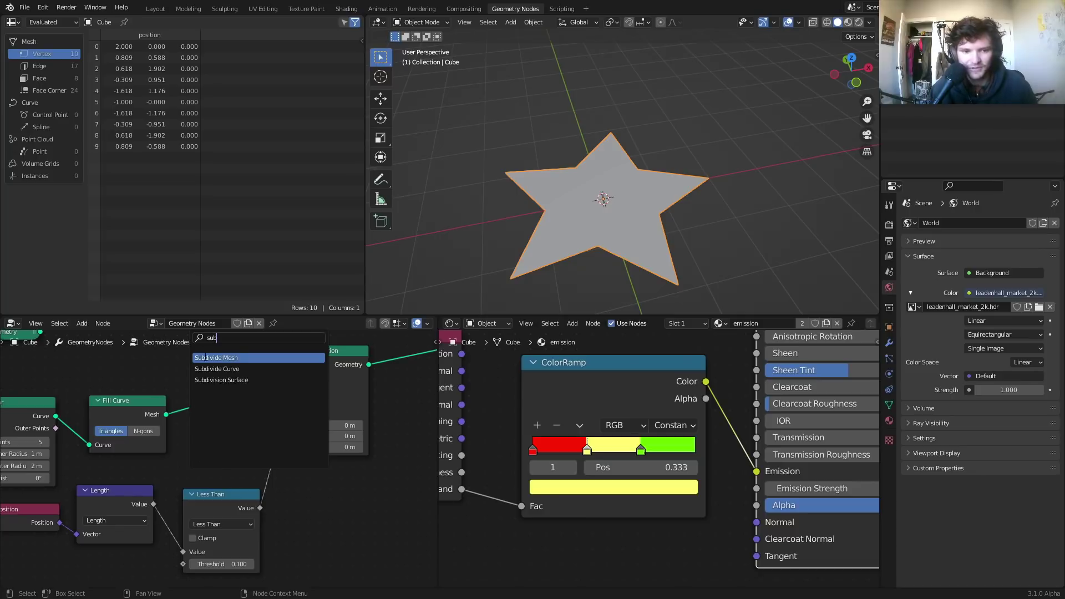
key(Return)
click(247, 389)
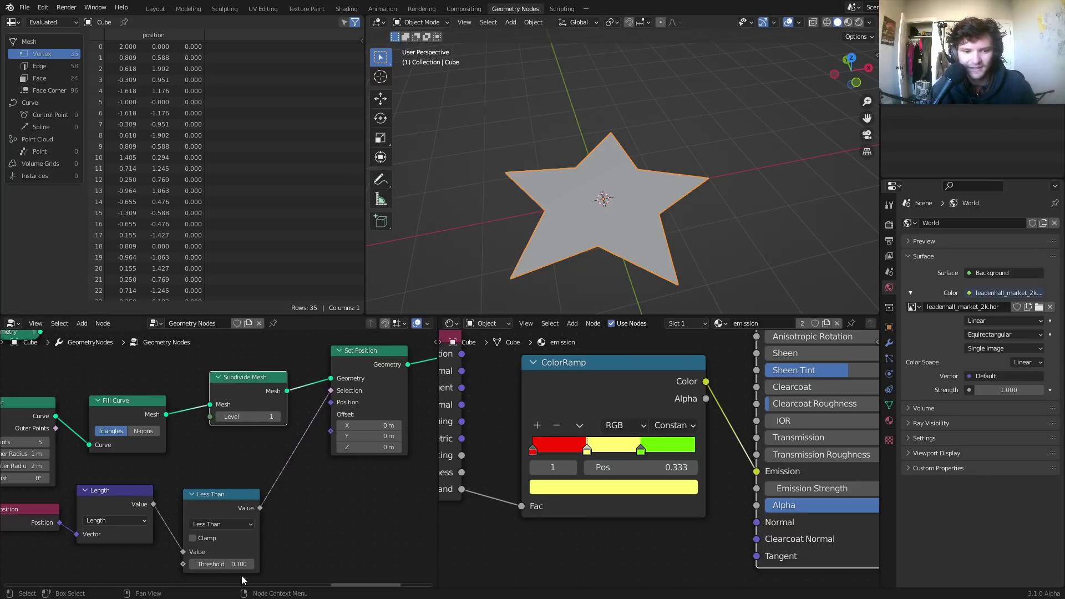
Step: Try raising the star's middle with a Less Than threshold of 1.310 and a Set Position Z offset of 0.7 m
drag(233, 564, 261, 564)
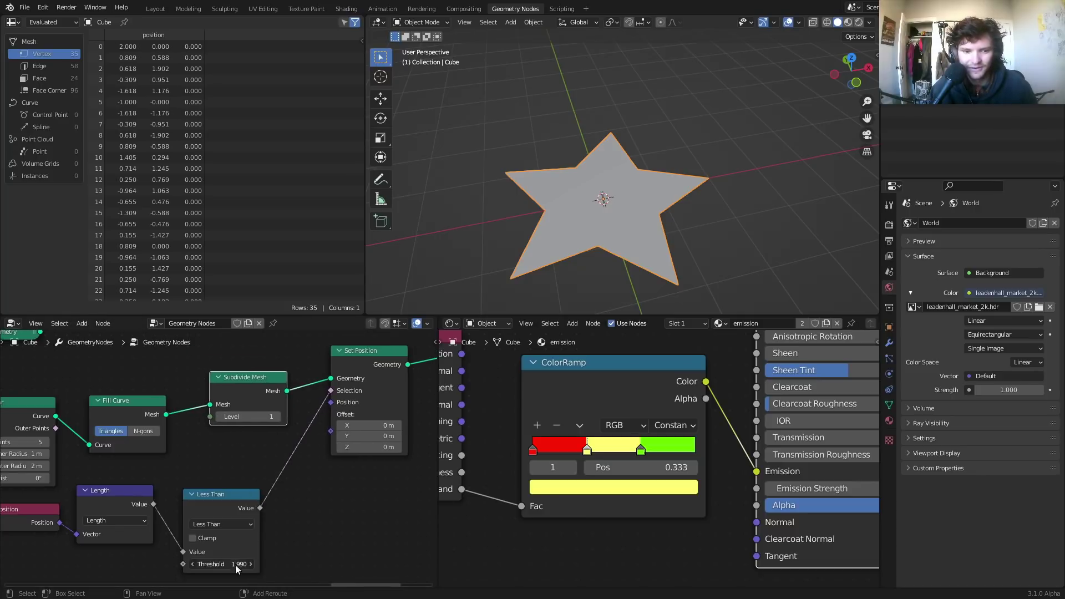
key(ctrl+z)
mouse_move(366, 447)
mouse_down()
mouse_move(388, 447)
mouse_move(363, 447)
mouse_up()
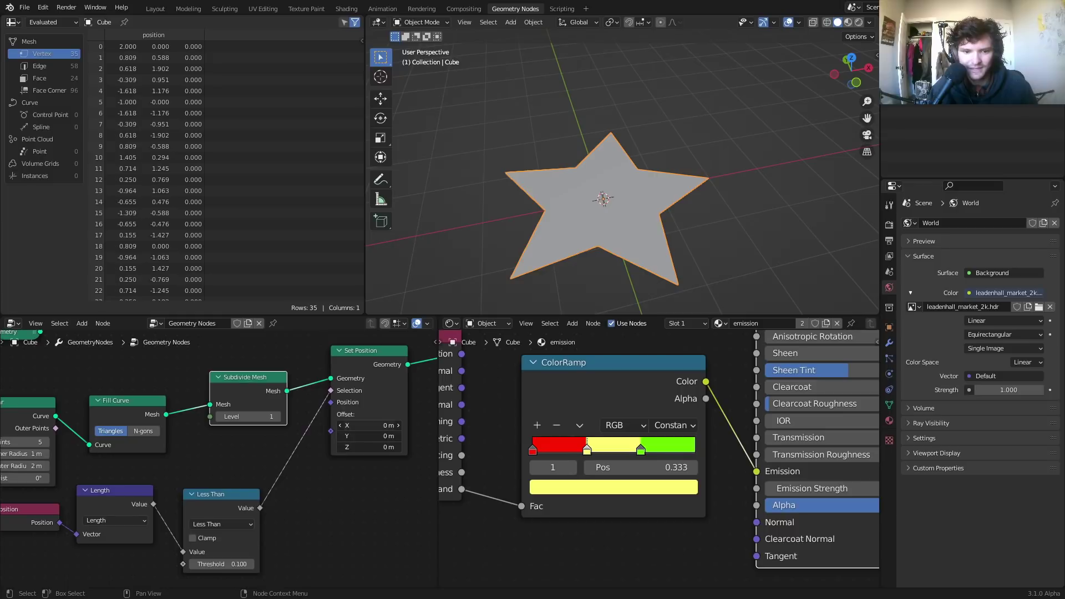
key(ctrl+z)
drag(245, 563, 283, 564)
mouse_move(369, 447)
mouse_down()
mouse_move(369, 425)
mouse_move(349, 426)
mouse_move(380, 447)
mouse_up()
key(ctrl+z)
middle_drag(625, 170, 667, 132)
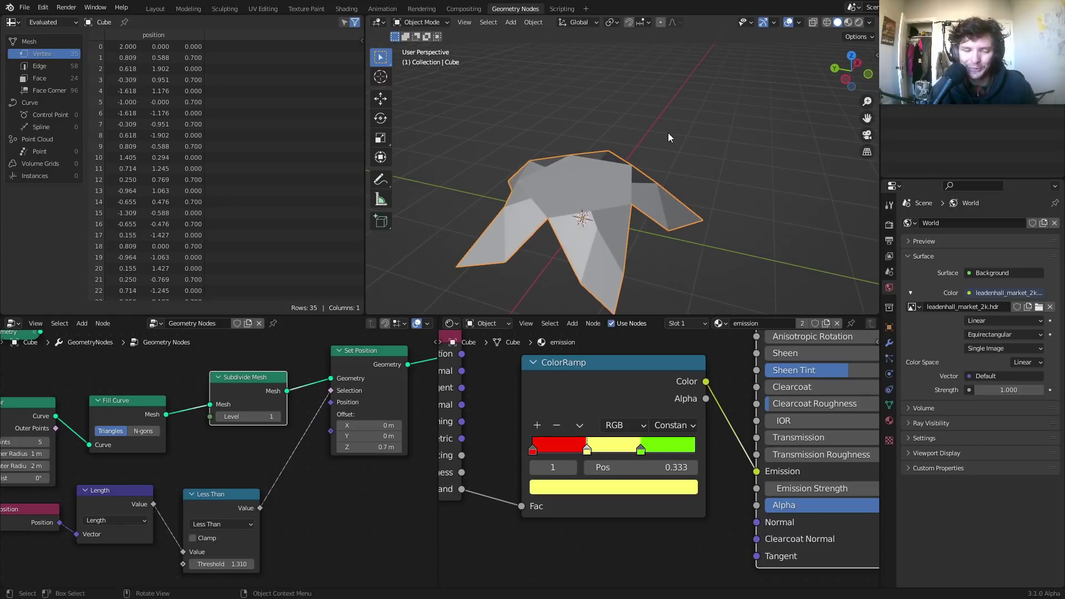
Step: Remove the Subdivide Mesh, Set Position, Less Than, Fill Curve, Length and Position nodes, keeping the Star linked to the Group Output
key(ctrl+z)
scroll(294, 408, down, 2)
drag(348, 481, 228, 360)
key(ctrl+x)
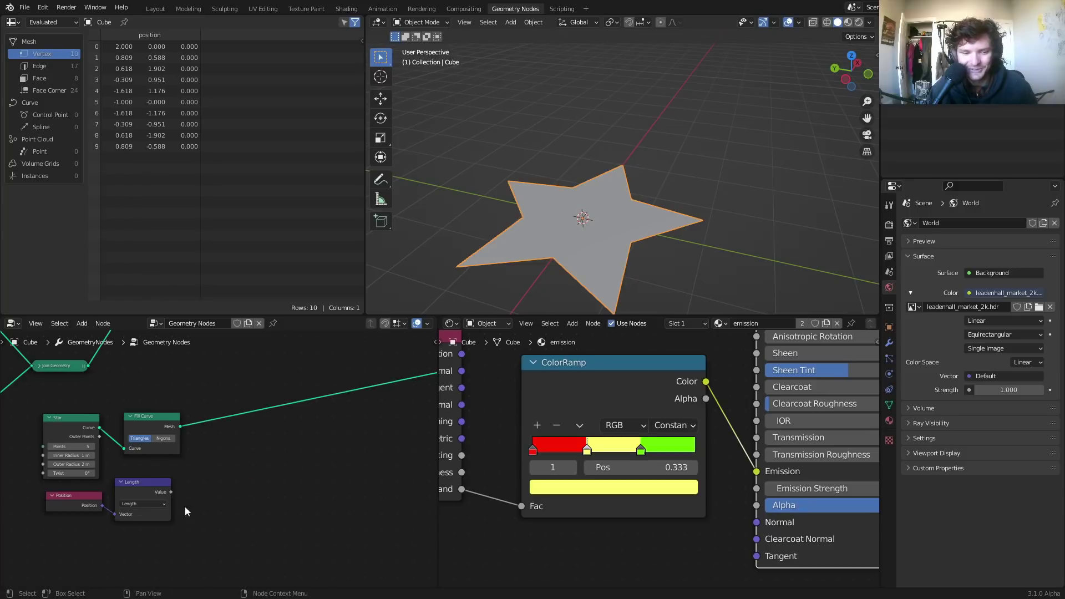
drag(185, 507, 128, 405)
key(ctrl+x)
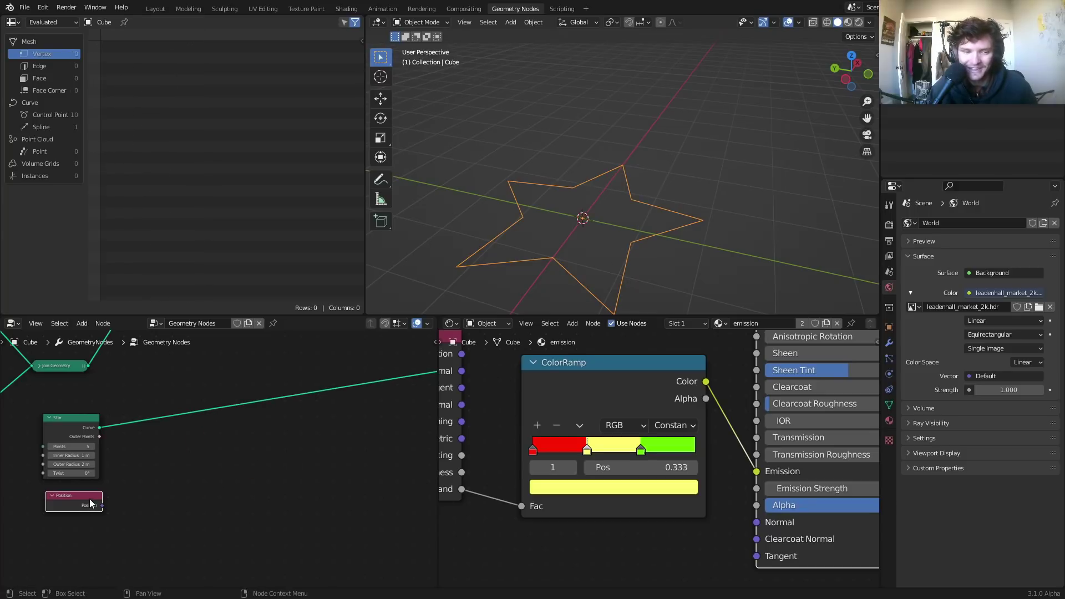
key(ctrl+x)
Step: Insert a new Fill Curve node on the link between the Star and the Group Output
key(shift+a)
text(fi)
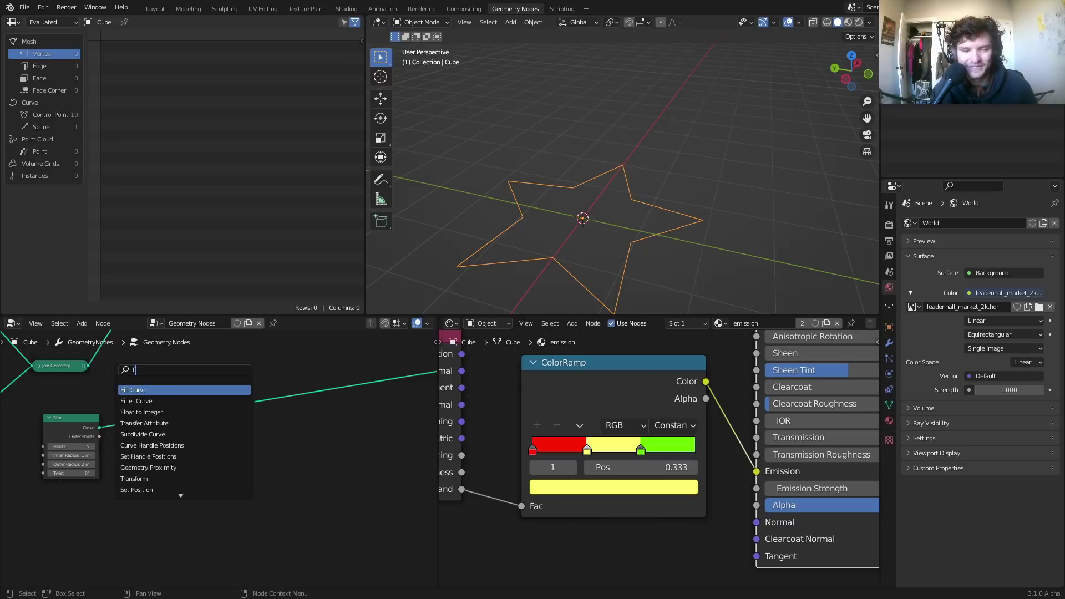
text(l)
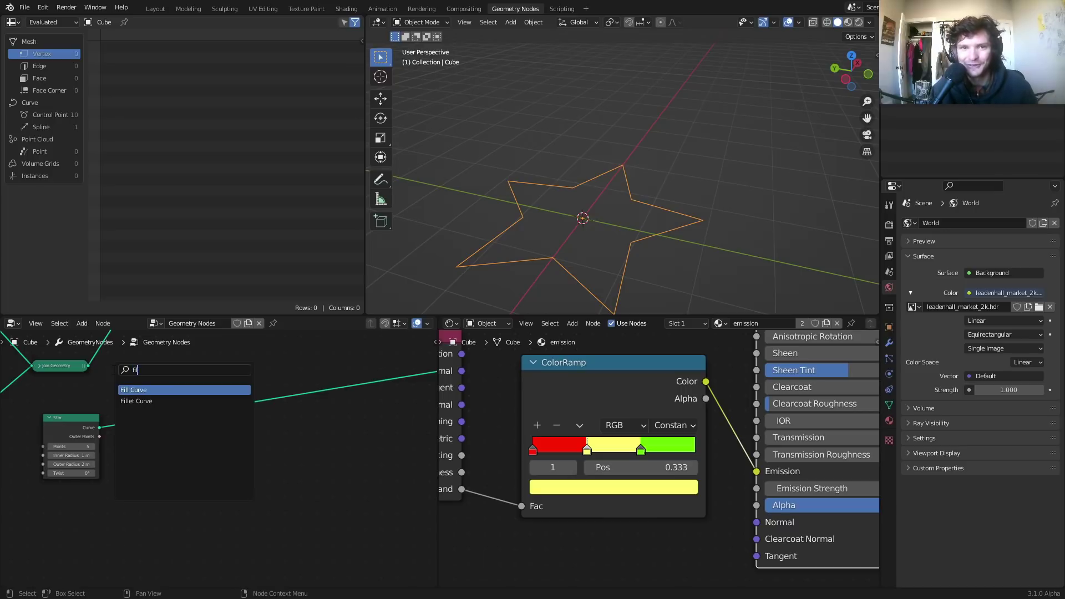
key(Return)
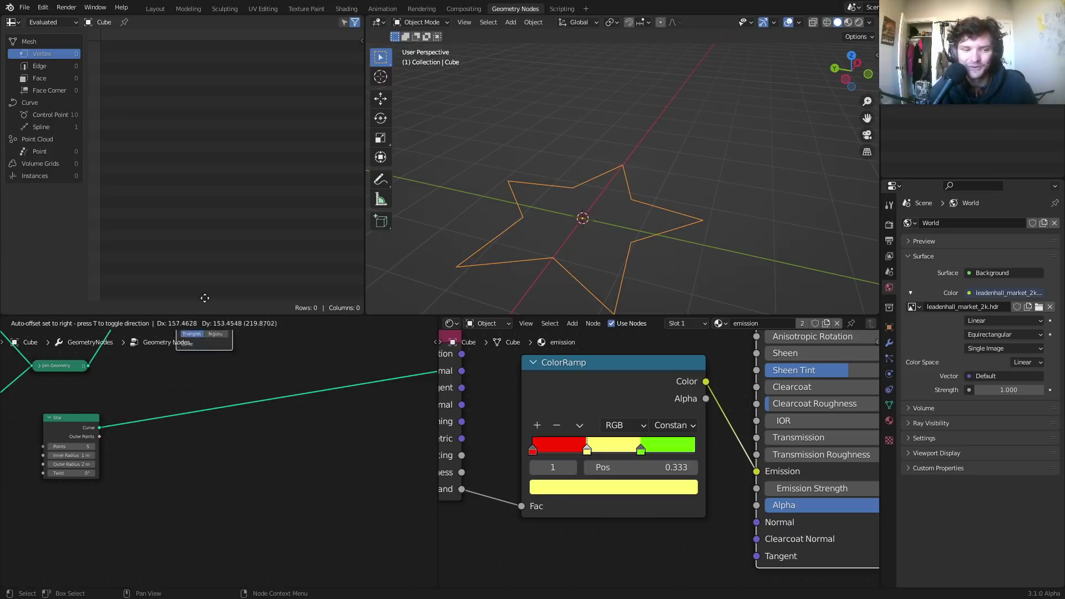
click(185, 415)
Step: Insert a Subdivide Mesh node after Fill Curve and set its level to 5
scroll(222, 432, up, 3)
key(shift+a)
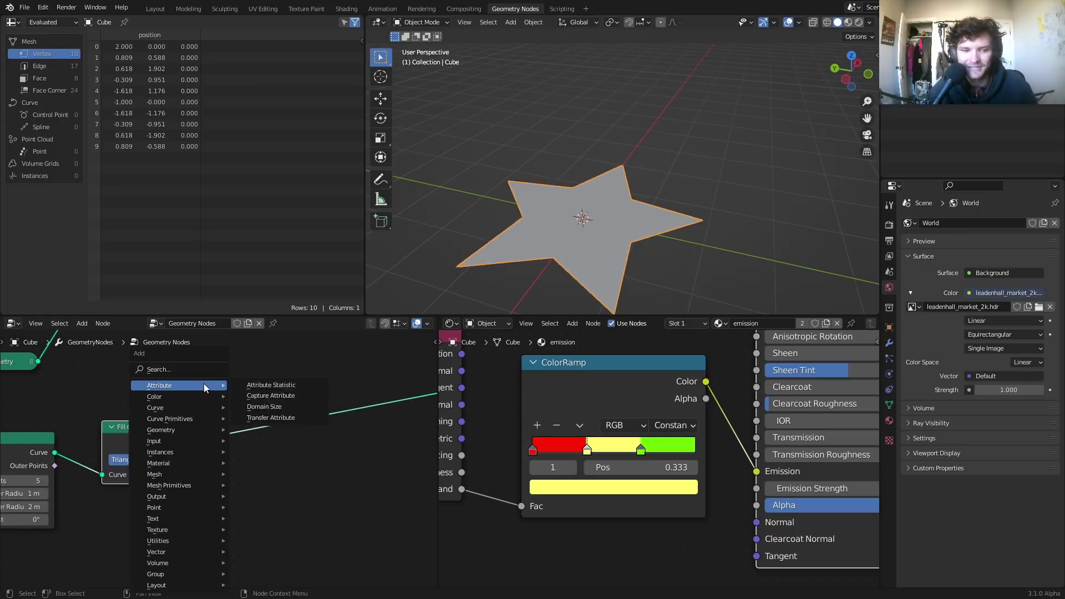
click(164, 368)
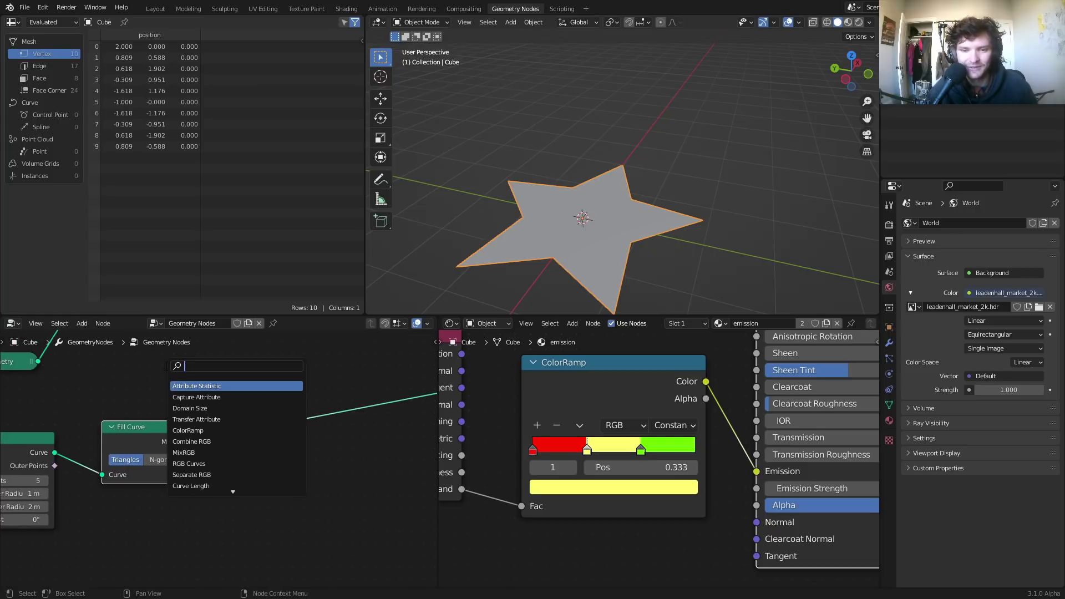
text(su)
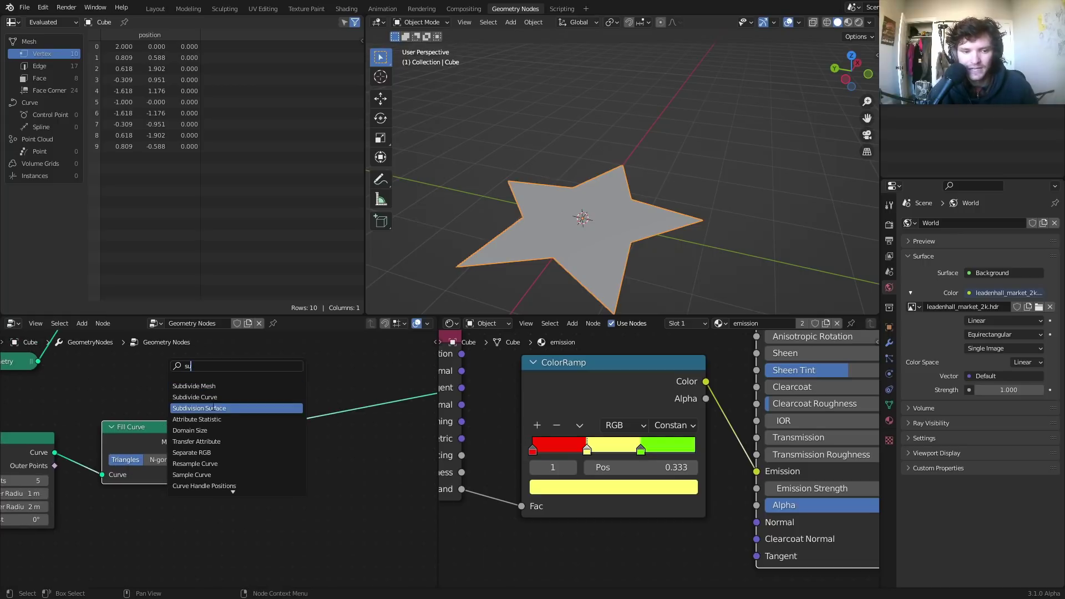
click(221, 386)
click(300, 469)
drag(299, 469, 336, 469)
Step: Insert a Points to Volume node between Subdivide Mesh and the Group Output and inspect the resulting star volume
scroll(271, 471, down, 3)
middle_drag(271, 471, 155, 501)
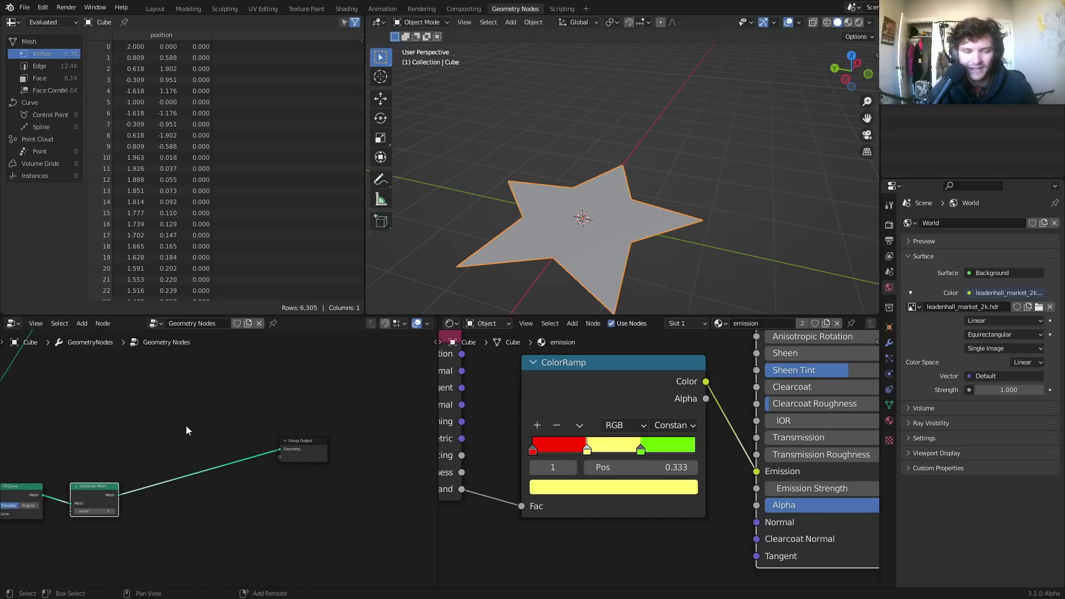
key(shift+a)
click(147, 370)
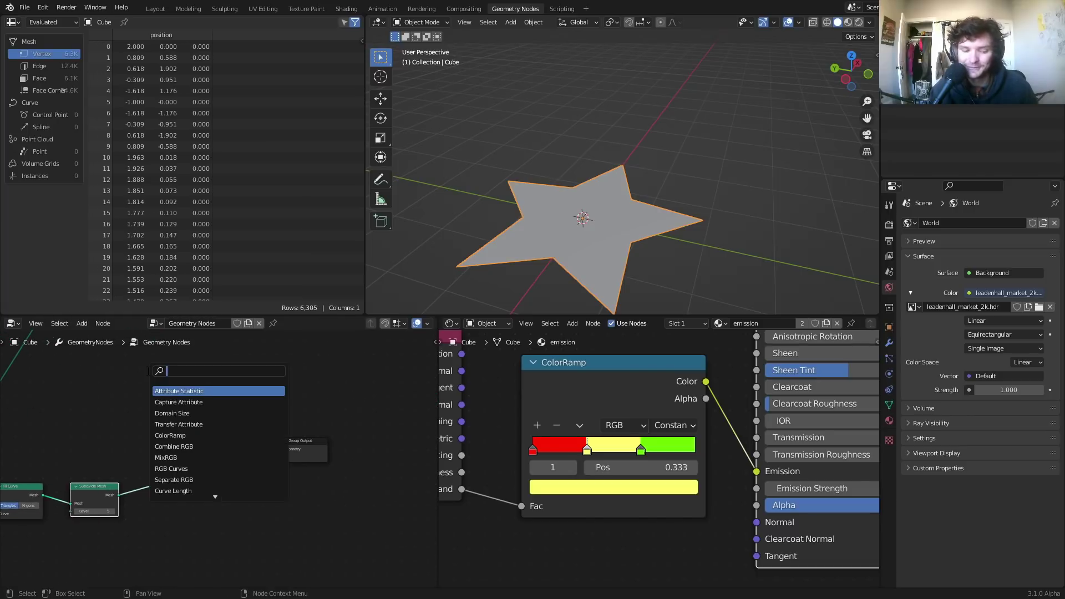
text(volum)
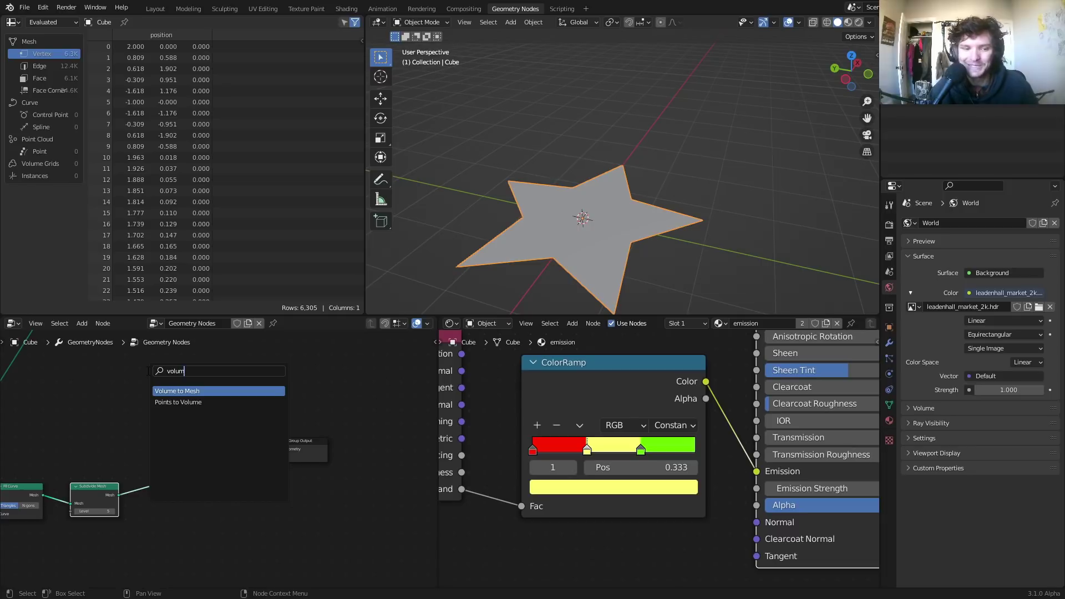
click(178, 402)
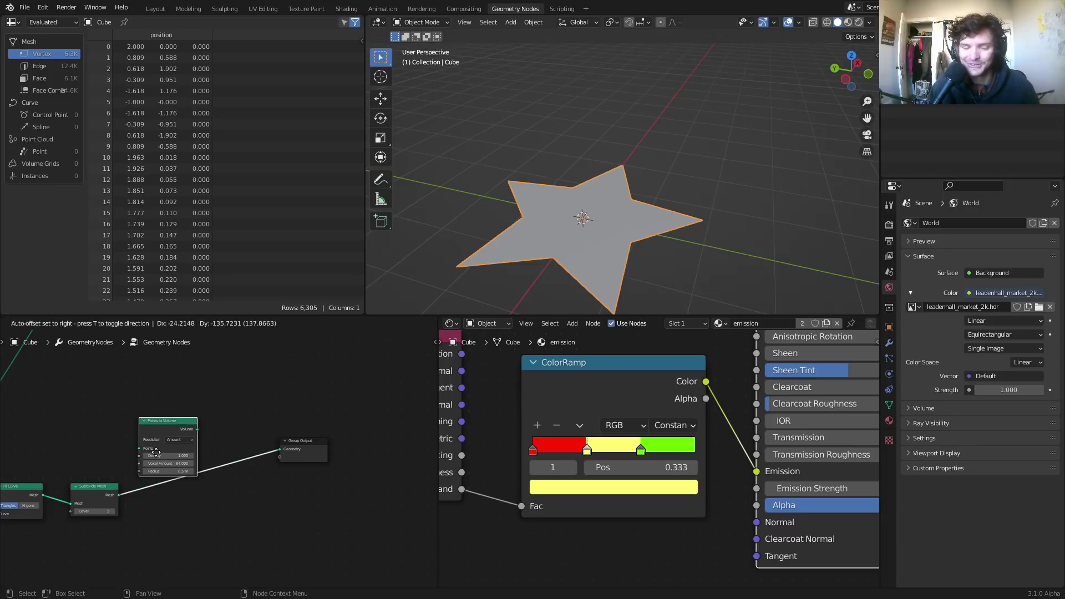
click(163, 496)
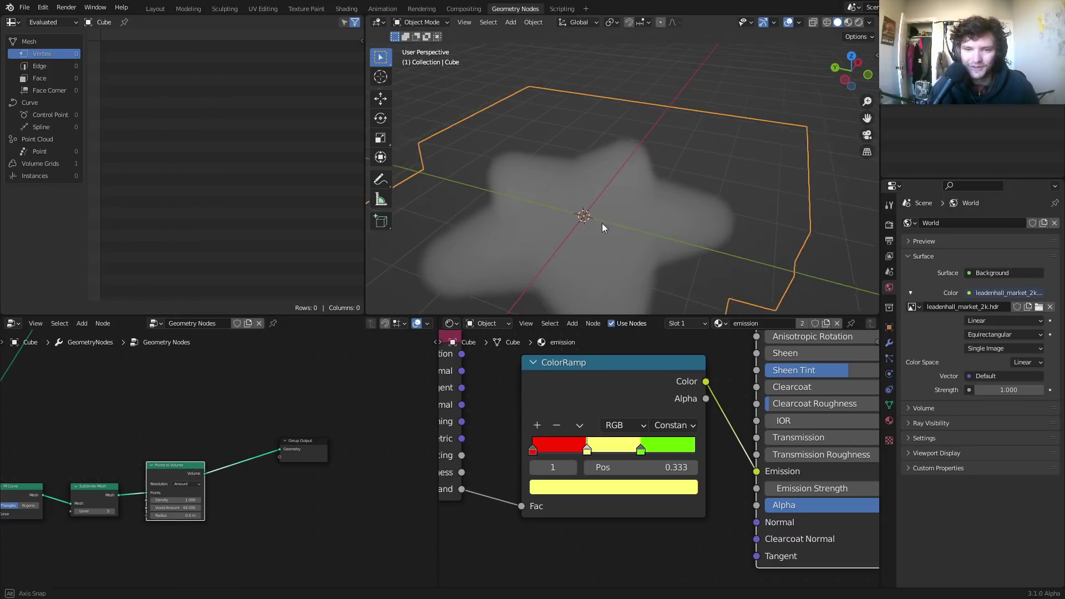
middle_drag(604, 227, 631, 198)
scroll(222, 454, up, 2)
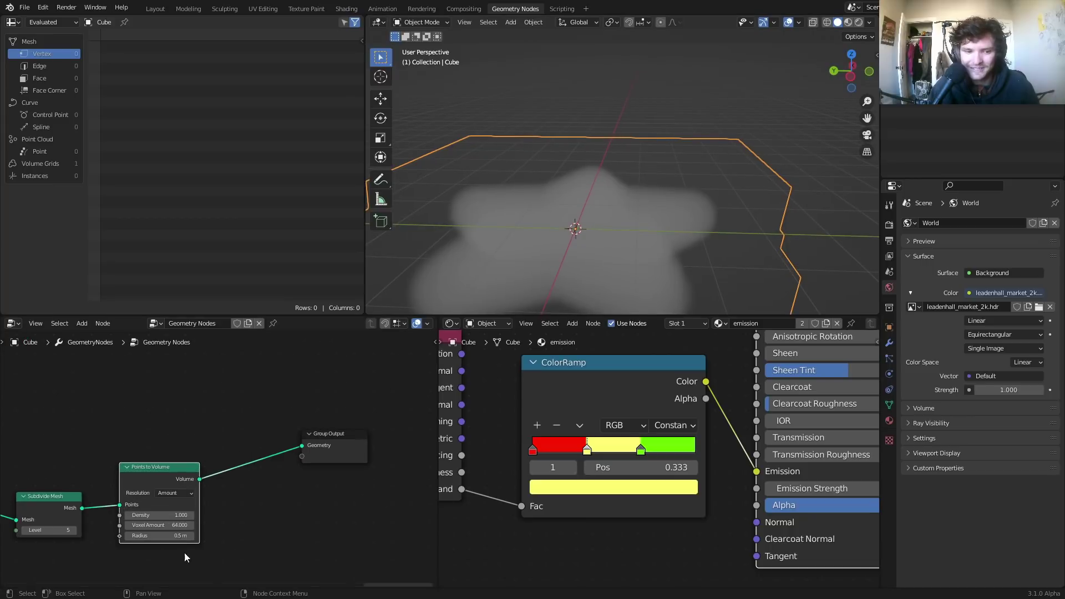
Step: Try a Points to Volume radius of 0.09 m with Subdivide Mesh level 3, and return the level to 5
drag(170, 536, 147, 535)
middle_drag(133, 549, 182, 543)
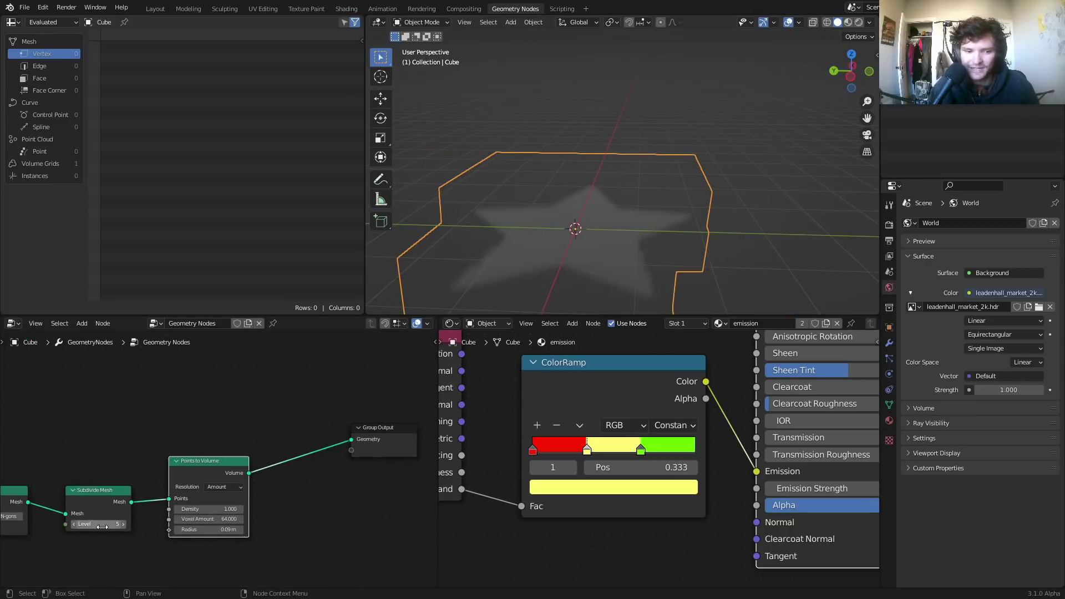
drag(100, 524, 77, 525)
click(124, 527)
click(125, 527)
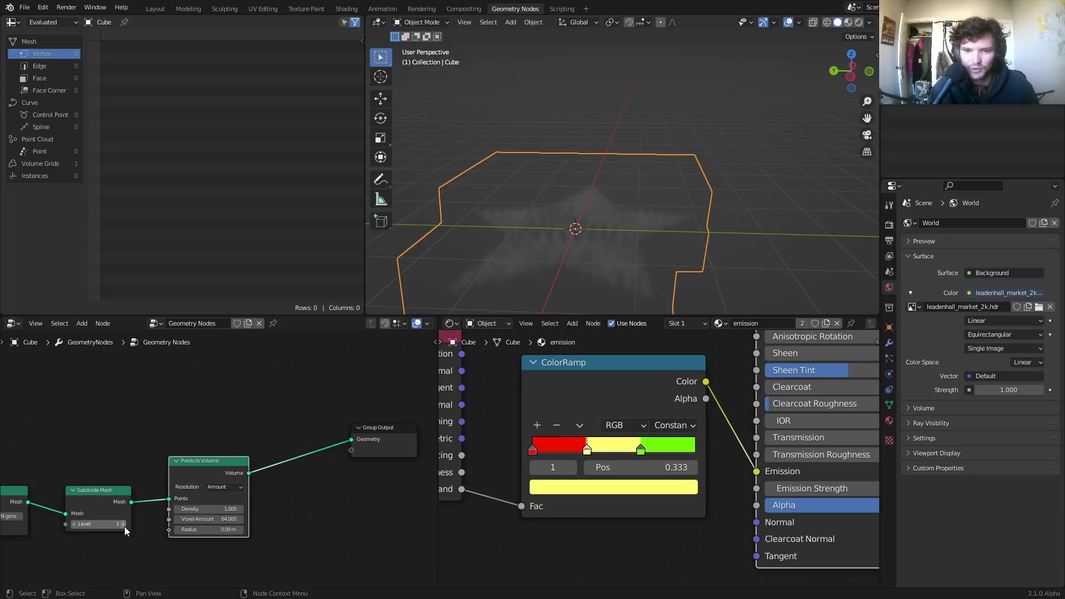
click(124, 527)
click(124, 527)
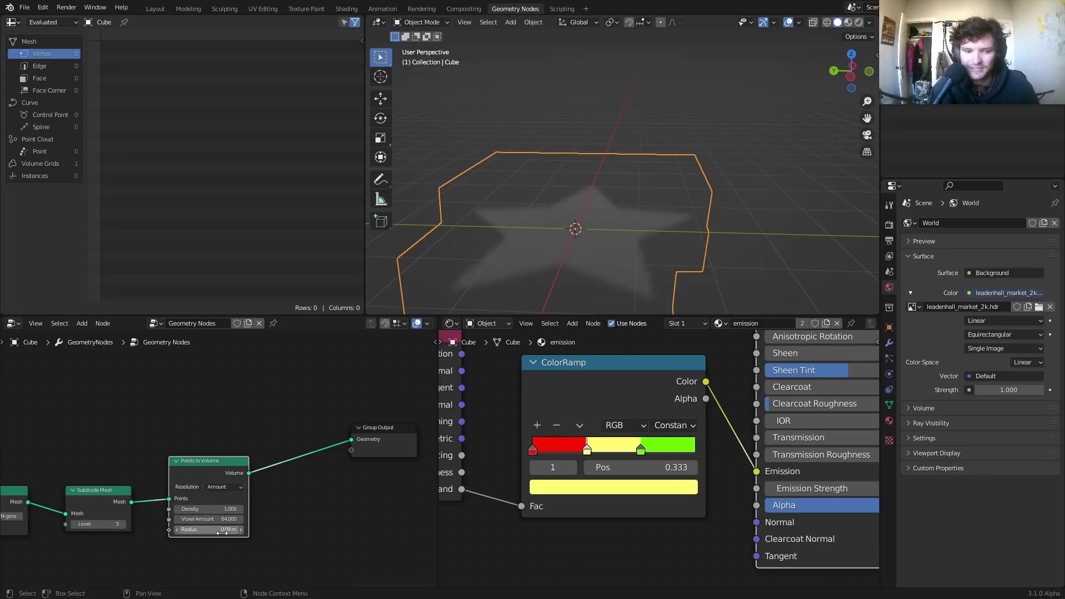
Step: Set the Points to Volume radius to 0.21 m and insert a Volume to Mesh node before the Group Output
drag(208, 529, 233, 529)
mouse_move(549, 249)
middle_down()
mouse_move(568, 212)
mouse_move(557, 236)
middle_up()
scroll(262, 395, up, 1)
key(shift+a)
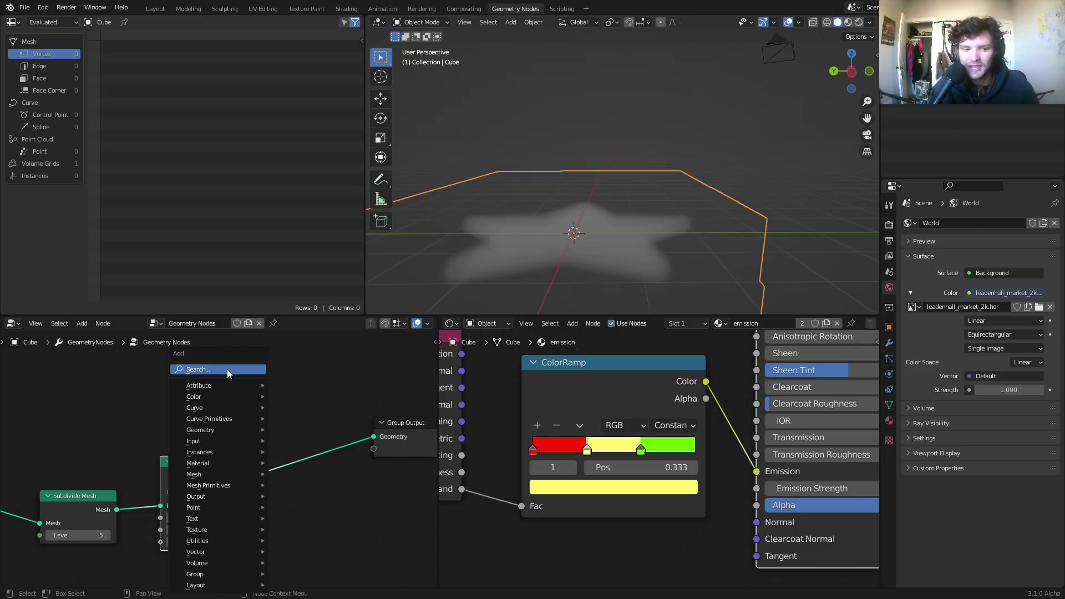
click(227, 369)
text(volume)
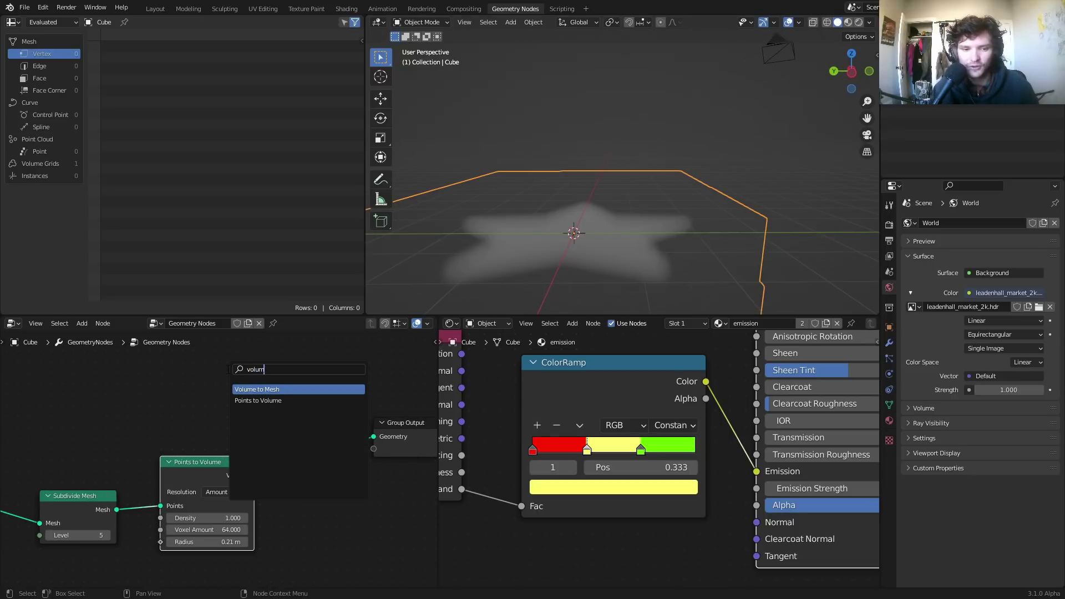
key(Return)
click(266, 428)
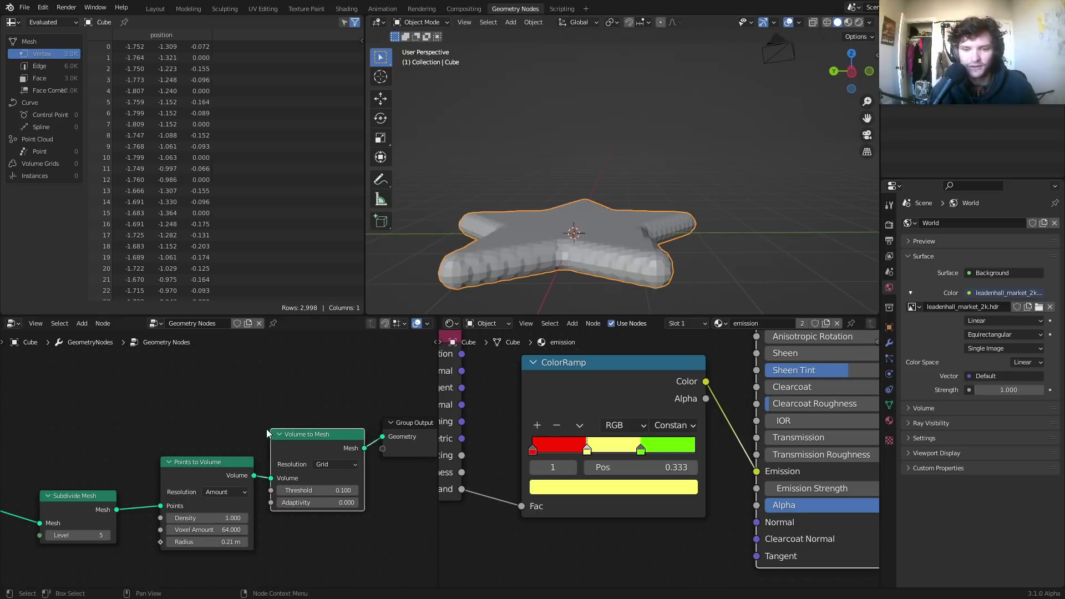
middle_drag(713, 145, 681, 176)
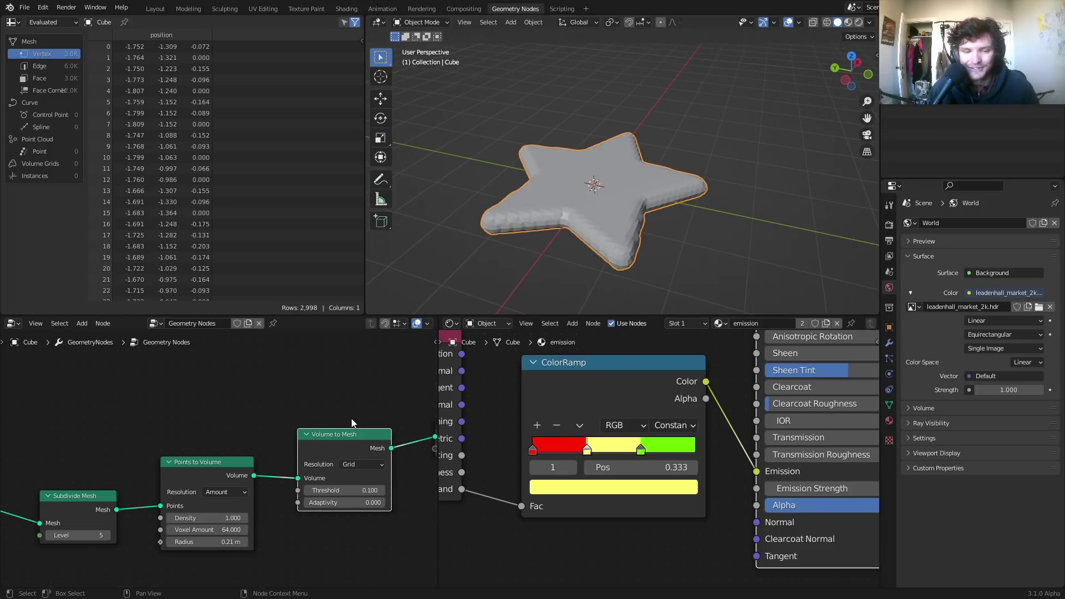
Step: Insert a Set Shade Smooth node between Volume to Mesh and the Group Output
middle_drag(377, 371, 230, 381)
key(shift+a)
text(set s)
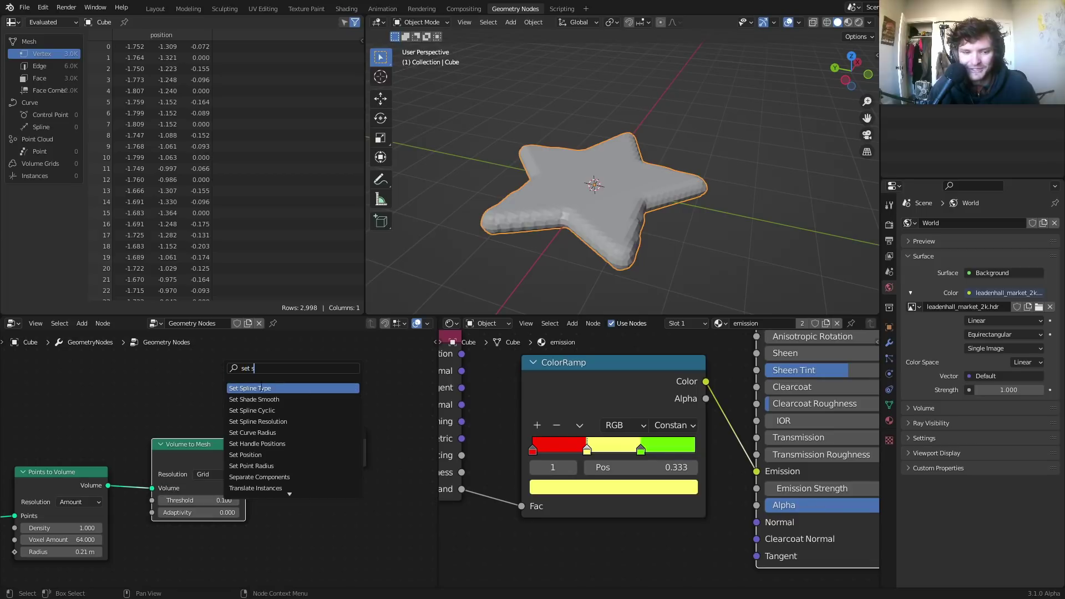
click(263, 400)
click(290, 455)
middle_drag(228, 464, 355, 460)
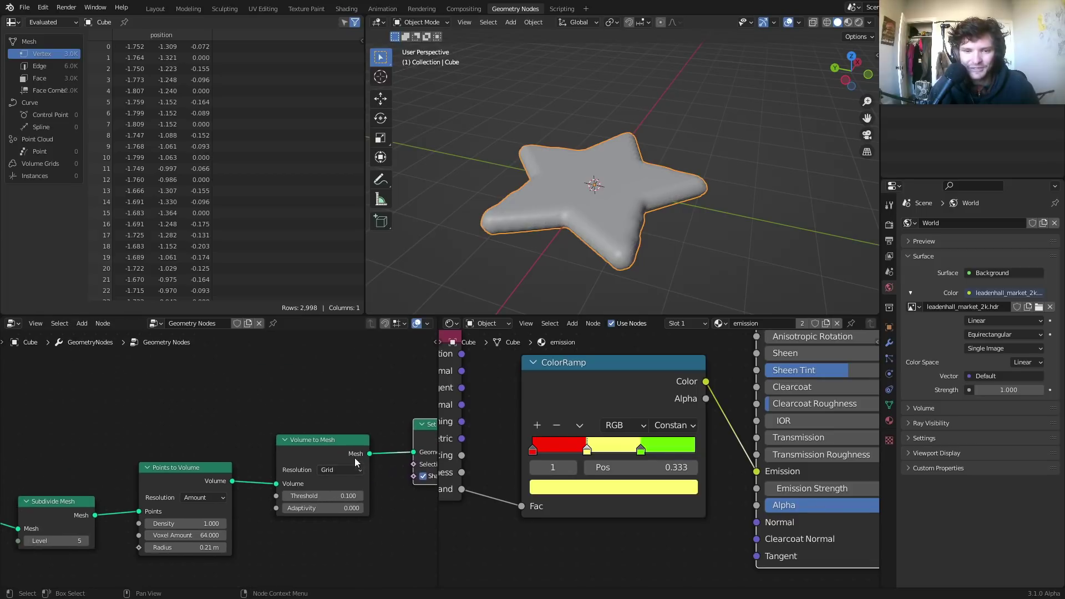
Step: Set the Subdivide Mesh level to 6 and the Points to Volume radius to 0.15 m
middle_drag(288, 477, 320, 437)
drag(227, 509, 212, 509)
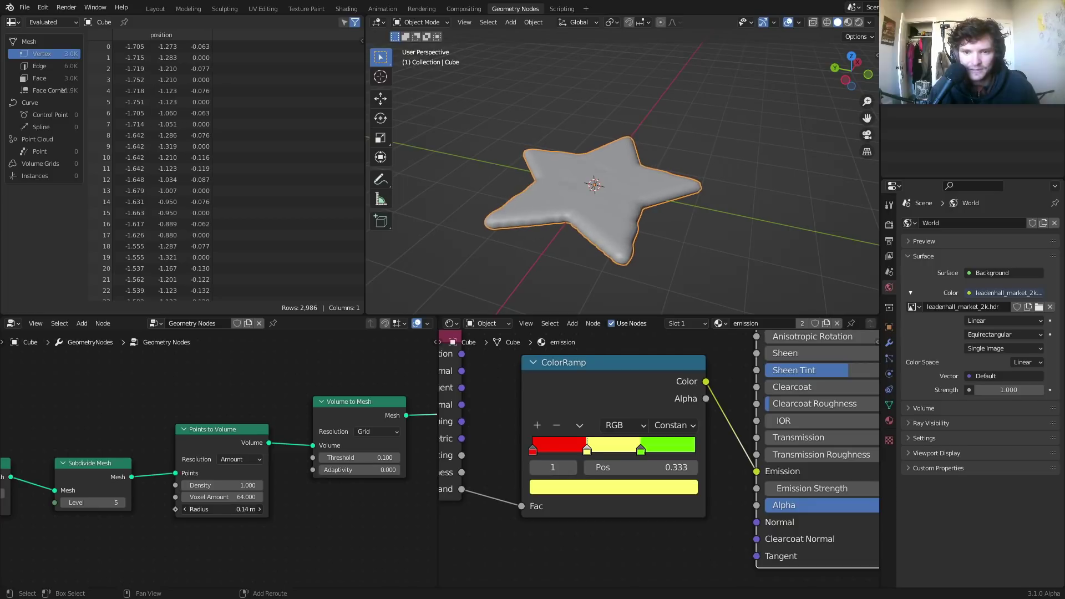
click(123, 502)
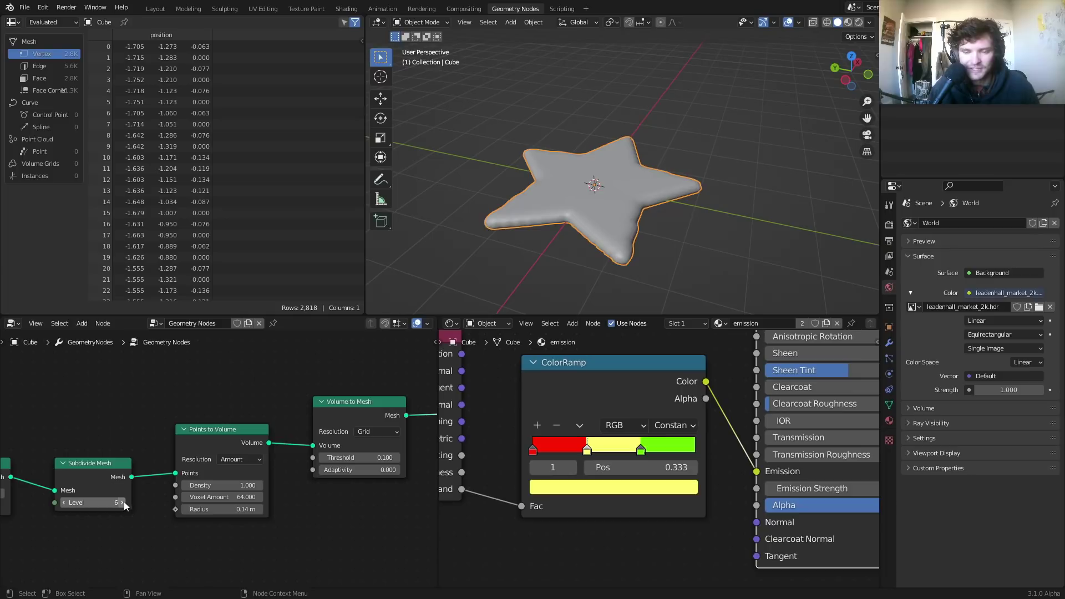
drag(247, 505, 250, 506)
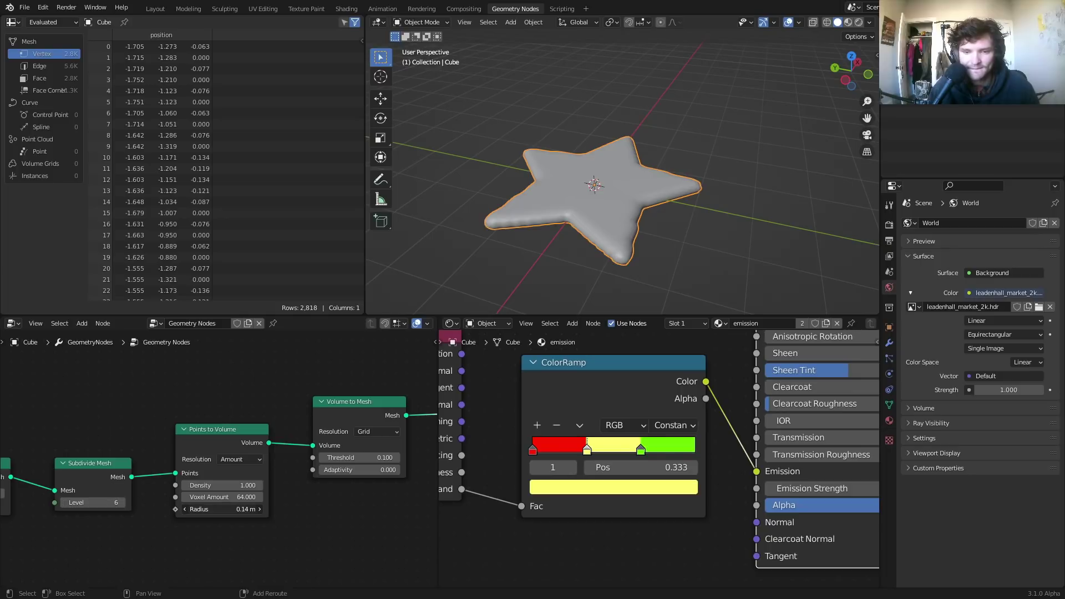
scroll(269, 484, down, 5)
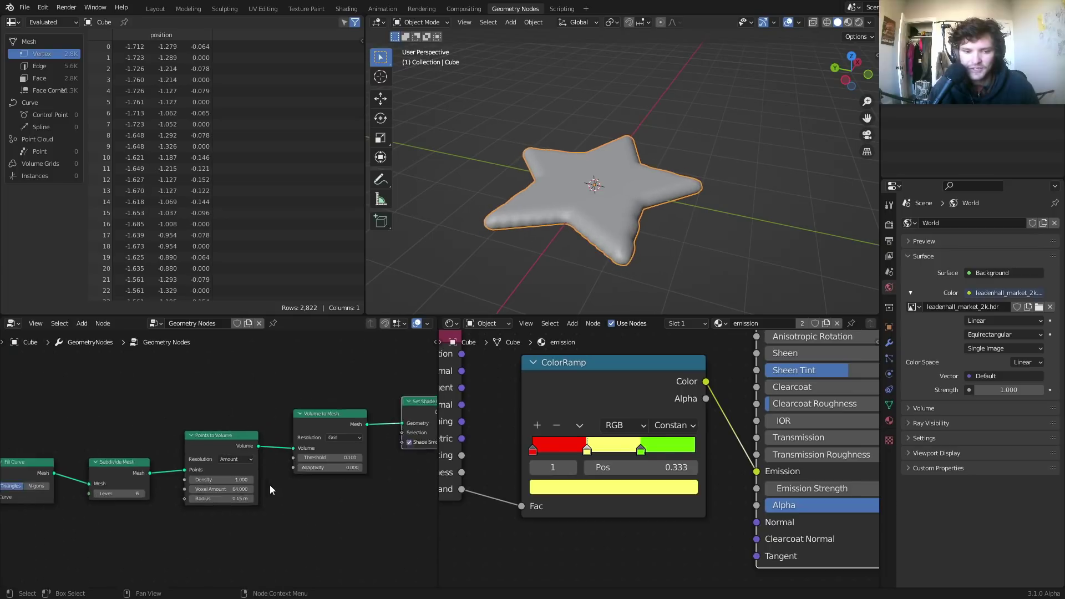
Step: Make room before the Group Output and insert a Set Position node after Set Shade Smooth
middle_drag(322, 460, 181, 467)
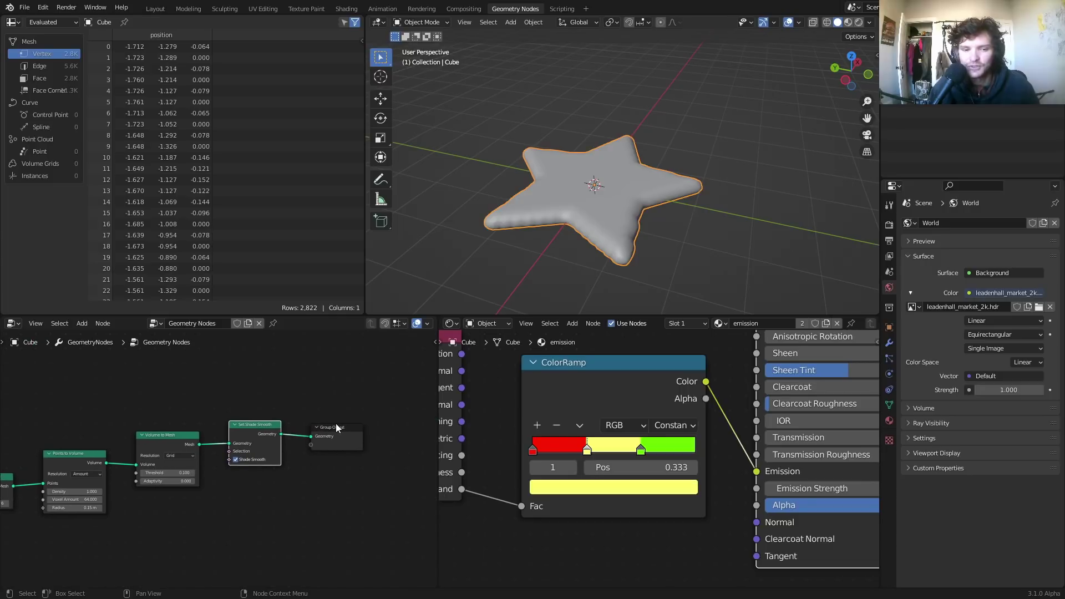
drag(336, 425, 408, 426)
middle_drag(353, 420, 281, 425)
key(shift+a)
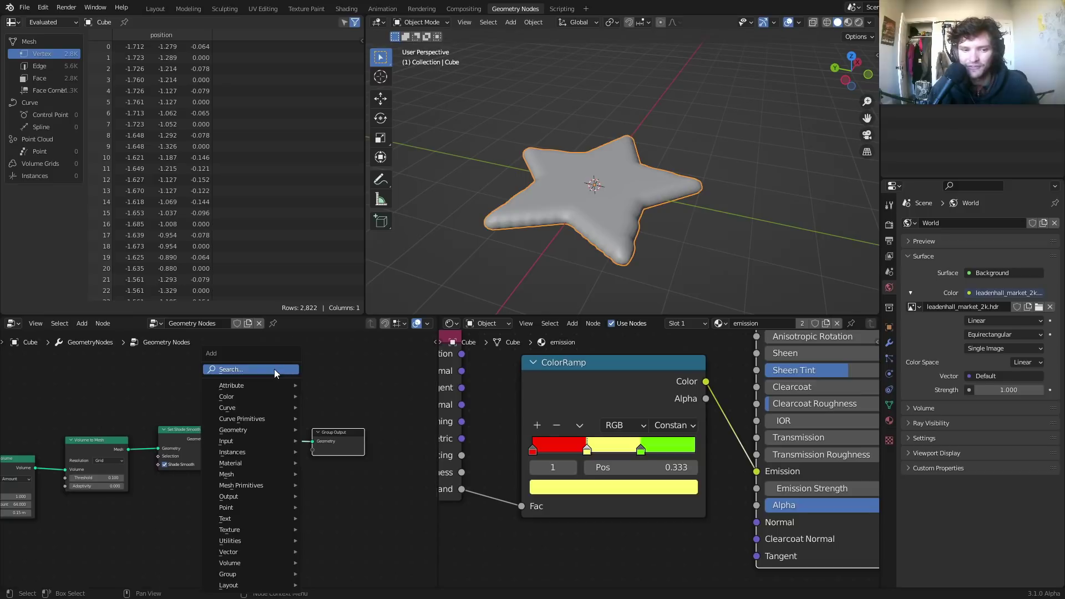
click(274, 370)
text(set)
click(309, 400)
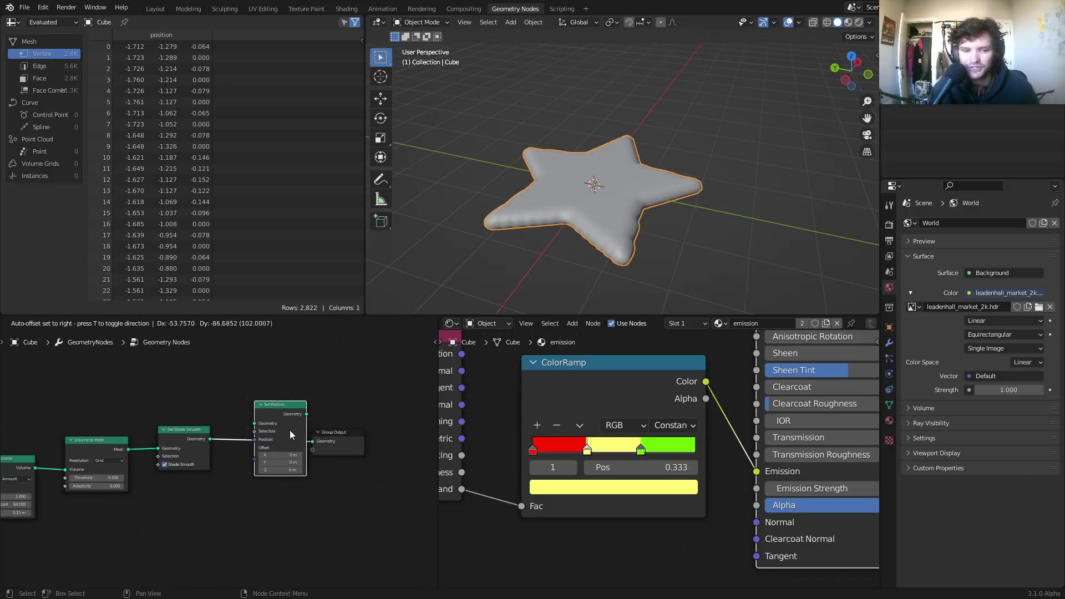
click(291, 430)
scroll(292, 462, up, 1)
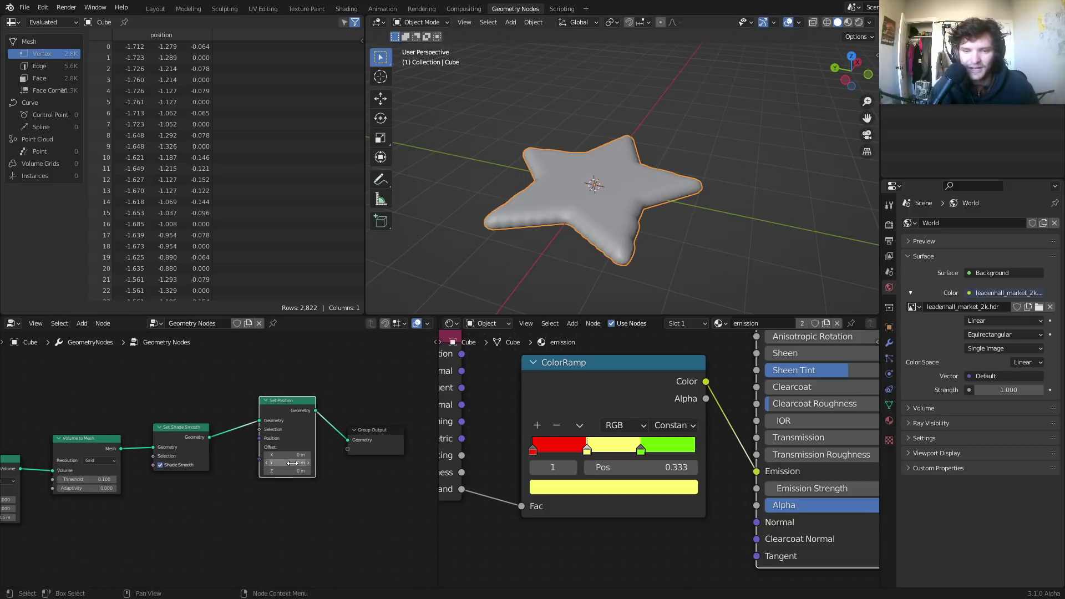
scroll(372, 420, up, 2)
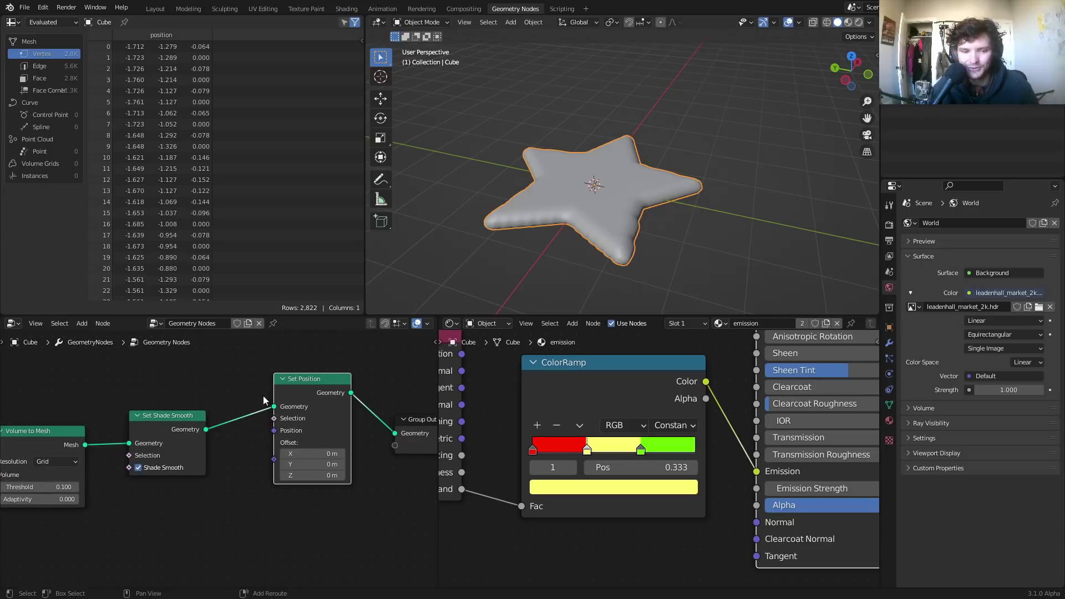
Step: Remove the Set Position node, keeping Set Shade Smooth linked to the Group Output, and move the Group Output closer
key(shift+a)
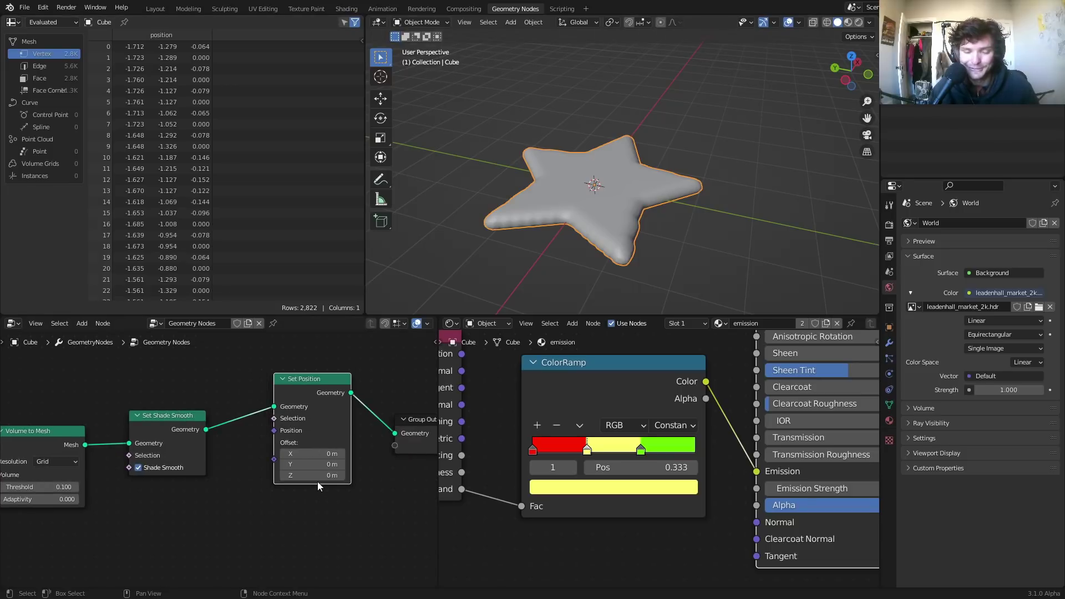
middle_drag(317, 481, 328, 472)
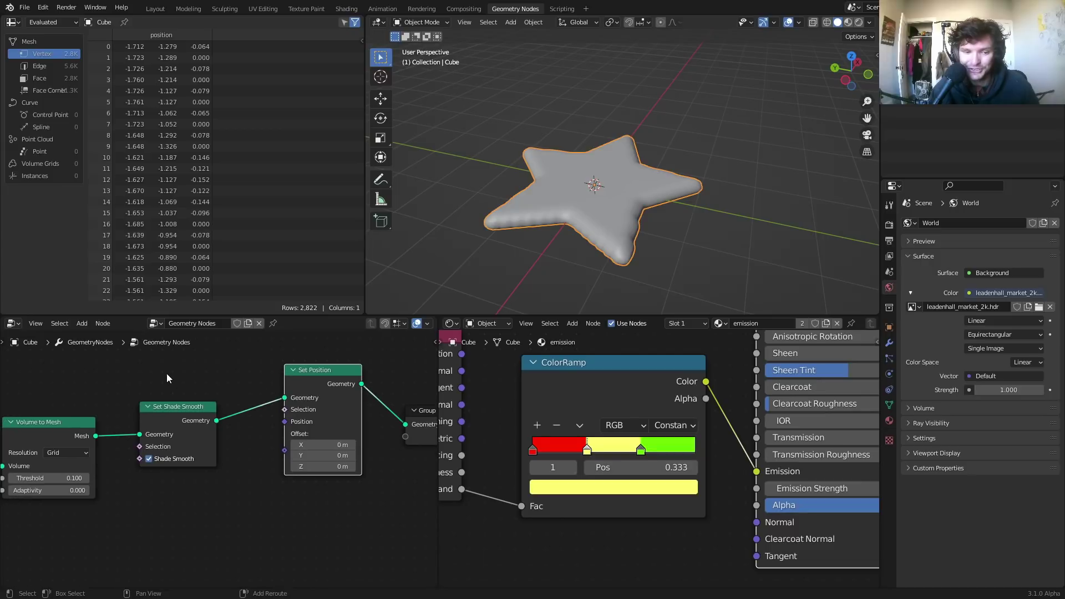
key(shift+a)
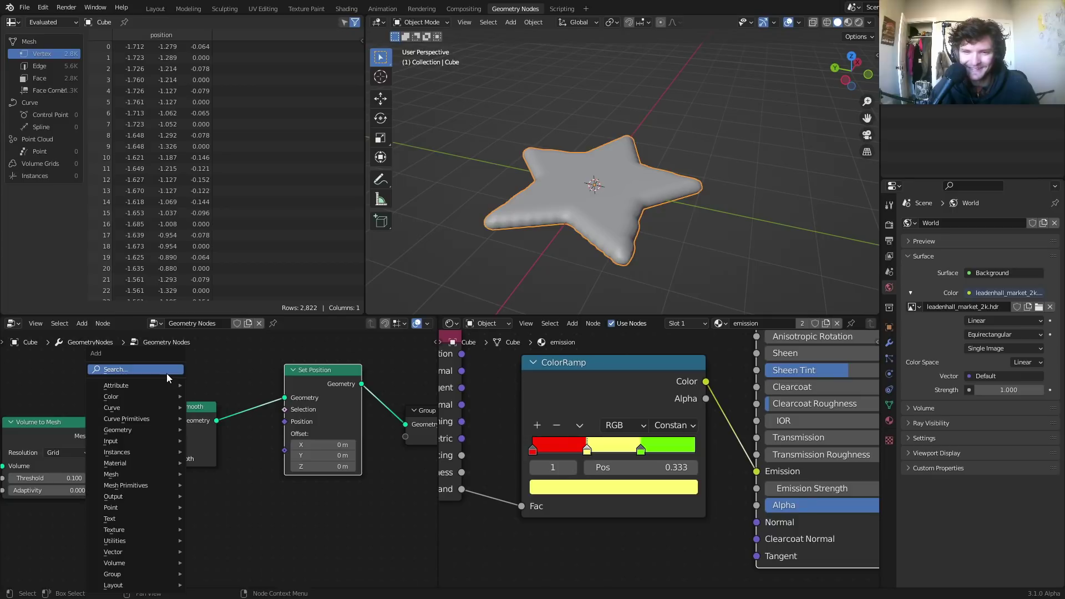
scroll(333, 491, down, 7)
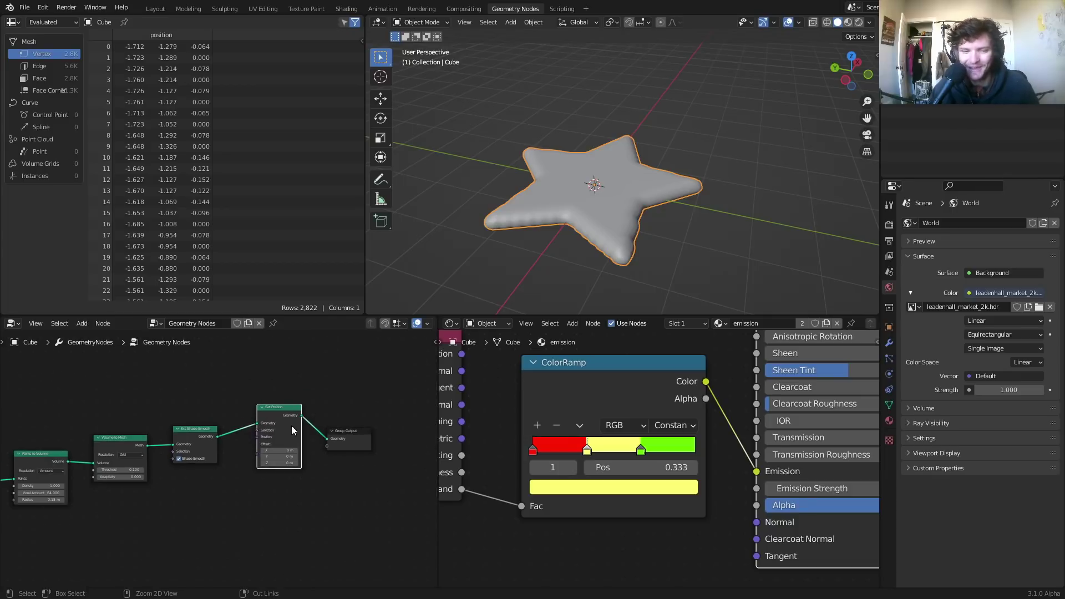
key(ctrl+x)
drag(351, 431, 318, 424)
Step: Insert a Transform node between Set Shade Smooth and the Group Output
scroll(221, 452, down, 8)
middle_drag(221, 451, 201, 437)
scroll(326, 479, up, 4)
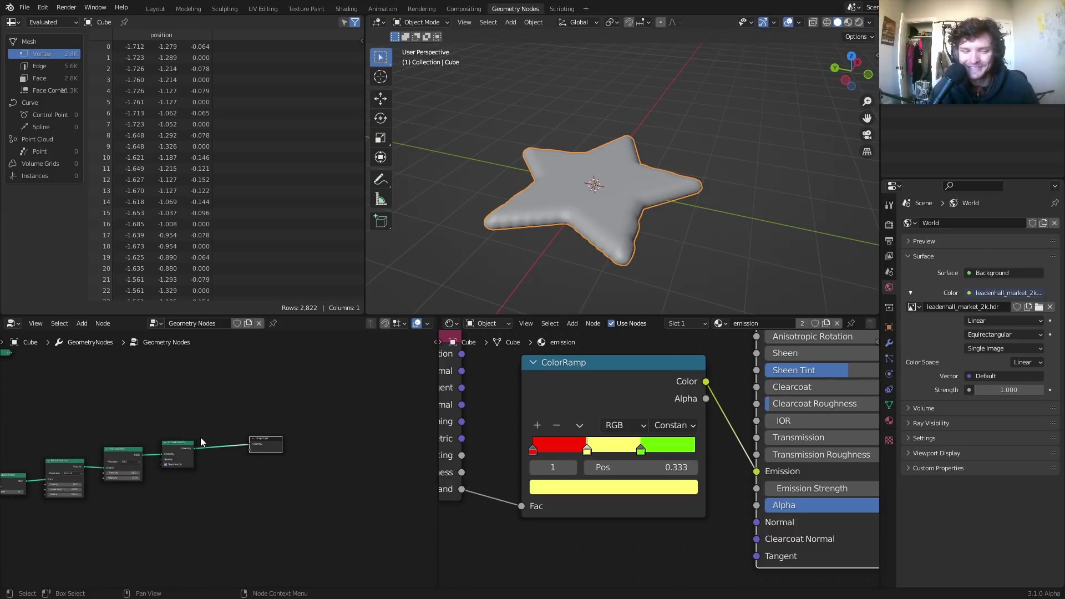
scroll(201, 437, up, 2)
key(shift+a)
click(179, 366)
text(tr)
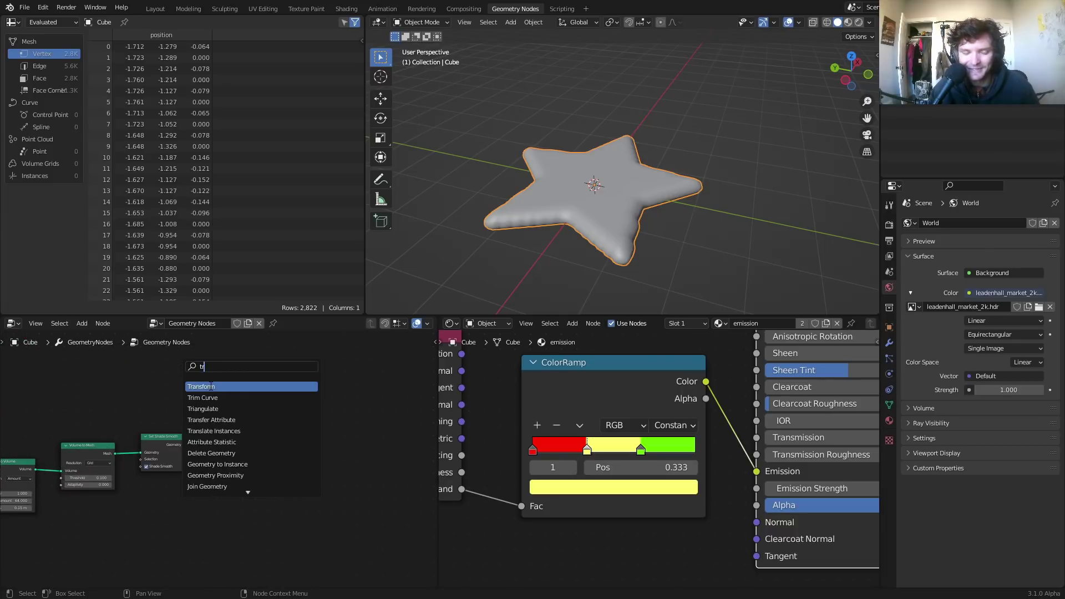
click(211, 387)
click(233, 477)
scroll(249, 494, up, 2)
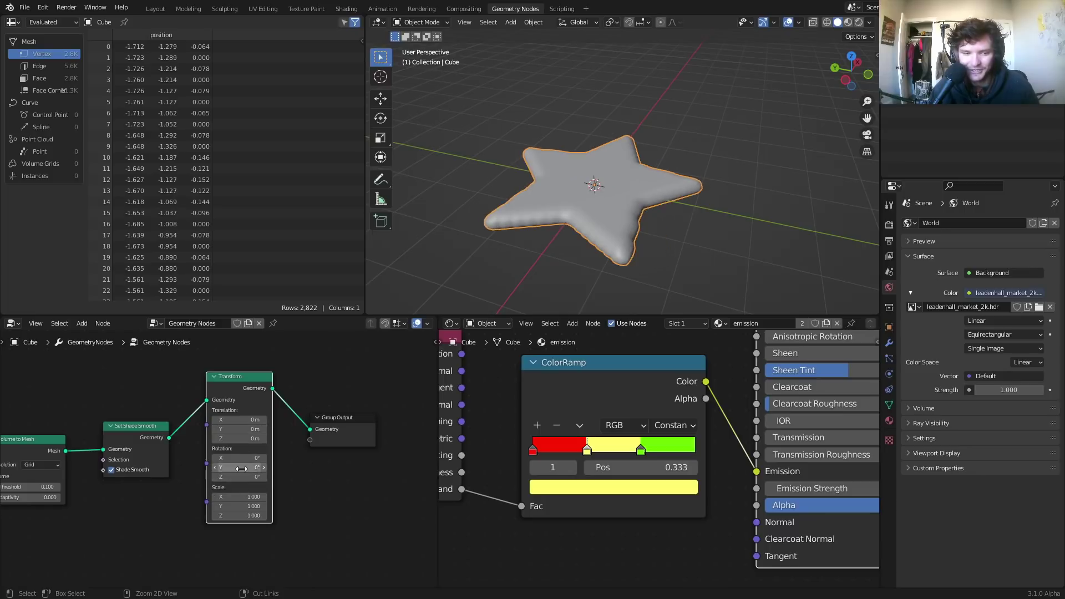
Step: Try a Y rotation of 90° in the Transform node, and set it to -90° so the star stands point up
drag(242, 468, 242, 467)
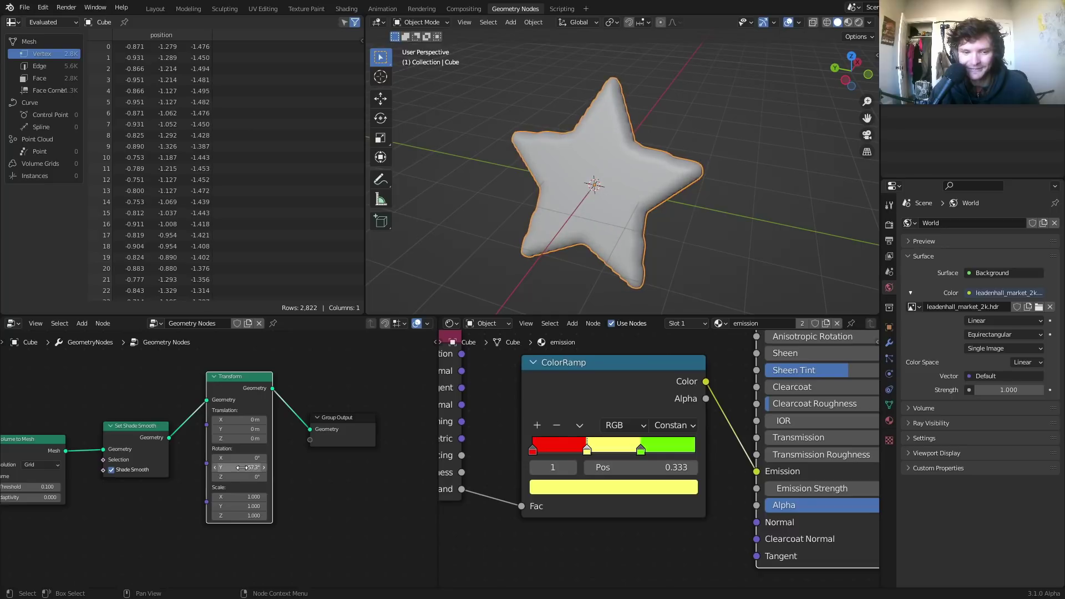
click(241, 468)
text(90)
key(Return)
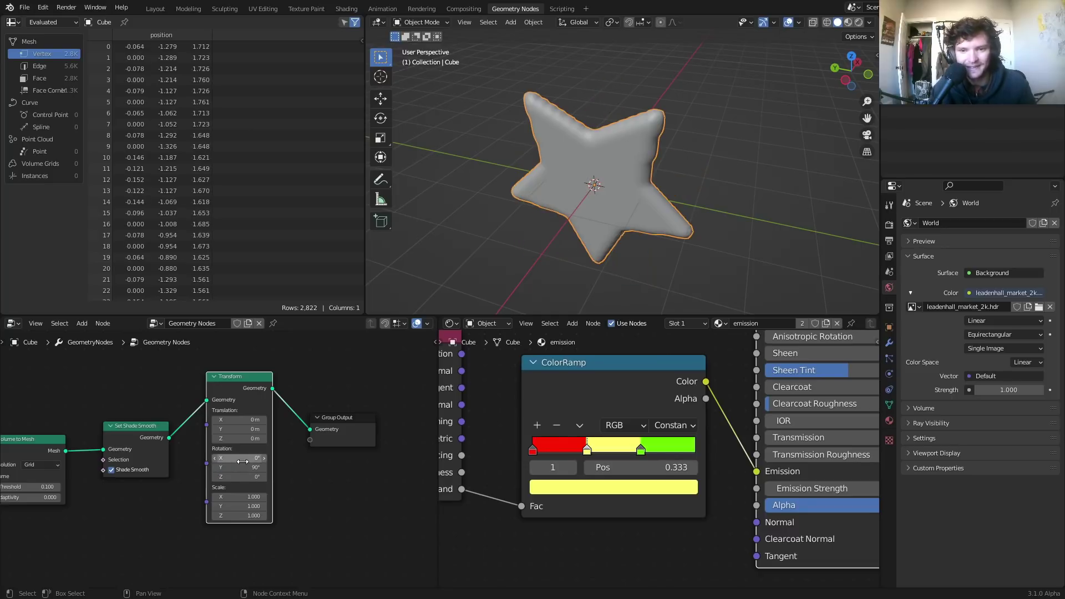
click(255, 469)
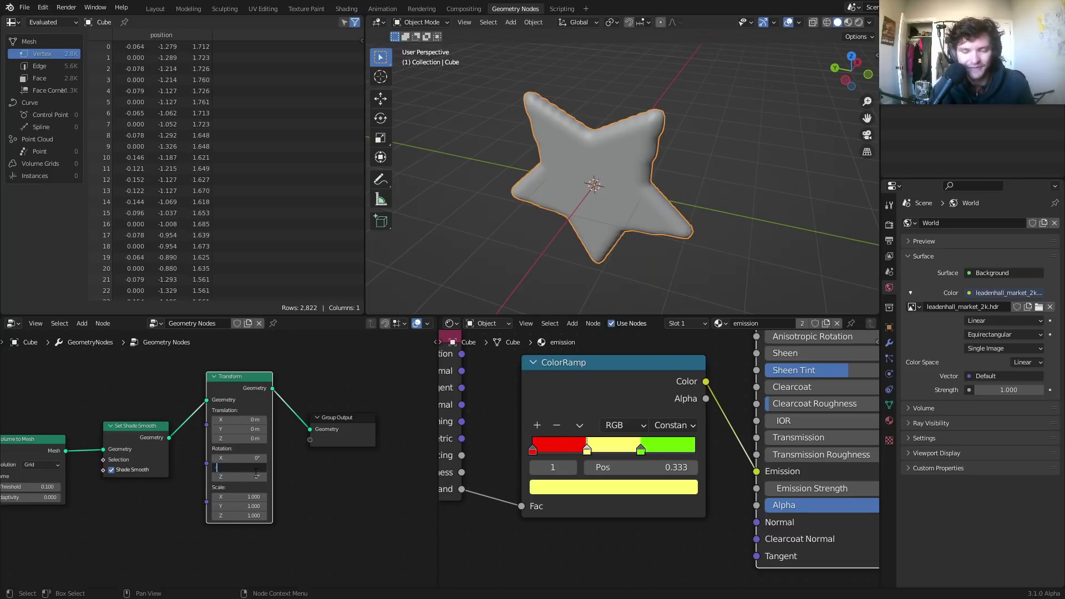
text(-90)
key(Return)
Step: Set the Points to Volume node's voxel amount to 150 to refine the star mesh
scroll(291, 402, down, 1)
key(Home)
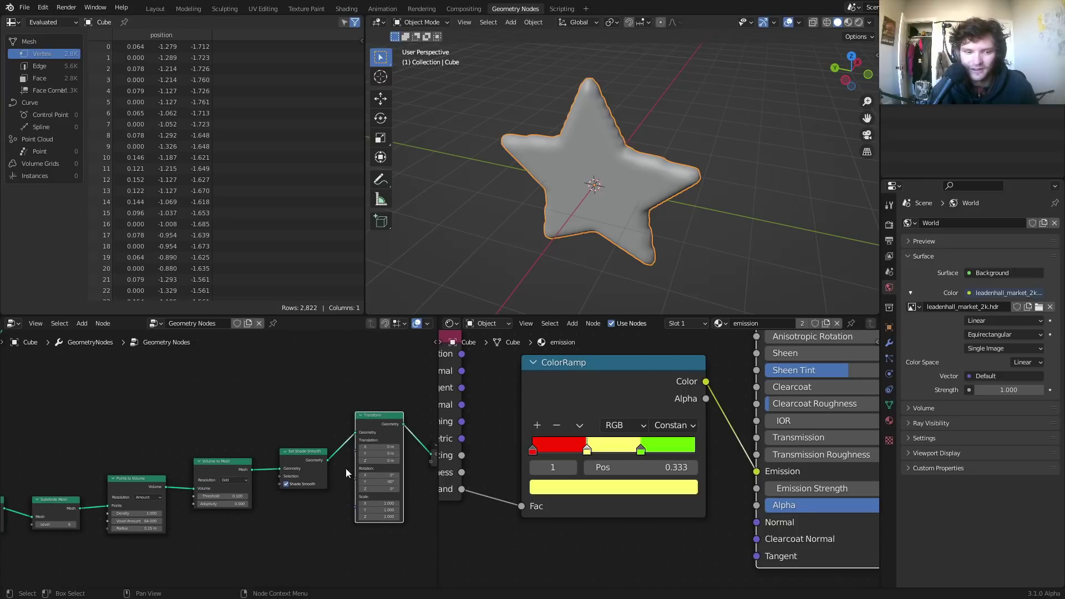
scroll(298, 472, up, 2)
scroll(312, 490, up, 2)
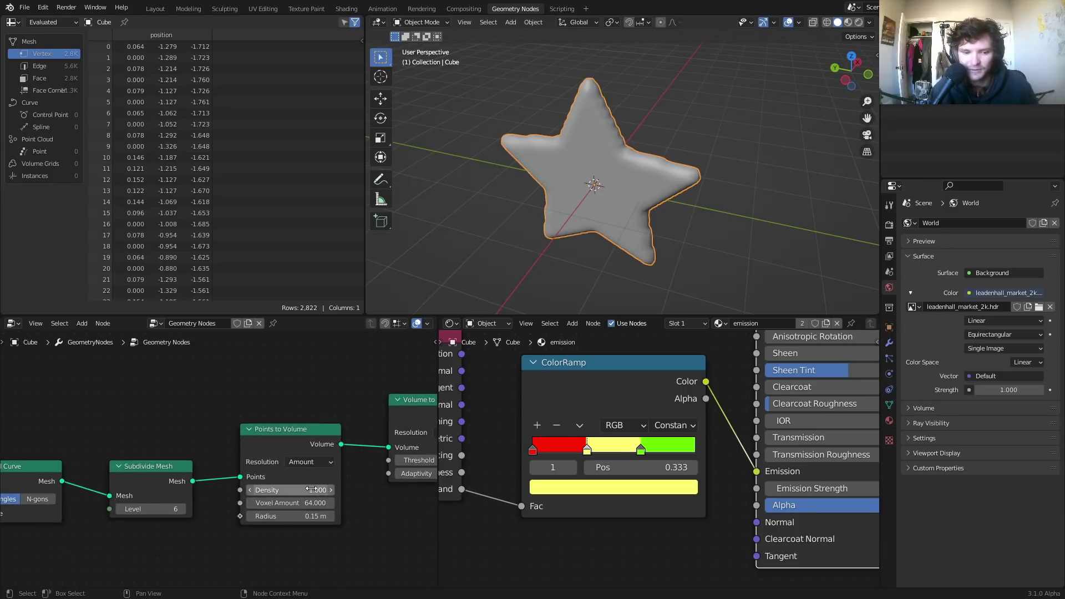
mouse_move(311, 503)
mouse_down()
mouse_move(264, 503)
mouse_move(328, 503)
mouse_up()
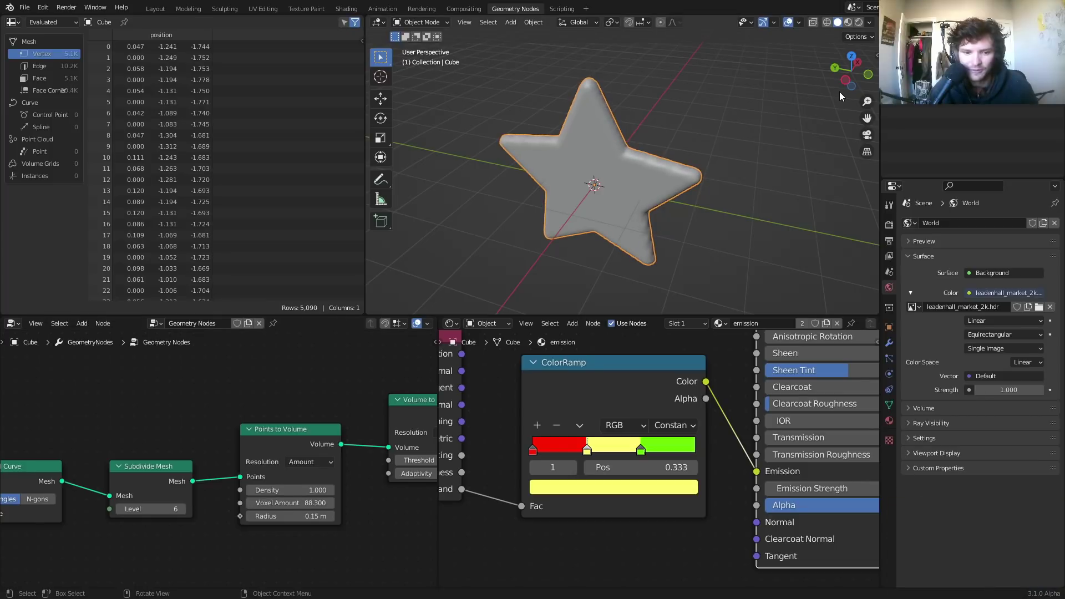
click(294, 503)
text(150)
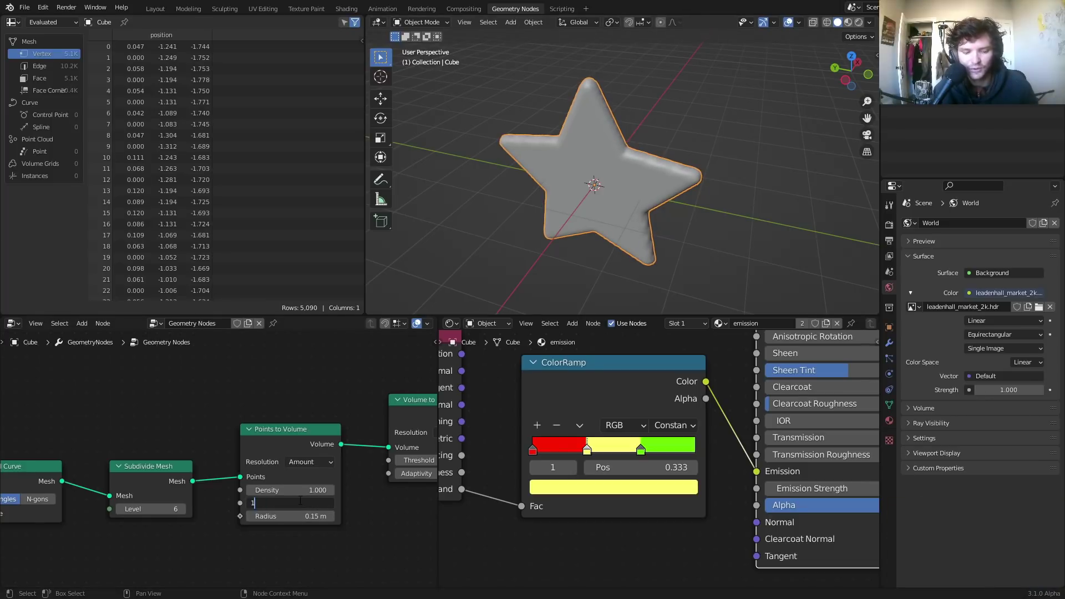
key(Return)
Step: Combine the star's Transform output with the tree's Join Geometry output in a new Join Geometry node feeding the Group Output
scroll(623, 135, down, 5)
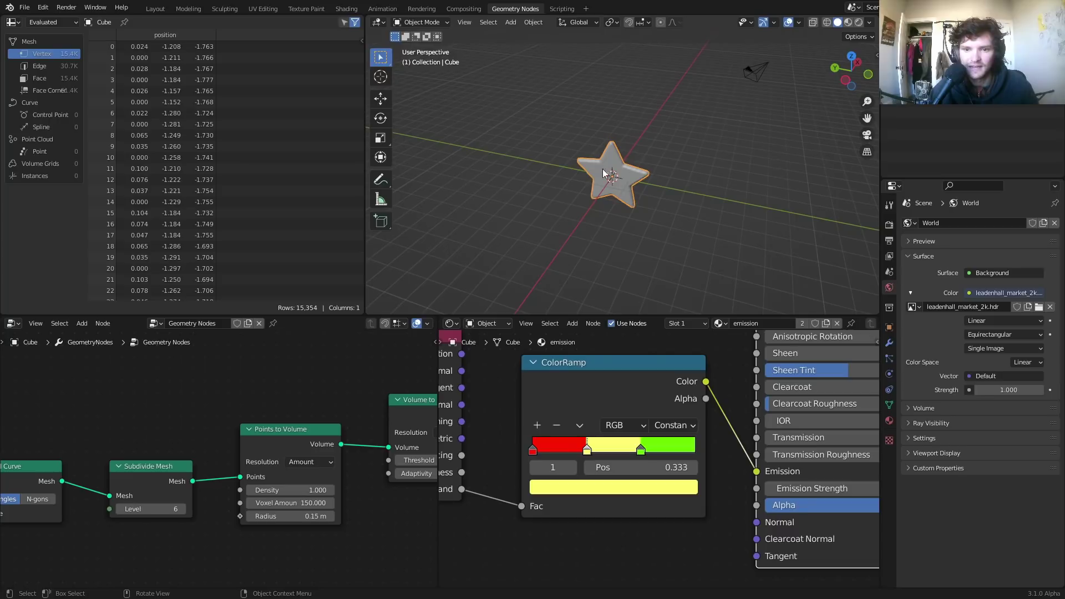
scroll(203, 435, down, 1)
scroll(203, 435, down, 4)
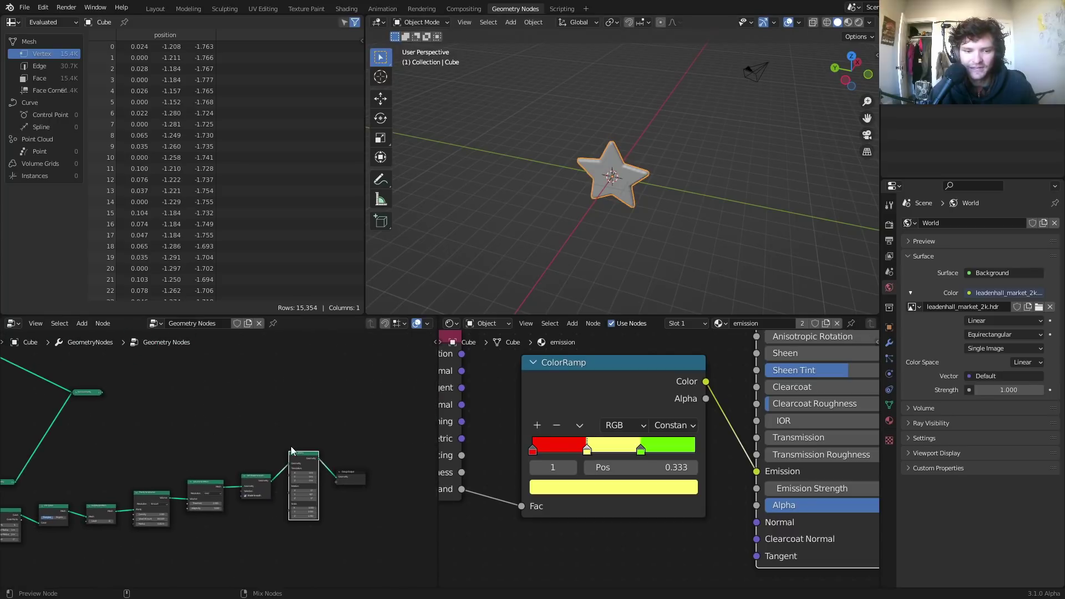
ctrl+shift+right_drag(303, 456, 93, 394)
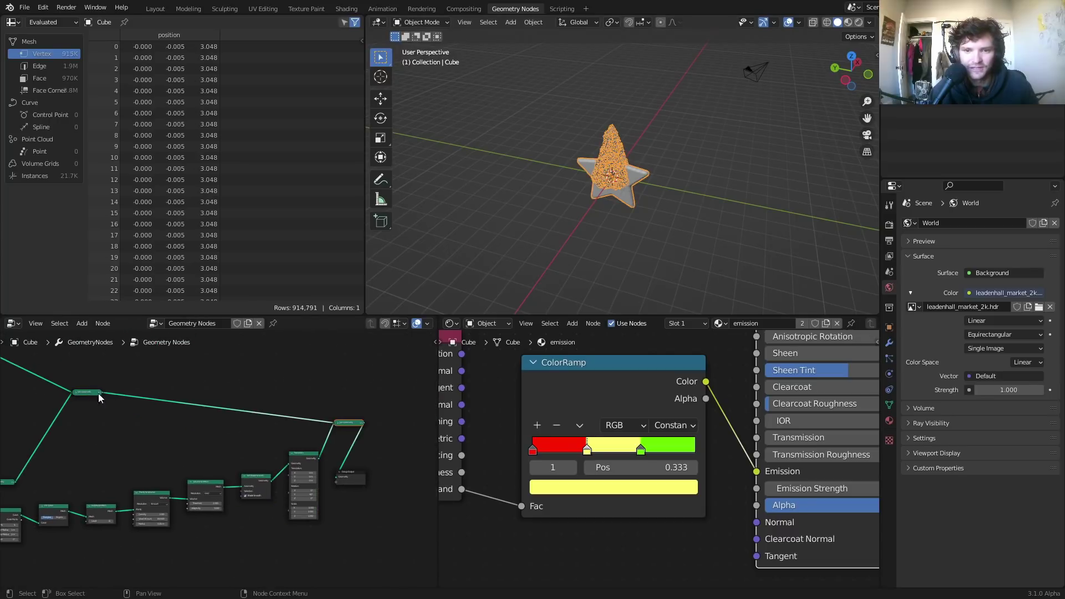
Step: Try a uniform scale of 0.320 in the star's Transform node, and set it to 0.1 on all axes
scroll(316, 447, up, 5)
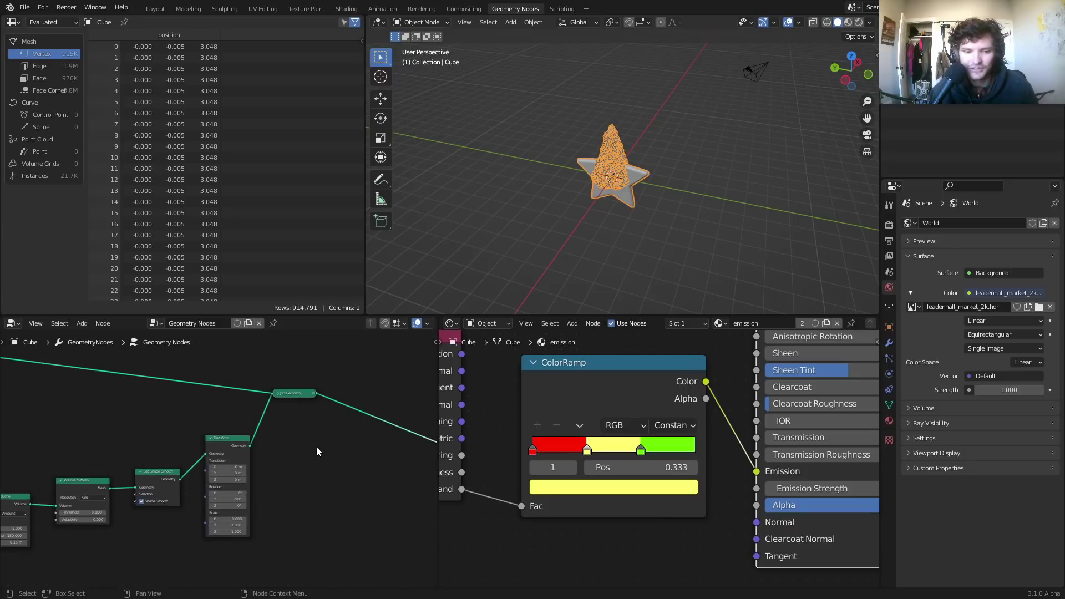
middle_drag(254, 513, 235, 482)
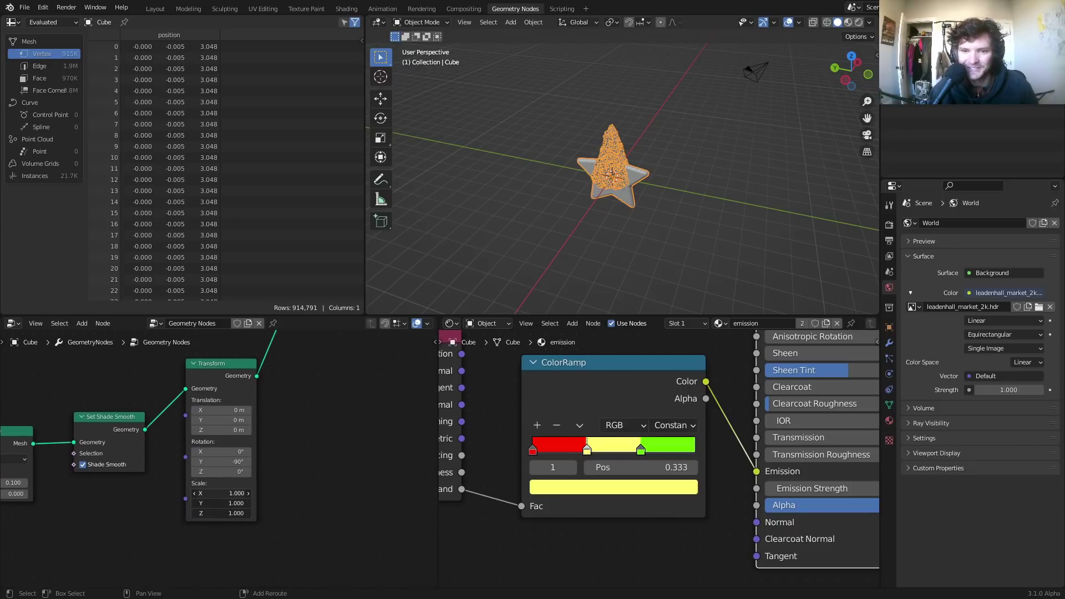
mouse_move(221, 493)
mouse_down()
mouse_move(189, 513)
mouse_move(217, 493)
mouse_up()
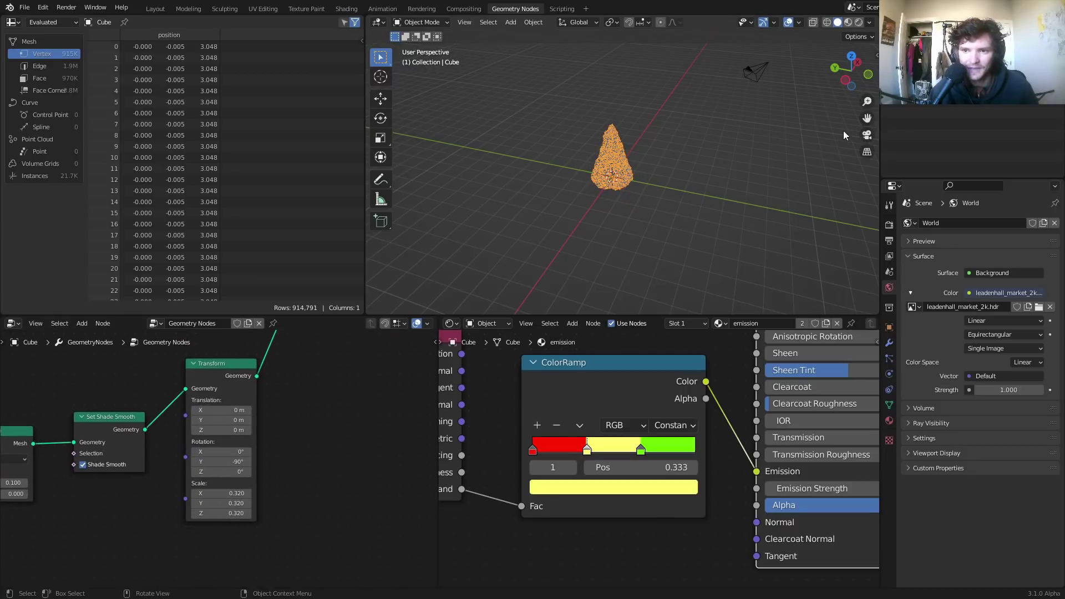
click(845, 80)
scroll(220, 477, up, 2)
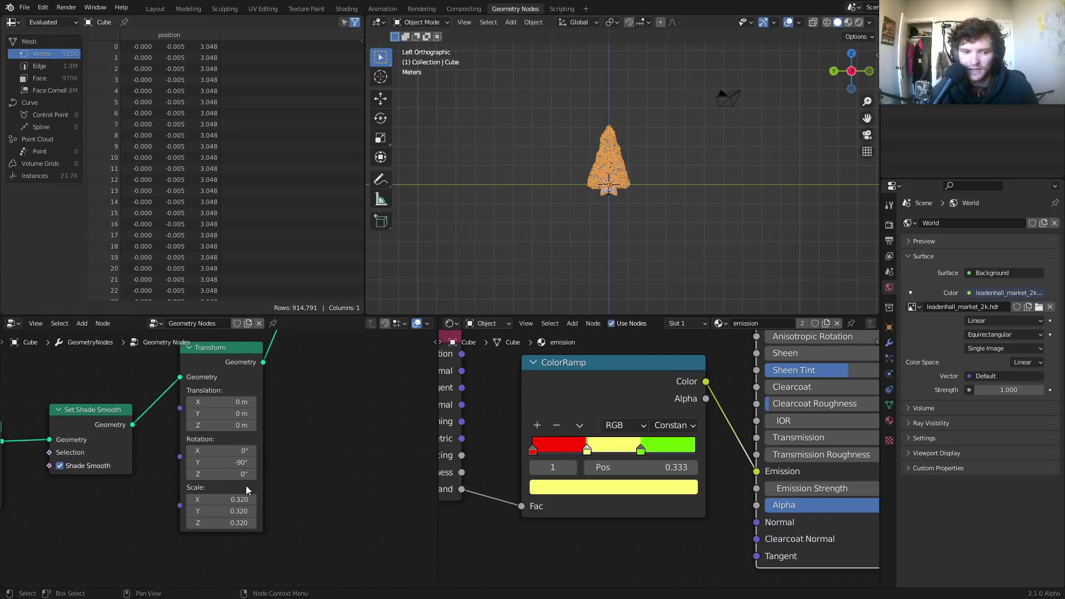
drag(232, 499, 311, 499)
key(Escape)
double_click(225, 499)
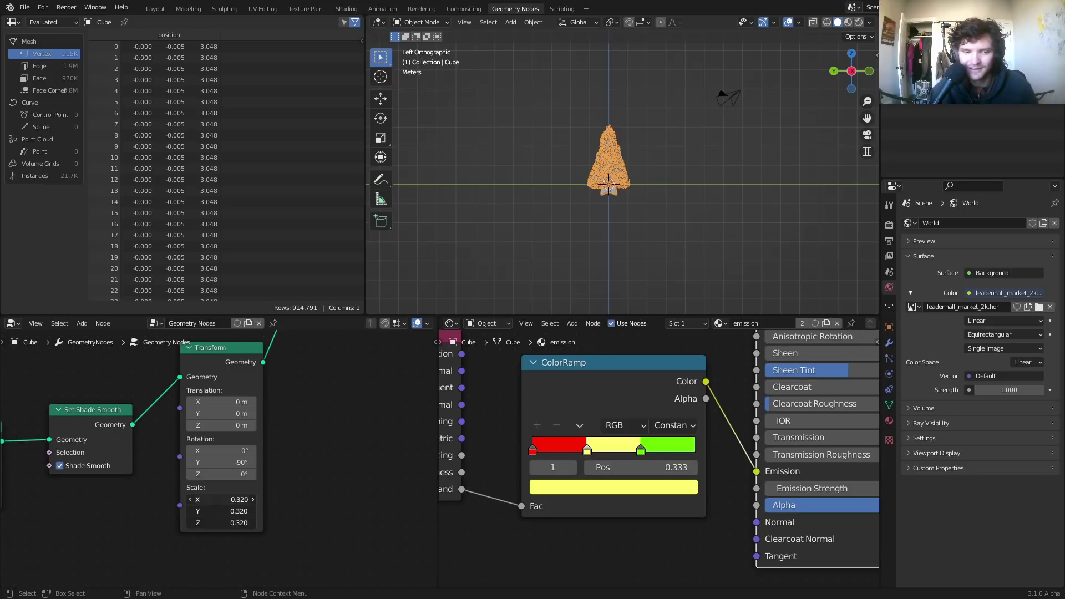
text(0.1)
key(Return)
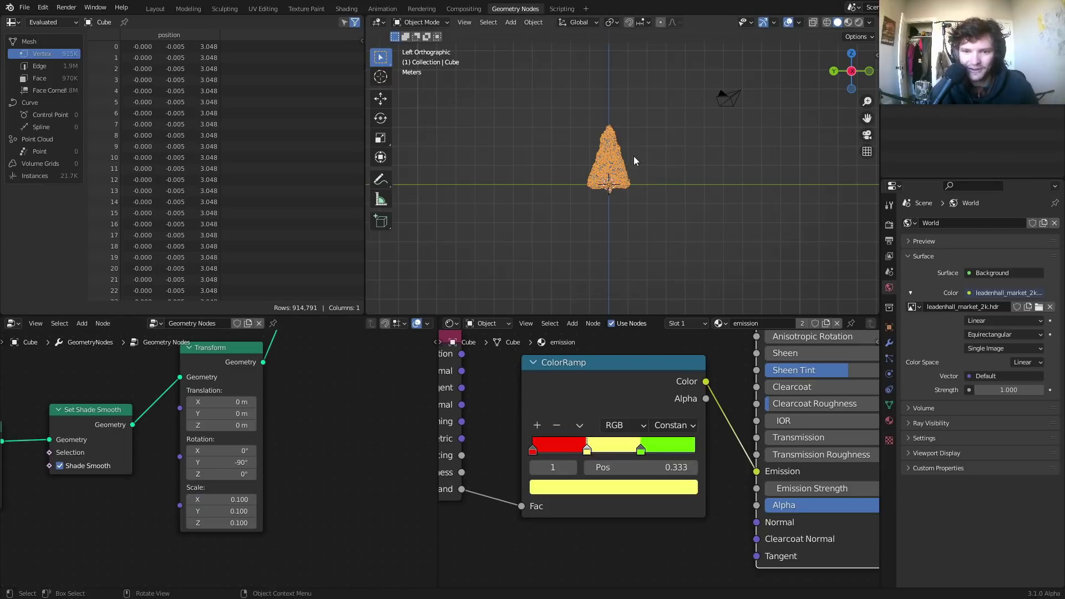
Step: Check the scaled-down star against the tree and save the file
scroll(613, 204, up, 8)
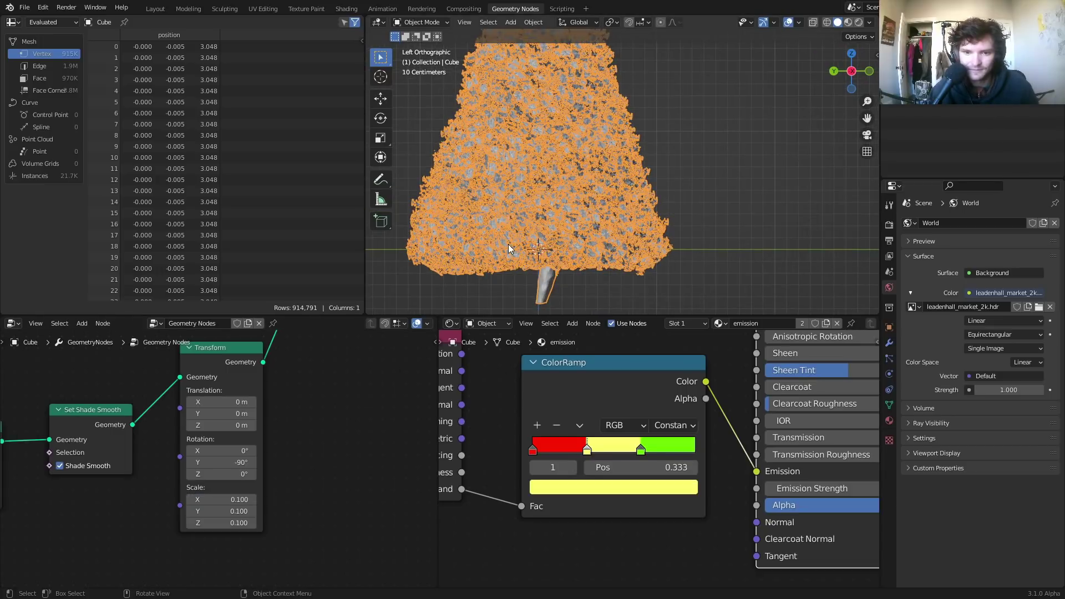
middle_drag(508, 244, 518, 212)
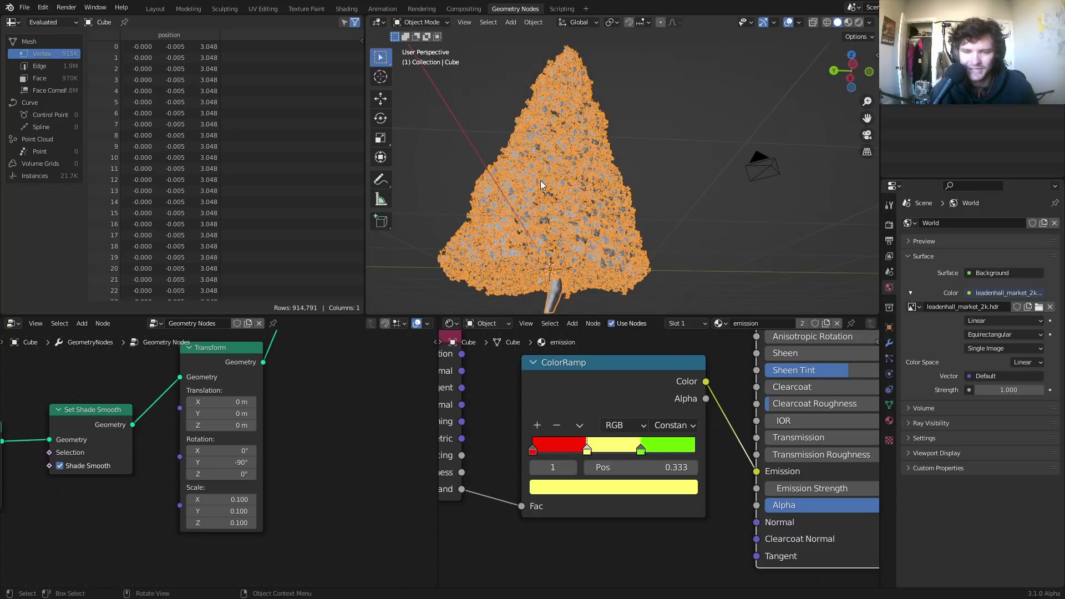
middle_drag(587, 189, 587, 210)
scroll(586, 210, down, 5)
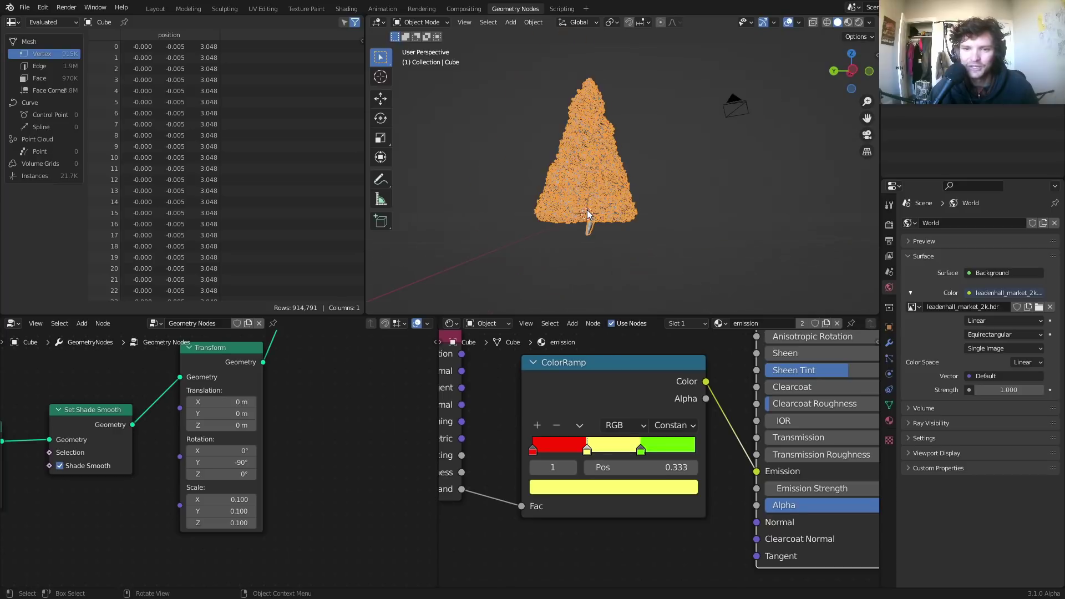
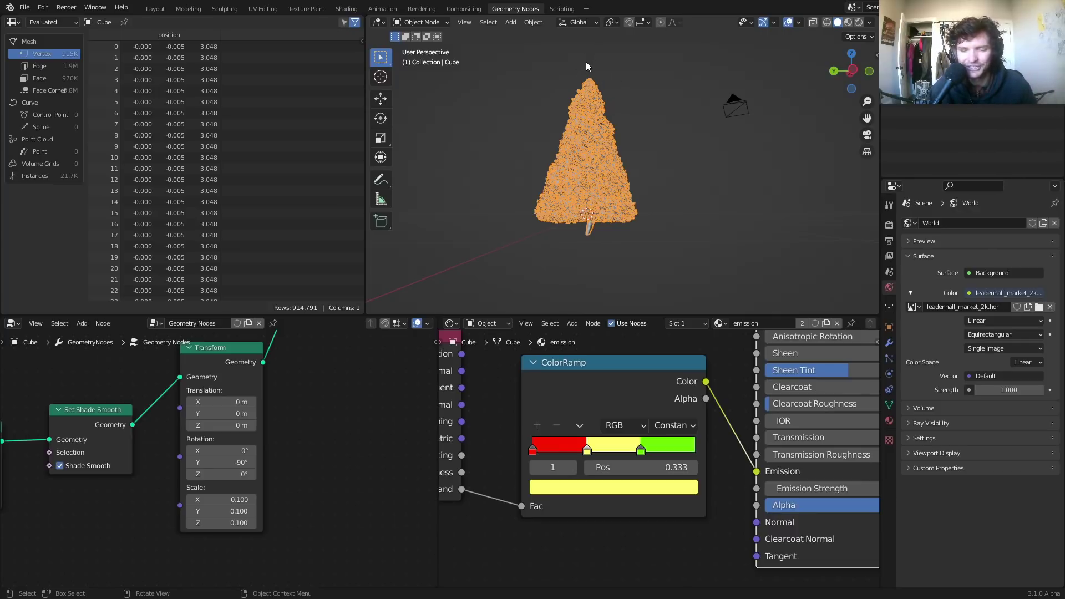
key(ctrl+s)
Step: Preview the output of the tree's Set Position node to isolate the displaced cone
scroll(108, 416, down, 5)
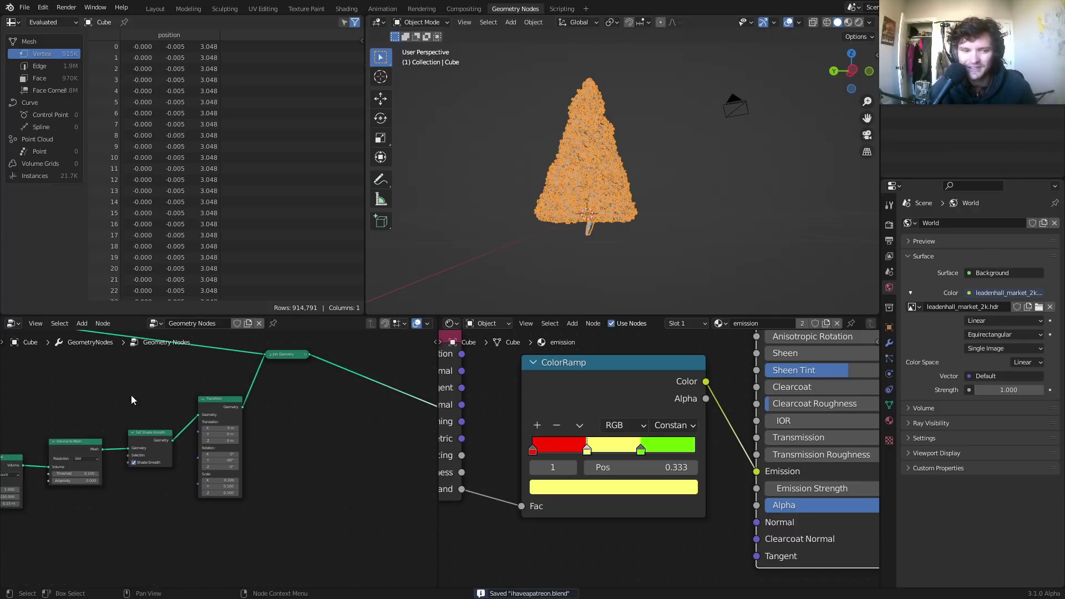
scroll(265, 420, up, 2)
scroll(239, 434, up, 6)
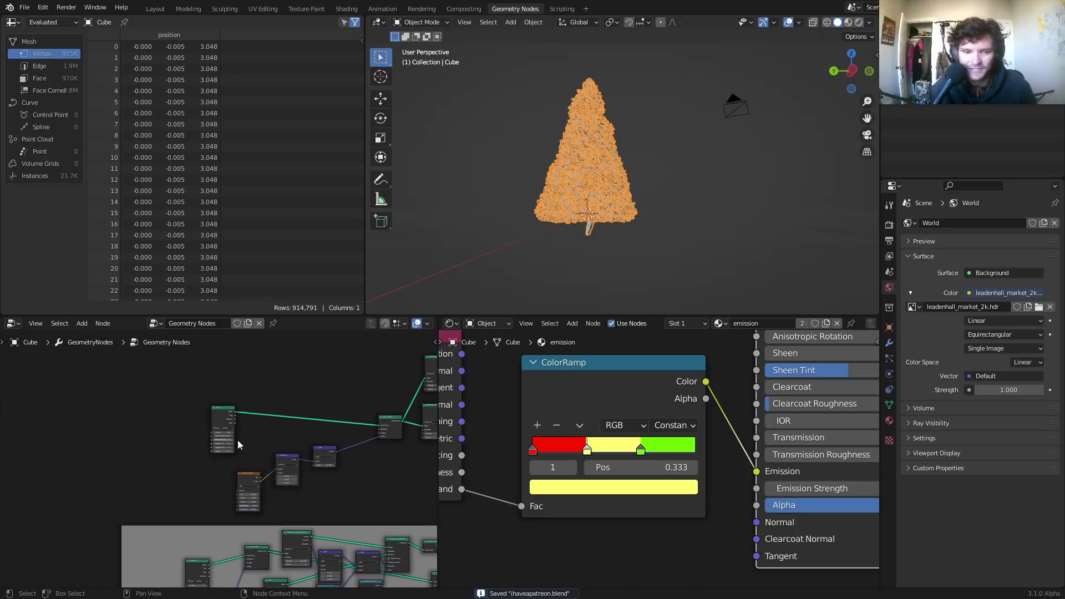
drag(277, 421, 216, 424)
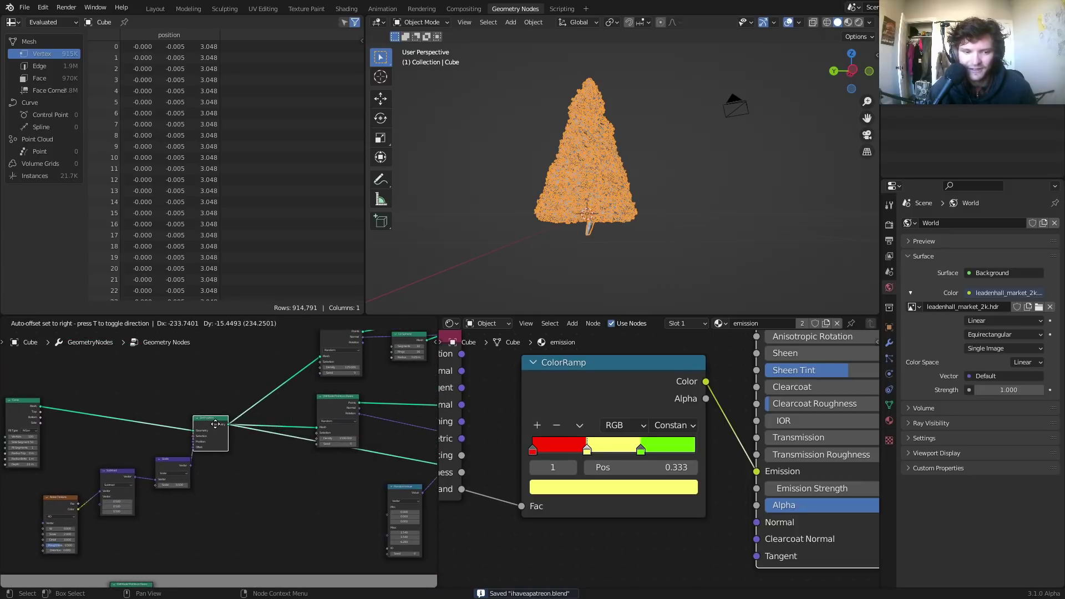
ctrl+shift+click(215, 423)
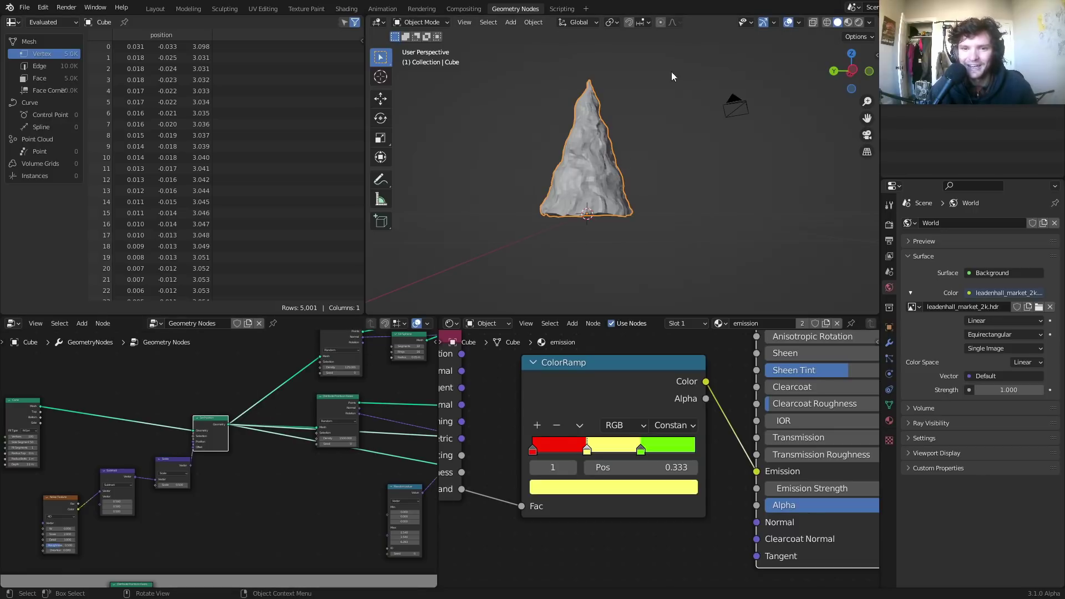
scroll(570, 77, up, 5)
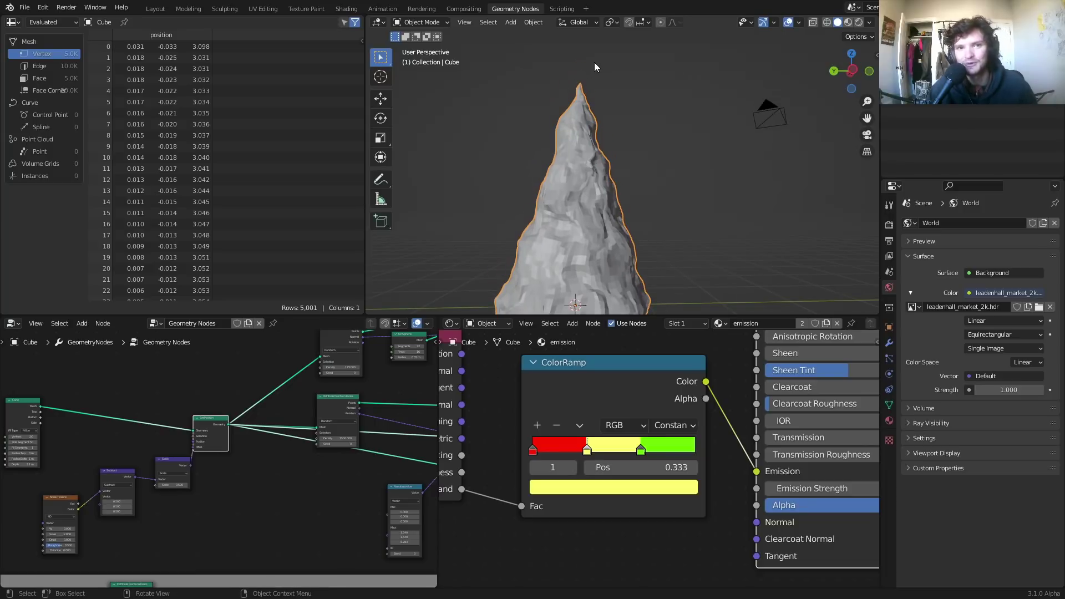
Step: Add an Attribute Statistic node and feed its Geometry input from the Set Position node's output
middle_drag(147, 459, 276, 414)
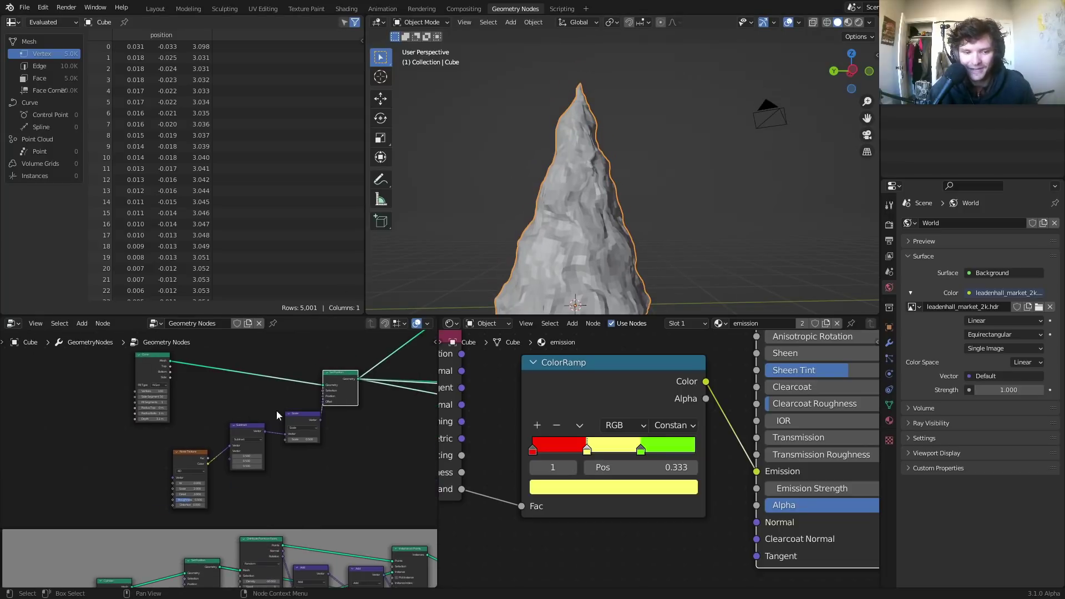
middle_drag(165, 472, 136, 520)
key(shift+a)
text(att)
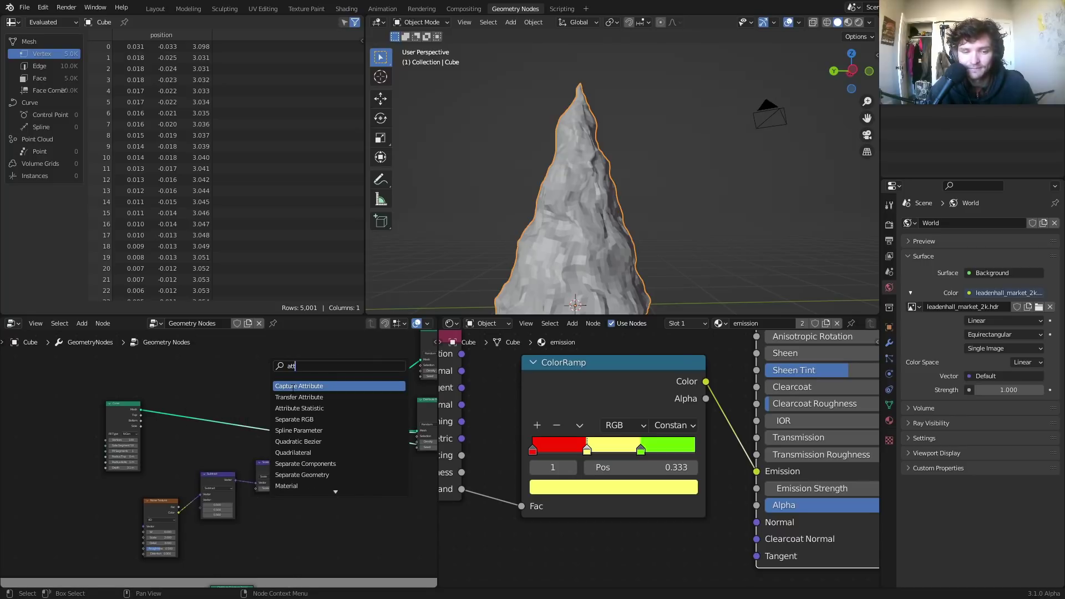
click(302, 408)
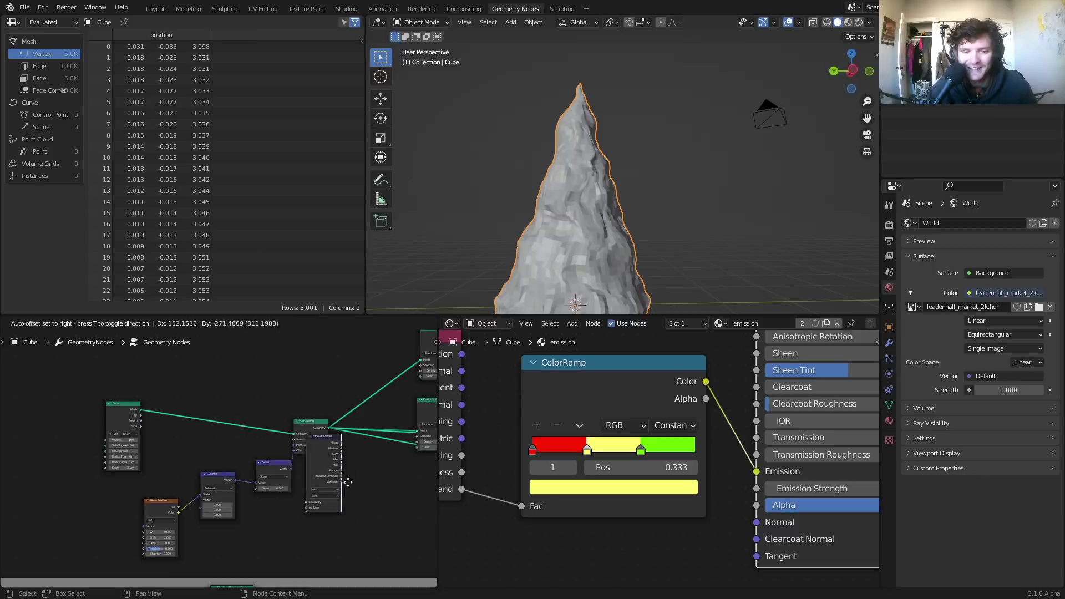
click(400, 500)
scroll(281, 454, up, 2)
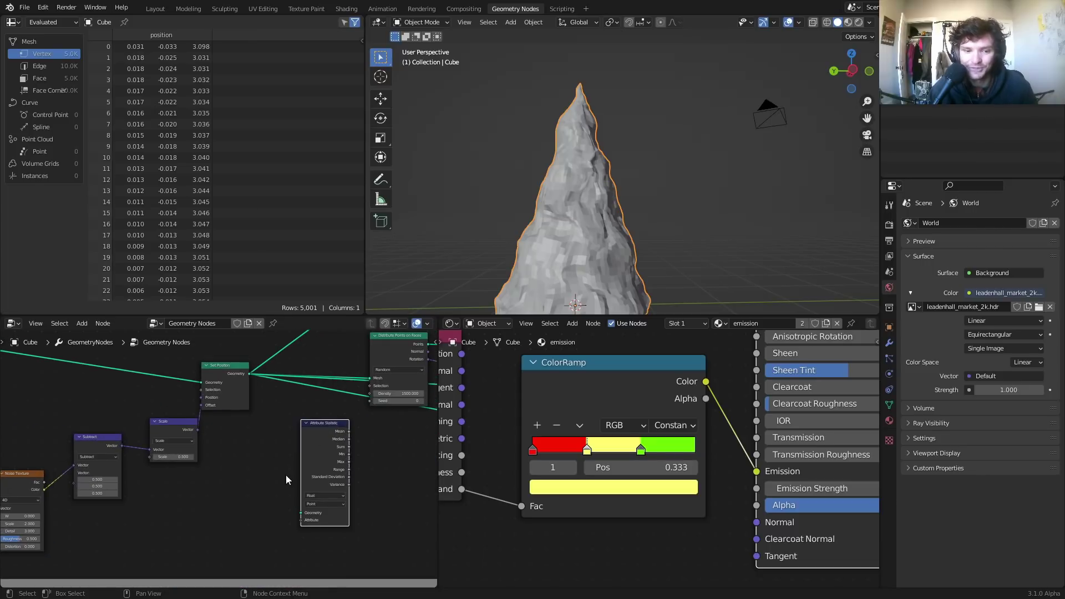
scroll(321, 450, up, 2)
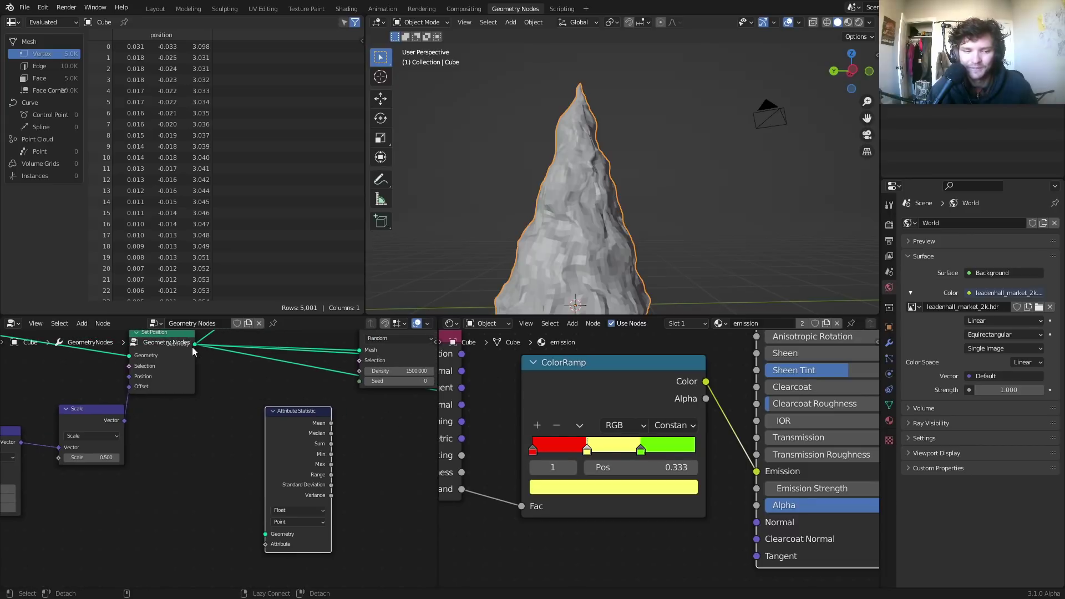
drag(193, 345, 265, 534)
Step: Add a Position node below the Scale node, near the Attribute Statistic node
scroll(204, 457, up, 1)
key(shift+a)
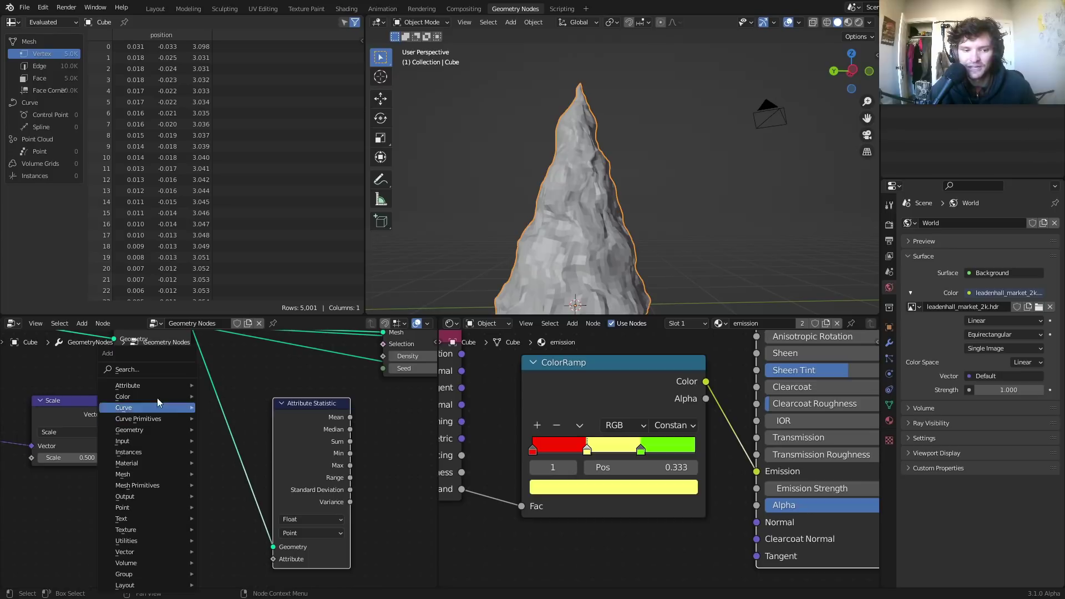
click(151, 369)
text(po)
click(194, 391)
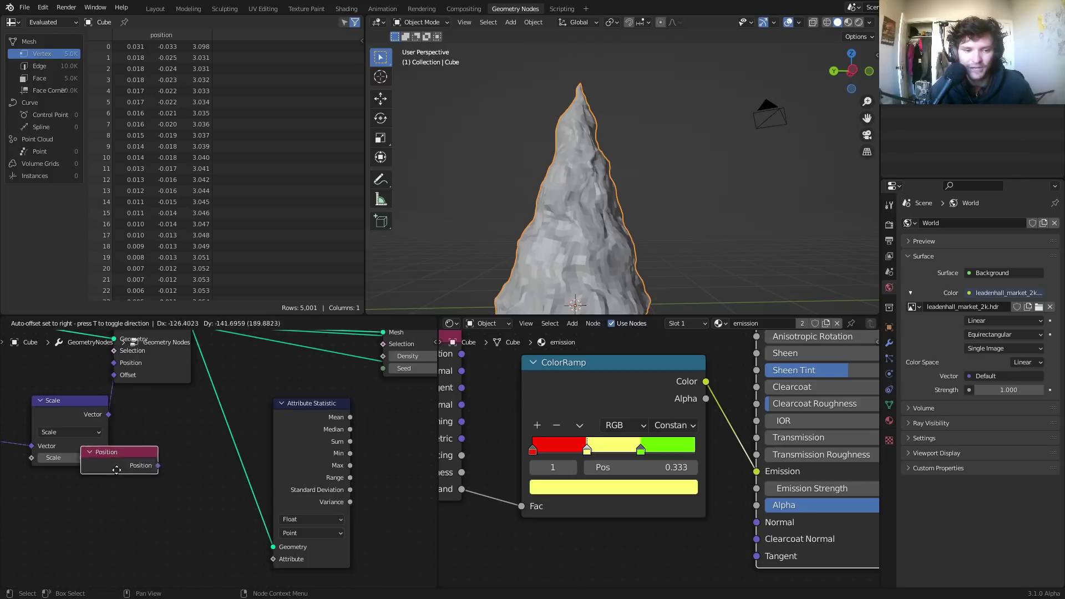
click(44, 501)
Step: Add a Separate XYZ node fed by Position and link its Z output to the Attribute Statistic node's Attribute input
key(shift+a)
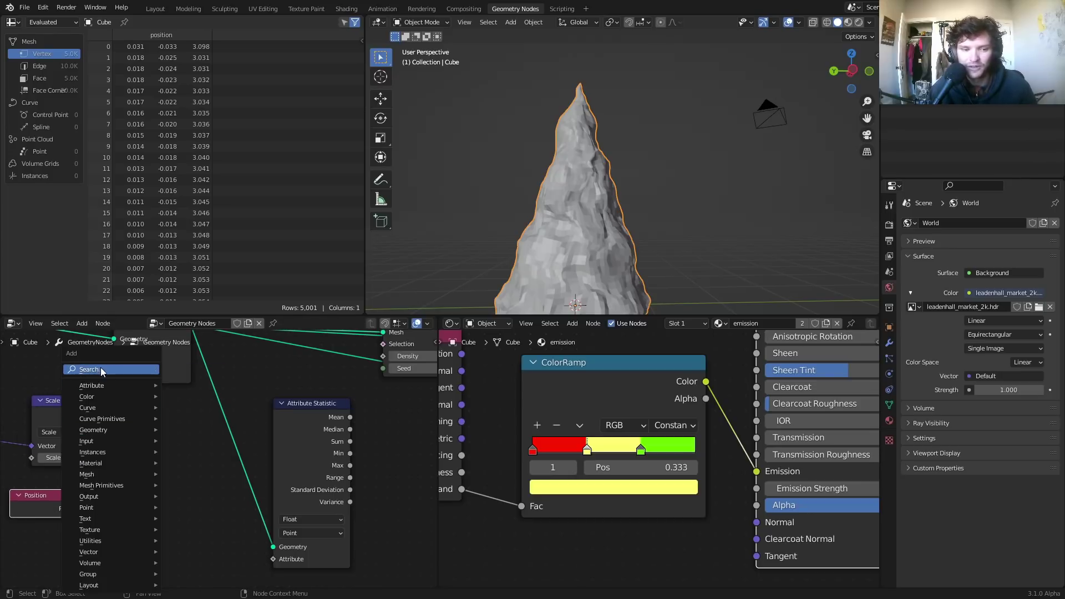
click(101, 367)
text(se)
click(134, 432)
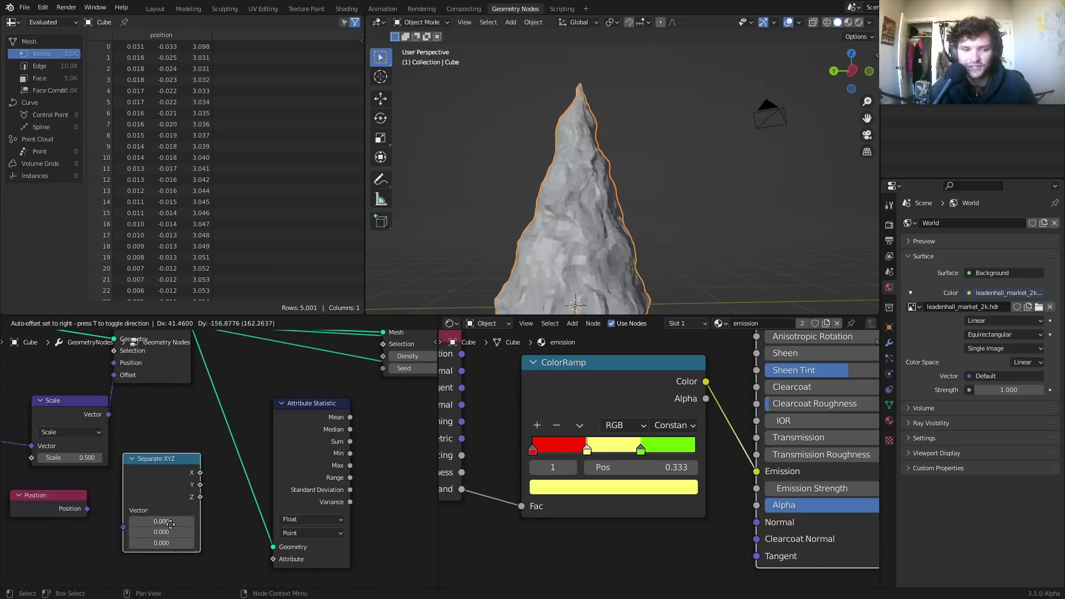
click(183, 477)
drag(87, 508, 147, 521)
drag(224, 506, 274, 559)
Step: Add a Combine XYZ node and link the Attribute Statistic node's Max output to its Z input
scroll(266, 510, down, 3)
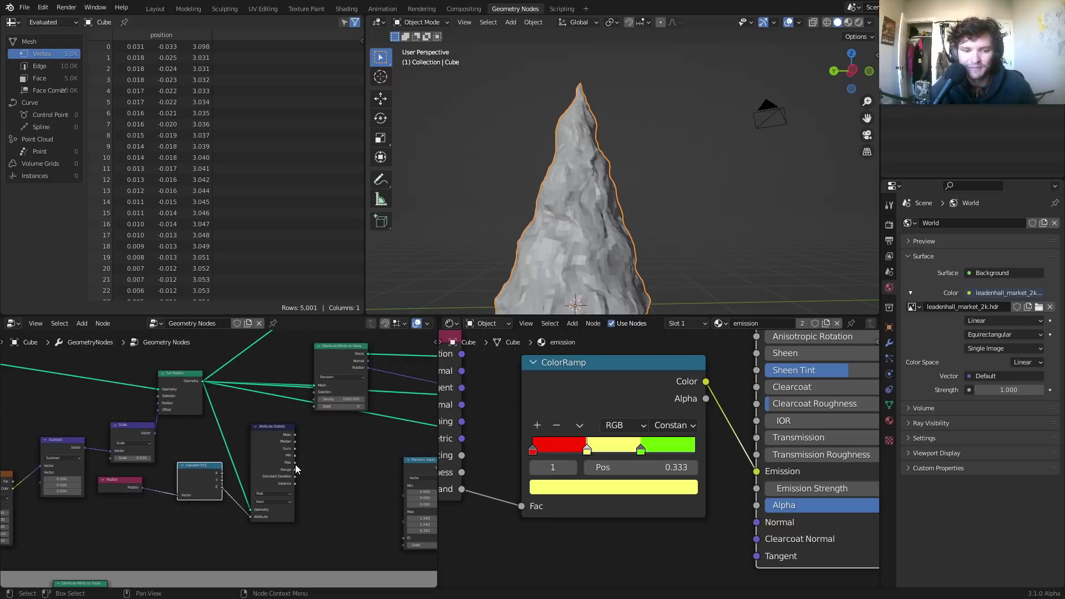
scroll(295, 464, up, 2)
key(shift+a)
click(205, 370)
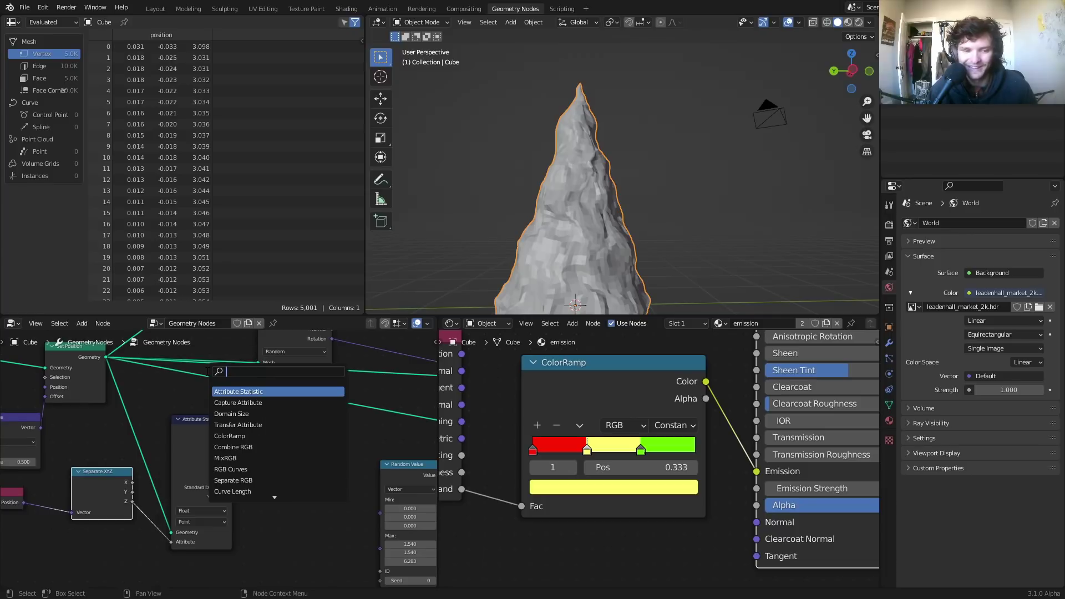
text(combine)
key(Down)
key(Return)
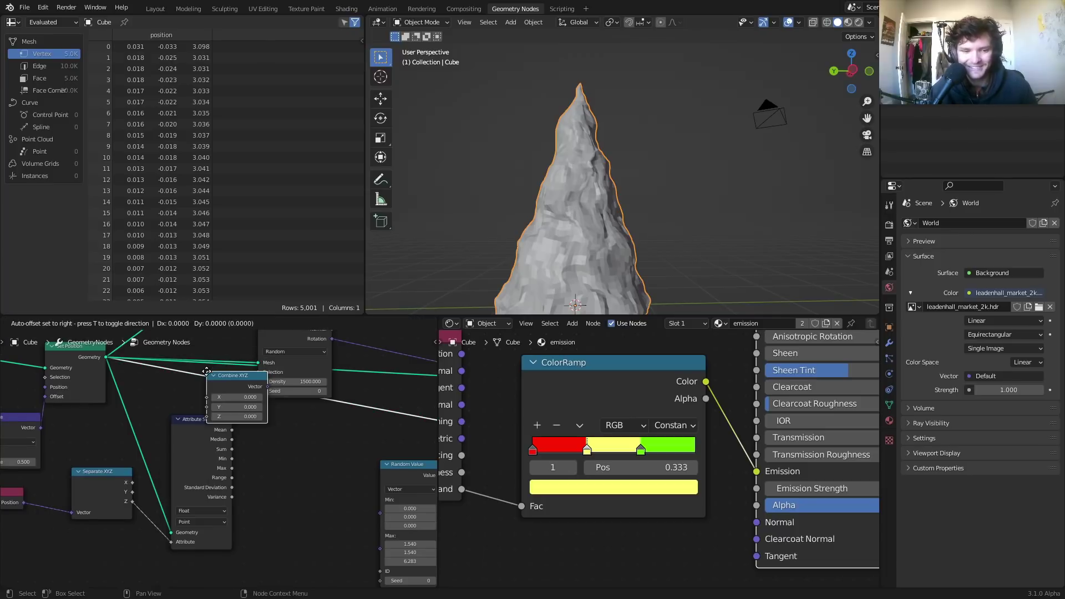
click(294, 461)
scroll(222, 457, up, 2)
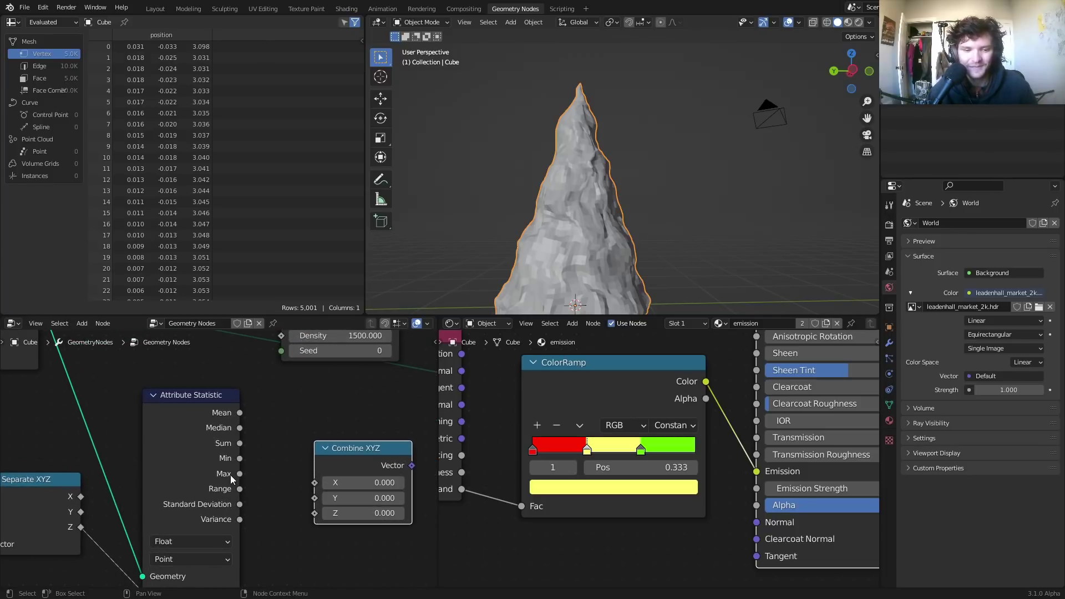
click(234, 474)
Step: Move the Combine XYZ node across the node tree to just above the star's Transform node
scroll(274, 483, down, 6)
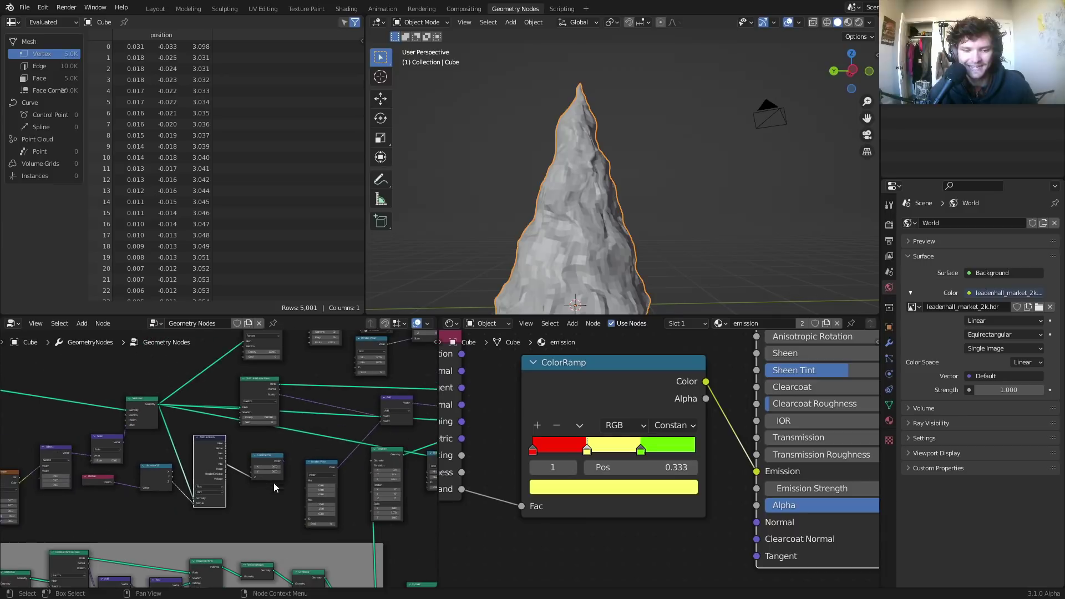
click(196, 471)
scroll(194, 473, down, 5)
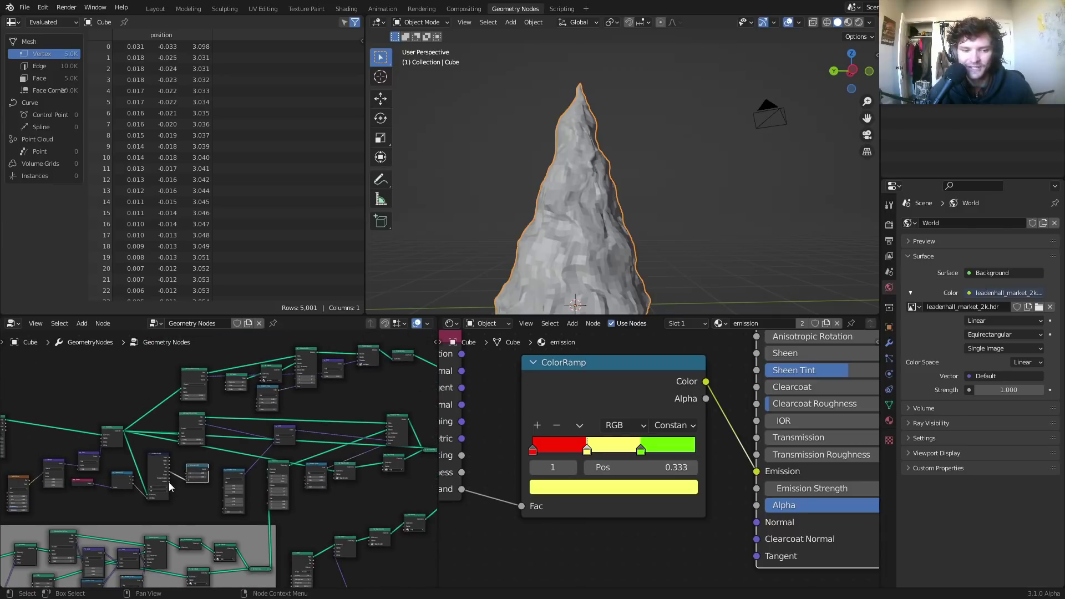
middle_drag(227, 459, 159, 459)
key(g)
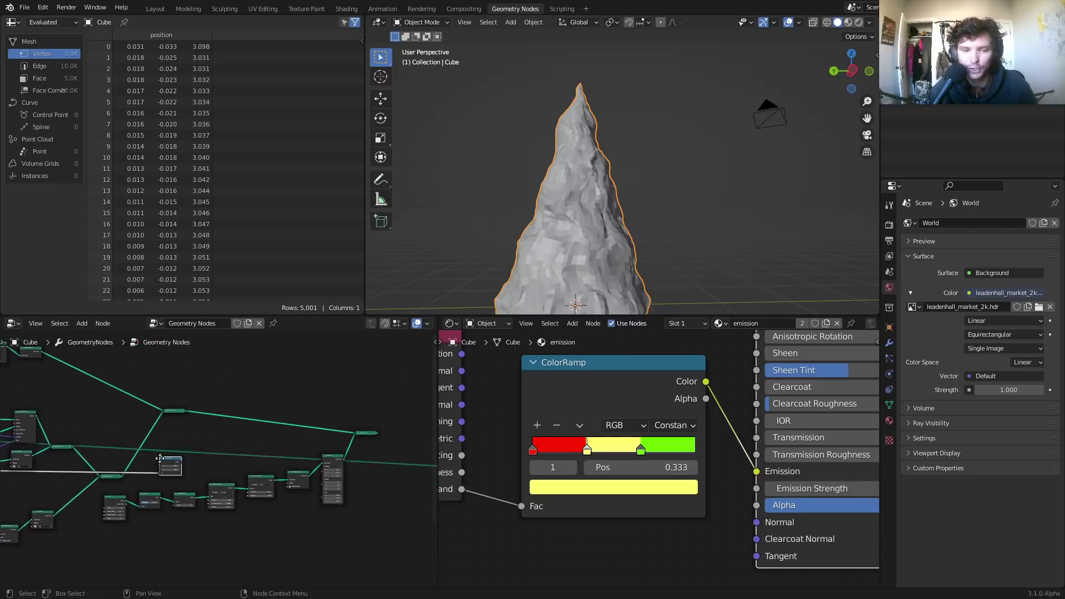
click(261, 441)
Step: Insert a duplicate of the star's Transform node before Join Geometry and link the Combine XYZ vector to its Translation
scroll(218, 461, up, 5)
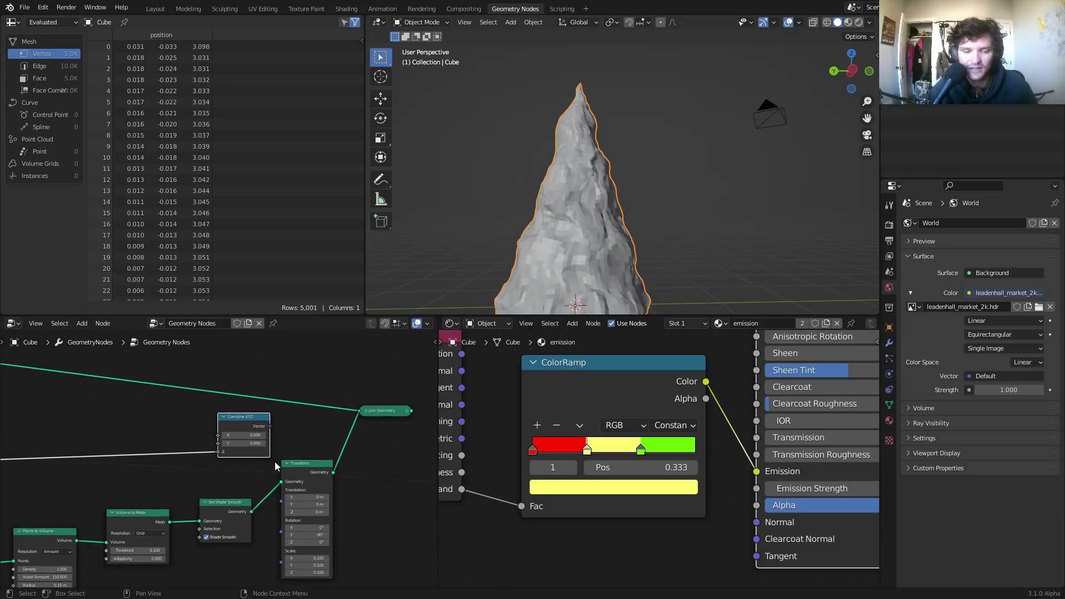
click(319, 471)
key(shift+d)
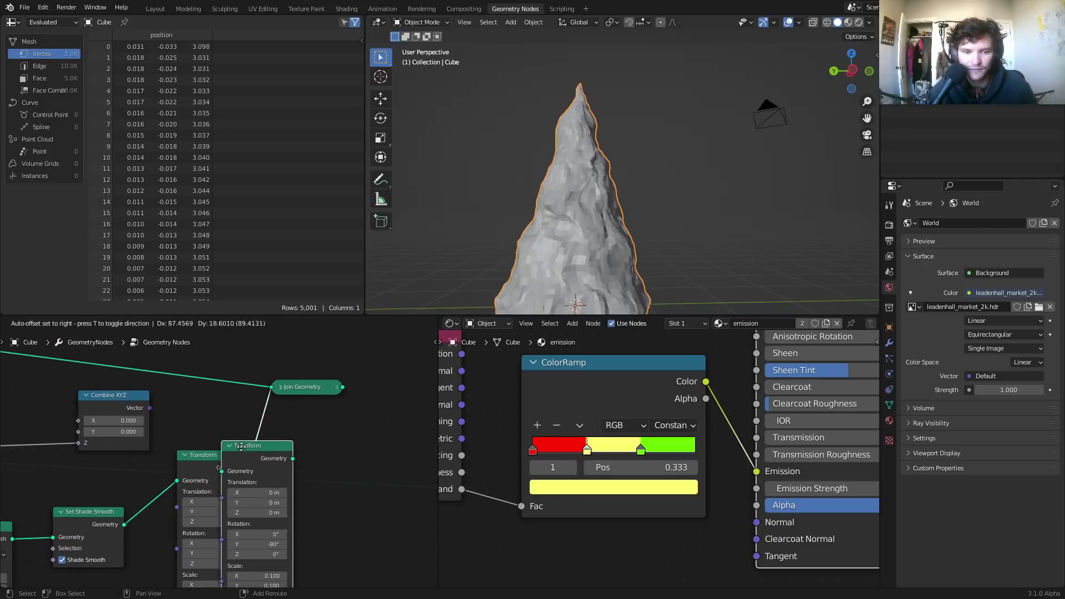
click(265, 434)
middle_drag(265, 435, 220, 444)
drag(104, 418, 243, 485)
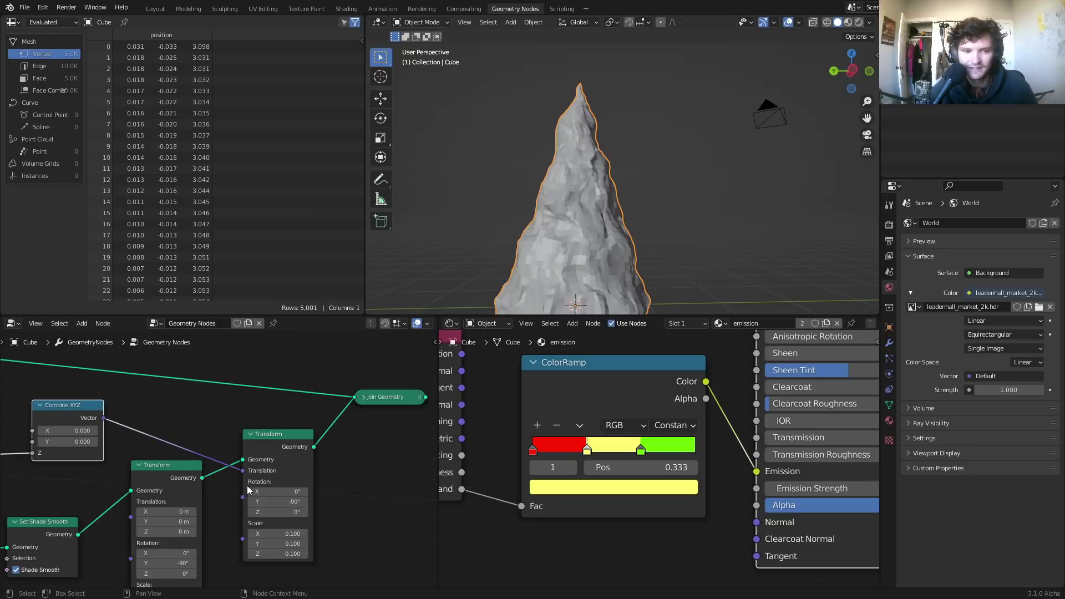
middle_drag(78, 445, 131, 437)
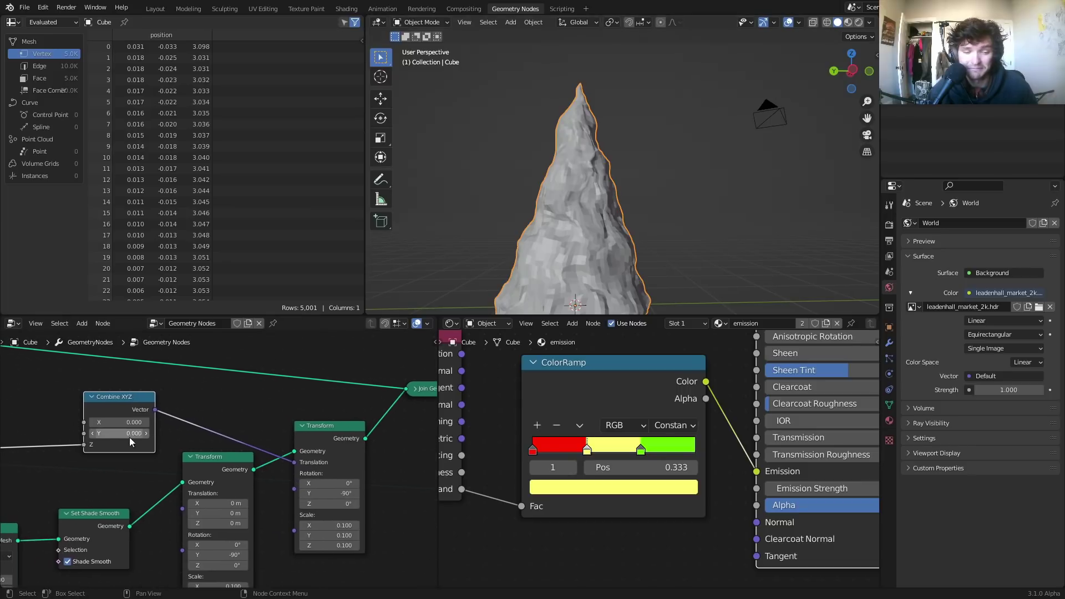
Step: Try raising the star with a Vector Math Add node between Combine XYZ and the last Transform node, and remove the node
key(shift+a)
mouse_move(135, 534)
click(221, 382)
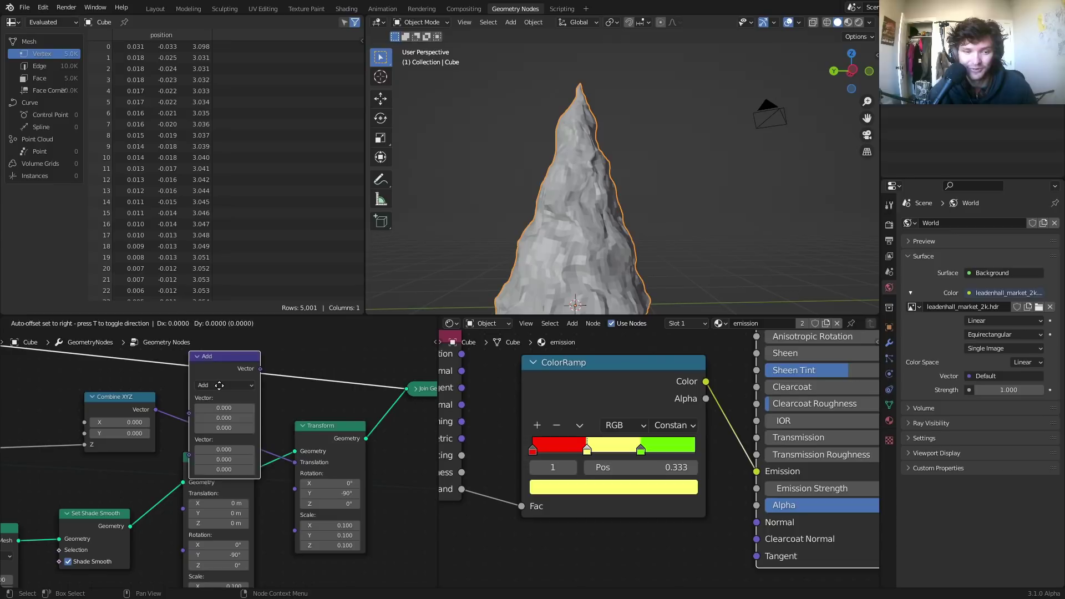
click(200, 410)
drag(227, 463, 262, 463)
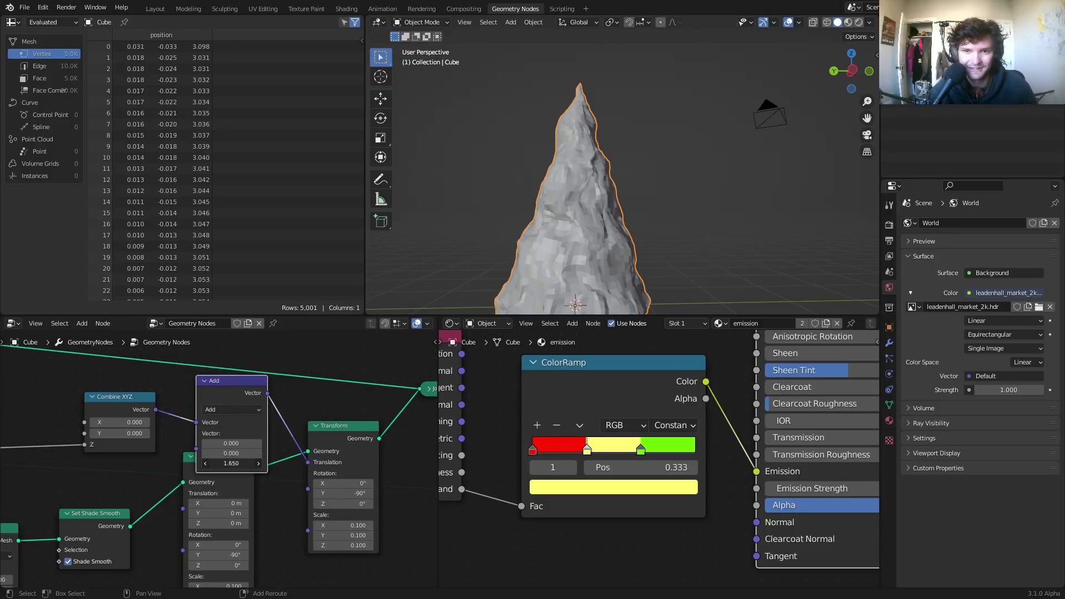
key(ctrl+z)
scroll(342, 420, down, 4)
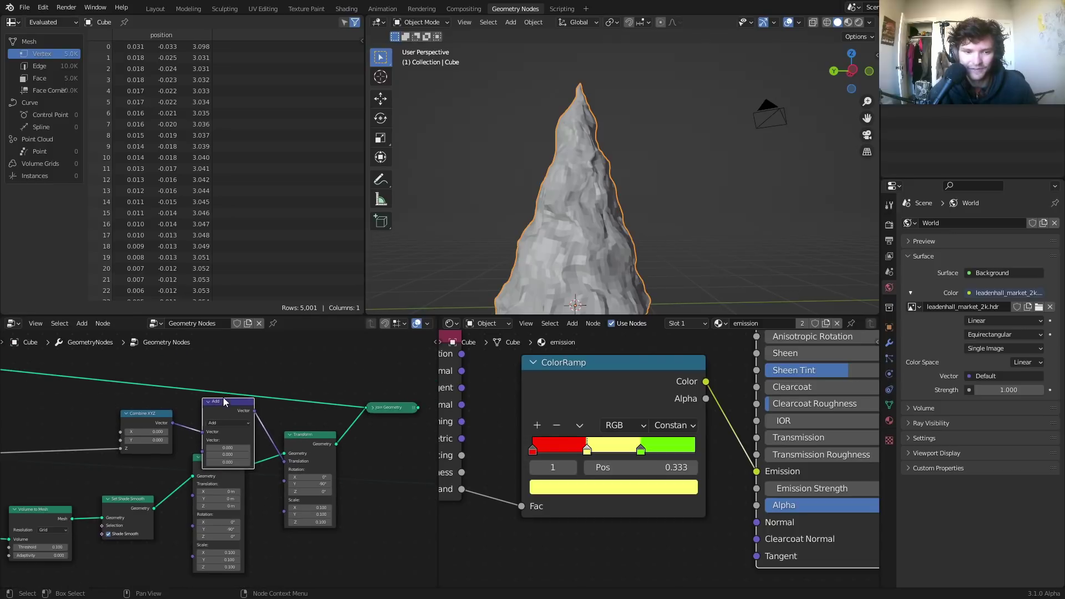
key(ctrl+x)
Step: Link the Join Geometry node's output to the Group Output and clear the object selection in the viewport
middle_drag(258, 413, 161, 413)
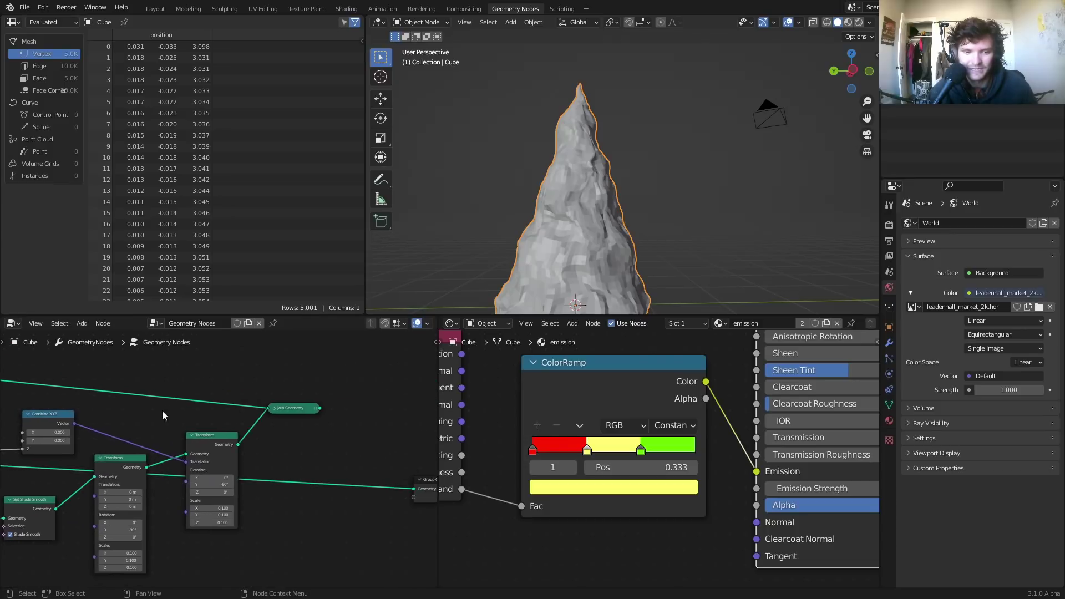
ctrl+shift+click(295, 407)
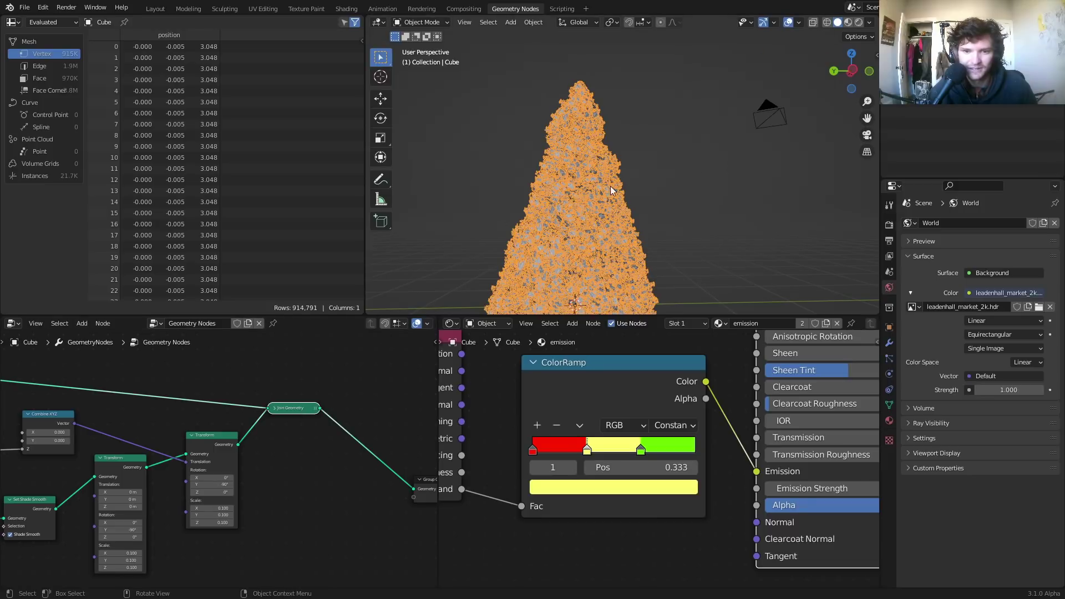
click(723, 153)
shift+middle_drag(626, 134, 616, 175)
scroll(574, 170, up, 4)
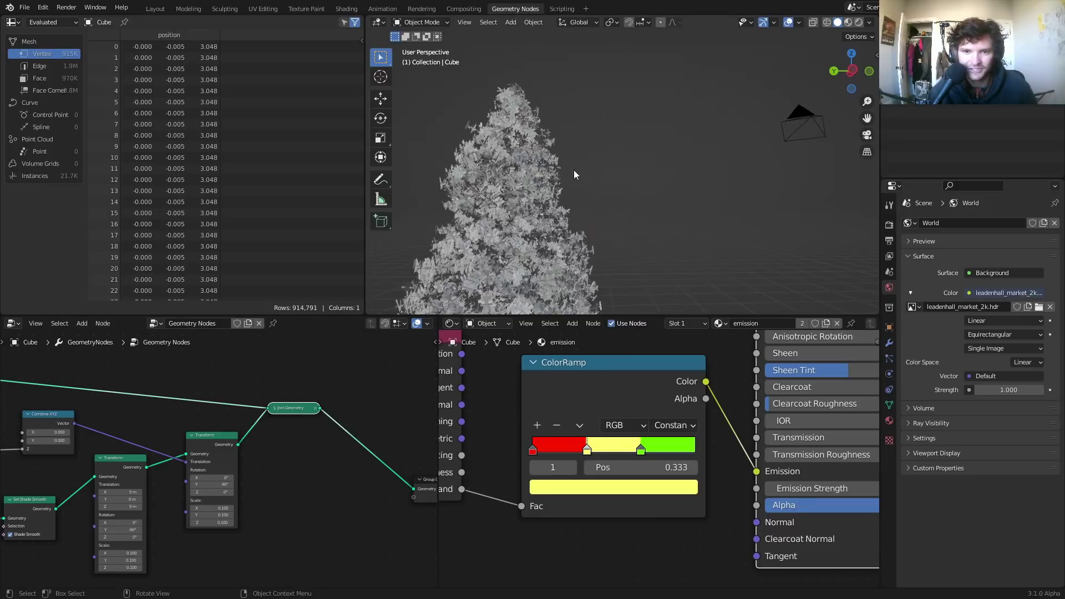
Step: Try a Vector Math Add node with a Z offset of 2.030 after Combine XYZ, and dissolve the node
middle_drag(55, 424, 161, 418)
key(shift+a)
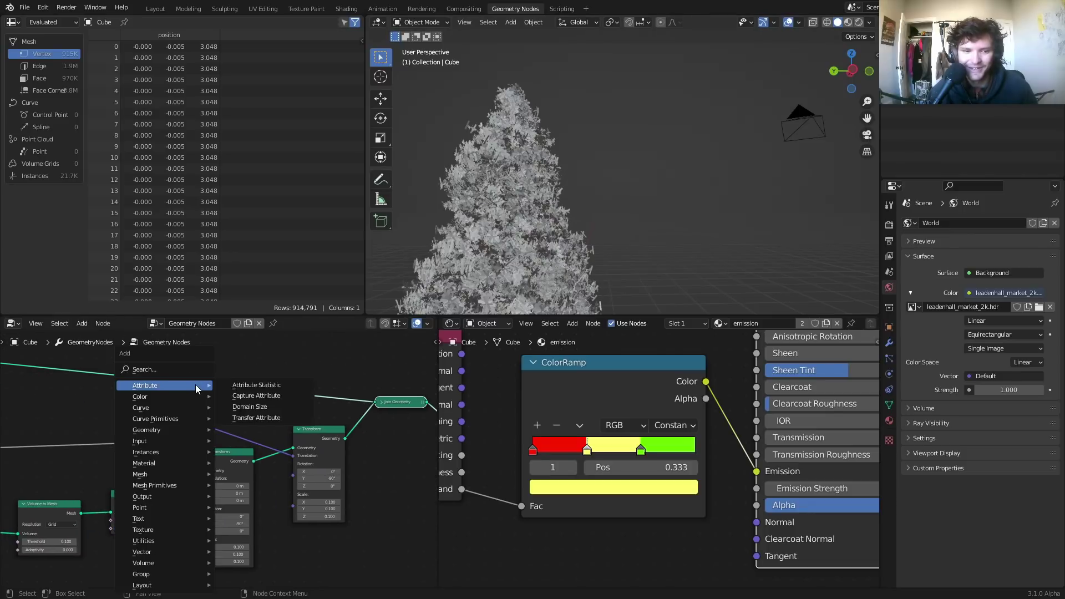
text(vec)
click(206, 397)
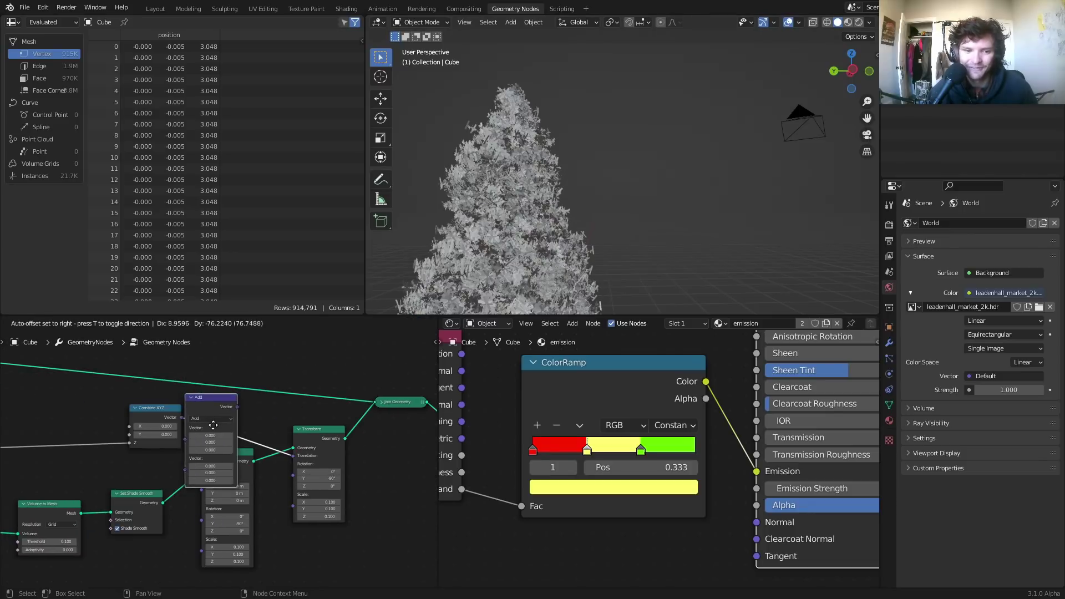
click(237, 453)
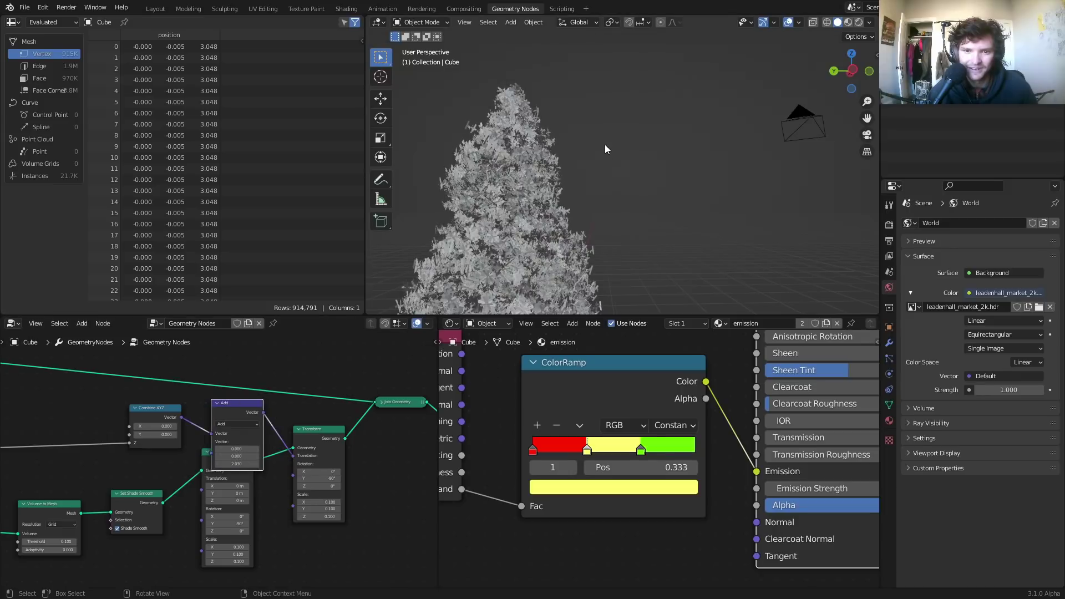
scroll(605, 144, down, 3)
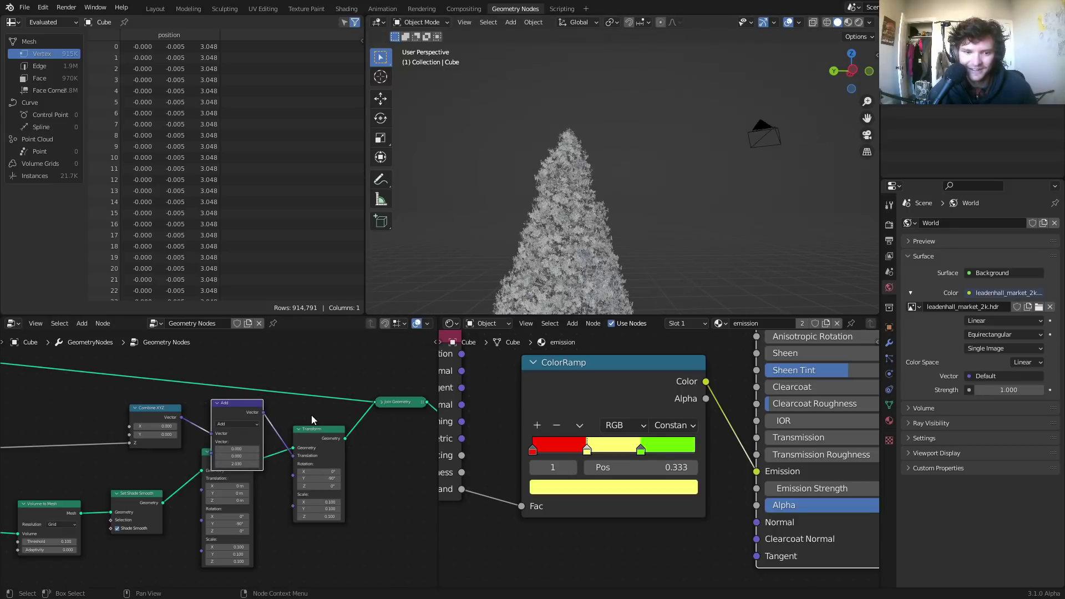
scroll(222, 449, up, 2)
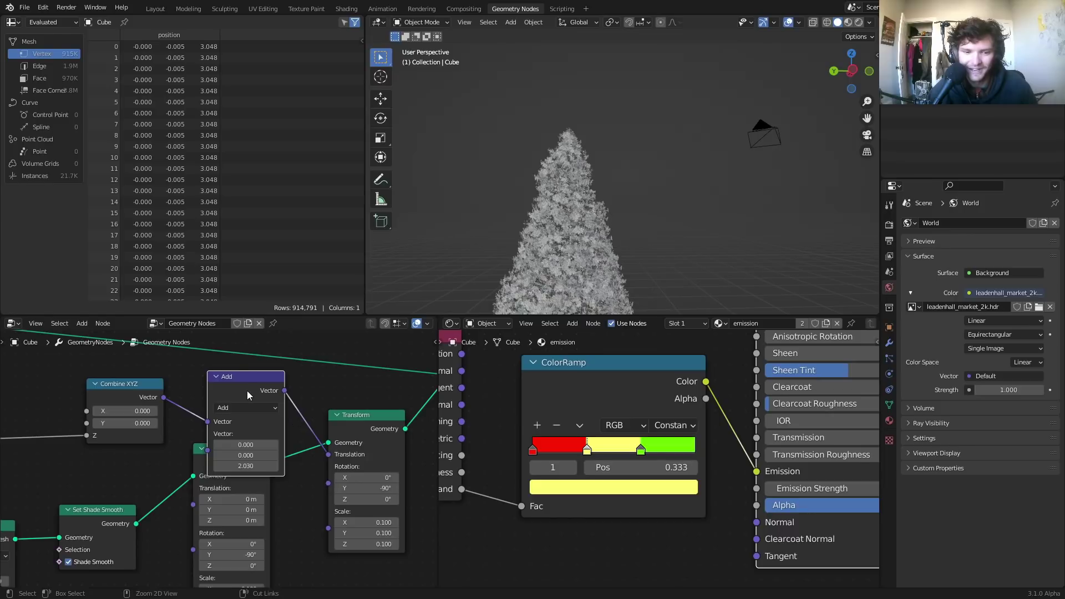
key(ctrl+x)
Step: Set the last Transform node's rotation to 0° and its scale to 1 on all axes
drag(373, 480, 371, 498)
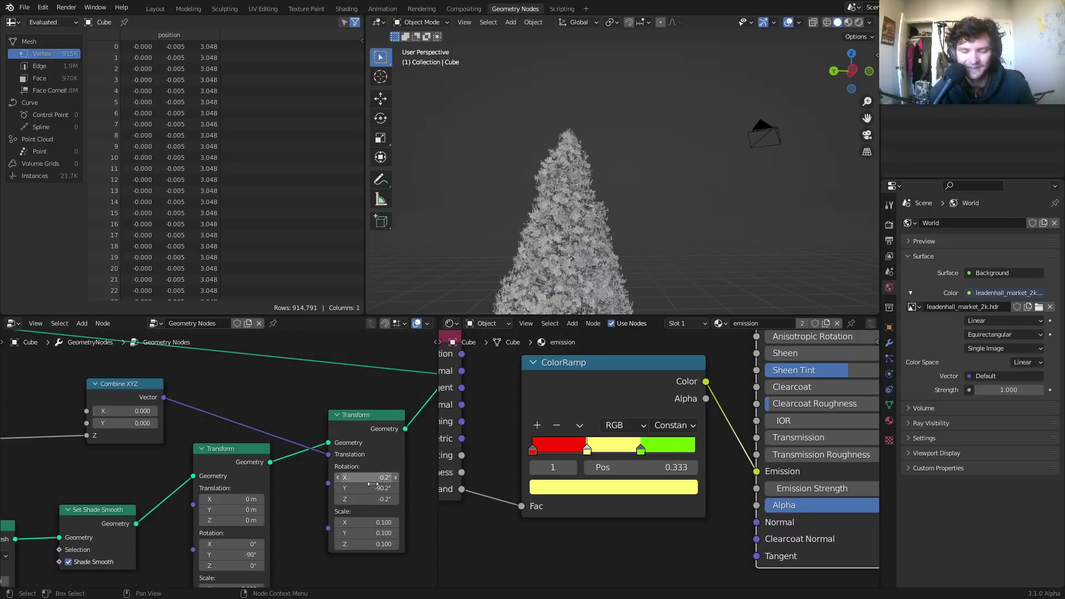
click(371, 478)
click(407, 527)
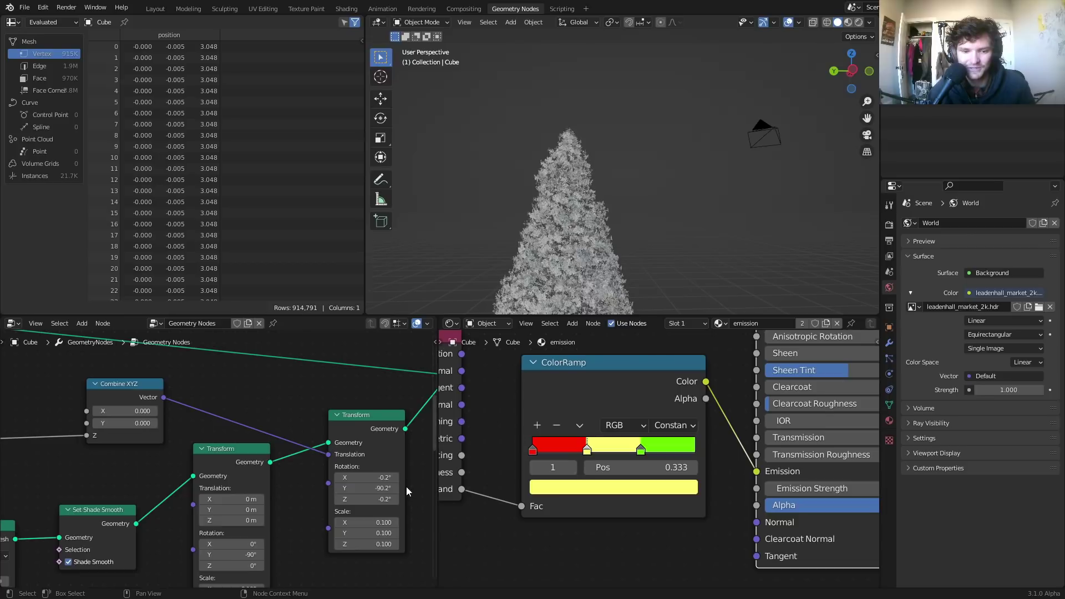
drag(379, 478, 383, 544)
key(Return)
text(0)
key(Return)
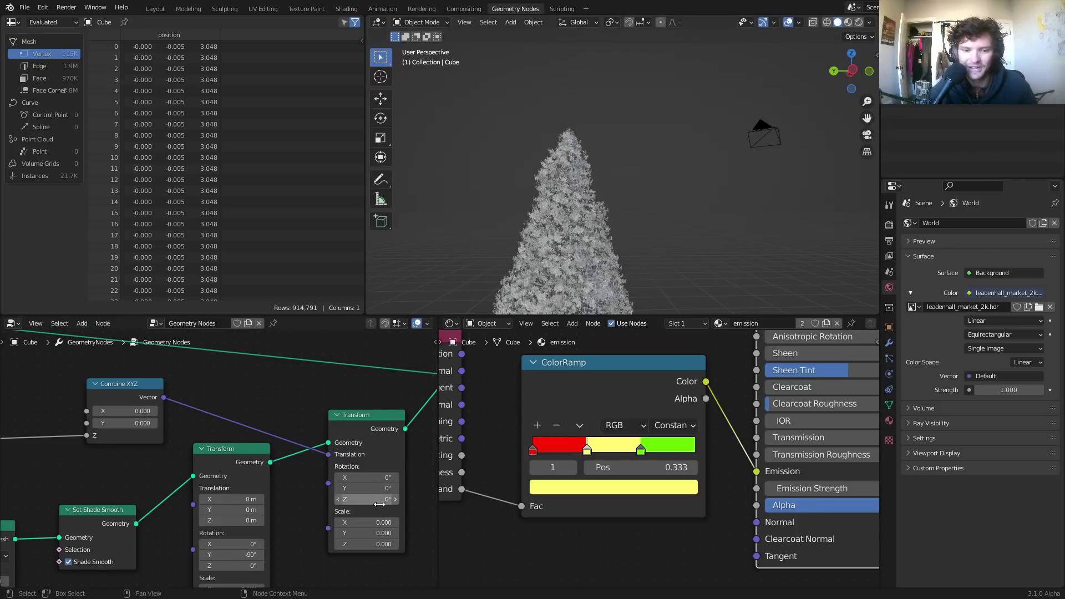
drag(382, 523, 382, 545)
text(1)
key(Return)
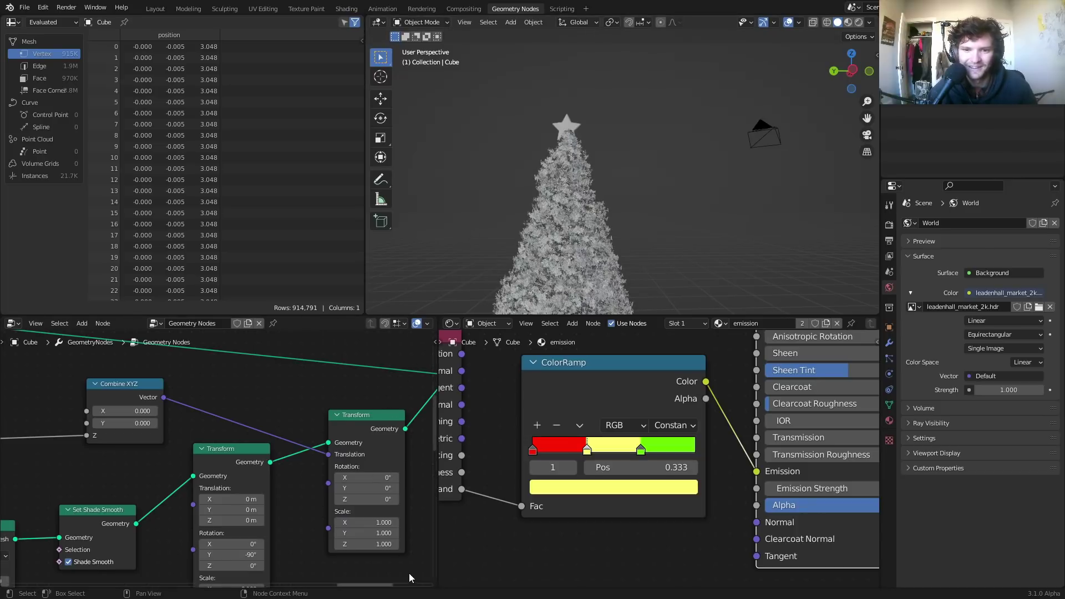
Step: Add a Vector Math node beside the star's Transform nodes and delete it
scroll(566, 140, up, 3)
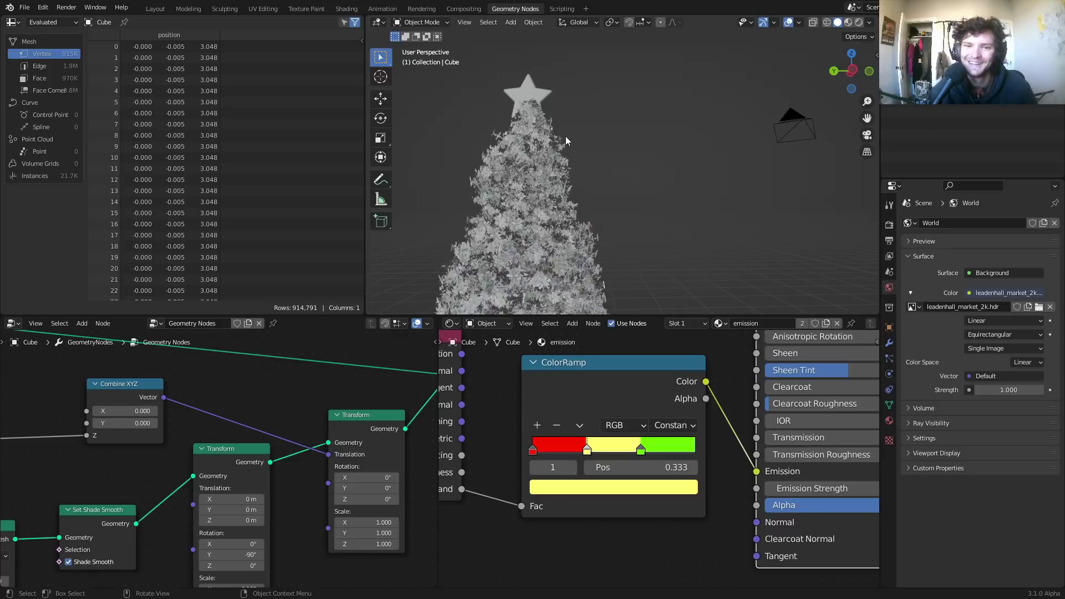
key(shift+a)
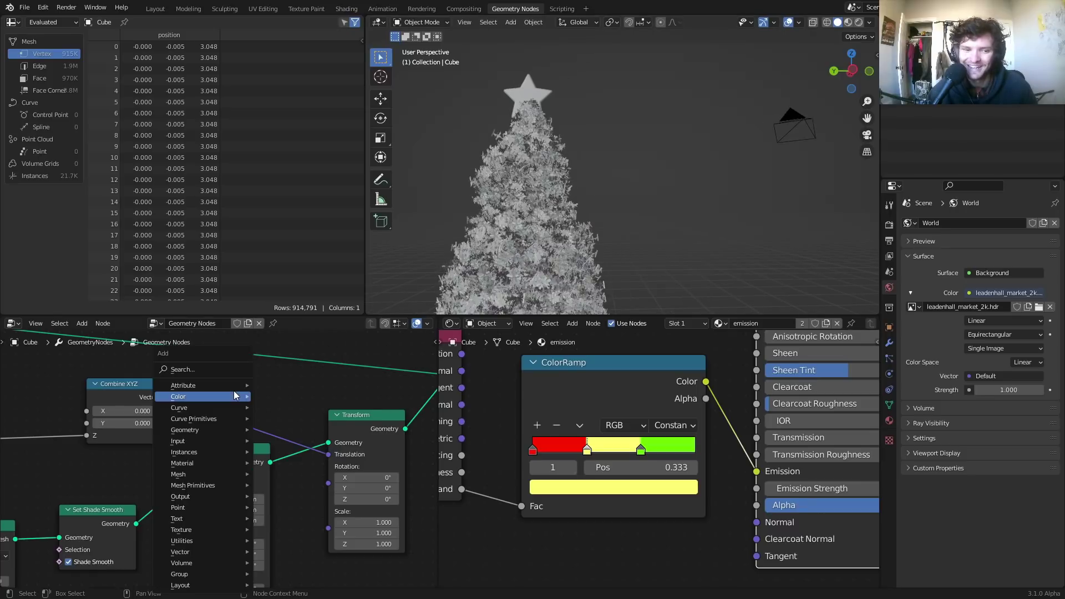
click(205, 368)
text(vec)
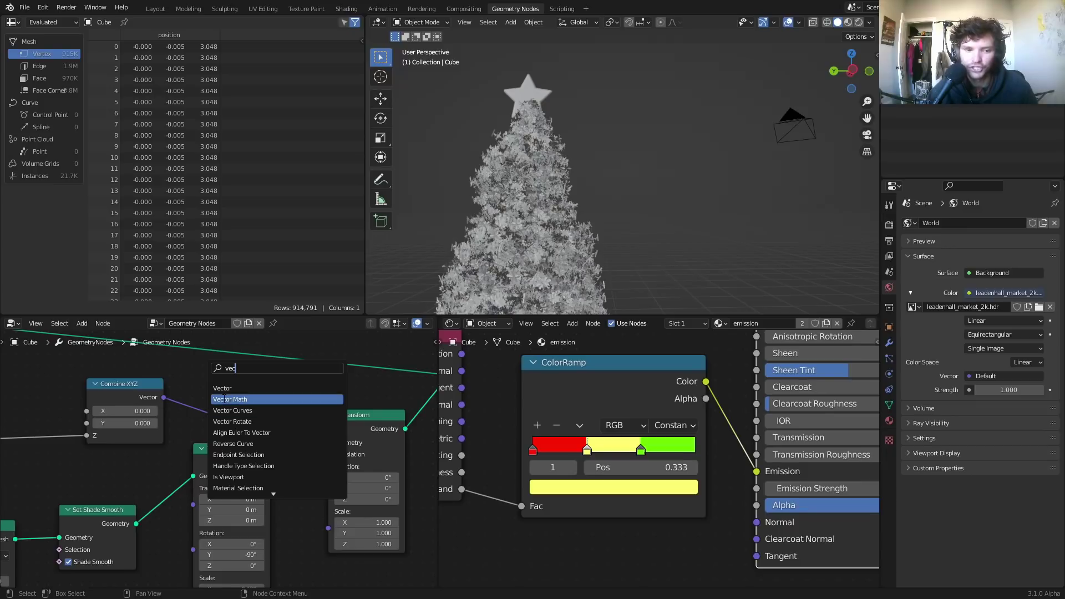
click(223, 399)
click(316, 487)
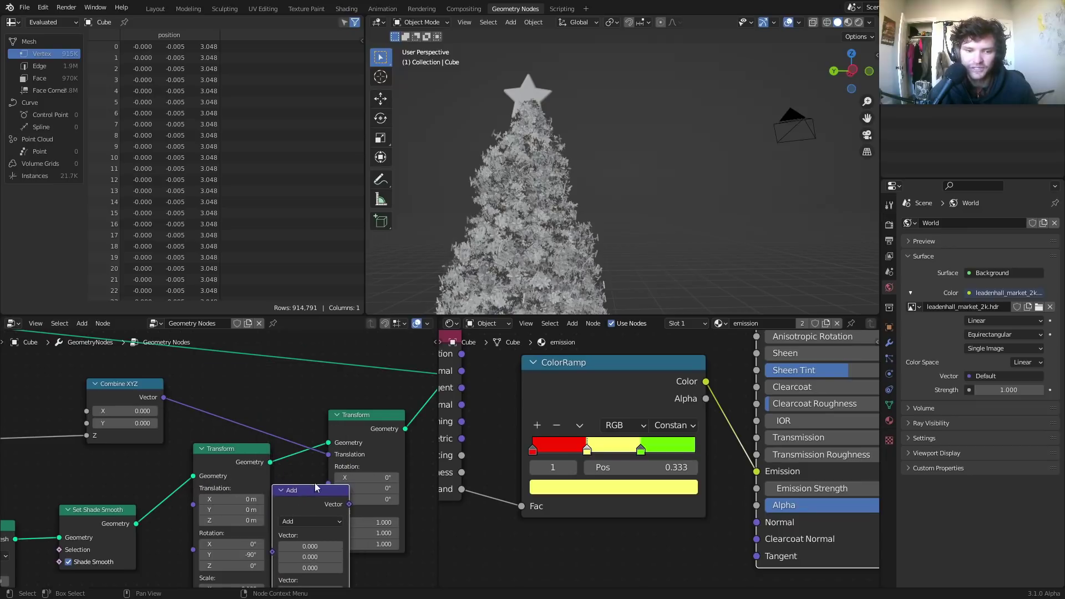
key(x)
Step: Insert a new Transform node between the star's two Transform nodes and set its Z translation to 0.12 m
scroll(327, 402, down, 1)
key(shift+a)
click(292, 370)
text(tr)
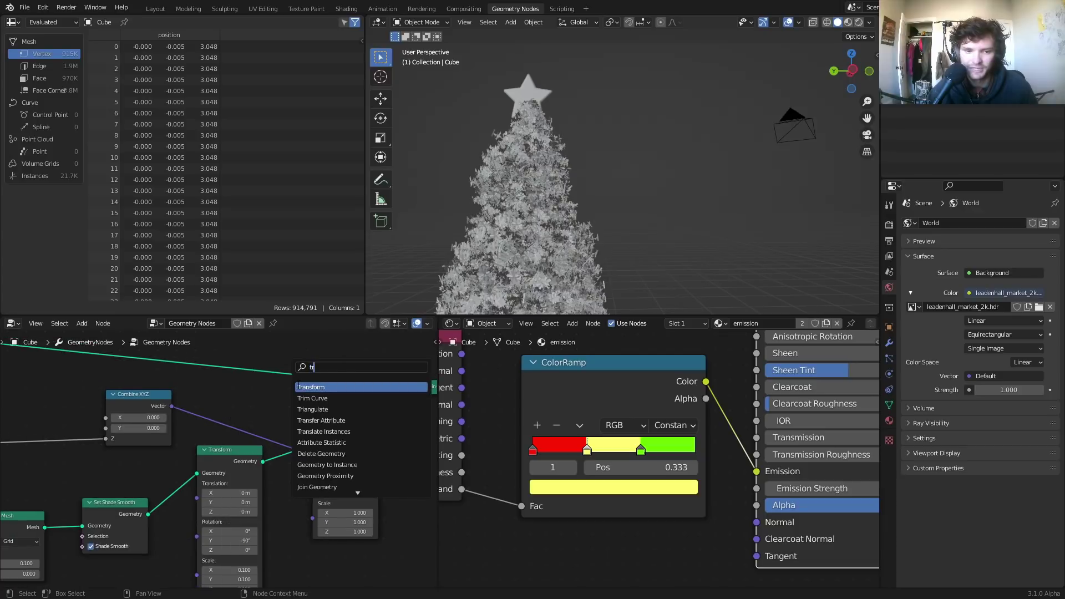
click(309, 387)
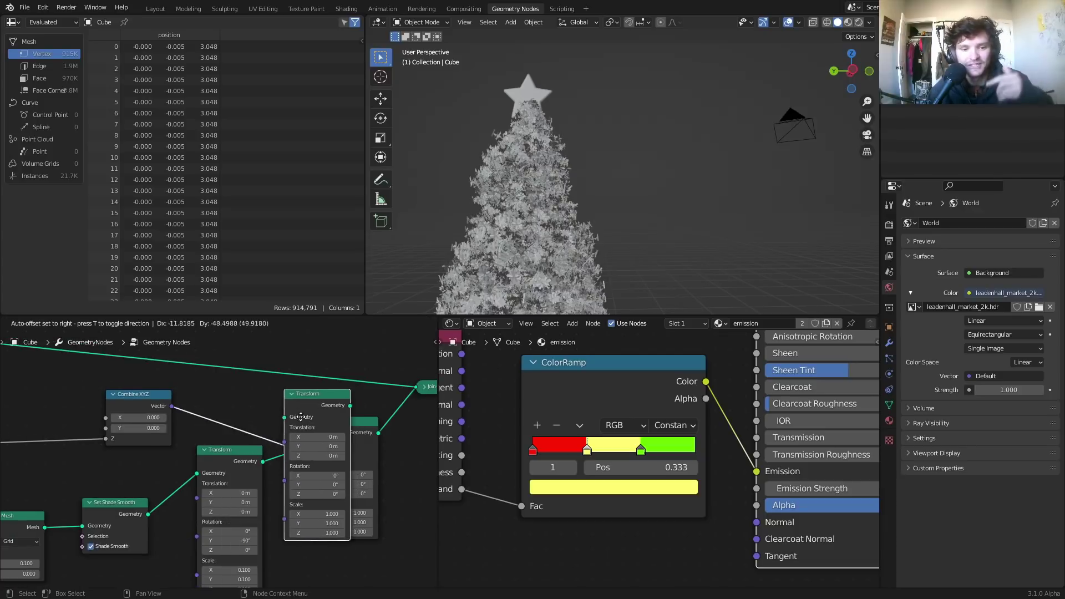
click(298, 478)
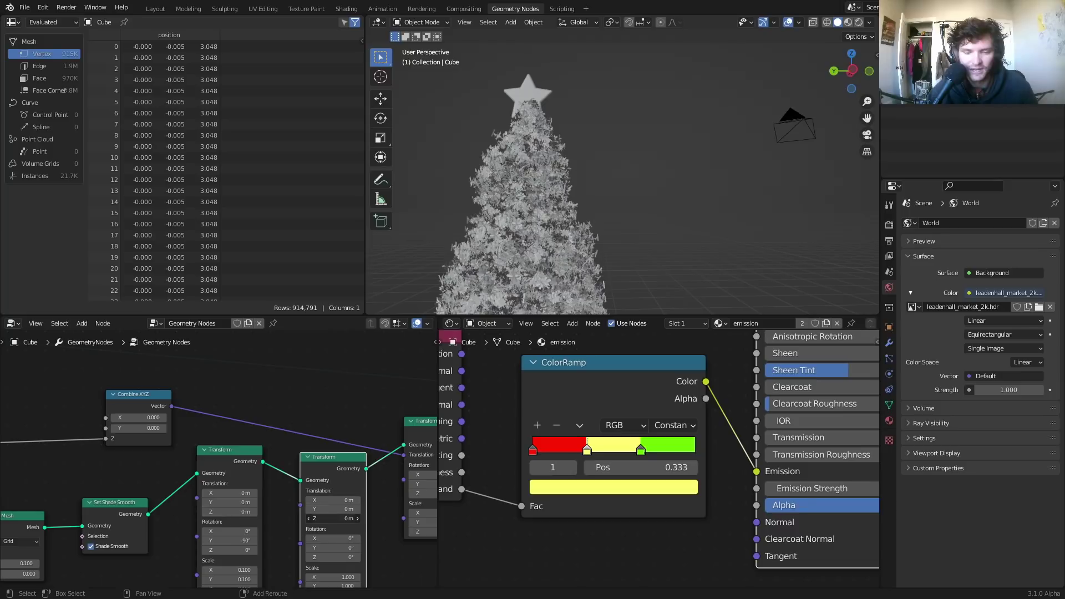
drag(333, 518, 353, 518)
middle_drag(511, 191, 540, 194)
scroll(541, 195, down, 5)
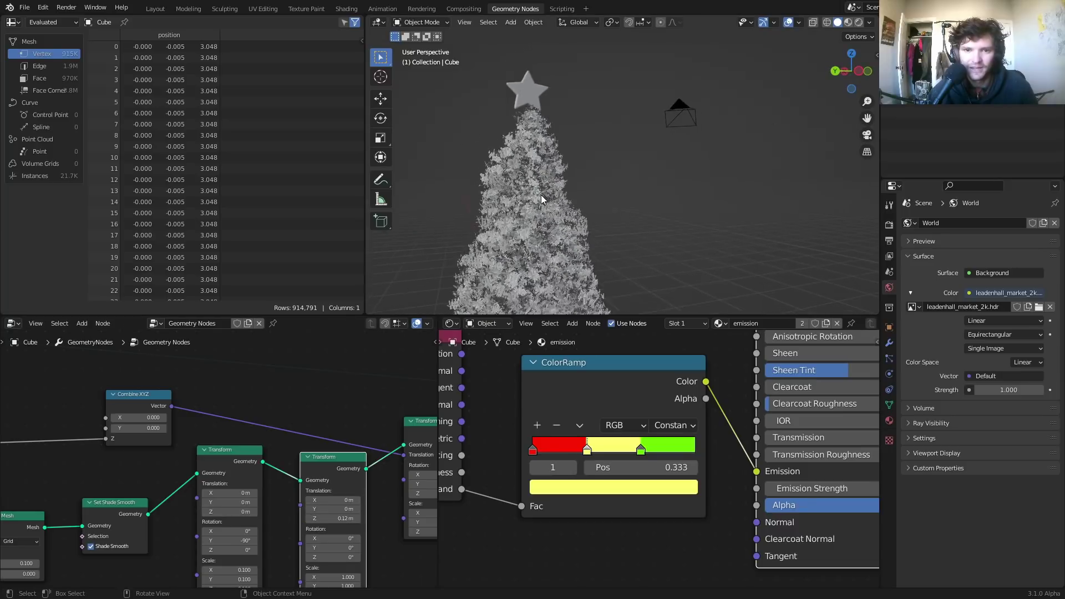
scroll(541, 196, down, 1)
middle_drag(638, 194, 605, 191)
scroll(266, 451, down, 5)
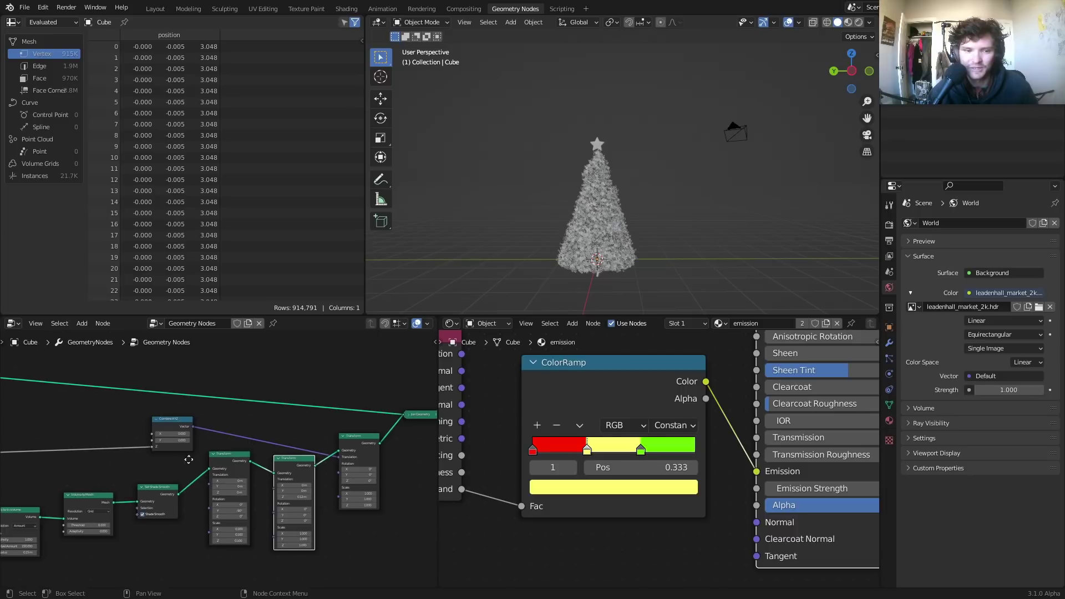
Step: Test the star's placement with the cone's noise displacement Scale at 1.400, and undo the change
middle_drag(188, 457, 383, 447)
middle_drag(166, 452, 243, 434)
scroll(338, 435, down, 5)
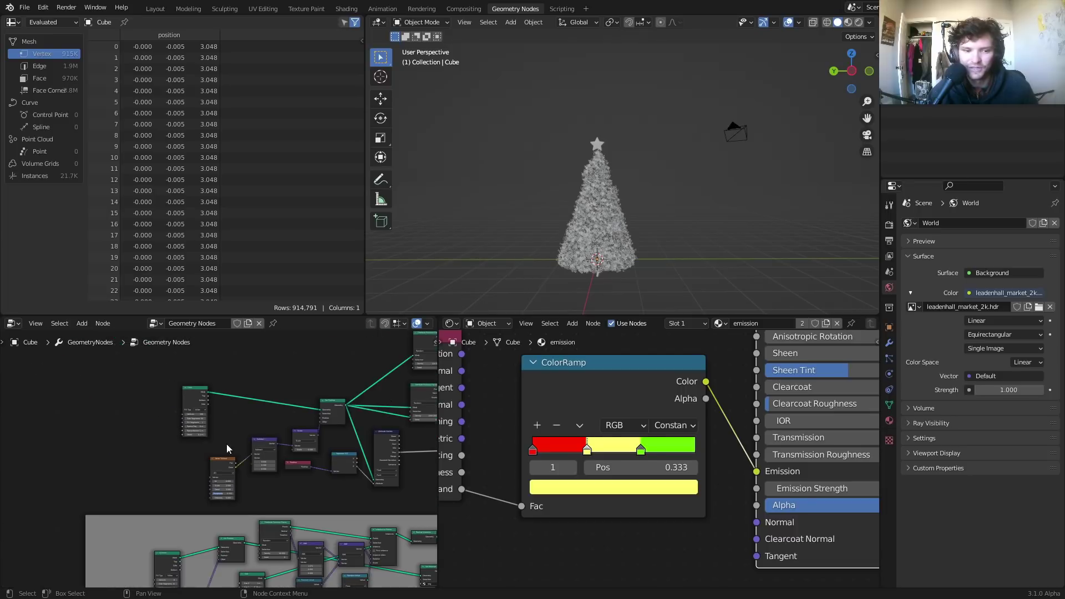
scroll(228, 447, up, 6)
scroll(166, 427, up, 1)
drag(166, 406, 194, 425)
scroll(230, 409, up, 1)
ctrl+scroll(190, 445, down, 8)
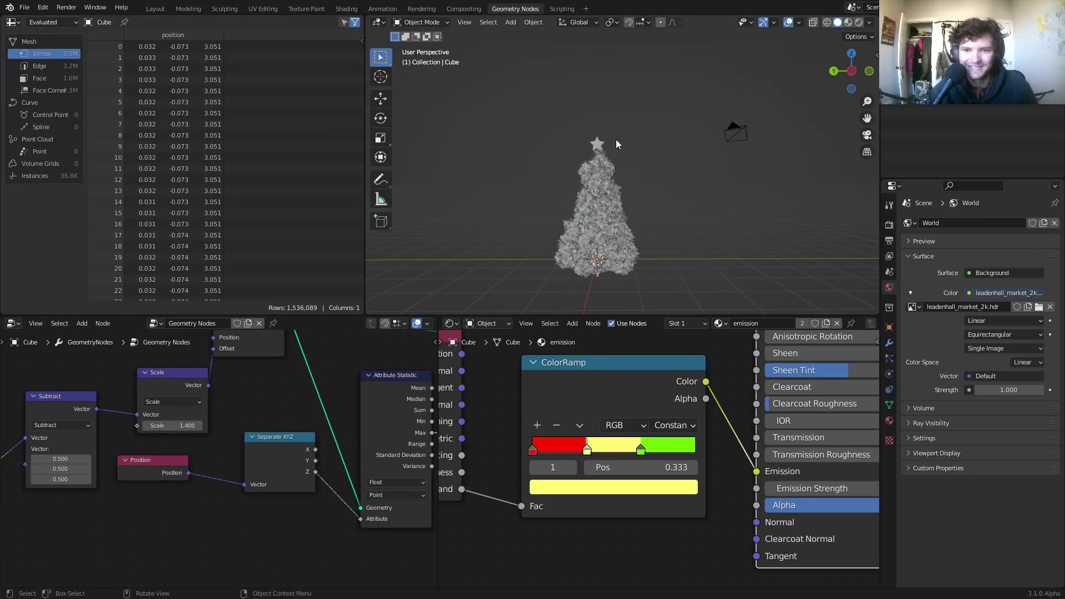
key(ctrl+z)
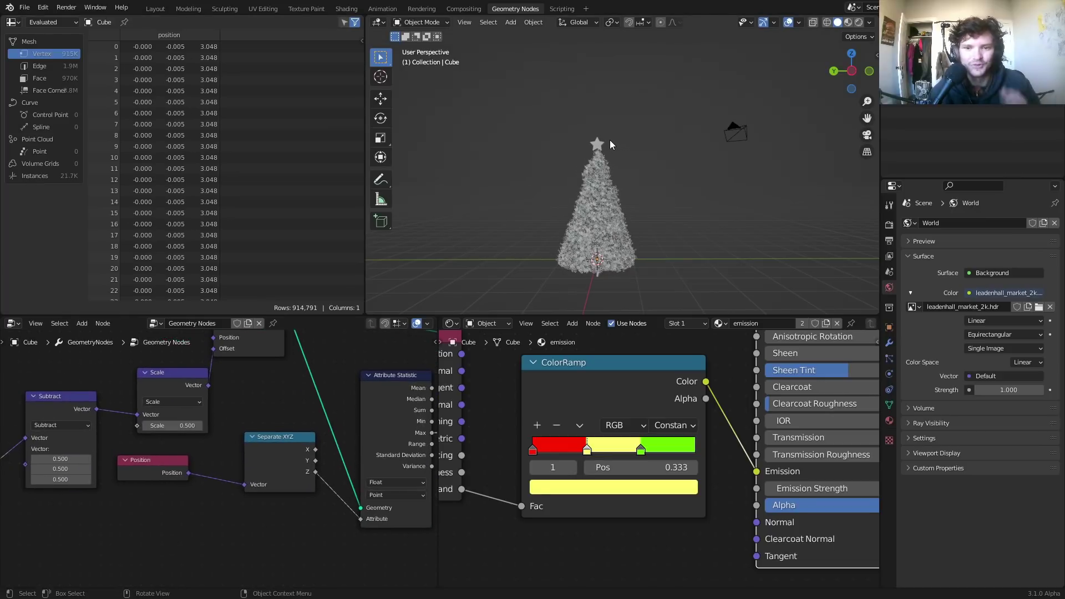
Step: Set the scale of the star's first Transform node to 0.06 on all axes
scroll(527, 444, down, 3)
scroll(306, 434, down, 3)
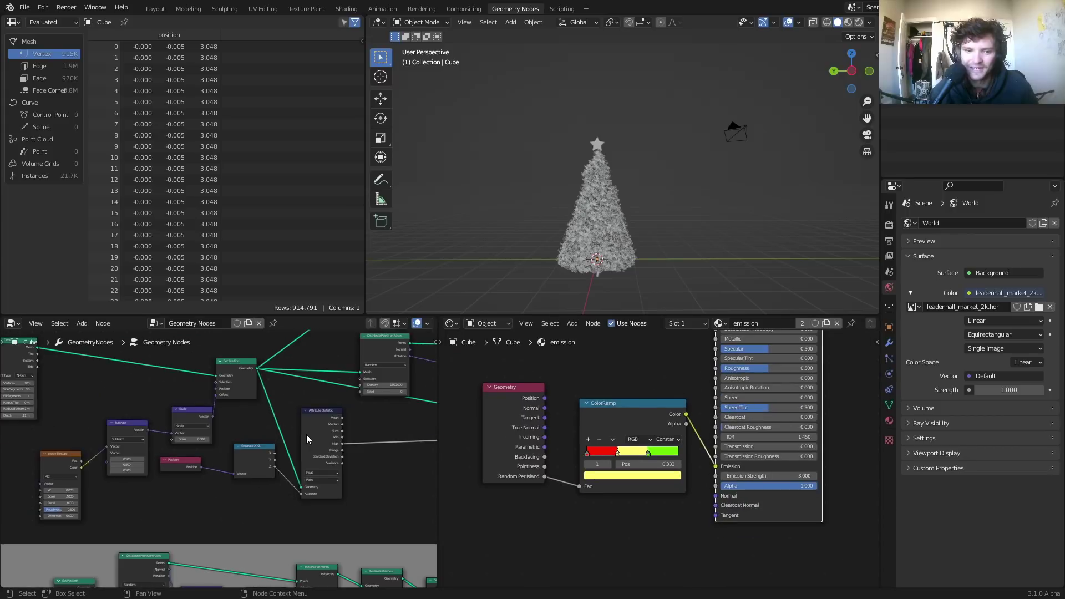
scroll(306, 434, down, 3)
scroll(171, 396, up, 6)
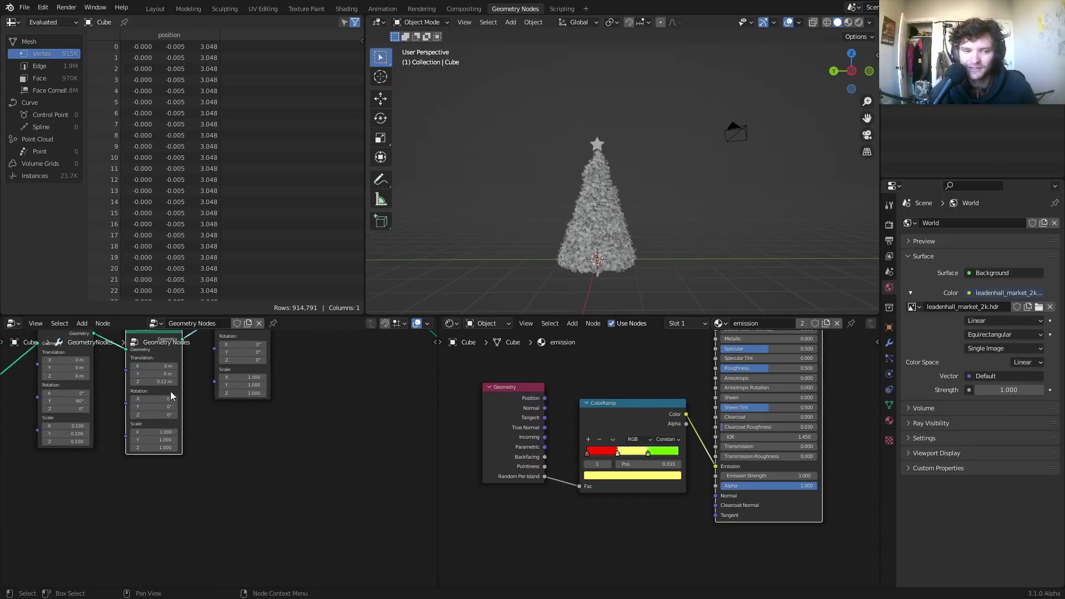
scroll(172, 395, up, 1)
middle_drag(171, 395, 310, 366)
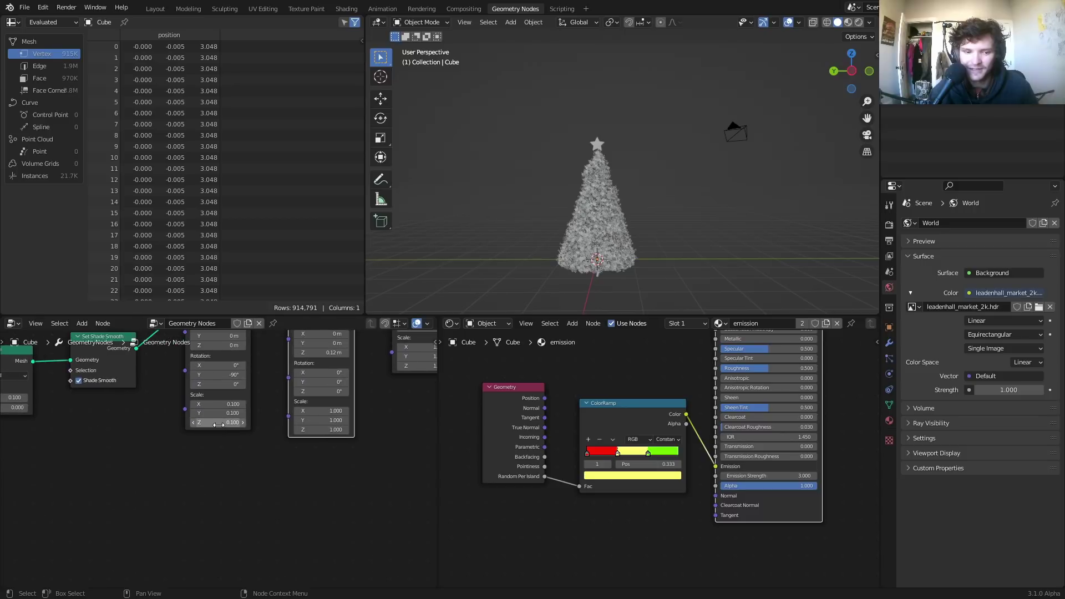
mouse_move(218, 424)
mouse_down()
mouse_move(219, 405)
mouse_move(221, 424)
mouse_up()
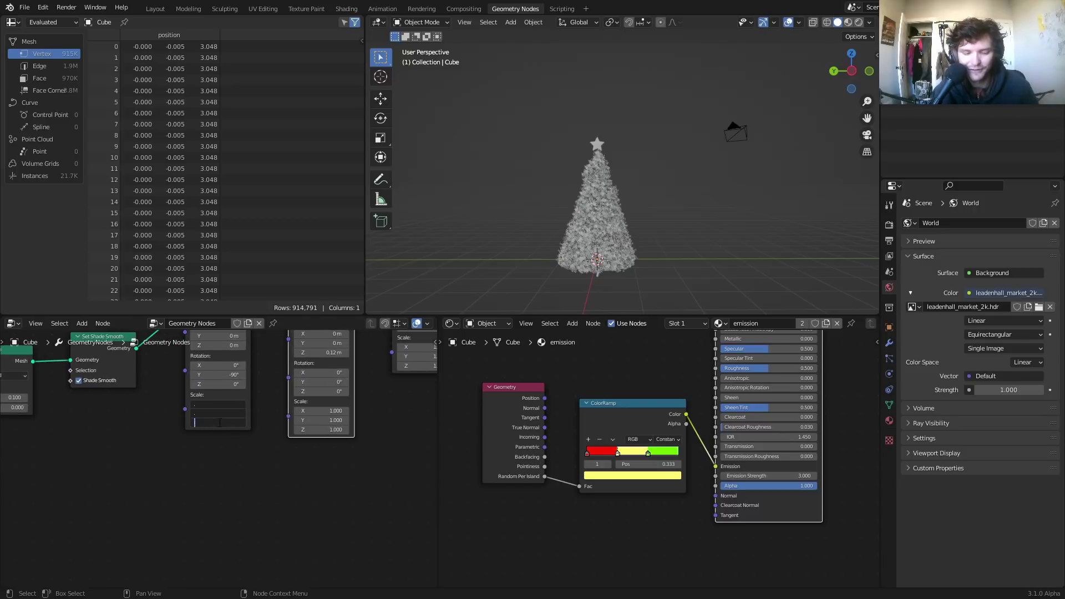
text(.06)
key(Return)
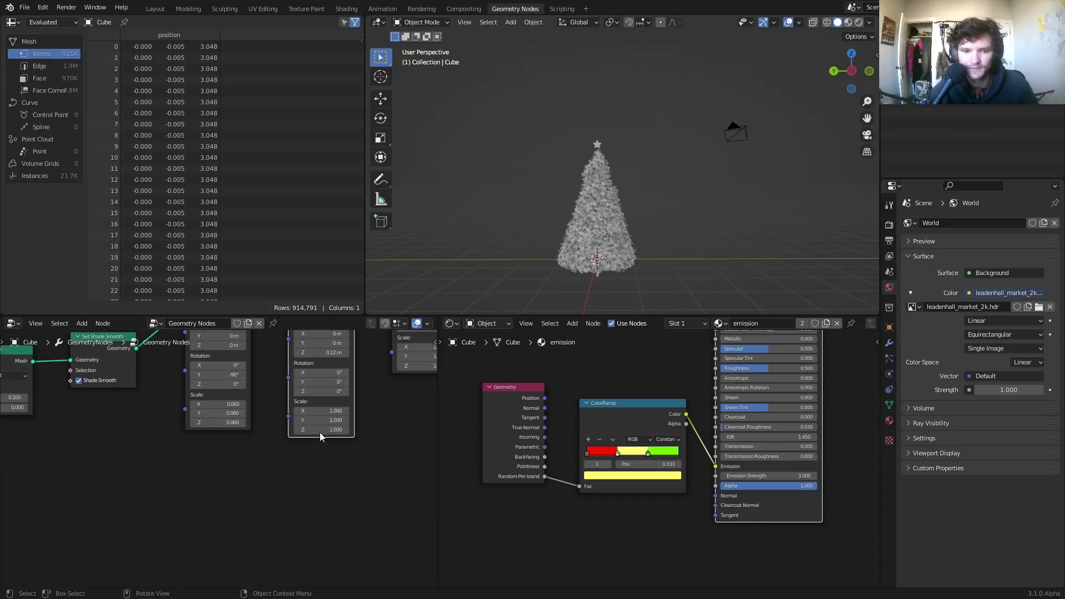
Step: Set the middle Transform node's translation to Y -0.01 m and Z 0.03 m, and switch the viewport to rendered shading
scroll(321, 427, up, 2)
middle_drag(320, 417, 396, 503)
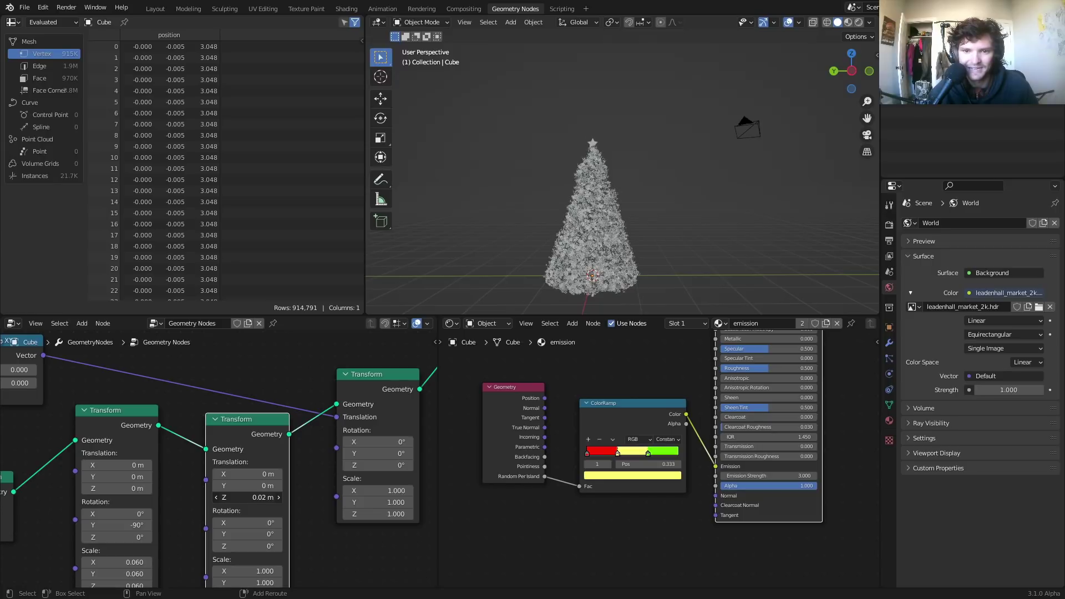
drag(255, 497, 261, 497)
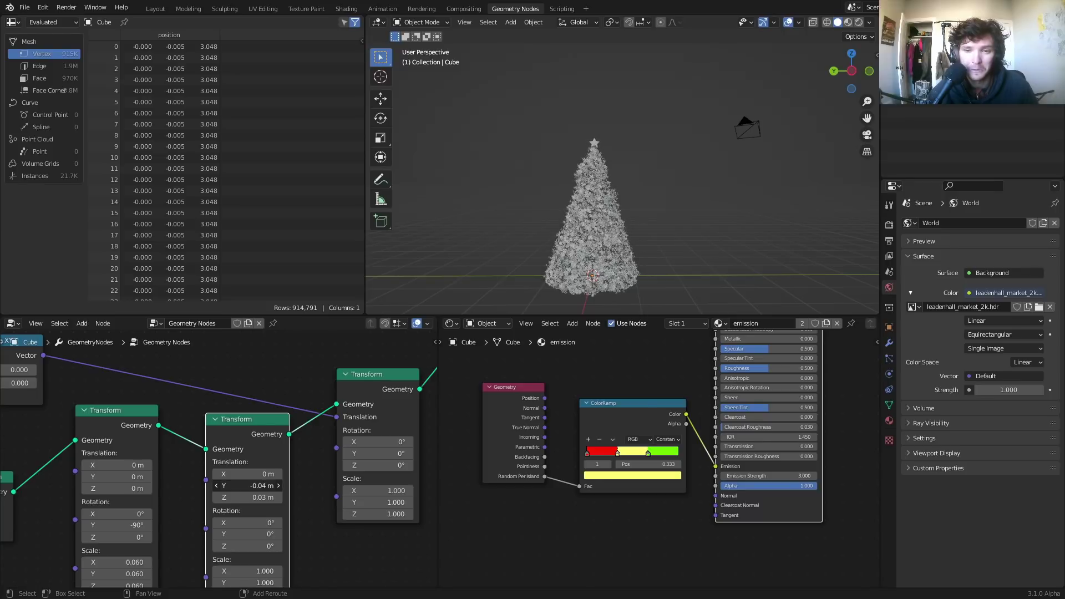
drag(250, 486, 266, 486)
click(857, 22)
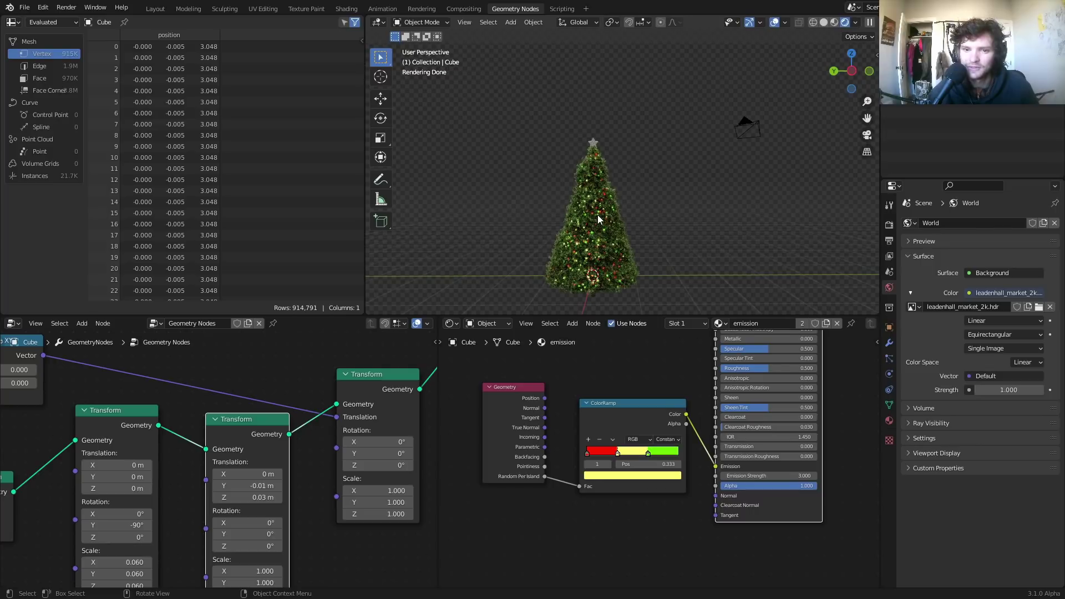
Step: Try the Star node with 7 points and check the star on top of the tree
middle_drag(598, 215, 617, 205)
scroll(220, 457, down, 3)
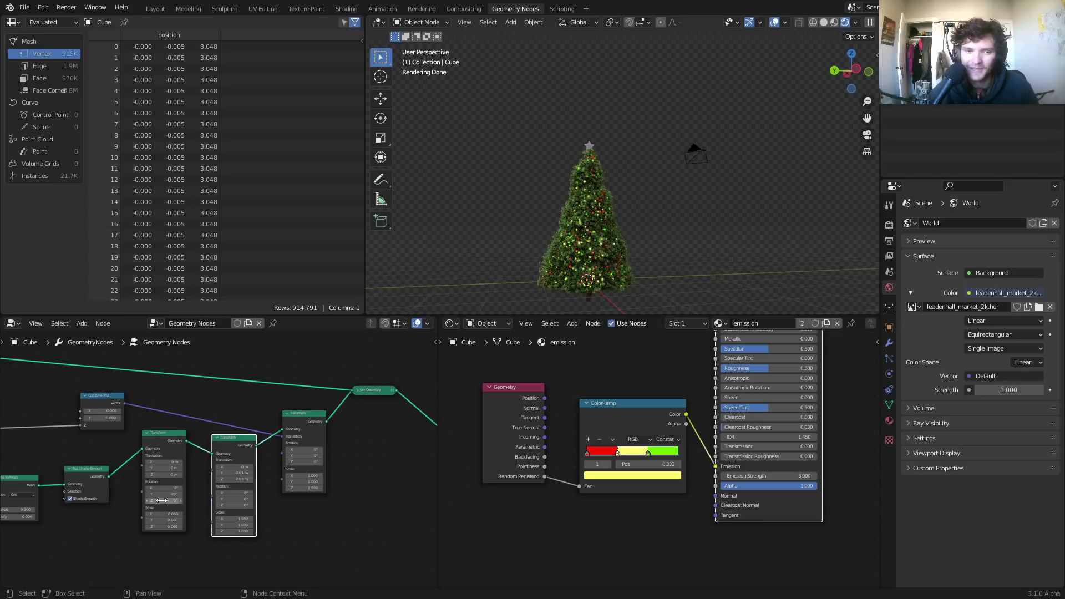
middle_drag(161, 500, 230, 482)
scroll(151, 494, up, 2)
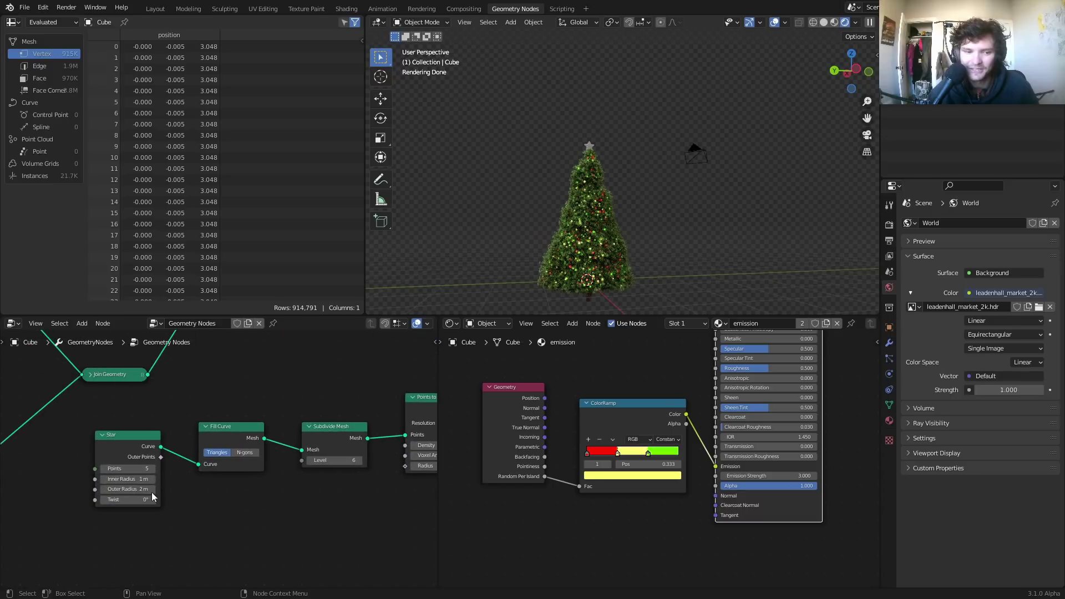
click(137, 468)
key(Return)
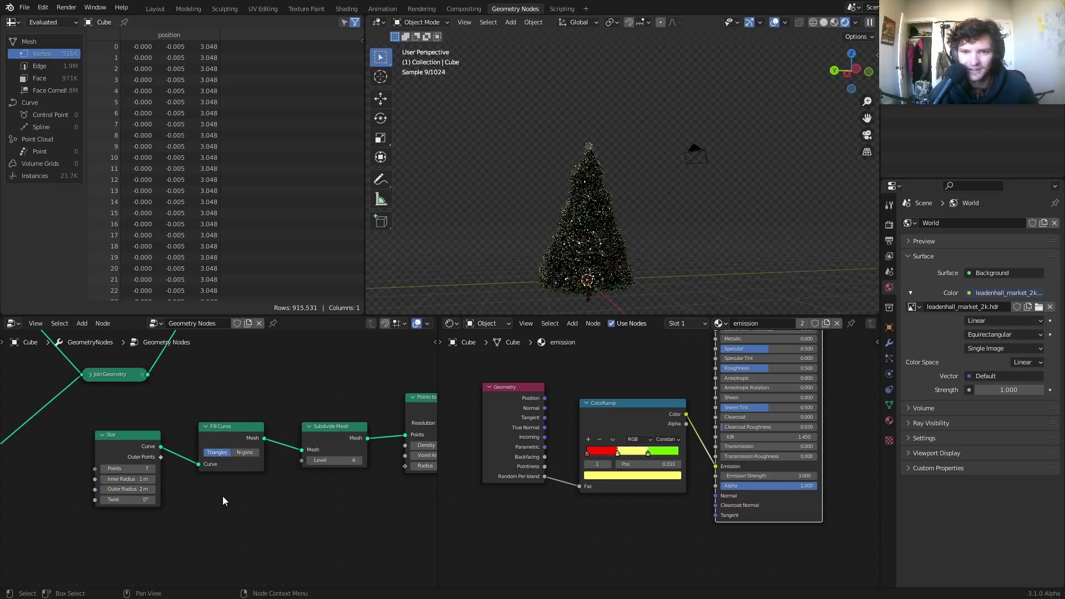
scroll(614, 135, up, 1)
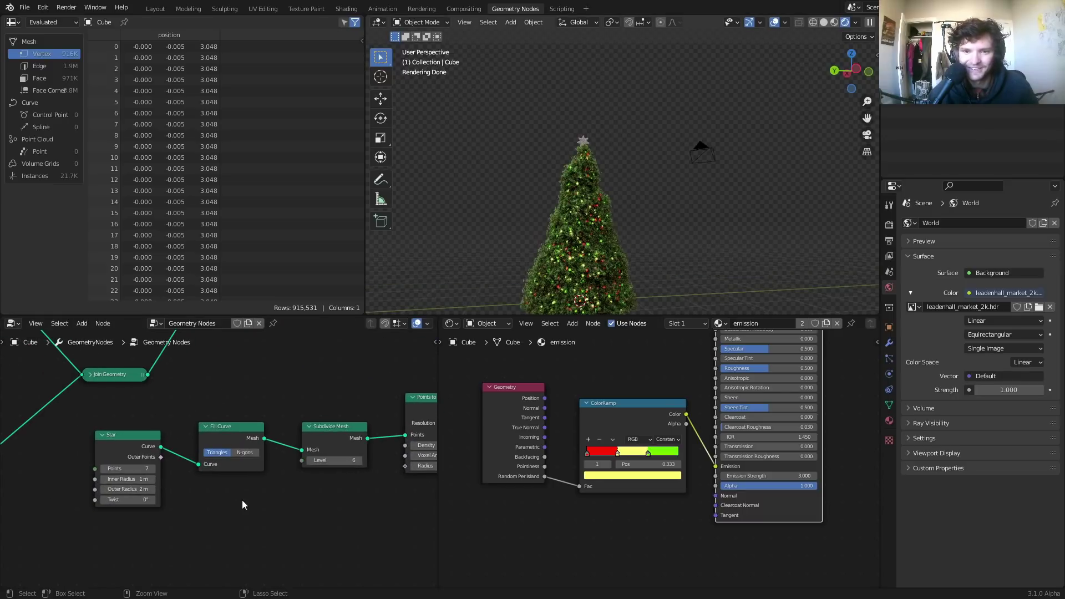
Step: Insert a Set Material node between the star's last Transform node and Join Geometry, and assign the emission material to it
scroll(245, 497, down, 3)
ctrl+scroll(245, 497, down, 5)
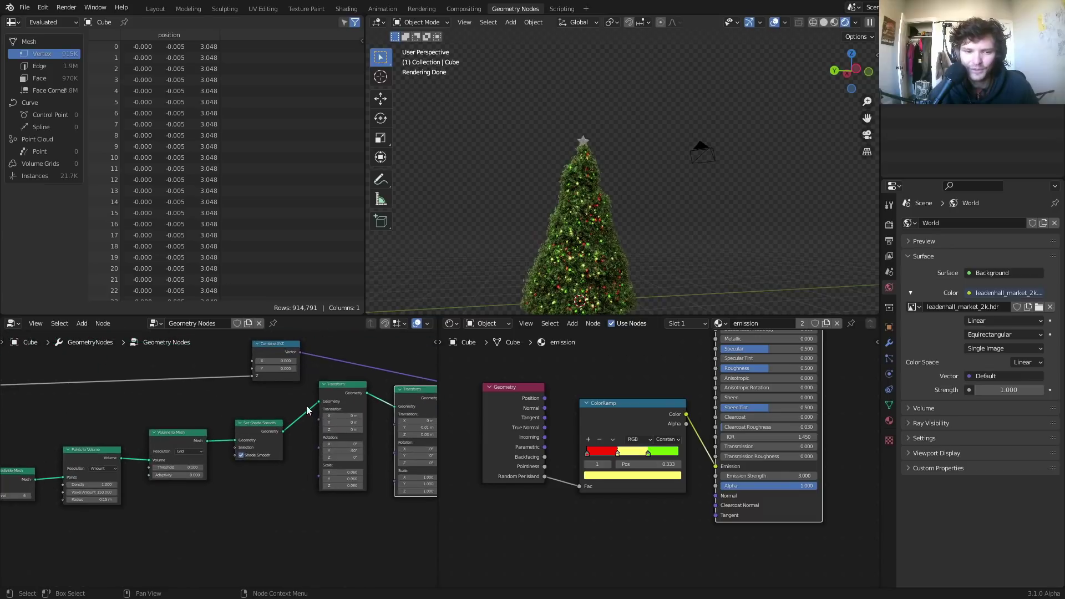
ctrl+scroll(307, 409, down, 5)
key(shift+a)
click(269, 371)
text(set)
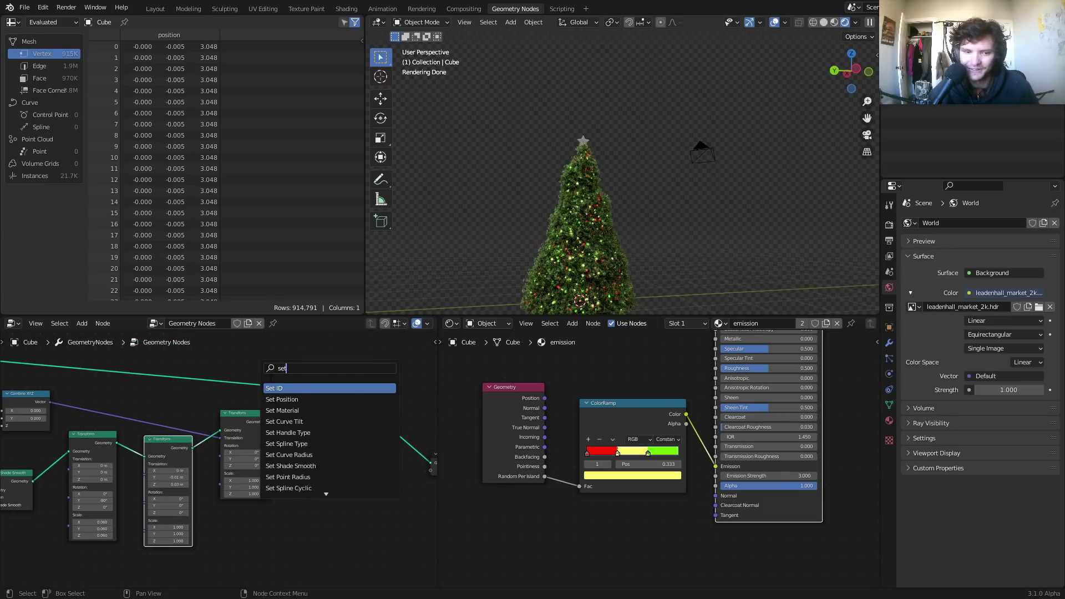
click(296, 410)
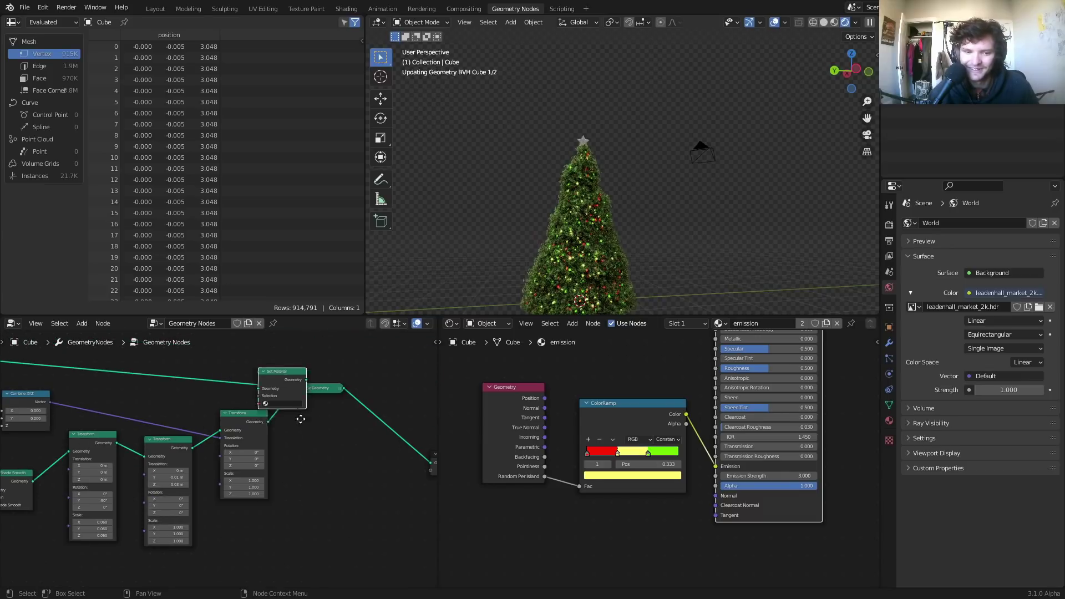
click(313, 434)
click(313, 434)
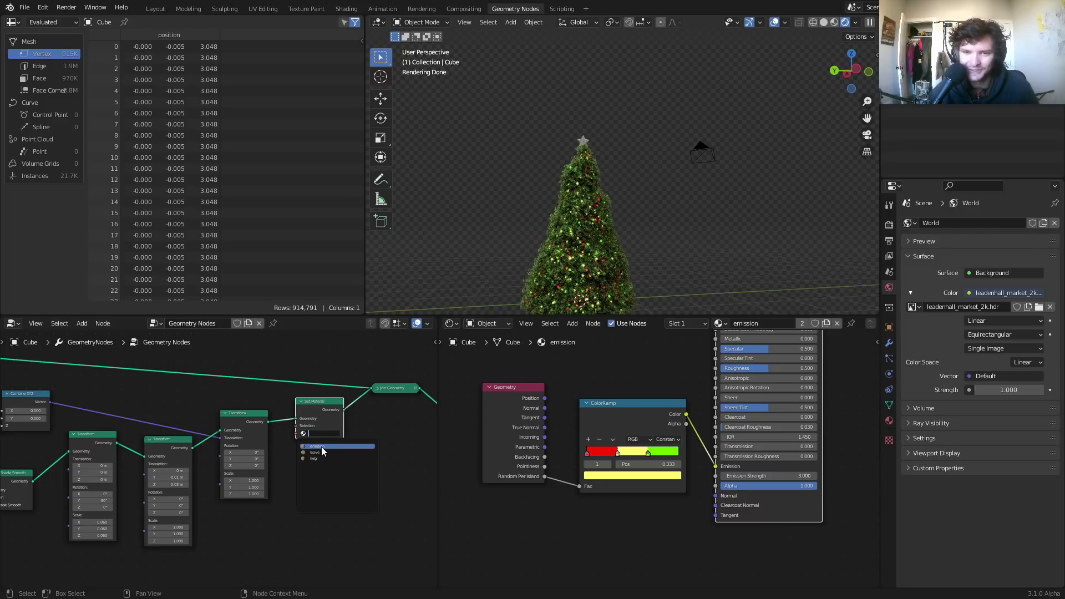
click(321, 447)
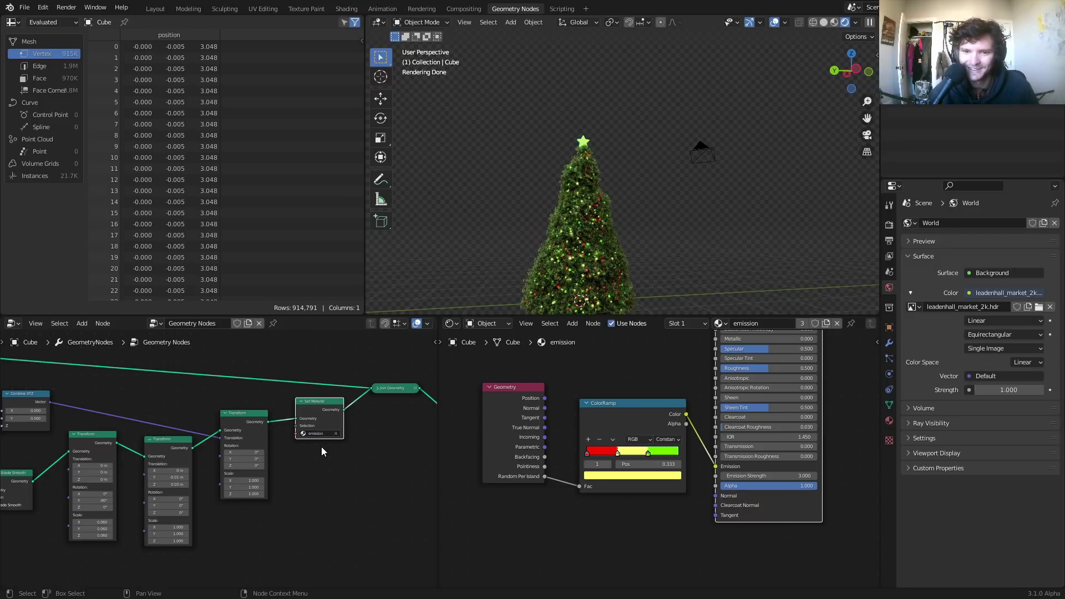
Step: Duplicate the emission material under the name "star" and assign the copy in the star's Set Material node
scroll(529, 219, down, 2)
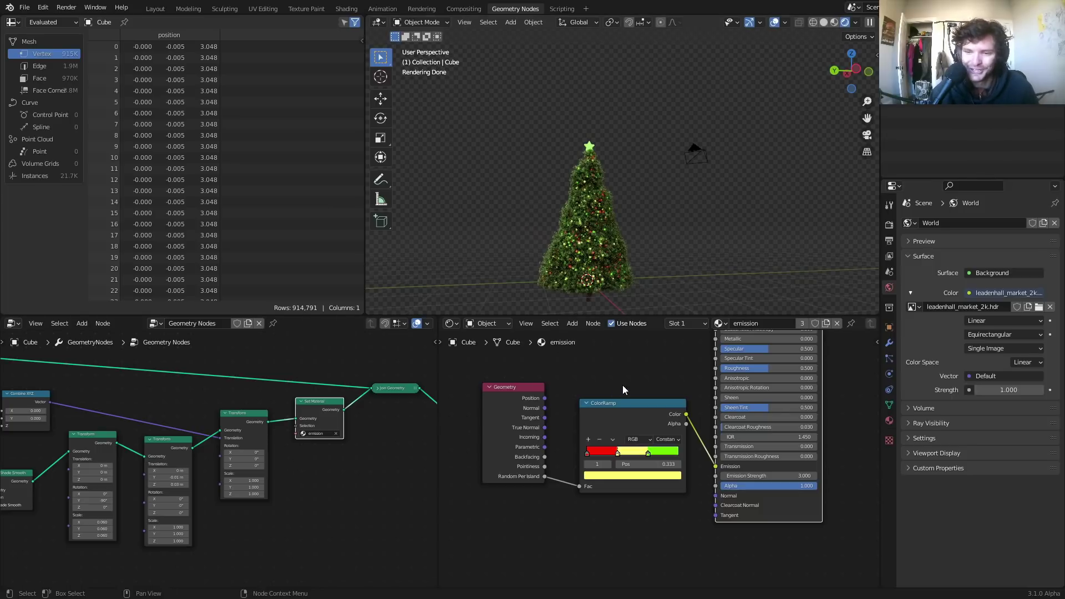
click(826, 323)
click(770, 322)
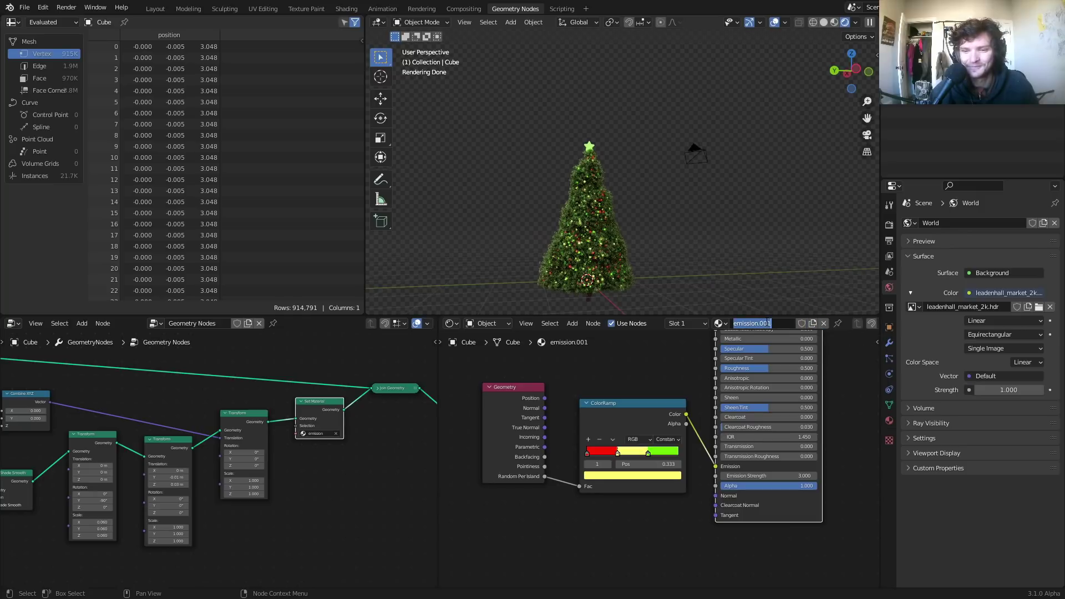
text(star)
key(Return)
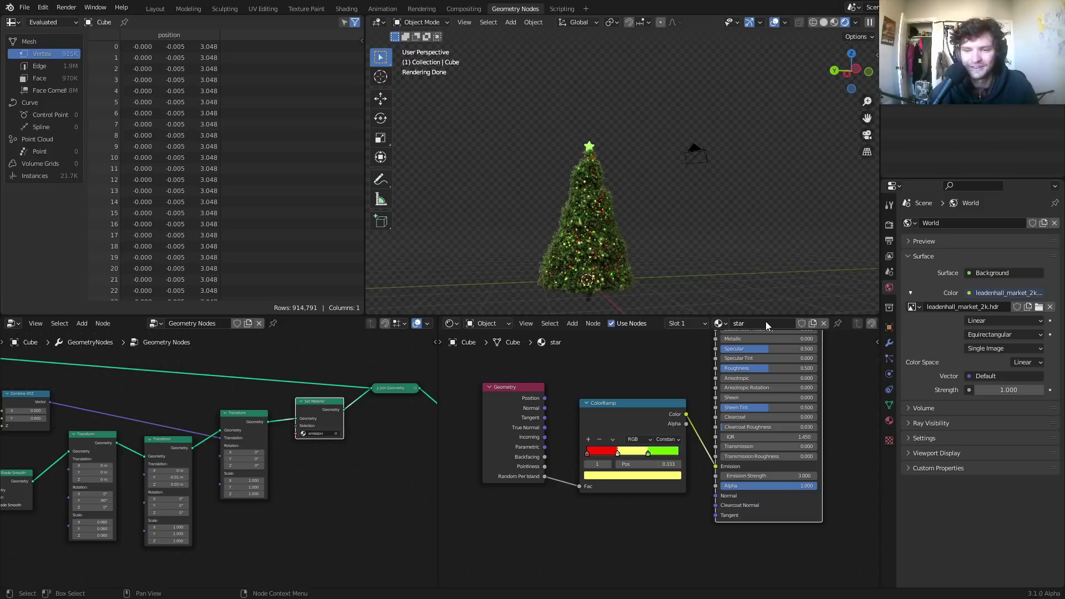
click(315, 433)
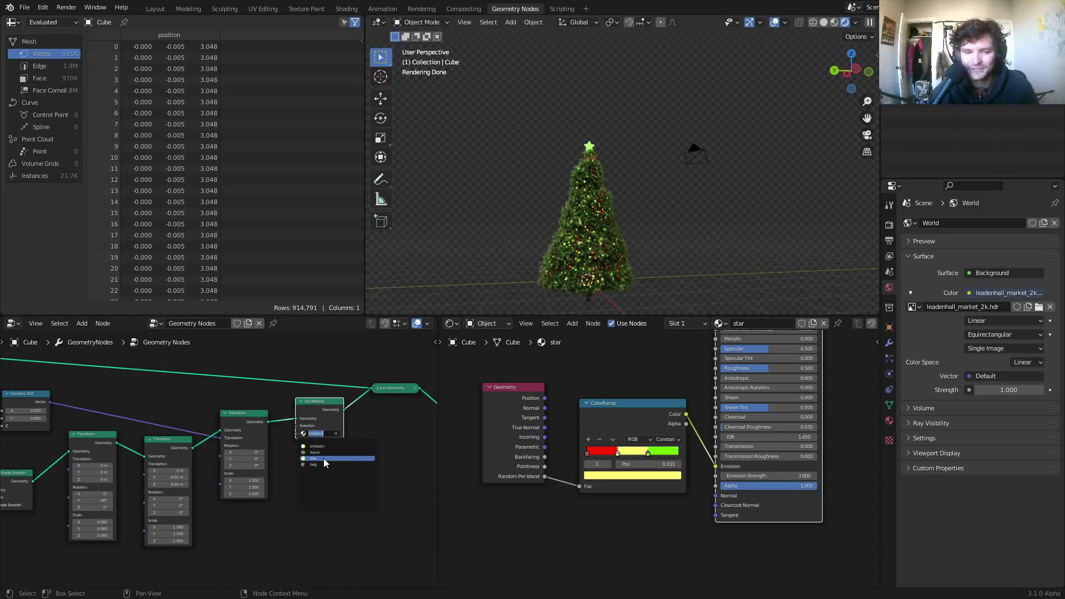
click(324, 458)
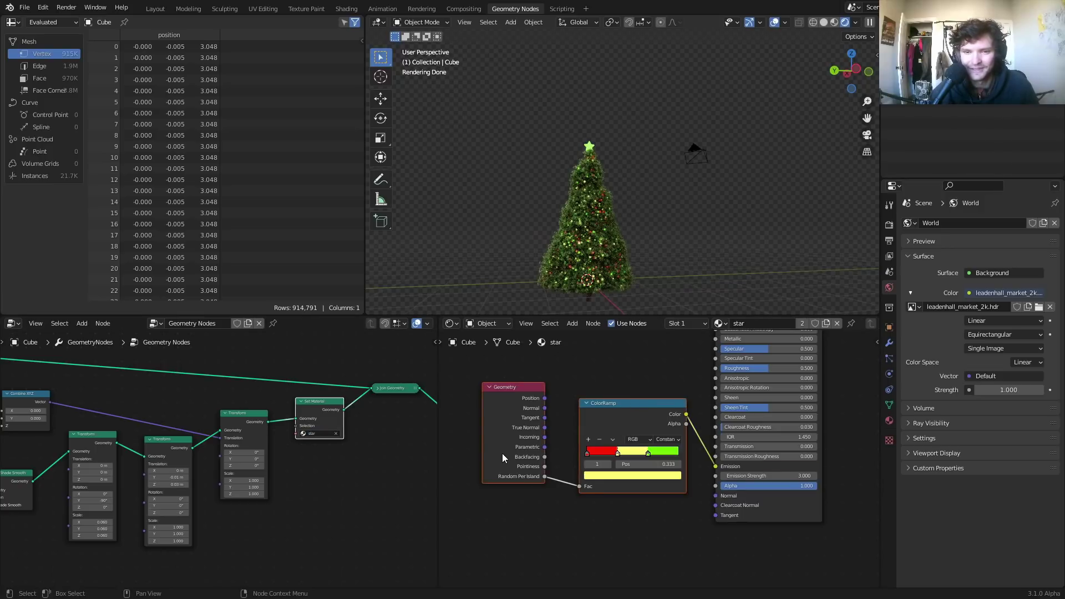
Step: Delete the Geometry and ColorRamp nodes from the star material and set its Emission color to a more saturated golden yellow
key(x)
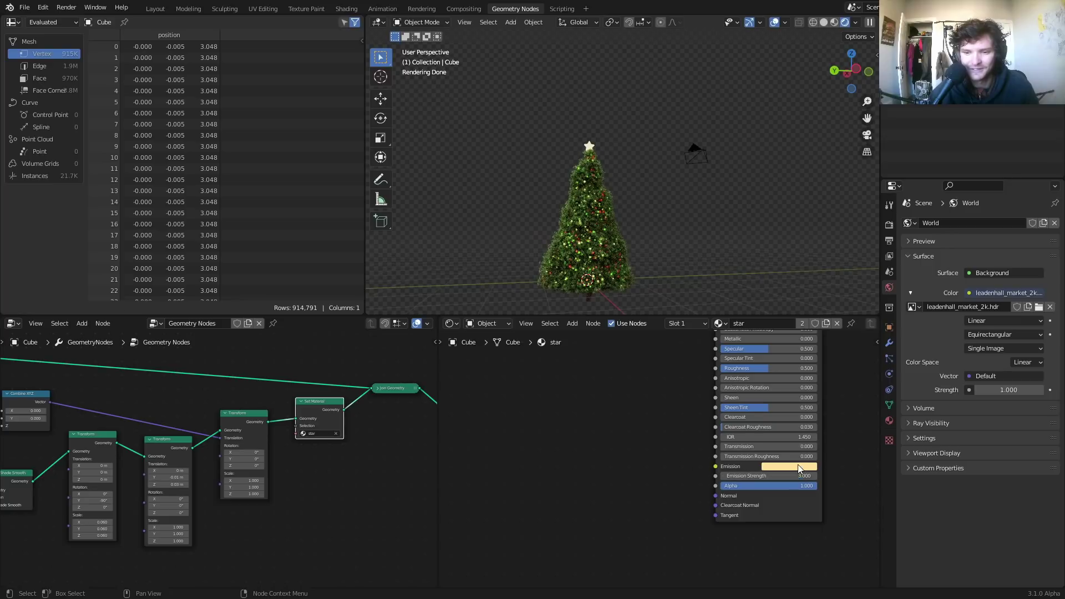
click(797, 467)
drag(809, 433, 820, 435)
middle_drag(590, 206, 557, 205)
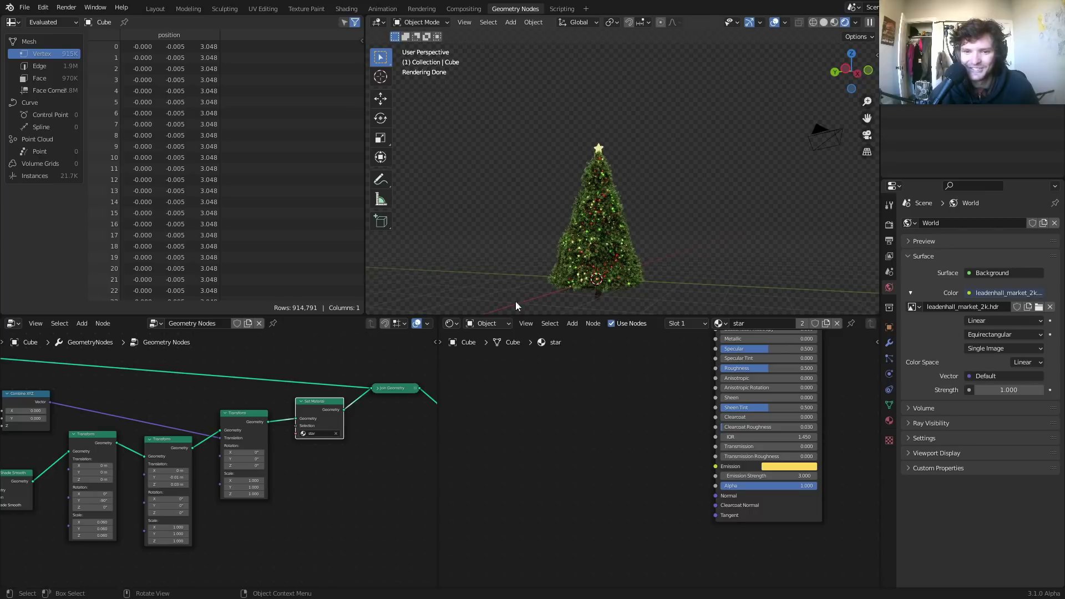
Step: Save the Blender file
scroll(155, 491, down, 5)
middle_drag(161, 491, 315, 491)
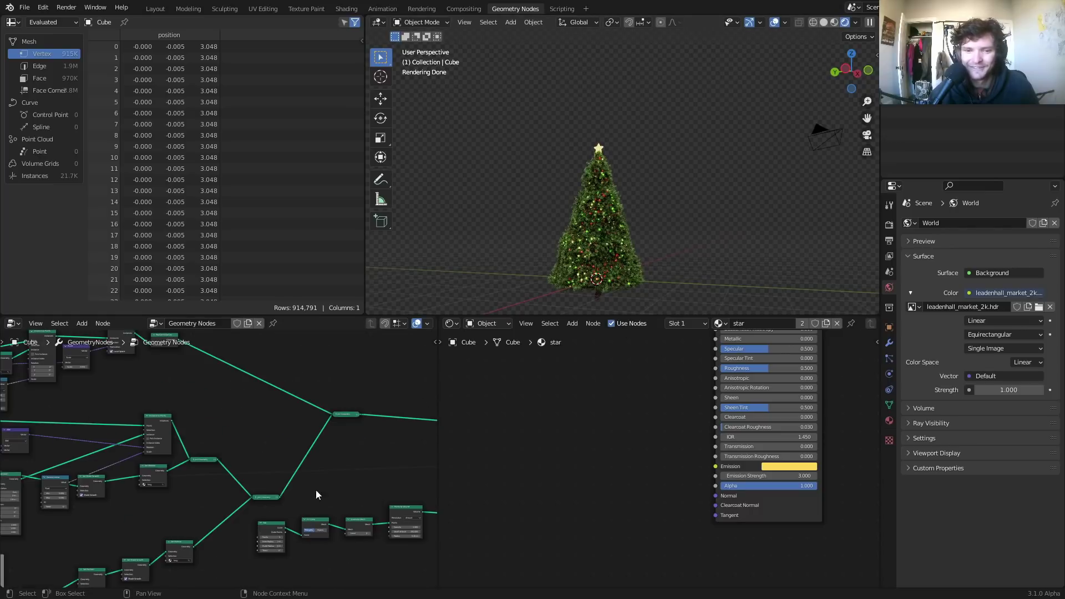
scroll(315, 491, down, 5)
middle_drag(83, 452, 433, 477)
scroll(222, 470, up, 8)
middle_drag(366, 519, 210, 452)
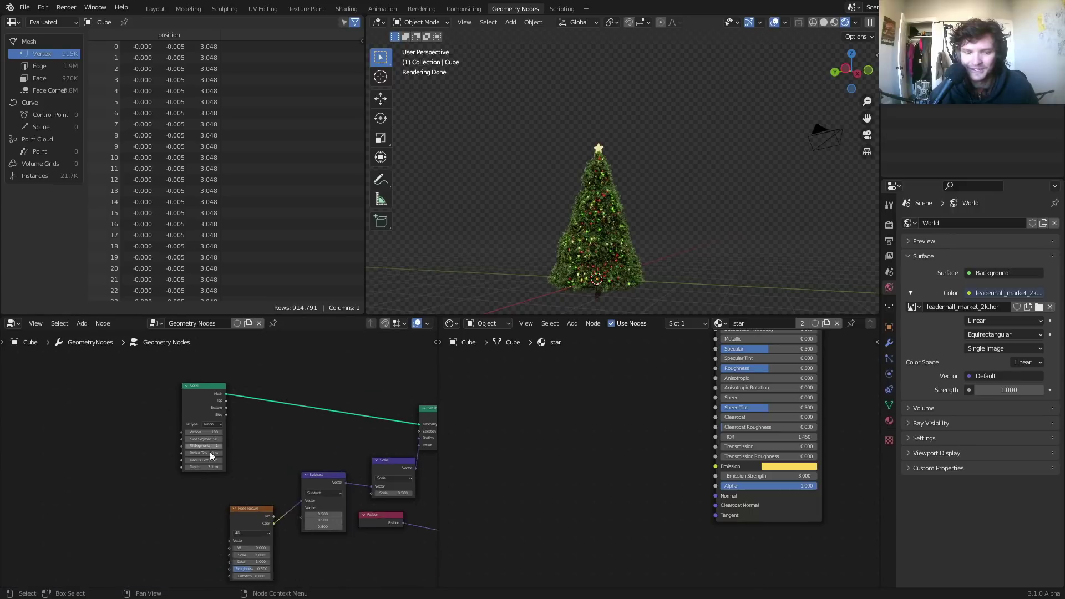
scroll(209, 452, up, 3)
key(ctrl+s)
Step: Test the tree with the Cone node's Depth at 1 m, and undo the change
click(198, 473)
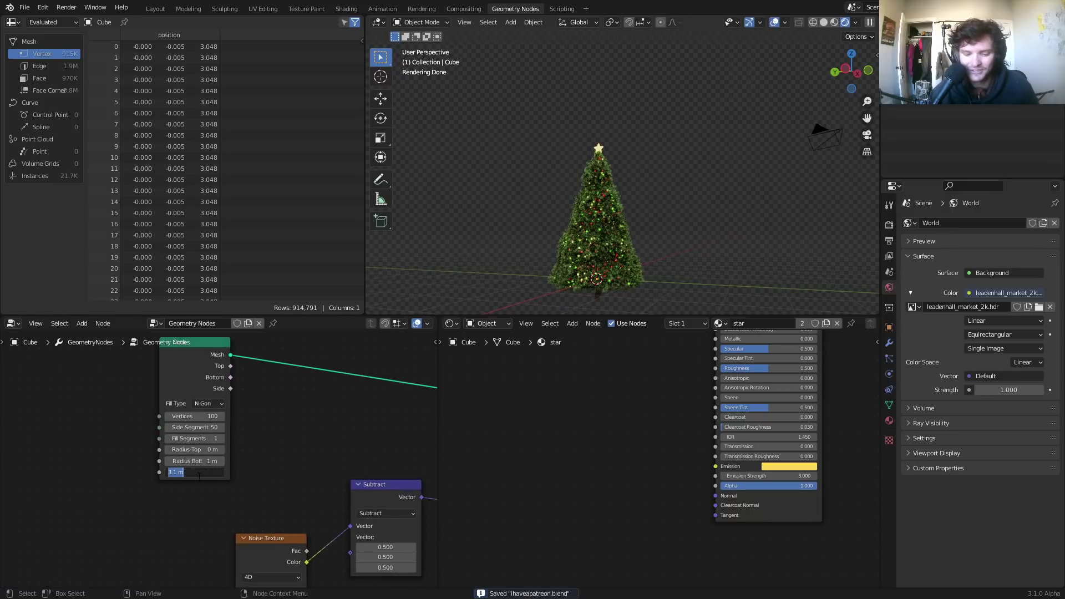
text(1)
key(Return)
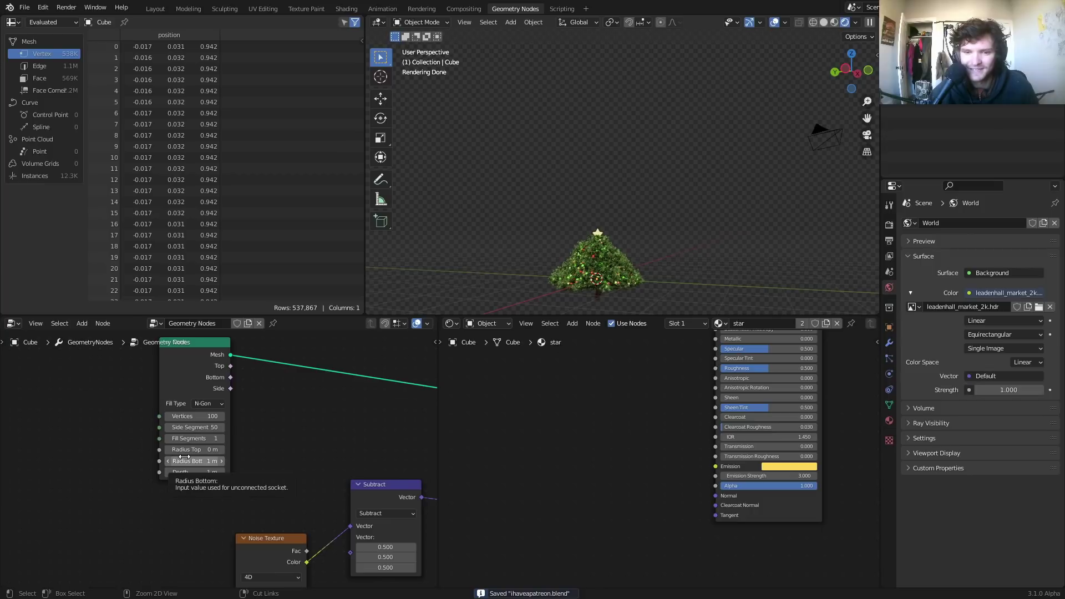
key(ctrl+z)
Step: Set the Cone node's Depth to 5 m
click(205, 470)
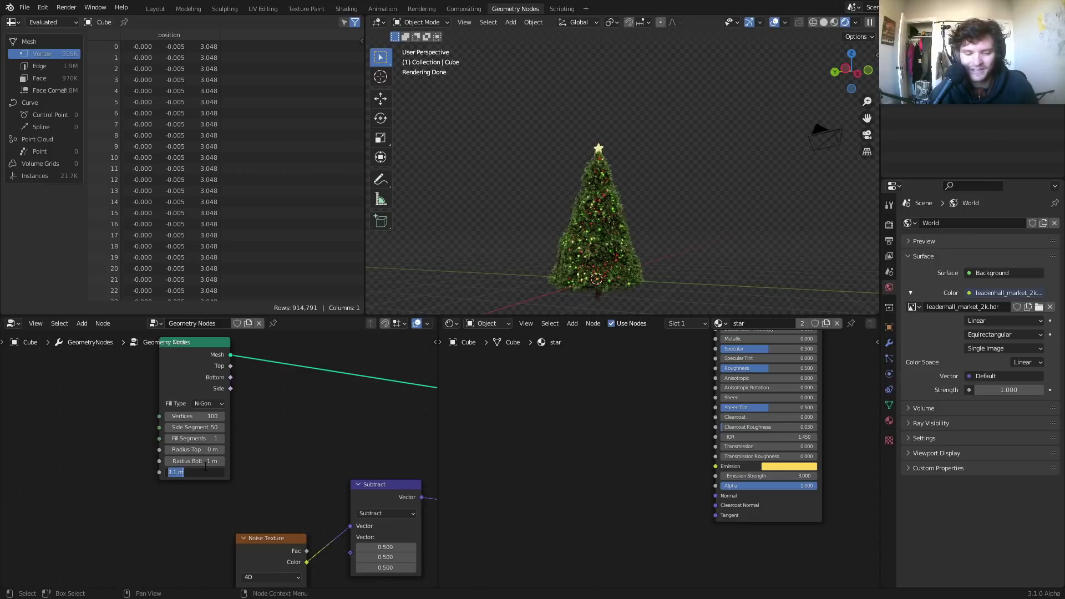
text(5)
key(Return)
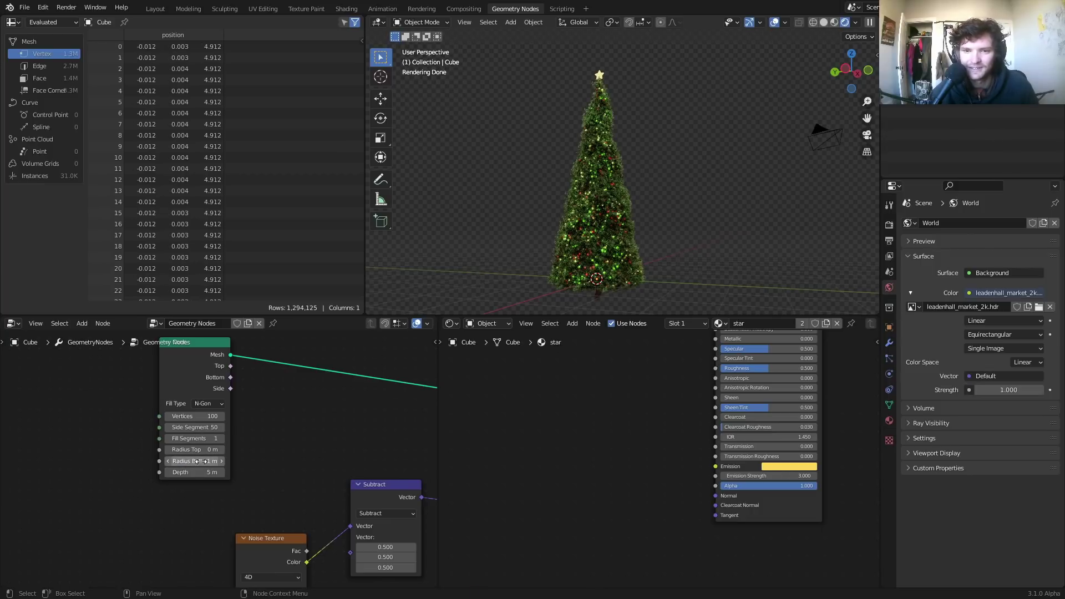
Step: Set the Scale of the cone's noise displacement, feeding the Set Position offset, to 1.000
scroll(235, 452, down, 1)
middle_drag(278, 462, 161, 436)
scroll(221, 490, up, 2)
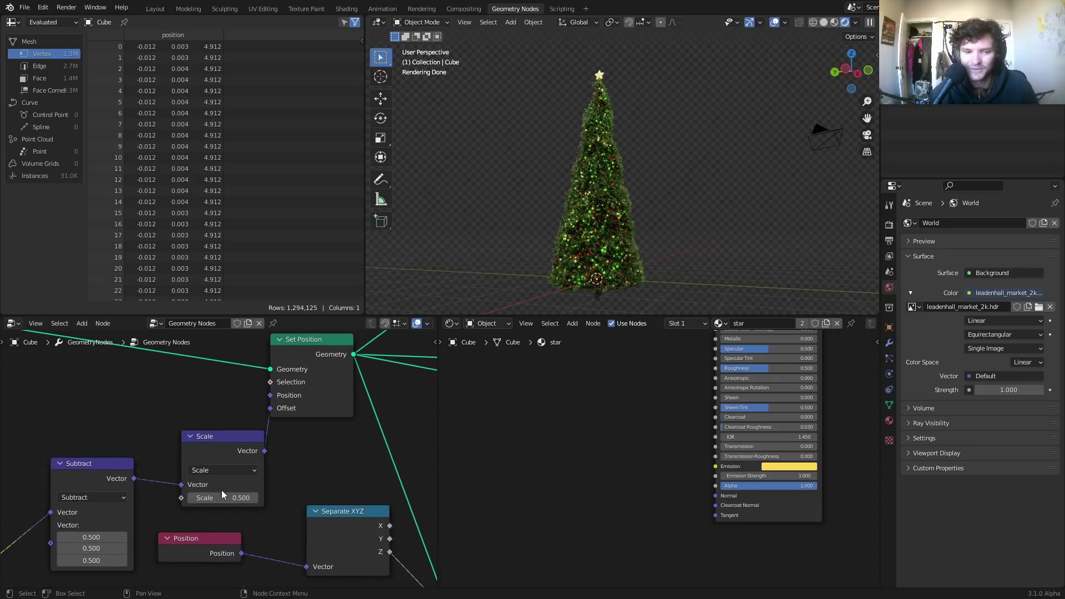
click(223, 496)
text(1)
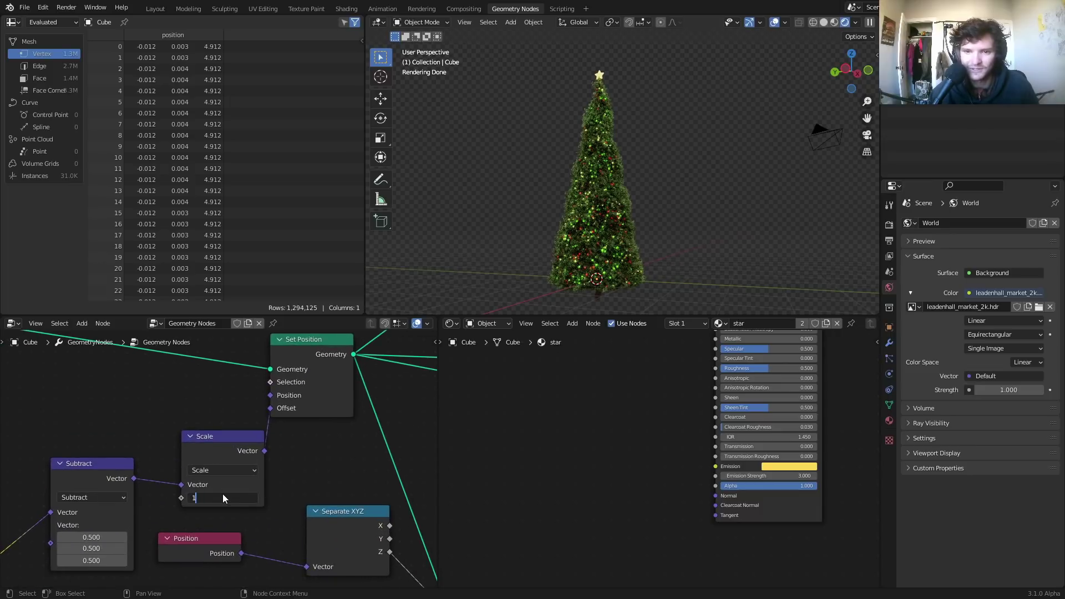
key(Return)
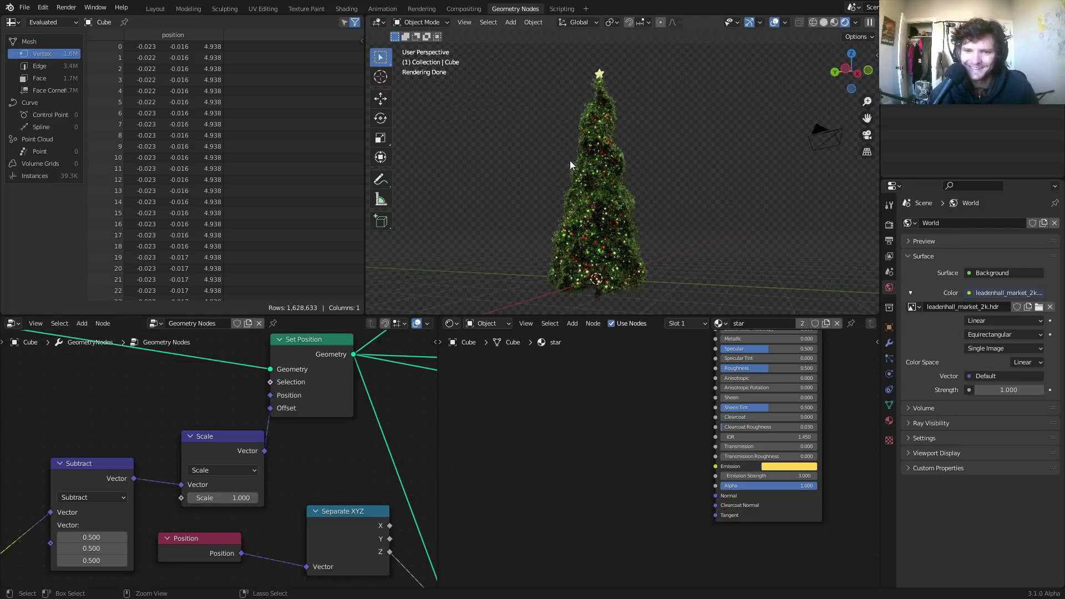
Step: Try the lights' Distribute Points on Faces node with Density 25, undo it, and try Density 500
scroll(282, 477, down, 3)
scroll(221, 417, up, 2)
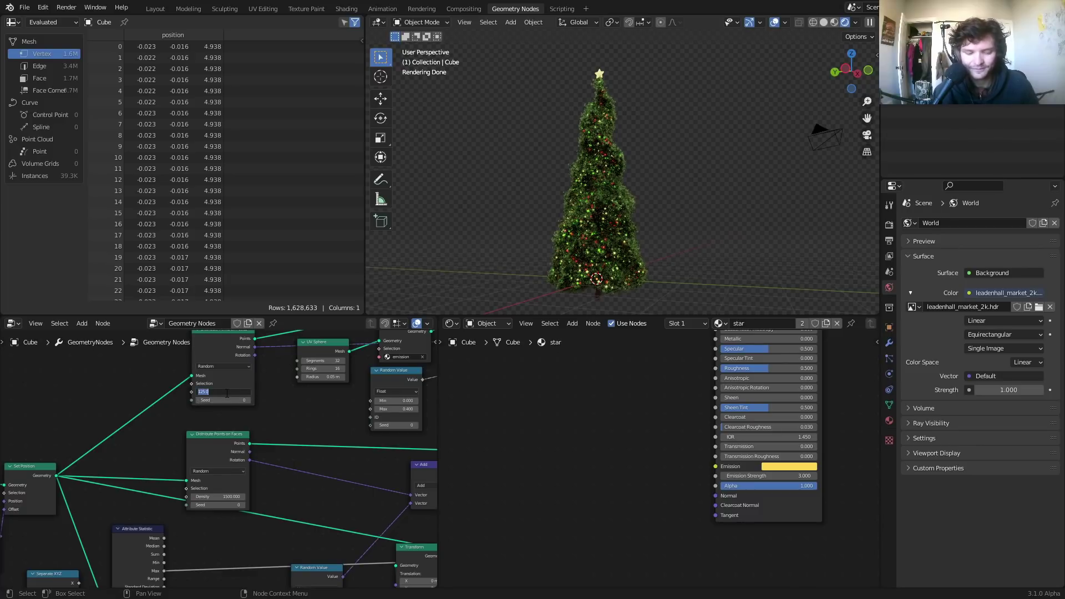
click(226, 395)
text(25)
key(Return)
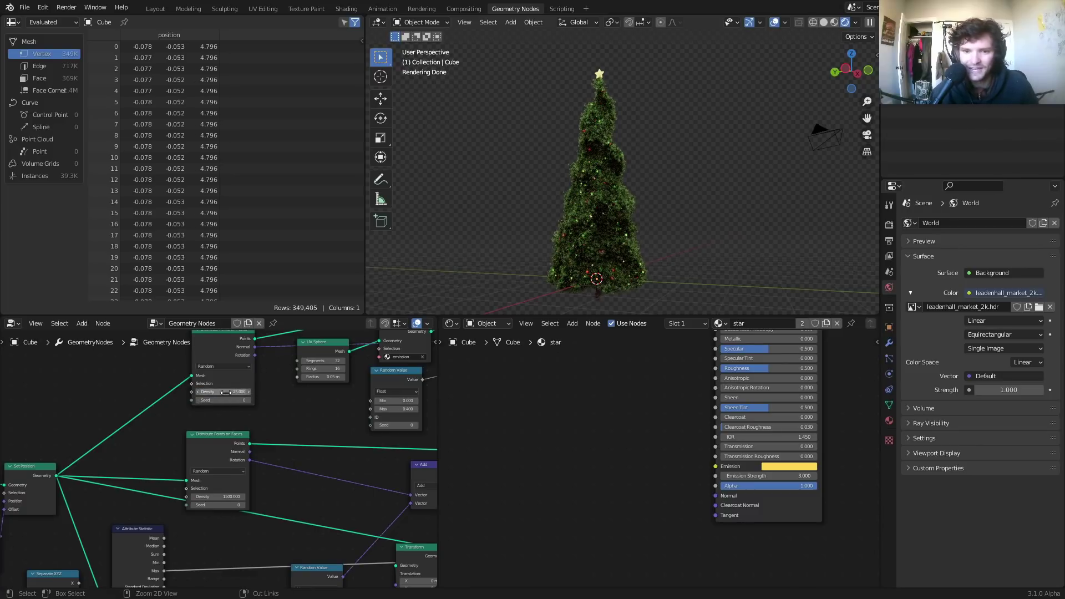
key(ctrl+z)
click(227, 393)
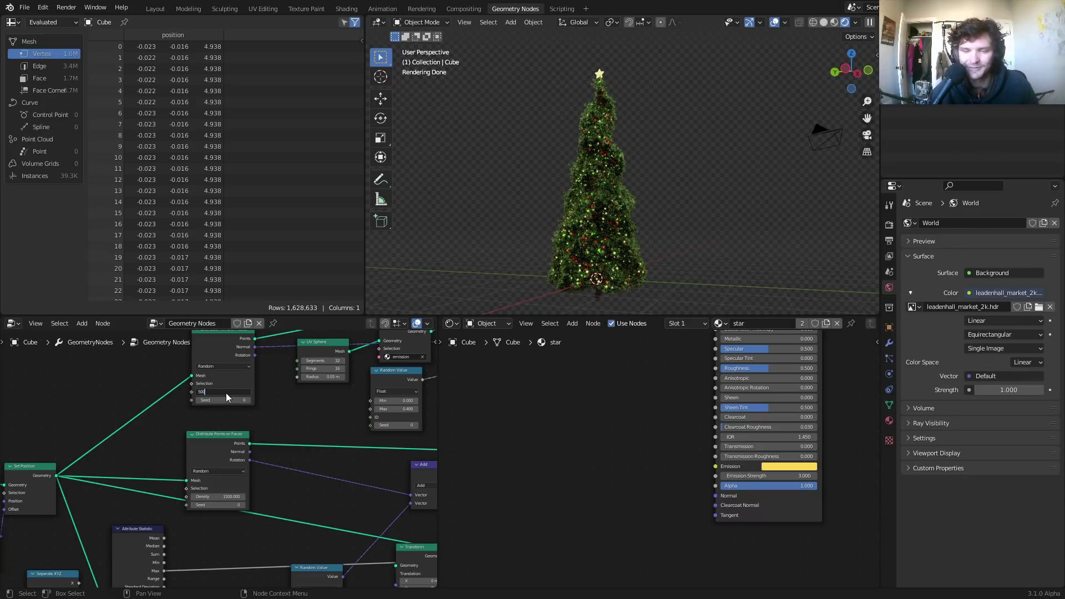
key(Return)
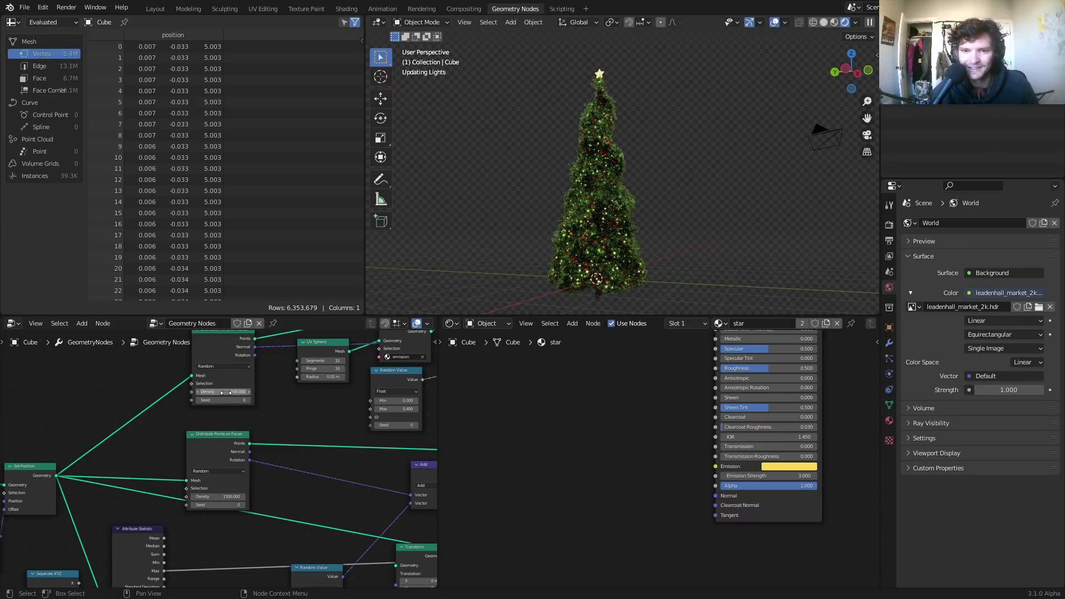
Step: Set the Density of the lights' Distribute Points on Faces node to 80 and inspect the rendered tree
click(226, 392)
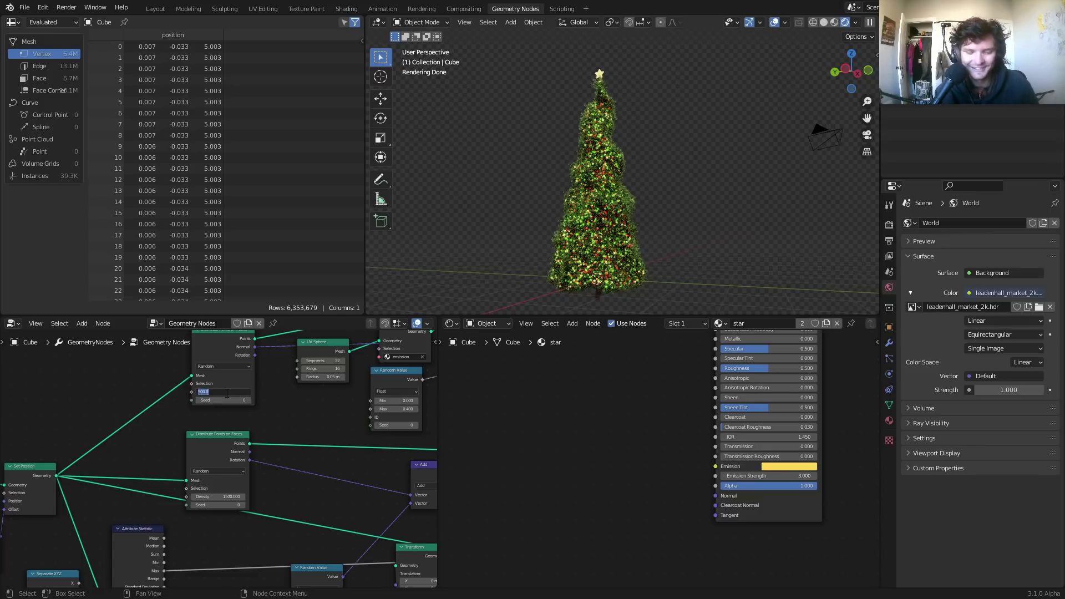
text(80)
key(Return)
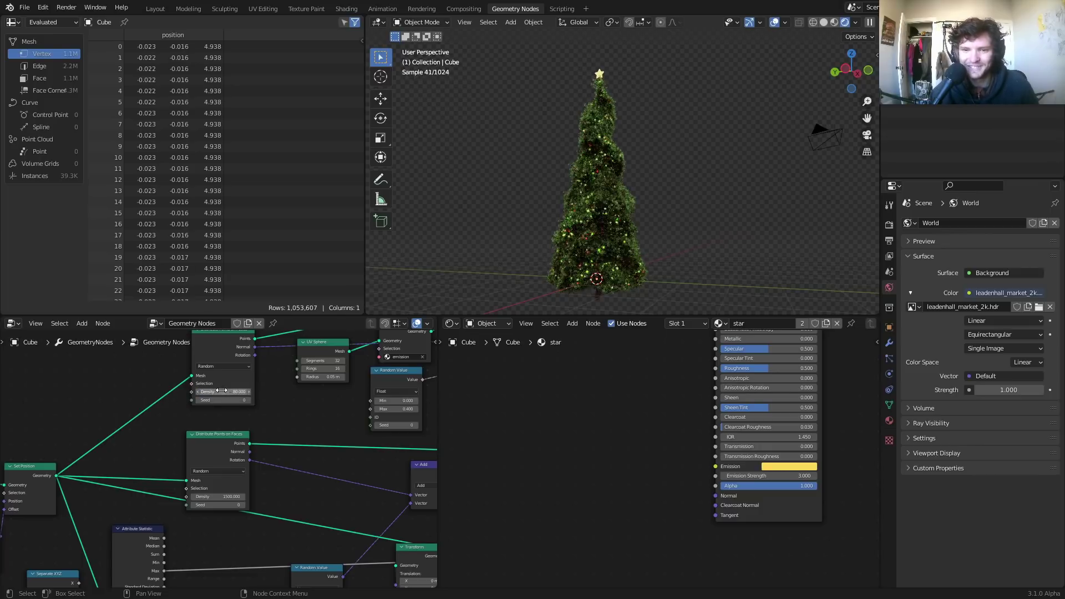
scroll(237, 429, down, 2)
middle_drag(241, 428, 101, 444)
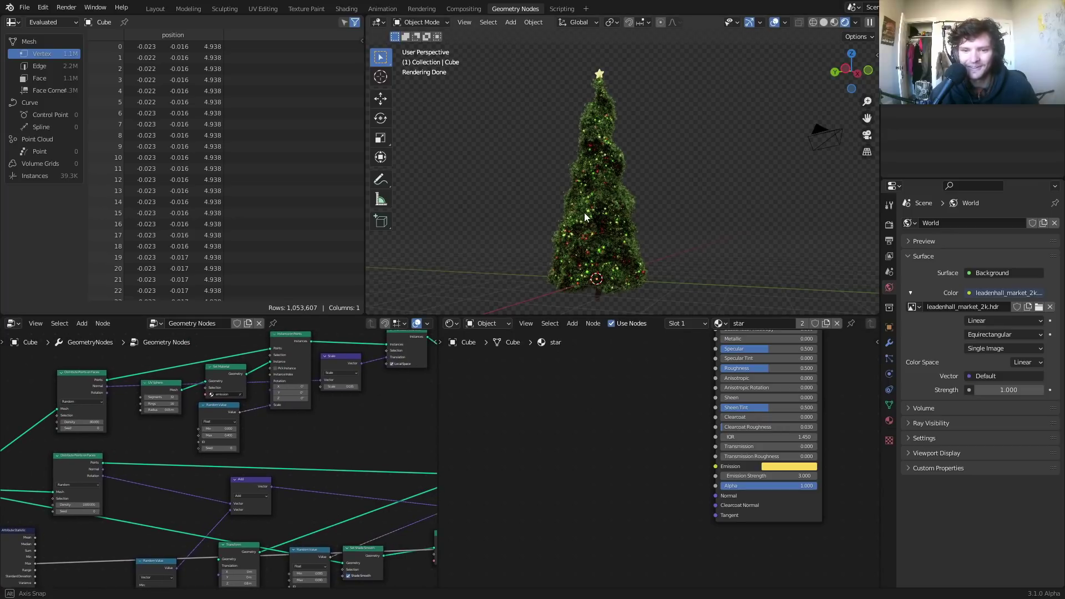
middle_drag(584, 212, 604, 199)
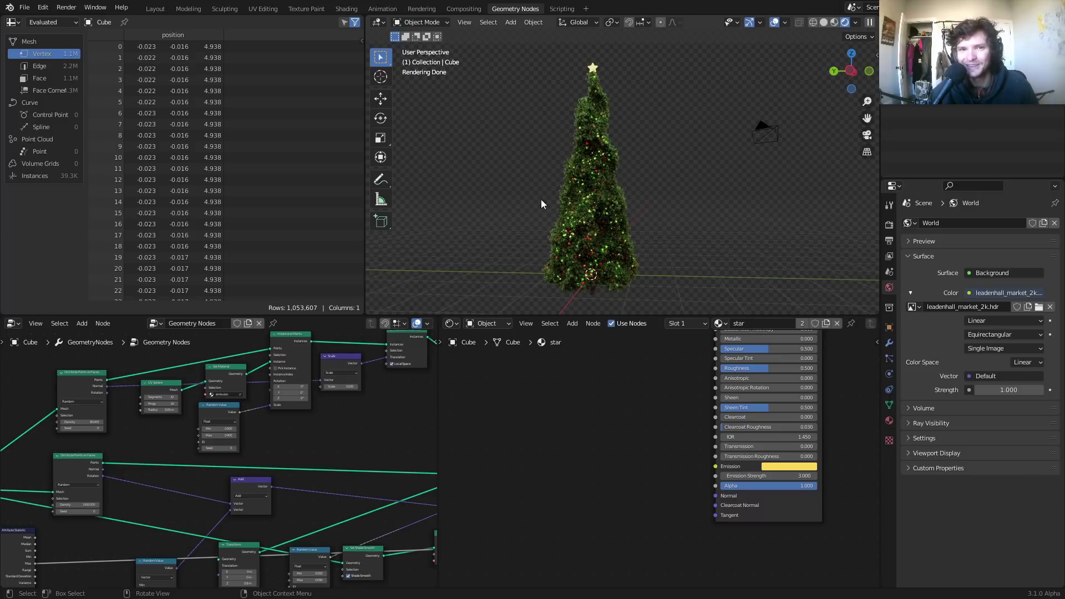
Step: Exit the window's fullscreen mode, switch to OBS and activate the bigcam scene
key(q)
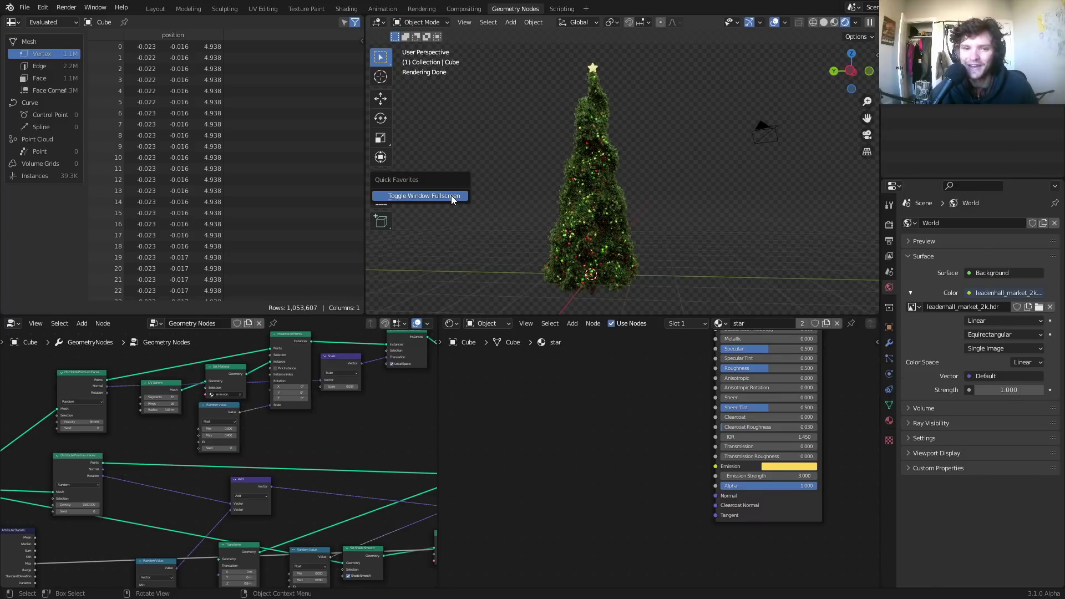
click(451, 195)
click(367, 587)
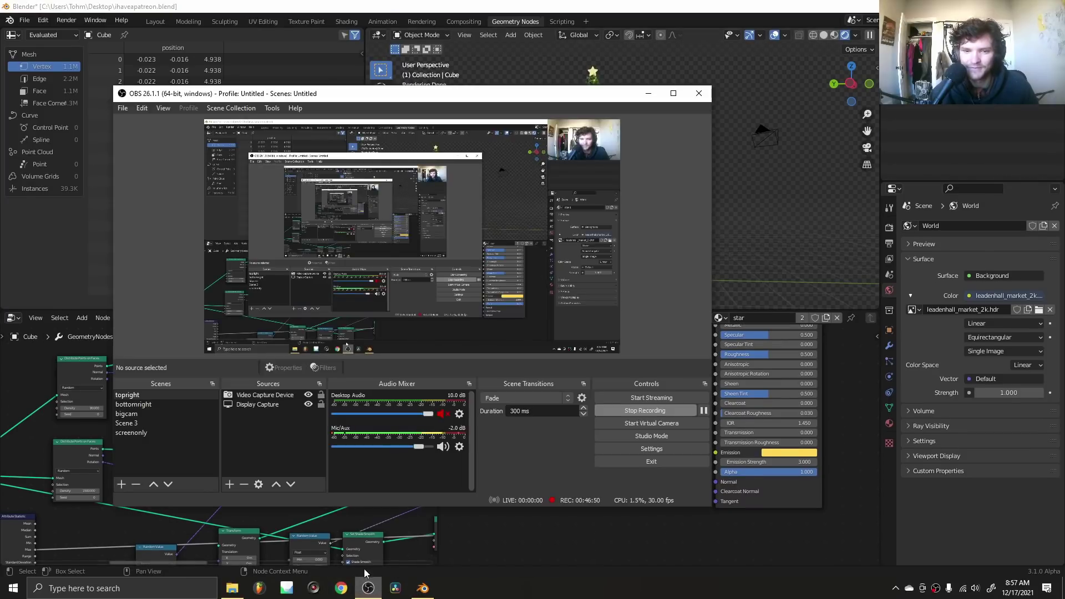
click(121, 413)
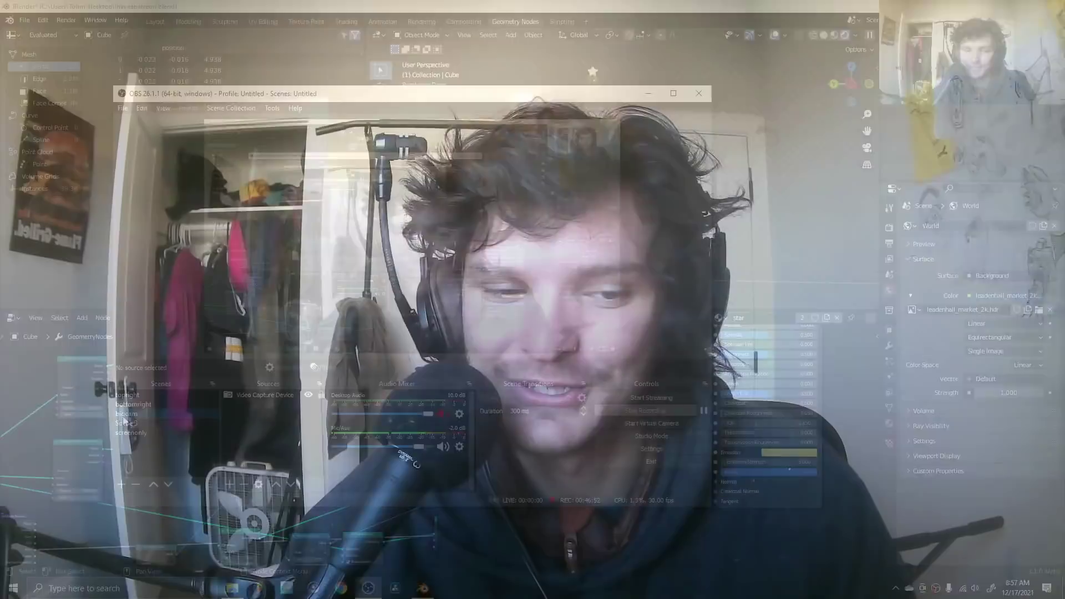